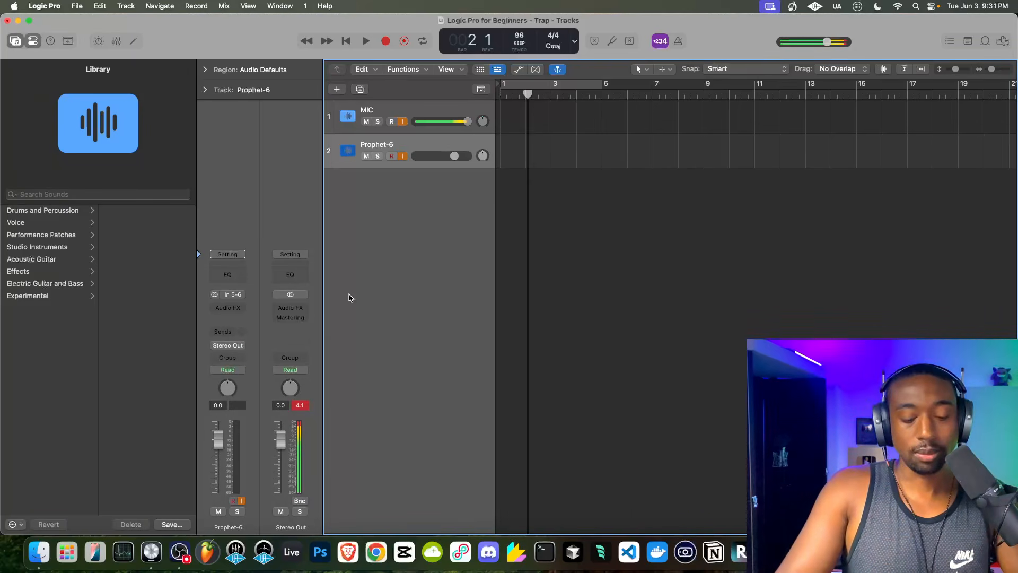
Step: Look up the key command assigned to Tap Tempo by searching the key command assignments for "tap"
key("alt+k")
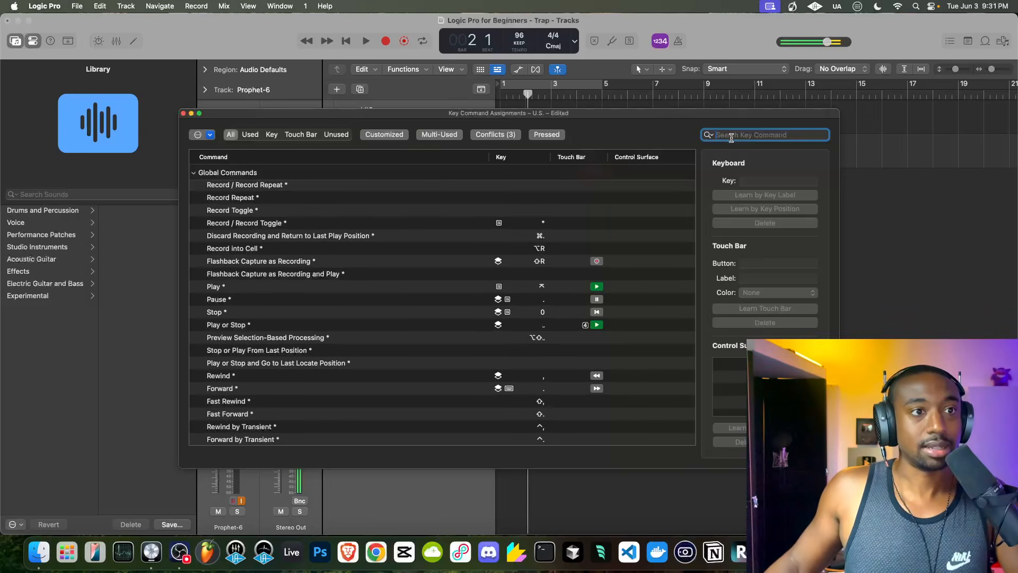
type("tap")
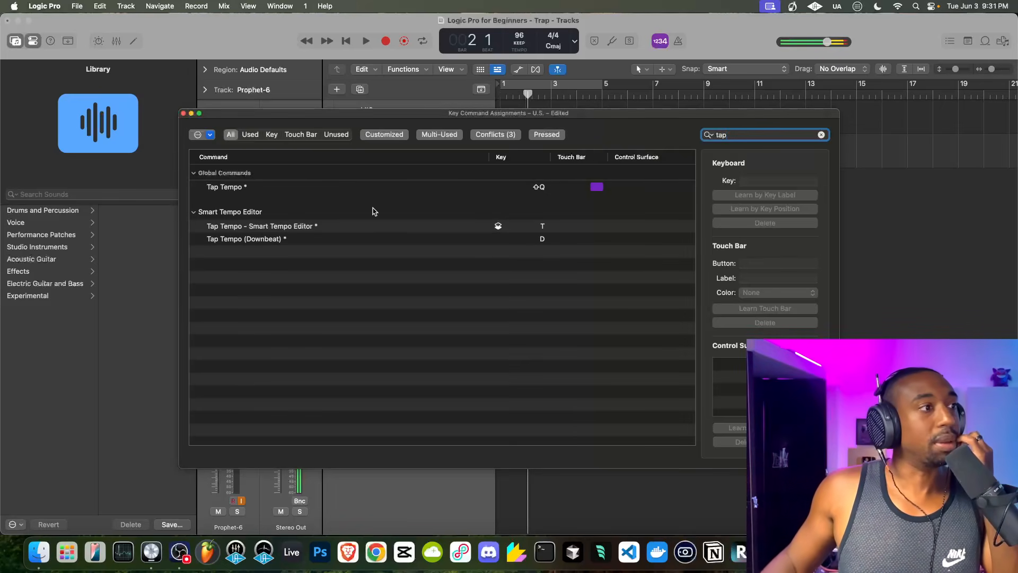
left_click(228, 190)
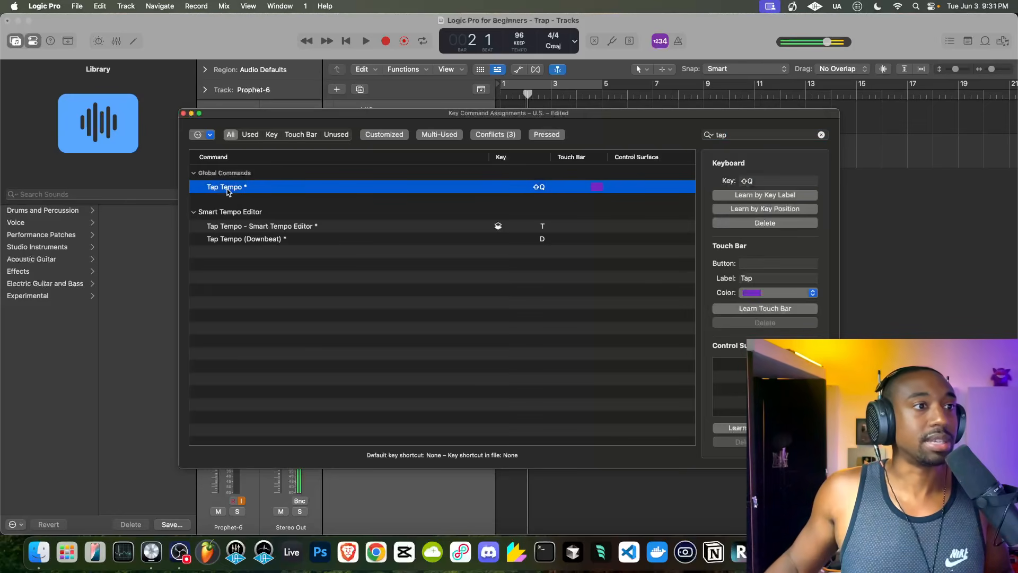
left_click(756, 180)
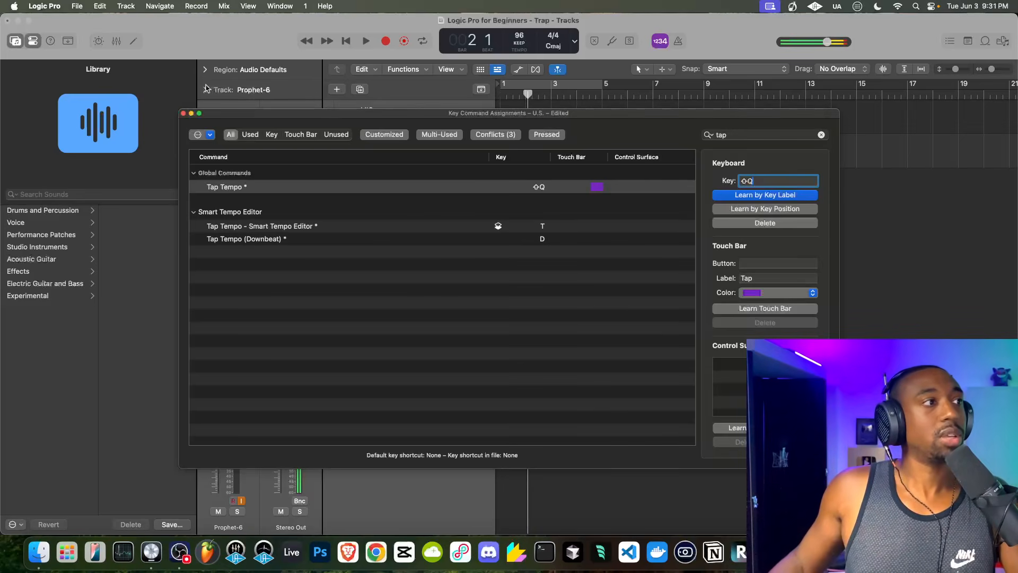
left_click(183, 113)
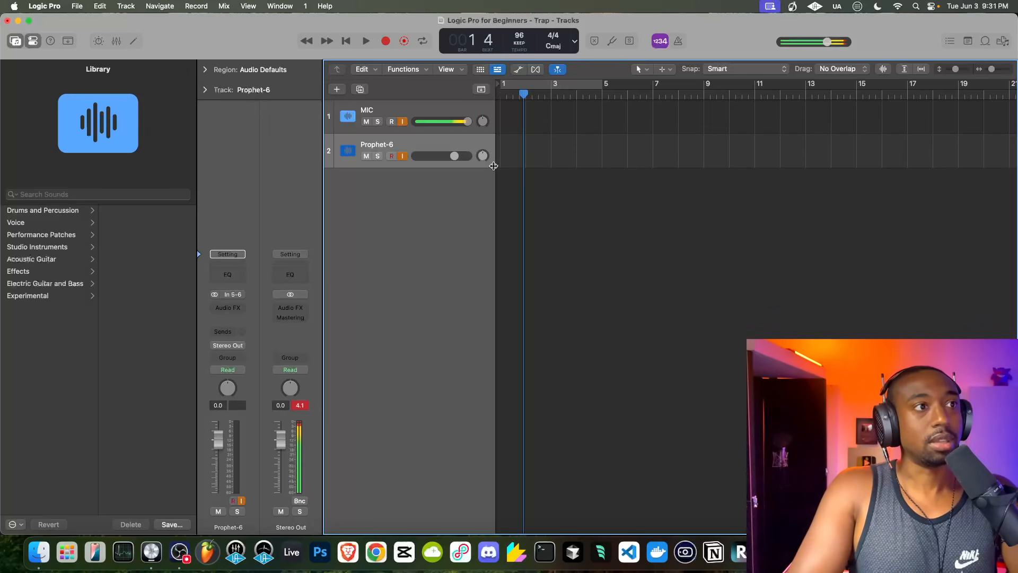
Step: Play the project briefly and reset the Stereo Out channel's peak level
key("space")
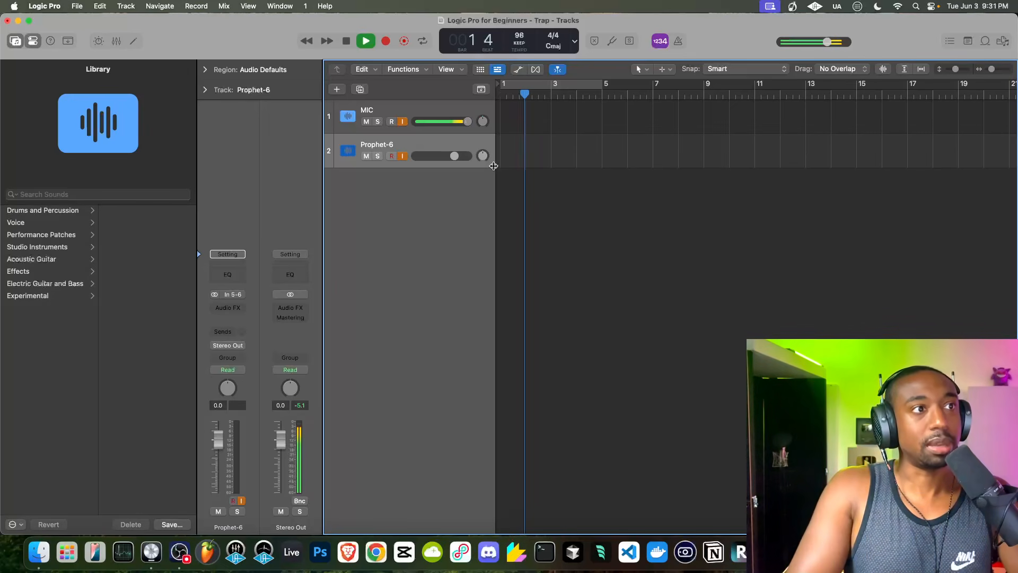
key("space")
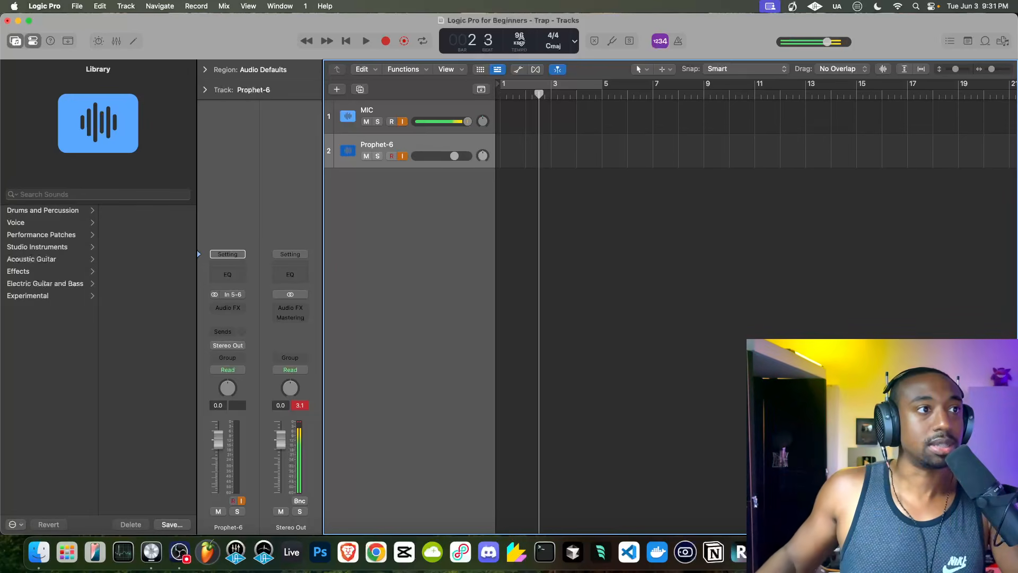
left_click(550, 85)
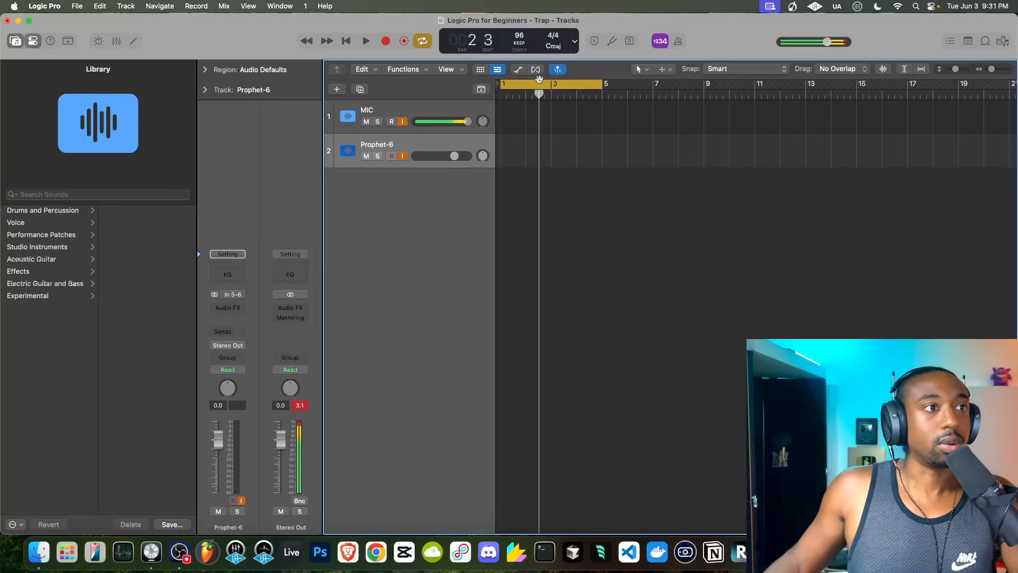
left_click(539, 85)
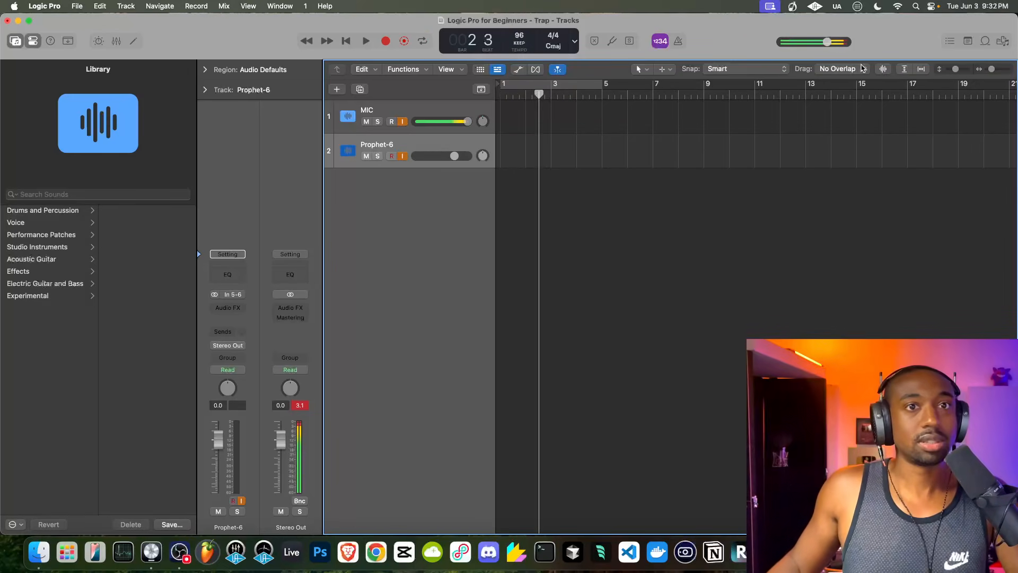
left_click(305, 407)
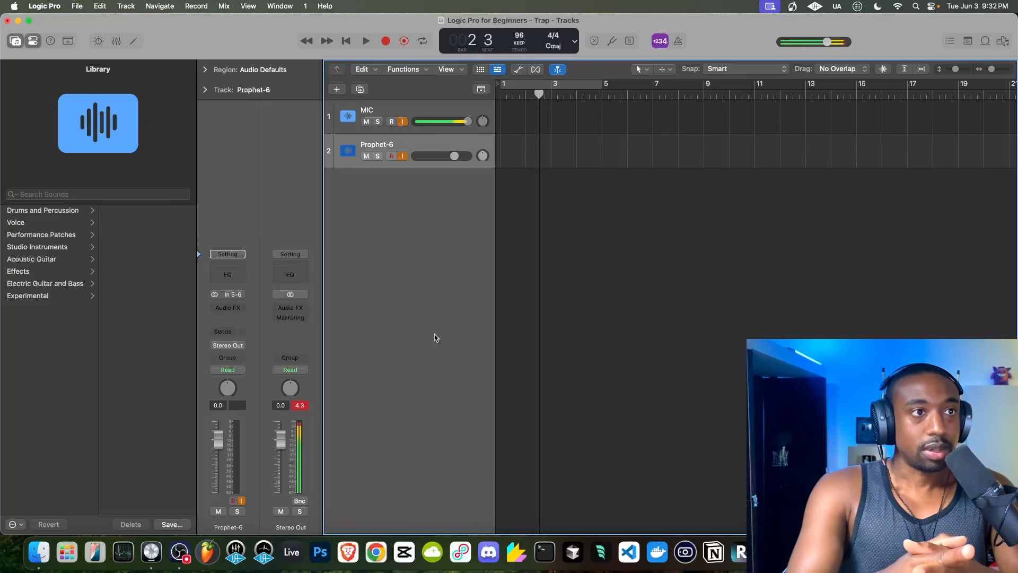
Step: Turn on the metronome click and load the "!go to 808" sample from the project's drum folder into a new Quick Sampler track
left_click(1003, 41)
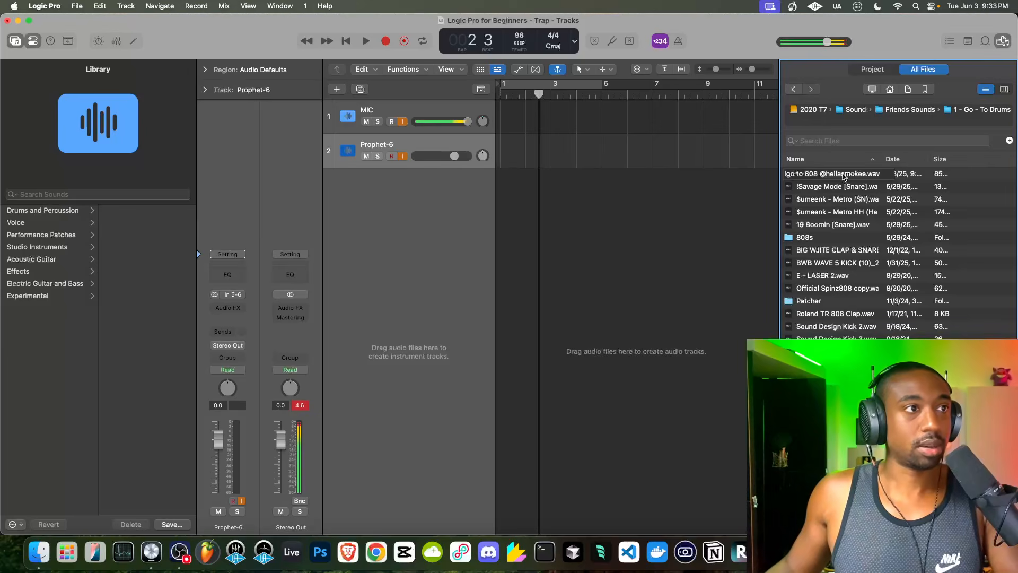
key("k")
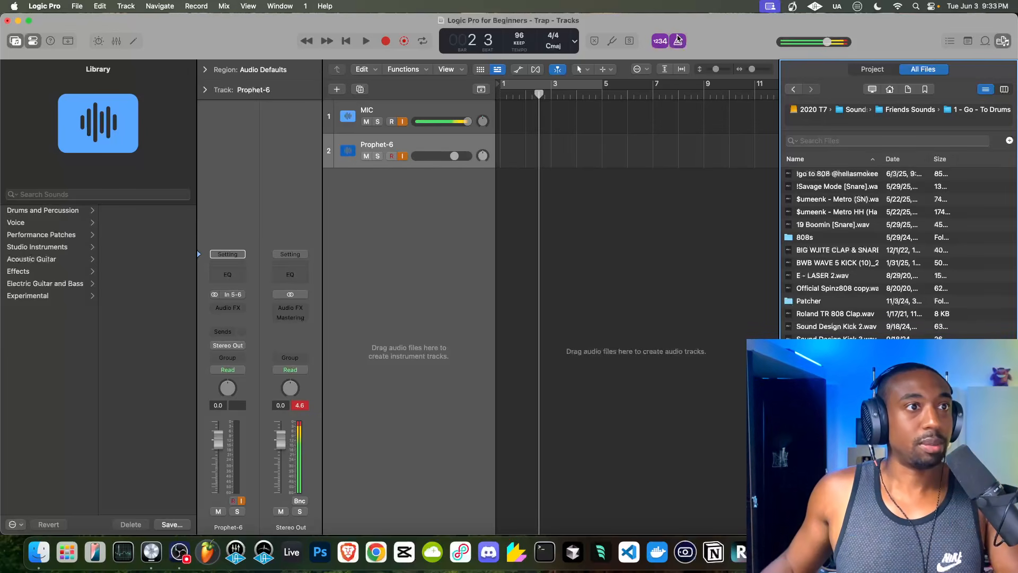
left_click_drag(838, 176, 390, 209)
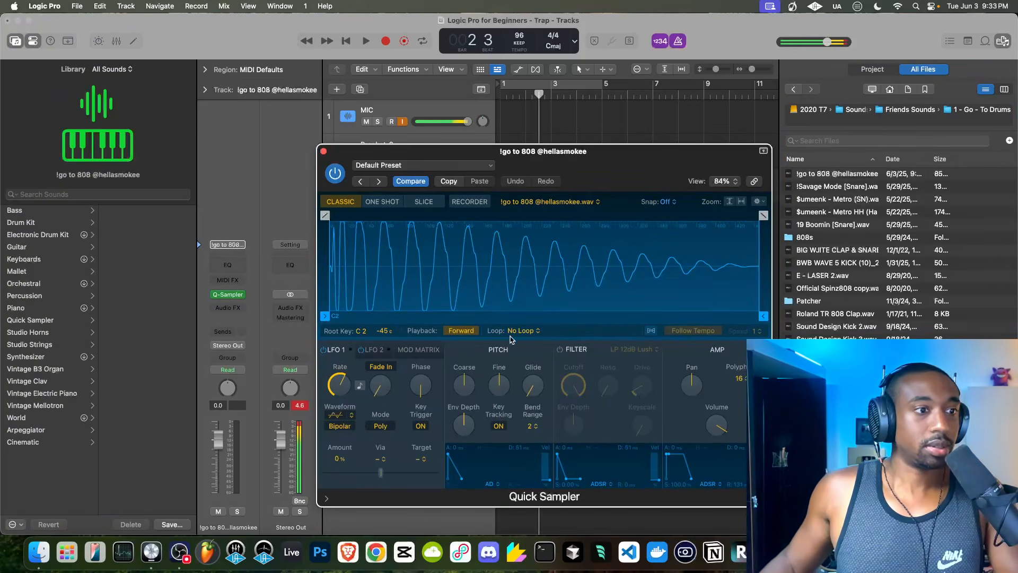
left_click(322, 151)
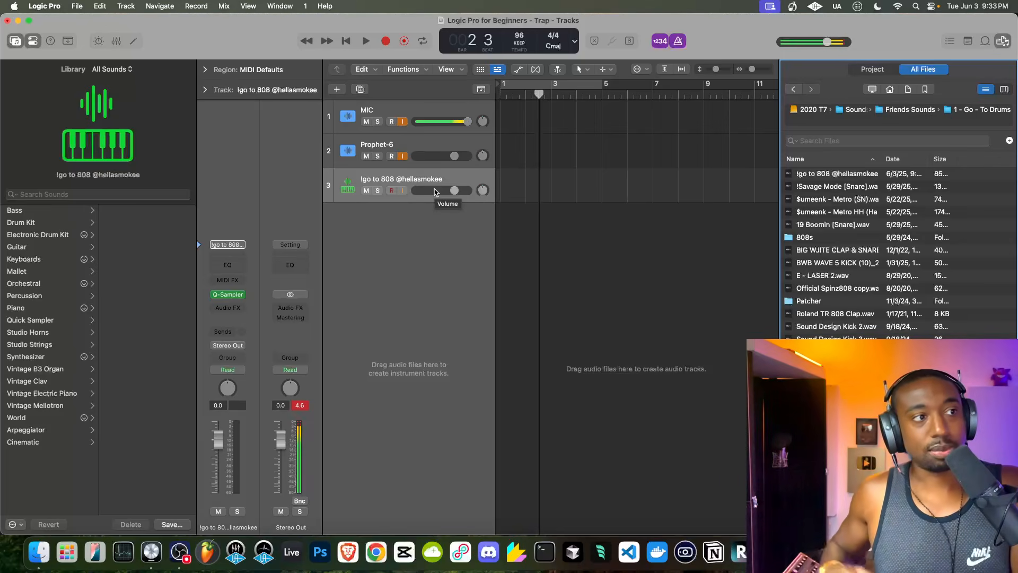
Step: Create an empty MIDI region at bar 1 on the "!go to 808" track
left_click(408, 146)
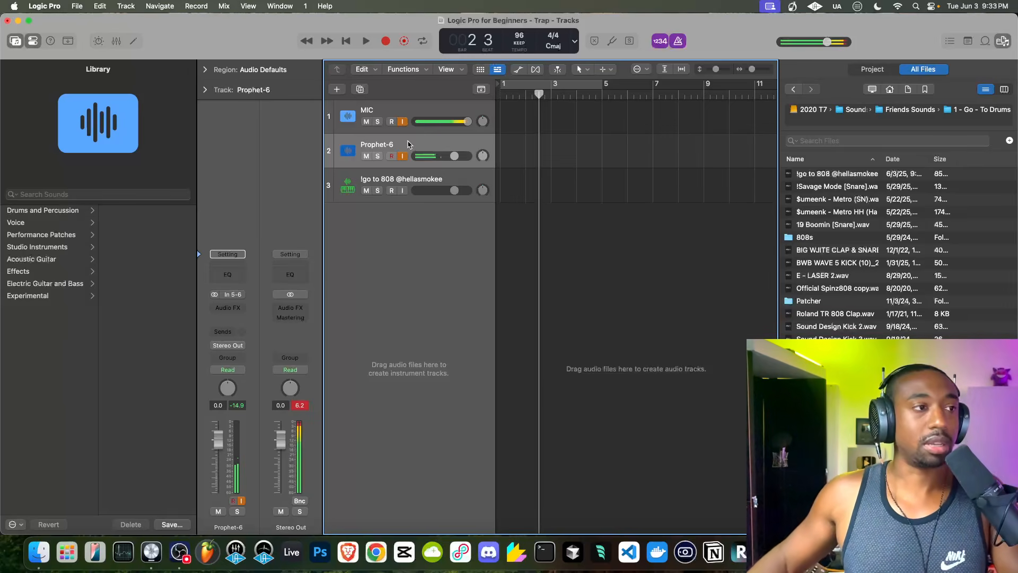
left_click(426, 175)
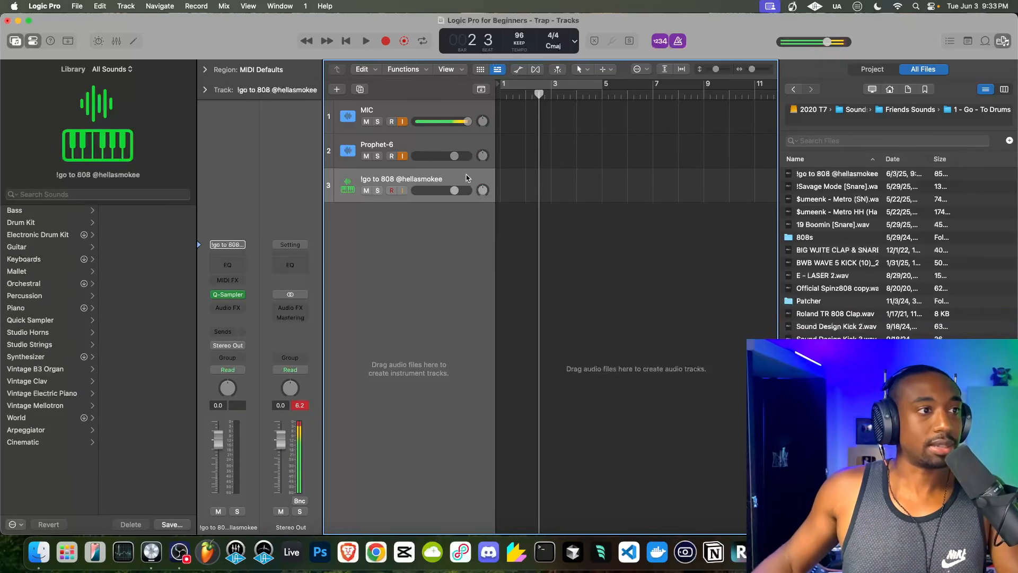
right_click(504, 180)
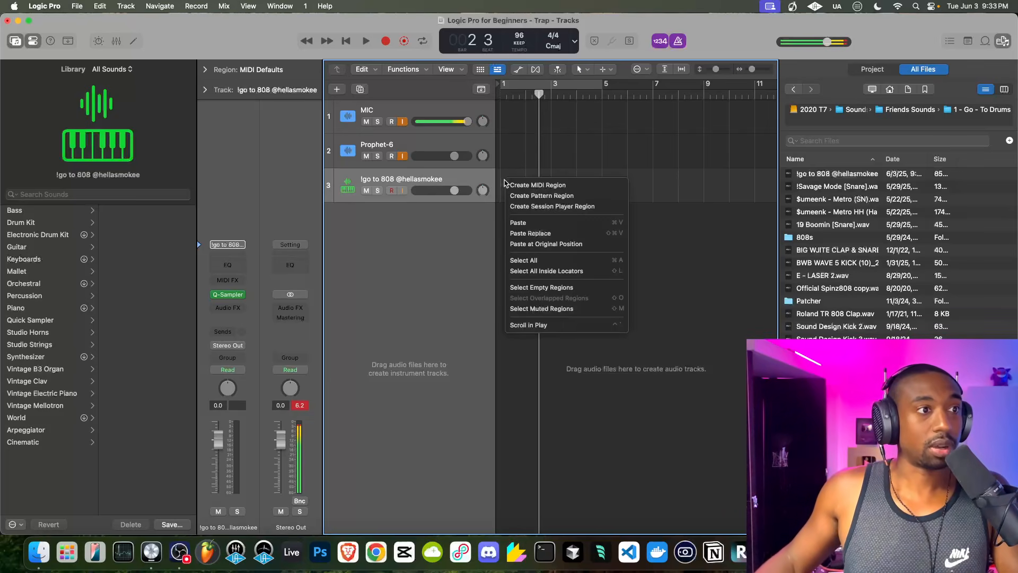
left_click(514, 185)
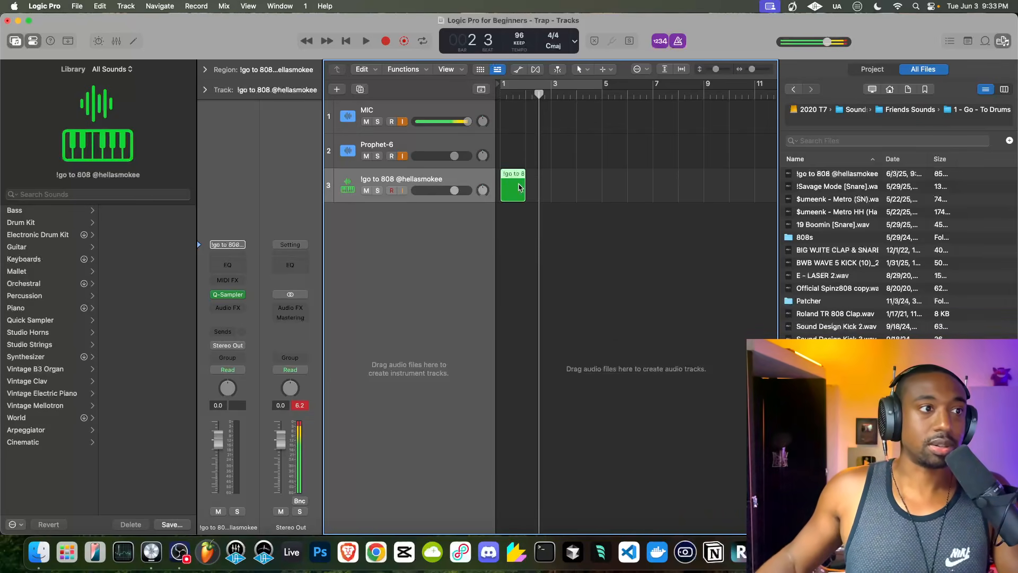
Step: Try a pattern region at bar 2 of the 808 track and remove it again
right_click(532, 183)
left_click(530, 179)
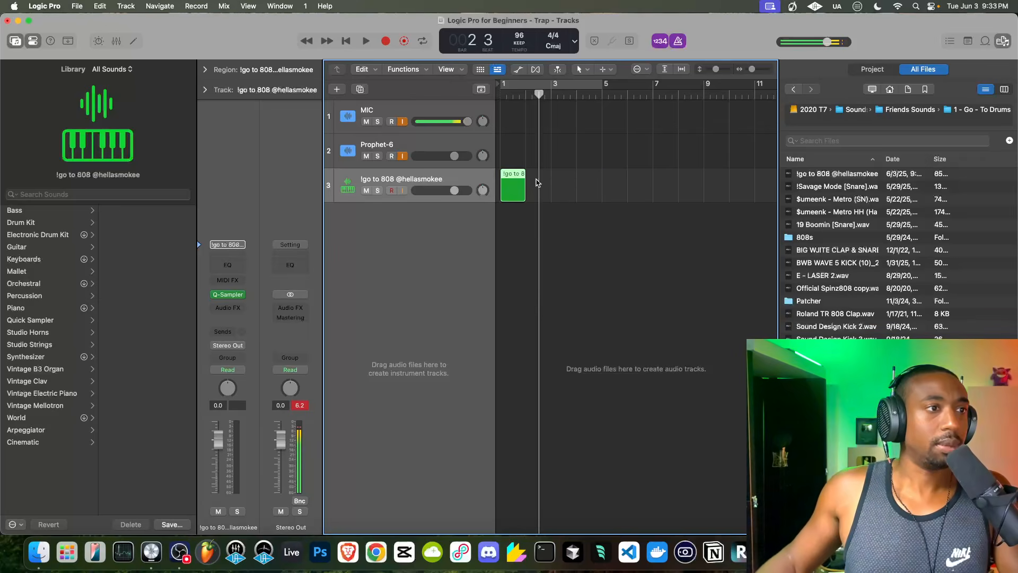
right_click(536, 179)
left_click(555, 194)
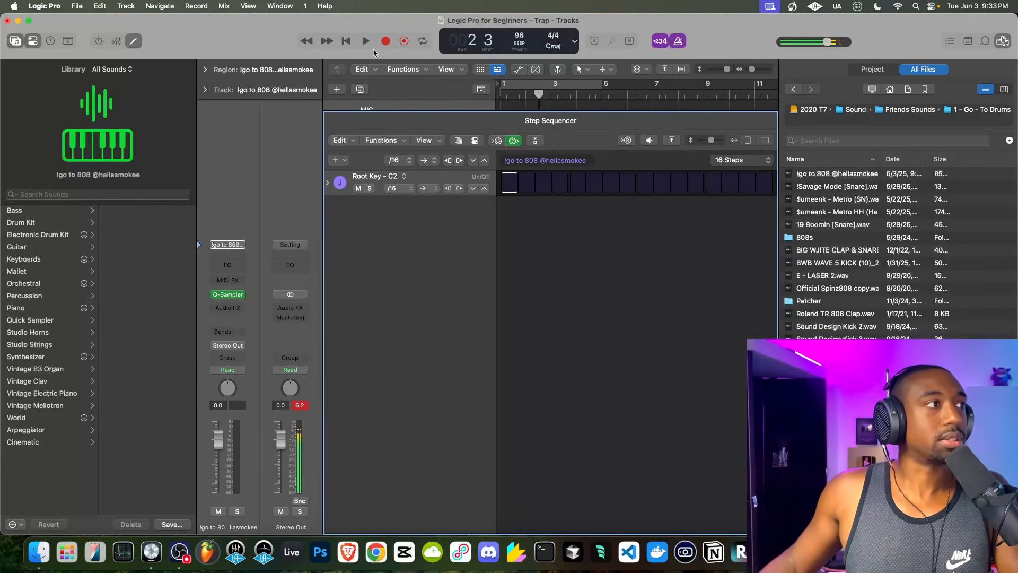
left_click(133, 41)
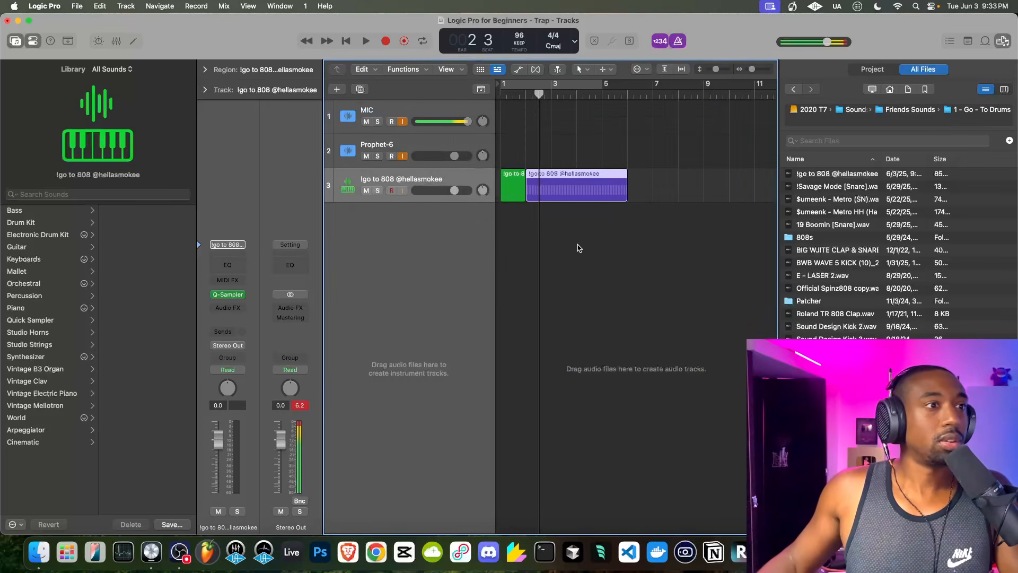
left_click(557, 188)
Step: Return the playhead to the project start and open the 808 track's MIDI region in the Piano Roll
left_click(513, 174)
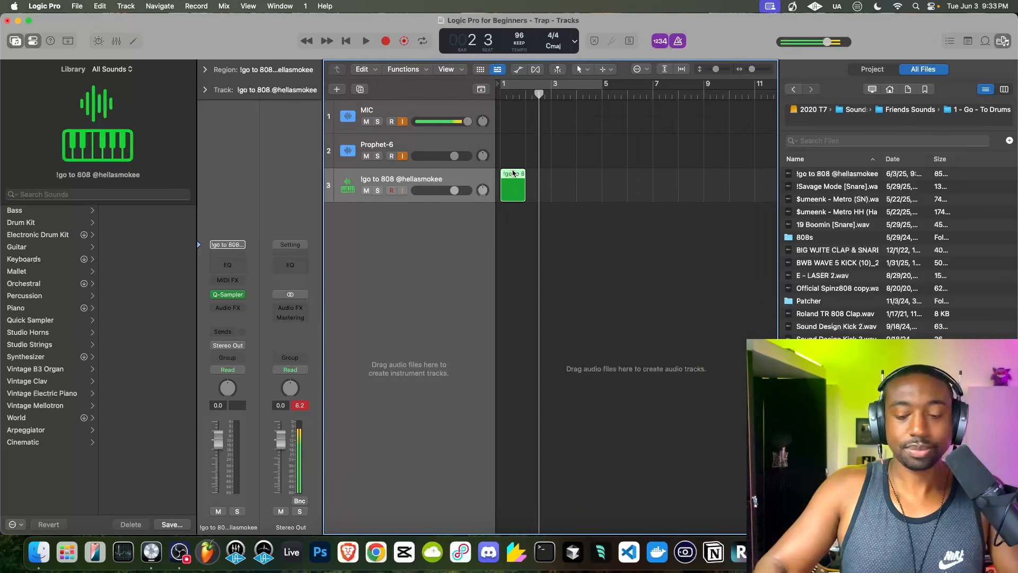
key("Return")
key("space")
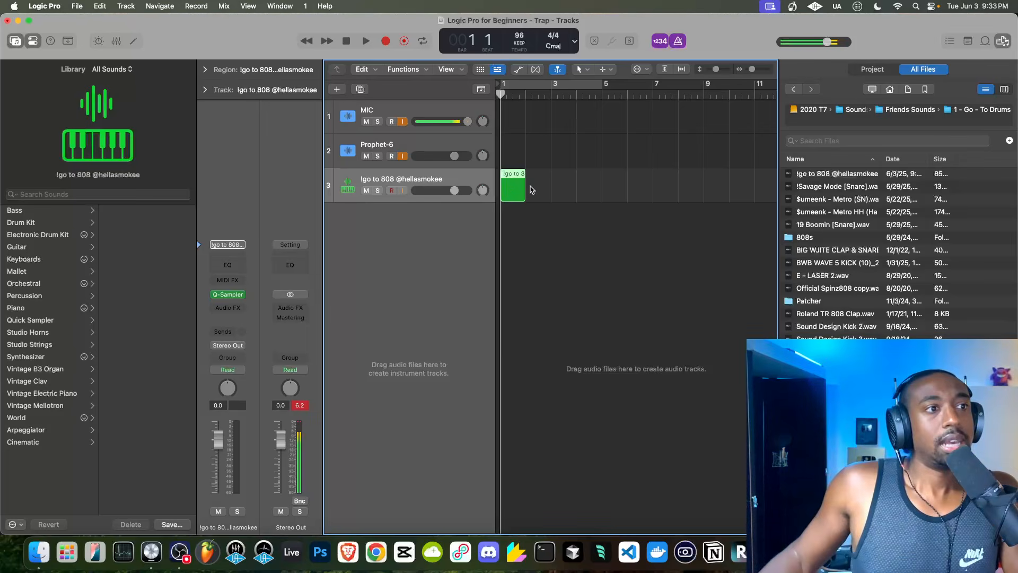
right_click(531, 185)
left_click(552, 173)
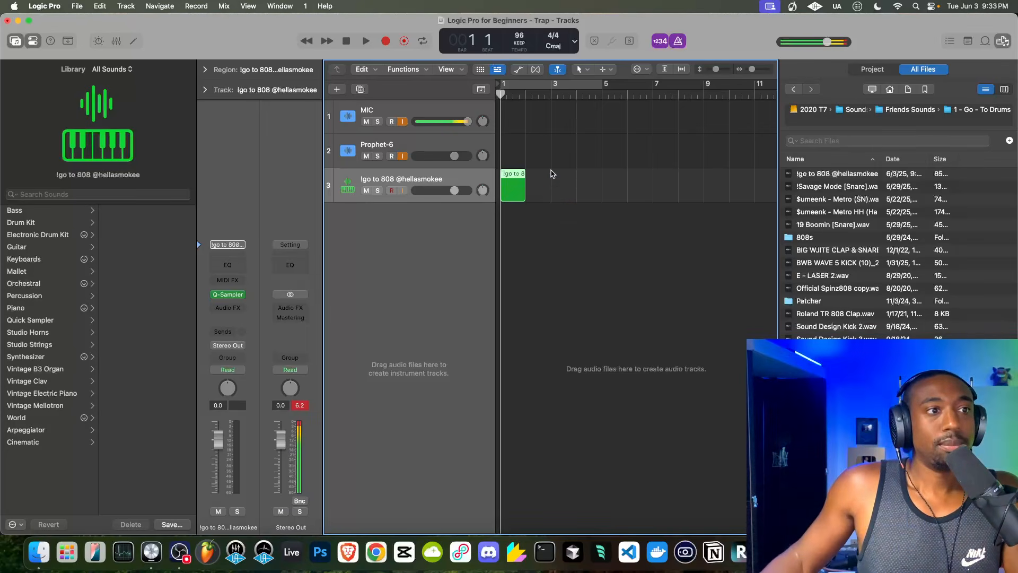
double_click(511, 189)
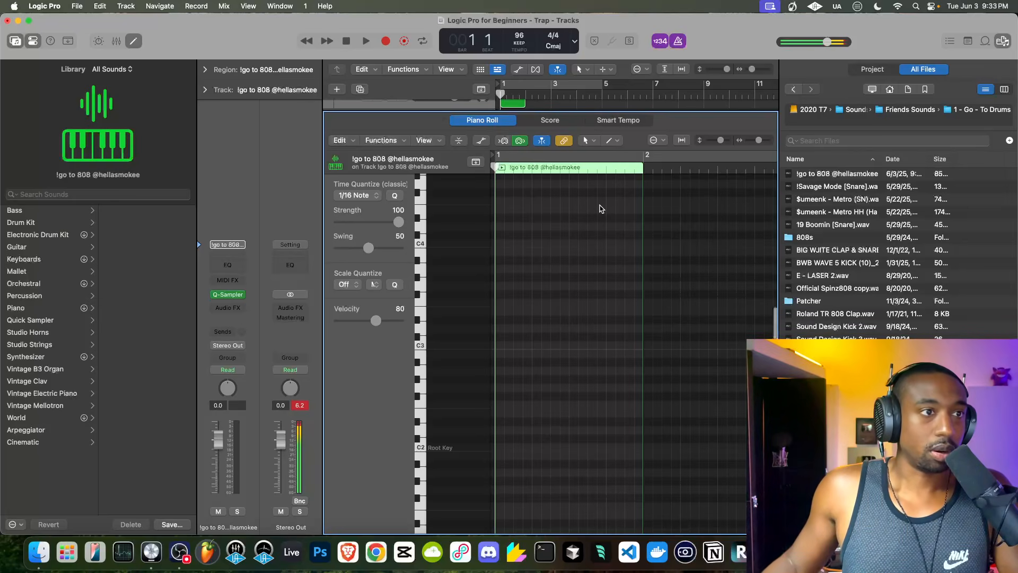
Step: Hide the library, the inspector and the file browser to give the Piano Roll the full window width
left_click(16, 42)
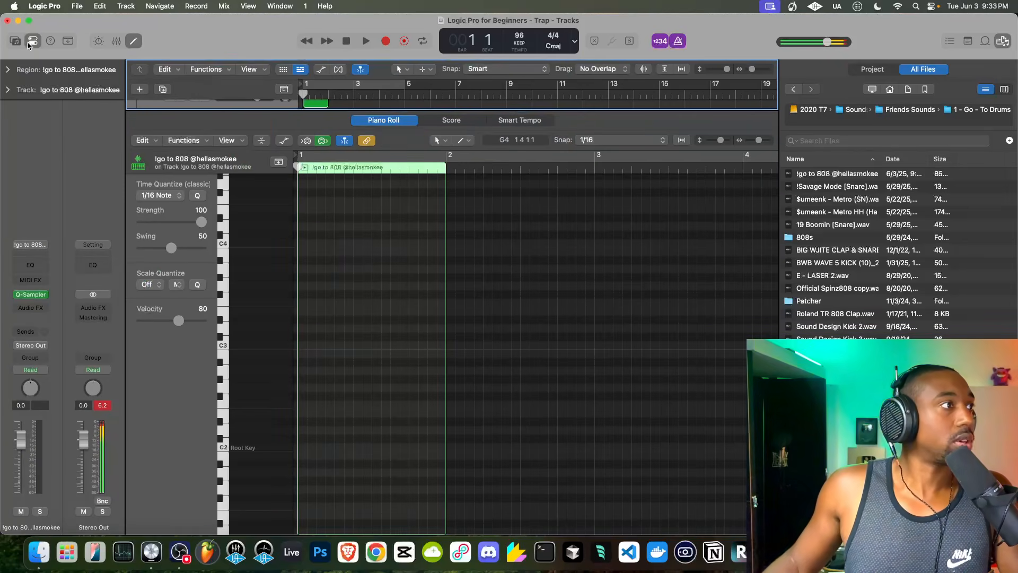
left_click(32, 42)
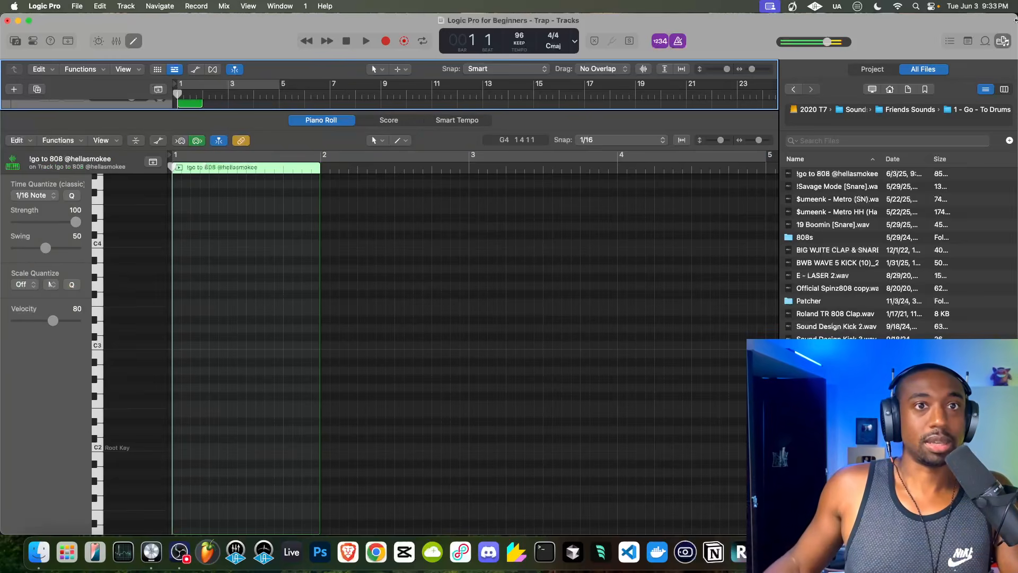
left_click(1002, 41)
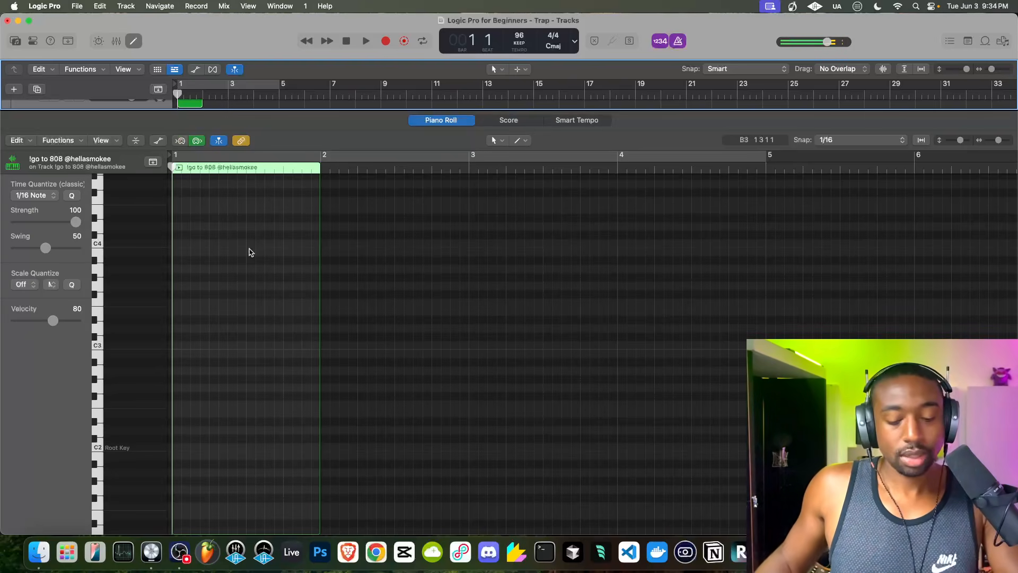
Step: Examine the Piano Roll's primary and secondary tool choices, keeping the Pointer Tool and Pencil Tool, and try marquee selections in the empty grid
left_click(498, 140)
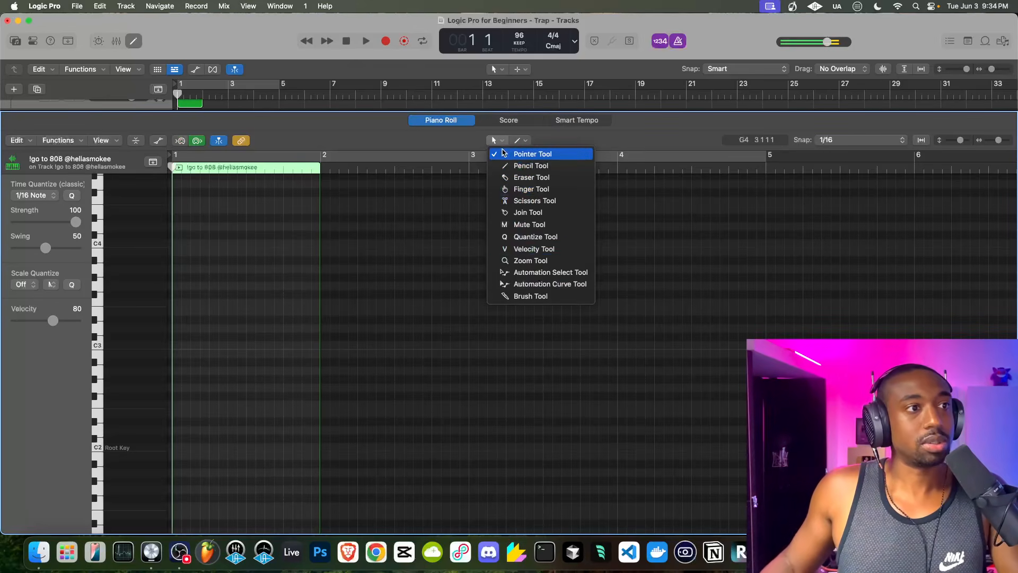
left_click(511, 155)
left_click_drag(359, 230, 462, 359)
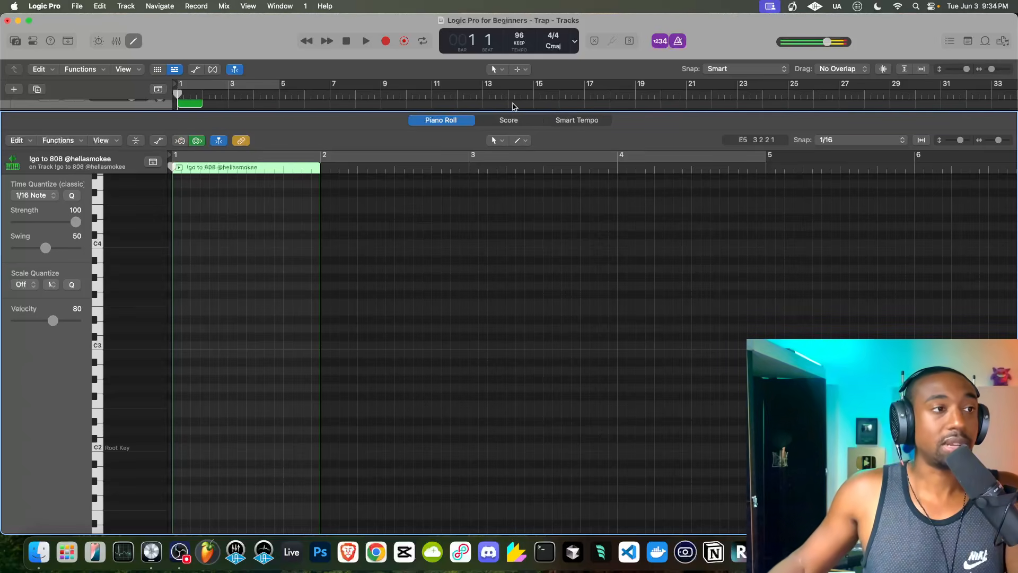
left_click(527, 143)
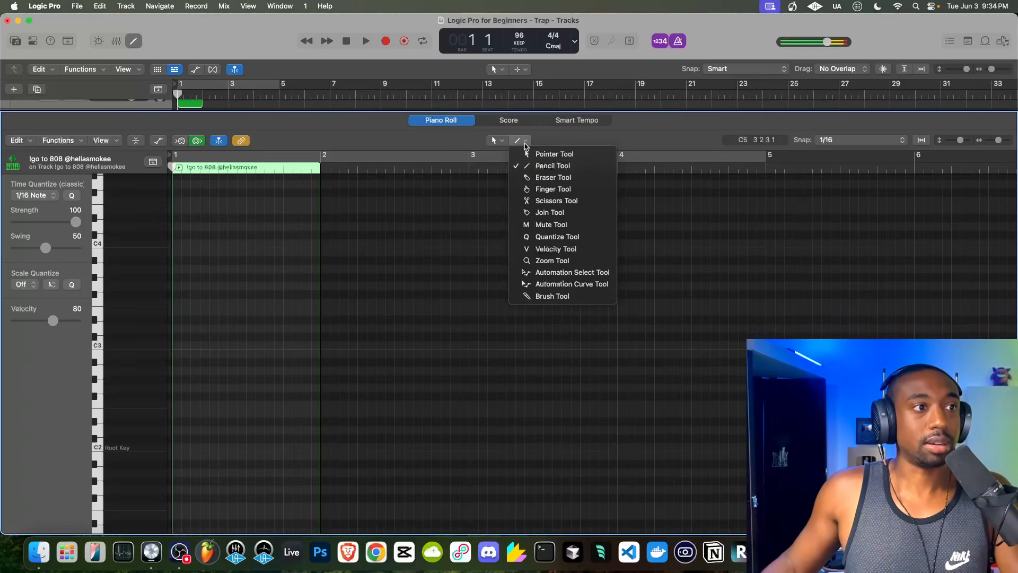
left_click(431, 243)
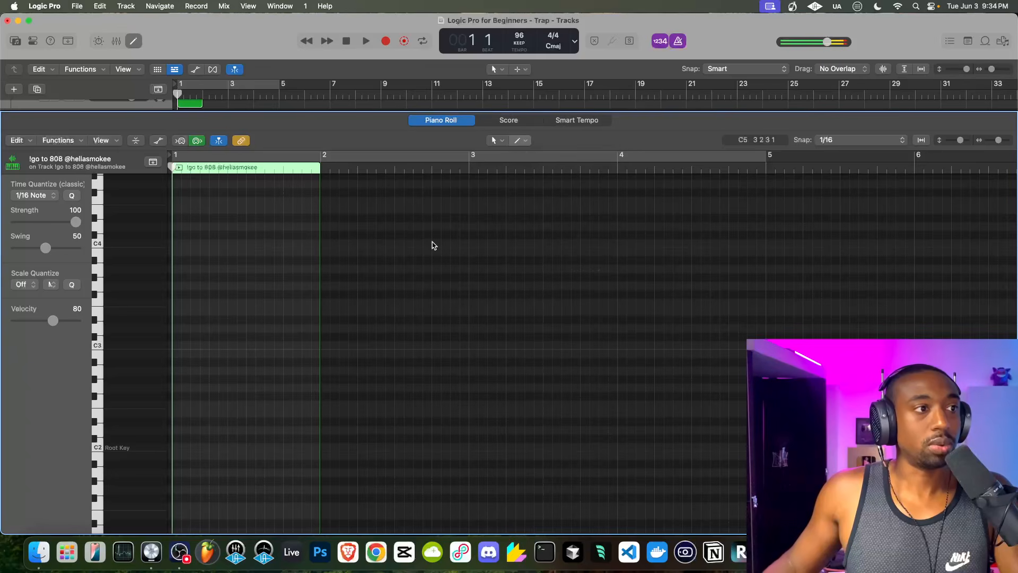
left_click(497, 142)
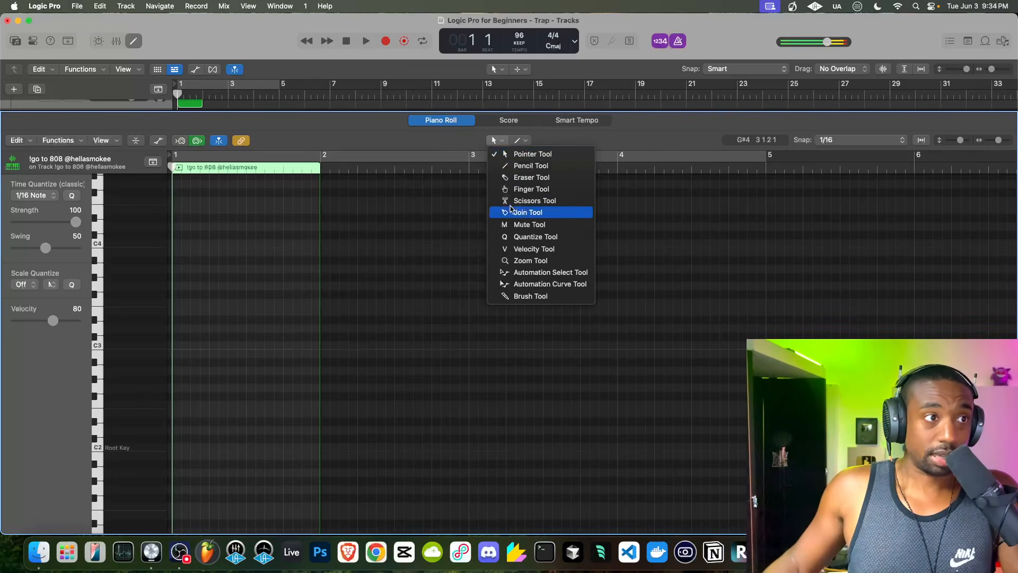
left_click(472, 154)
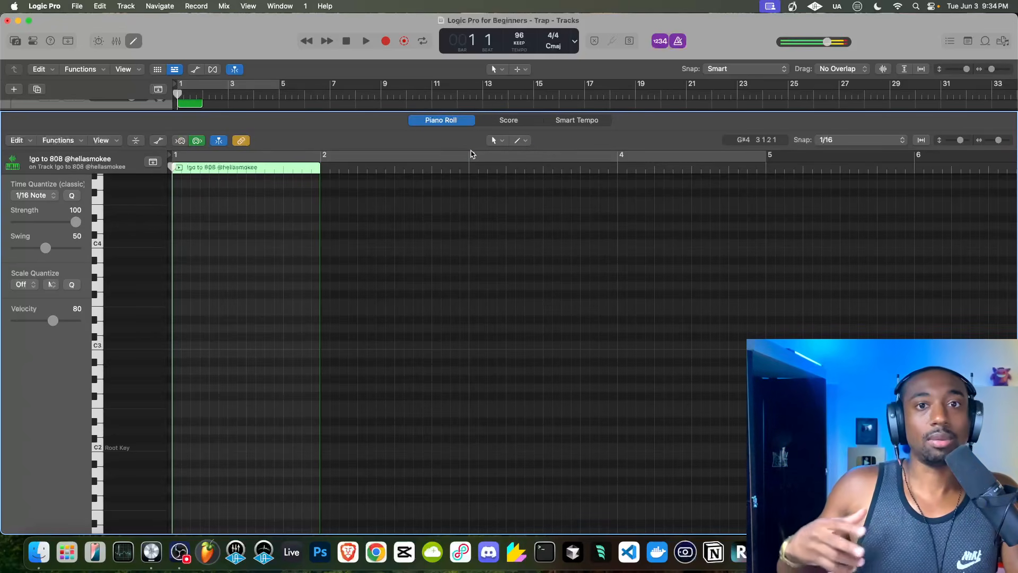
left_click_drag(348, 249, 236, 384)
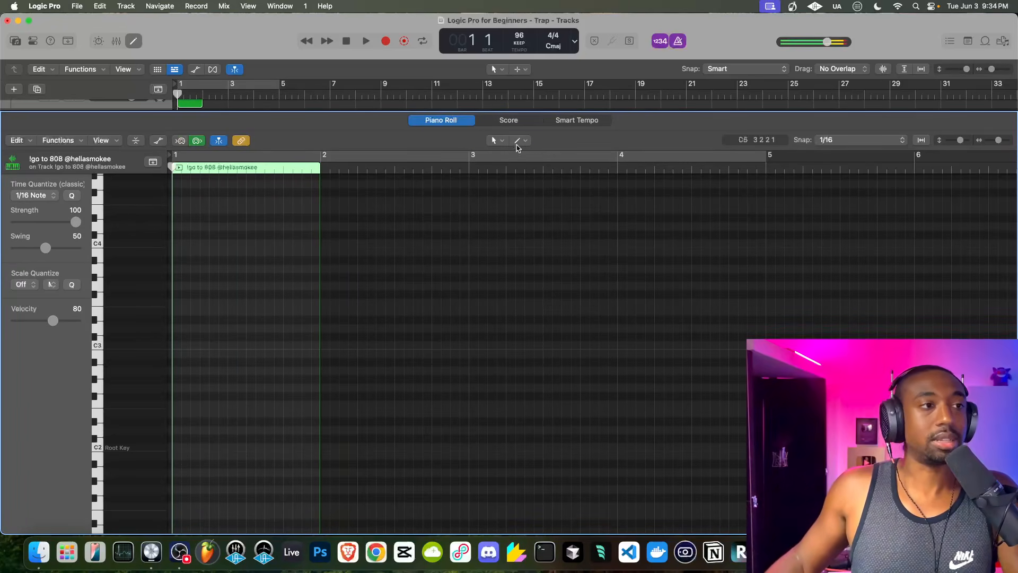
Step: Set the Piano Roll's secondary tool to the Pencil Tool
left_click(503, 143)
left_click(518, 143)
left_click(518, 142)
left_click(471, 140)
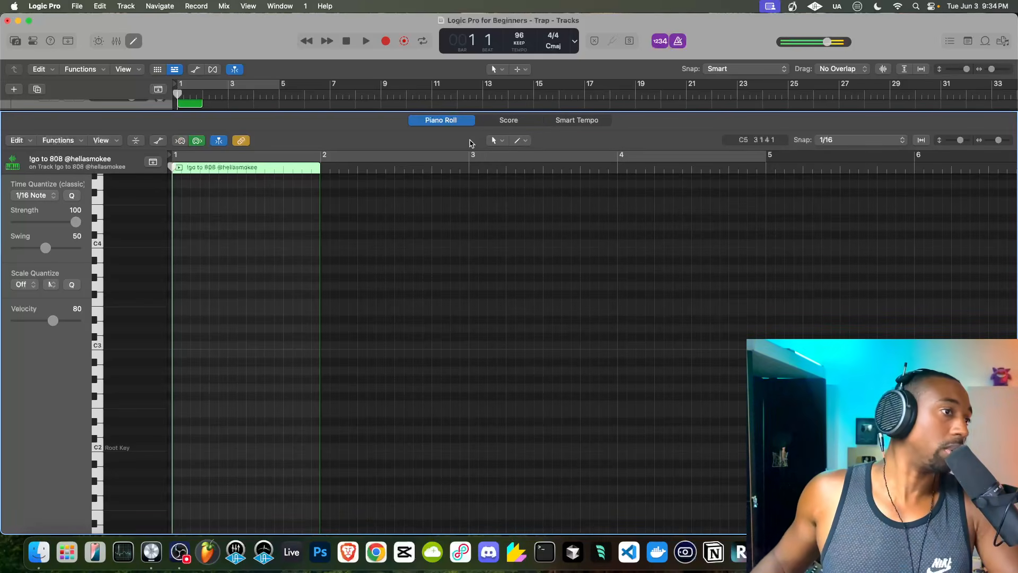
left_click(519, 140)
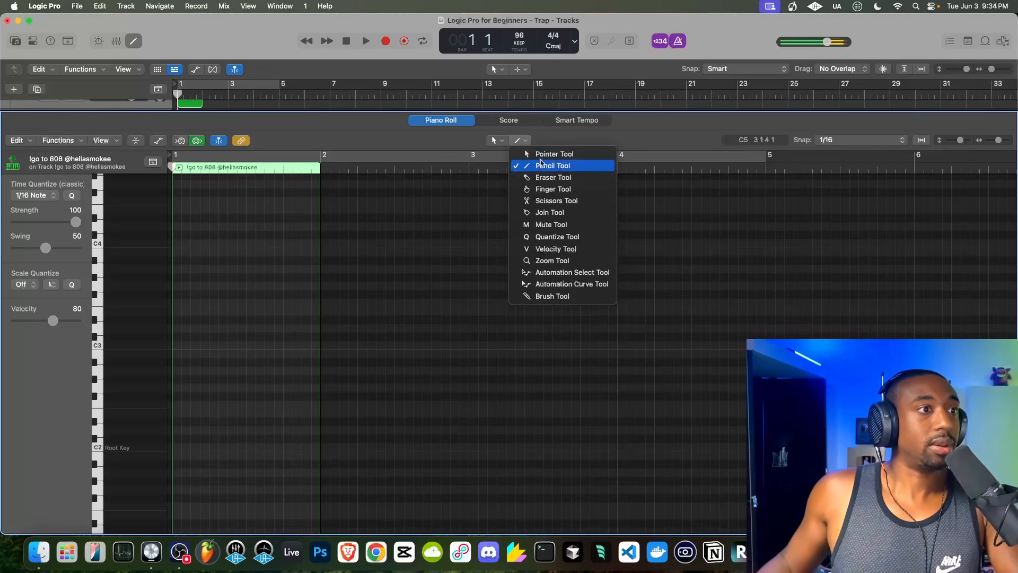
left_click(540, 163)
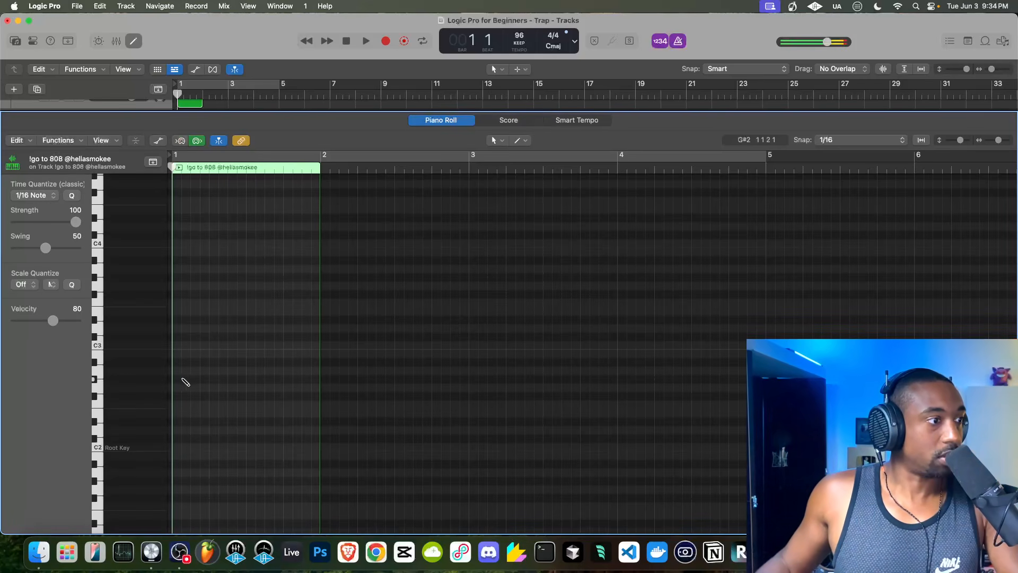
Step: Draw a 1/16 note on G#2 at the start of bar 1 in the 808 region
left_click(176, 379)
key("super+Right")
key("super+Right")
key("super+Right")
key("super+Right")
key("super+Right")
key("super+Right")
key("super+Right")
key("super+Right")
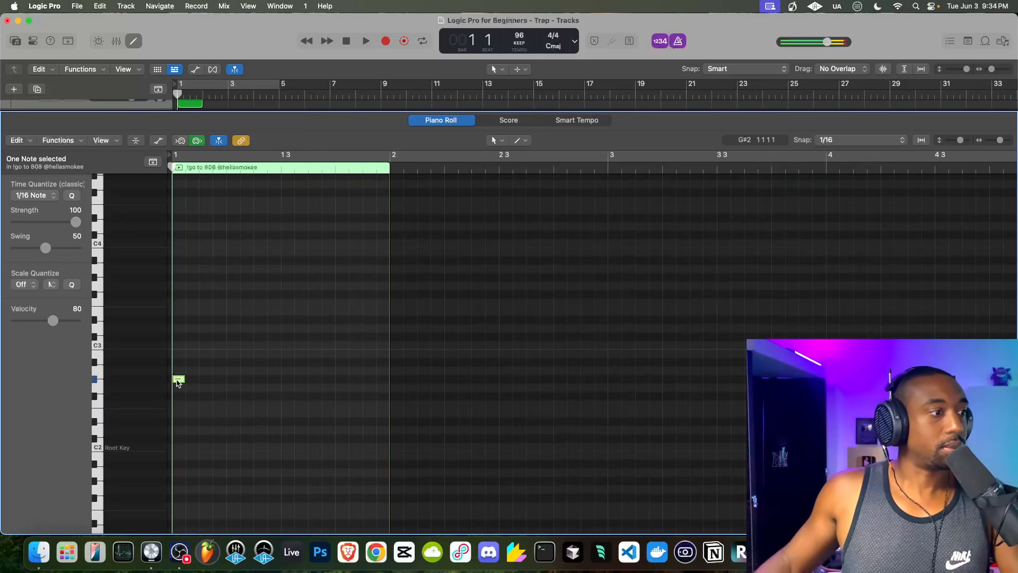
key("super+Left")
key("super+Left")
key("super+Left")
key("super+Left")
key("super+Left")
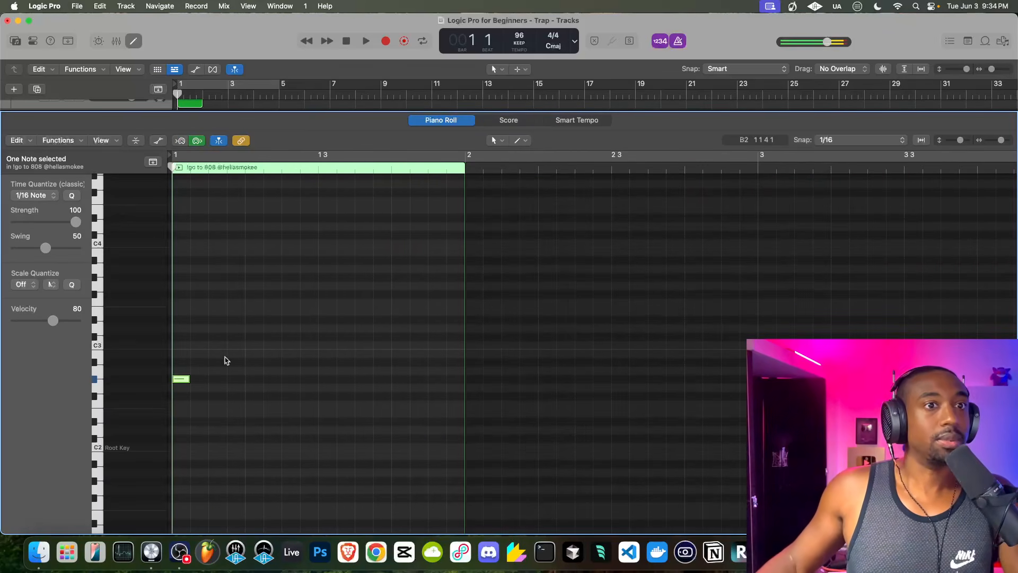
Step: Check the Piano Roll's snap choices, keeping 1/16, then play the first note and return the playhead to the start
left_click(861, 140)
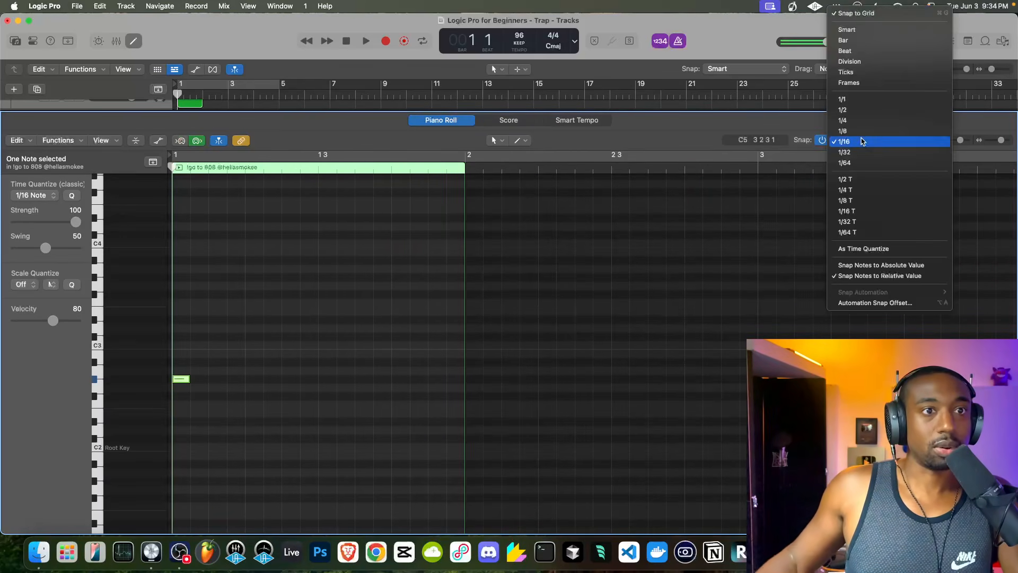
left_click(761, 121)
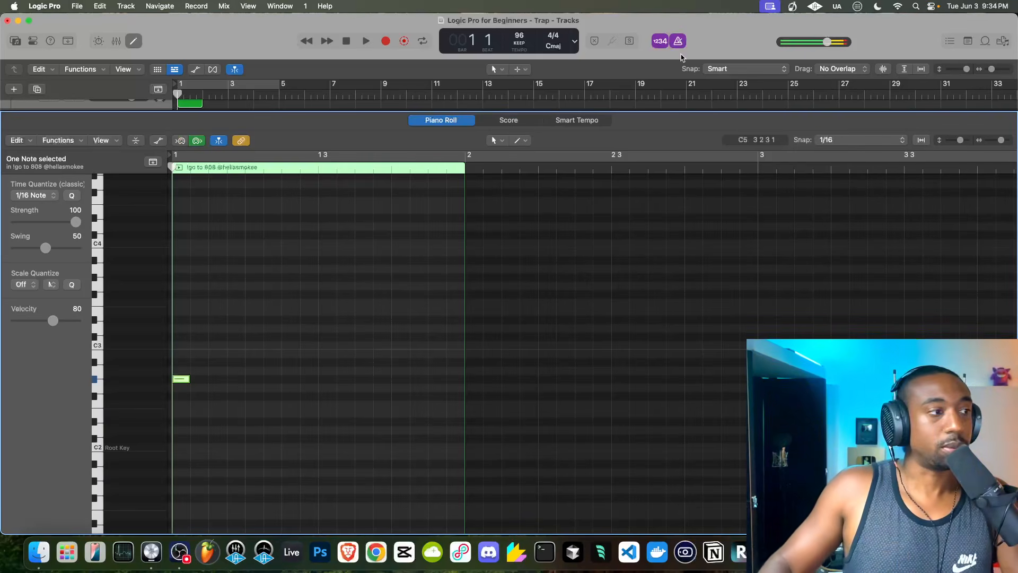
key("space")
key("space")
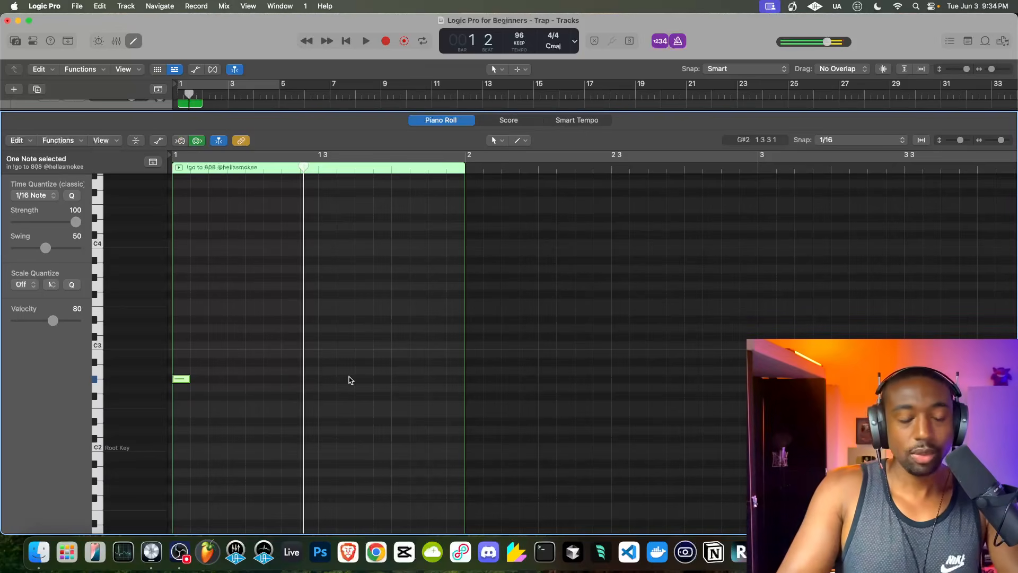
key("Return")
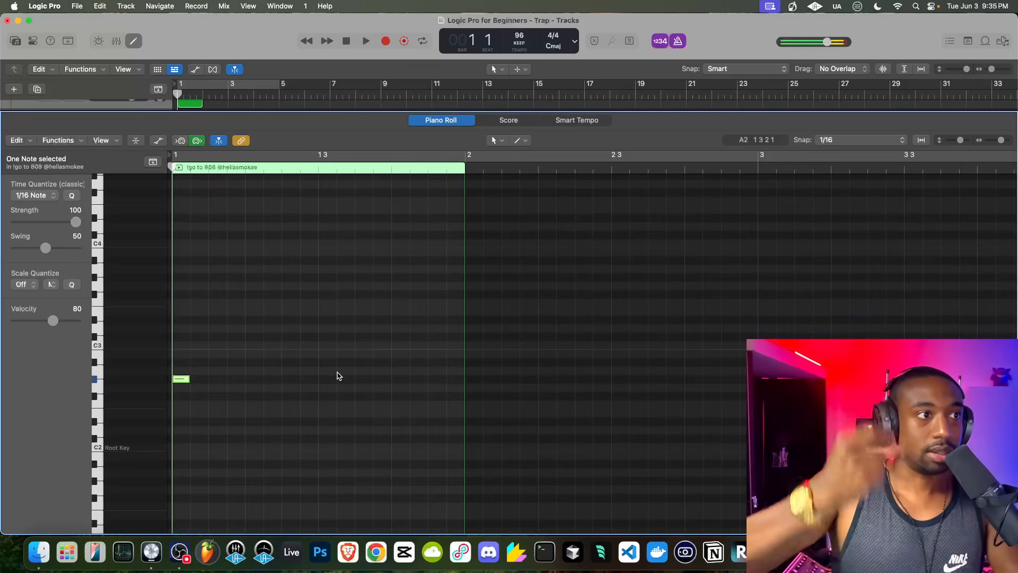
Step: Play the pattern and add a second 1/16 note on A2 at position 1 3 3 1
key("space")
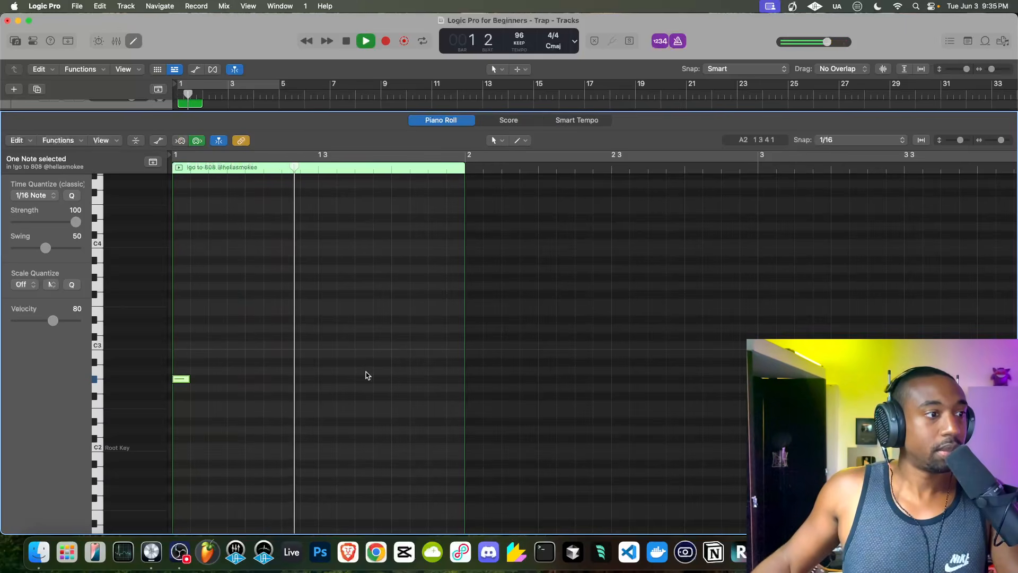
key("space")
key("space")
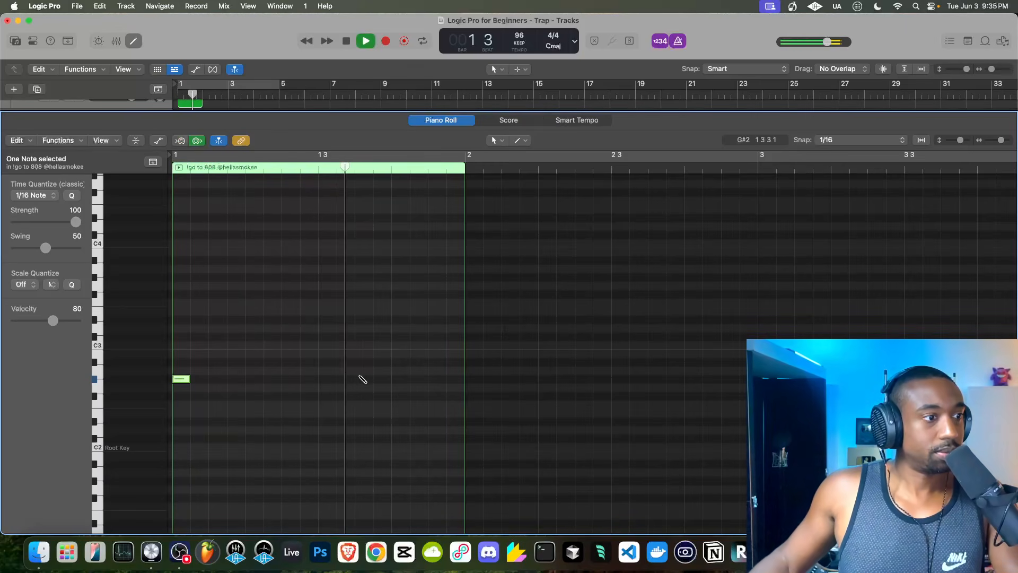
key("space")
key("Return")
key("space")
left_click(361, 370, "super")
key("space")
key("Return")
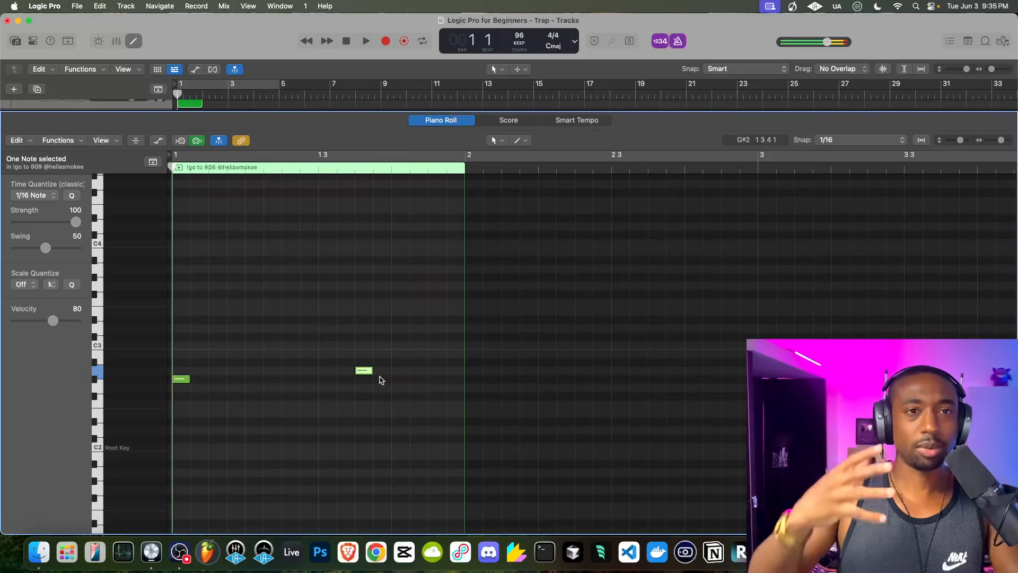
Step: Examine the note grid's subdivisions and compare them with the snap divisions on offer, keeping 1/16
scroll(381, 380, "down", 5)
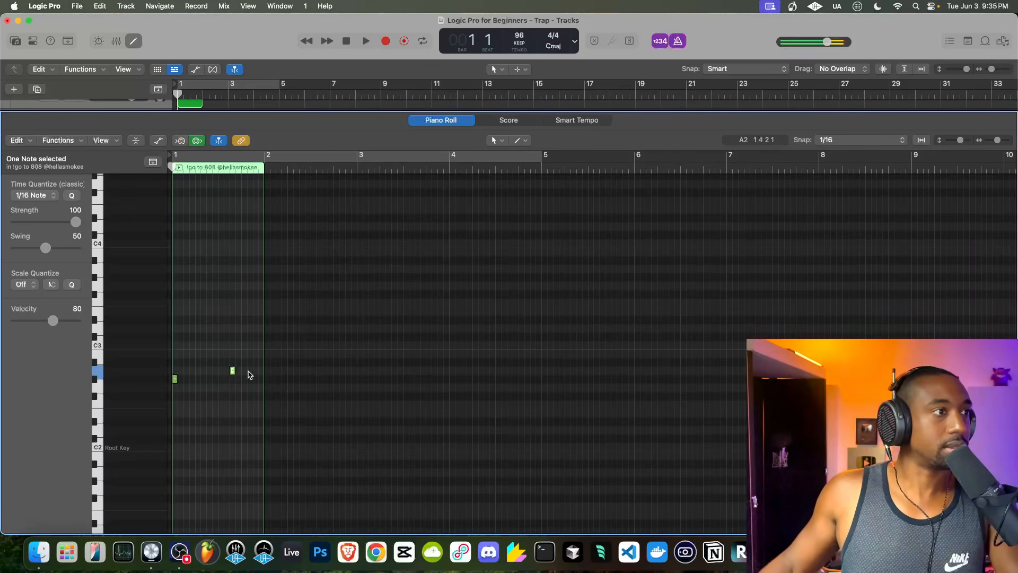
scroll(223, 379, "up", 5)
scroll(223, 379, "up", 4)
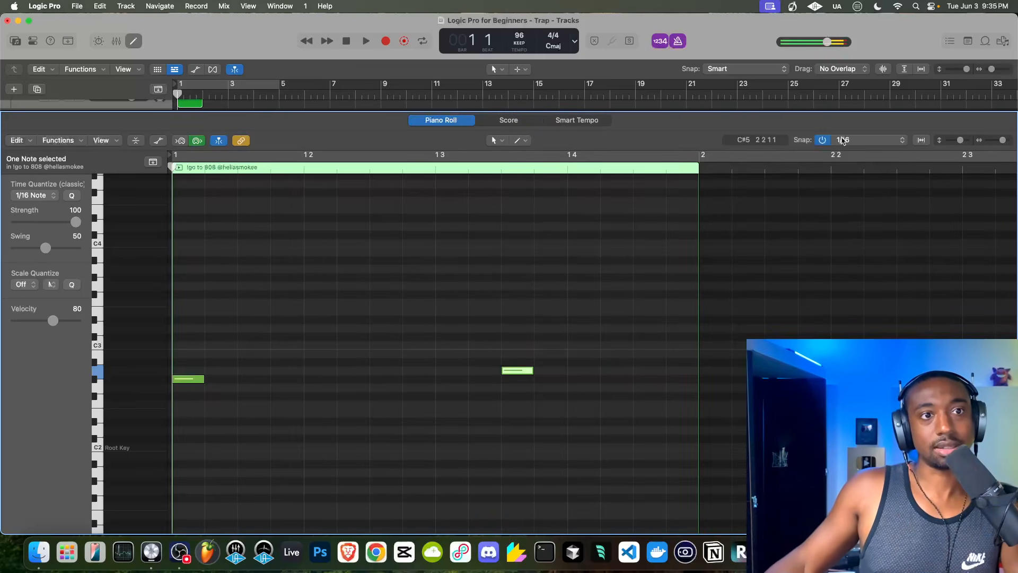
left_click(838, 140)
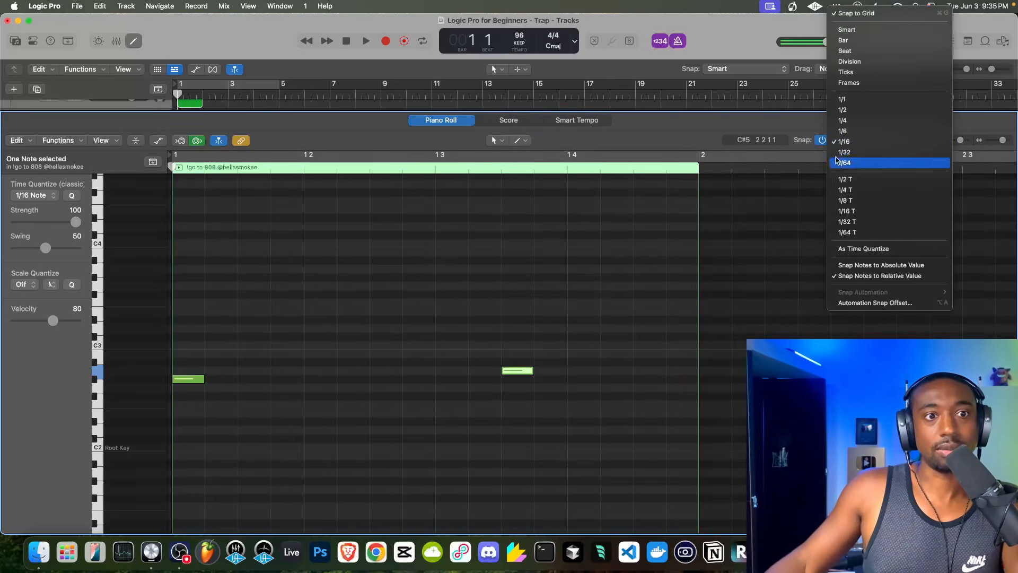
left_click(762, 127)
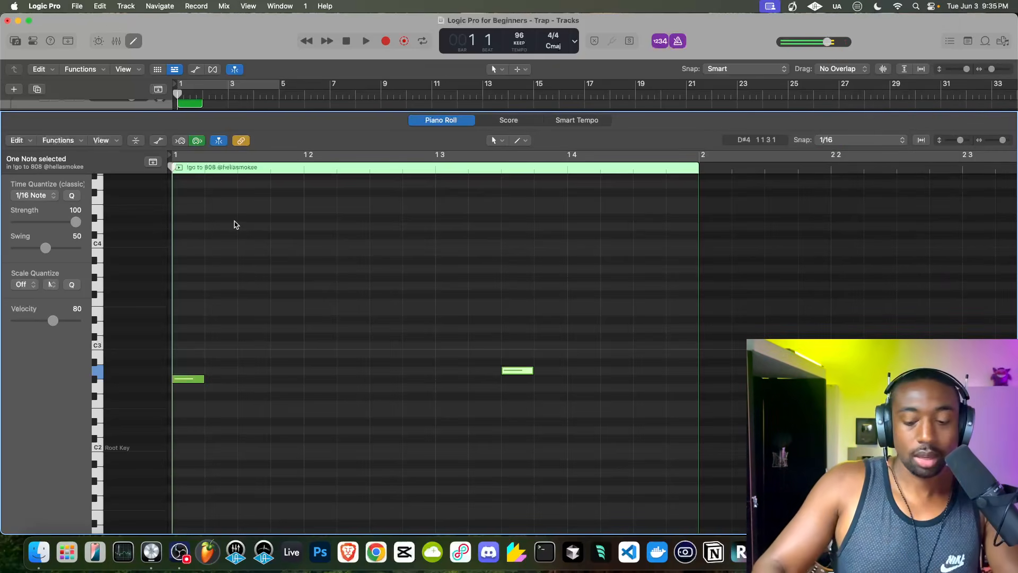
Step: Play the pattern and add a third 1/16 note on D#2 at position 1 4 3 1
key("super+Left")
key("space")
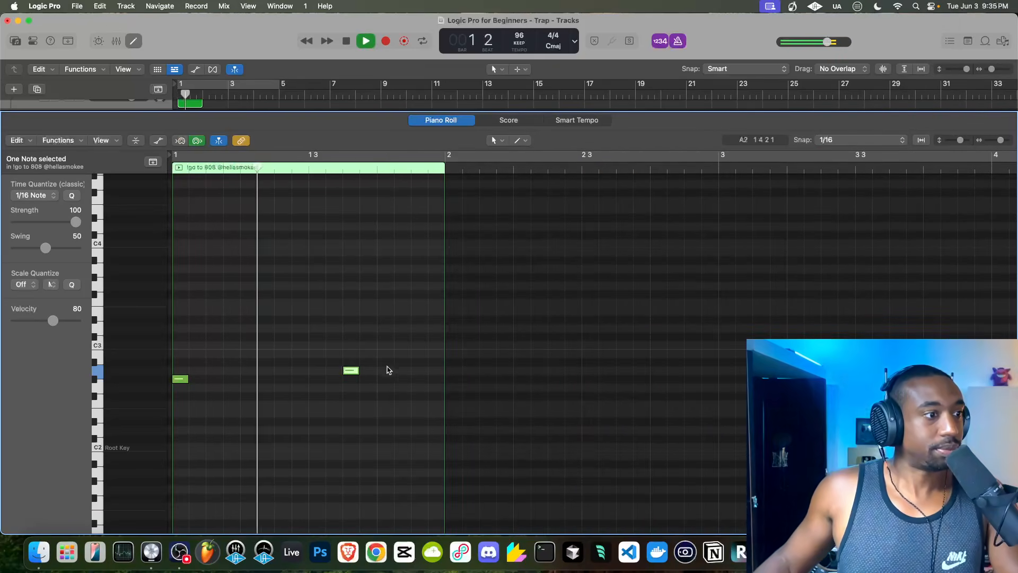
key("space")
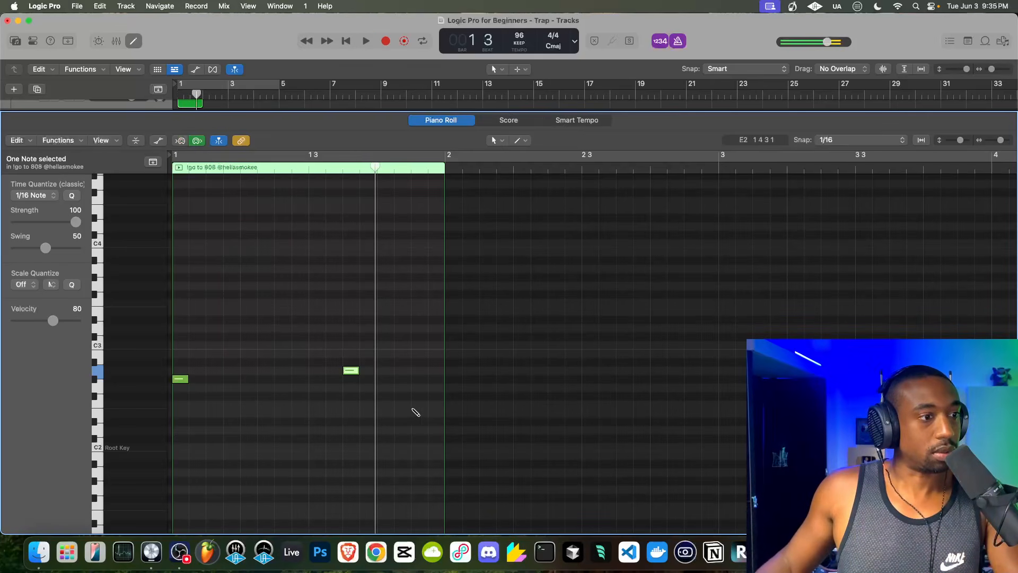
left_click(415, 405)
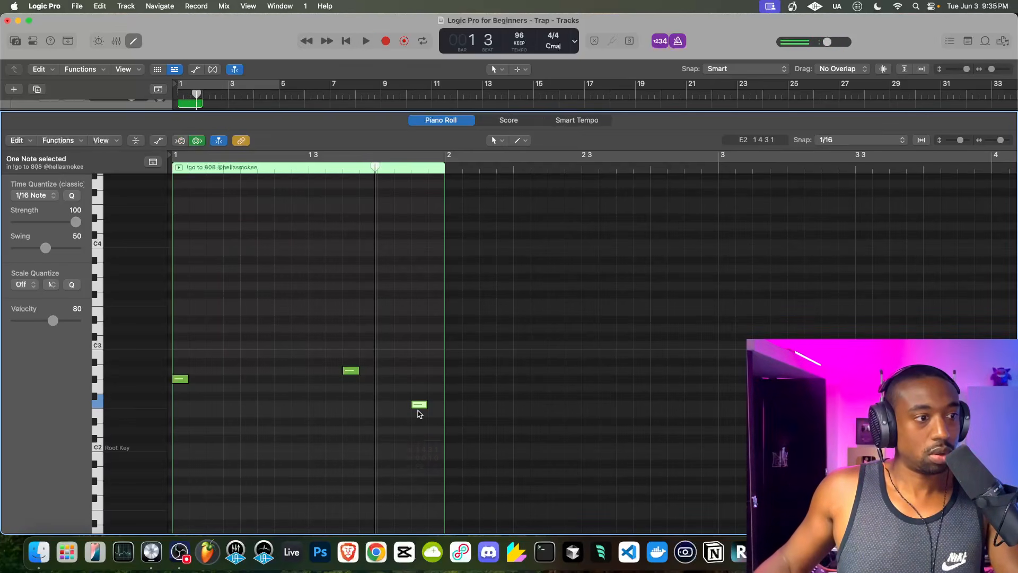
left_click_drag(419, 408, 419, 427)
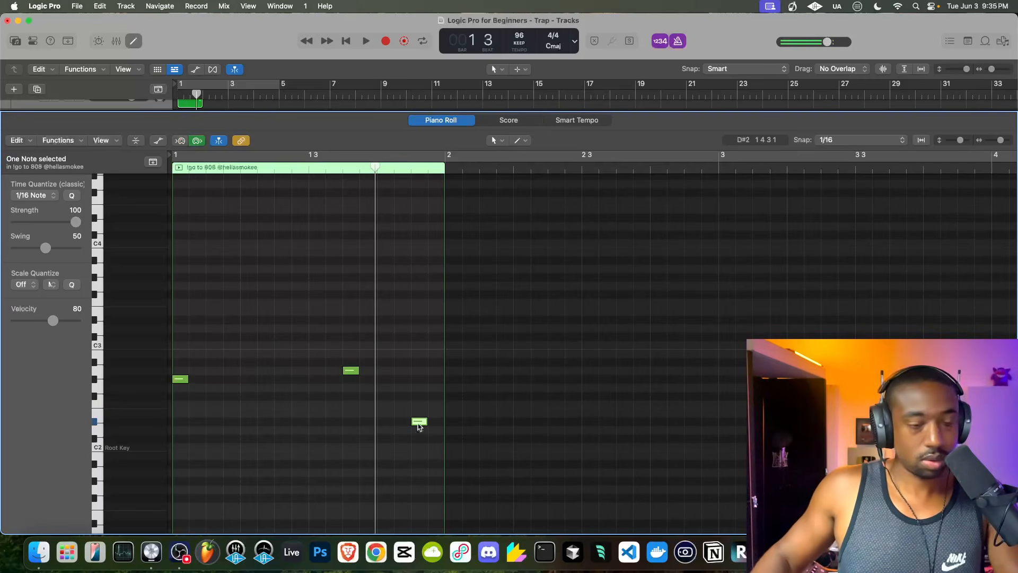
Step: Move the D#2 note one sixteenth earlier to position 1 4 2 1, playing the pattern before and after the change
key("space")
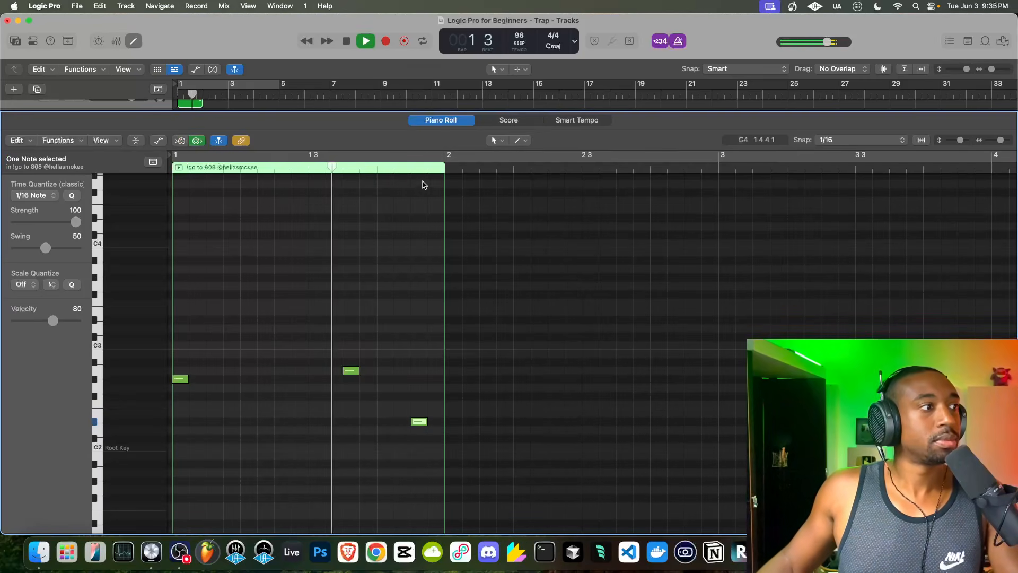
key("space")
left_click_drag(418, 422, 401, 422)
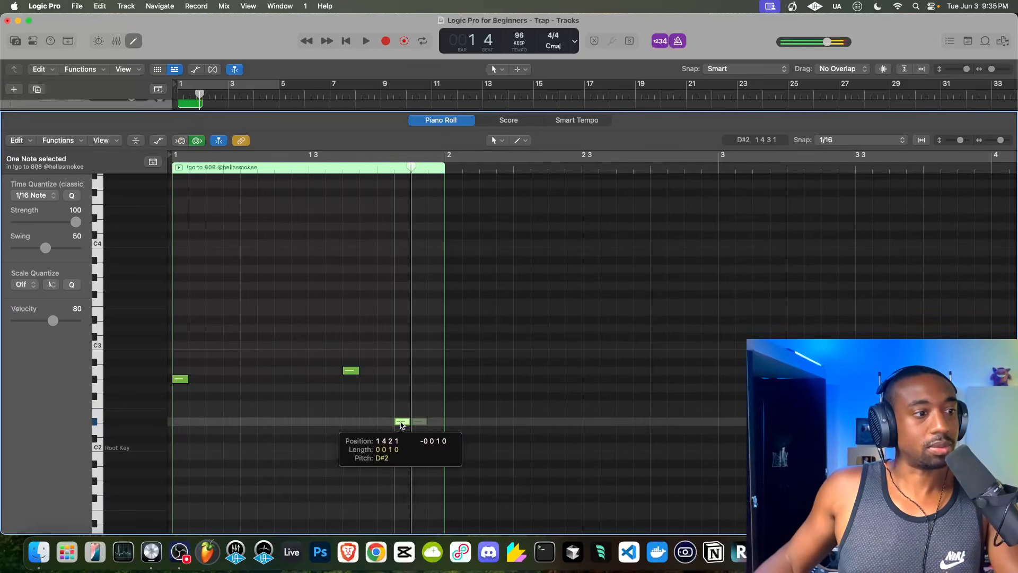
key("space")
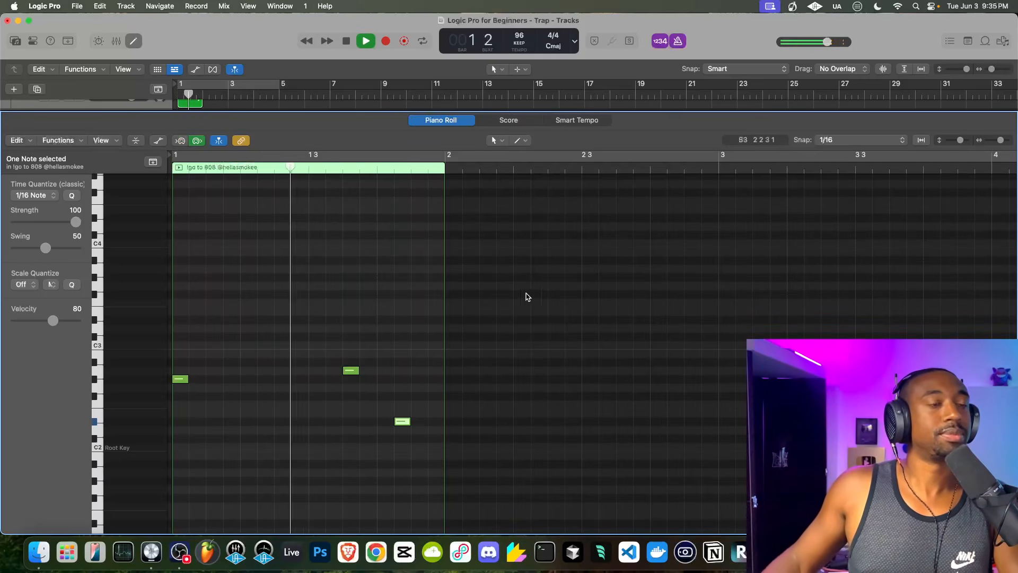
key("space")
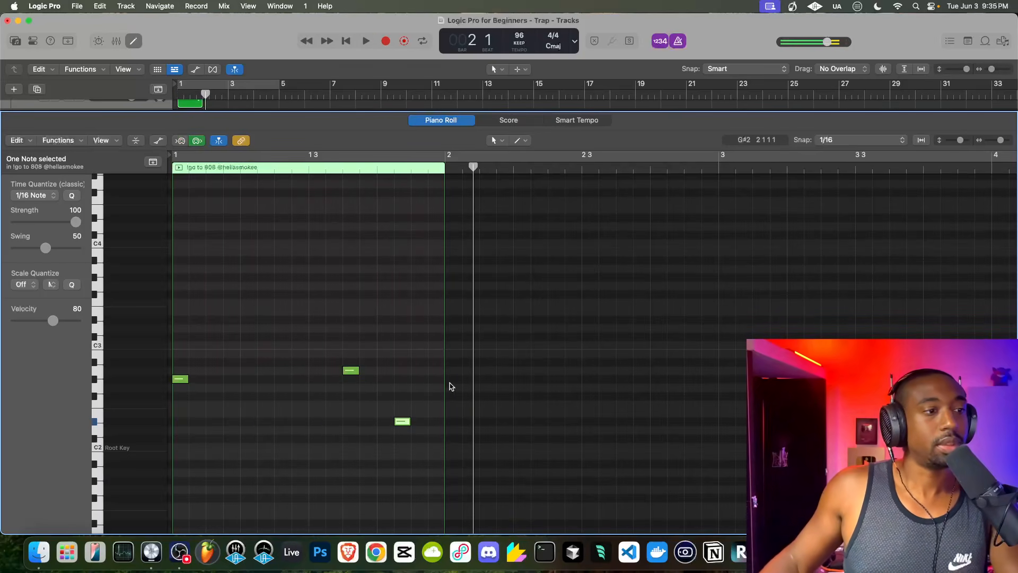
Step: Deselect the notes, close the Piano Roll to show all tracks, and return the playhead to the project start
left_click(540, 276)
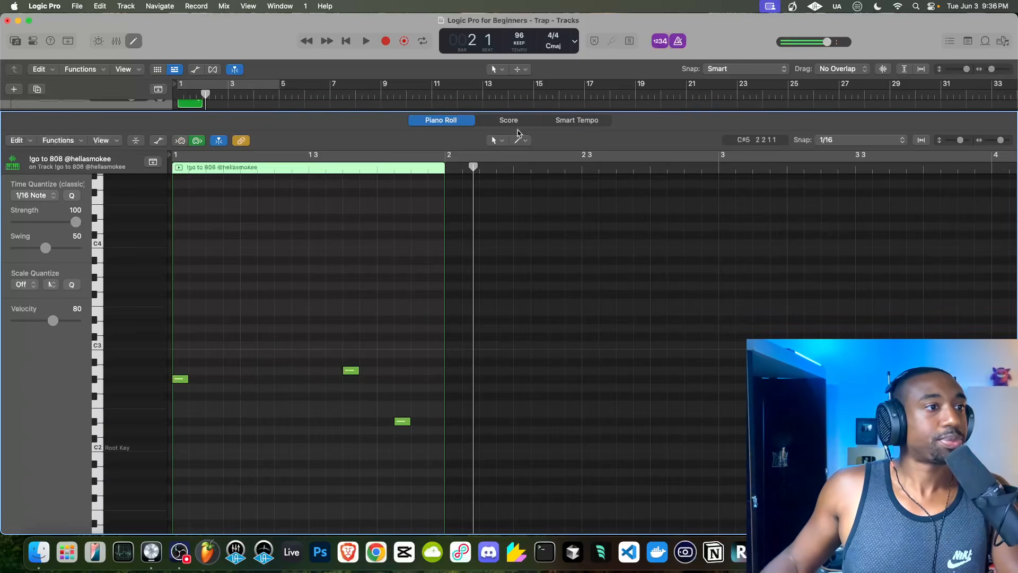
left_click_drag(554, 110, 540, 532)
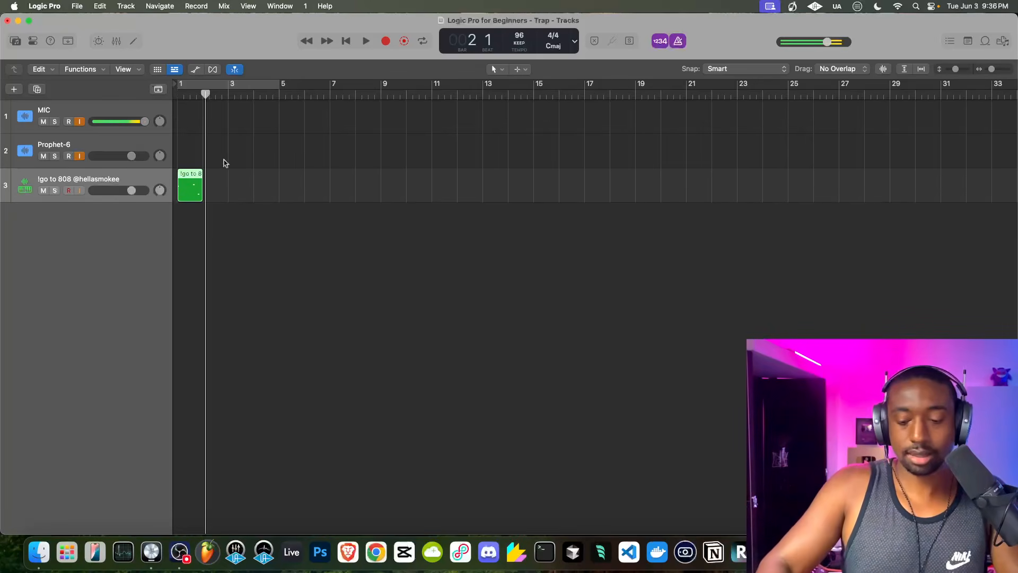
key("Return")
Step: Try extending the end of the 808 region slightly past bar 2 and trim it back to the bar line
scroll(200, 175, "up", 10)
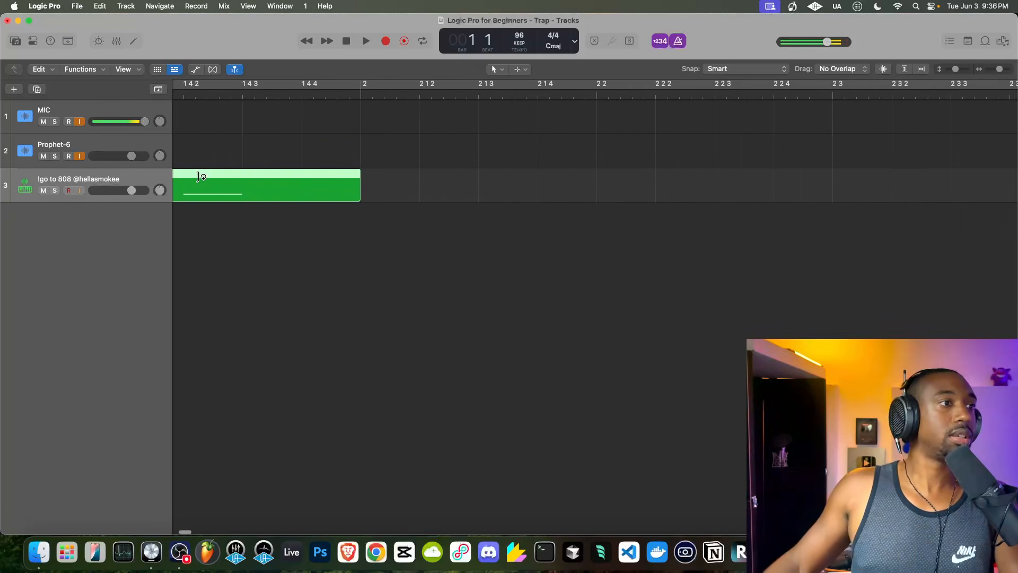
scroll(200, 175, "left", 4)
scroll(321, 179, "down", 10)
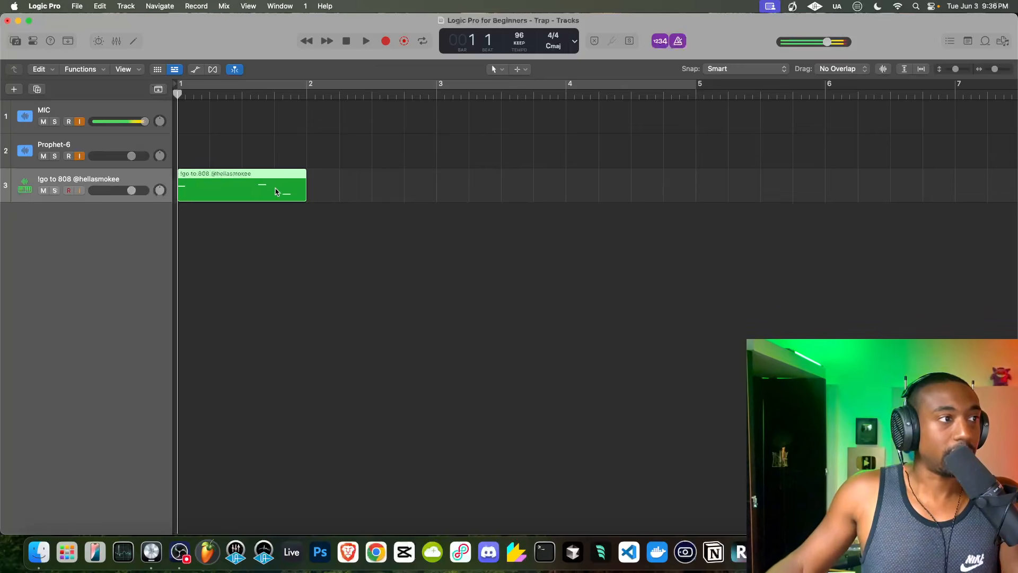
scroll(329, 181, "left", 2)
left_click_drag(333, 178, 233, 180)
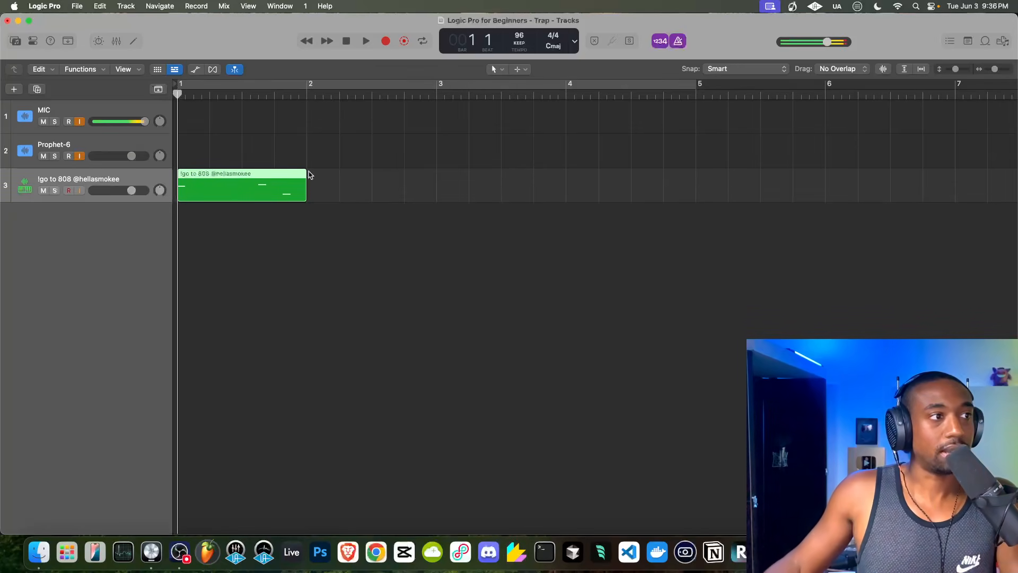
scroll(281, 164, "up", 6)
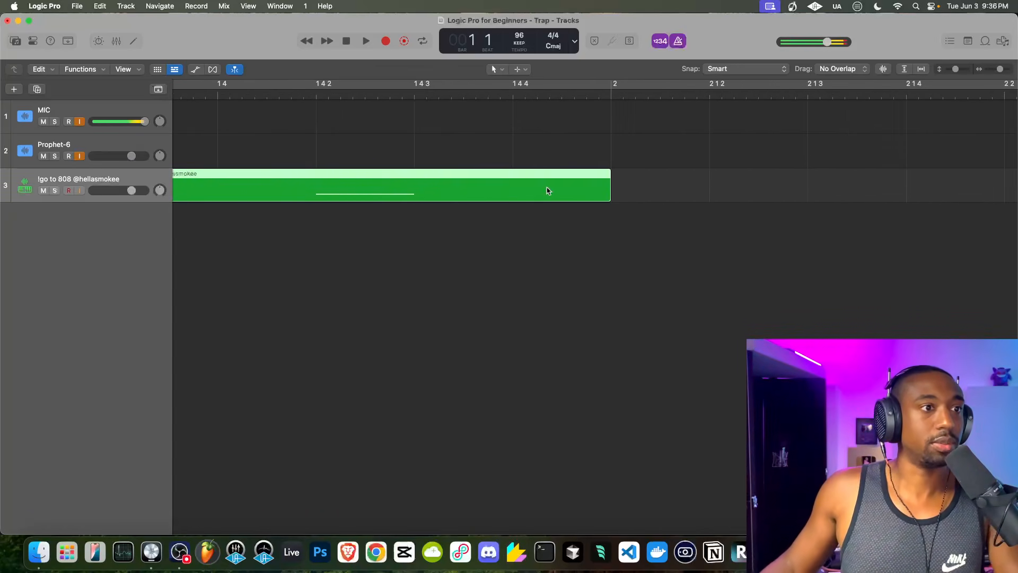
left_click_drag(608, 191, 628, 192)
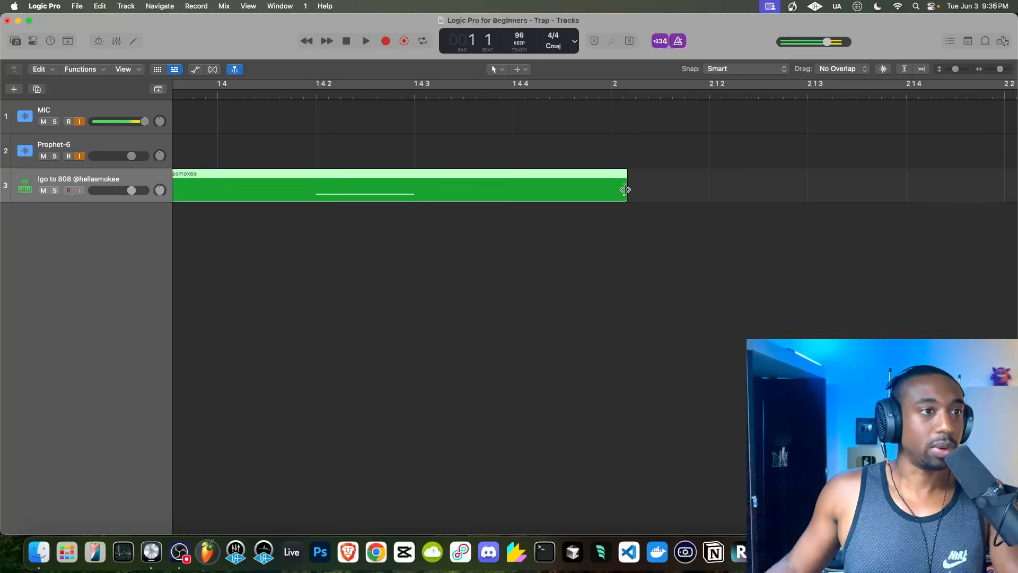
mouse_move(623, 190)
left_mouse_down()
mouse_move(599, 200)
mouse_move(610, 200)
left_mouse_up()
scroll(609, 200, "down", 10)
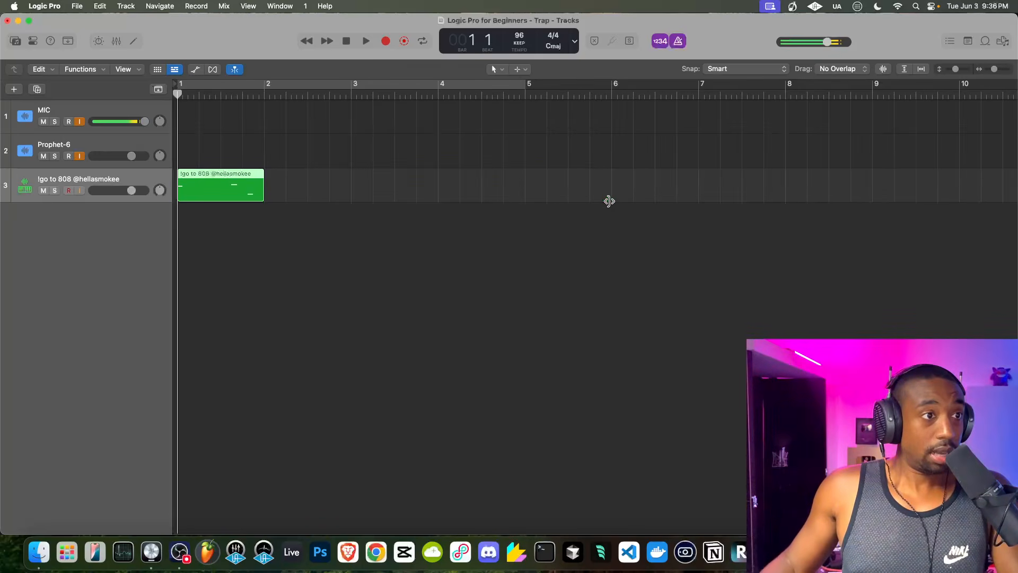
Step: Repeat the one-bar 808 region seven times to fill bars 1 to 8 and play the arrangement from the start
key("super+r")
key("super+r")
key("super+r")
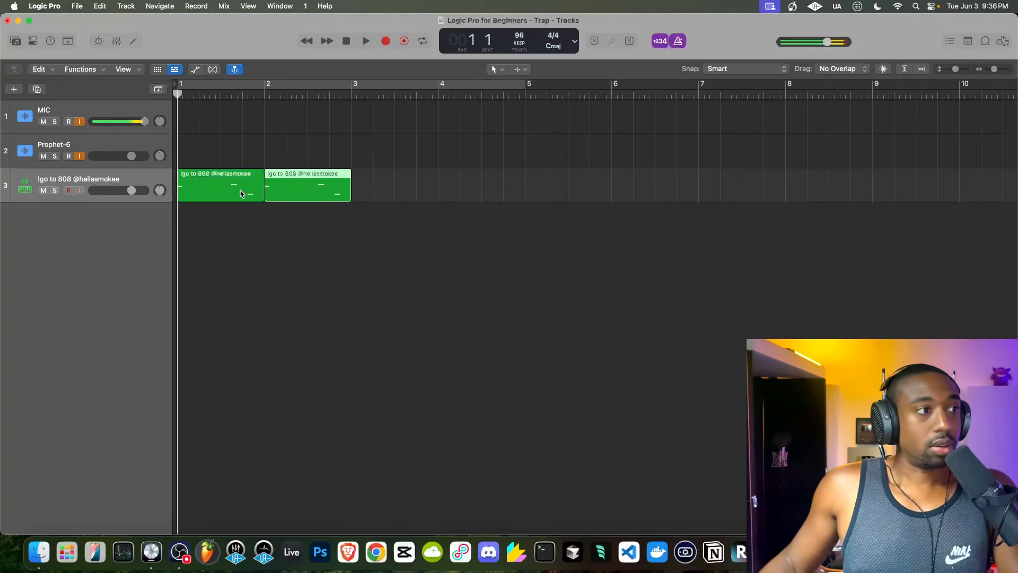
key("super+r")
key("super+r")
key("super+r")
key("super+r")
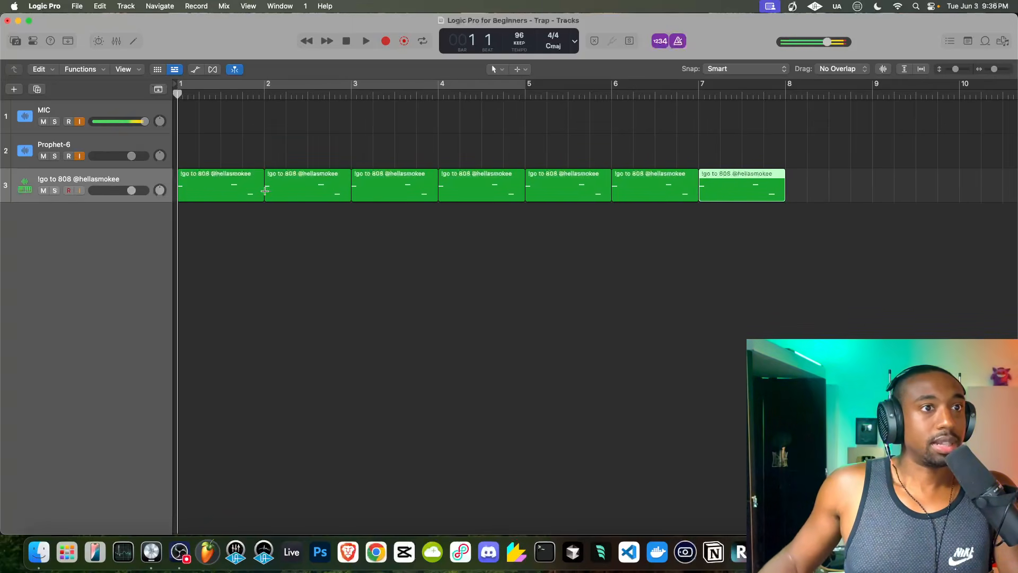
key("space")
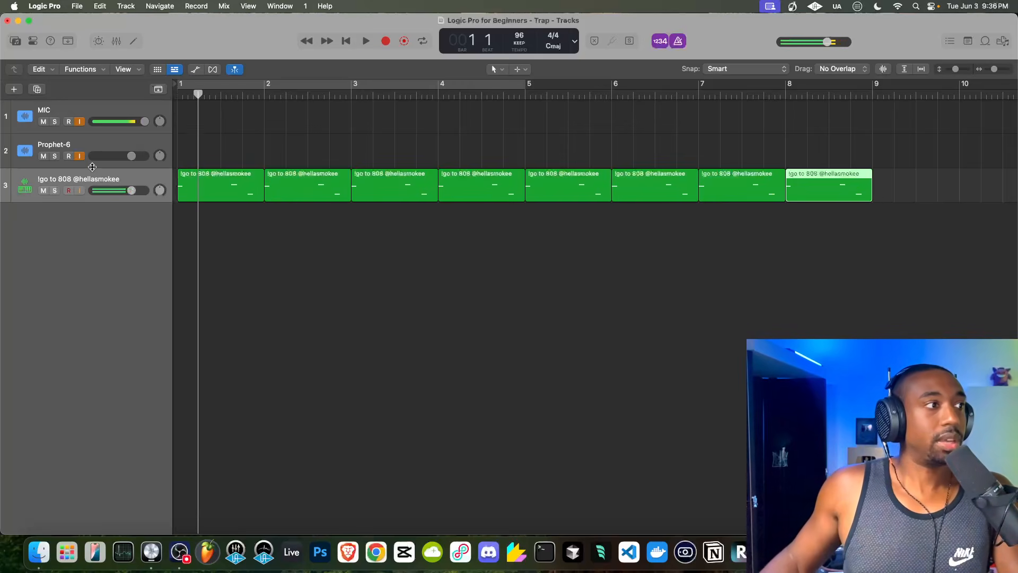
Step: Select the 808 track, show its channel strip, and open its Quick Sampler, moving the plug-in window clear of the arrangement
left_click(52, 179)
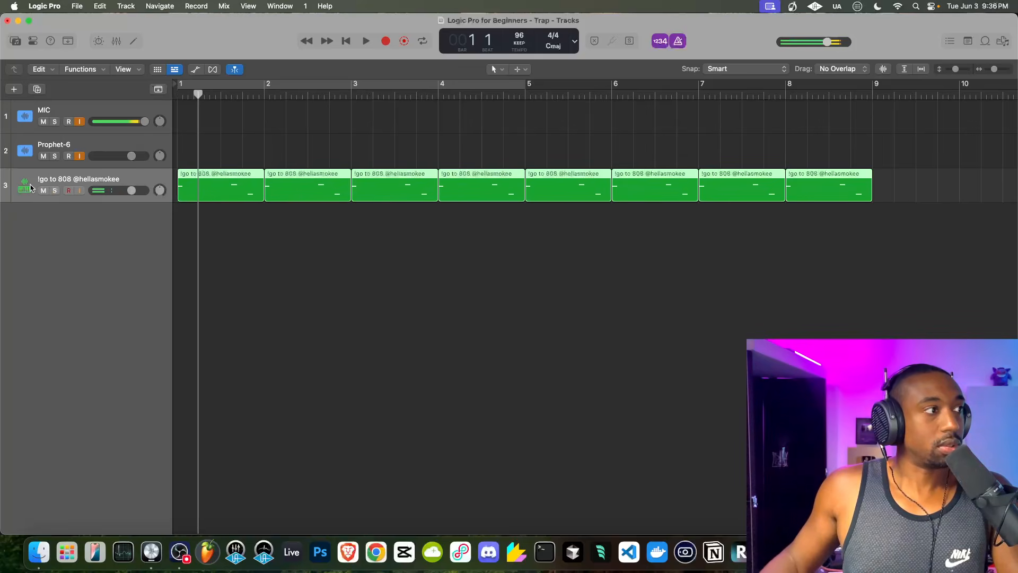
left_click(32, 42)
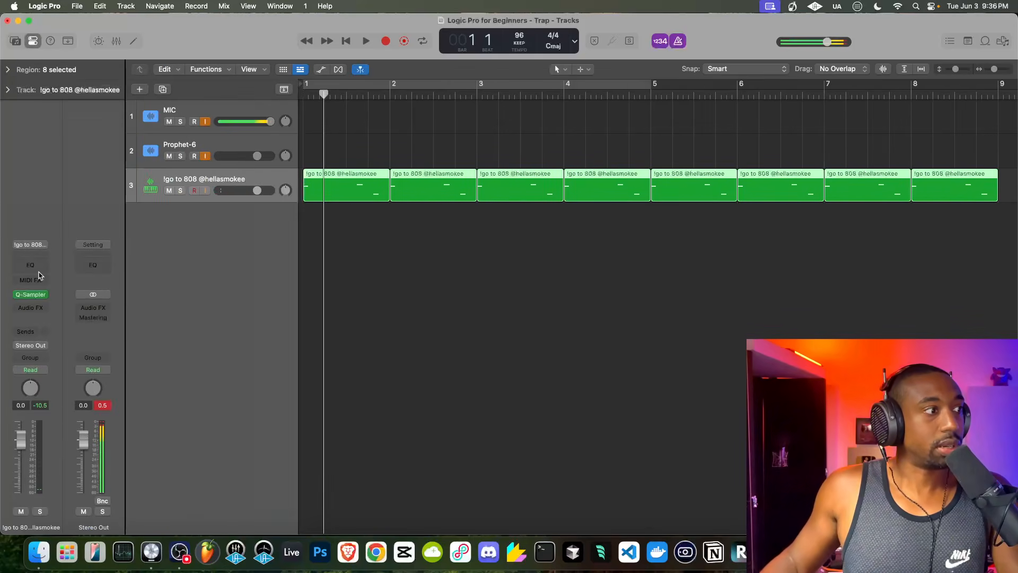
left_click(30, 294)
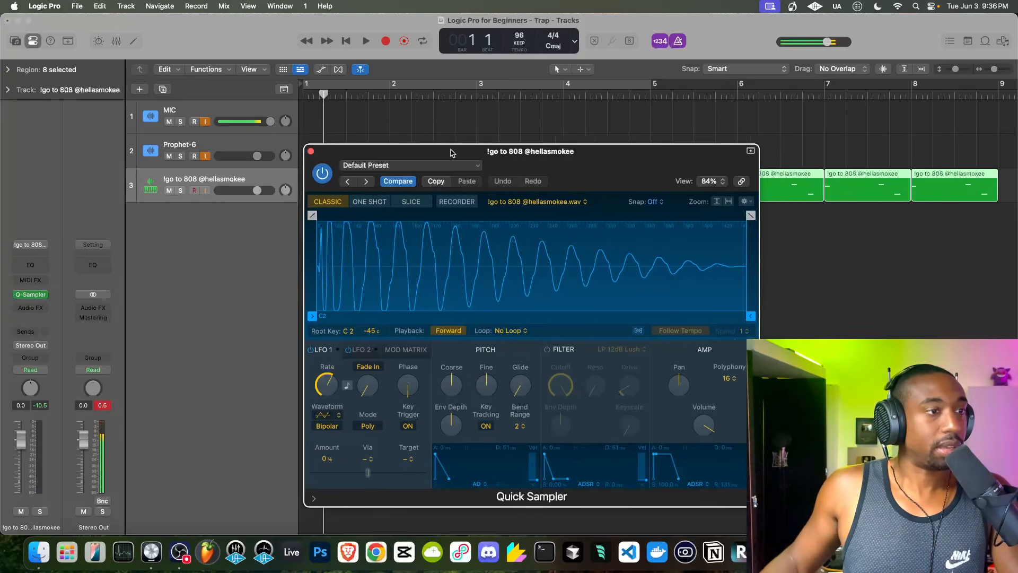
left_click_drag(459, 153, 322, 132)
Step: Raise Quick Sampler's amp volume to about +6 dB while playing the pattern, and turn off the metronome
key("space")
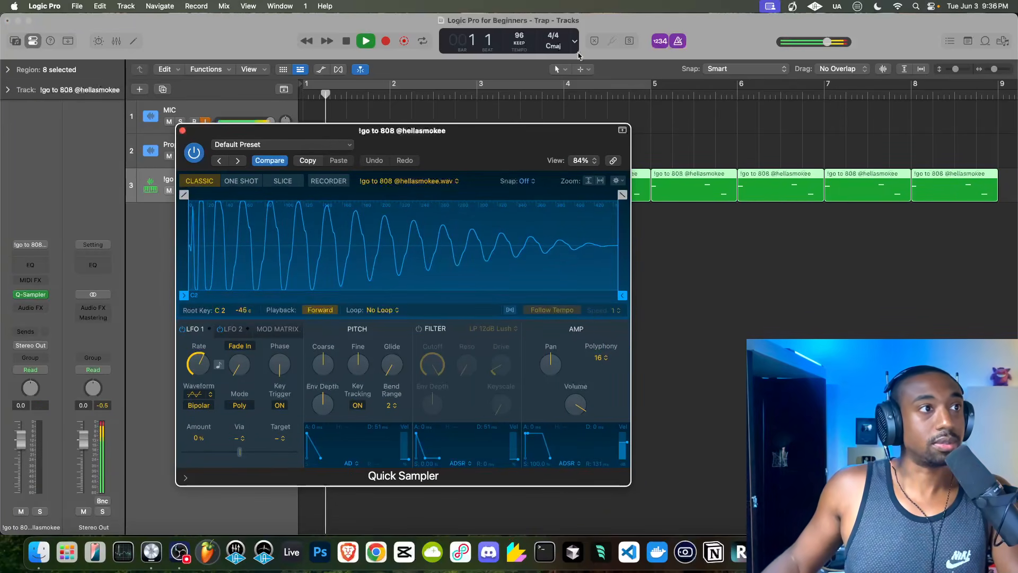
left_click_drag(576, 405, 578, 386)
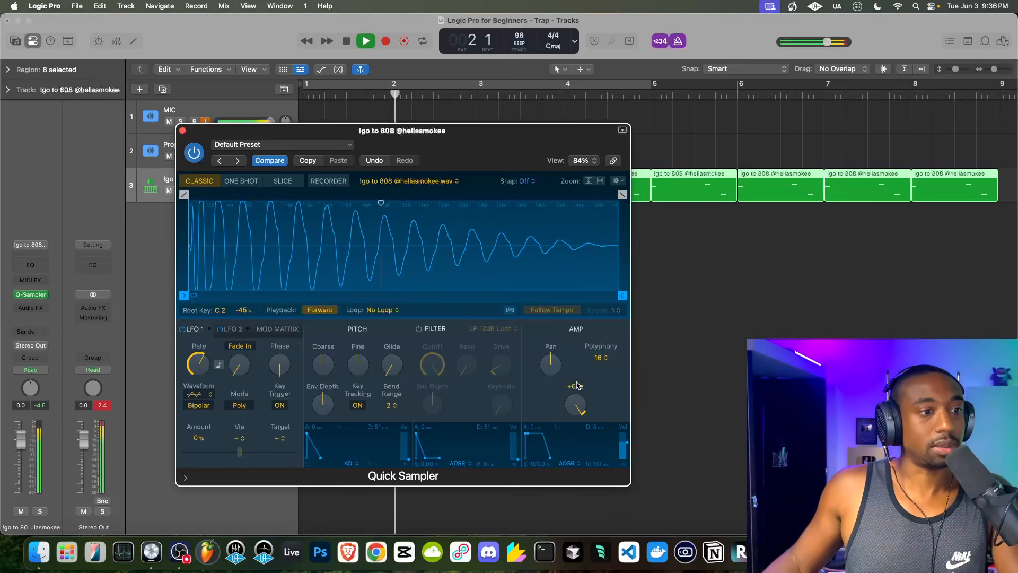
left_click(678, 41)
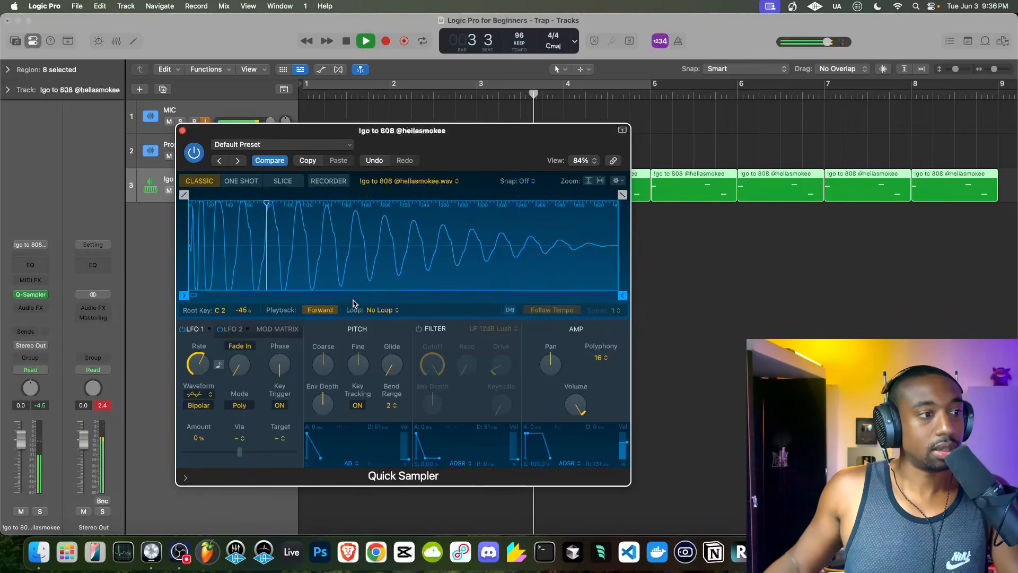
key("space")
Step: Enable Quick Sampler's LP 12dB Lush filter and increase its Drive, listen to the pattern, and close the plug-in
left_click(419, 329)
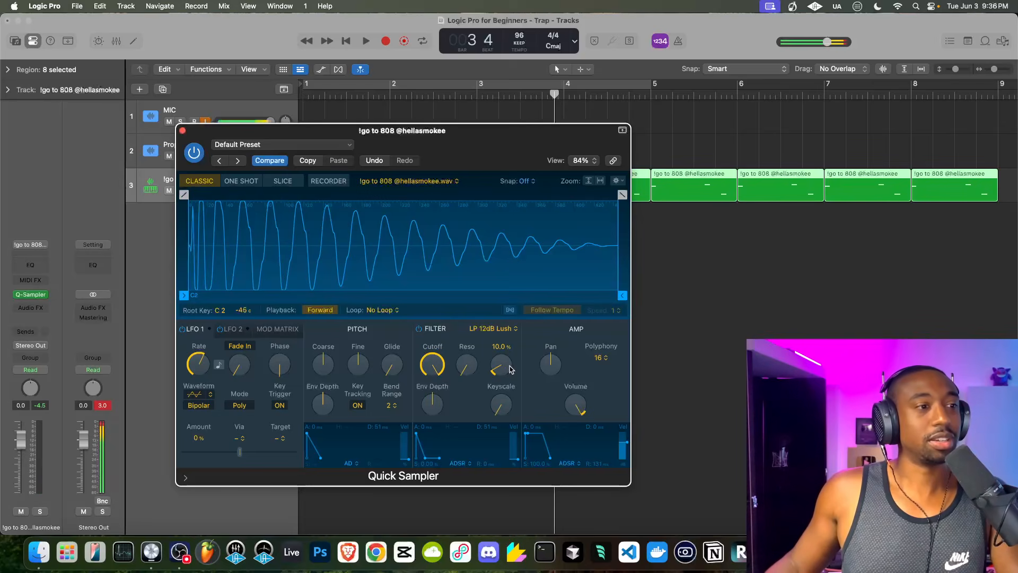
left_click_drag(493, 368, 503, 361)
key("space")
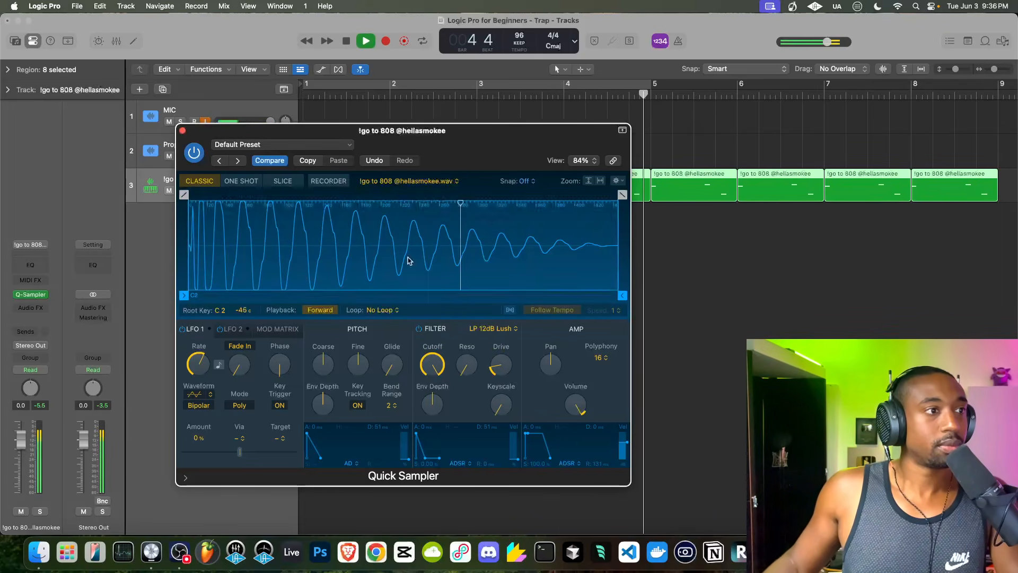
left_click(182, 130)
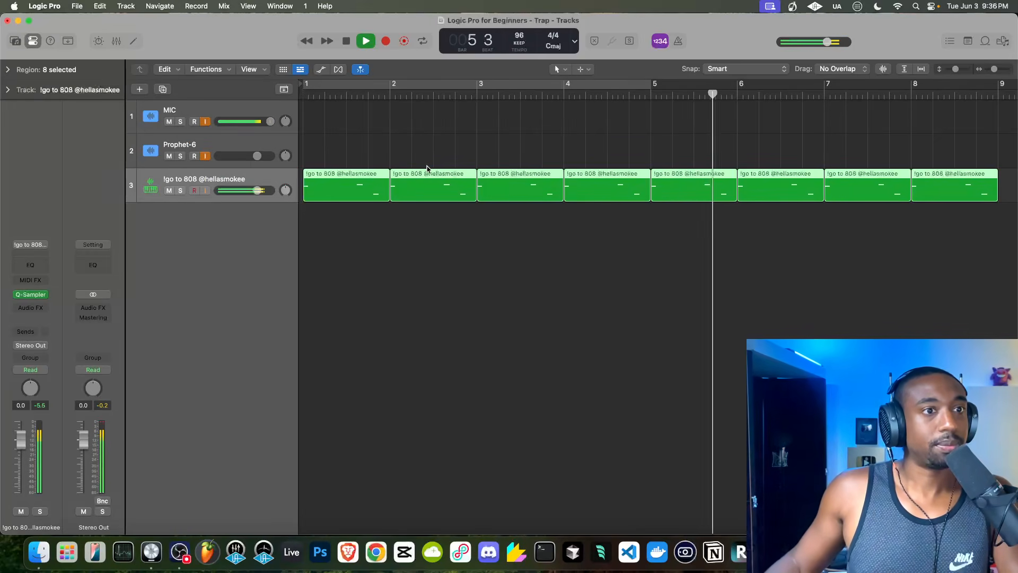
key("space")
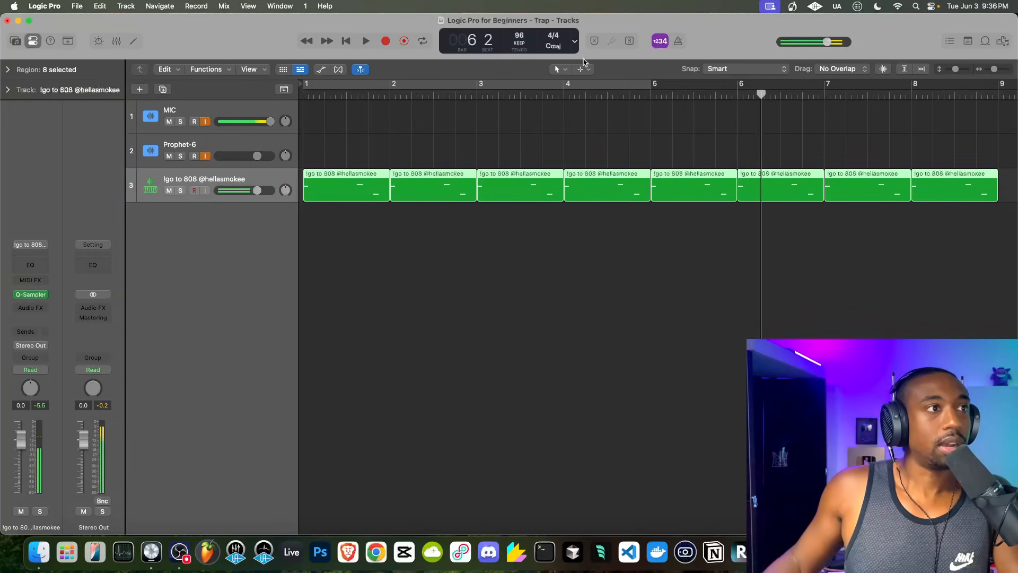
Step: Enable the cycle range over bars 1 to 4 and try toggling it off and on from the ruler
left_click(656, 87)
mouse_move(651, 84)
left_mouse_down()
mouse_move(661, 84)
mouse_move(652, 85)
left_mouse_up()
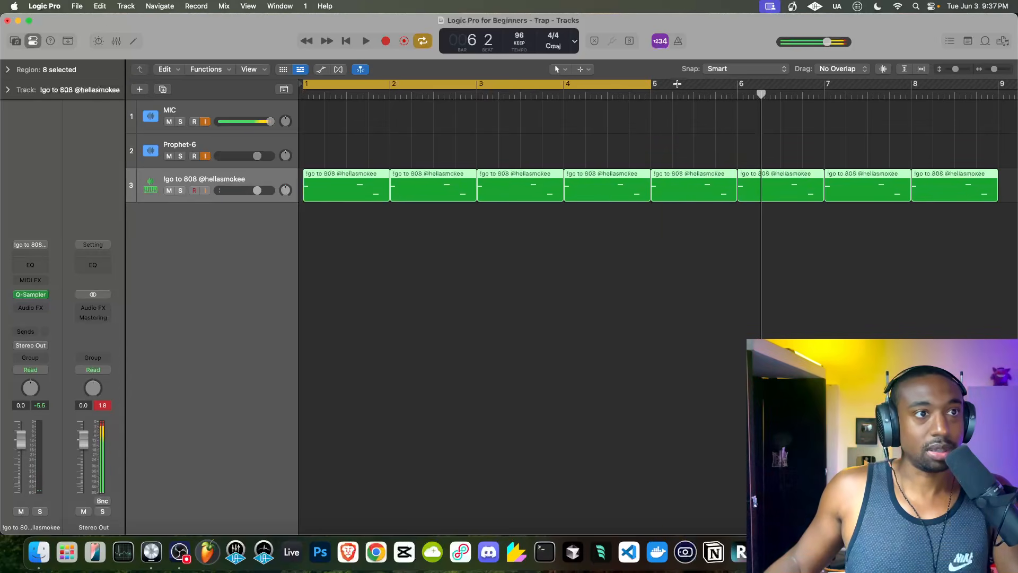
left_click(619, 84)
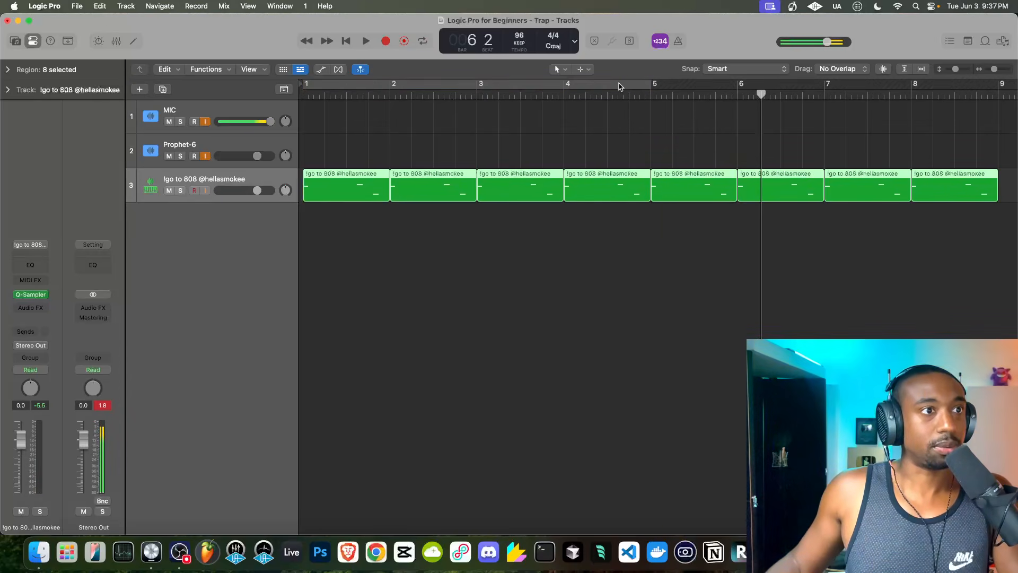
left_click(619, 84)
left_click(618, 83, "super")
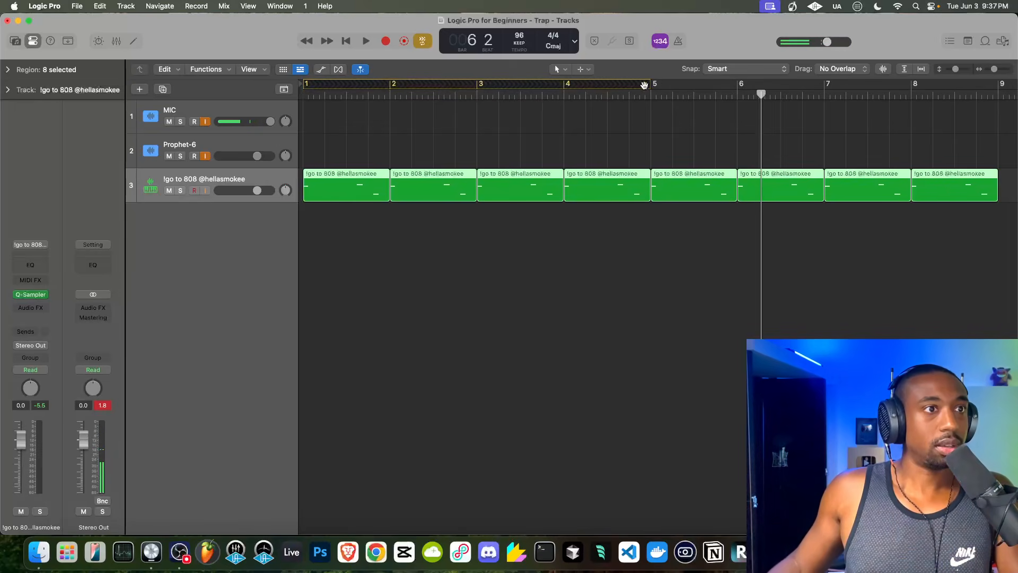
left_click(644, 86)
left_click(620, 87)
left_click(634, 85)
Step: Draw a new cycle range from about the middle of bar 4 to the middle of bar 7 and toggle it
left_click_drag(611, 86, 872, 85)
left_click(634, 88)
left_click(634, 88)
left_click(635, 88)
left_click(634, 87)
left_click(634, 88)
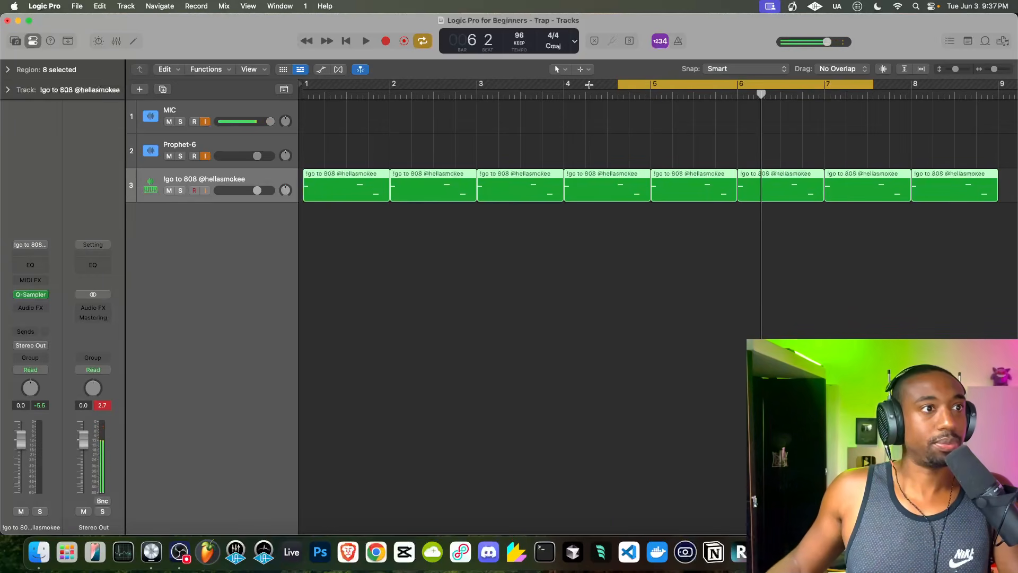
Step: Adjust the cycle range to run from bar 5 to bar 9, and extend its start back to bar 1
left_click(618, 85)
left_click(617, 85)
left_click_drag(619, 84, 654, 85)
left_click(872, 86)
left_click(871, 86)
left_click_drag(874, 85, 997, 86)
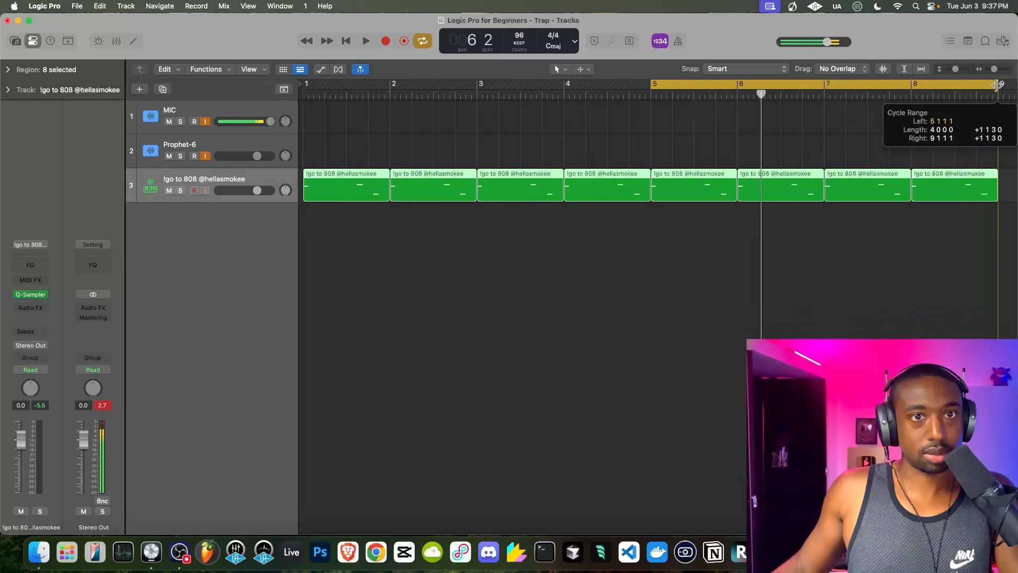
left_click_drag(652, 85, 268, 89)
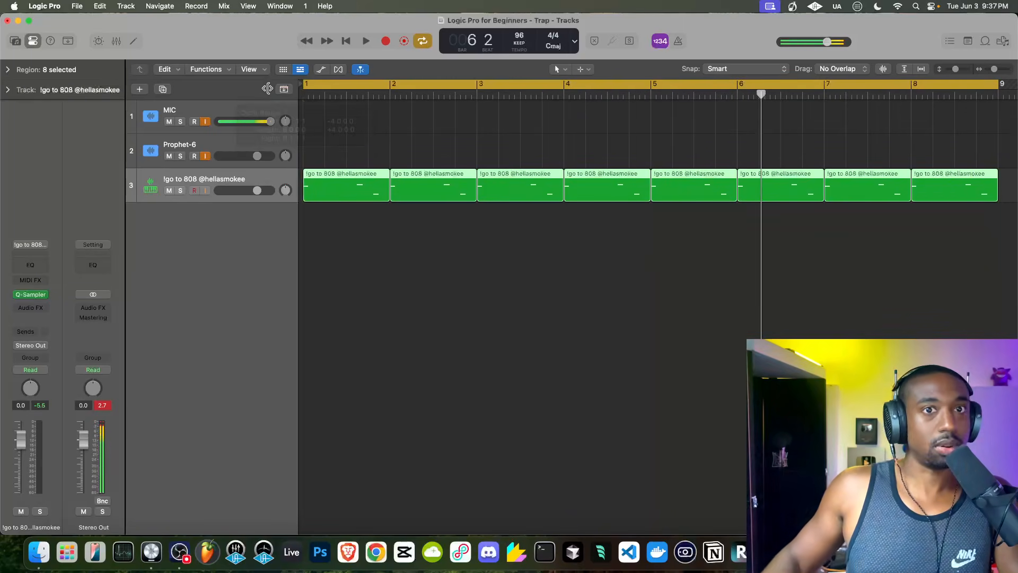
Step: Play the cycled 808 arrangement from the start with the metronome on, and return the playhead to the project start
key("space")
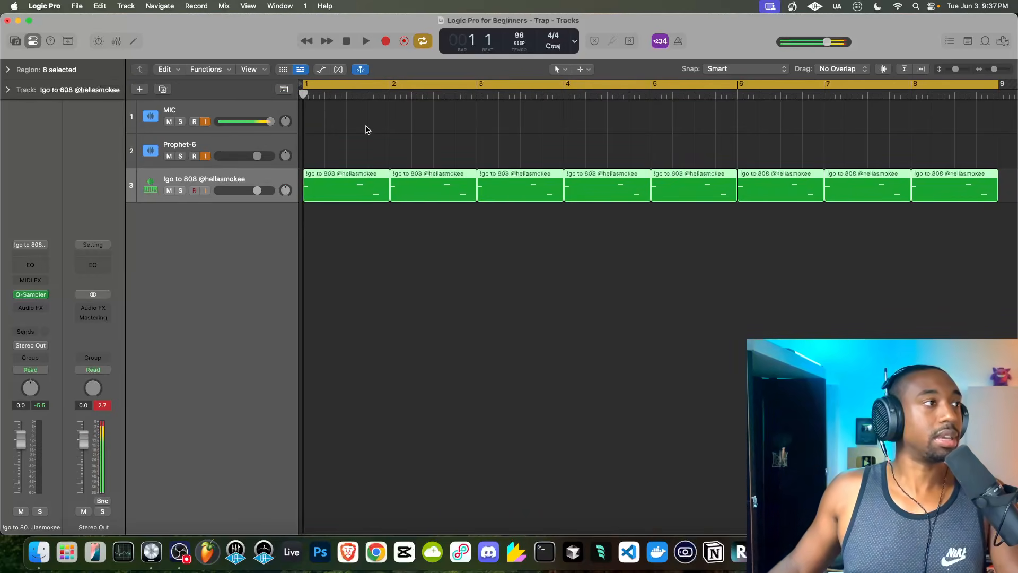
key("space")
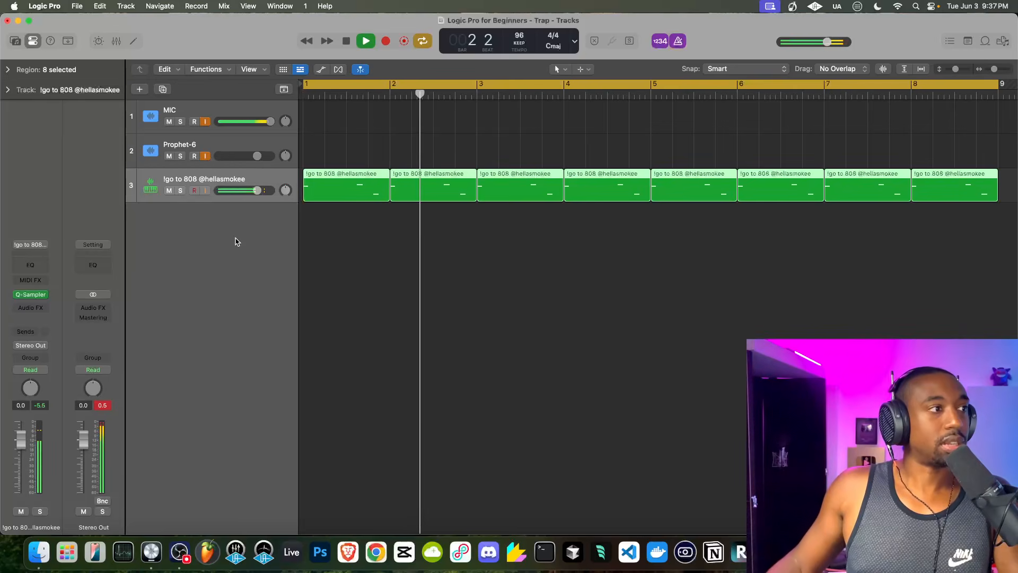
key("space")
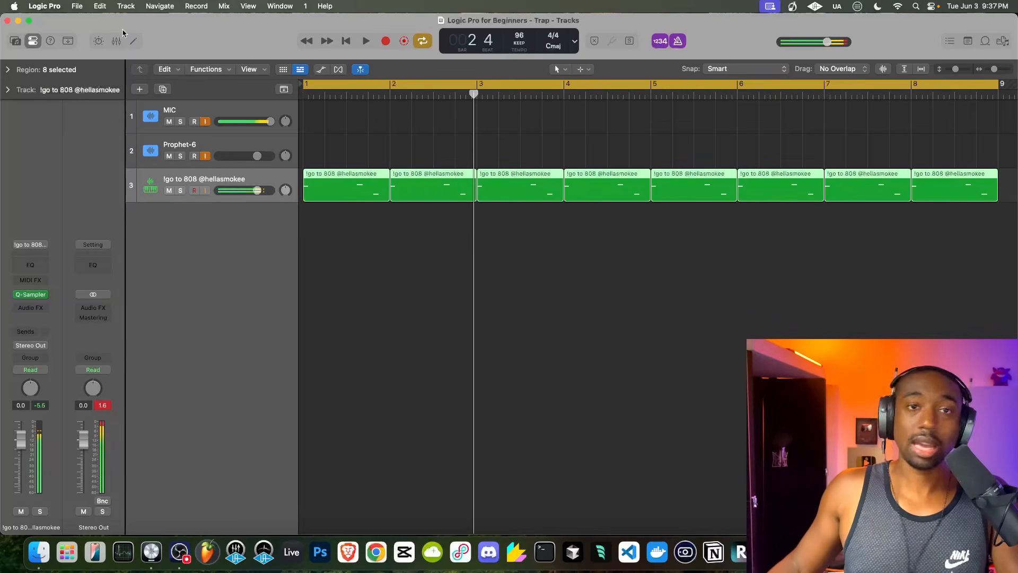
left_click(80, 6)
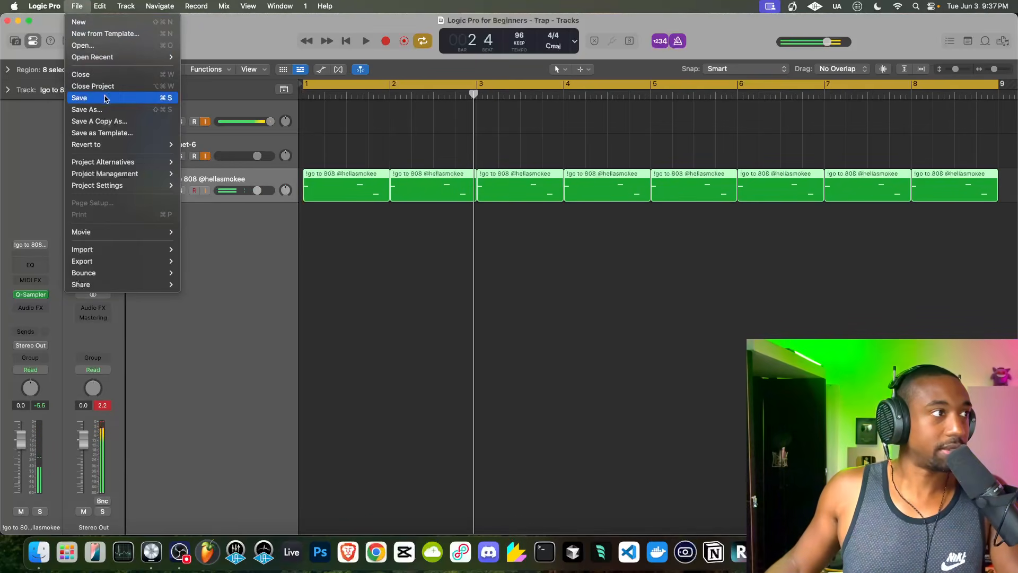
left_click(276, 238)
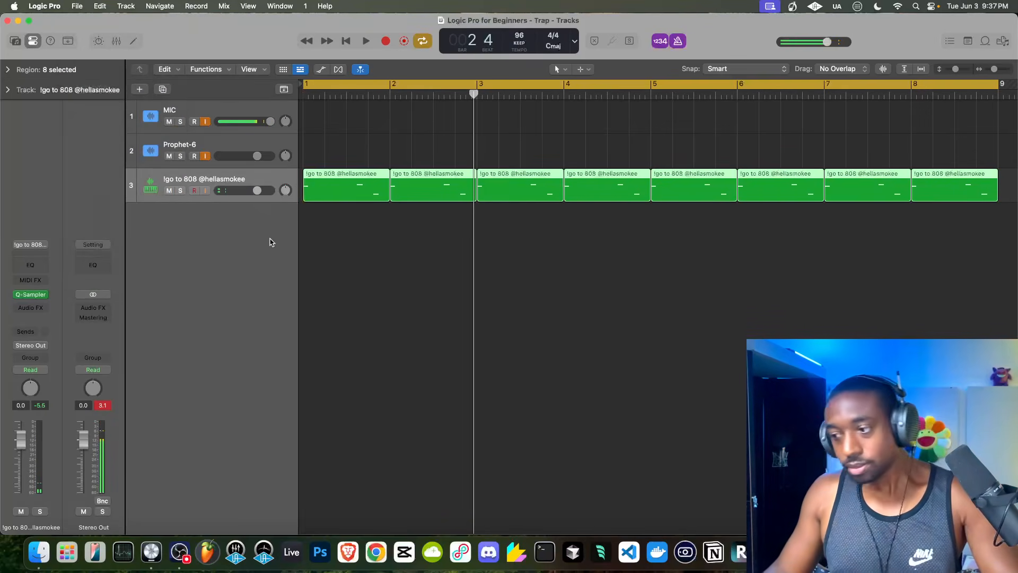
key("Return")
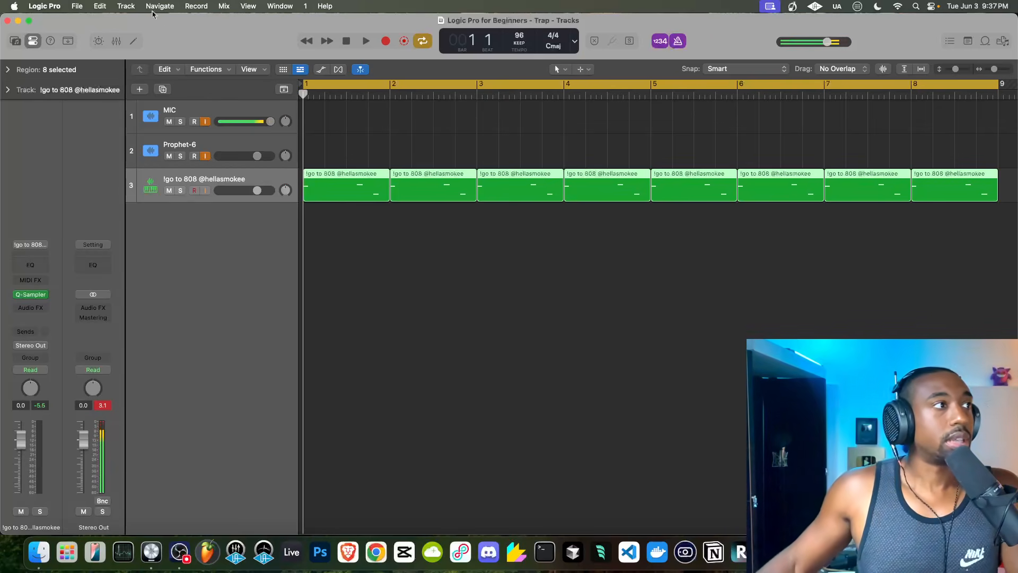
Step: Browse the Save As dialog to Projects > 2025 > 2025 - June - 3, sorting by date modified, and cancel without saving
left_click(77, 6)
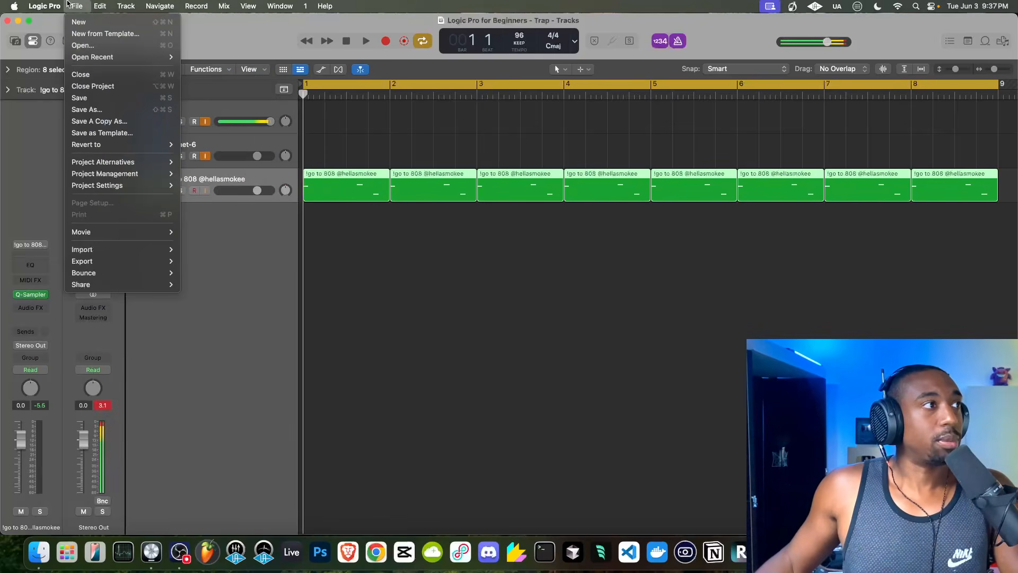
left_click(101, 110)
left_click(339, 208)
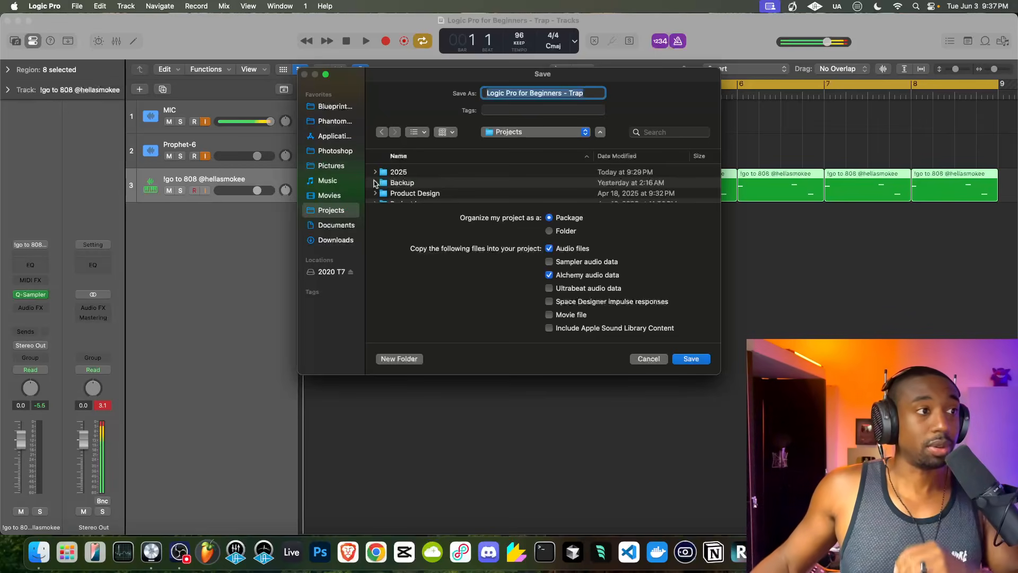
double_click(409, 173)
left_click(619, 156)
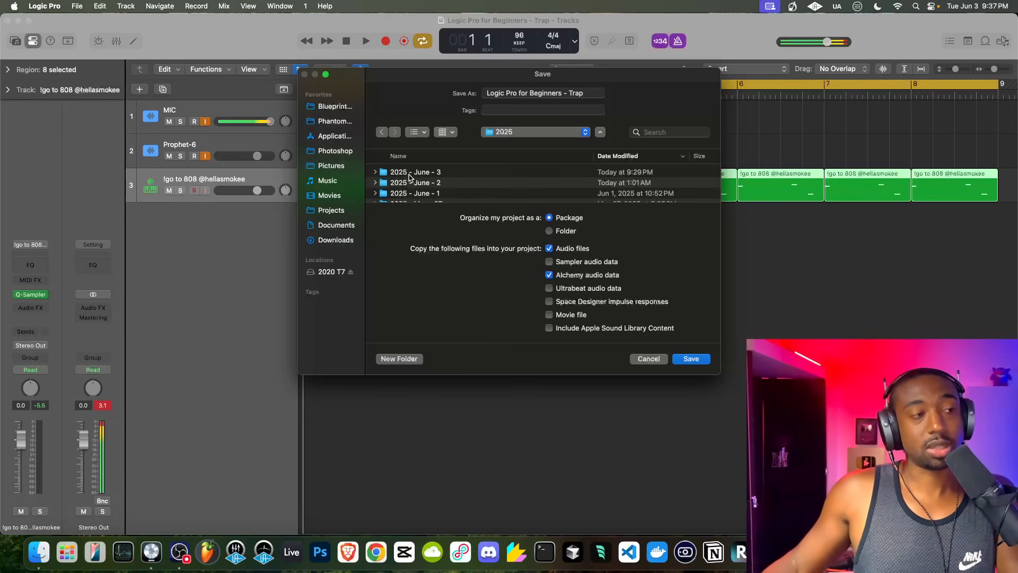
double_click(439, 172)
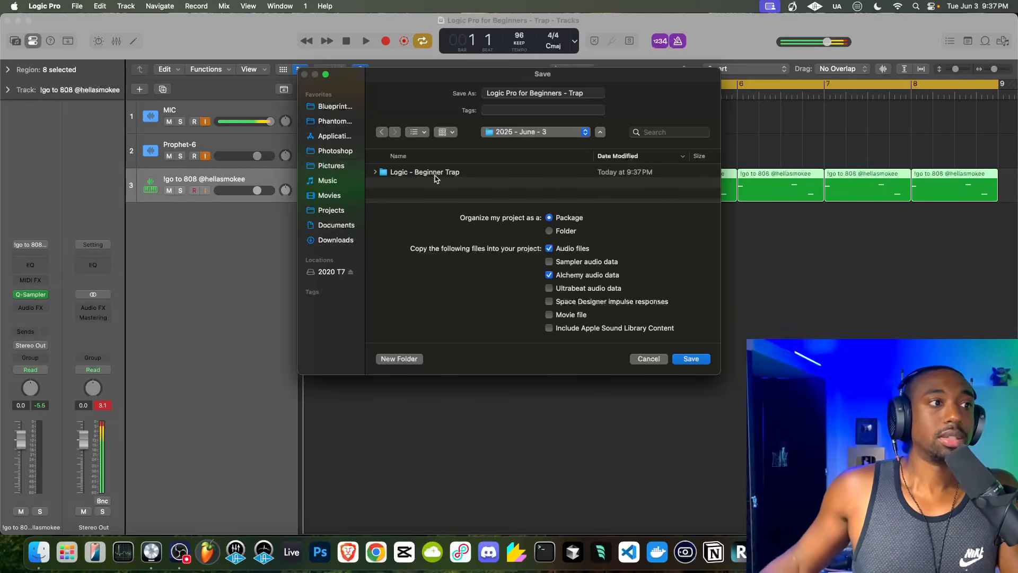
left_click(648, 361)
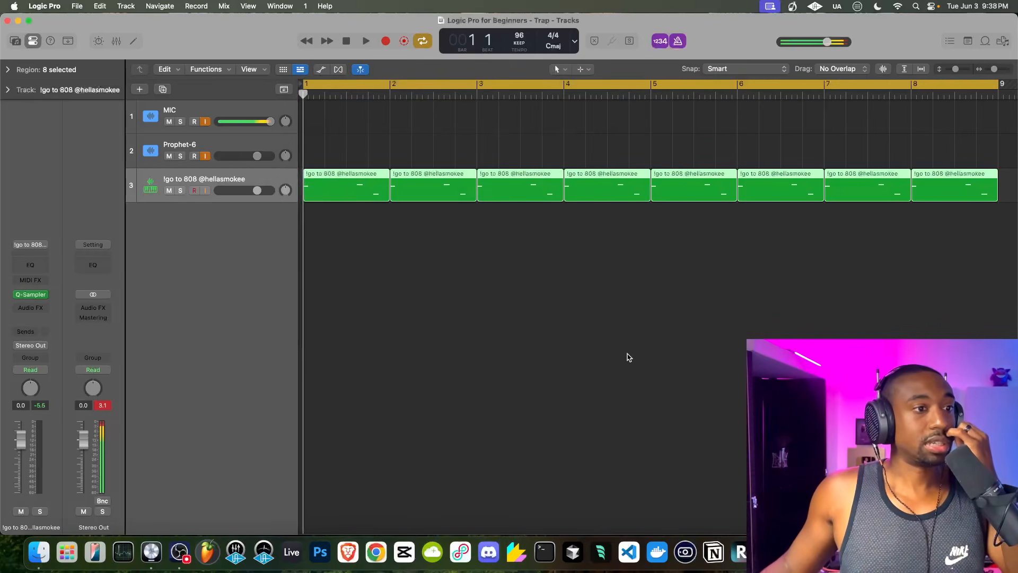
Step: Deselect the 808 regions, play the arrangement from the start, and show the file browser with the drum samples
left_click(576, 329)
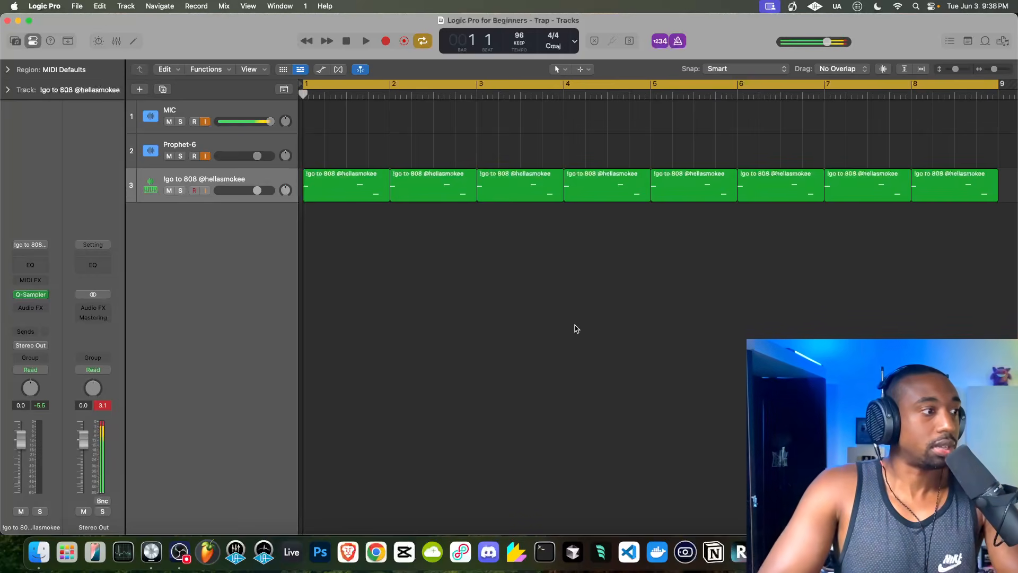
key("space")
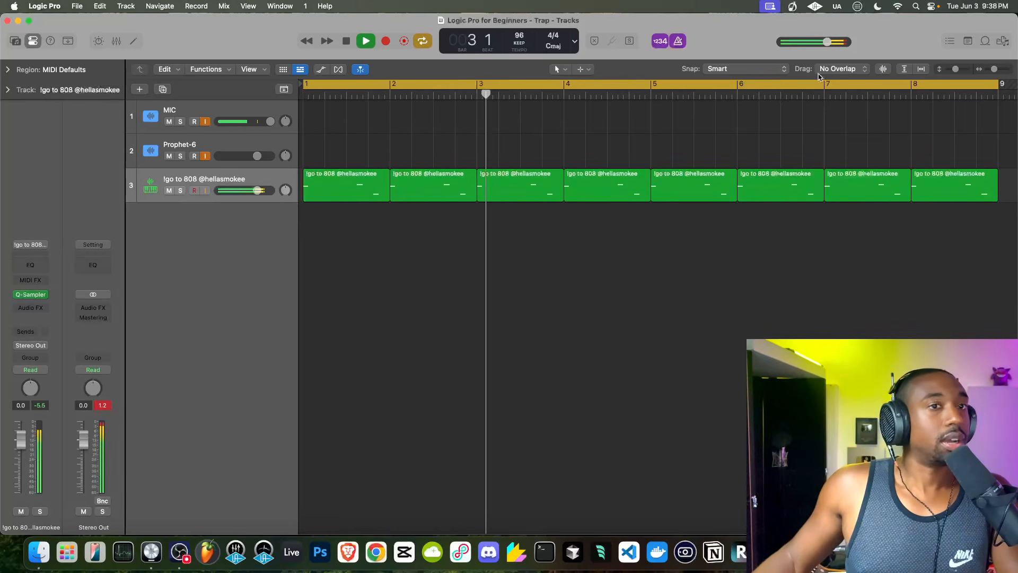
left_click(1002, 43)
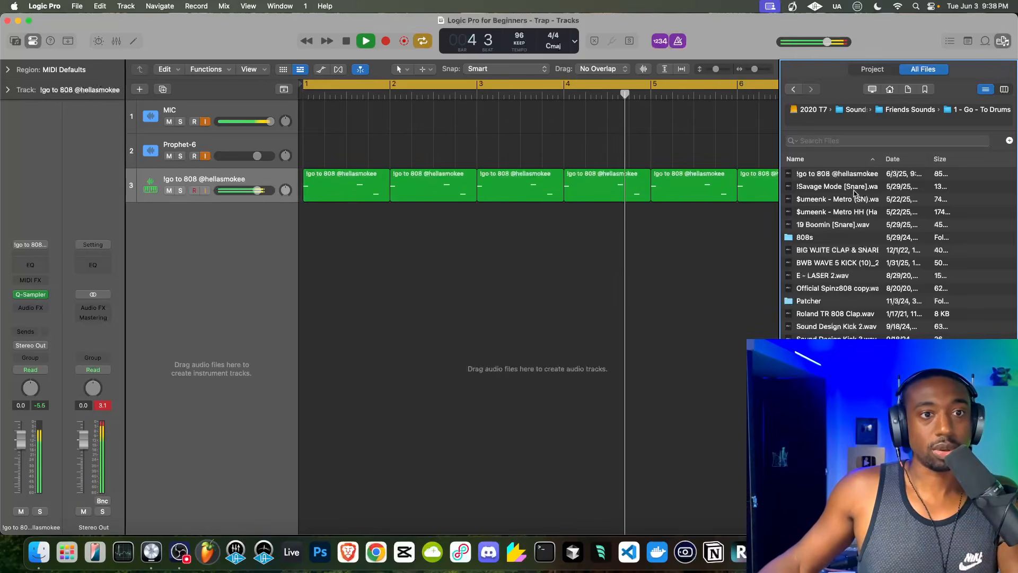
key("space")
Step: Create a Drum Machine Designer track from the $umeenk - Metro HH (Hats) sample and load $umeenk - Metro (SN) onto the C#1 pad
left_click_drag(864, 218, 202, 258)
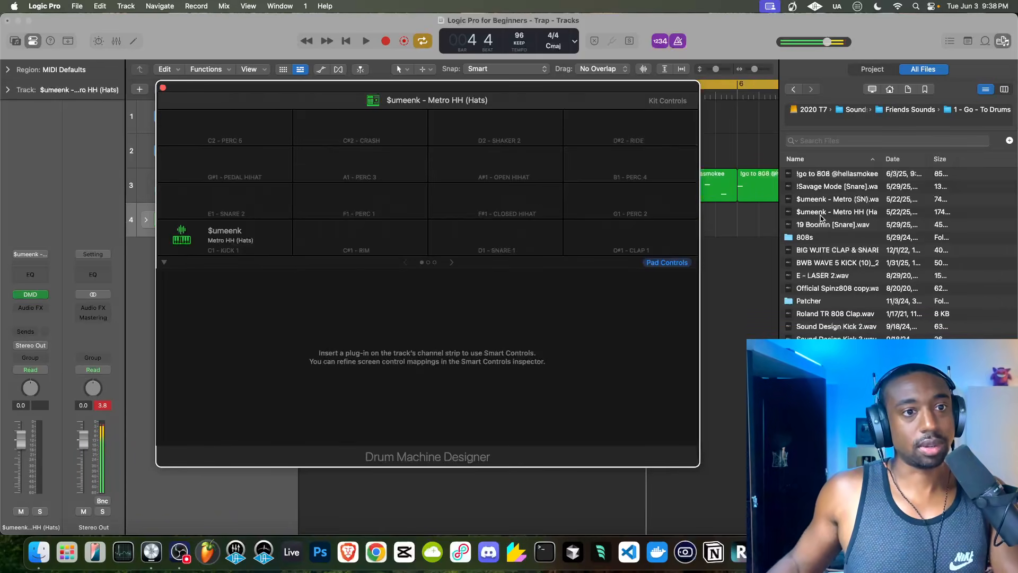
left_click_drag(837, 201, 366, 239)
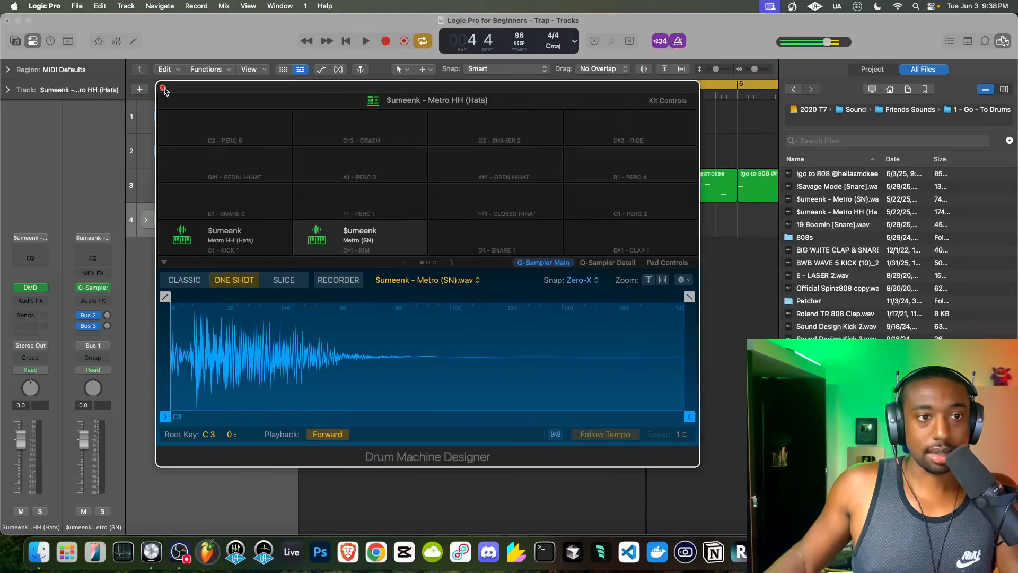
left_click(228, 236)
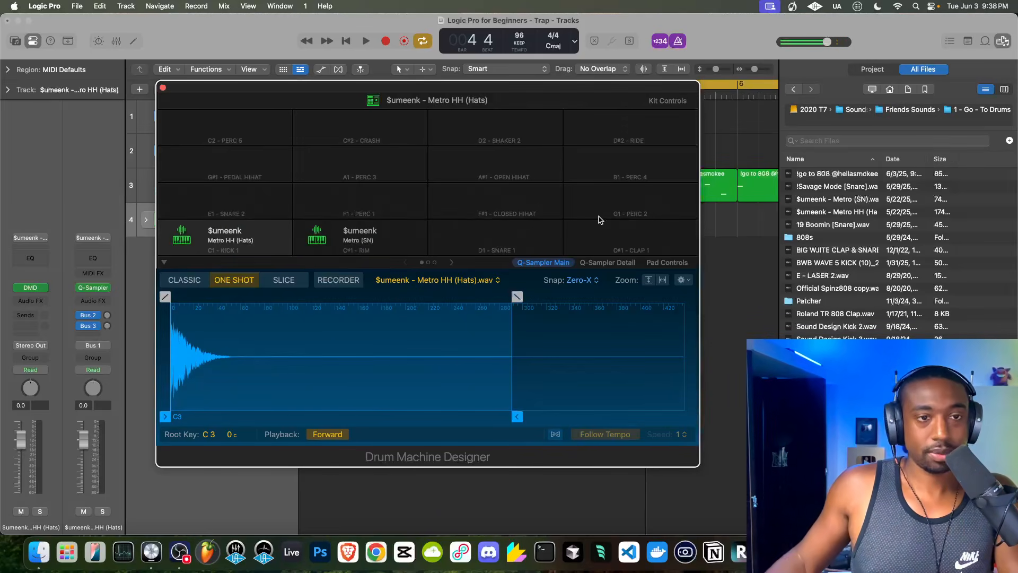
Step: Audition the $umeenk Metro hats and snare samples, and close Drum Machine Designer to return to the new track's lane
left_click(848, 213)
left_click(850, 199)
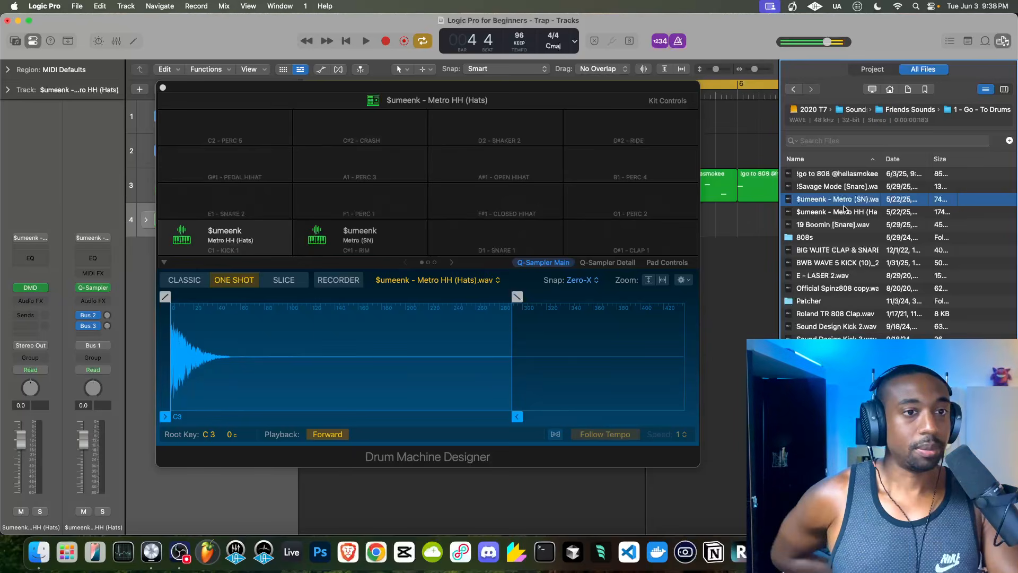
left_click(162, 87)
left_click(305, 219)
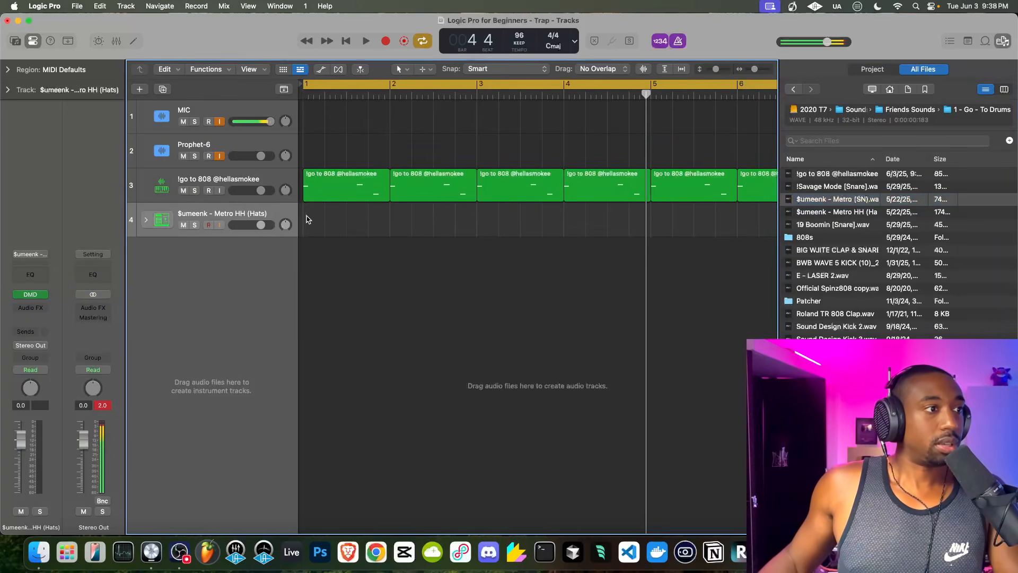
Step: Return the playhead to the start of the song and rename the hats drum machine track as Drum Kit
key("Return")
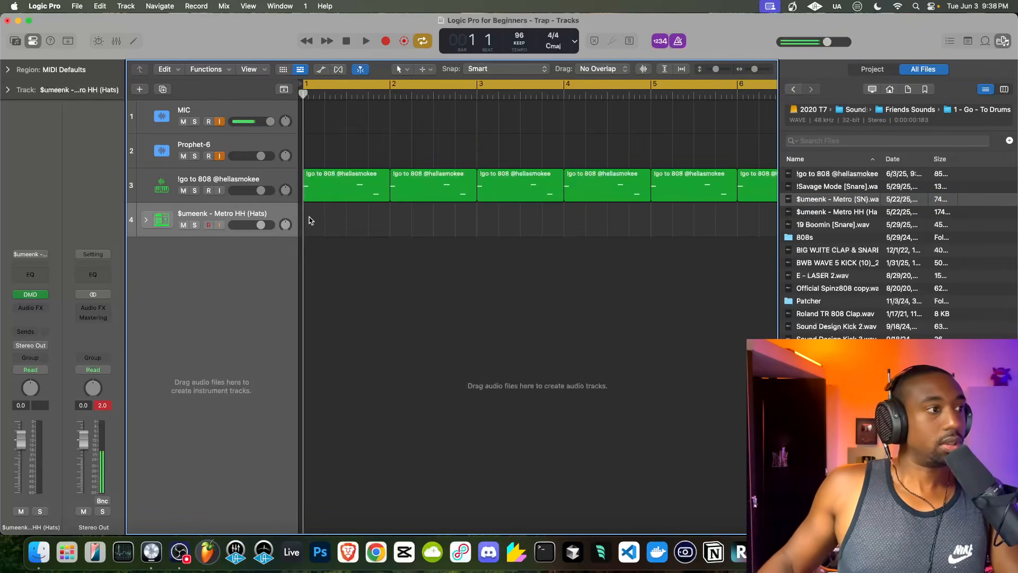
double_click(217, 214)
type("Dru")
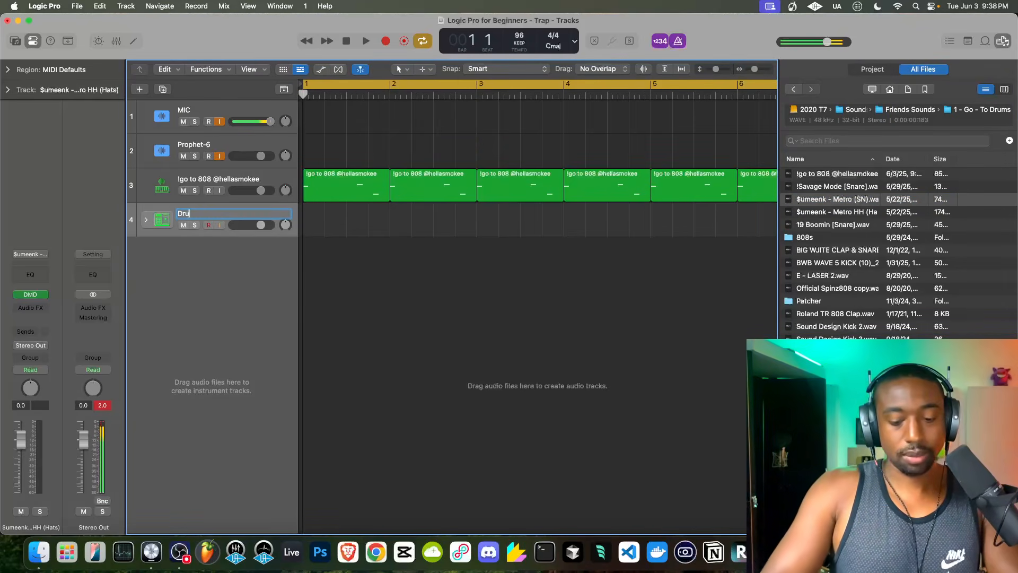
type("m Kit")
key("Return")
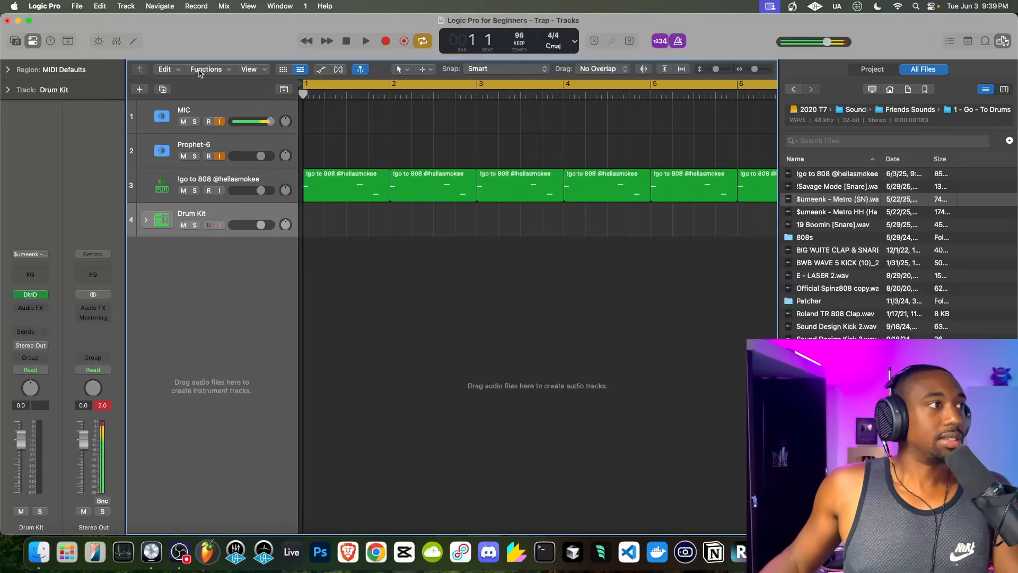
Step: Open the Step Sequencer for the Drum Kit track, fitting it beneath the visible tracks, and hide the file browser
left_click(135, 41)
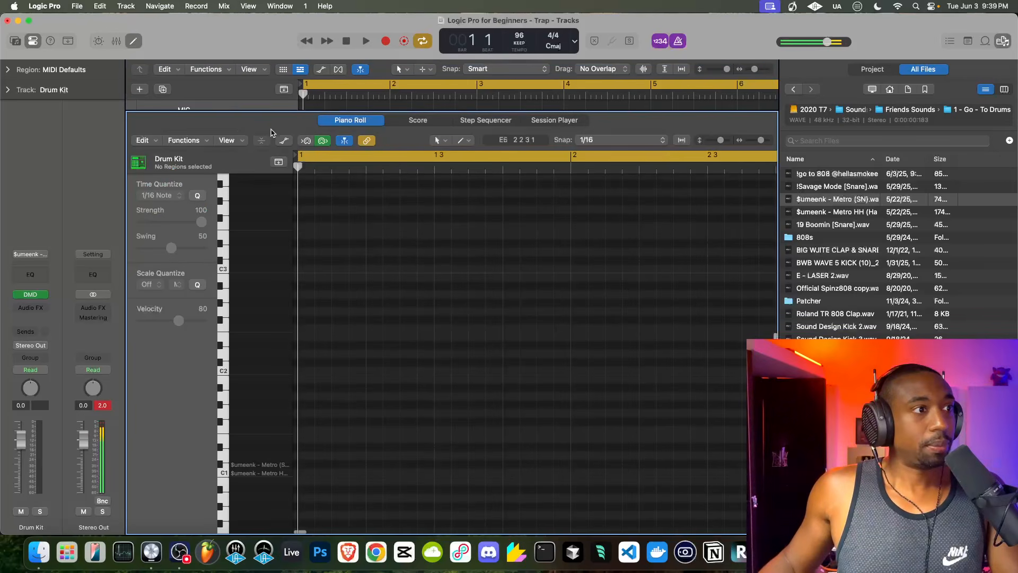
left_click(505, 126)
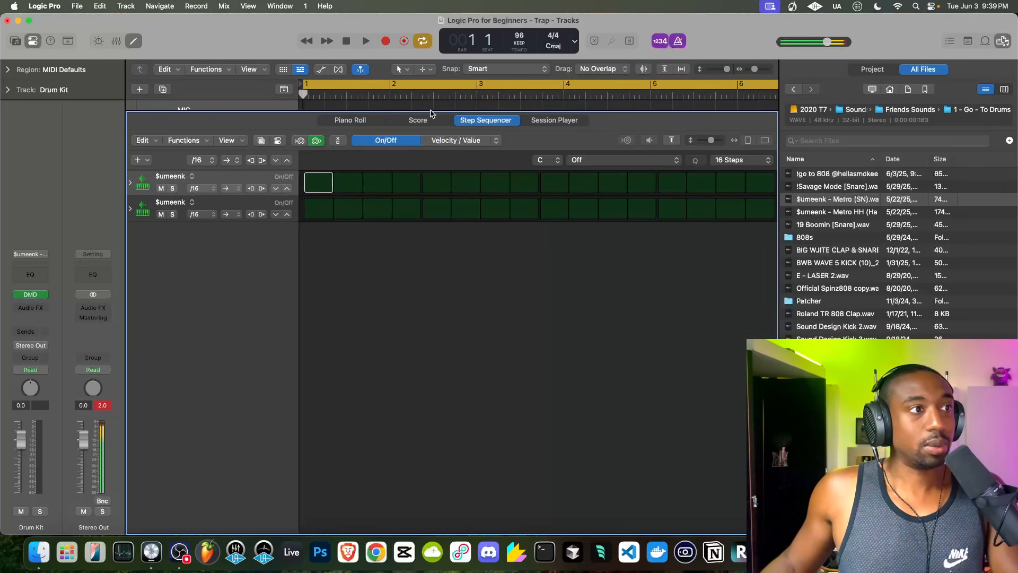
left_click_drag(443, 112, 439, 227)
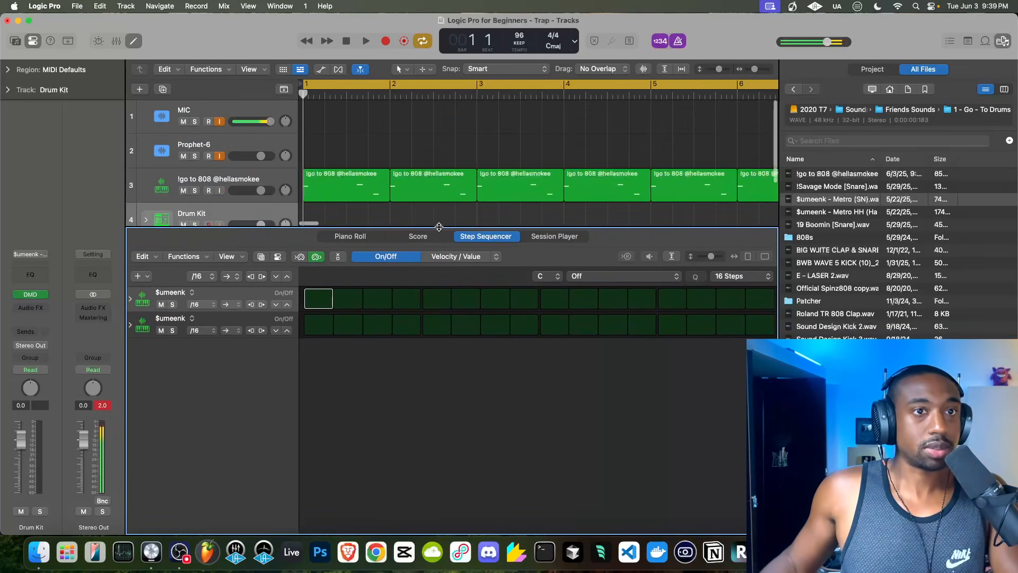
key("f")
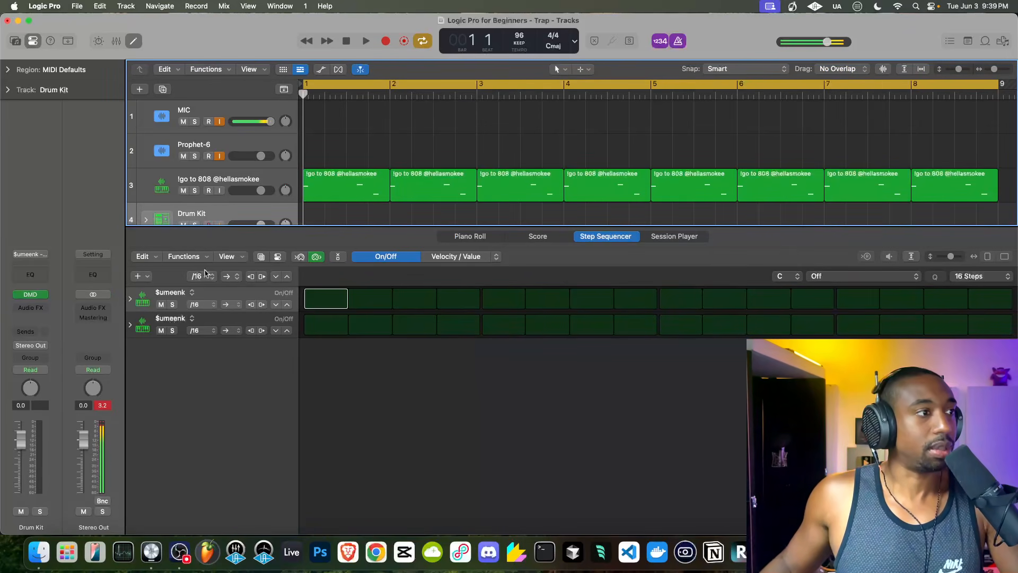
Step: Rename the $umeenk - Metro (SN) subtrack of the Drum Kit as Snare
scroll(193, 210, "down", 5)
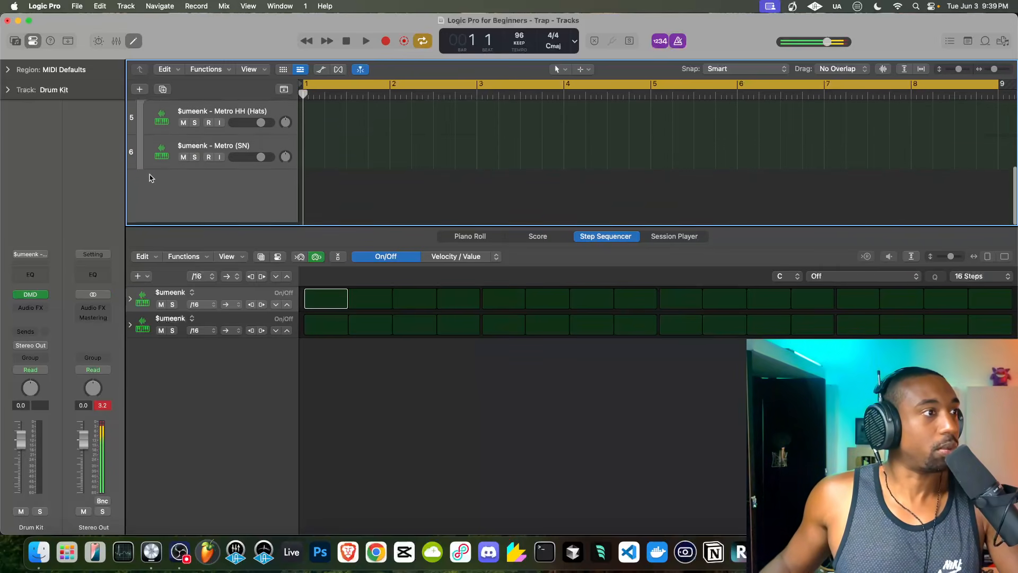
scroll(207, 148, "up", 1)
double_click(203, 159)
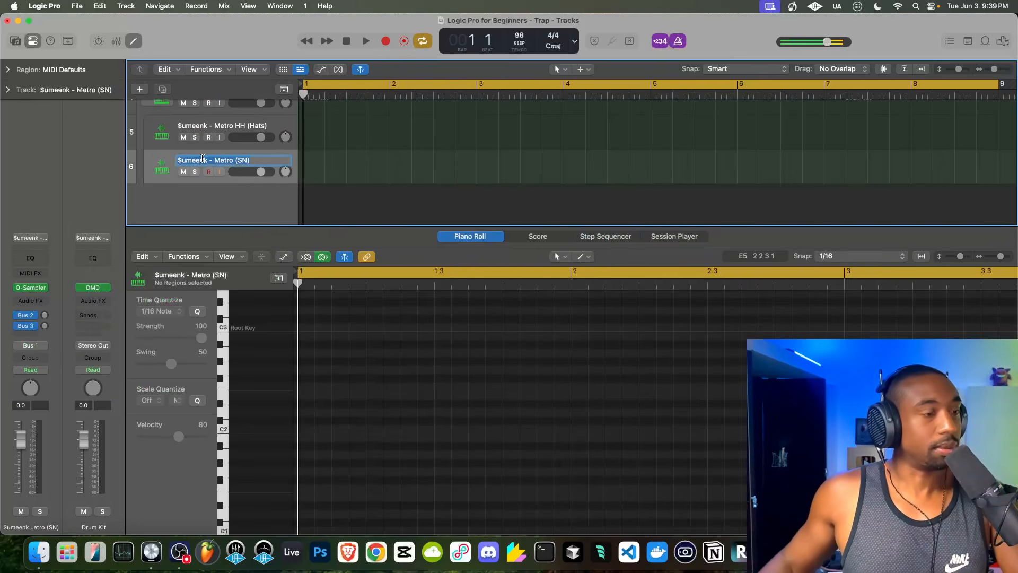
type("Snare")
key("Return")
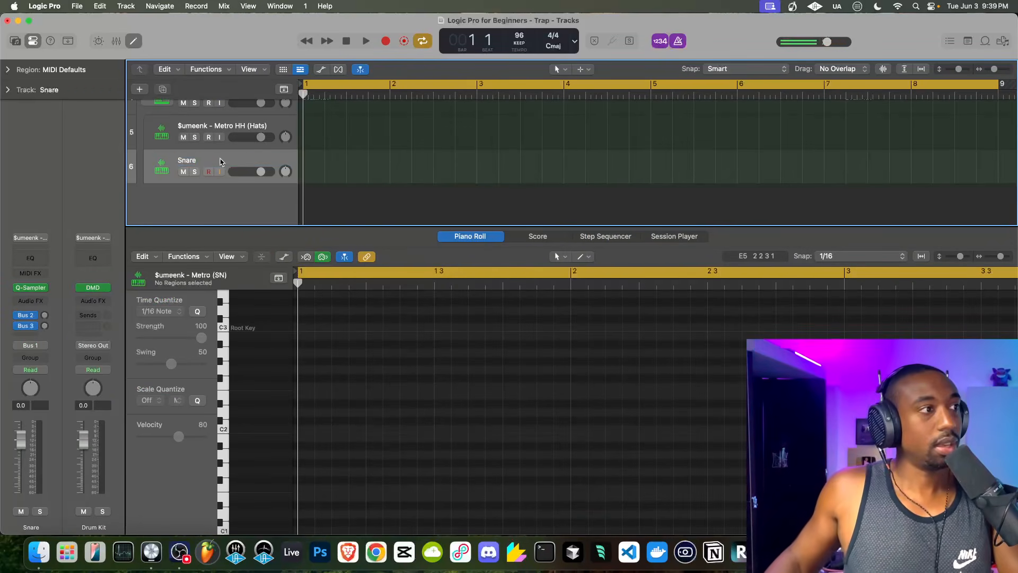
Step: Rename the $umeenk - Metro HH (Hats) subtrack as Hi Hat
double_click(211, 127)
type("Hit H")
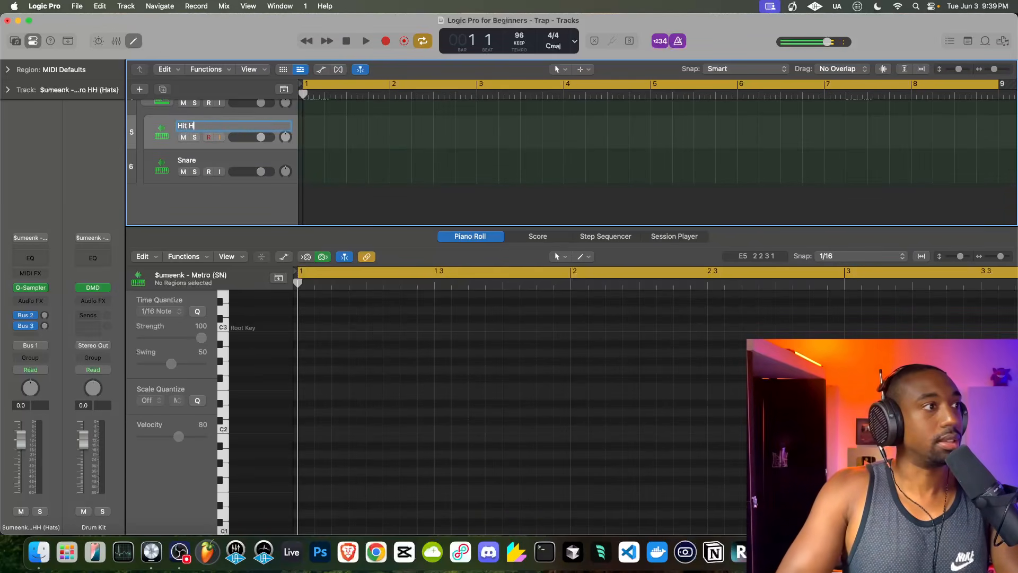
key("BackSpace")
key("BackSpace")
key("BackSpace")
type("Hat")
key("Return")
Step: Collapse the Drum Kit track stack and show the Step Sequencer for the whole kit again
scroll(190, 122, "up", 2)
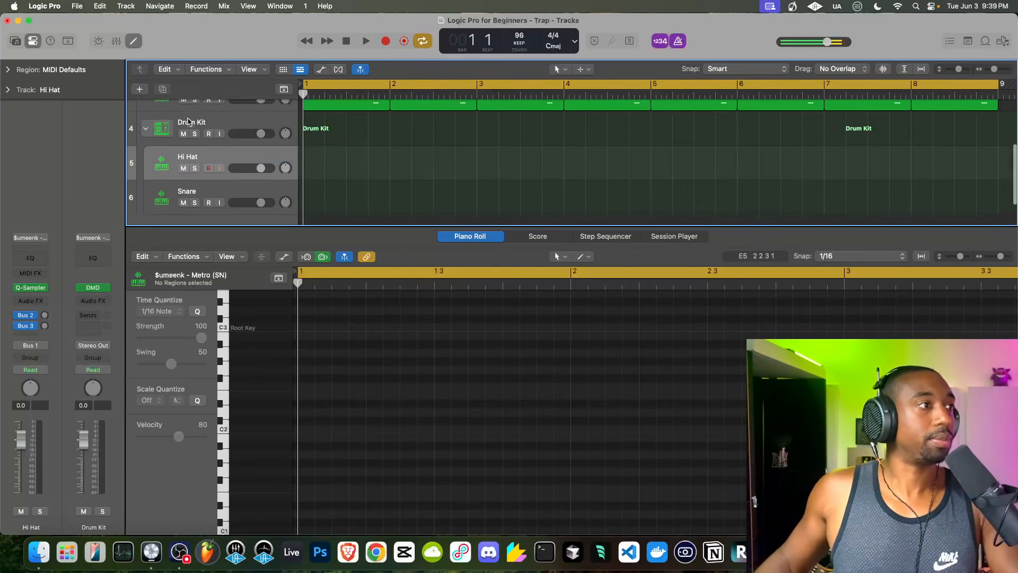
left_click(146, 132)
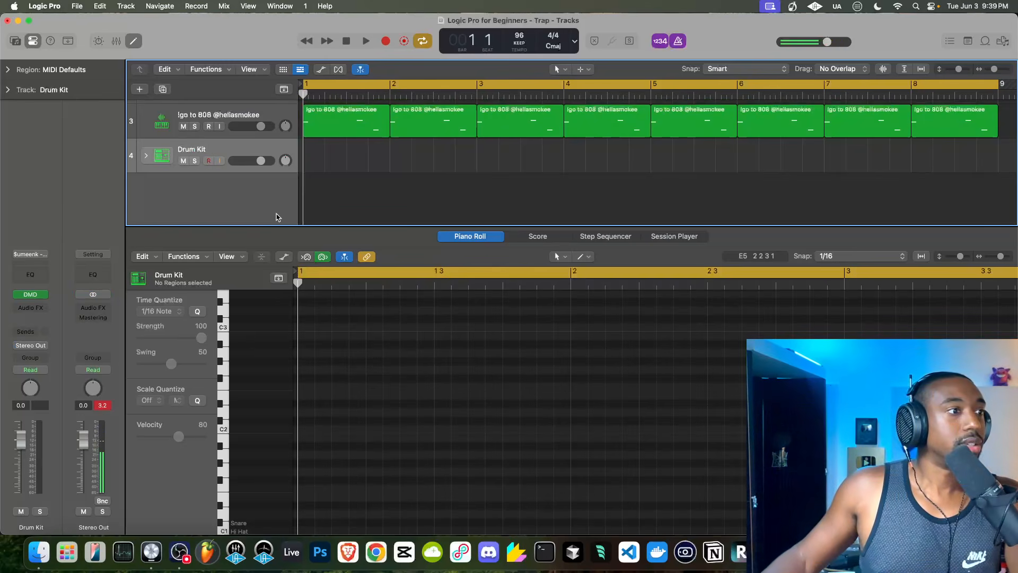
left_click(611, 236)
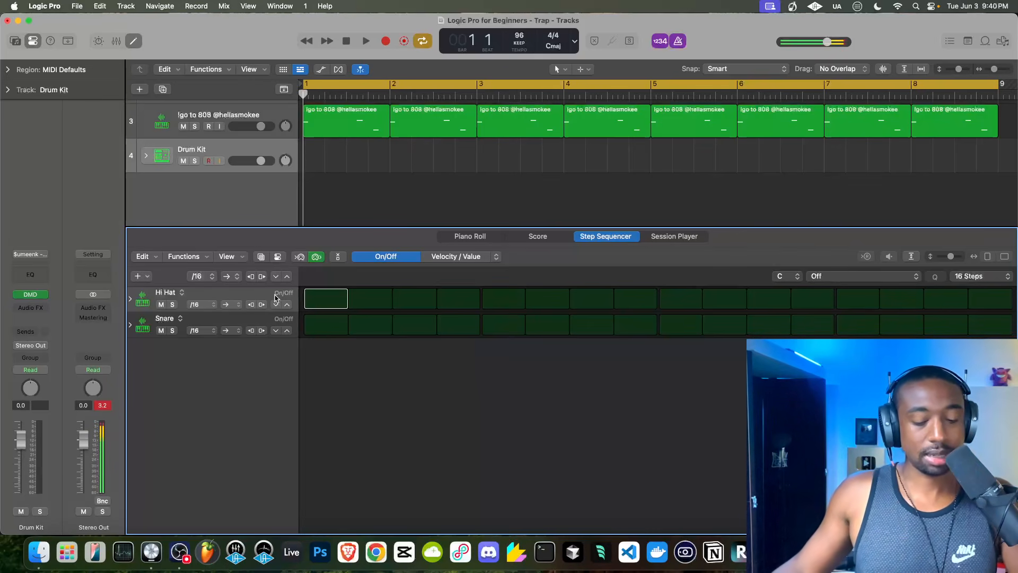
Step: Start a Drum Kit pattern with one Hi Hat note that begins on step 1 and is tied across two steps
left_click(318, 298)
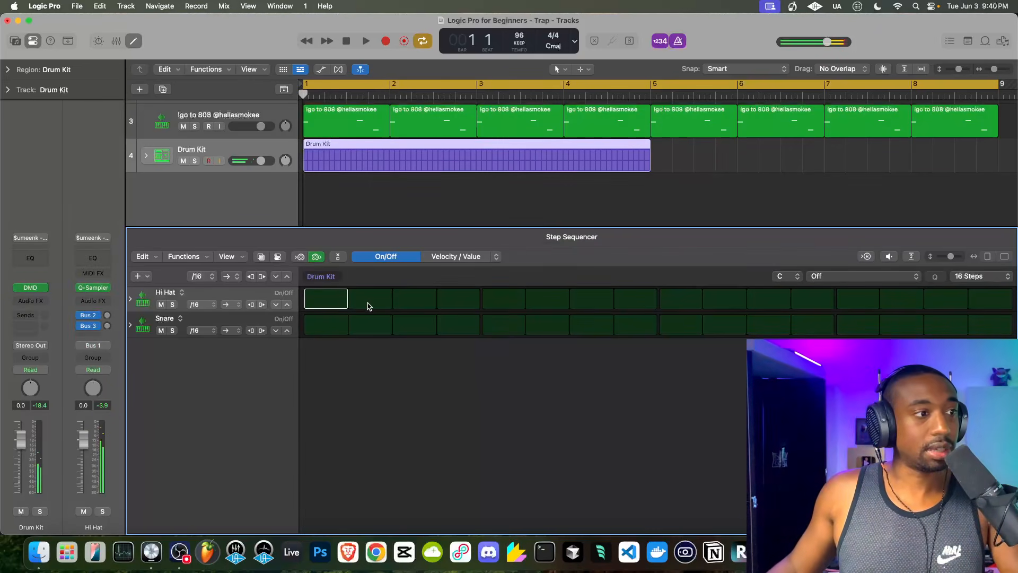
left_click(342, 299)
left_click(367, 302)
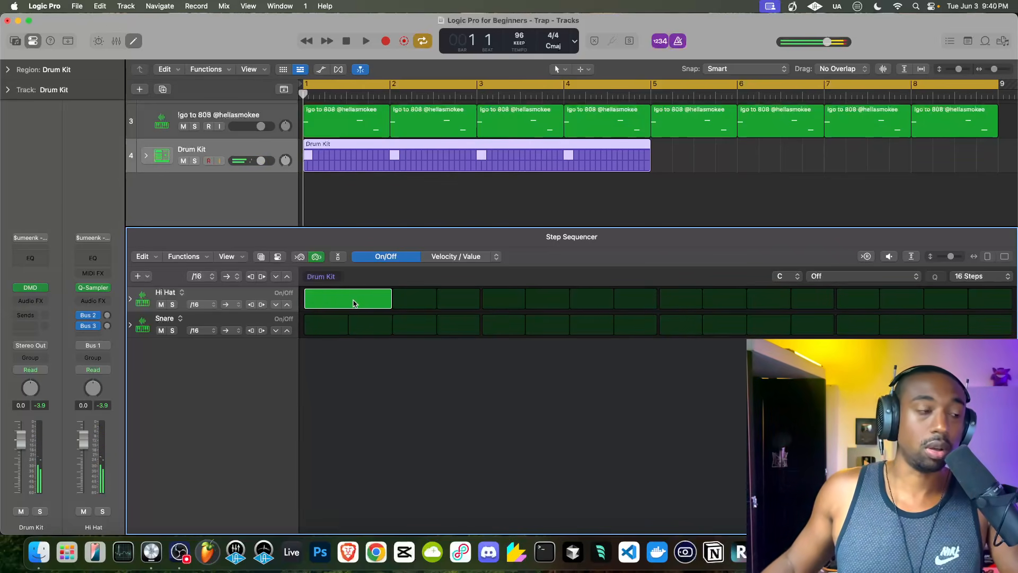
left_click(364, 302)
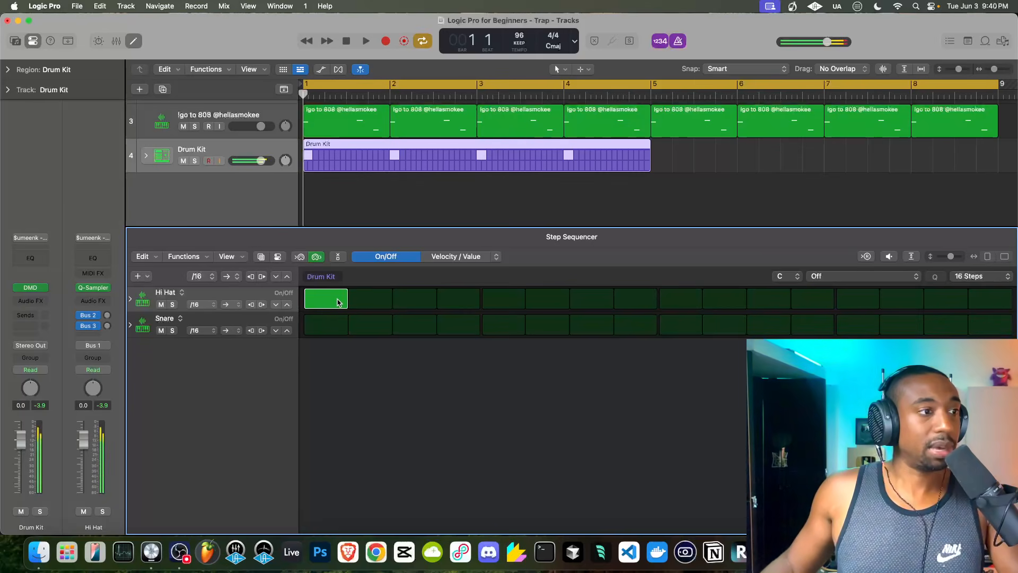
left_click_drag(295, 302, 369, 301)
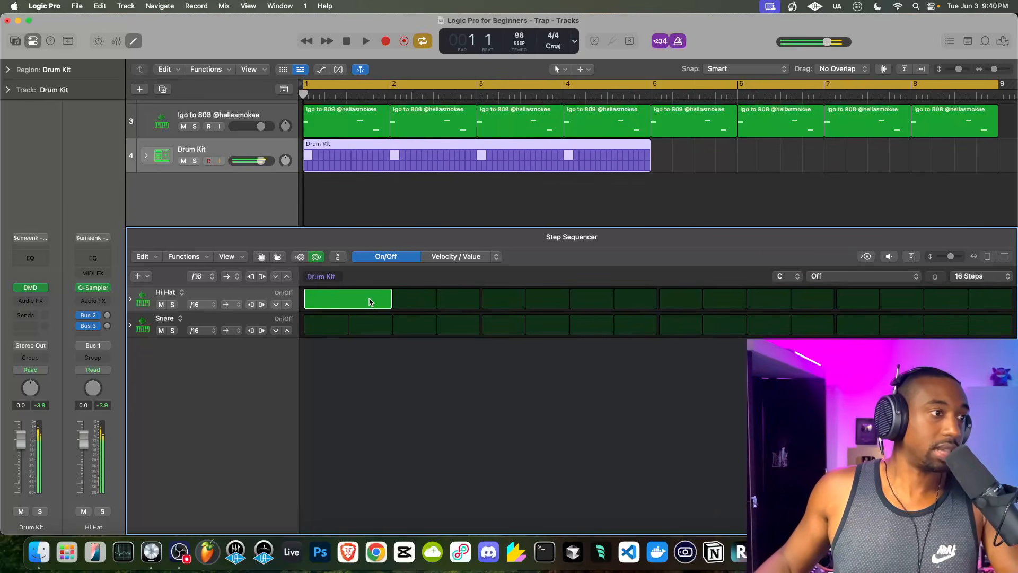
Step: Set the Drum Kit pattern length to 64 steps
left_click(975, 276)
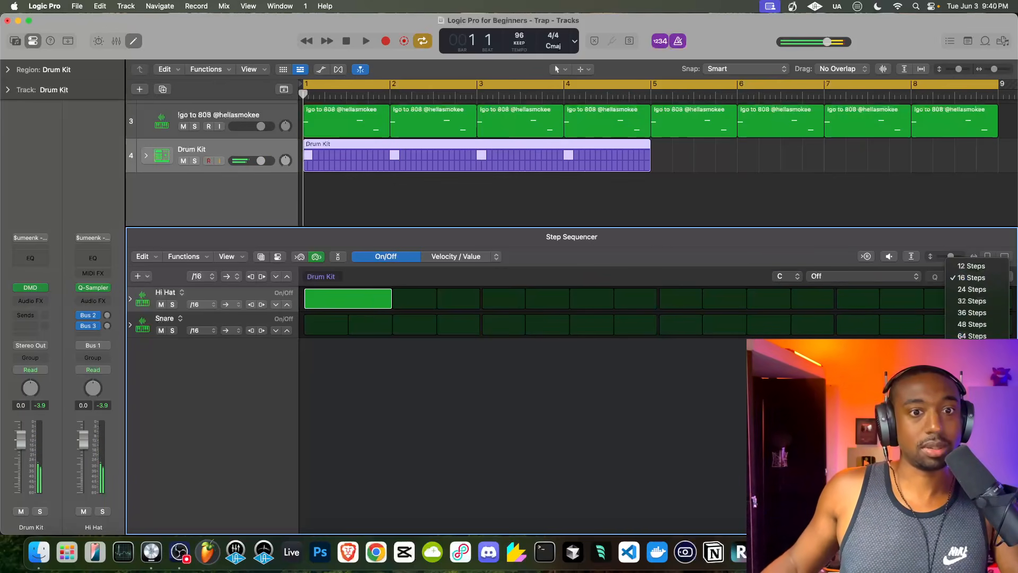
left_click(975, 336)
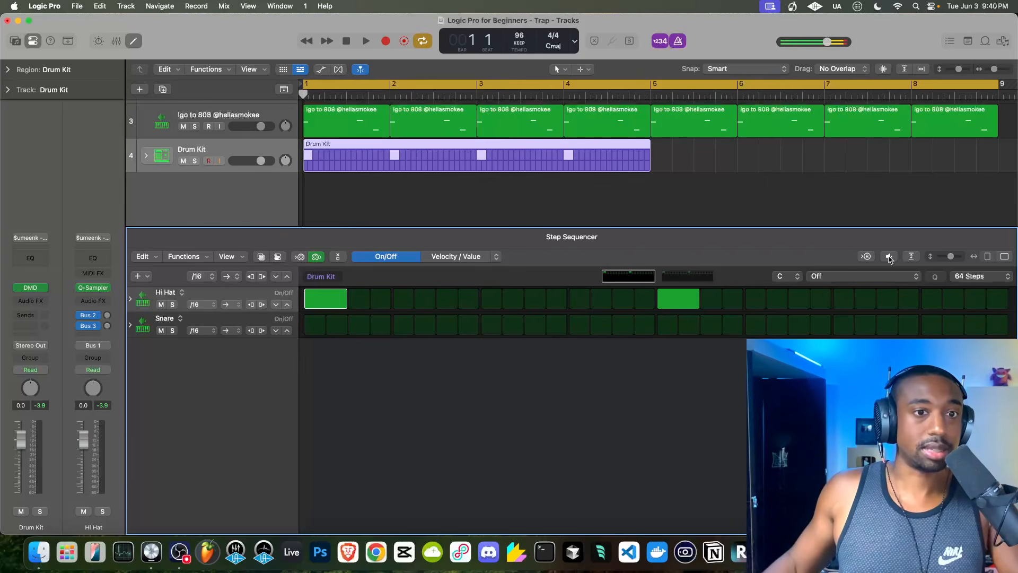
left_click(963, 277)
left_click(966, 278)
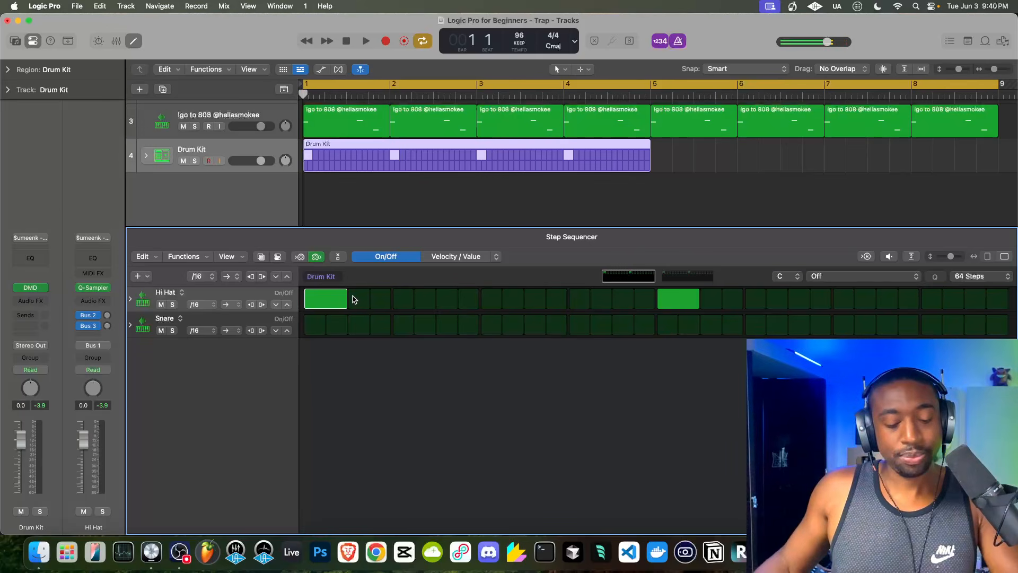
Step: Repeat the two-step Hi Hat note back to back until it fills the first 32 steps of the row
mouse_move(336, 302)
left_mouse_down()
mouse_move(300, 301)
mouse_move(368, 305)
mouse_move(335, 306)
left_mouse_up()
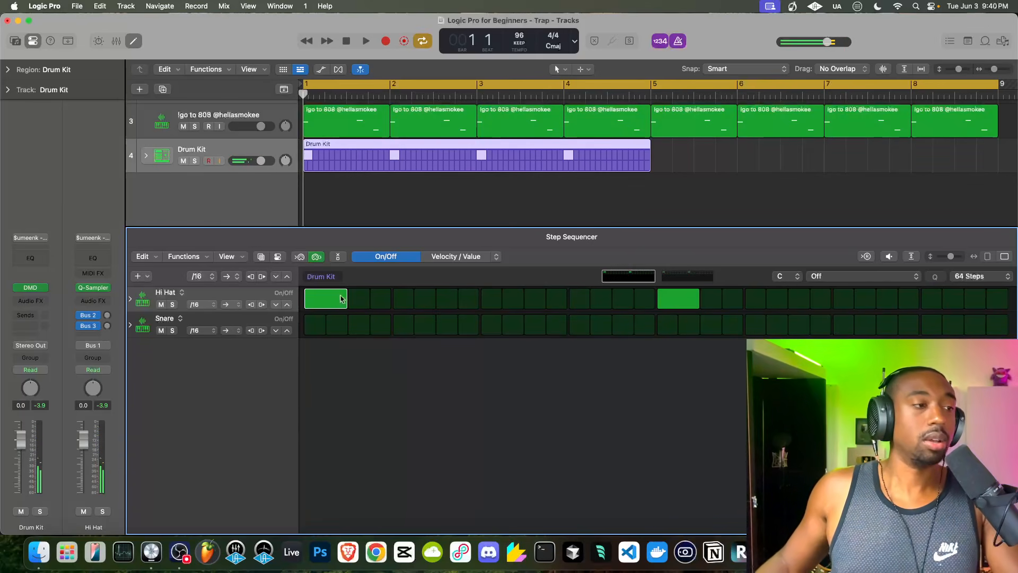
key("super+r")
key("super+r")
key("super+r")
key("super+r")
key("super+r")
key("super+r")
key("super+r")
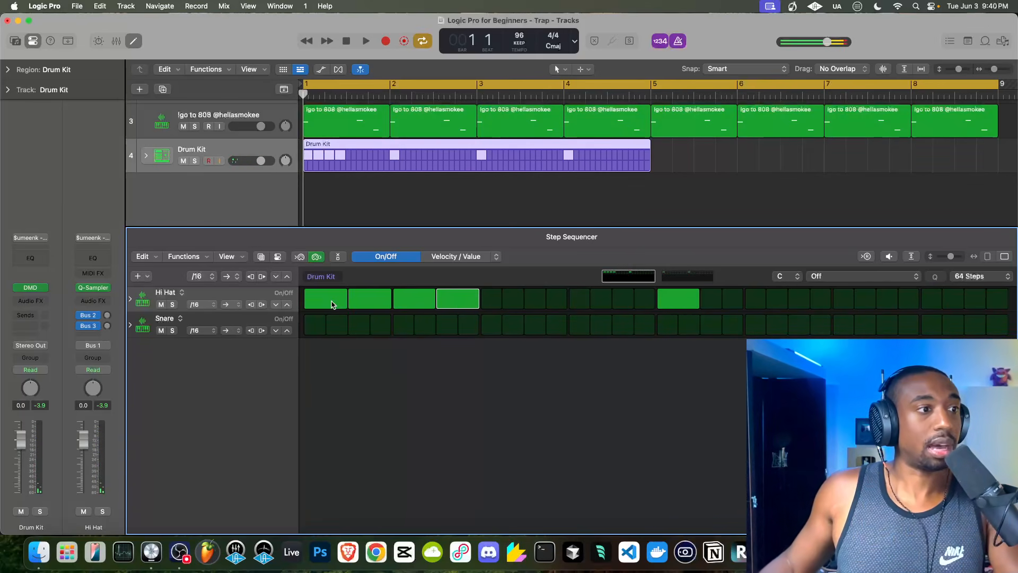
key("super+r")
key("super+r")
key("super+r")
key("super+r")
key("super+r")
key("super+r")
key("super+r")
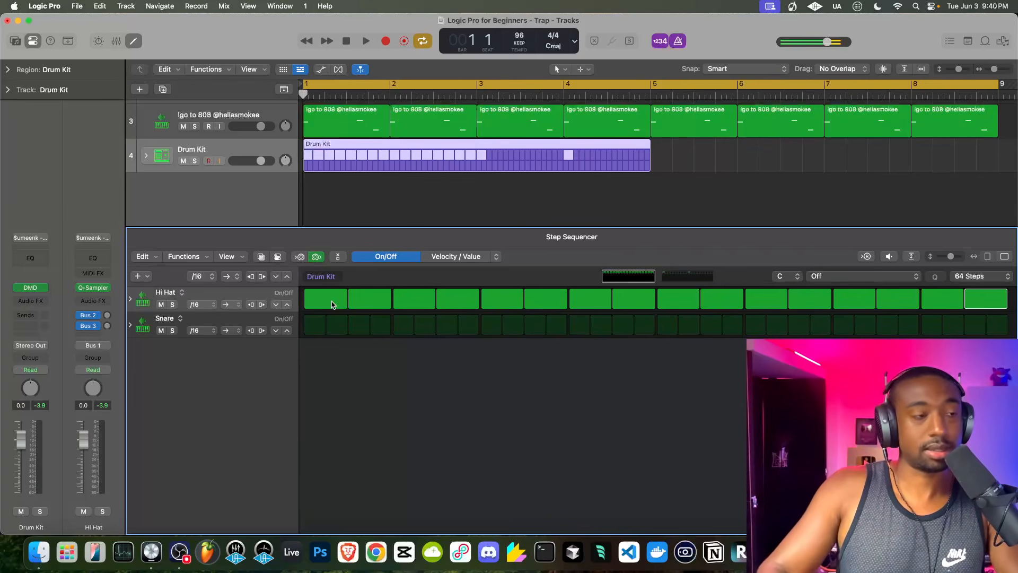
Step: Play back the hi-hat pattern together with the 808 from the start, then stop playback
key("space")
key("space")
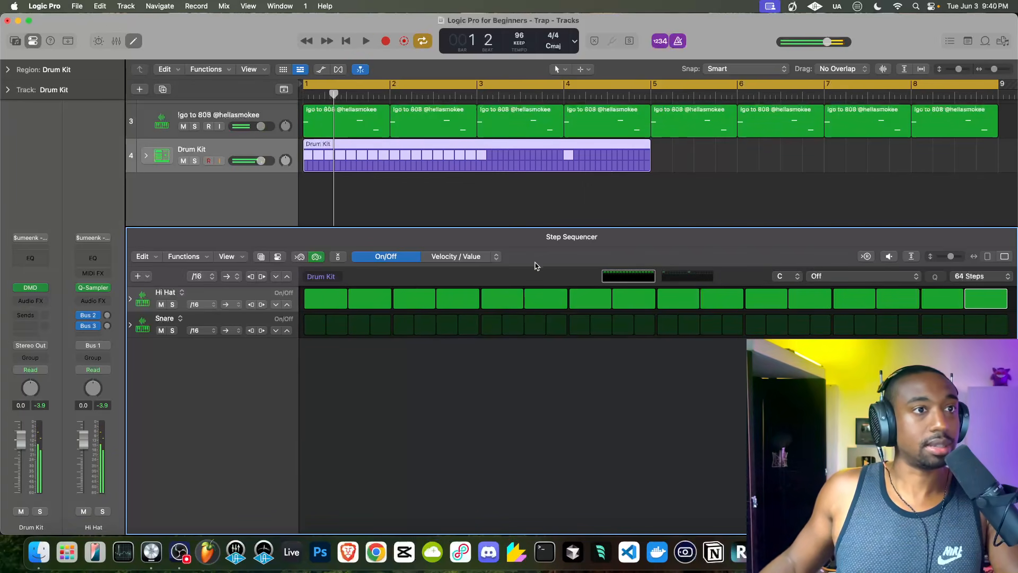
key("space")
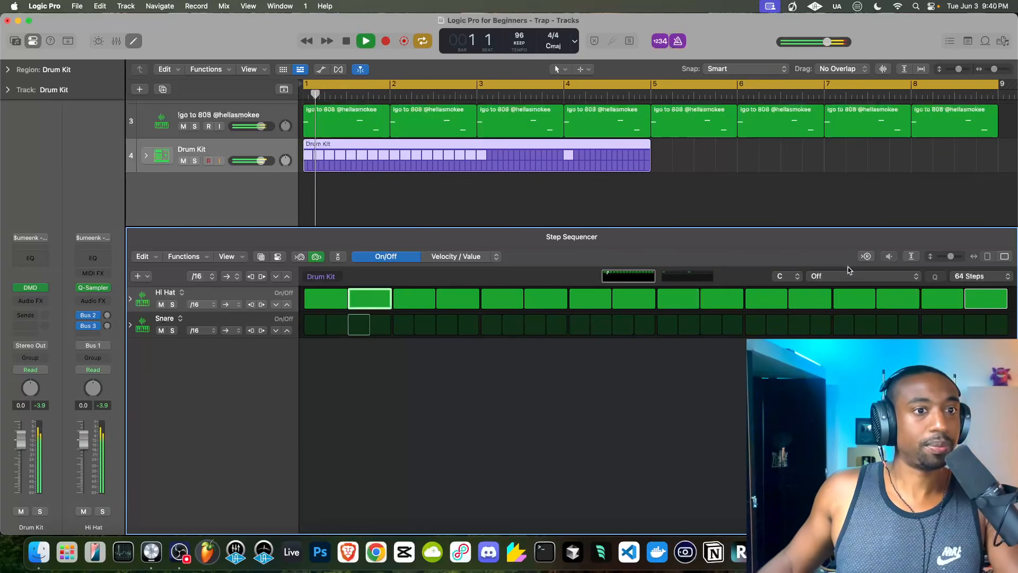
key("space")
Step: Set the step rate of the Hi Hat row to /32
left_click(209, 306)
left_click(273, 386)
left_click(197, 308)
left_click(200, 317)
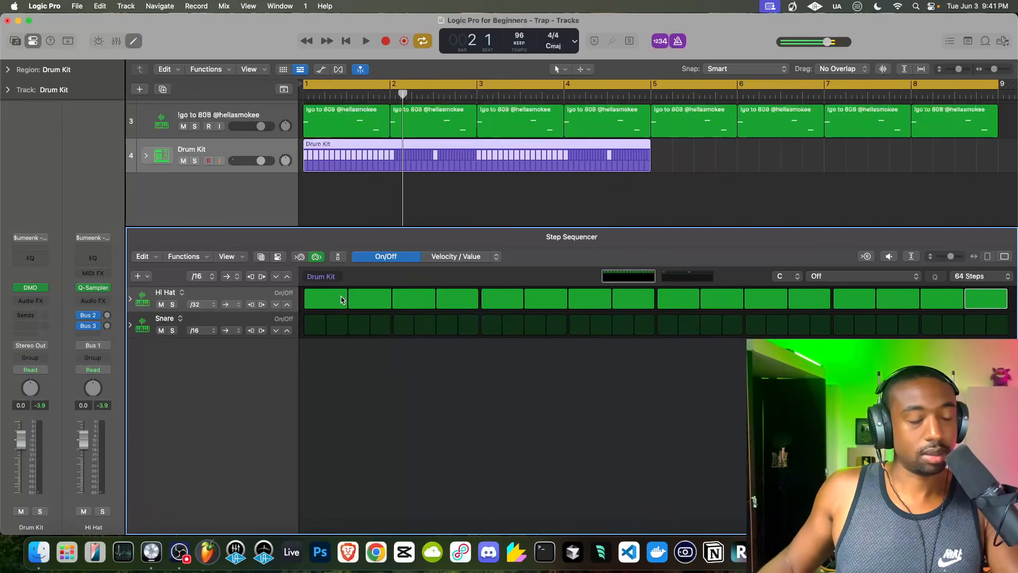
left_click(205, 304)
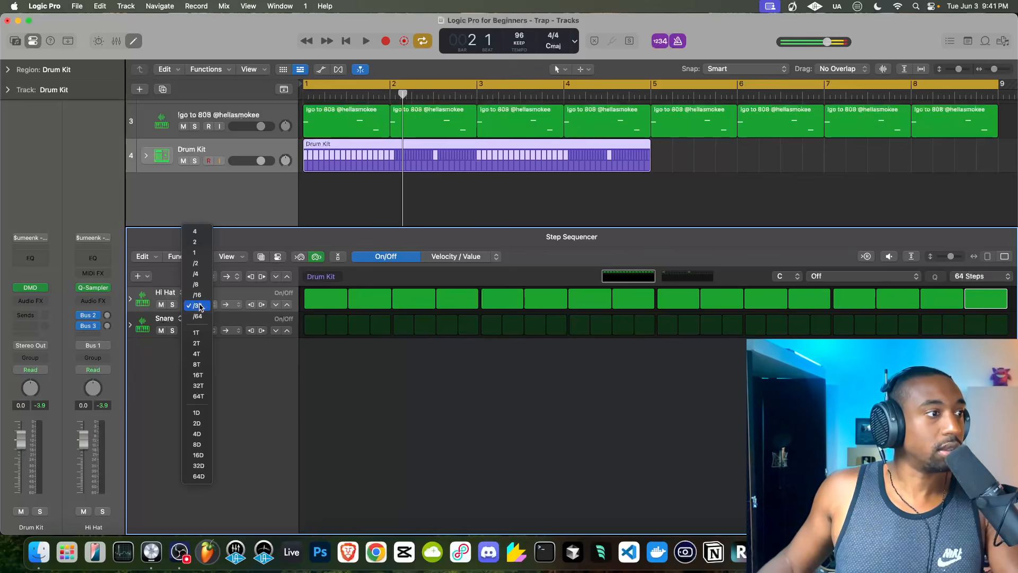
left_click(228, 352)
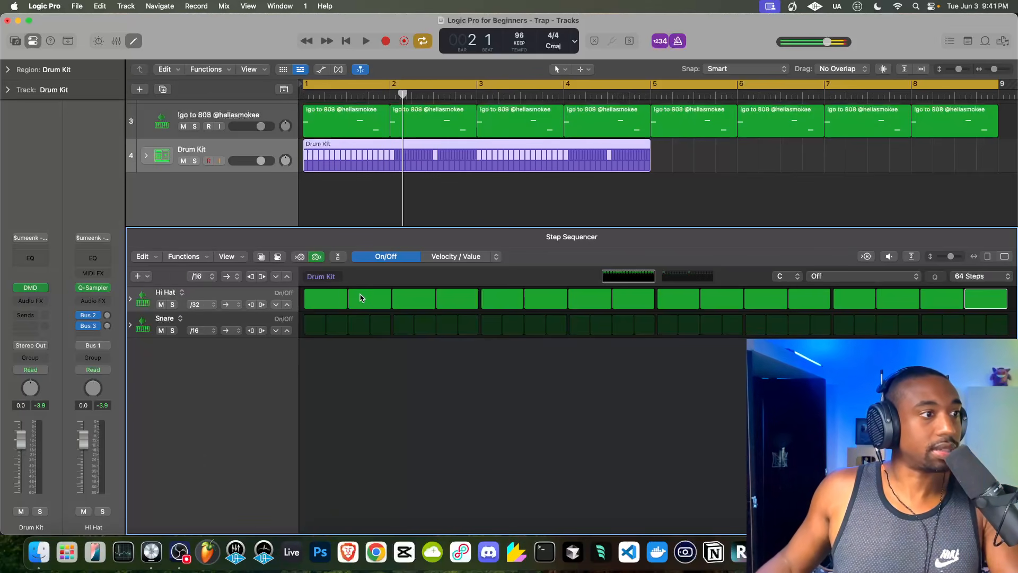
Step: Shorten the first two Hi Hat notes to single steps, repeat the first across the first 32 steps, and play the pattern
left_click(332, 300)
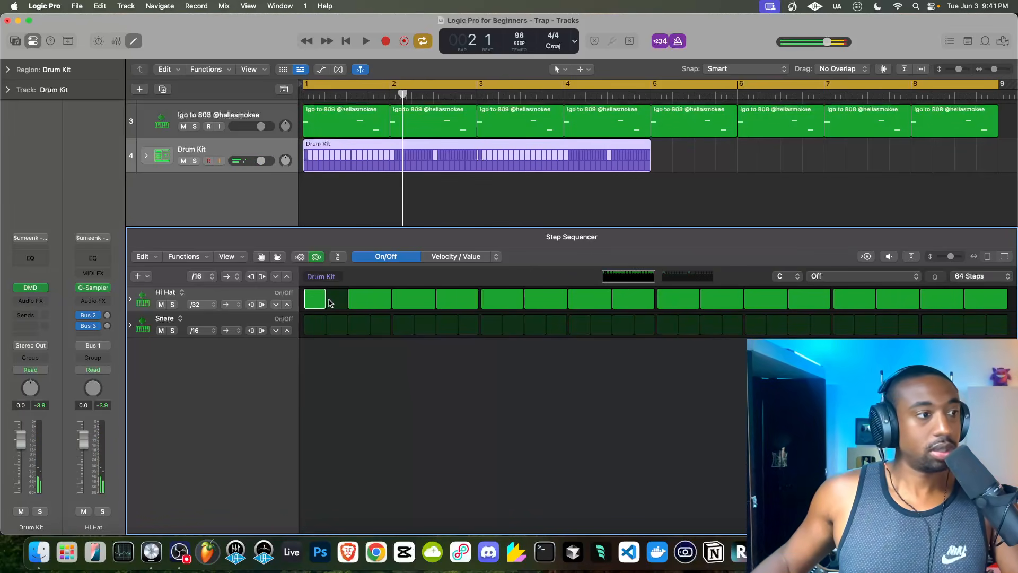
left_click(380, 299)
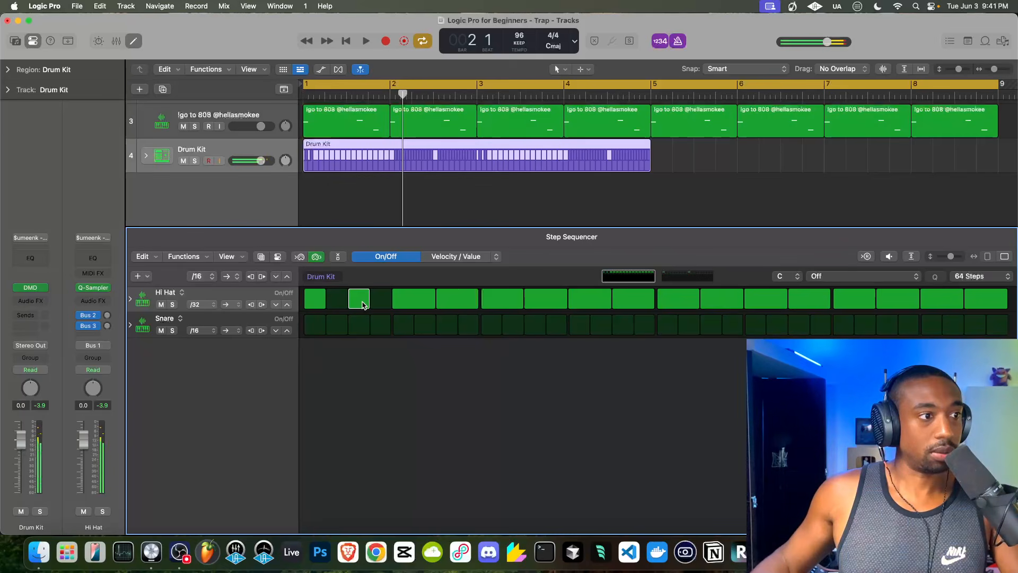
left_click(320, 302)
left_click(320, 302)
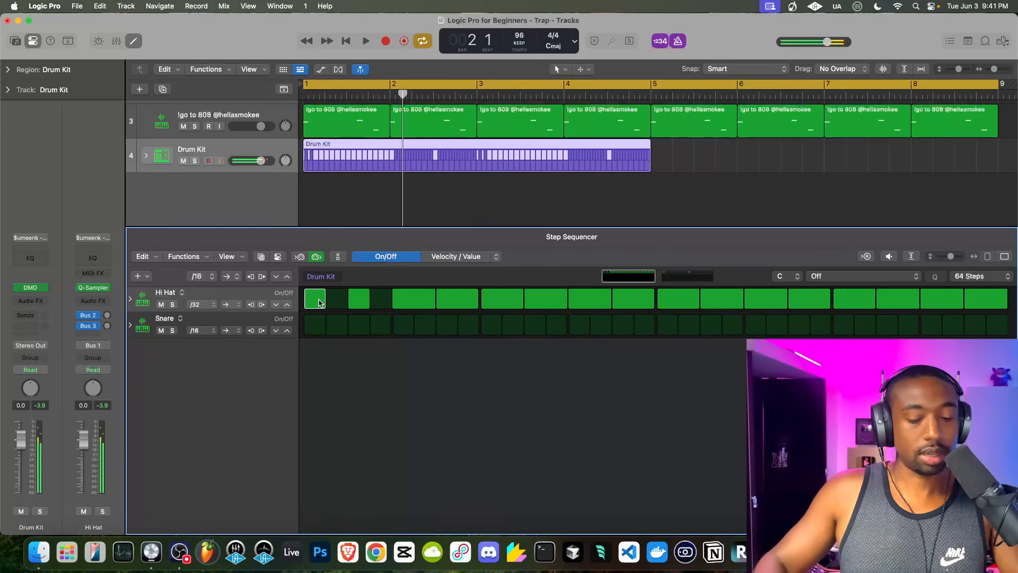
key("alt+Right")
key("alt+Right")
key("alt+Right")
key("alt+Right")
key("alt+Right")
key("alt+Right")
key("alt+Right")
key("alt+Right")
key("alt+Right")
key("alt+Right")
key("alt+Right")
key("alt+Right")
key("alt+Right")
key("alt+Right")
key("alt+Right")
key("alt+Right")
key("alt+Right")
key("alt+Right")
key("alt+Right")
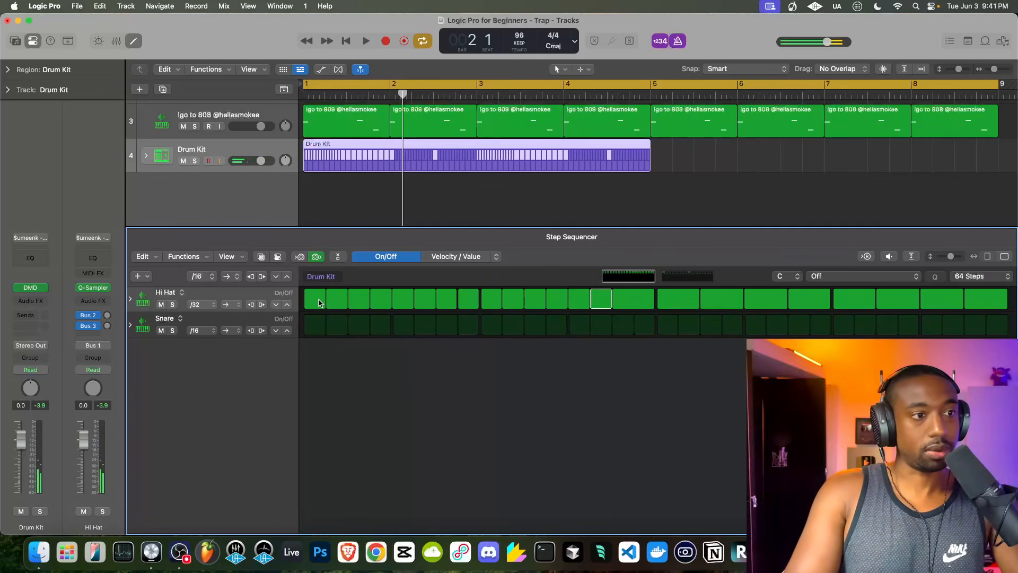
key("alt+Right")
key("alt+Right")
key("alt+Right")
key("alt+Right")
key("alt+Right")
key("alt+Right")
key("alt+Right")
key("alt+Right")
key("alt+Right")
key("alt+Right")
key("alt+Right")
key("alt+Right")
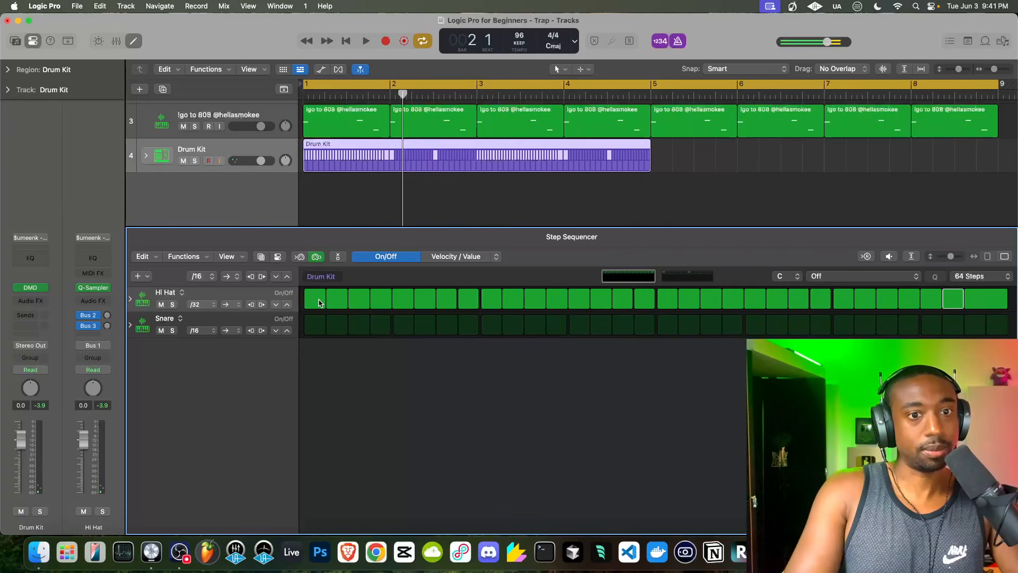
key("space")
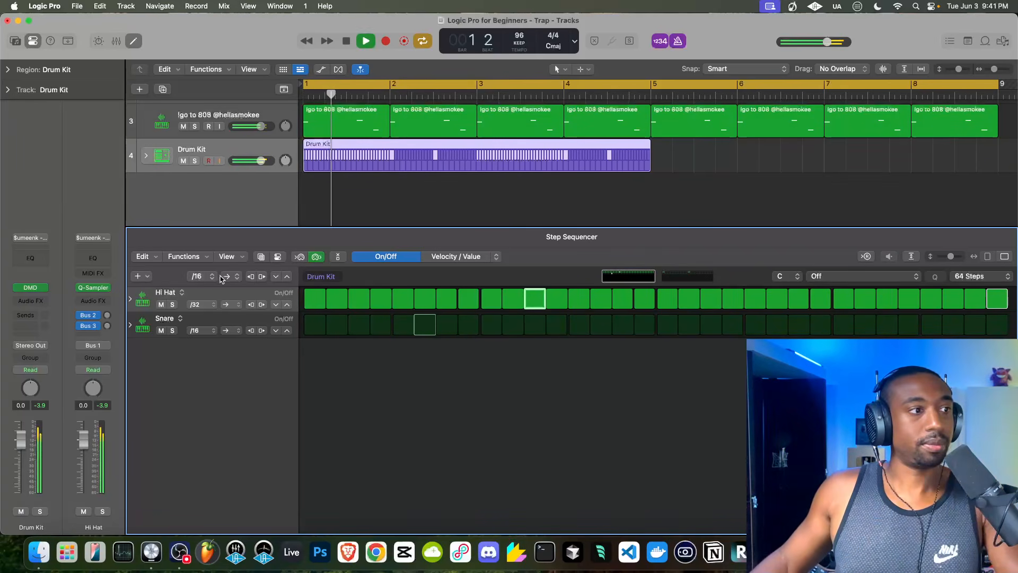
Step: Lengthen the first Hi Hat note to two steps and repeat it back to back across the first 32 steps
left_click(327, 301)
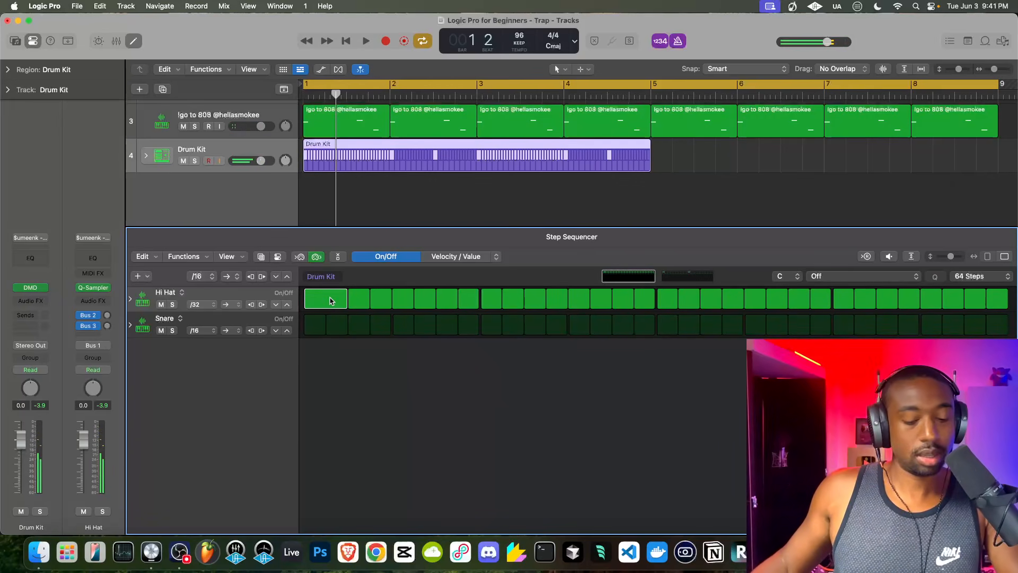
key("super+r")
key("super+r")
key("super+r")
key("super+r")
key("super+r")
key("super+r")
key("super+r")
key("super+r")
key("super+r")
key("super+r")
key("super+r")
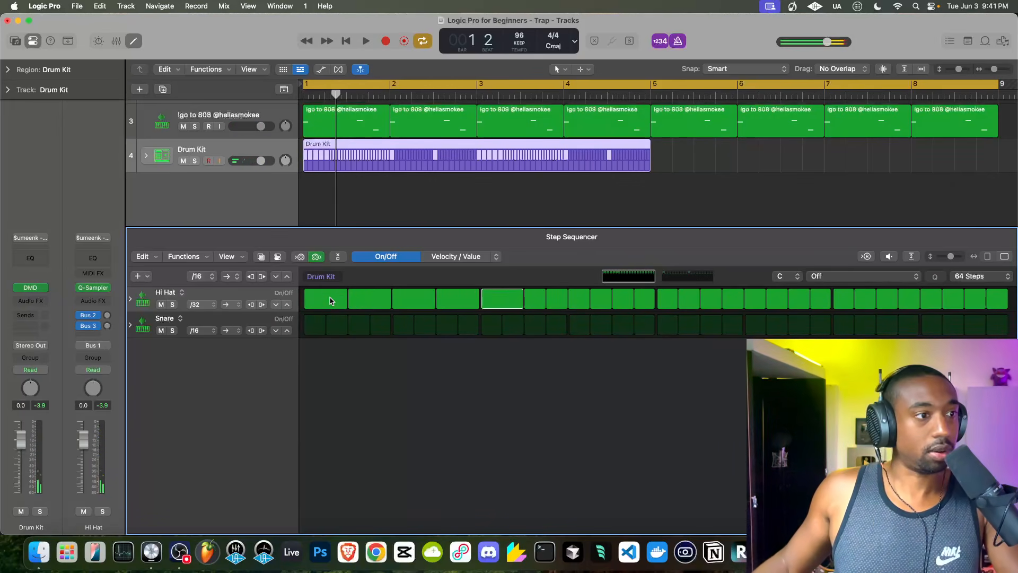
key("super+r")
key("super+r")
key("super+r")
key("super+r")
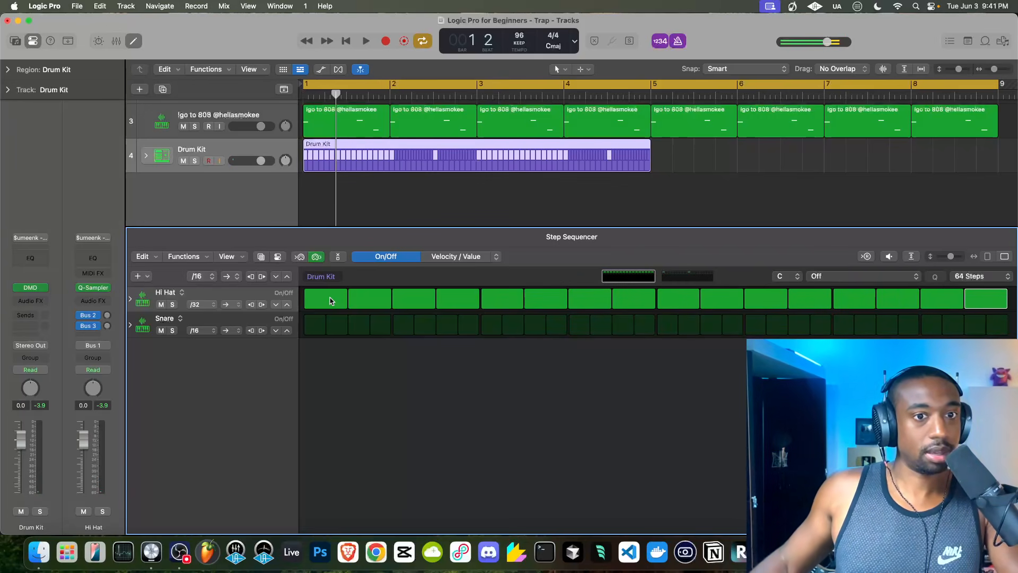
Step: Play back the two-step hi-hat pattern together with the 808, then stop playback
key("space")
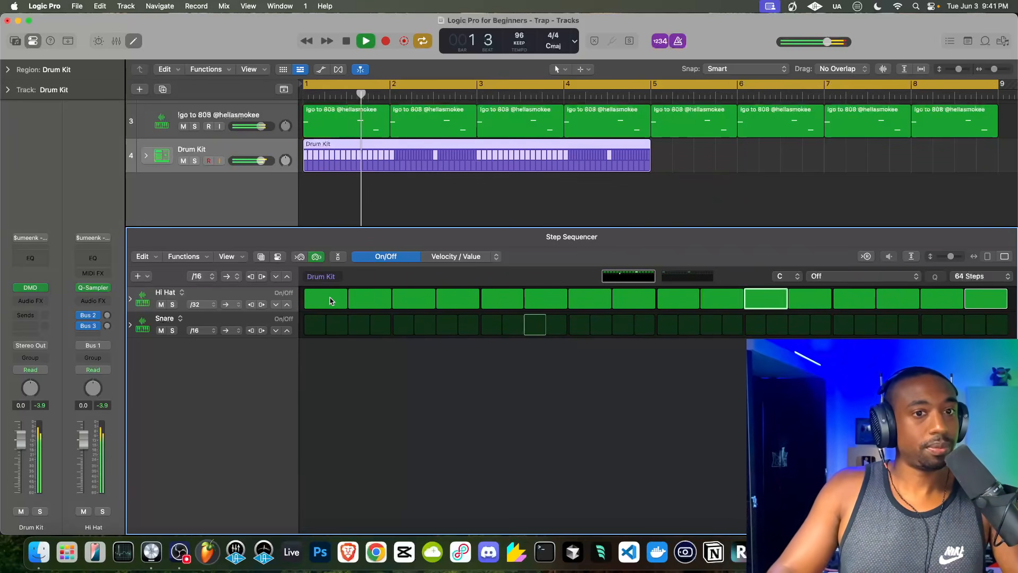
key("Return")
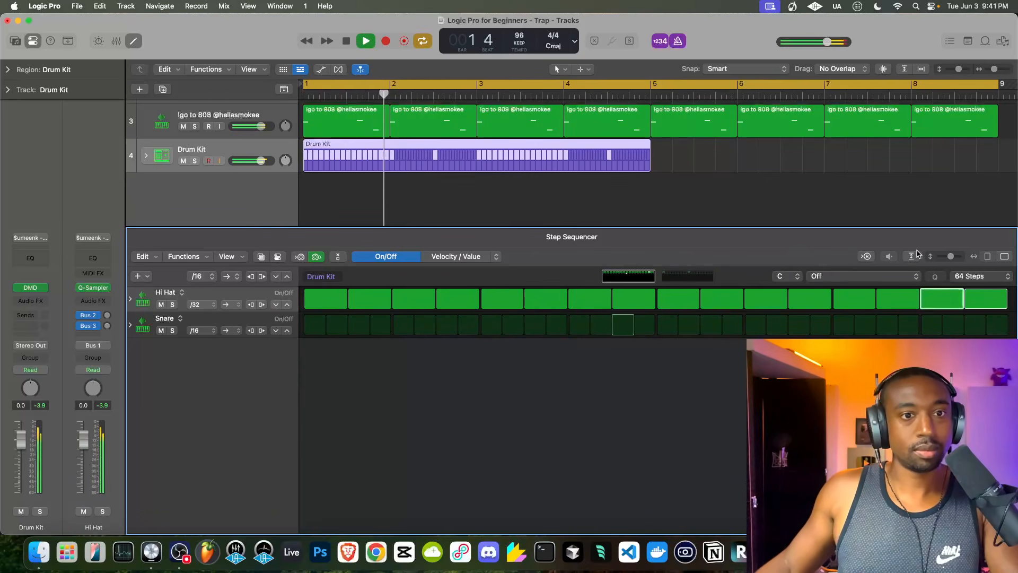
key("space")
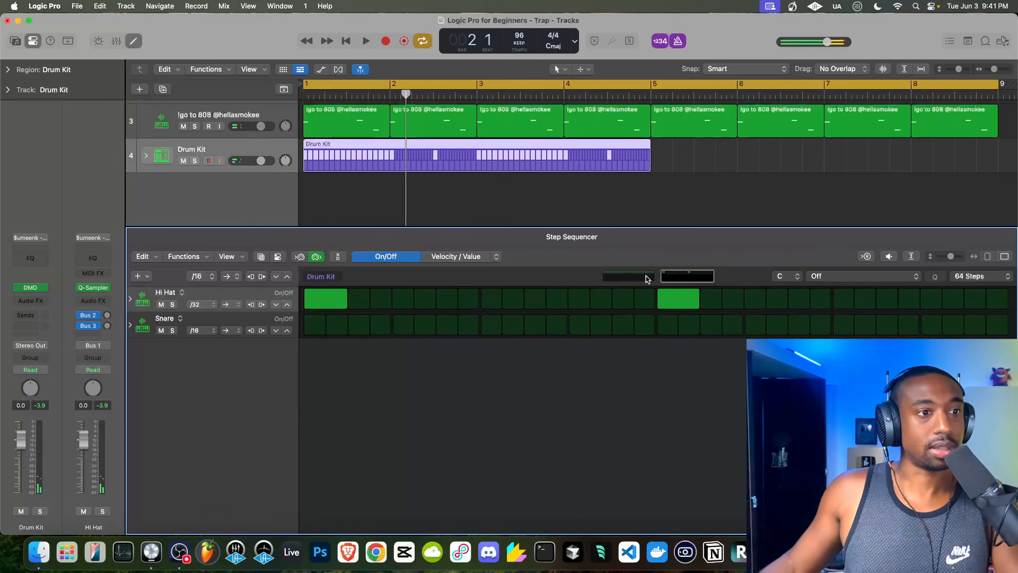
Step: Fill Hi Hat steps 33 to 64 by repeating the two-step note at step 33 back to back
left_click(690, 277)
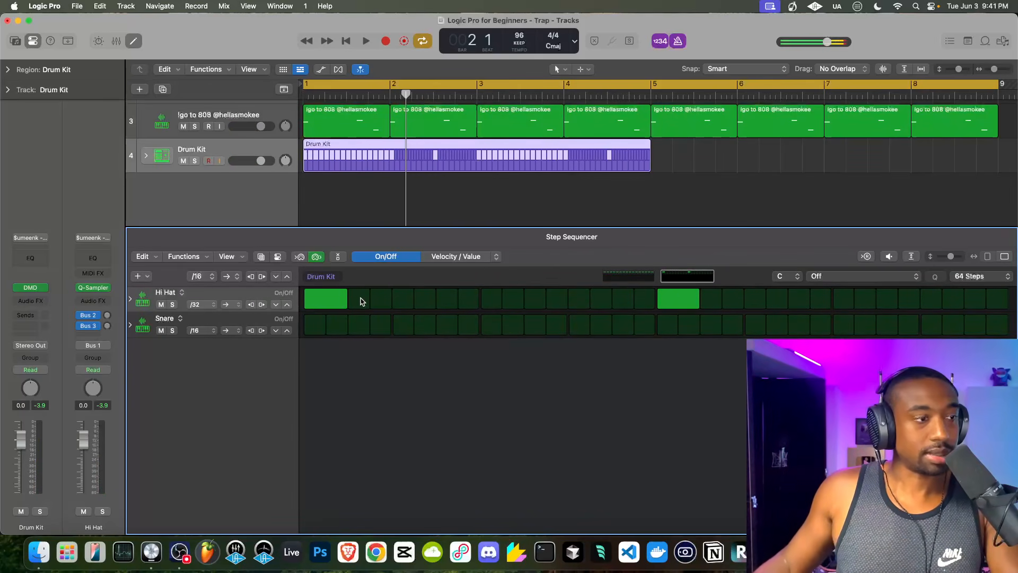
left_click(335, 301)
key("Return")
key("Right")
key("Return")
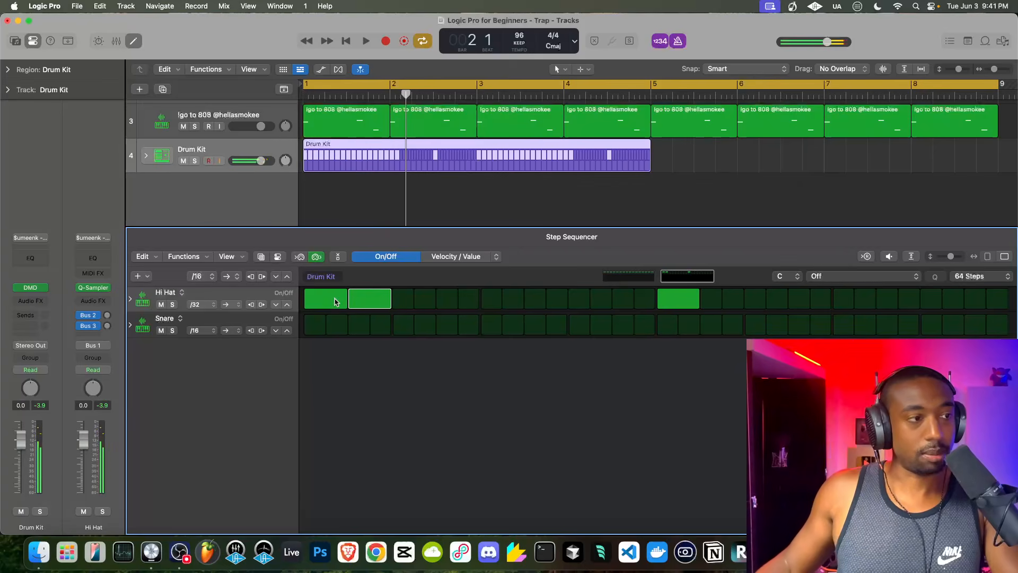
key("Right")
key("Return")
key("Right")
key("Return")
key("Right")
key("Return")
key("Right")
key("Return")
key("Right")
key("Return")
key("Right")
key("Return")
key("Right")
key("Right")
key("Return")
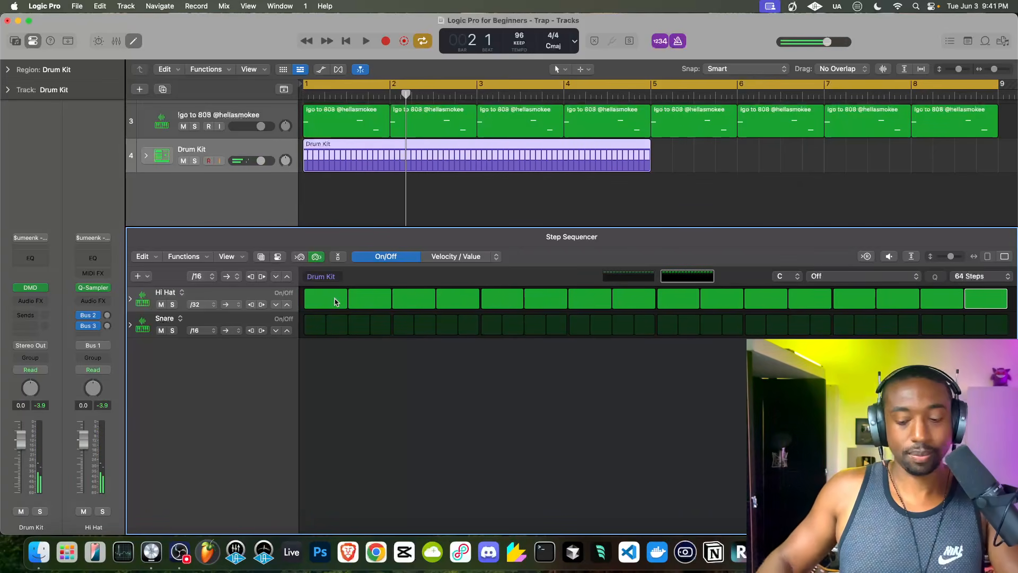
Step: Play back the completed 64-step hi-hat pattern with the 808, including once from the start of the song
key("space")
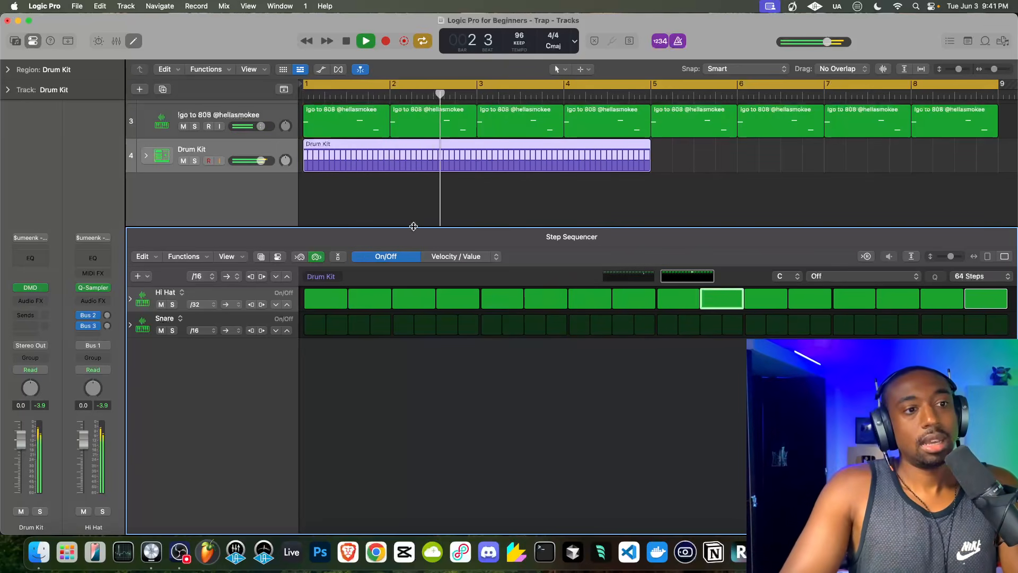
key("space")
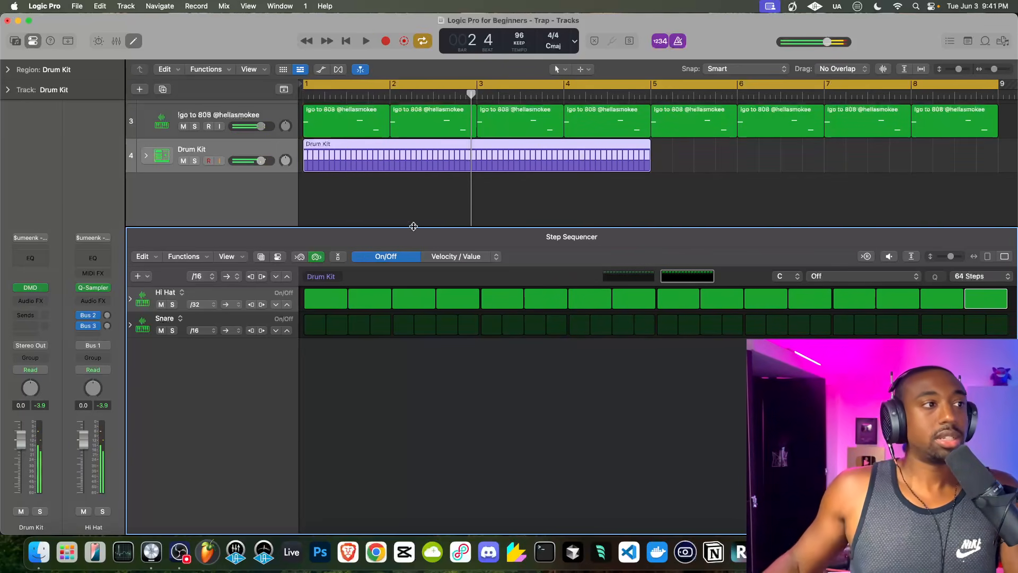
scroll(358, 163, "down", 5)
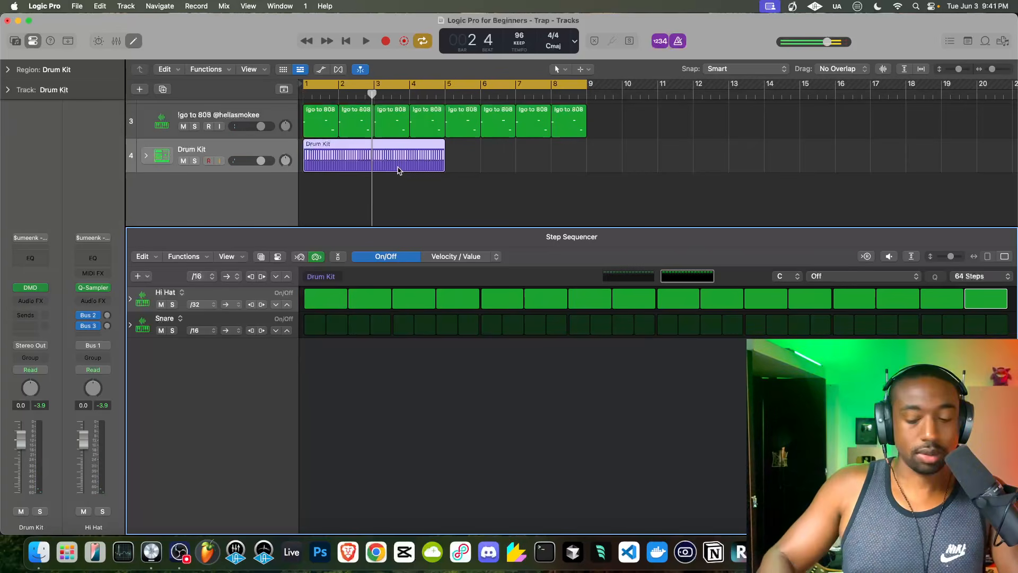
key("Return")
key("space")
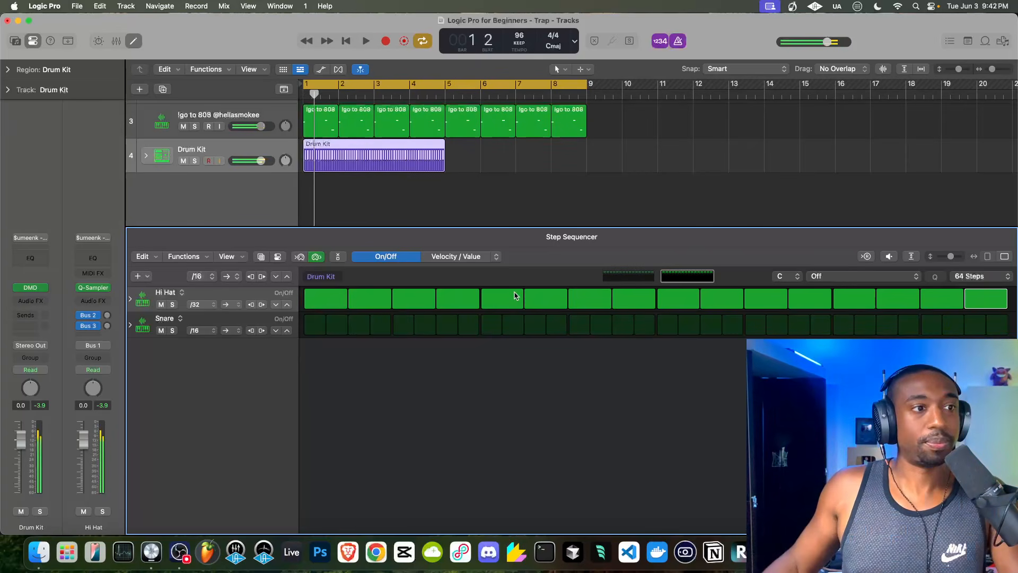
Step: Place snare hits on steps 5, 13, 21 and 29 of the Snare row while the beat plays
left_click(613, 273)
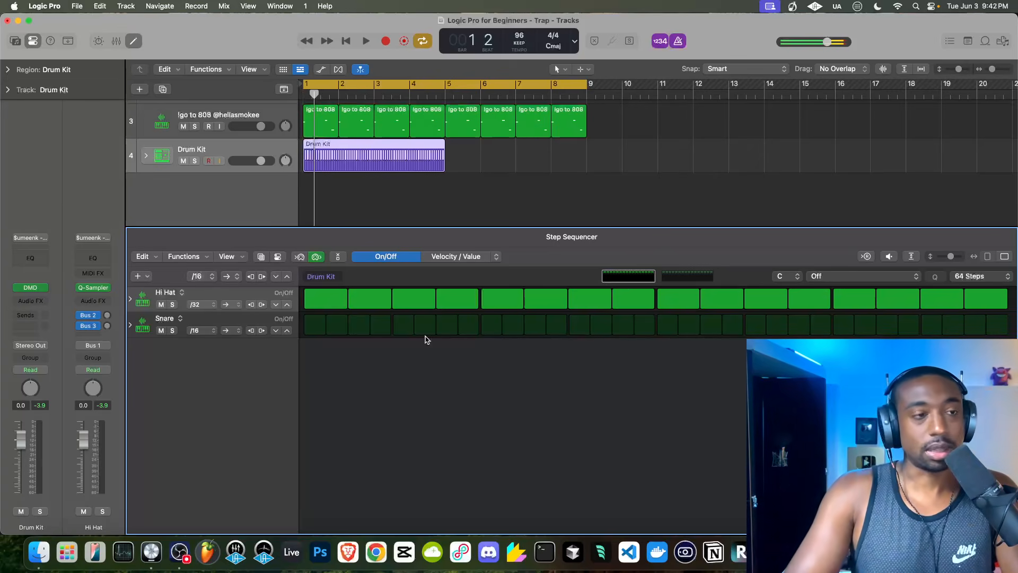
key("Return")
key("space")
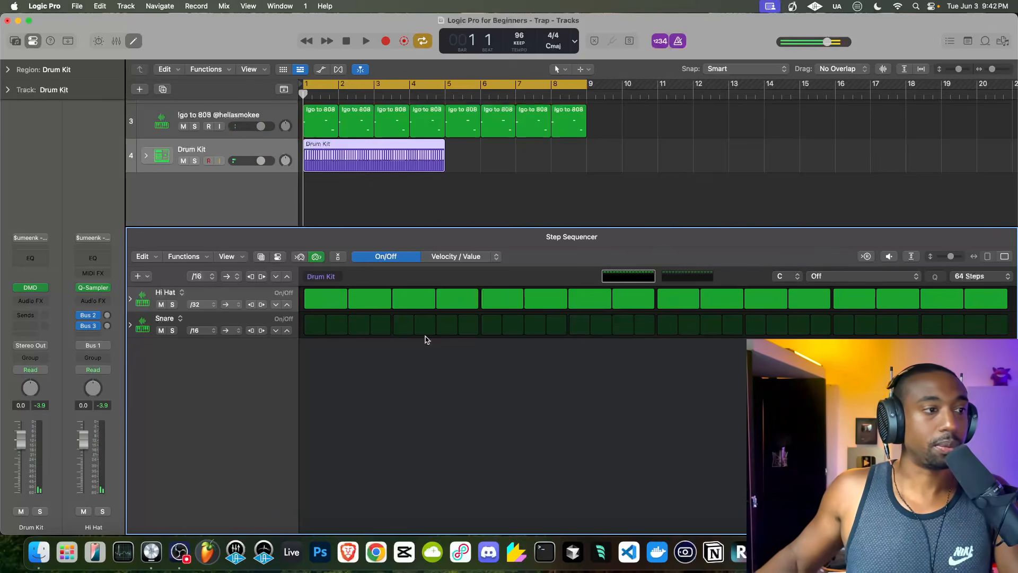
key("space")
left_click(403, 325)
left_click(580, 325)
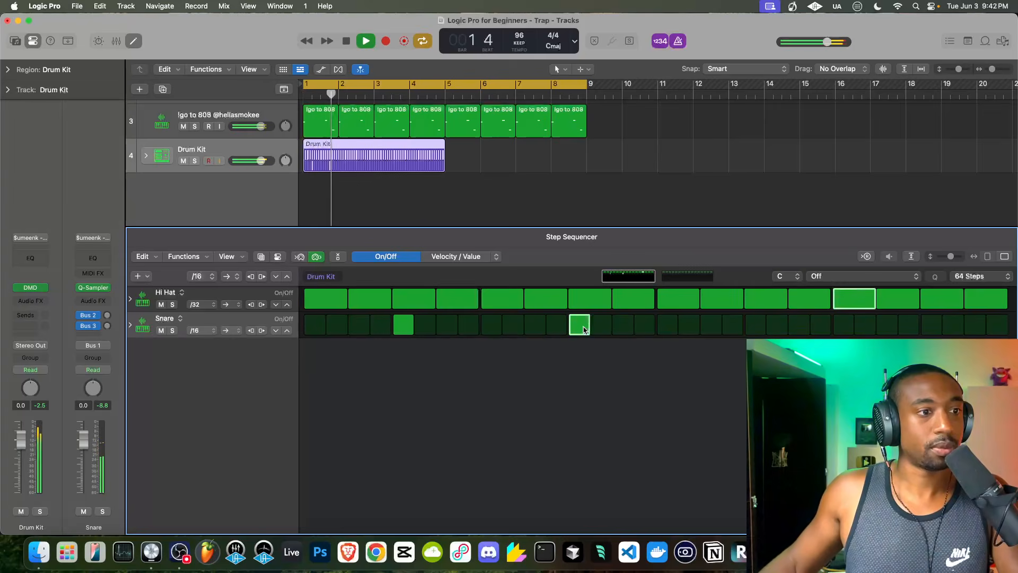
left_click(755, 324)
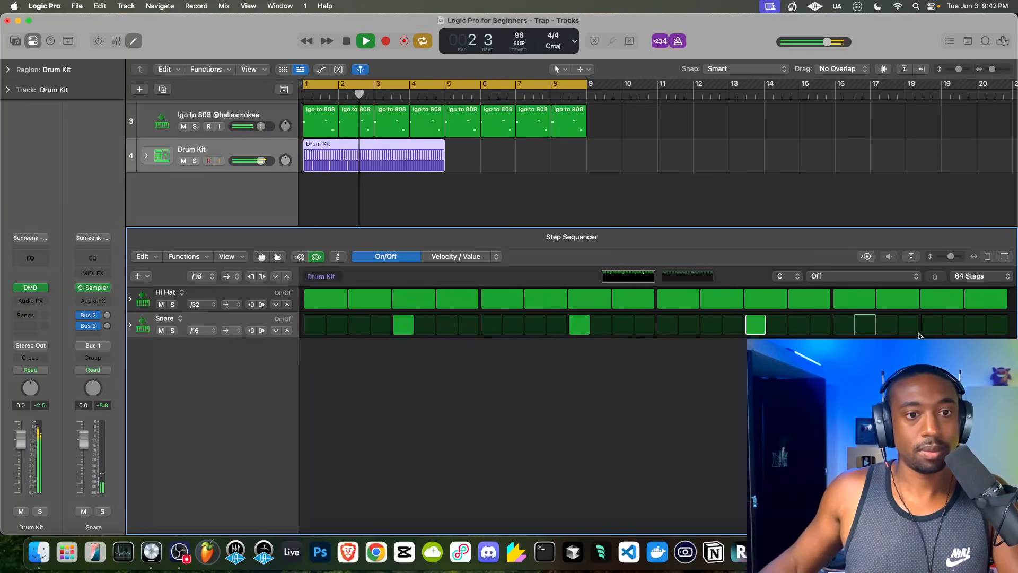
left_click(932, 325)
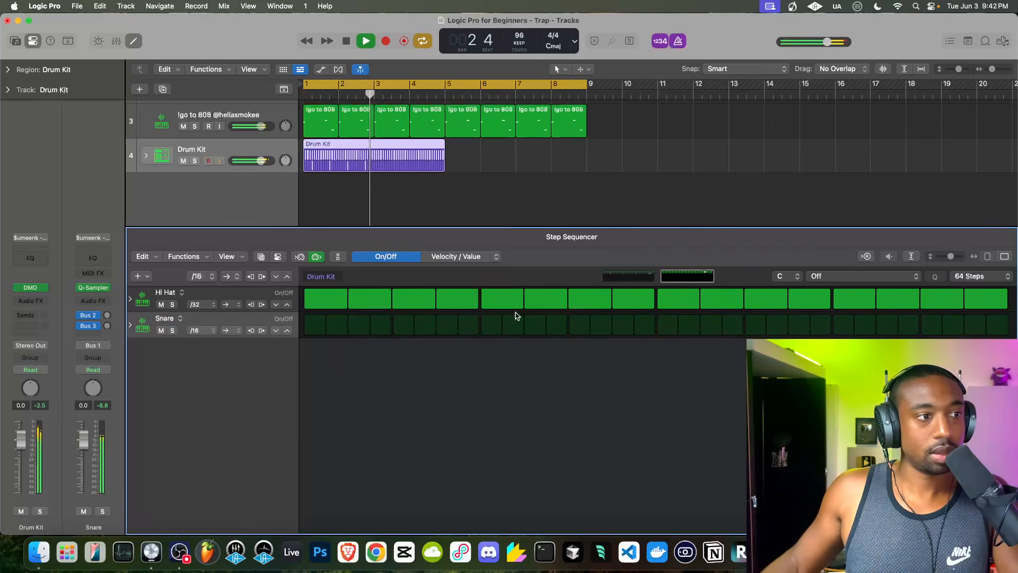
Step: Continue the snare pattern in the second half with hits on steps 37, 45, 53 and 61
left_click(403, 325)
left_click(580, 325)
left_click(756, 324)
left_click(931, 324)
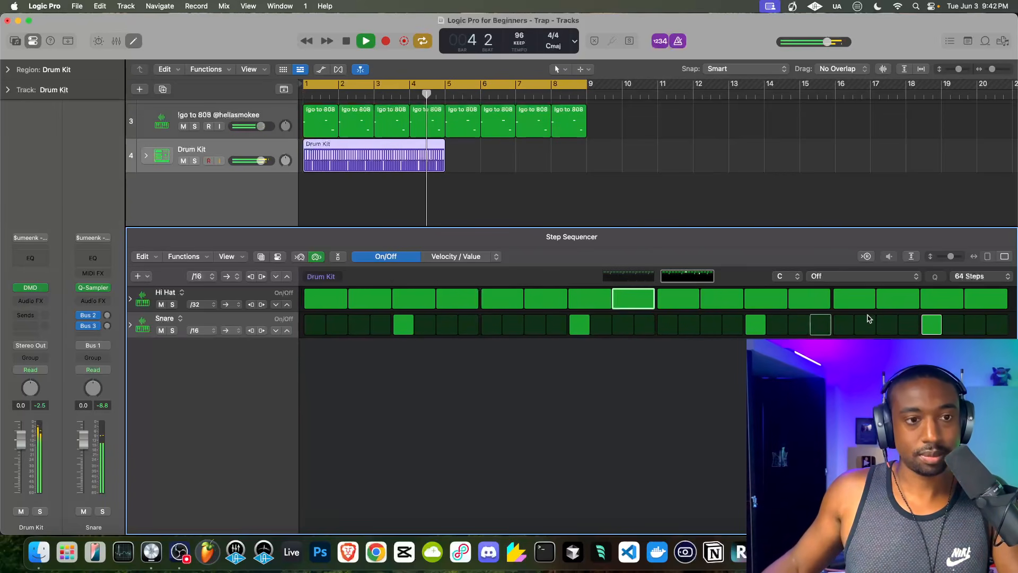
Step: Play back the hi-hats and snares with the 808 from the start, showing the first 32 steps of the pattern
key("space")
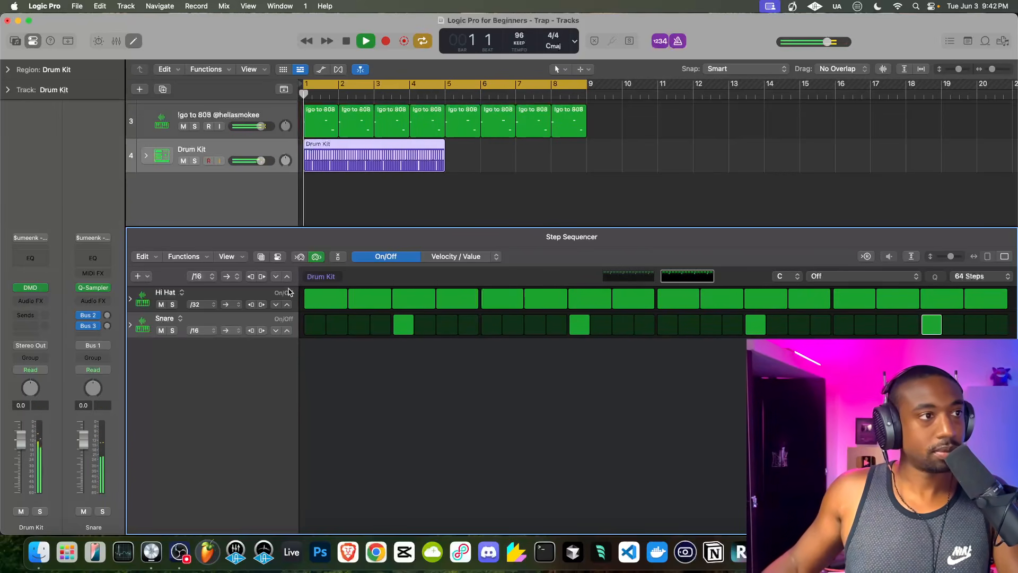
key("space")
key("space")
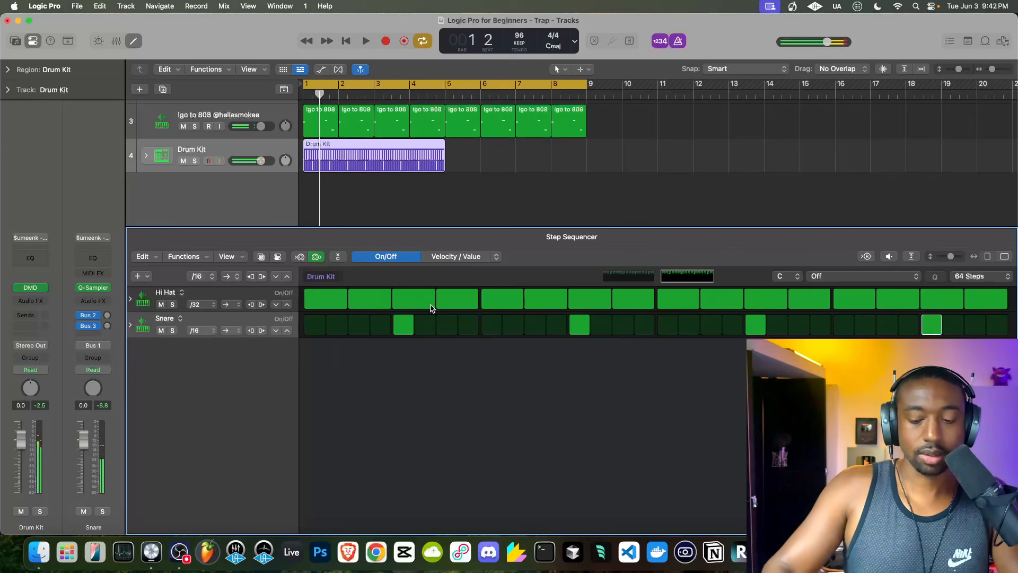
key("space")
left_click(631, 275)
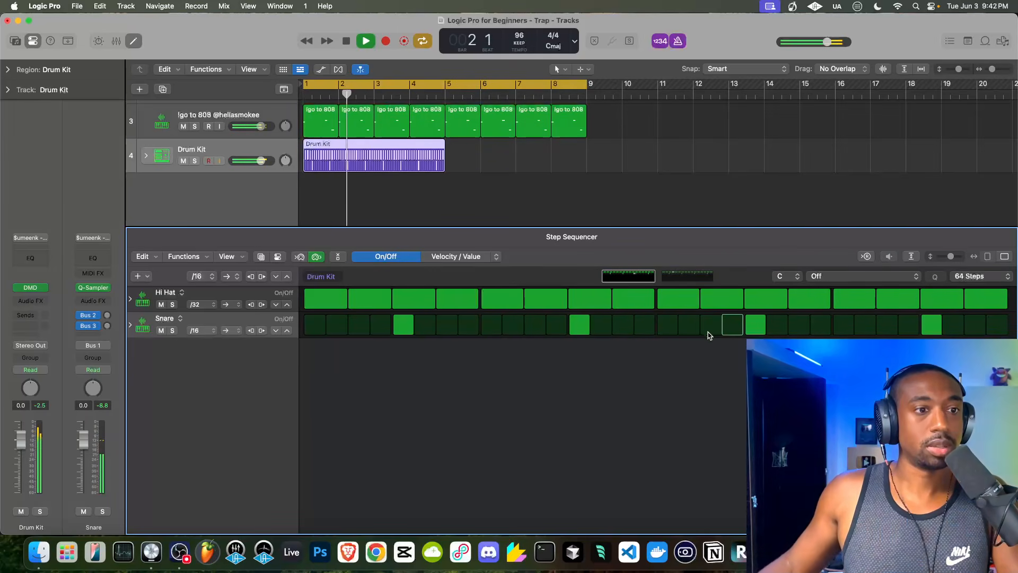
key("space")
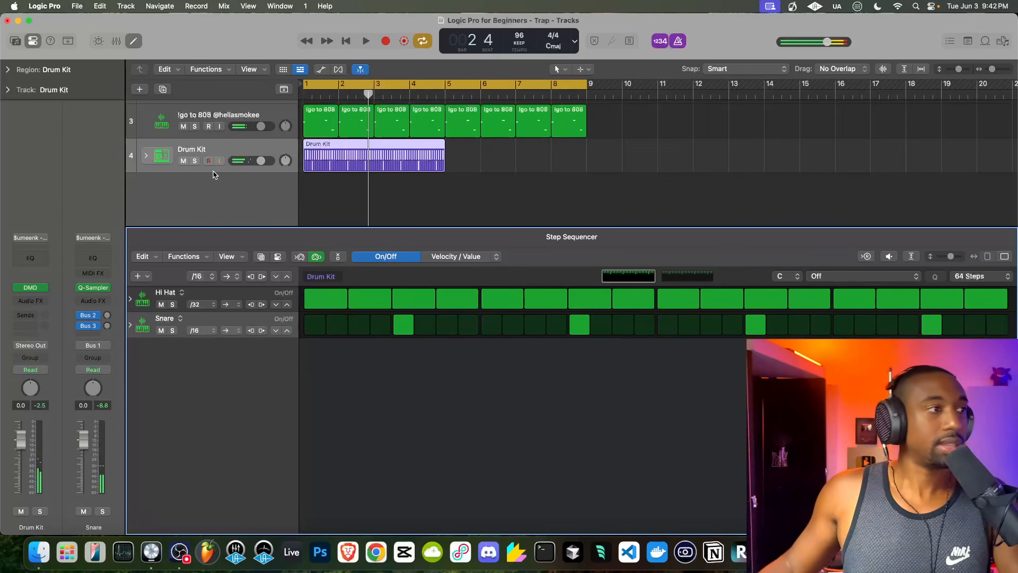
Step: Expand the Drum Kit track stack, collapse the Step Sequencer and select the Snare subtrack
left_click(147, 155)
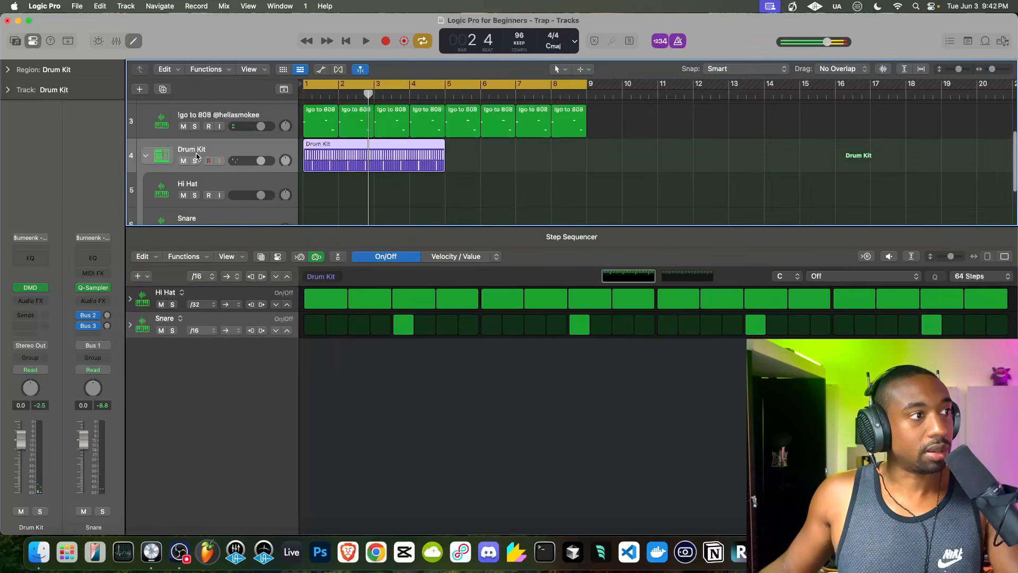
left_click_drag(459, 229, 458, 533)
left_click(220, 281)
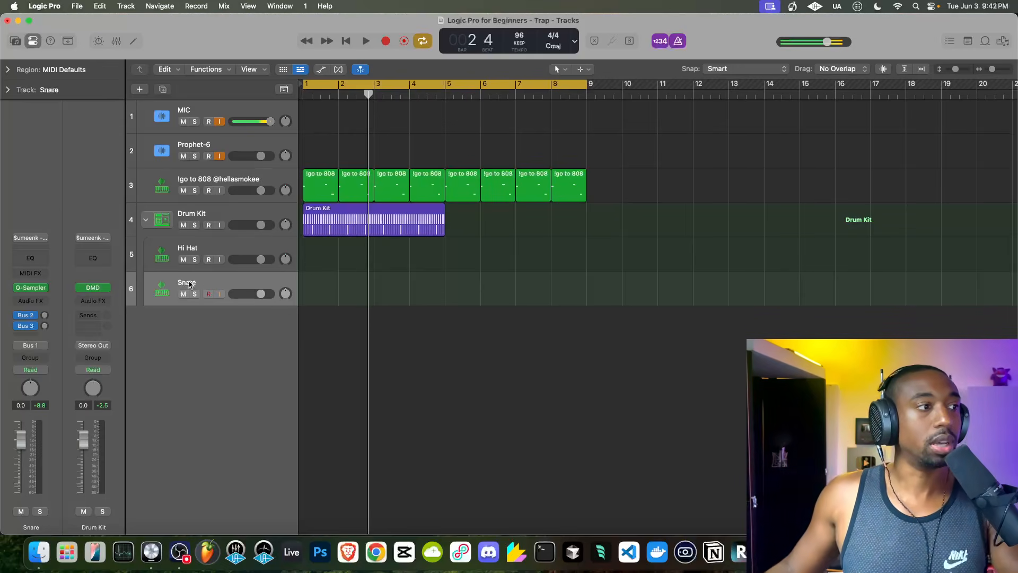
Step: Raise the amp volume in the Snare track's Quick Sampler during playback, then close the plug-in and stop
left_click(36, 288)
key("space")
left_click_drag(711, 433, 712, 413)
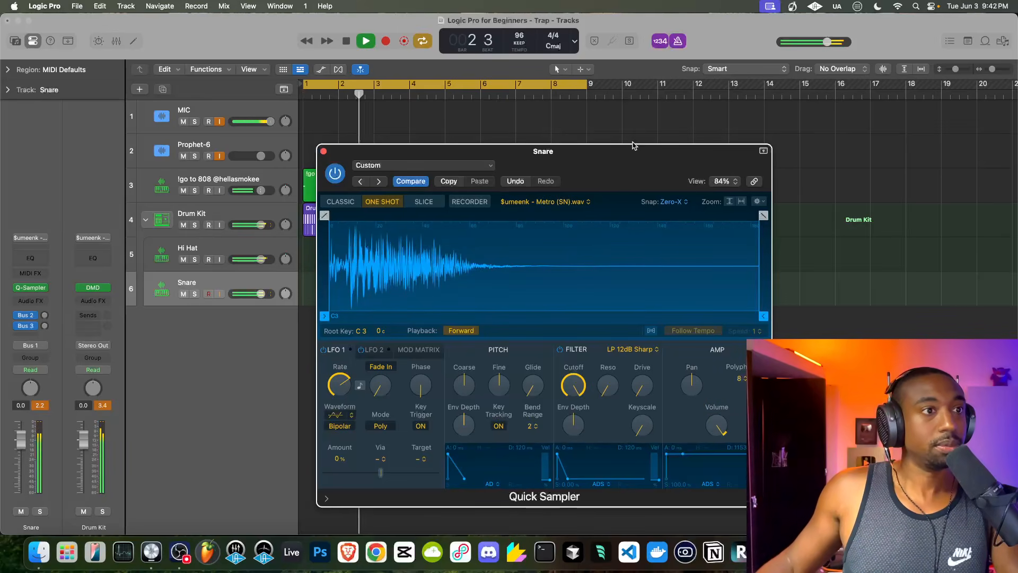
left_click_drag(629, 154, 443, 121)
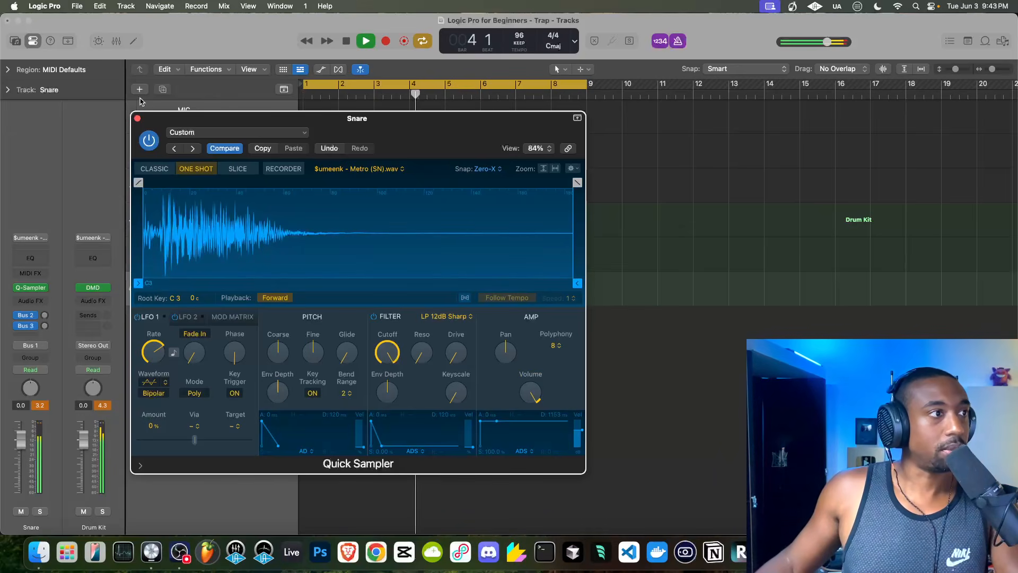
key("super+w")
key("space")
Step: Repeat the Drum Kit region once so a copy starts at bar 5, directly after the original
left_click(411, 223)
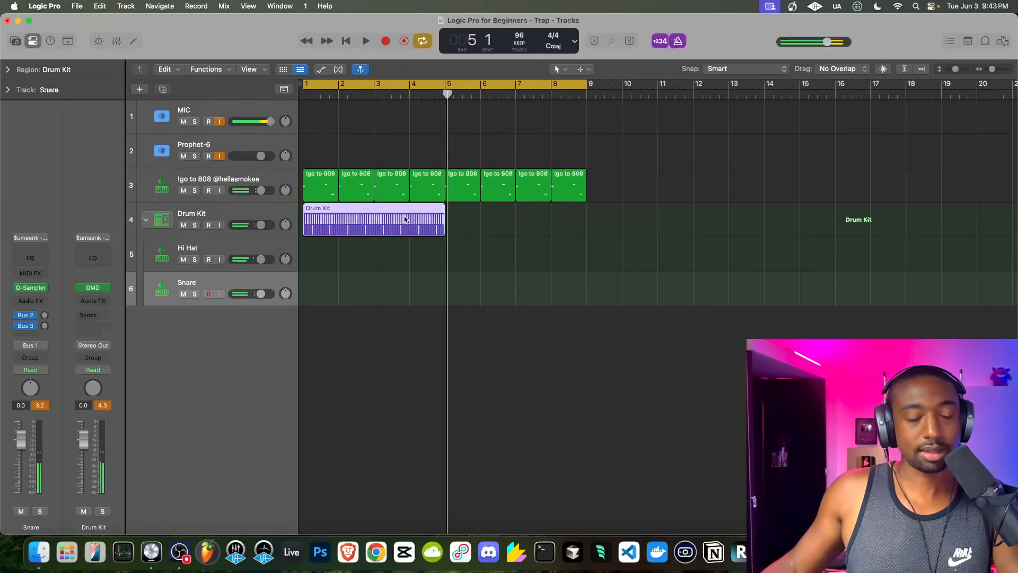
key("super+r")
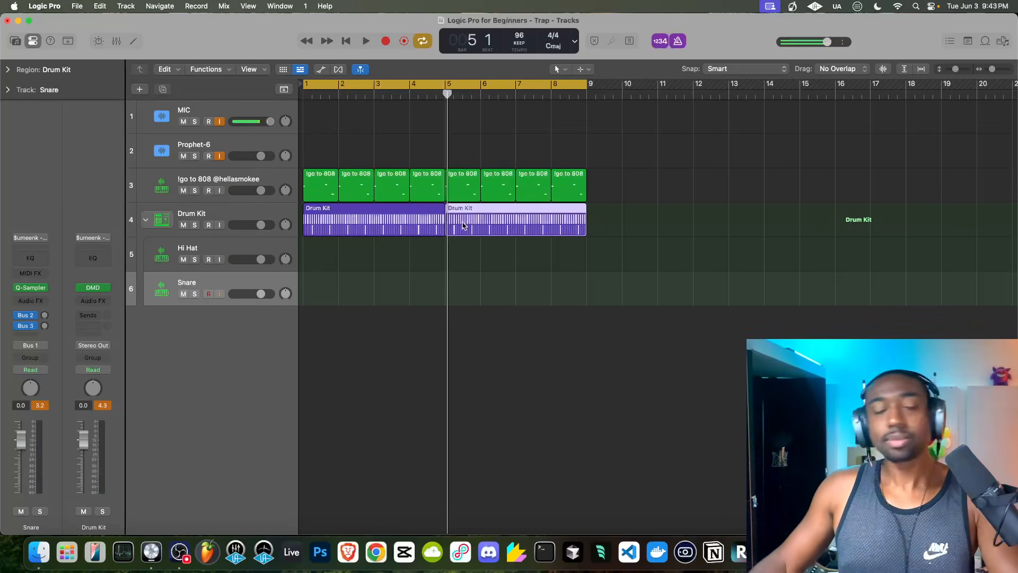
left_click(436, 214)
left_click(475, 216)
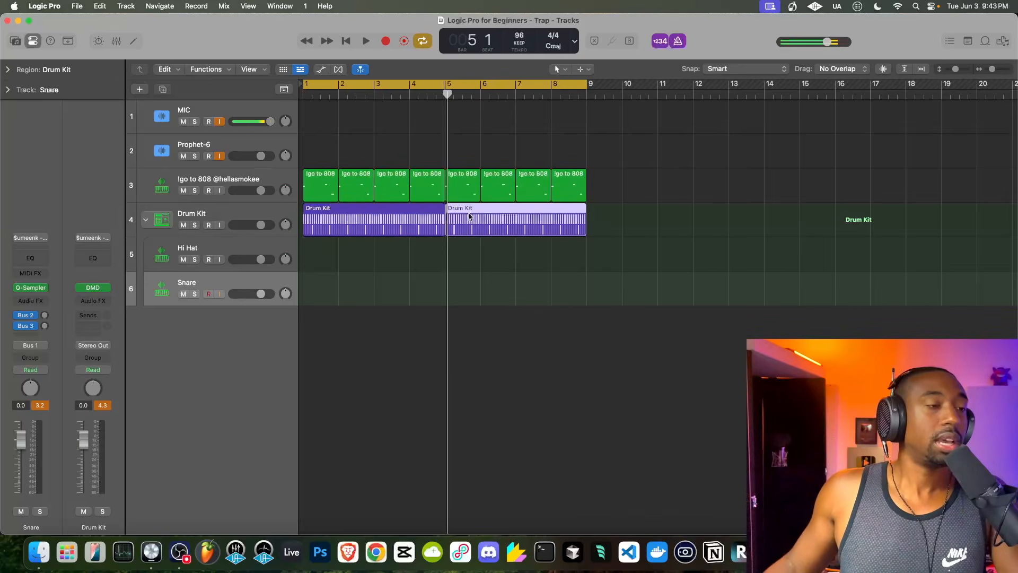
left_click(354, 213)
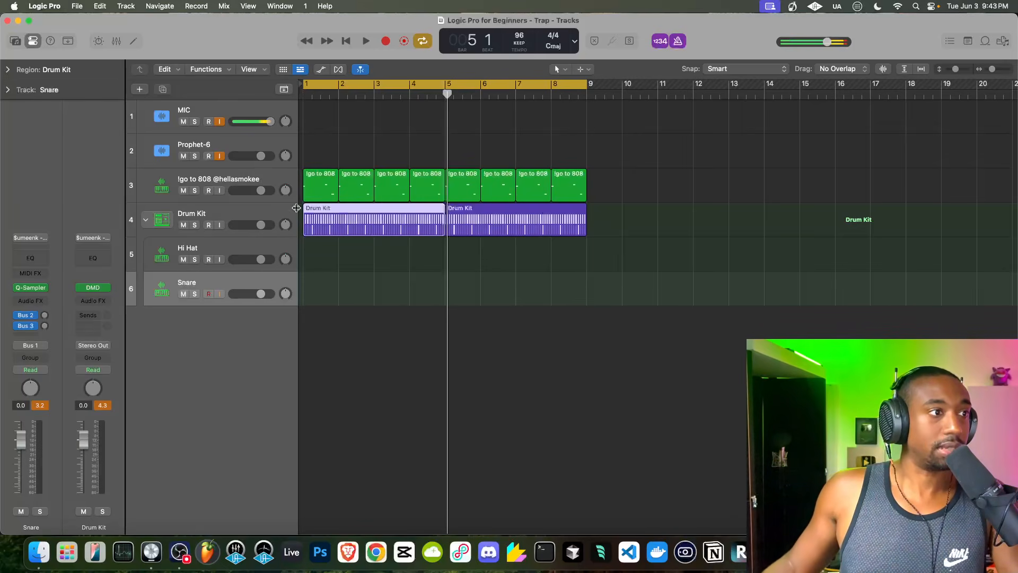
Step: Expand the Hi Hat subrows in the second Drum Kit region's pattern and limit the cycle range to bars 5 to 9
left_click(470, 213)
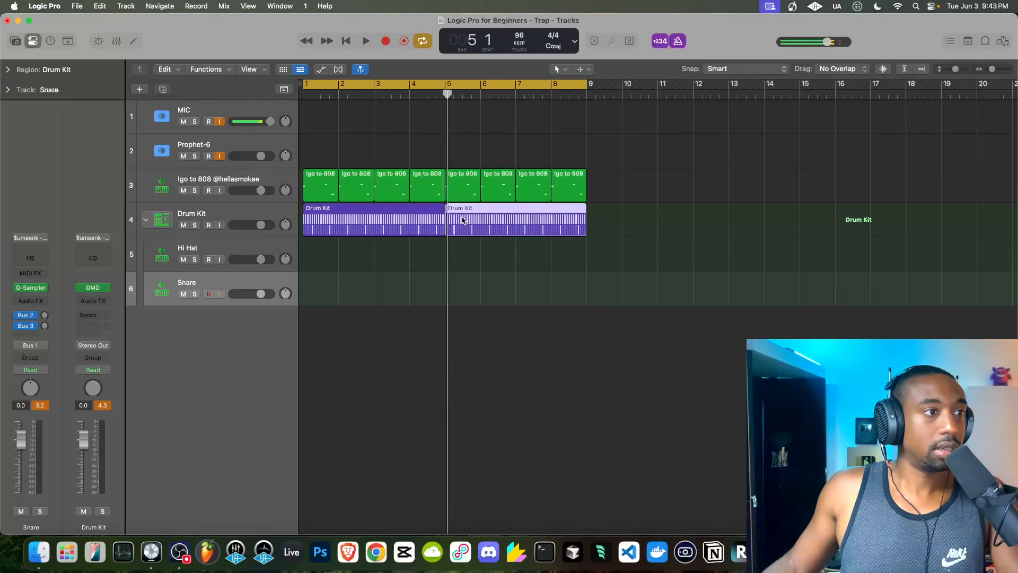
double_click(463, 220)
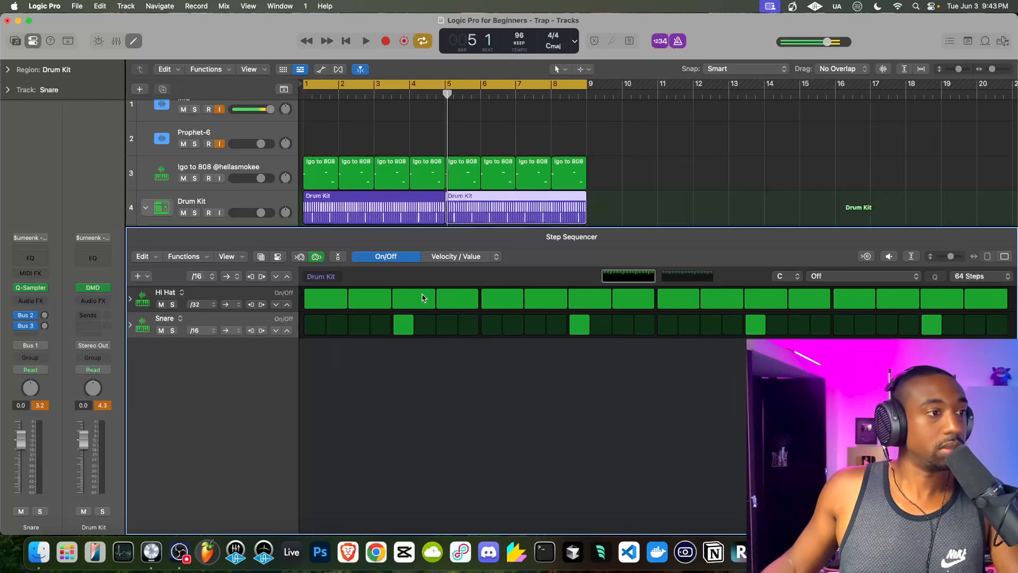
left_click(131, 299)
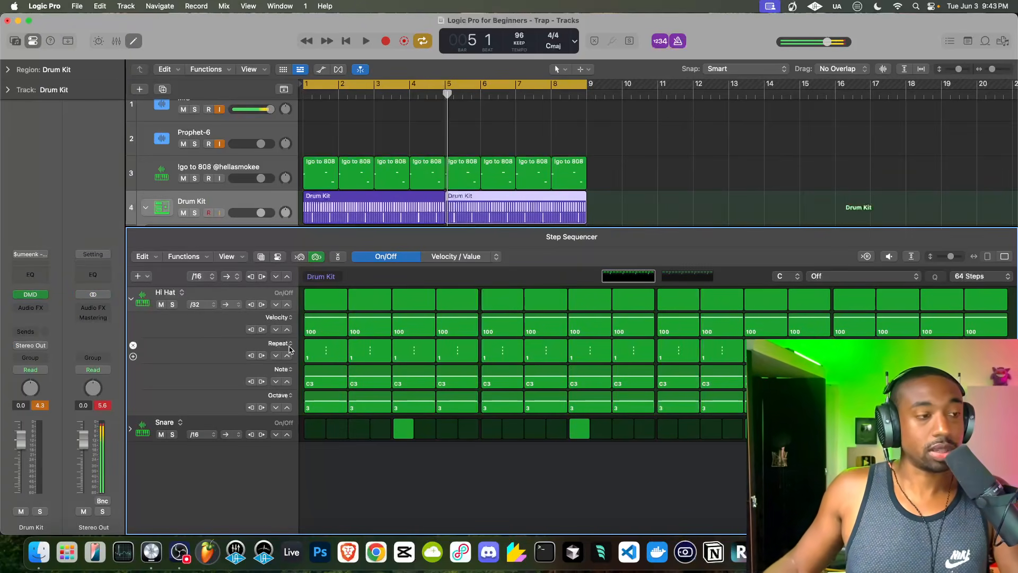
left_click_drag(311, 84, 447, 96)
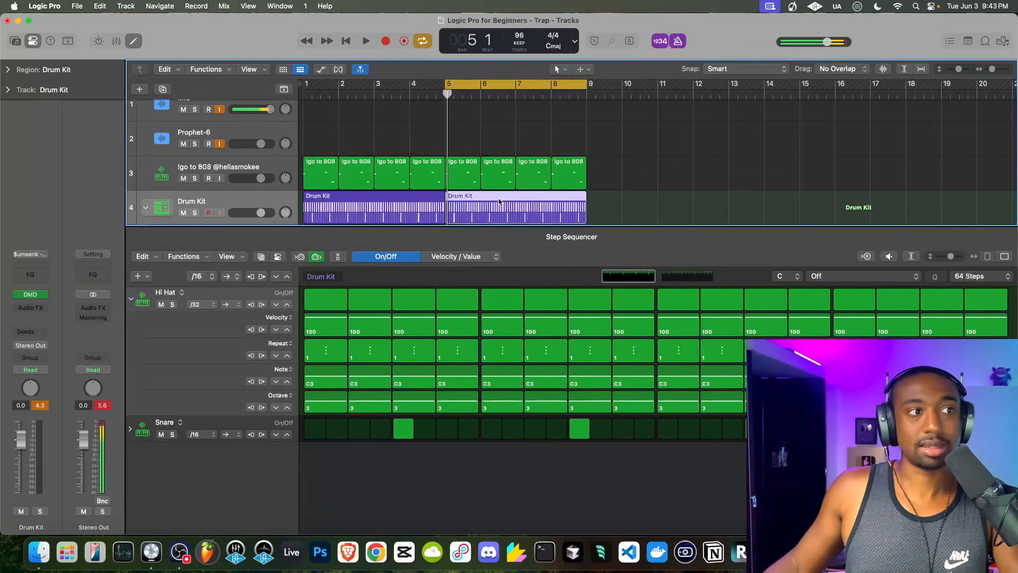
Step: Set Repeat to 4 on the fifth and sixth Hi Hat steps of the second Drum Kit region and play it back
key("space")
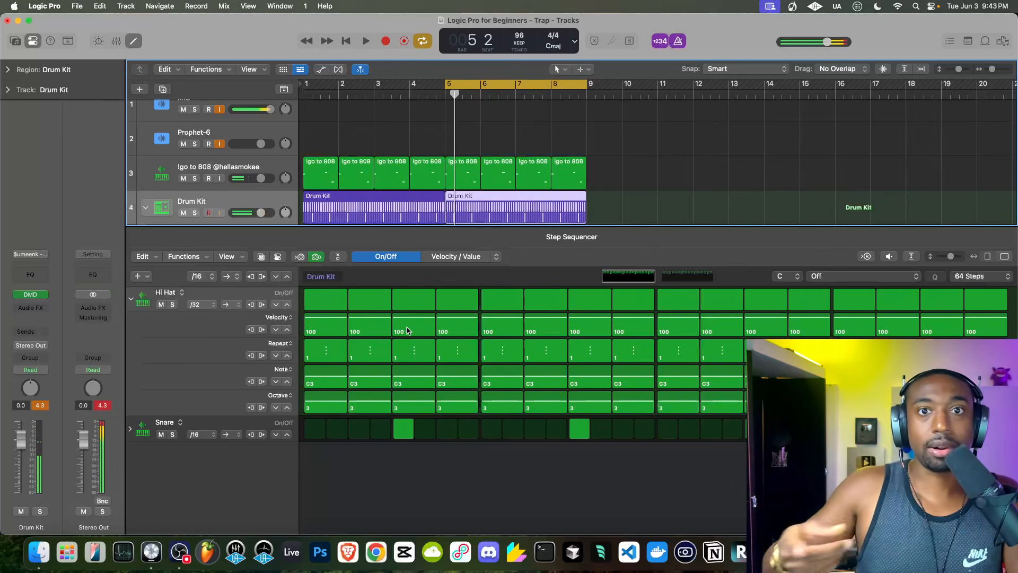
key("space")
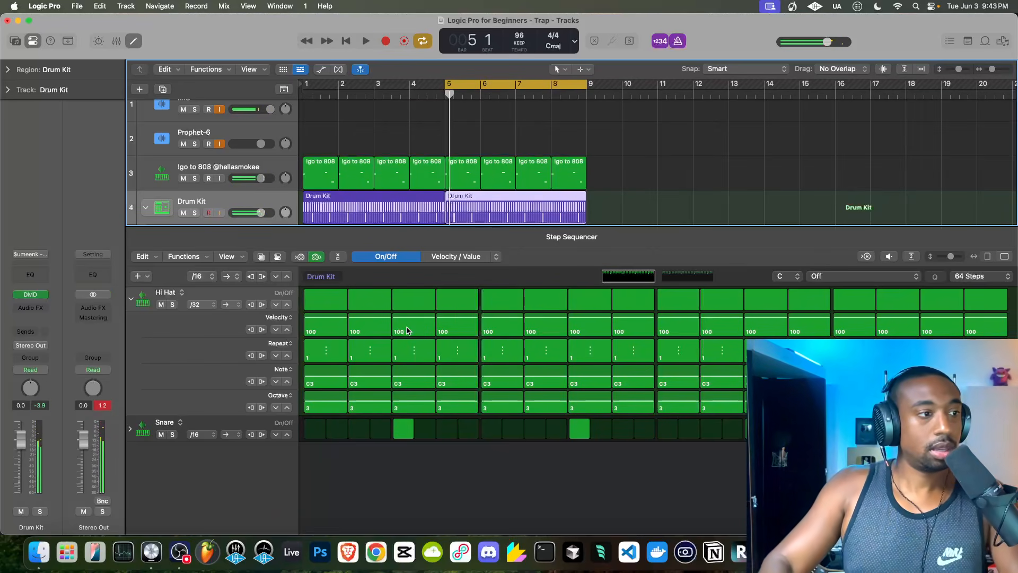
key("space")
key("space")
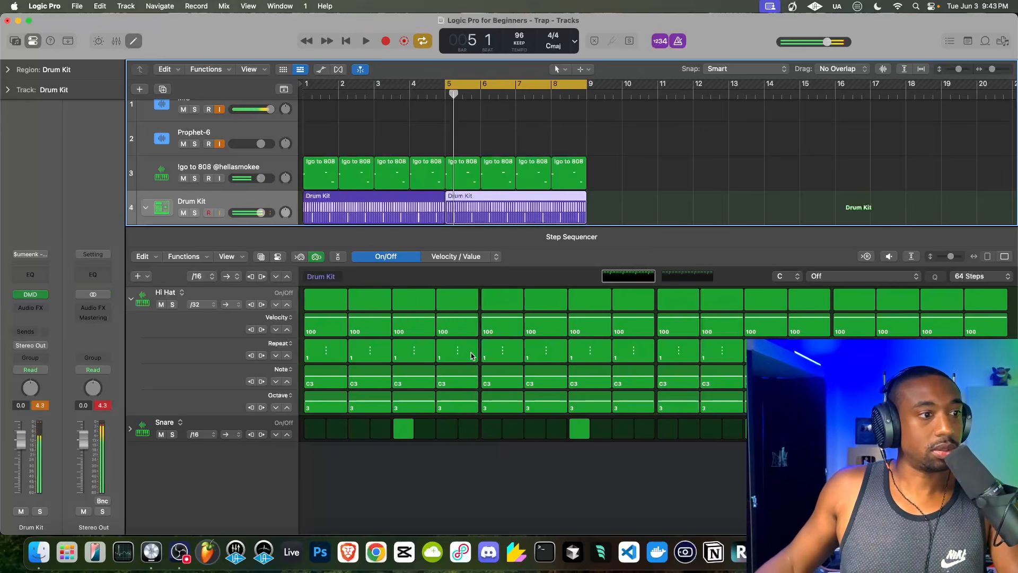
mouse_move(497, 352)
left_mouse_down()
mouse_move(503, 323)
mouse_move(546, 322)
mouse_move(586, 355)
mouse_move(625, 356)
mouse_move(596, 372)
mouse_move(631, 382)
left_mouse_up()
key("space")
key("space")
key("space")
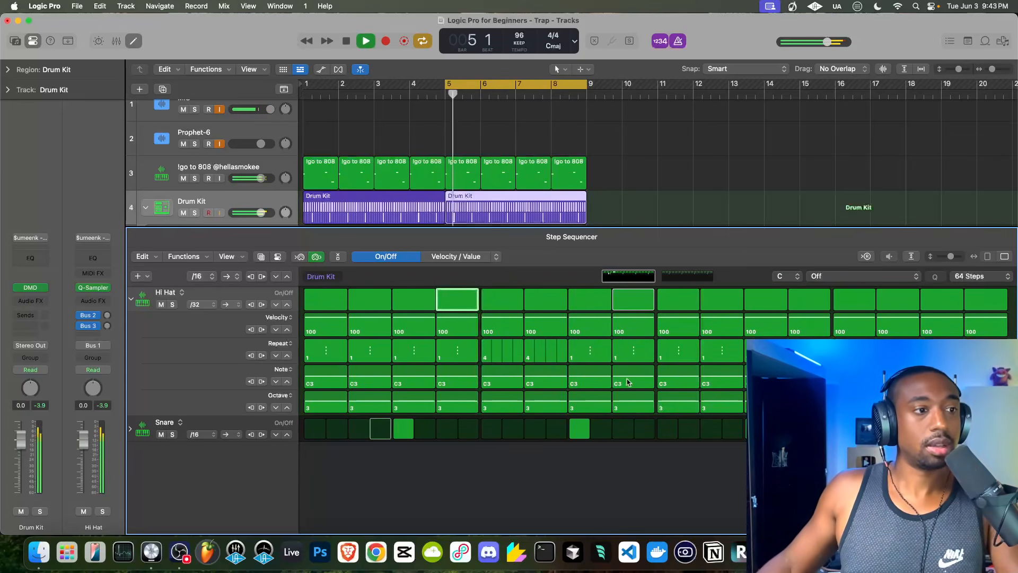
Step: Try a Repeat value of 2 on the sixth Hi Hat step and audition the pattern from the cycle start
left_click_drag(546, 351, 550, 360)
key("space")
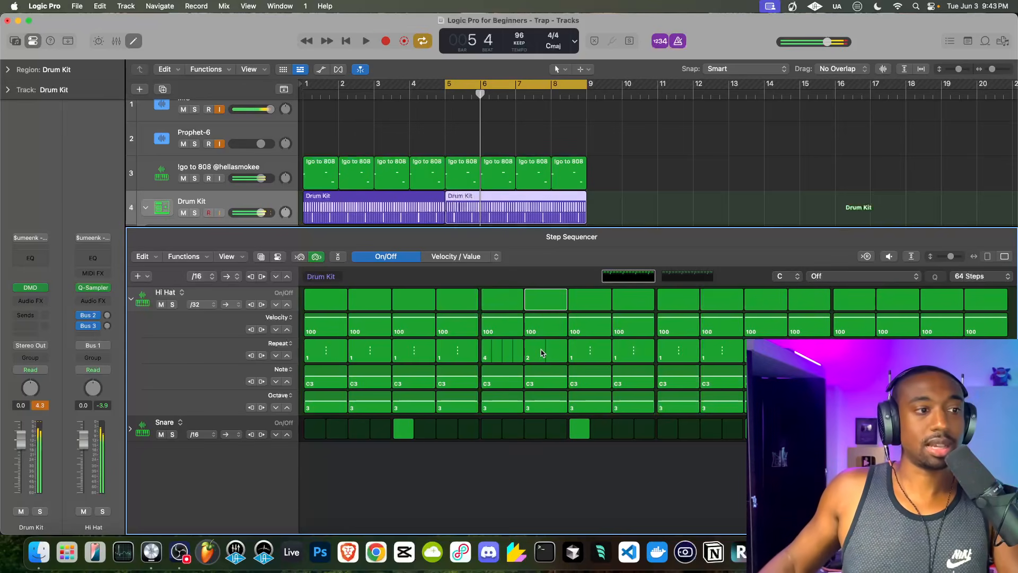
key("Return")
key("space")
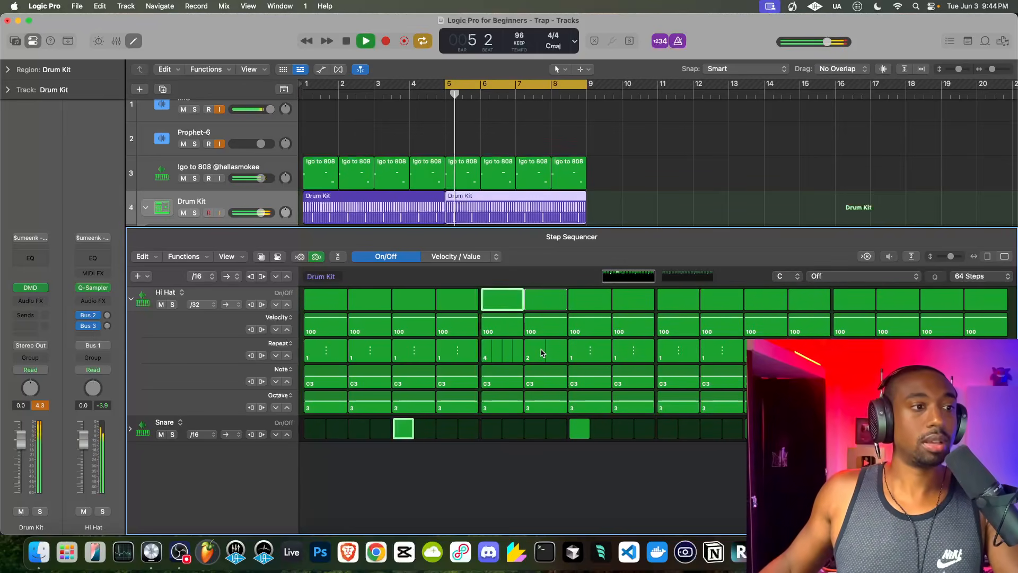
key("space")
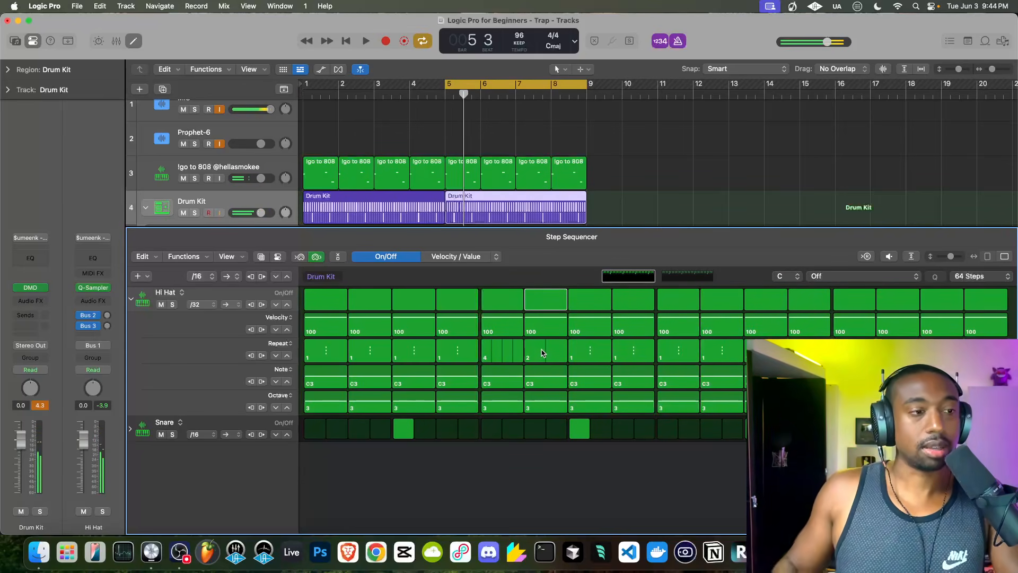
Step: Set the sixth Hi Hat step's Repeat to 4 during playback, then stop
key("space")
left_click_drag(542, 353, 547, 355)
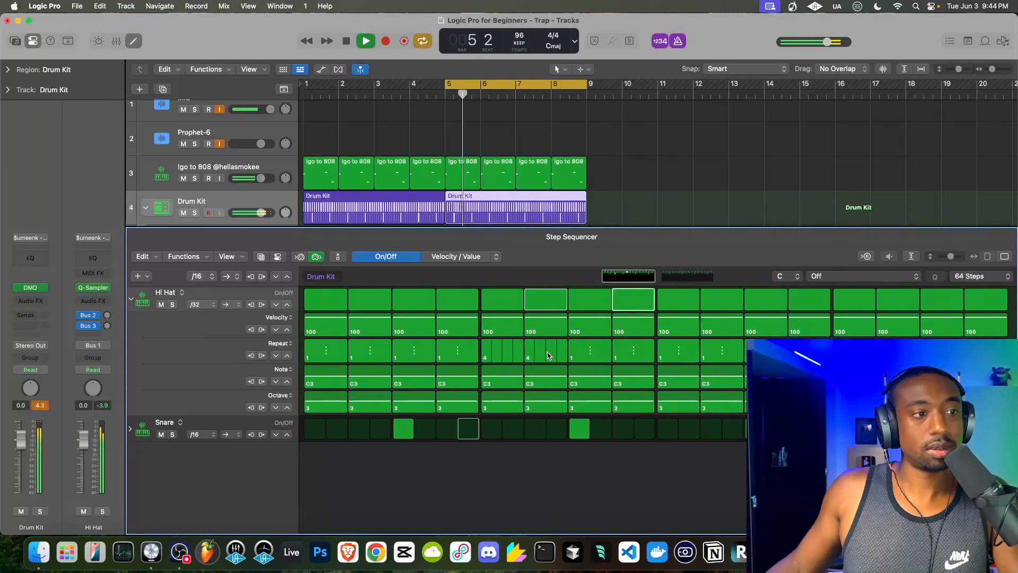
key("space")
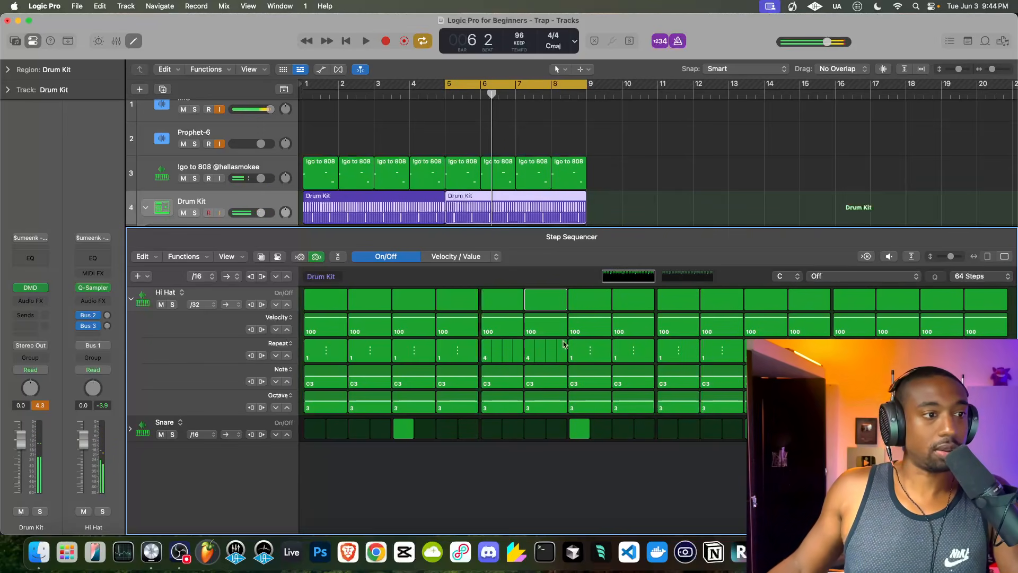
Step: Switch the Hi Hat's Note subrow to Gate, try gate values down to 11% on the sixth step, and restore it to 100%
left_click(273, 370)
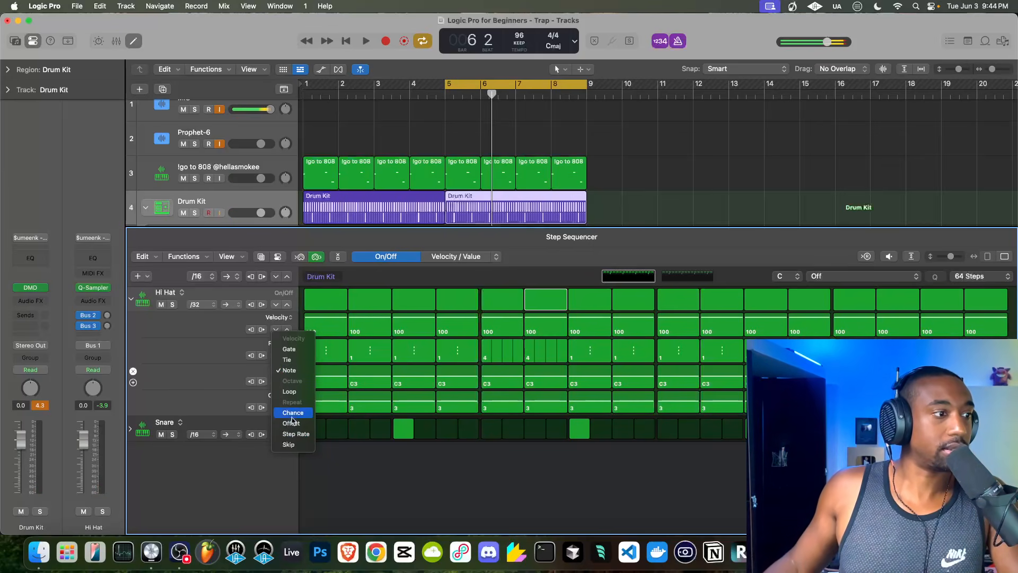
left_click(295, 351)
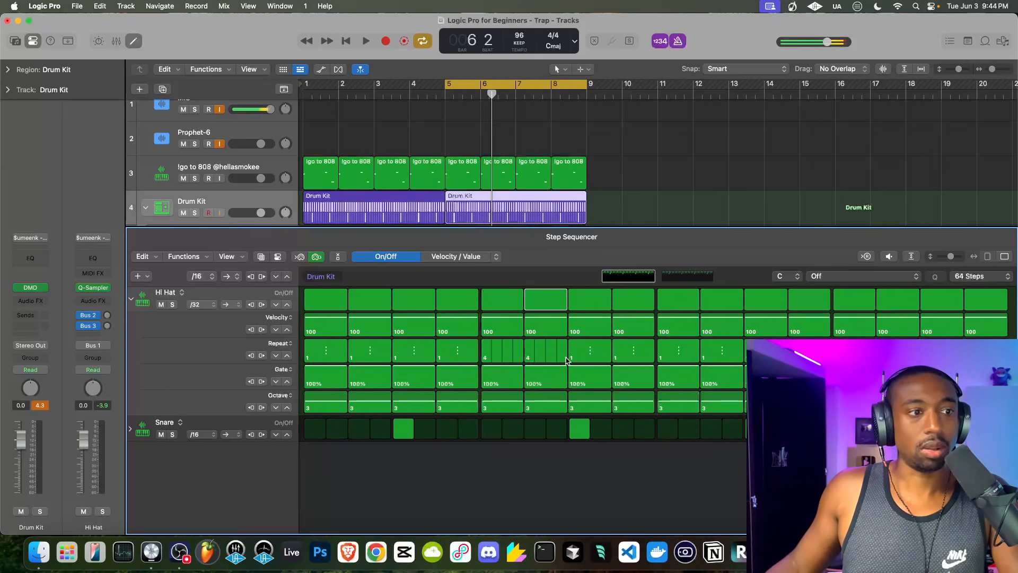
mouse_move(551, 377)
left_mouse_down()
mouse_move(501, 386)
mouse_move(542, 373)
left_mouse_up()
left_click(509, 375, "alt")
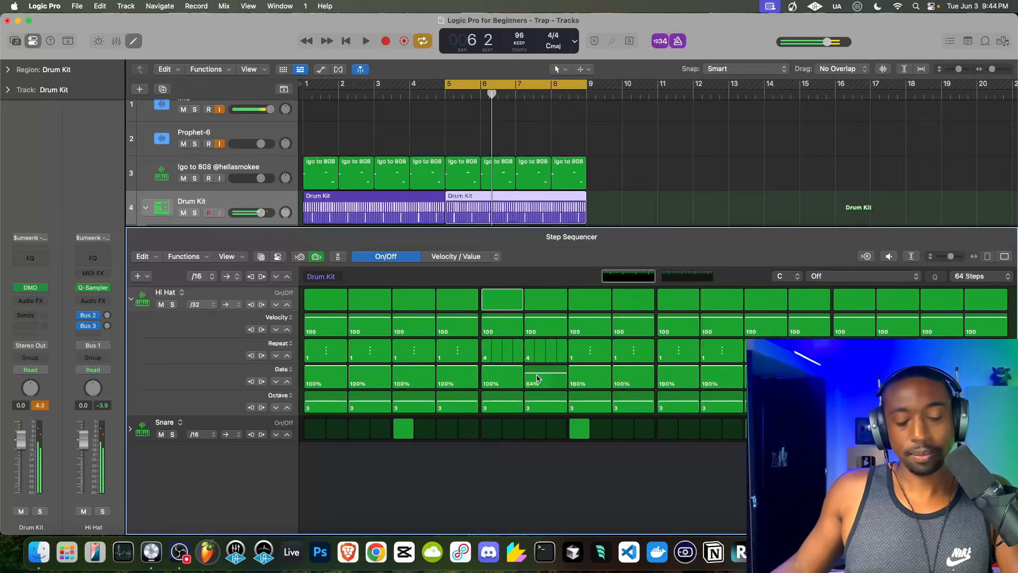
left_click_drag(556, 377, 553, 380)
key("space")
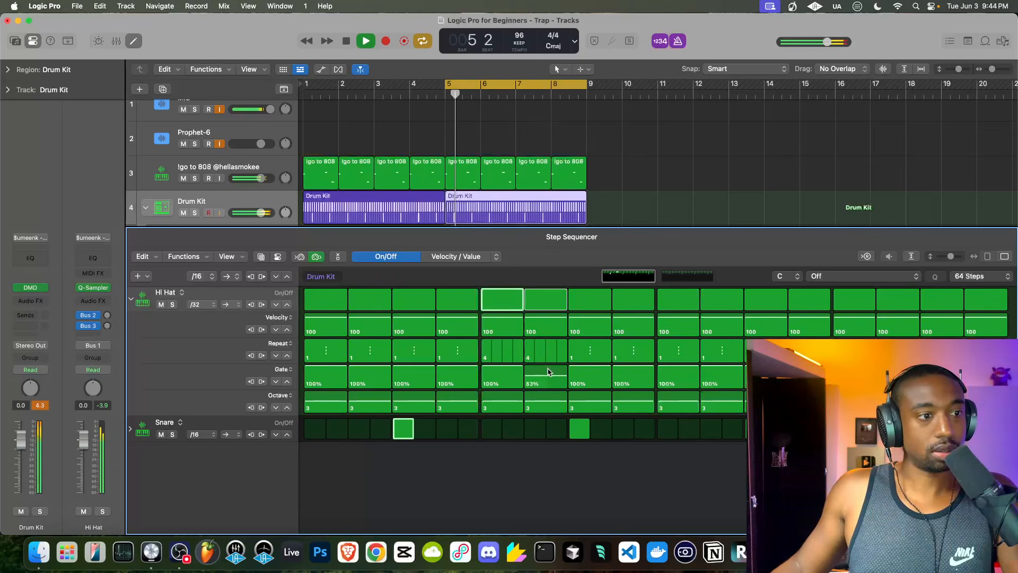
left_click_drag(549, 372, 546, 390)
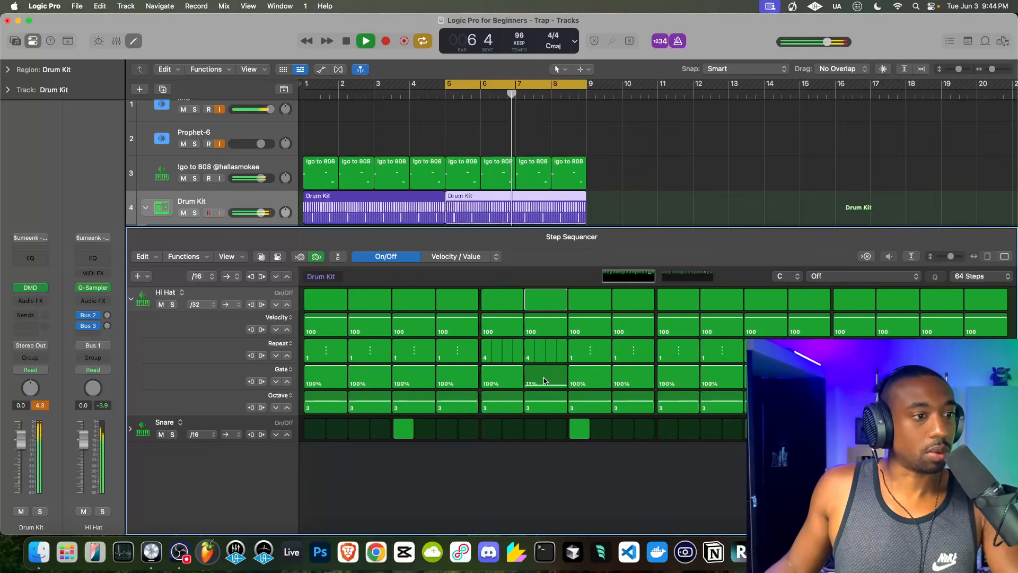
key("space")
left_click_drag(544, 381, 544, 356)
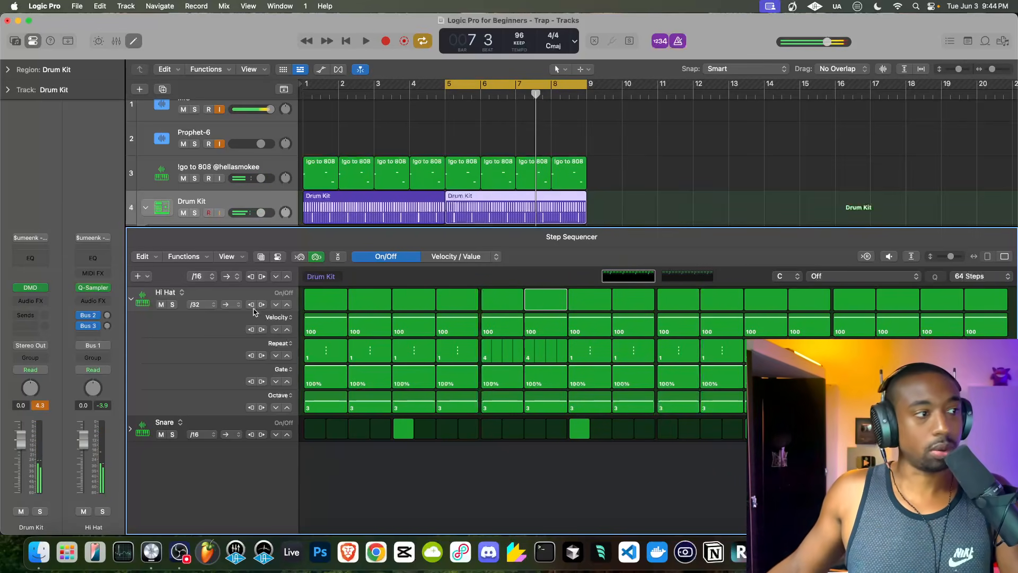
Step: Collapse the Hi Hat subrows, play the second Drum Kit region's pattern, then expand the subrows again
left_click(131, 298)
key("Return")
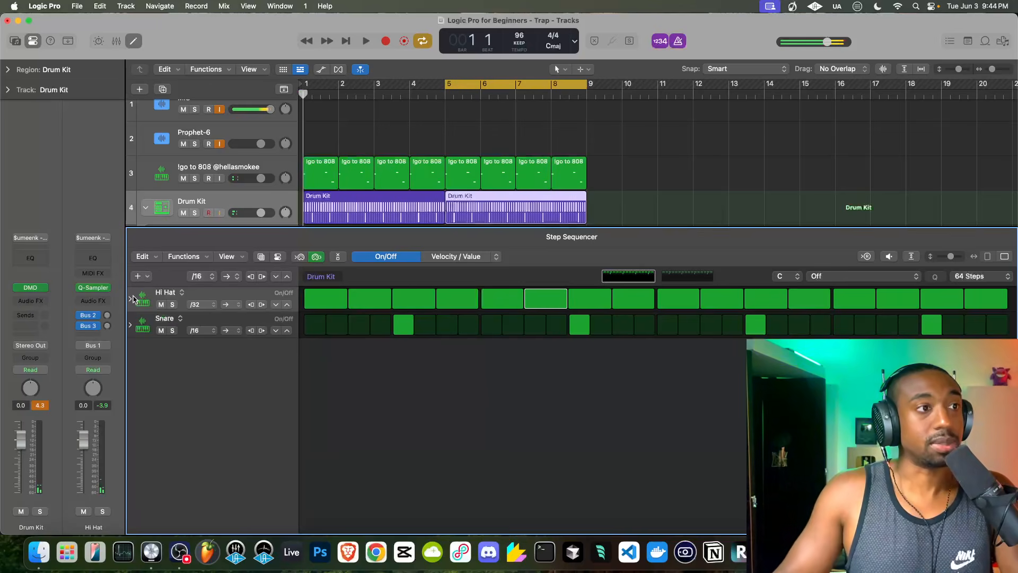
key("space")
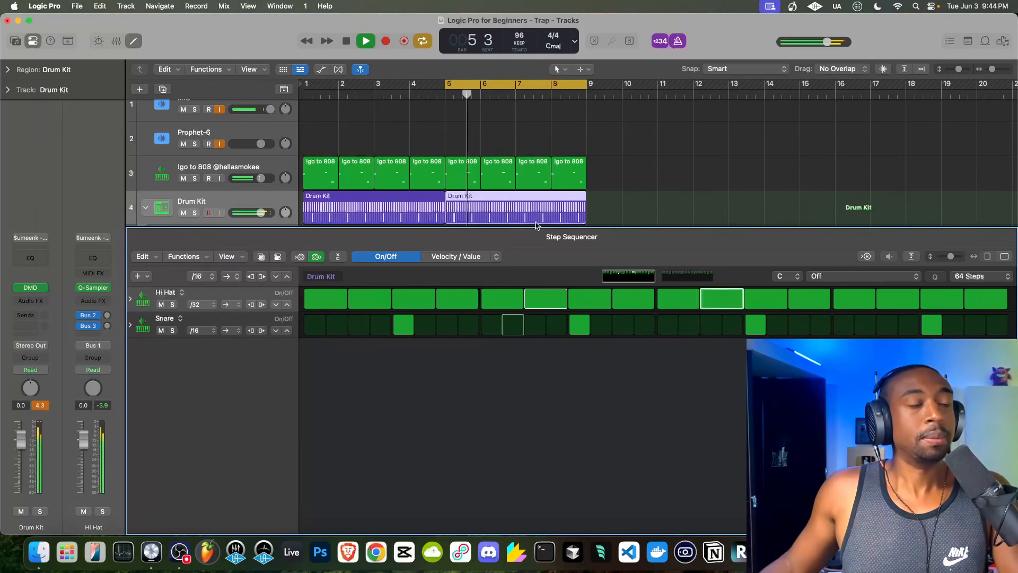
key("space")
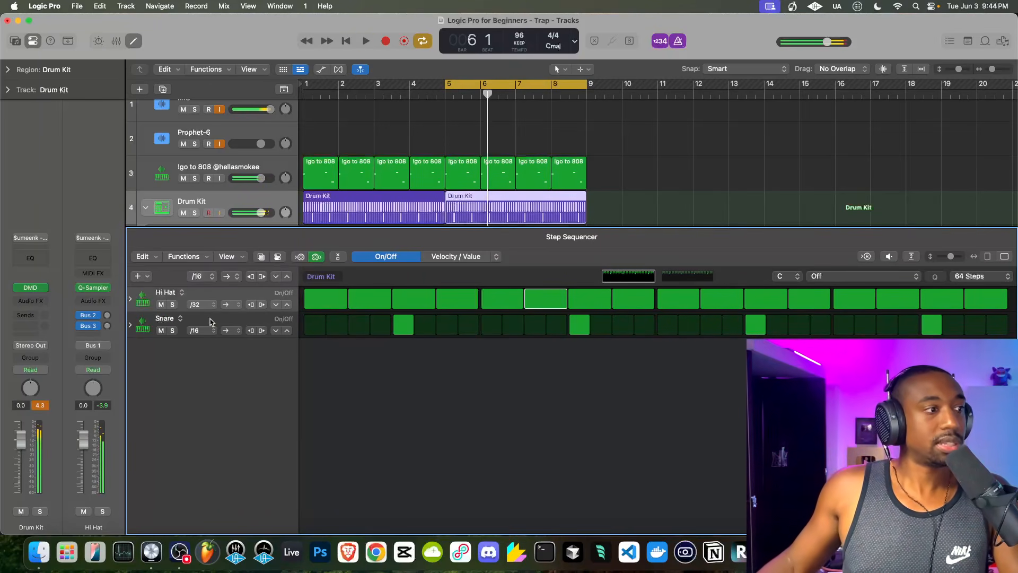
left_click(130, 299)
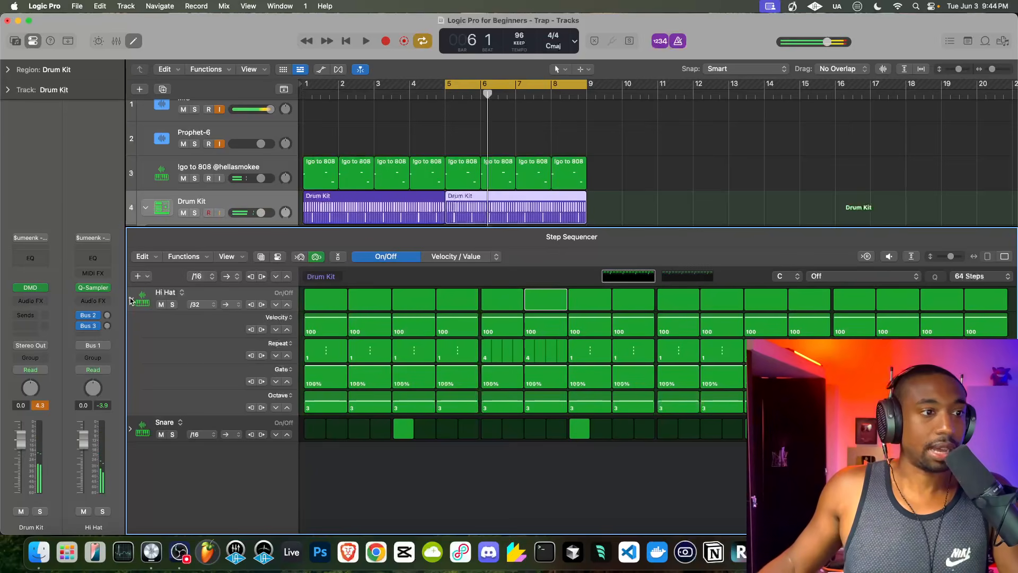
Step: Select the first Drum Kit region and extend the cycle range to cover bars 1 to 9
left_click(385, 211)
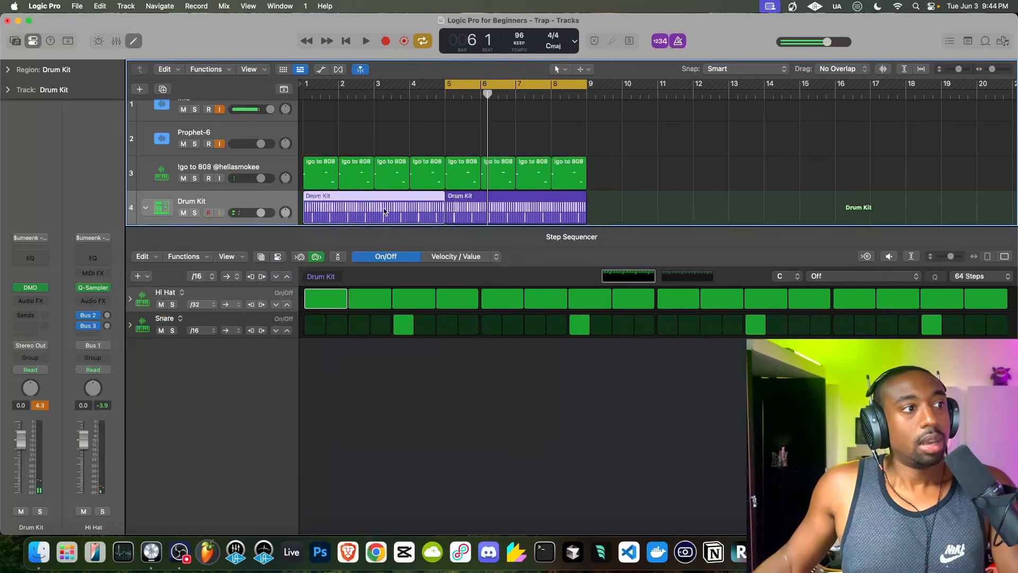
left_click_drag(450, 84, 306, 84)
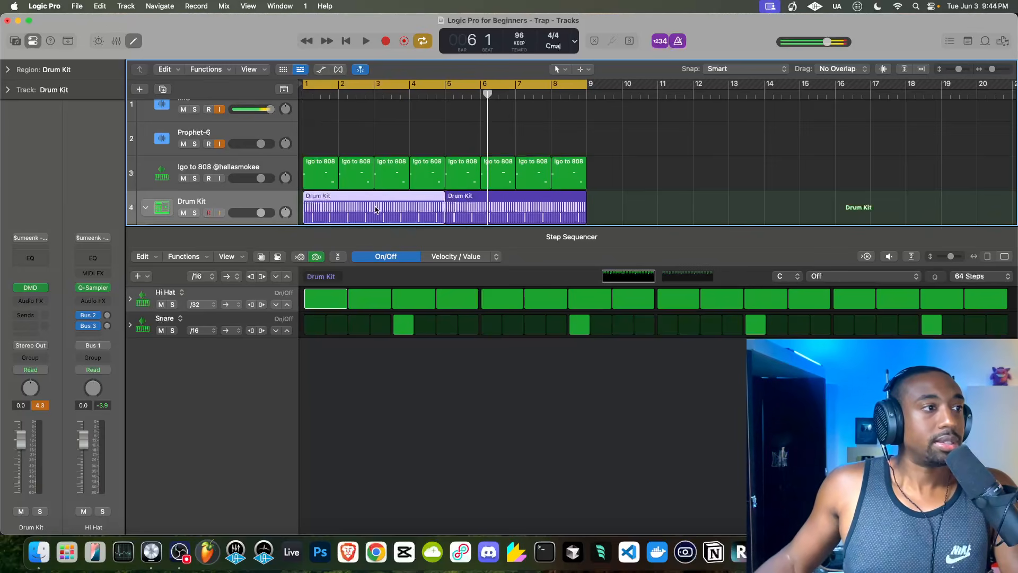
key("space")
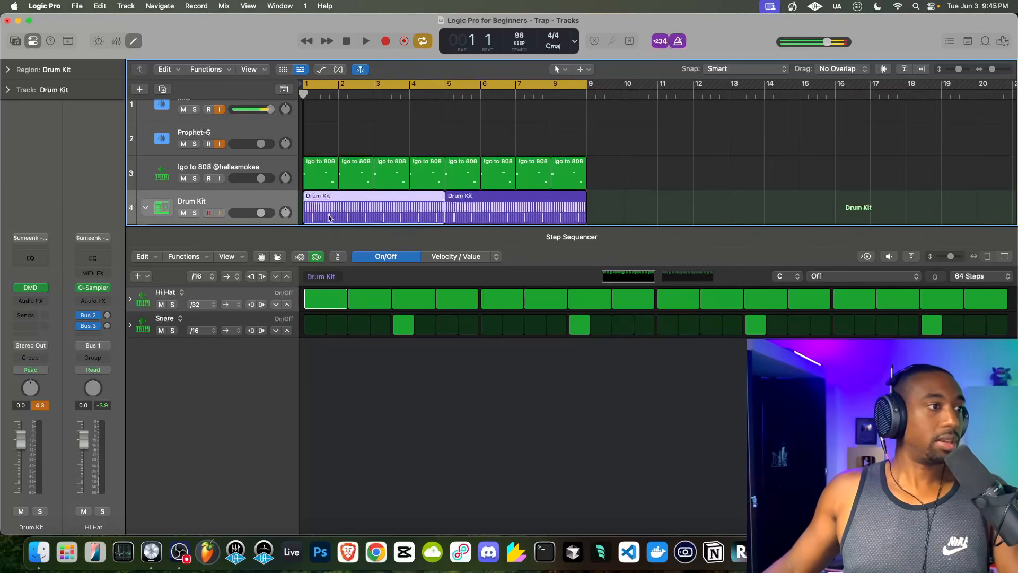
Step: Expand the first region's Hi Hat subrows, switch Note to Offset, set all steps to 4%, and play it back
left_click(128, 301)
left_click(130, 299)
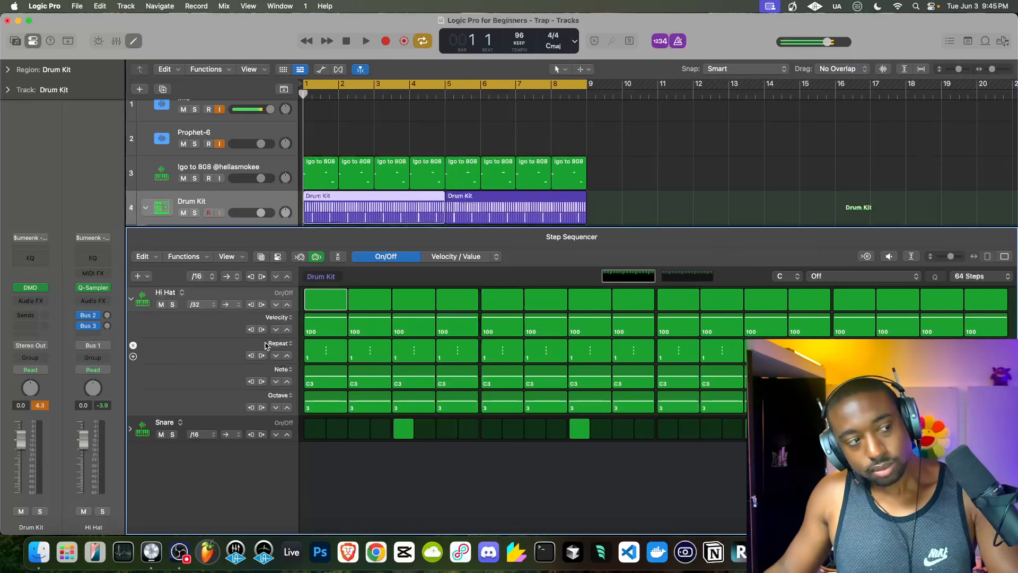
left_click(280, 370)
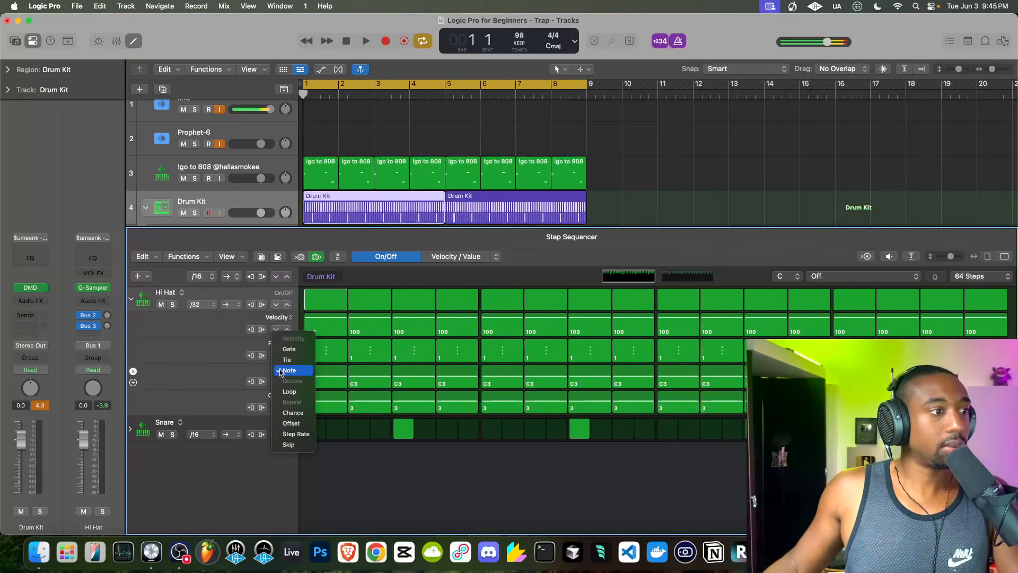
left_click(289, 424)
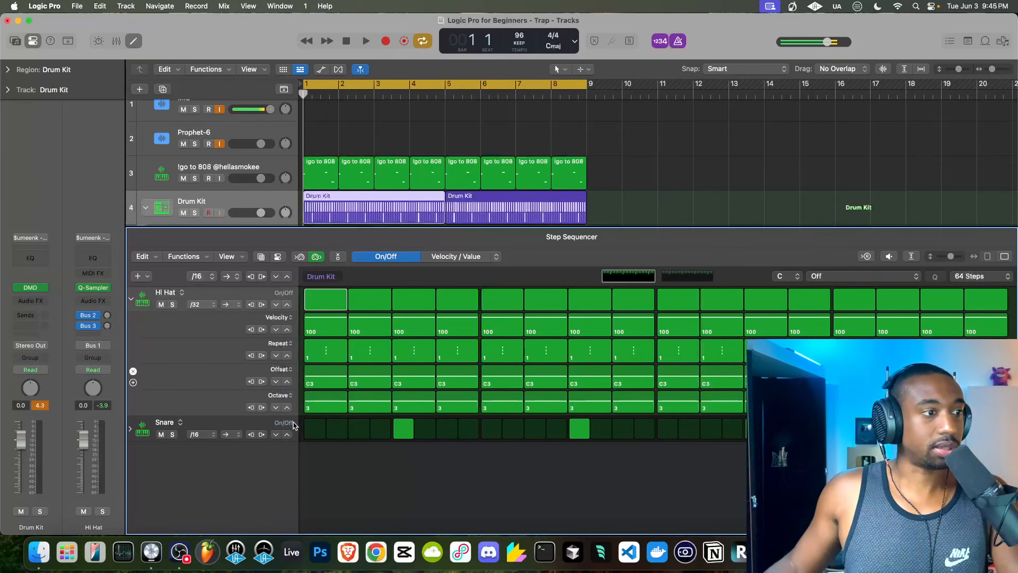
left_click(287, 382)
left_click(287, 381)
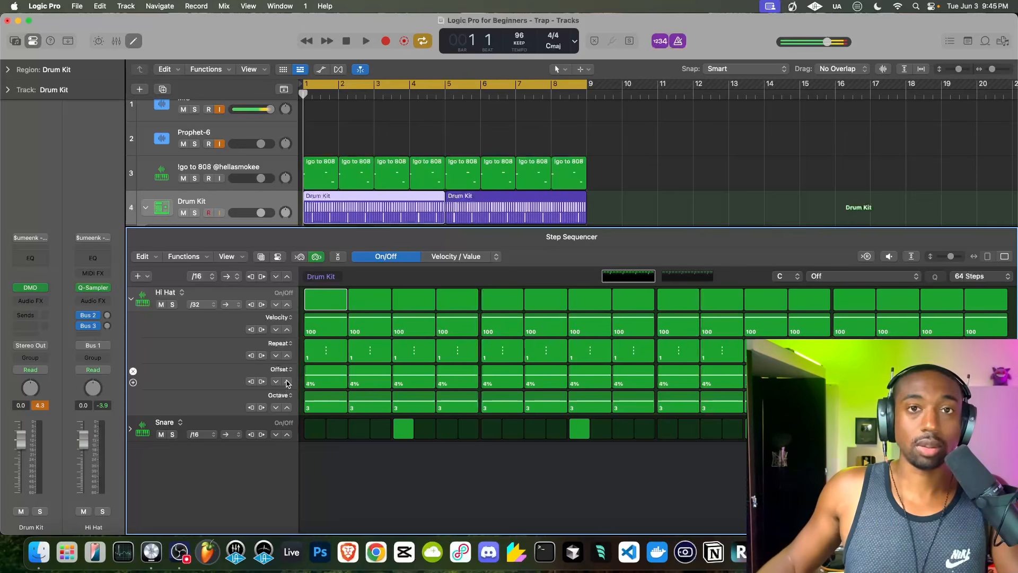
left_click(287, 382)
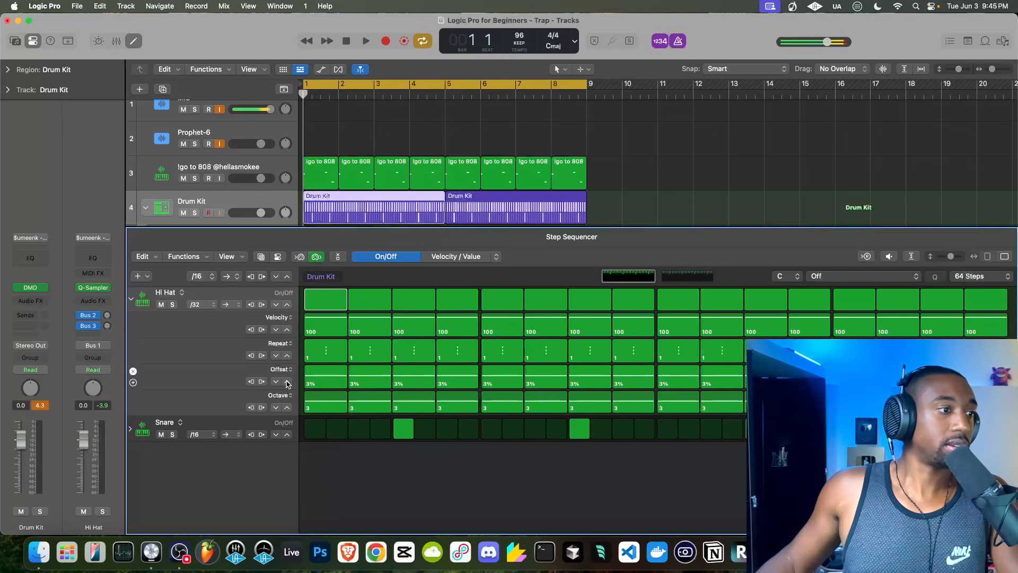
left_click(287, 382)
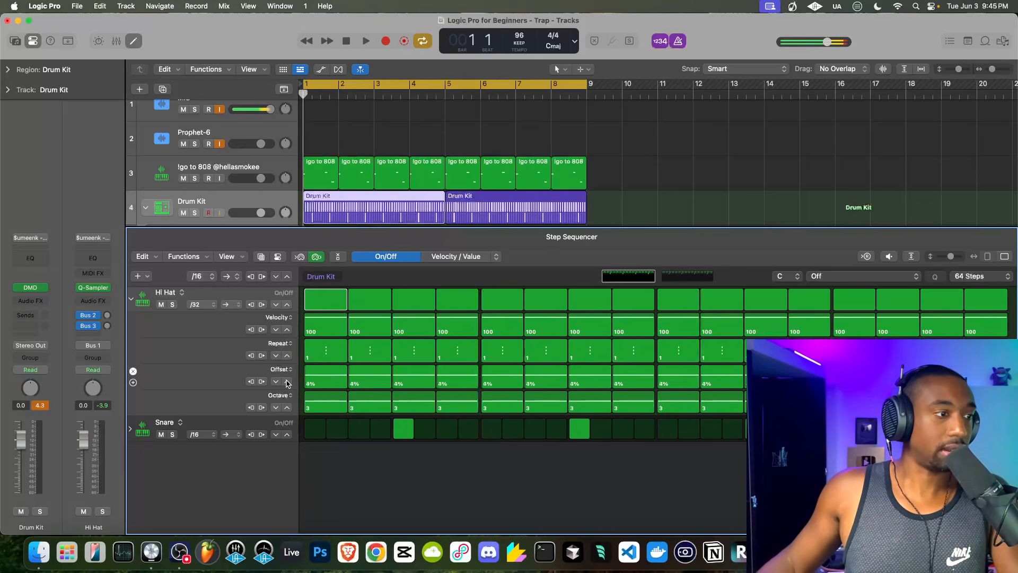
key("space")
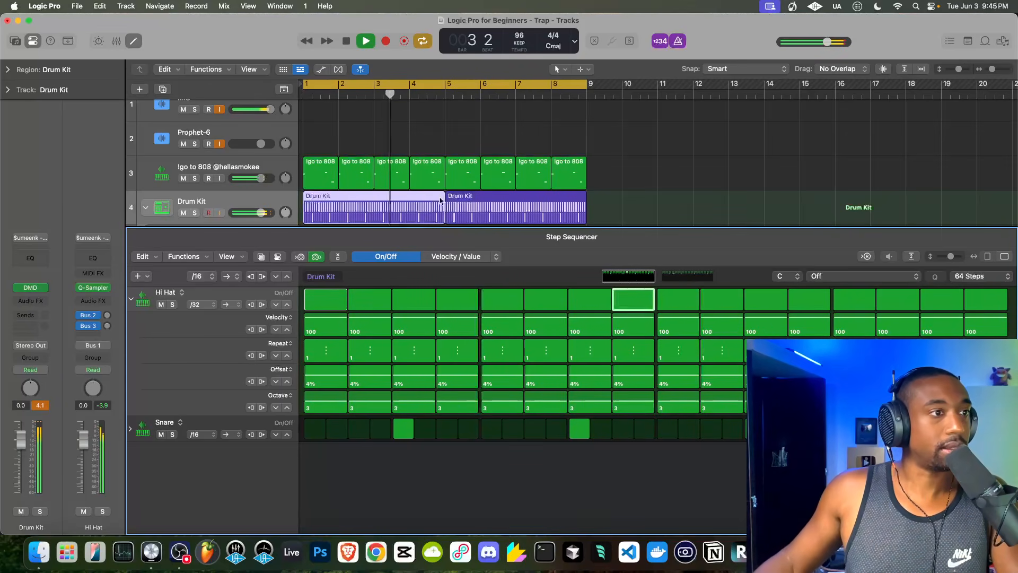
key("space")
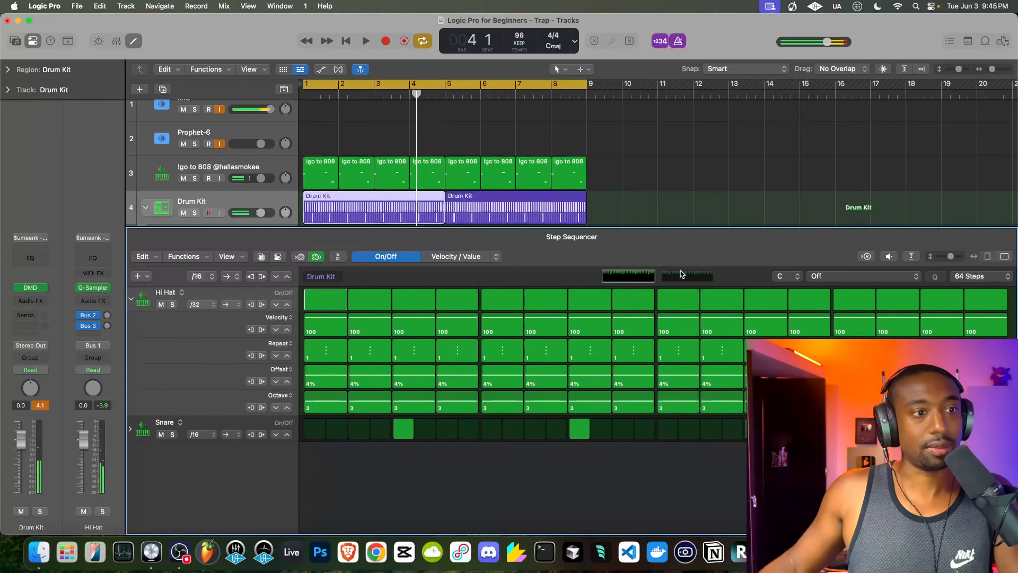
Step: Switch the Hi Hat's Gate subrow to Offset in the second Drum Kit region, set all steps to 4%, and return the playhead to bar 1
left_click(482, 213)
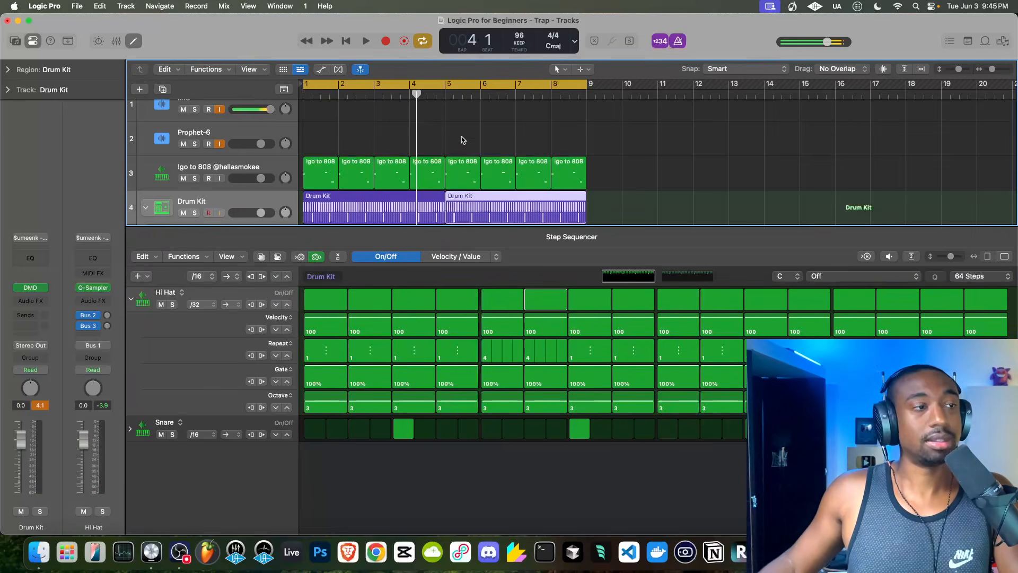
left_click(445, 94)
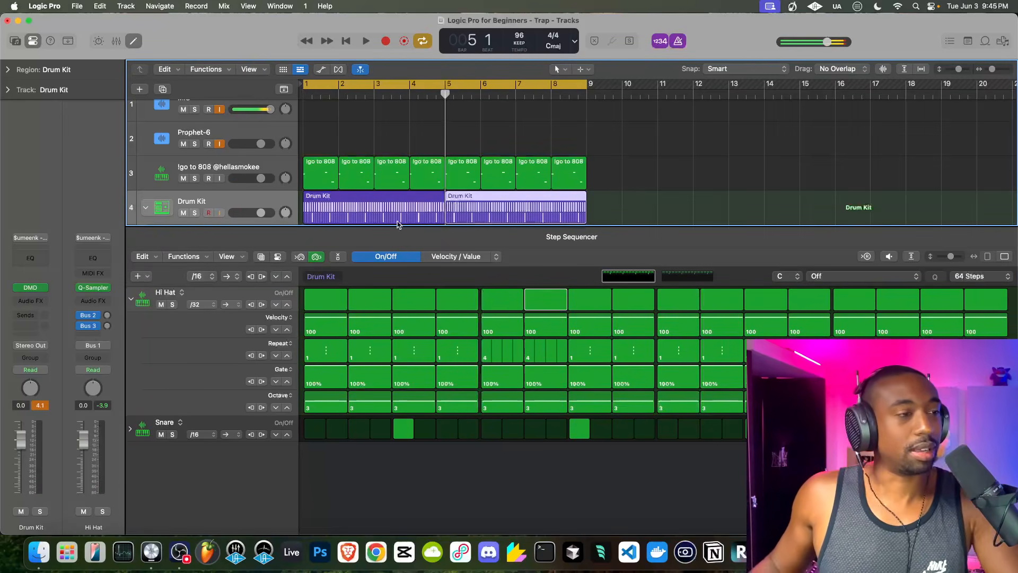
left_click(283, 373)
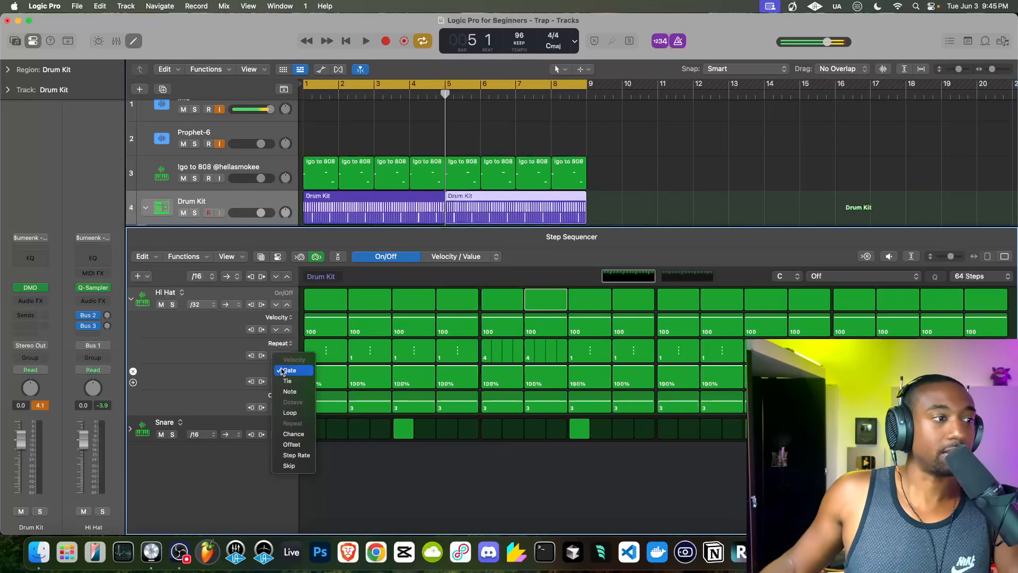
left_click(291, 446)
left_click(287, 381)
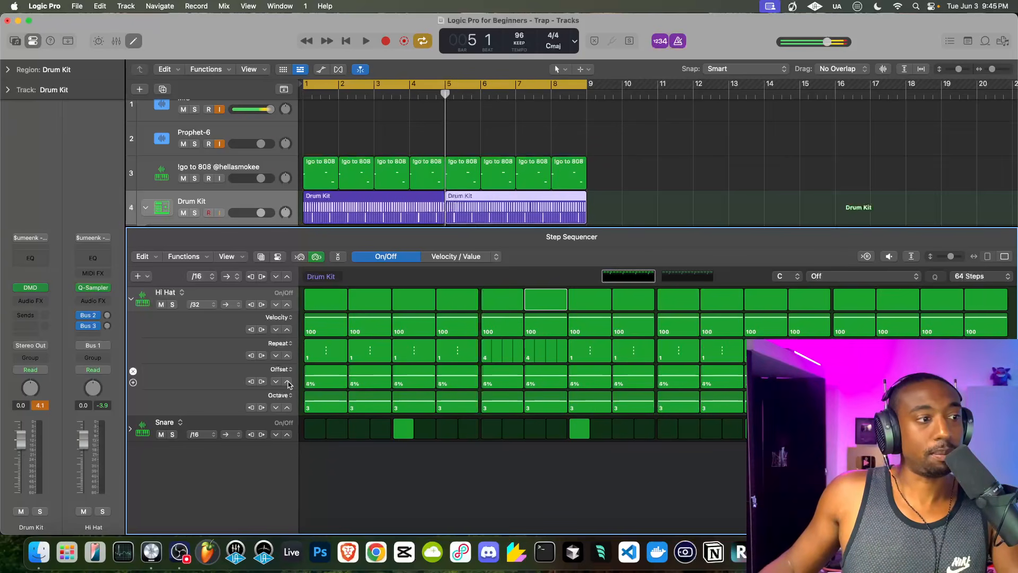
key("Return")
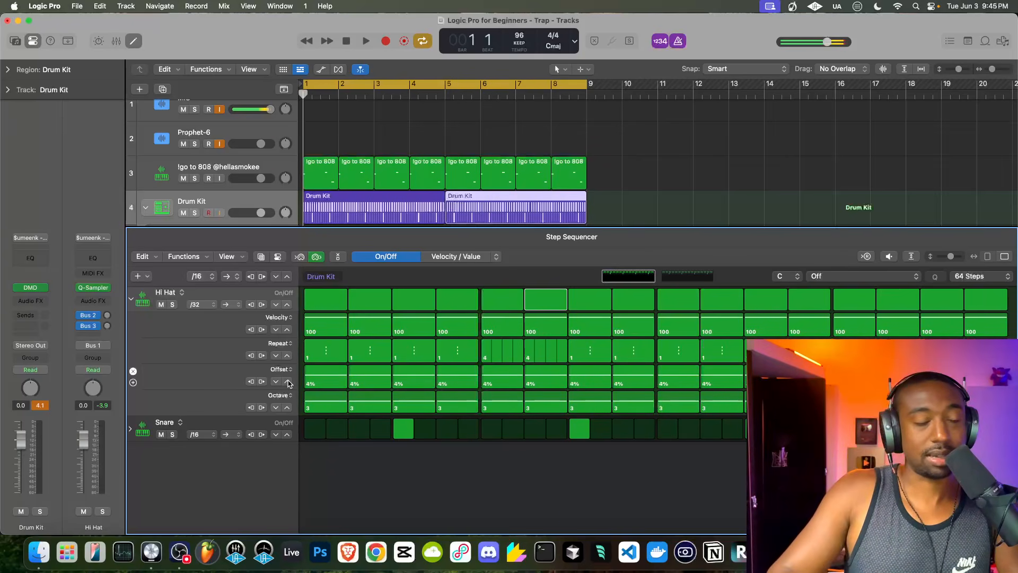
Step: Play the beat briefly and compare the first and second Drum Kit regions in the Step Sequencer
key("space")
key("space")
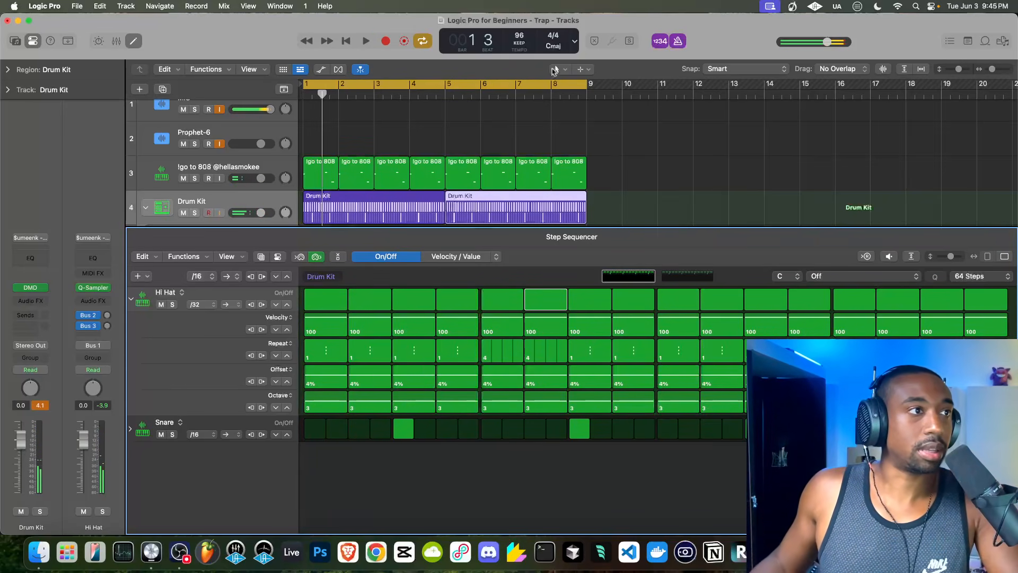
left_click(386, 205)
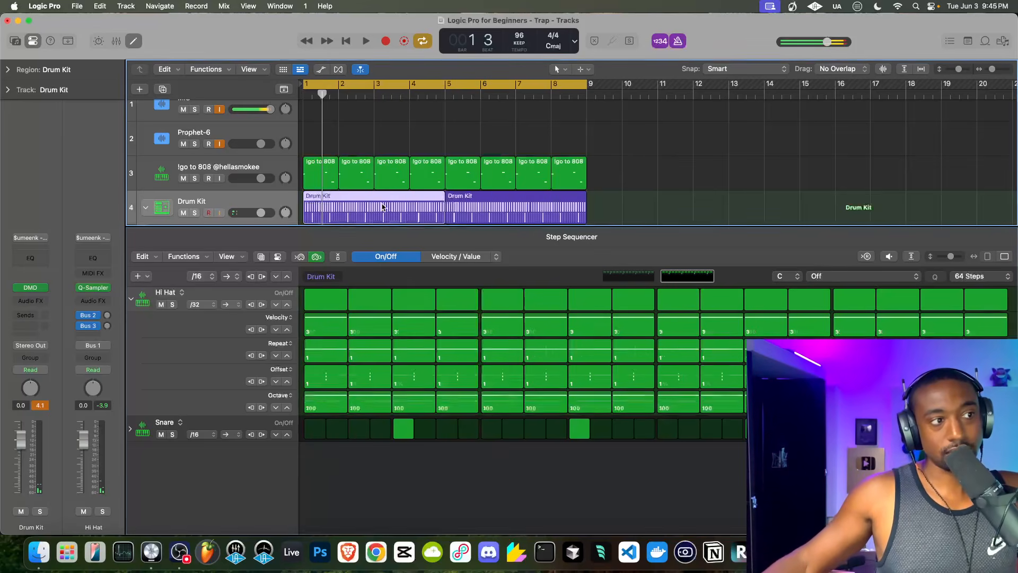
left_click(484, 207)
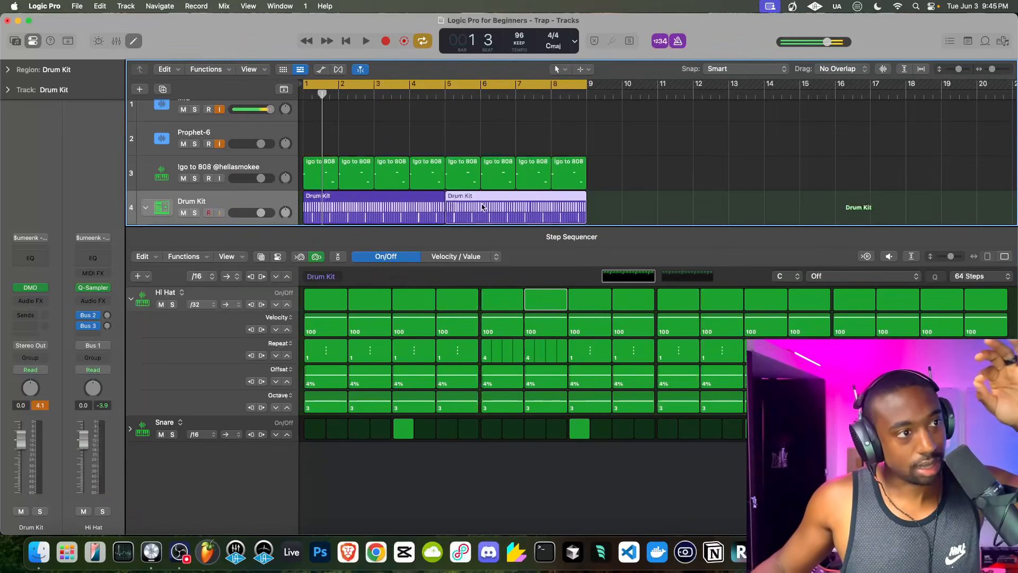
Step: Deselect all regions, start playback, and clear the workspace by closing the editor pane and collapsing the Drum Kit track stack
left_click(426, 123)
key("space")
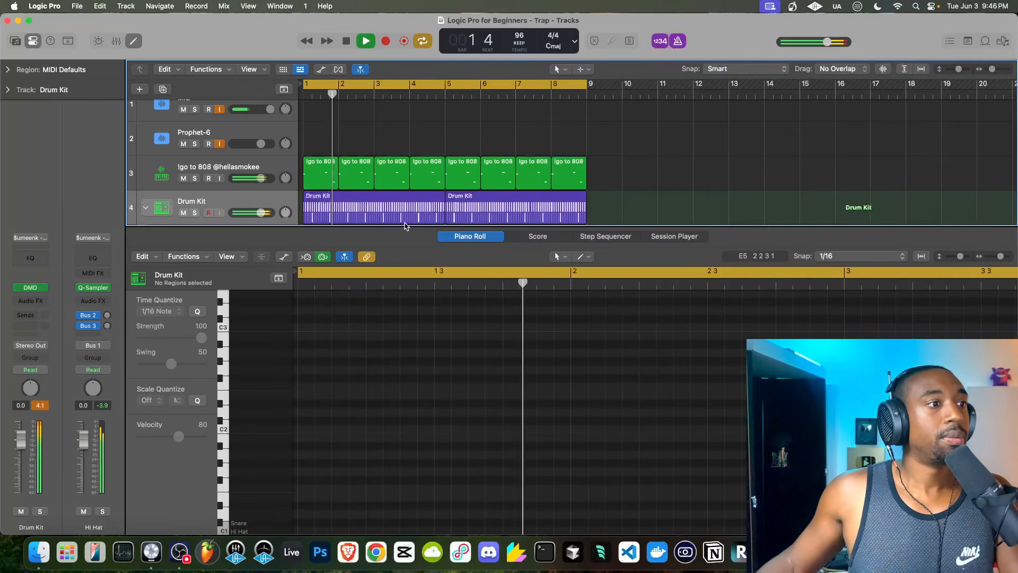
left_click_drag(403, 226, 364, 522)
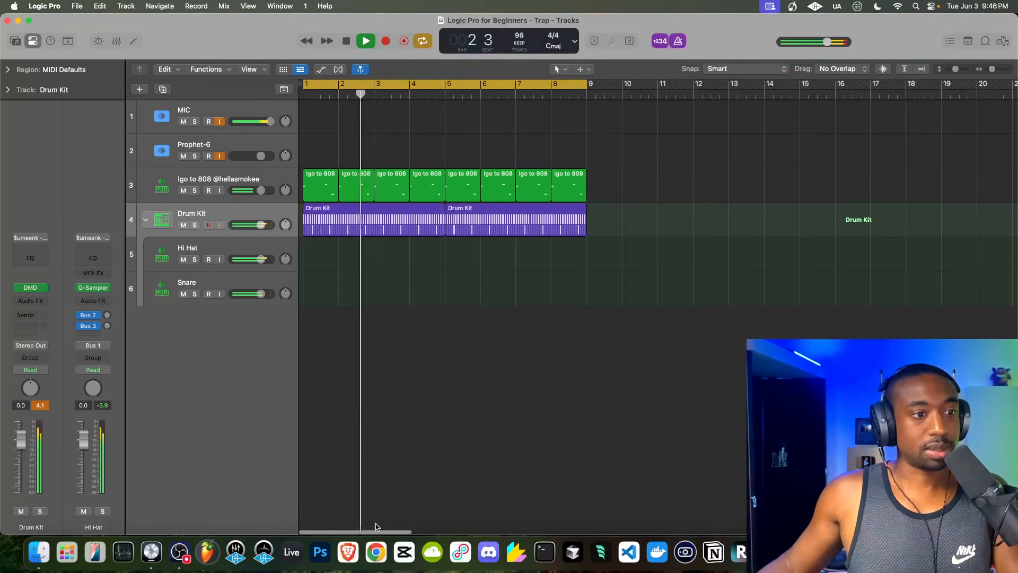
left_click(146, 220)
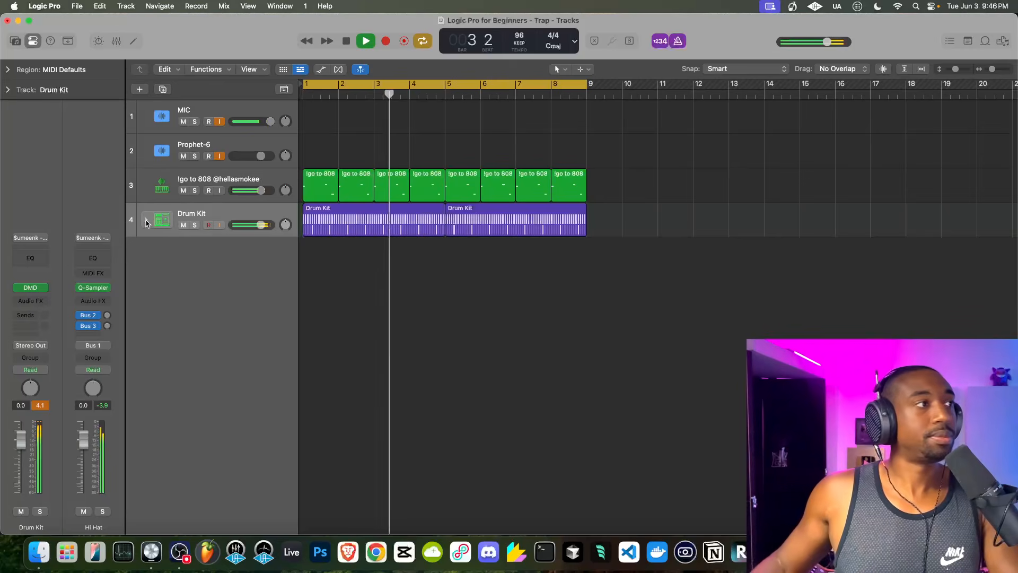
Step: Turn the MIC track's input monitoring off and back on while the beat plays
left_click(219, 122)
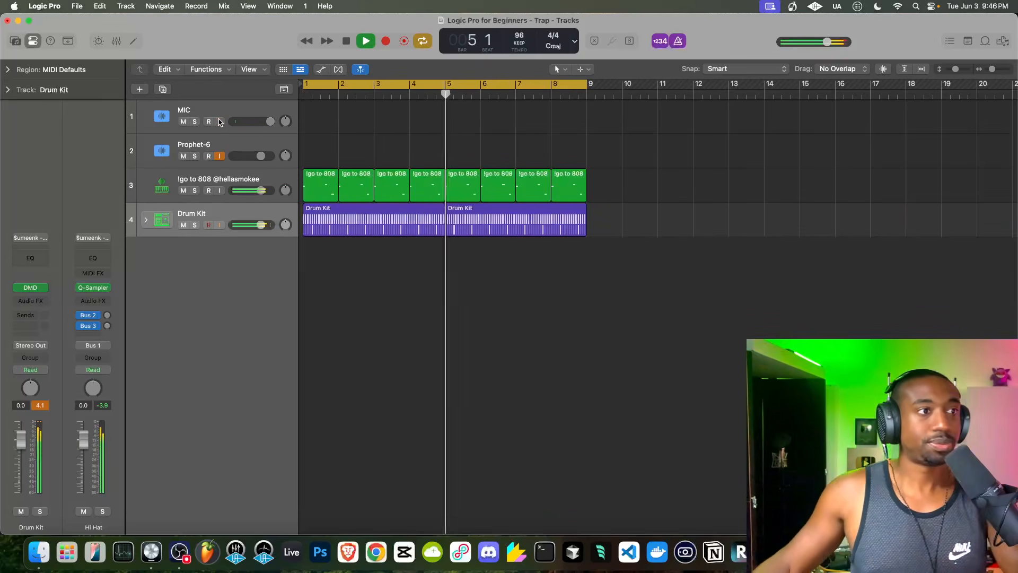
left_click(219, 122)
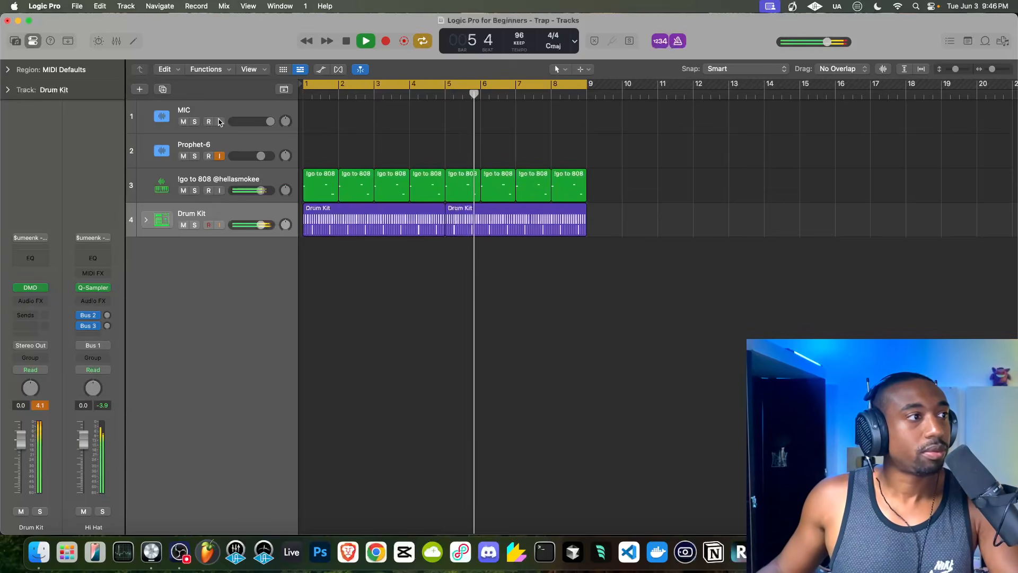
Step: Select the Drum Kit track, stop playback, and insert a Compressor as its audio effect
left_click(221, 214)
key("space")
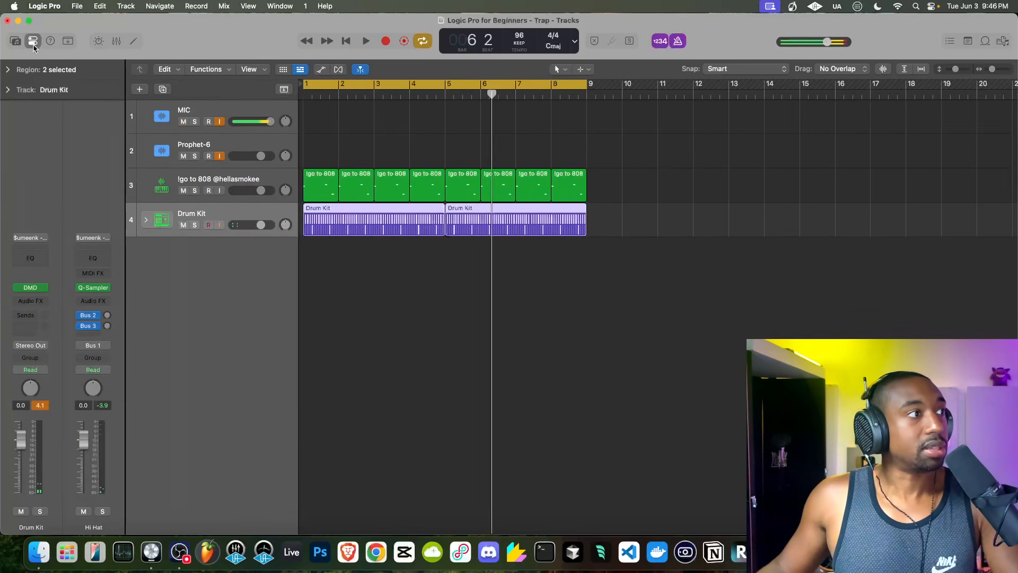
left_click(32, 301)
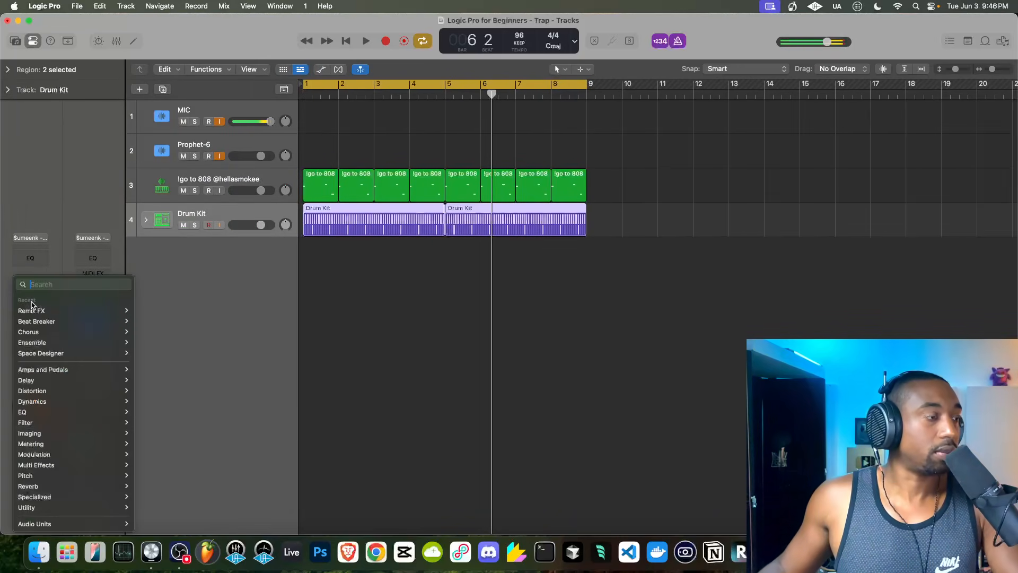
left_click(228, 287)
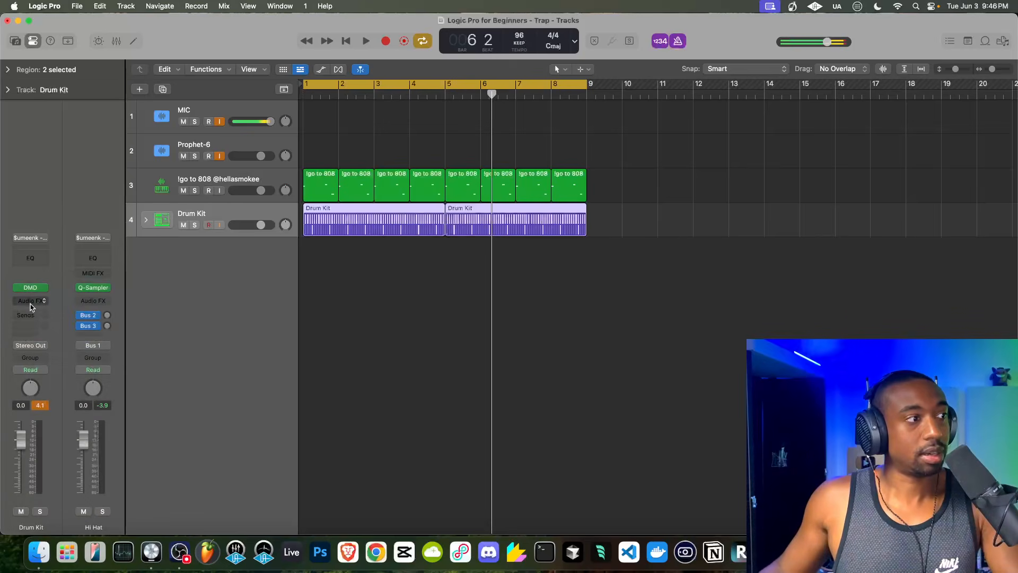
left_click(34, 303)
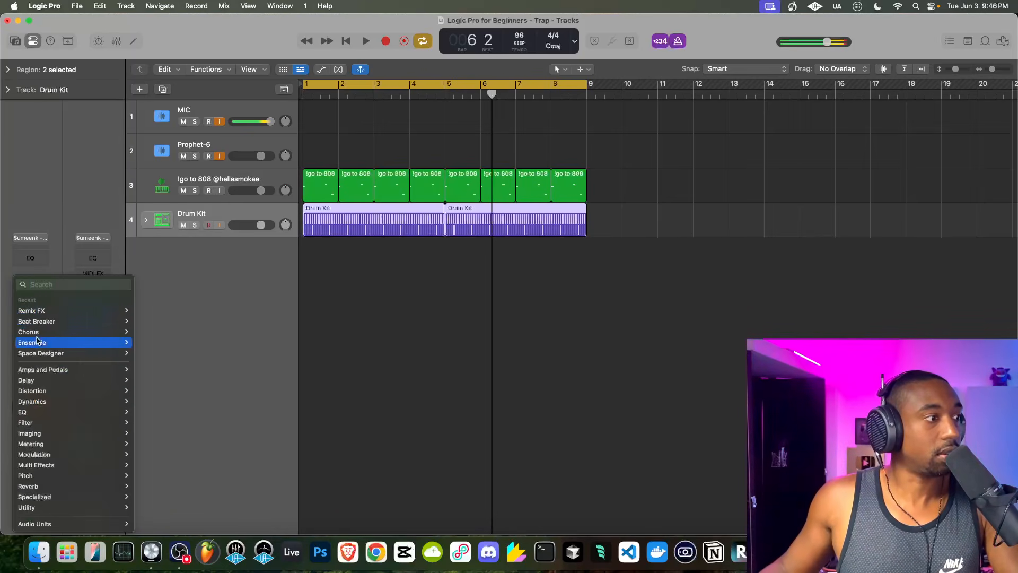
mouse_move(43, 394)
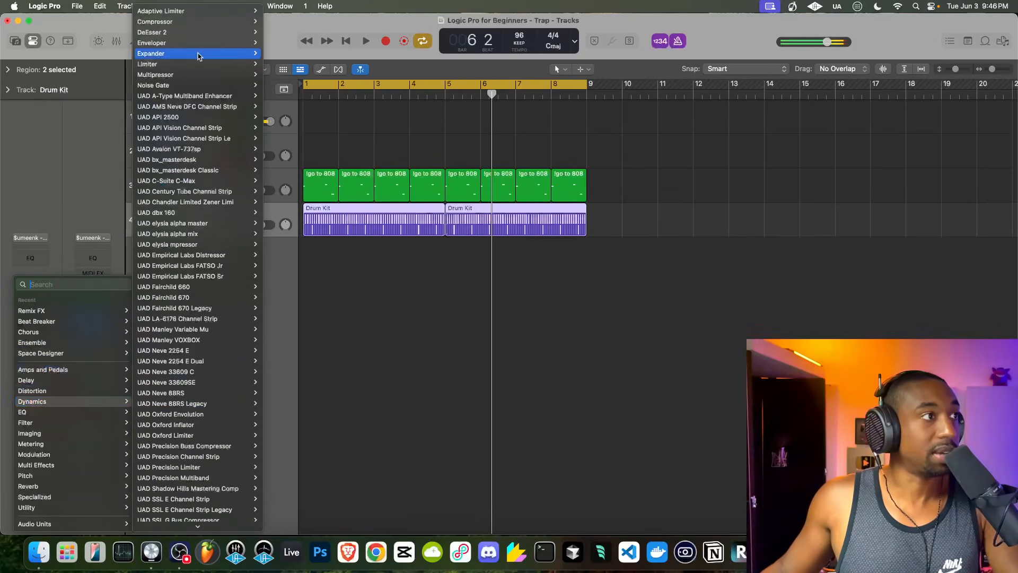
left_click(168, 22)
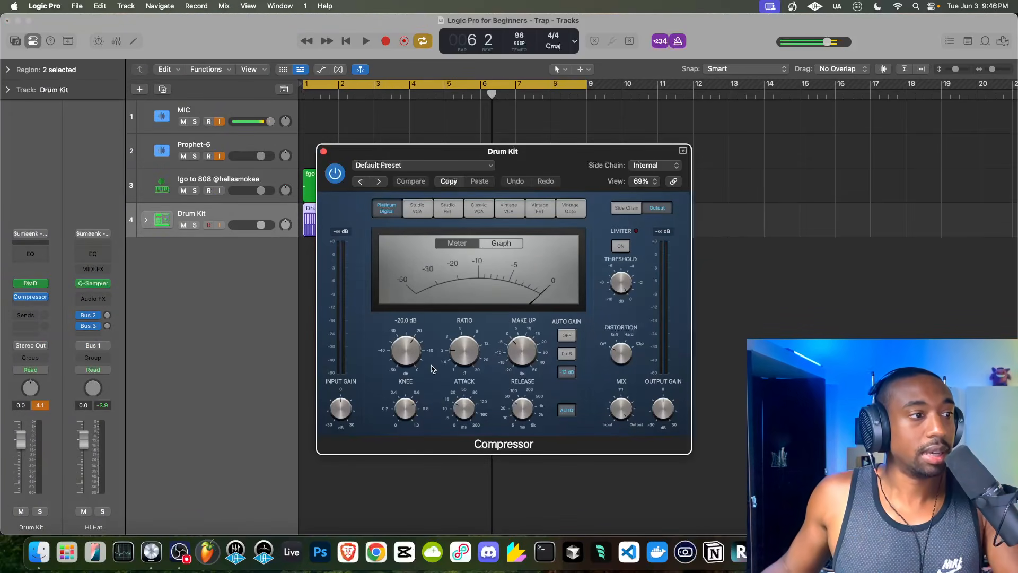
left_click_drag(512, 171, 373, 171)
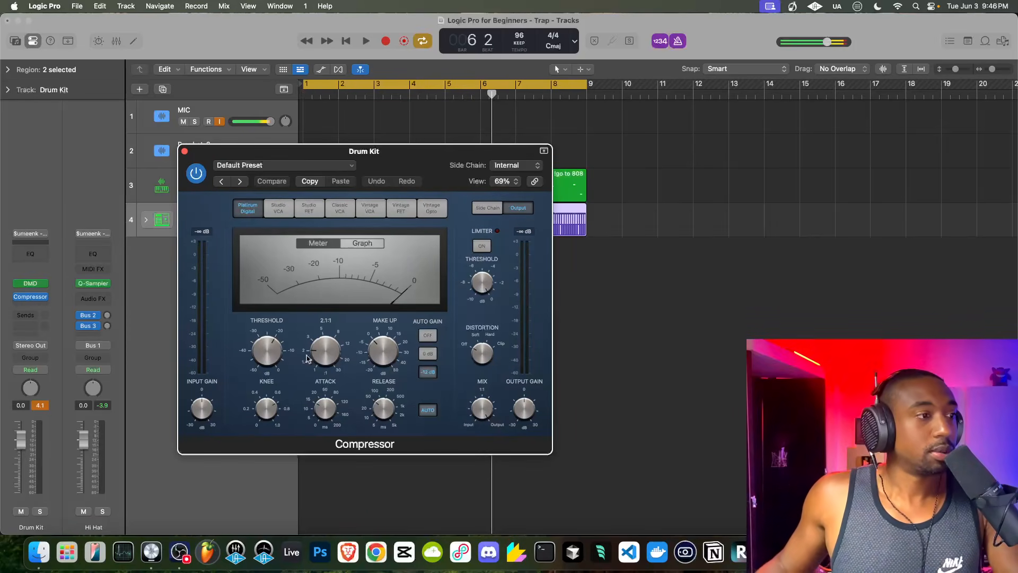
Step: Set the Drum Kit Compressor's threshold to 0.0 dB and its distortion to Clip, and audition the drums
left_click_drag(260, 359, 262, 319)
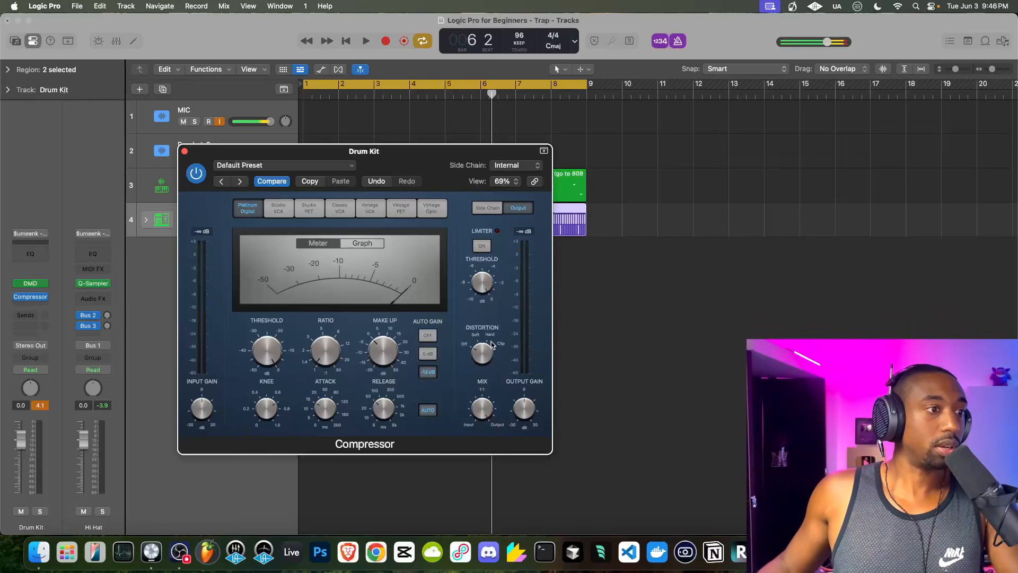
key("space")
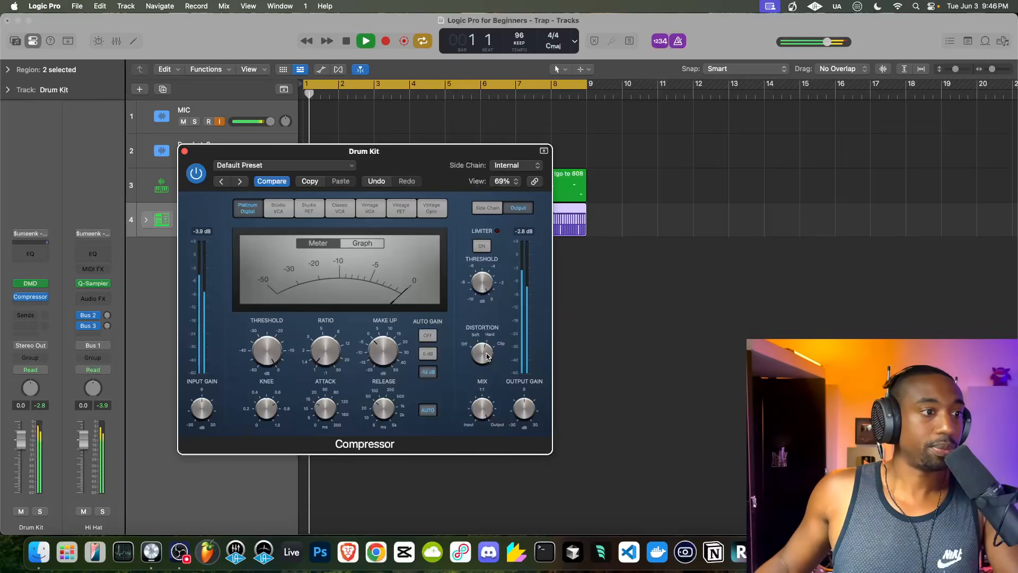
key("space")
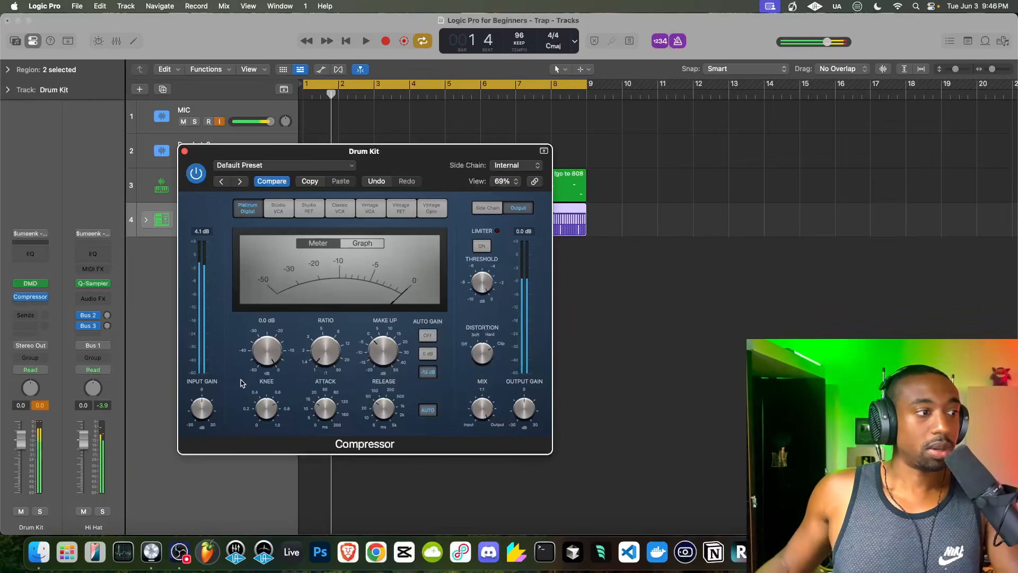
Step: Raise the Compressor's input gain, set the output gain to -2.0 dB, and turn Auto Gain off while auditioning the drums
key("space")
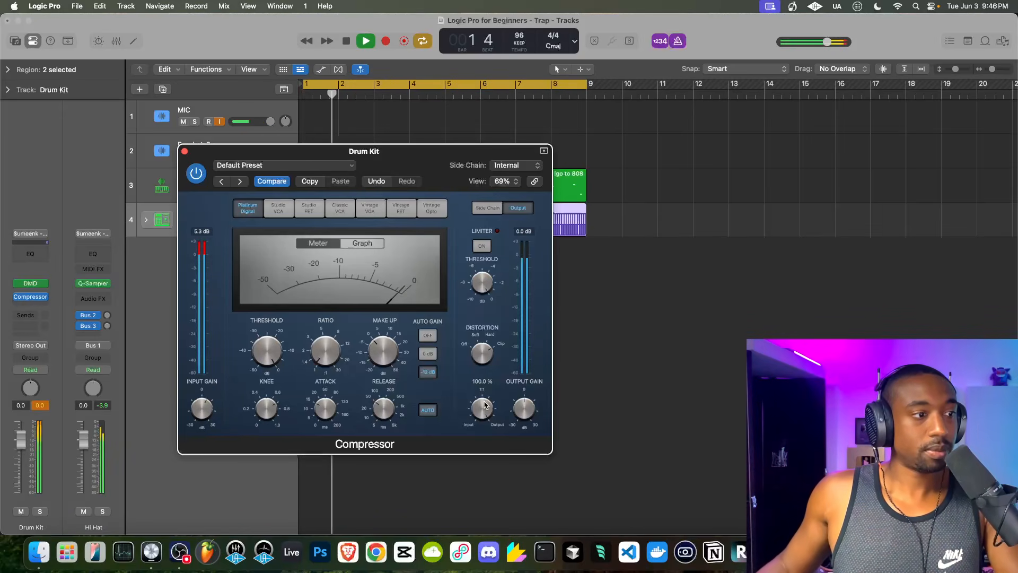
key("space")
mouse_move(524, 410)
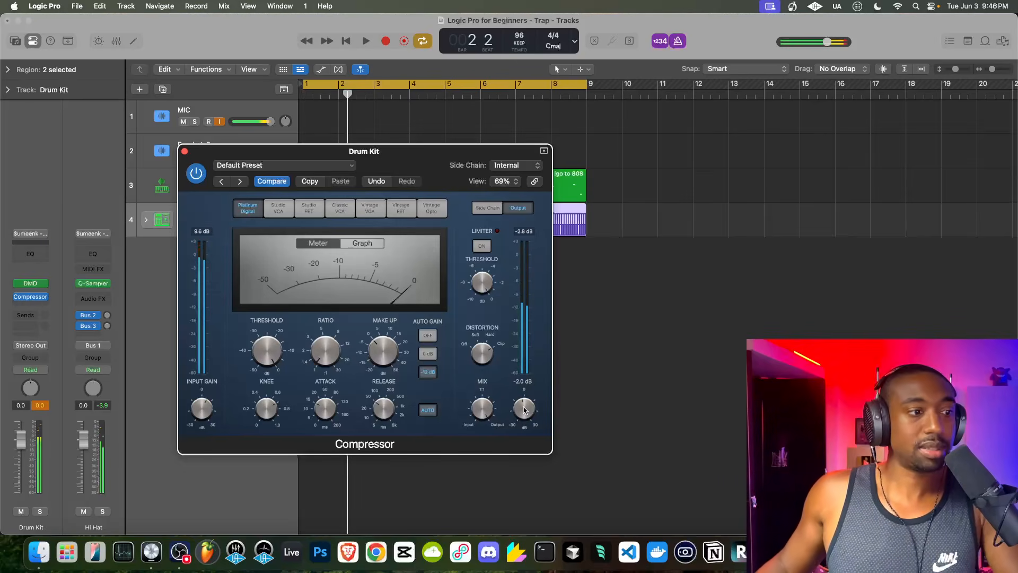
key("space")
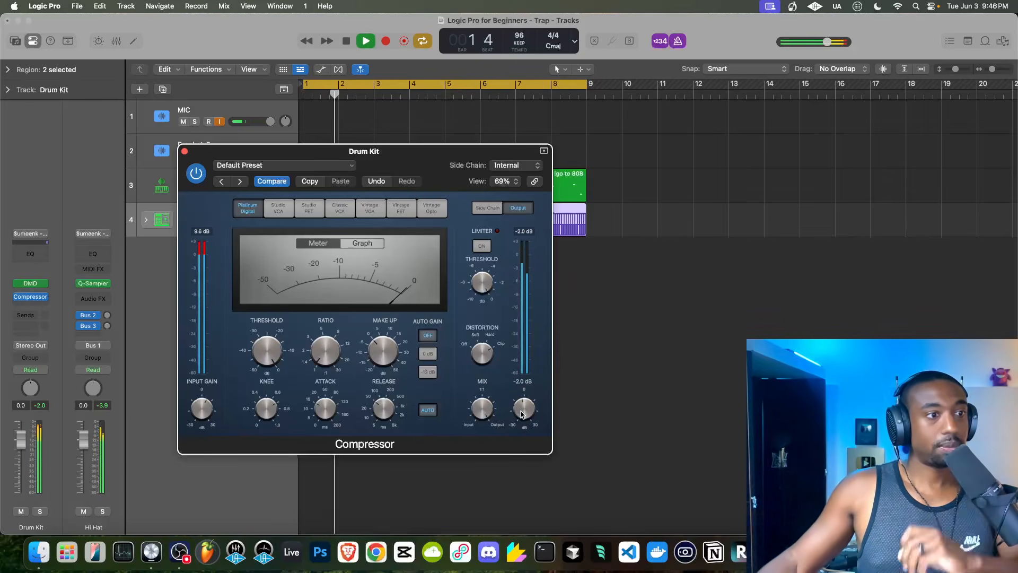
key("space")
Step: Play the drums and enlarge the Compressor window to 83%, repositioning it over the tracks area
key("space")
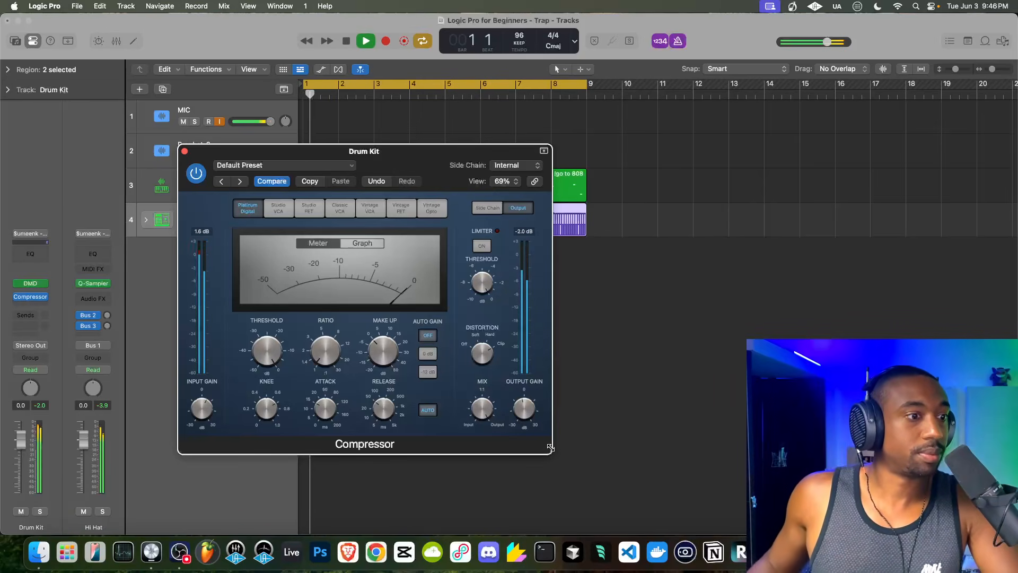
left_click_drag(553, 444, 629, 504)
left_click_drag(430, 153, 383, 135)
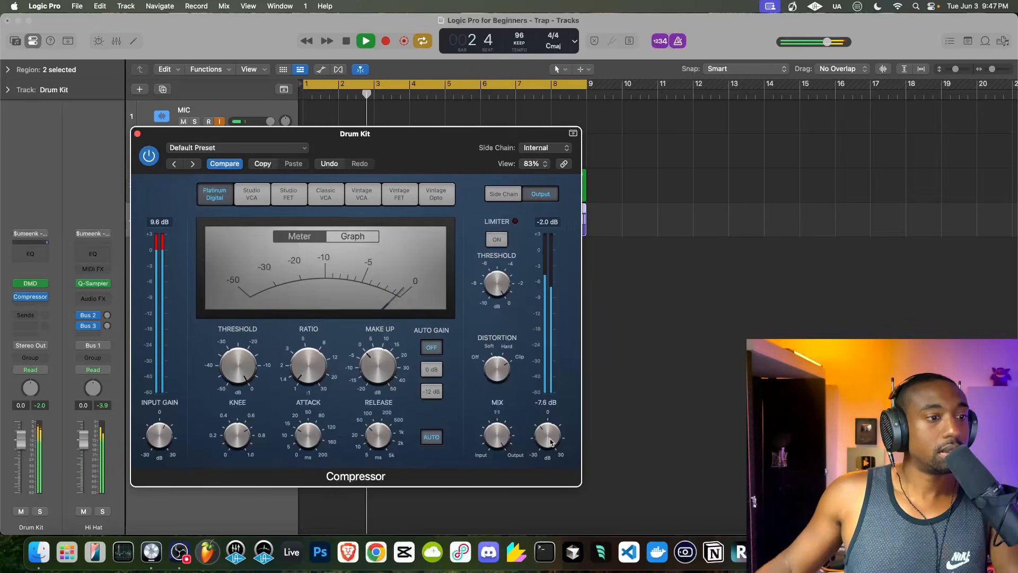
Step: Stop playback, reset the Drum Kit Compressor's input and output gain to 0.0 dB, and close the plug-in window
left_click_drag(161, 441, 163, 433)
key("space")
left_click(162, 433, "alt")
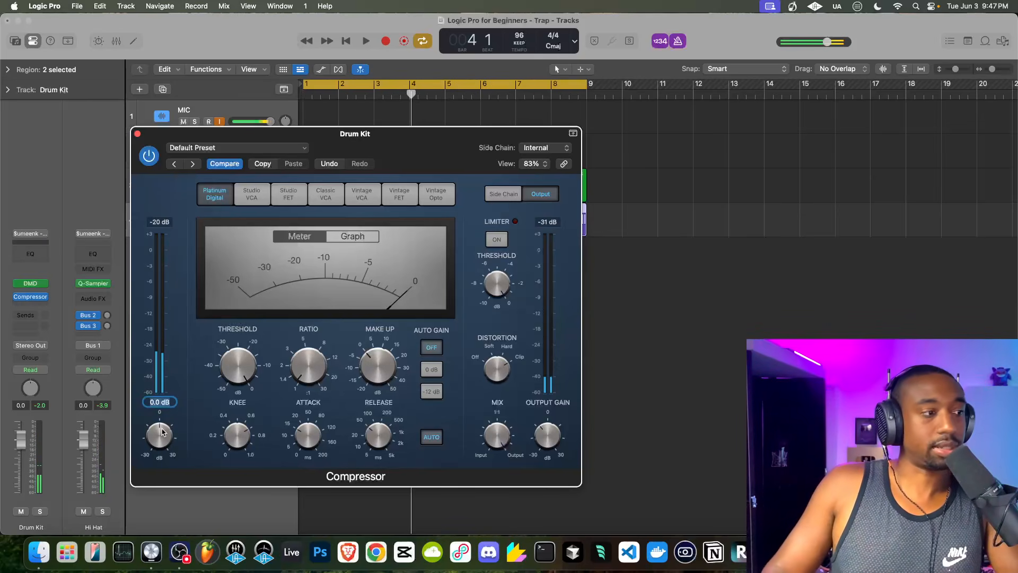
left_click(553, 434, "alt")
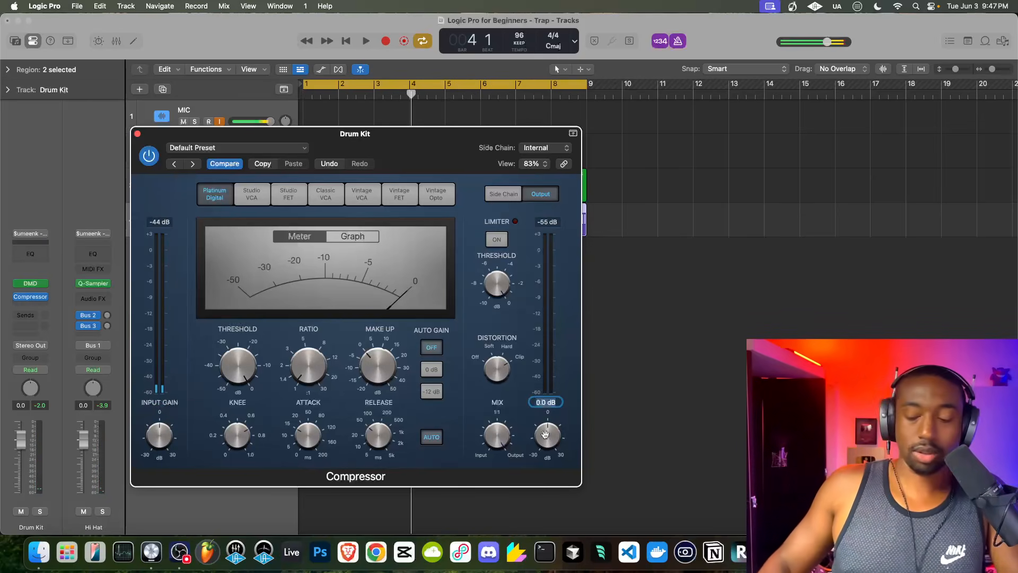
left_click(136, 134)
Step: Switch off the filter in the 808 track's Quick Sampler and close the plug-in window
left_click(209, 174)
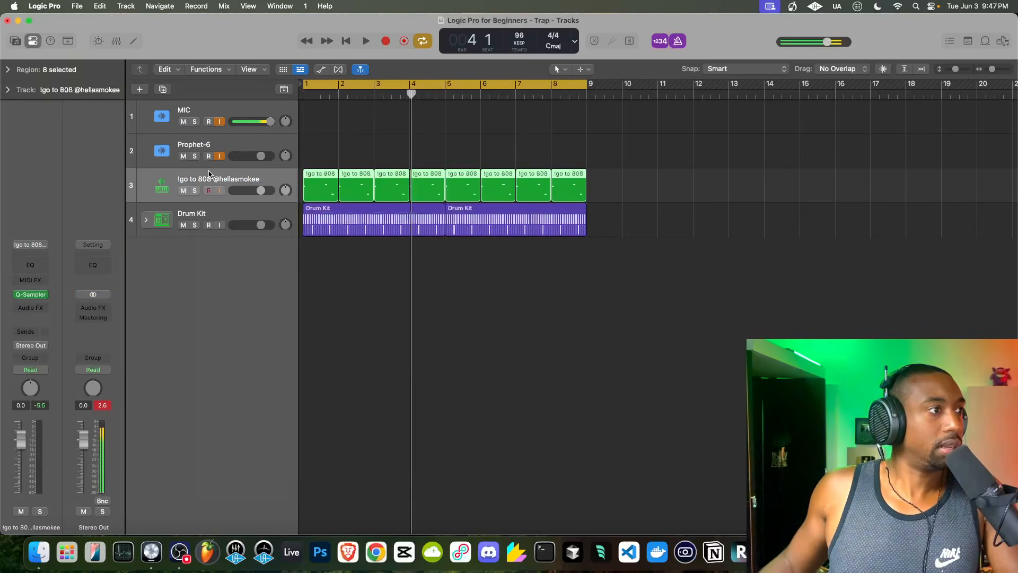
left_click(32, 296)
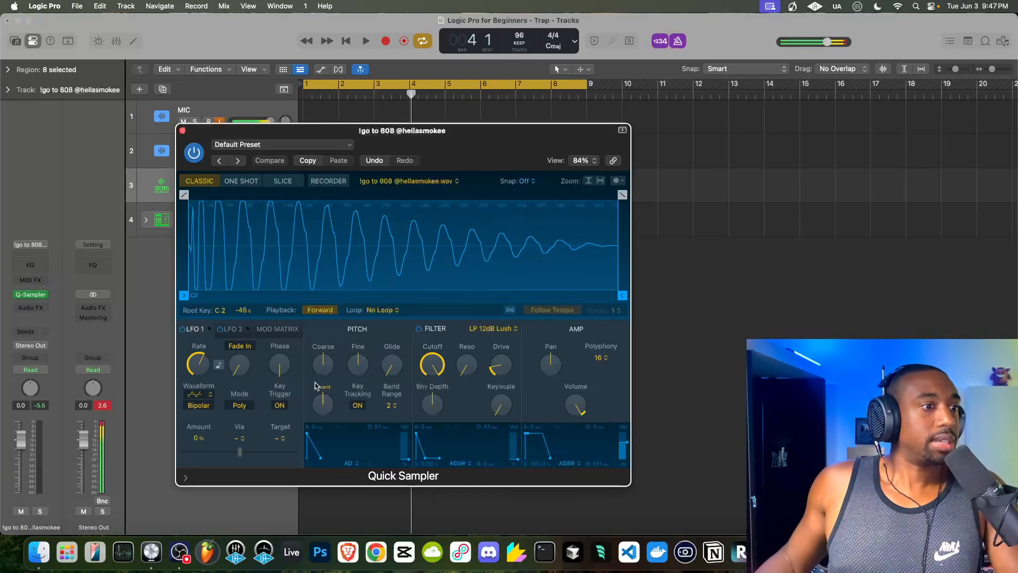
left_click(419, 329)
left_click(182, 131)
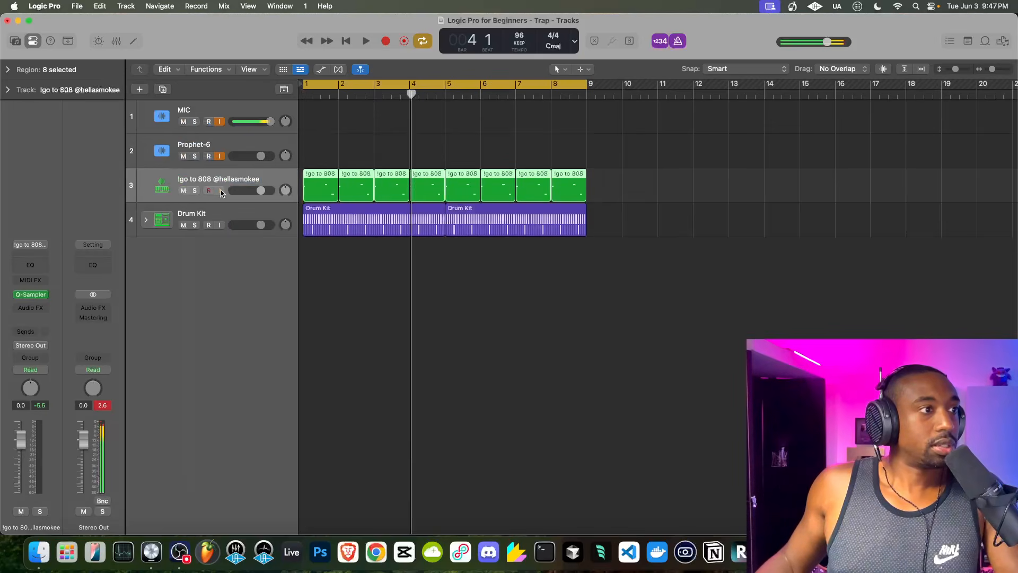
Step: Play the beat and insert a stereo Compressor on the 808 track, moving its window clear
key("space")
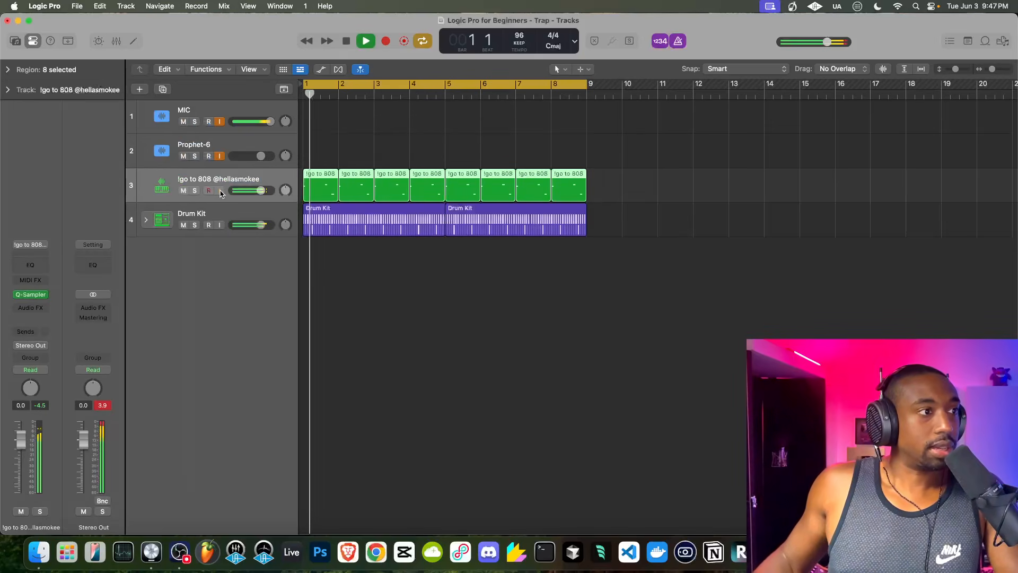
left_click(37, 317)
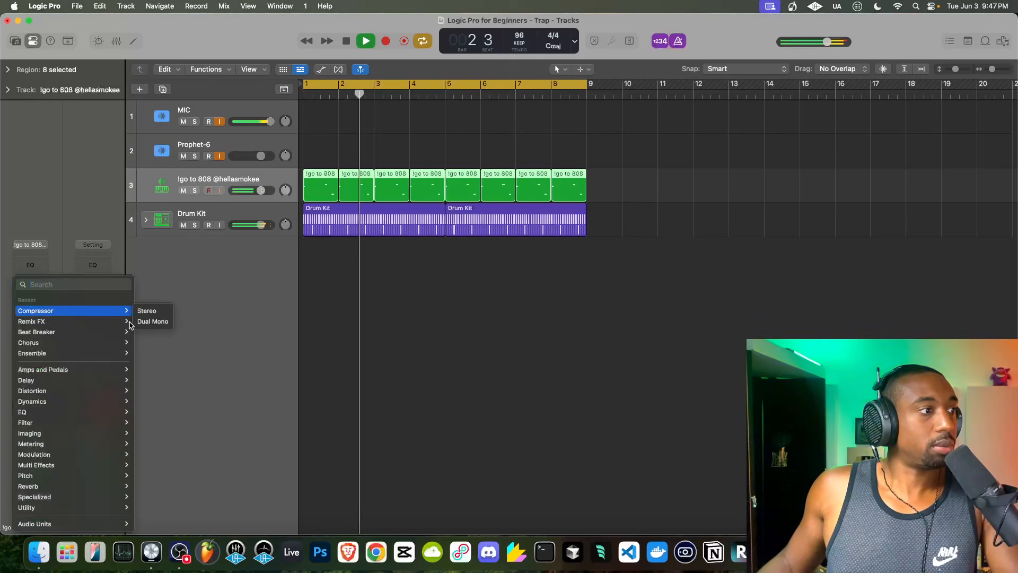
left_click(147, 310)
left_click_drag(403, 152, 162, 88)
Step: Raise the 808 Compressor's threshold to 0 dB, turn Auto Gain off, and set the distortion to Clip
key("space")
left_click_drag(185, 318, 196, 260)
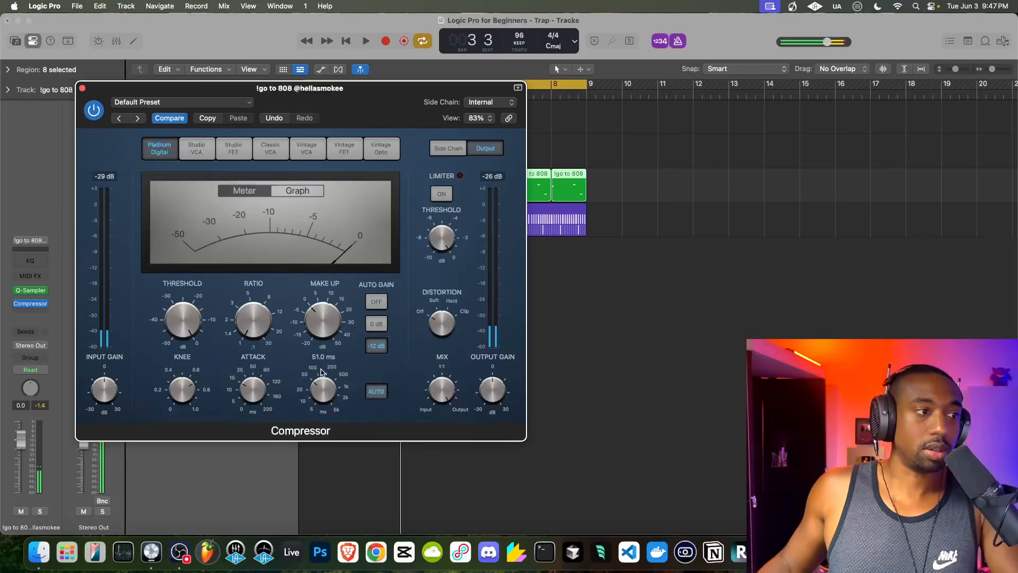
left_click(376, 302)
key("space")
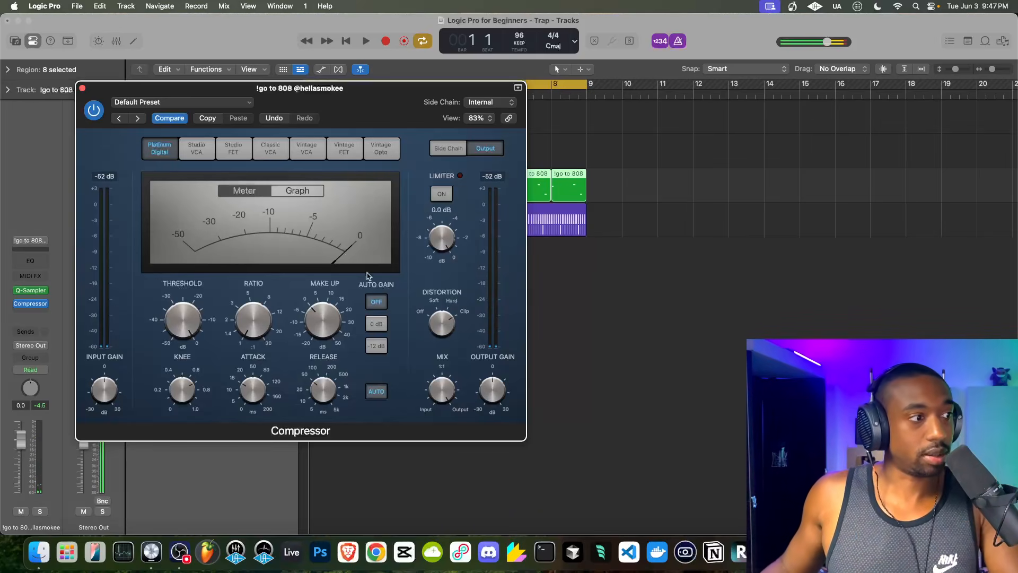
Step: Push the 808 Compressor's input gain above +3.5 dB and lower its output gain below -2.0 dB during playback
key("space")
left_click_drag(104, 380, 107, 393)
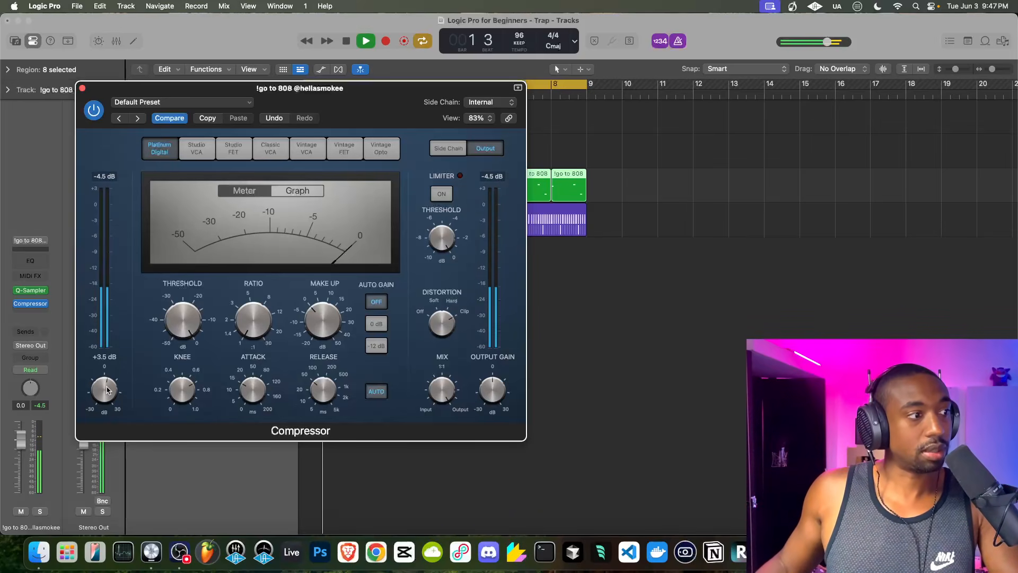
left_click_drag(491, 388, 489, 393)
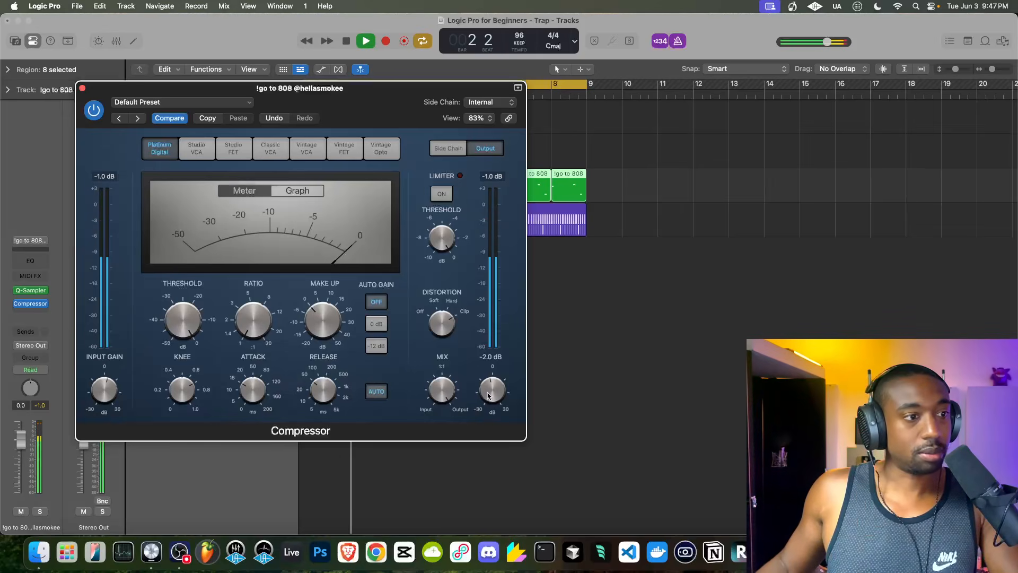
left_click_drag(105, 395, 107, 402)
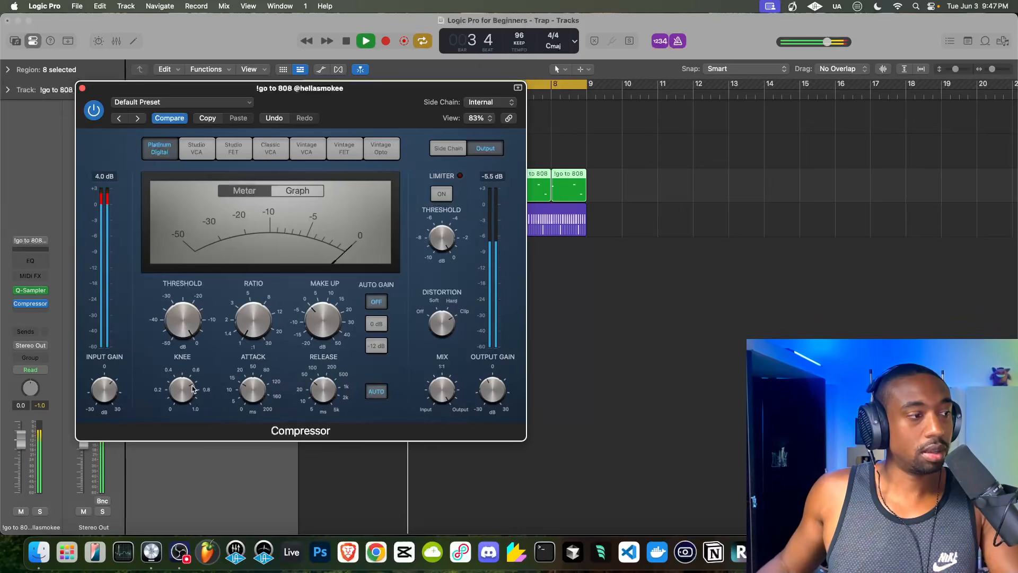
Step: Fine-tune the 808 Compressor's input gain to +7.0 dB, adjust its output gain, and close the plug-in window
left_click_drag(104, 387, 105, 391)
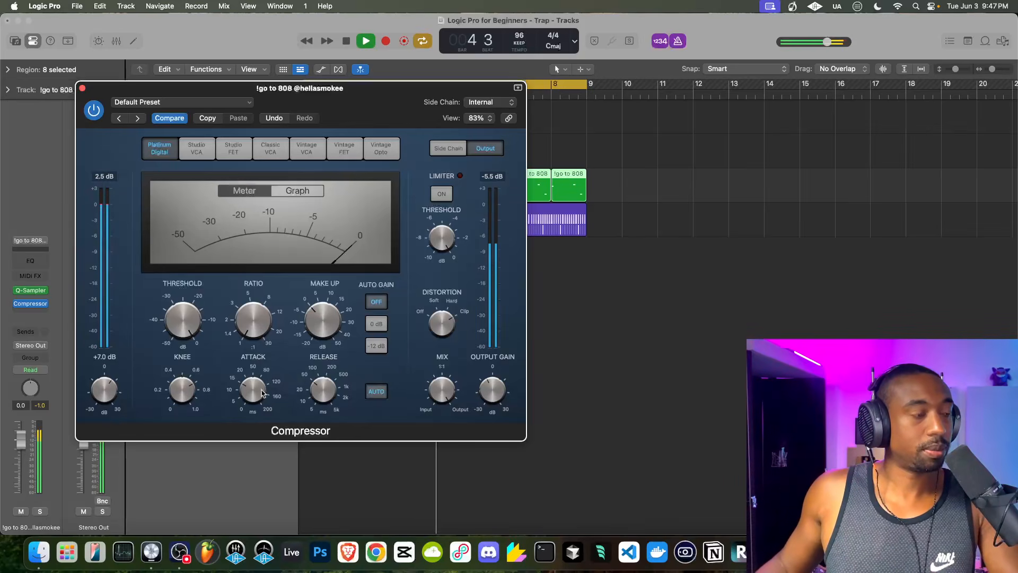
left_click(492, 392)
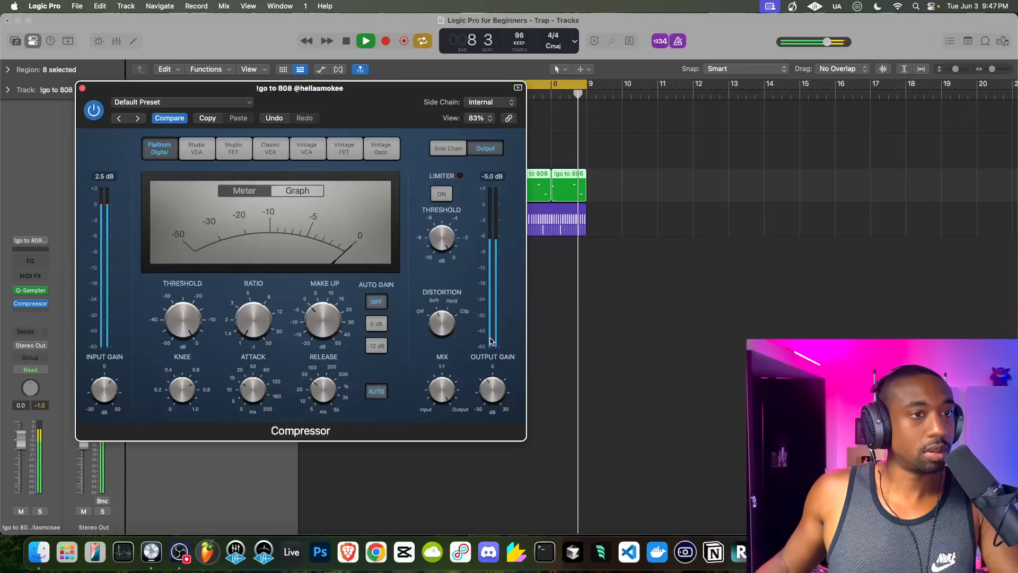
left_click(83, 88)
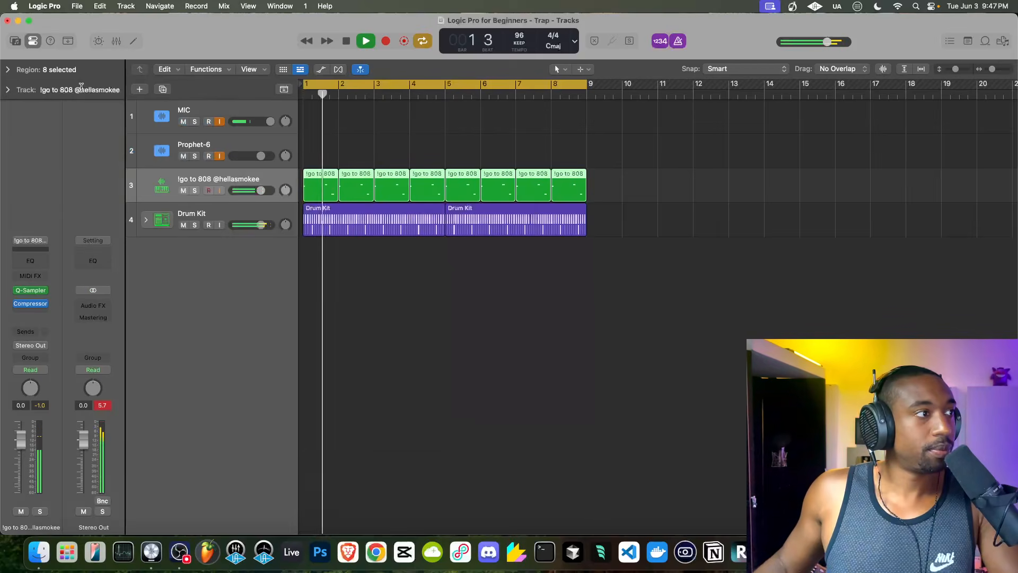
Step: Switch the filter back on in the 808 track's Quick Sampler, audition the beat, and close the plug-in window
left_click(30, 290)
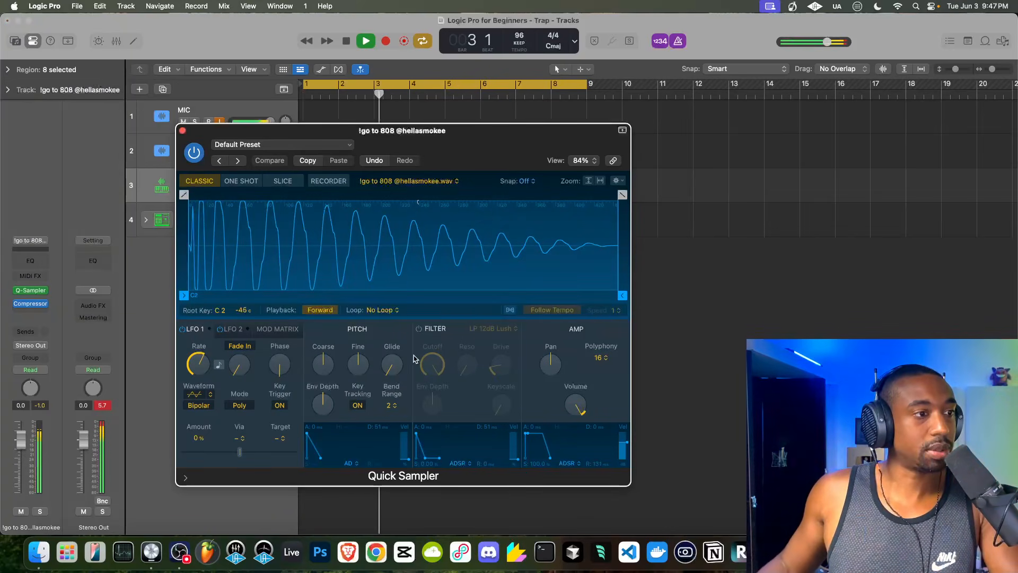
left_click(419, 329)
mouse_move(510, 364)
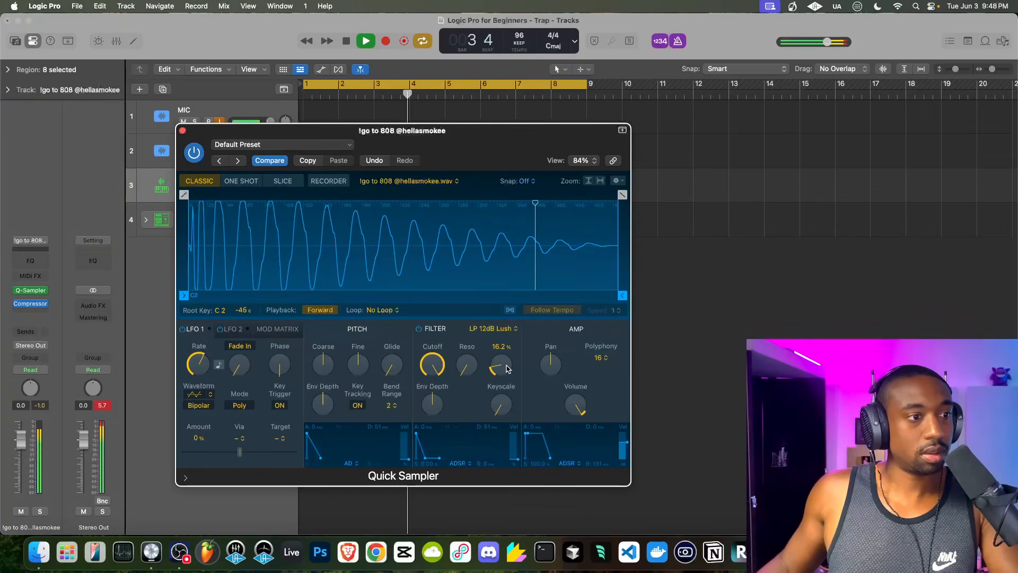
key("space")
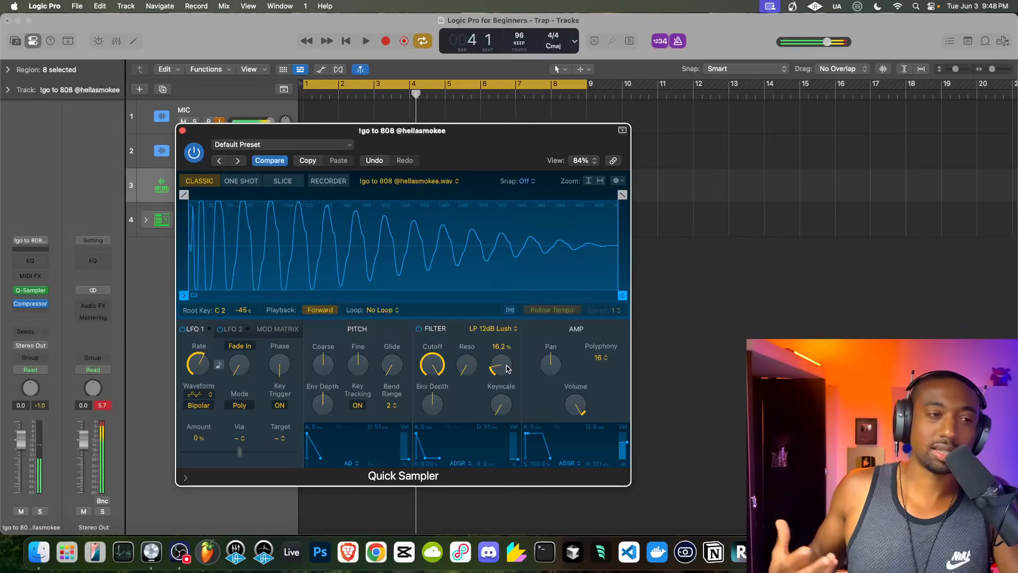
key("space")
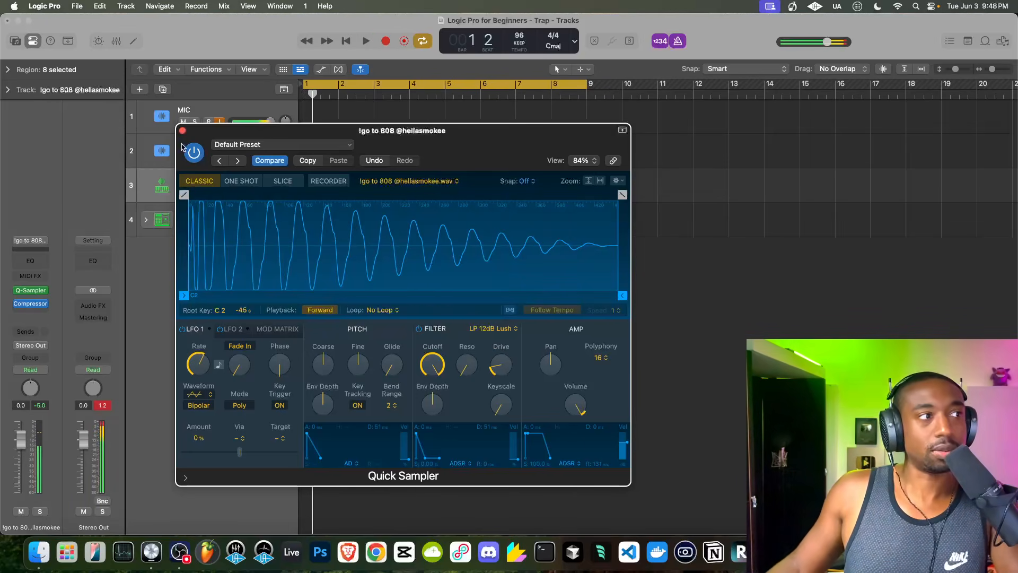
left_click(182, 131)
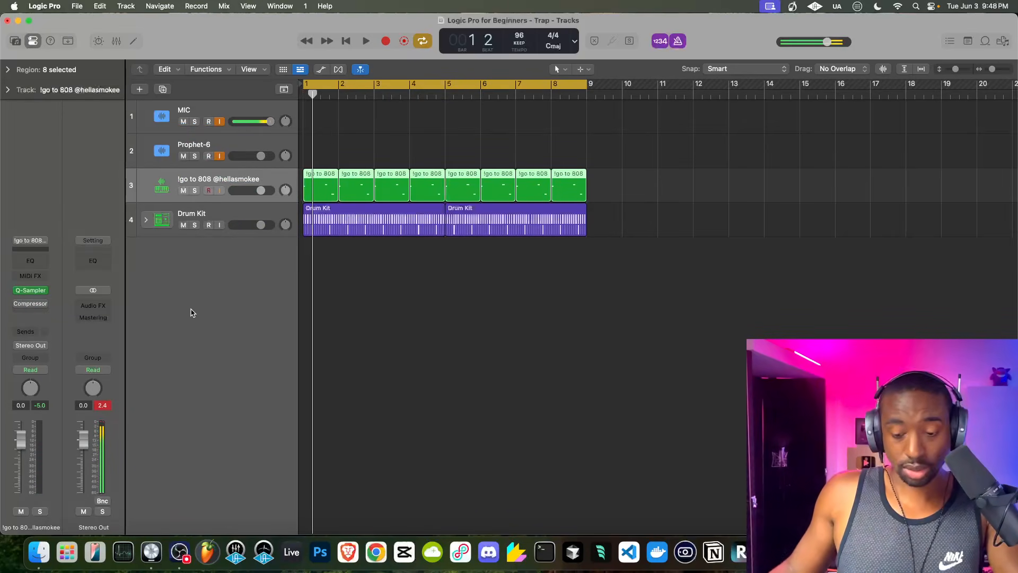
Step: Raise the input gain of the Drum Kit's Compressor and lower its output gain to -2.0 dB during playback
key("space")
left_click(222, 232)
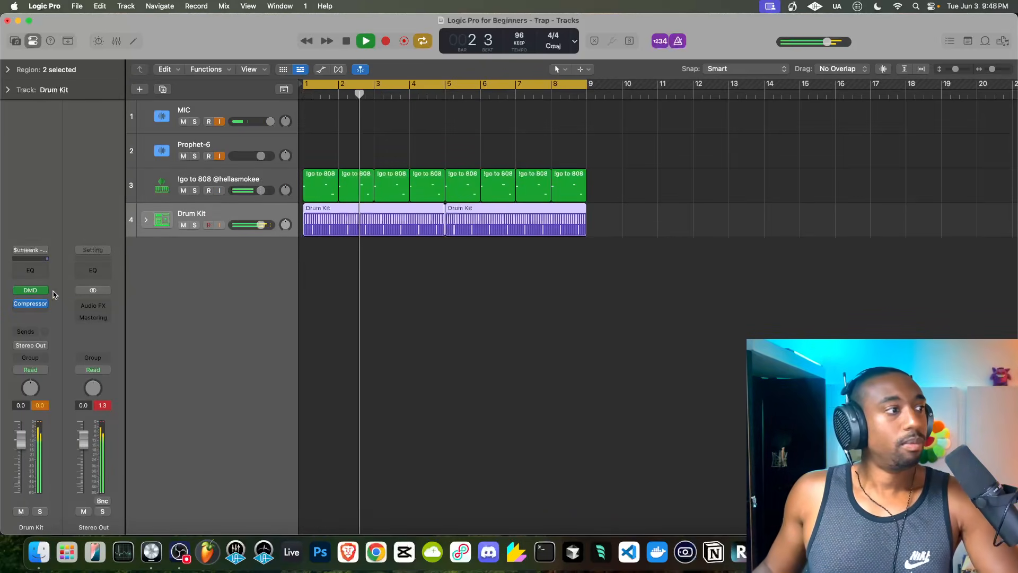
left_click(32, 304)
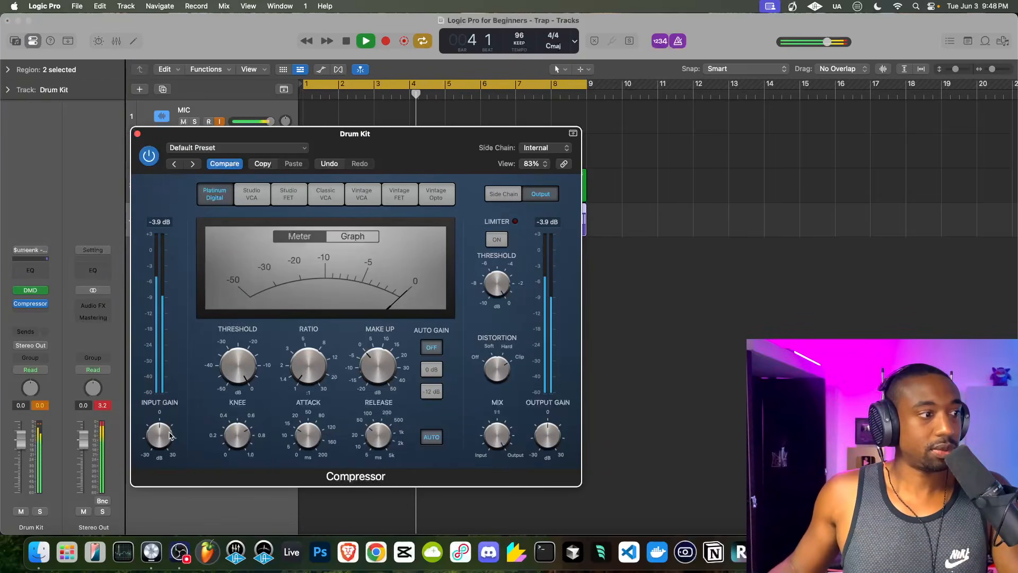
left_click_drag(161, 434, 179, 430)
left_click_drag(547, 434, 530, 432)
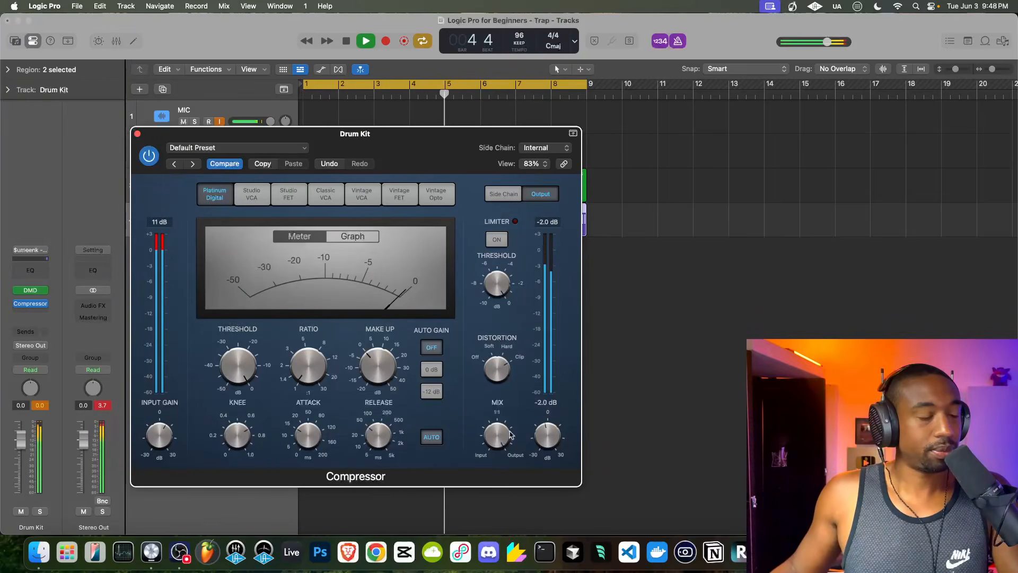
Step: Replay the beat while rebalancing the Drum Kit Compressor's input gain, bring its output gain to -4.0 dB, and close the plug-in window
key("space")
key("space")
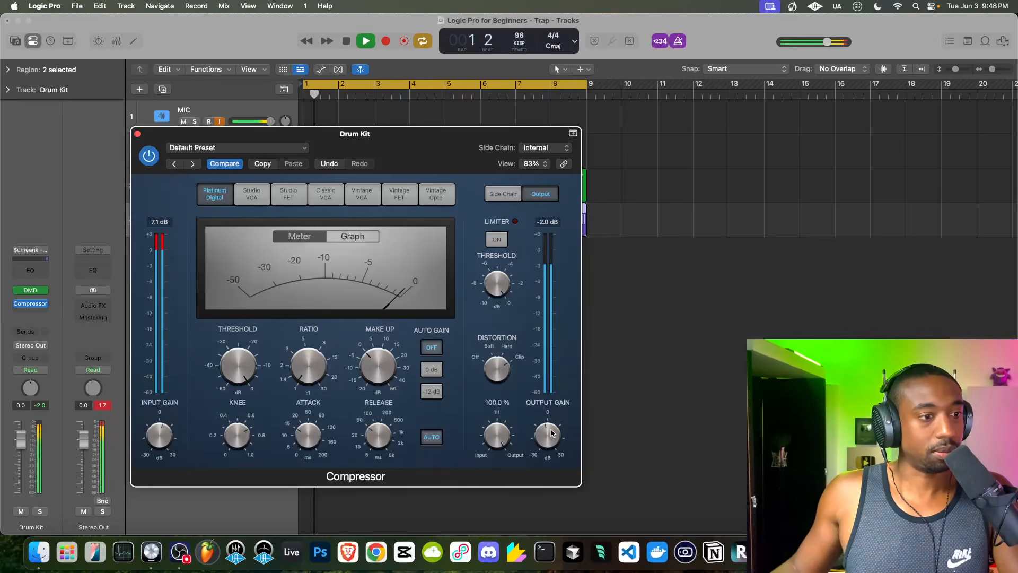
left_click_drag(541, 434, 549, 432)
key("space")
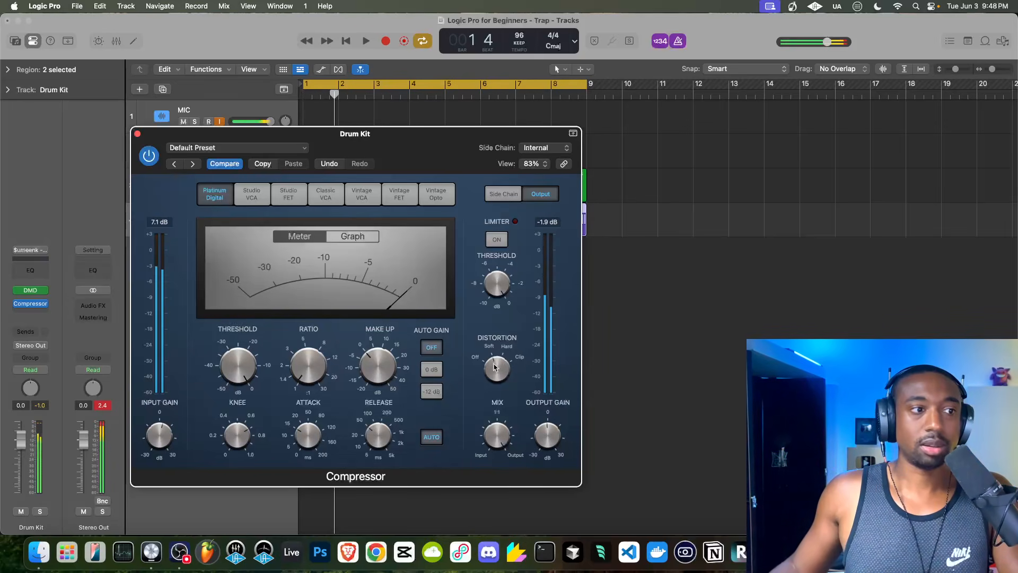
key("space")
key("space")
left_click_drag(162, 430, 163, 436)
key("space")
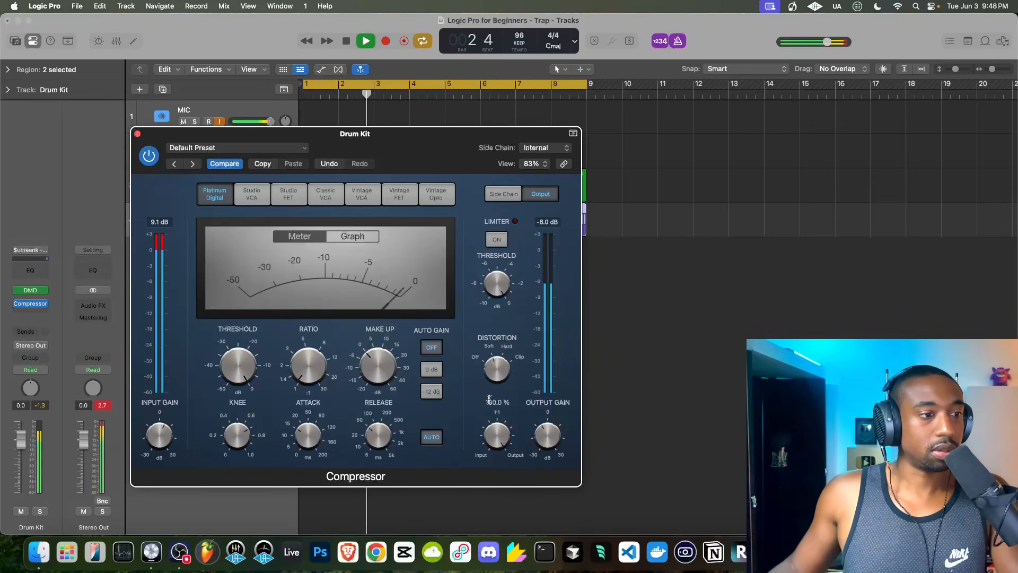
mouse_move(548, 435)
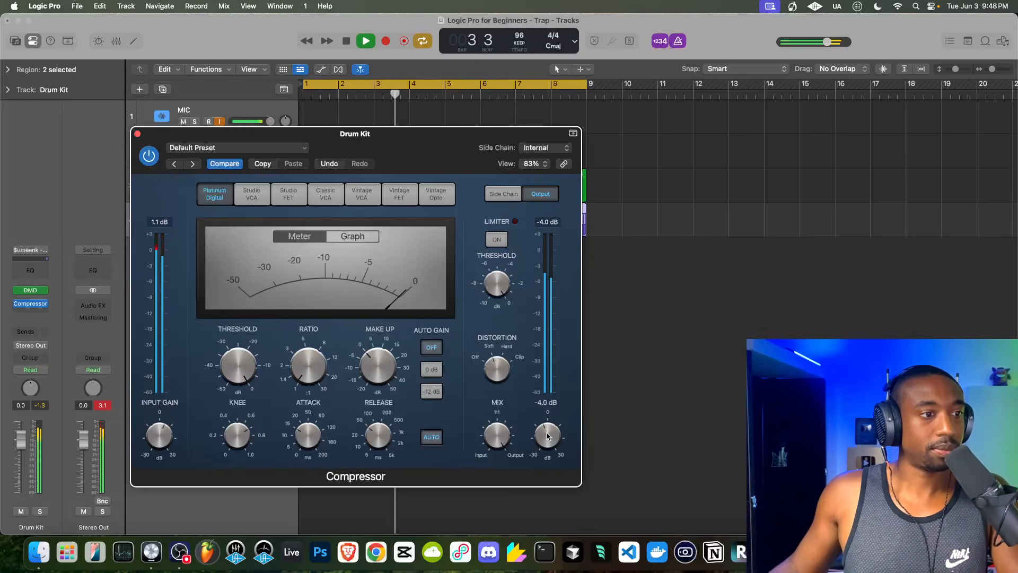
key("space")
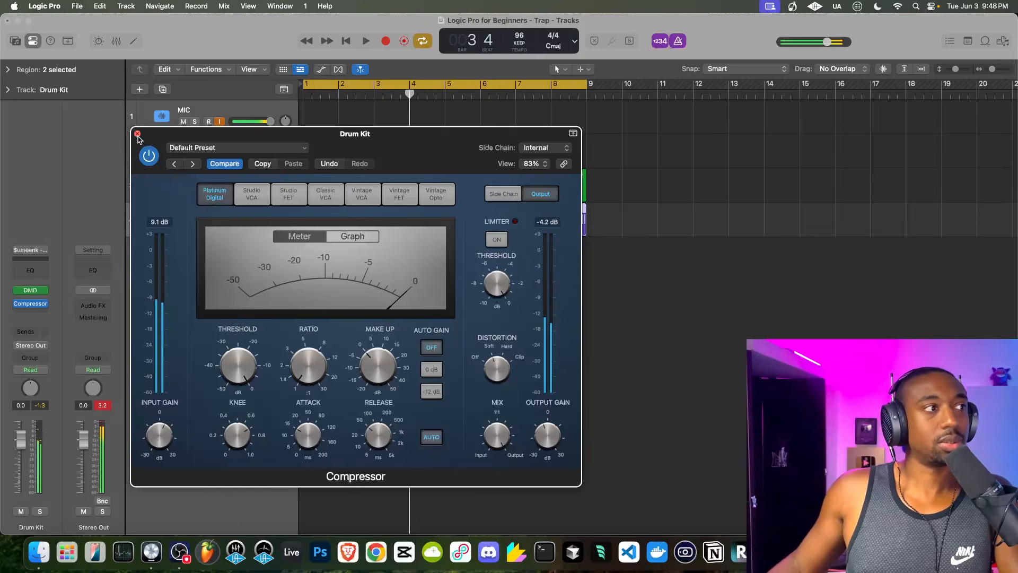
left_click(137, 134)
Step: Expand the Drum Kit stack and lower the Hi Hat's Quick Sampler volume to -12 dB, closing the window when done
left_click(146, 220)
left_click(146, 219)
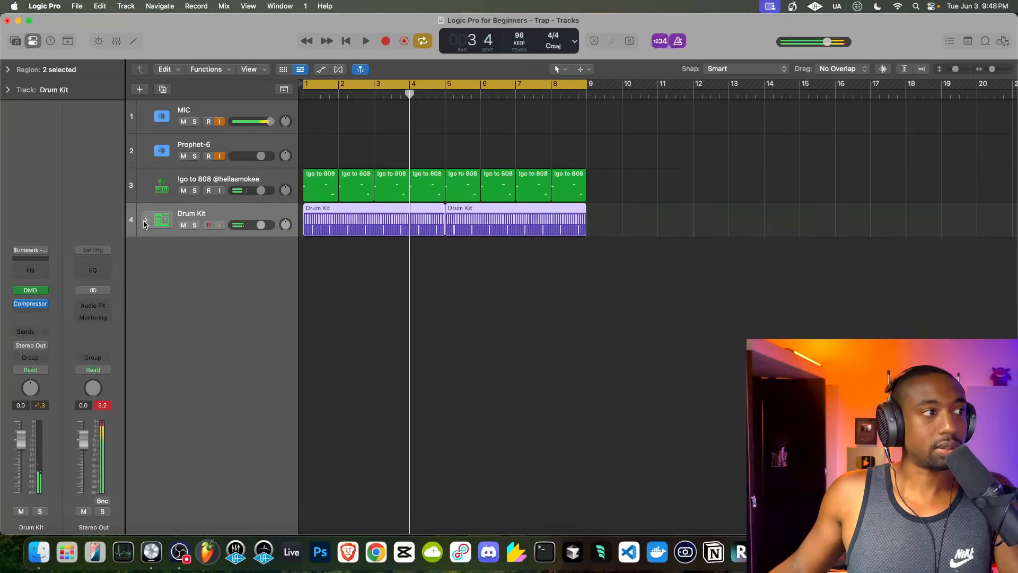
left_click(146, 220)
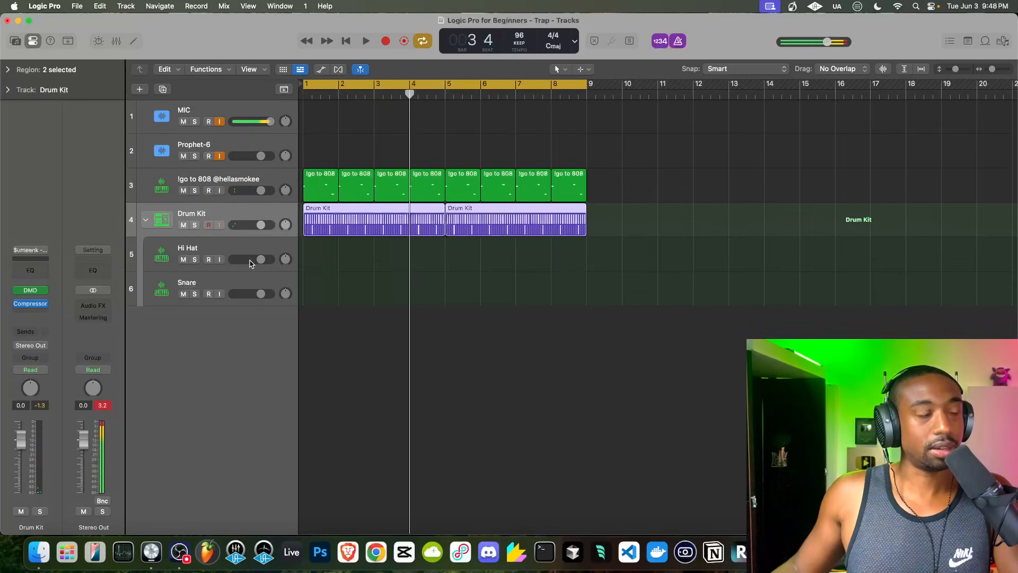
left_click(211, 249)
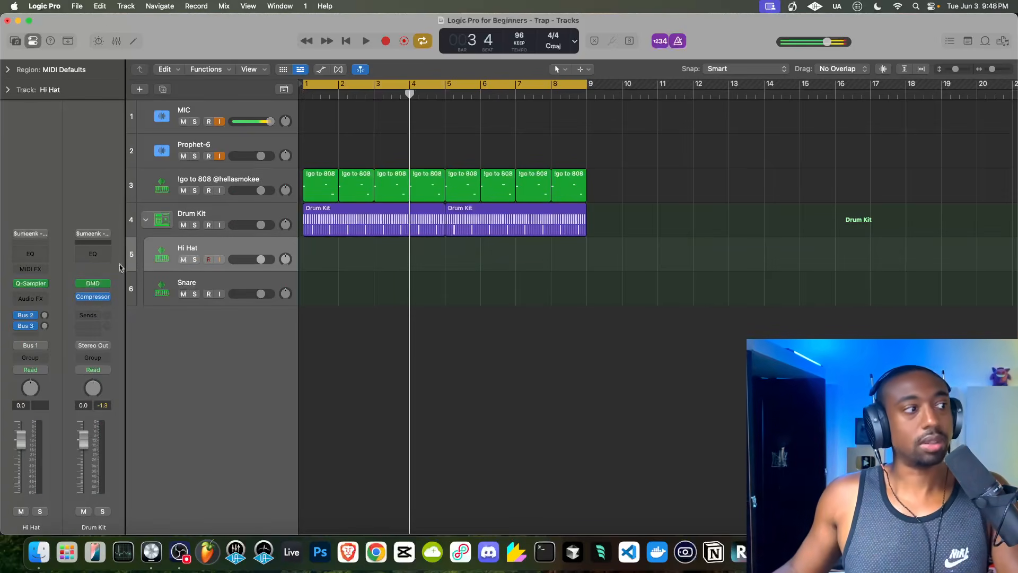
left_click(33, 283)
left_click_drag(722, 424, 720, 434)
key("space")
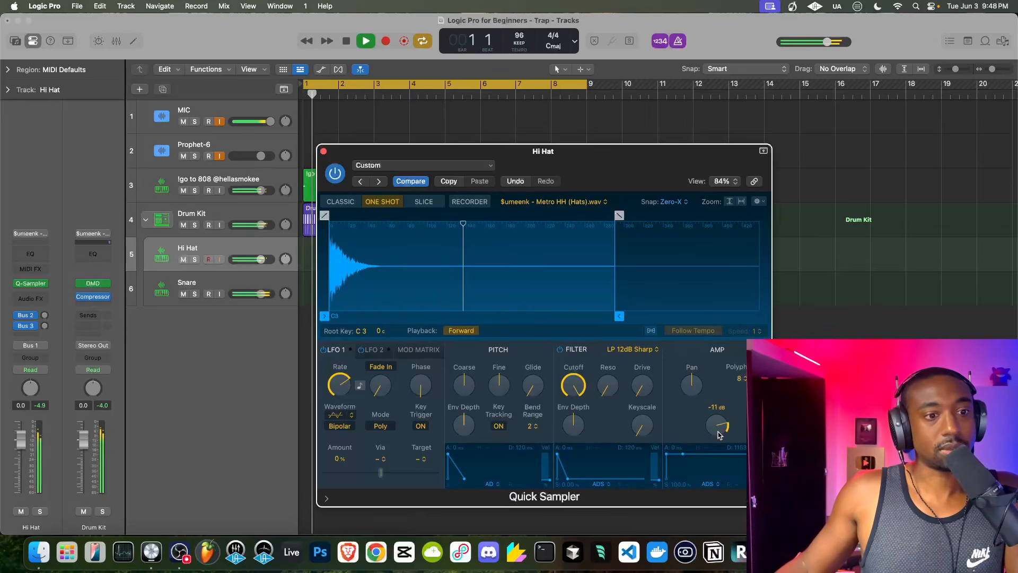
left_click_drag(716, 413, 716, 416)
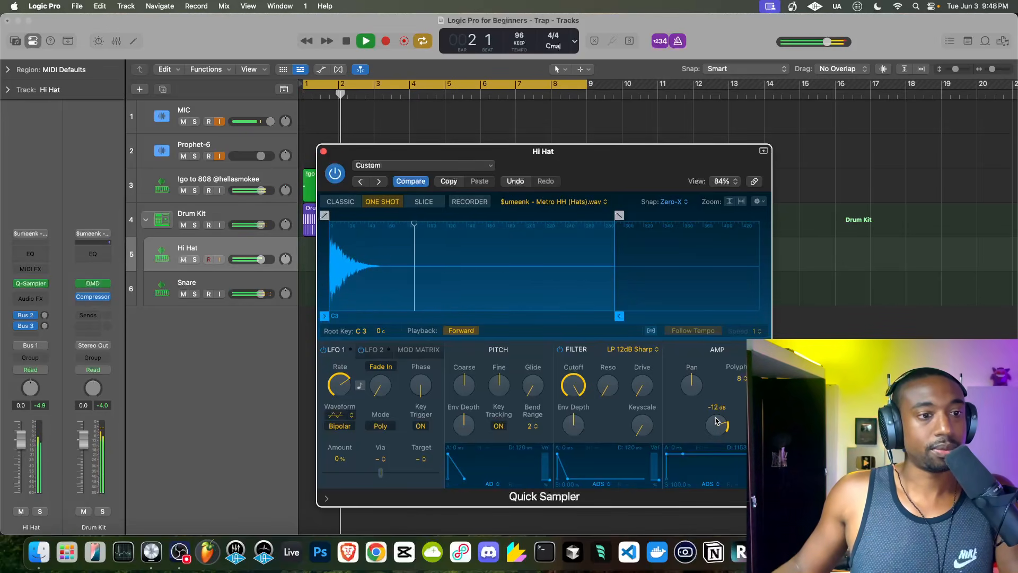
left_click(323, 151)
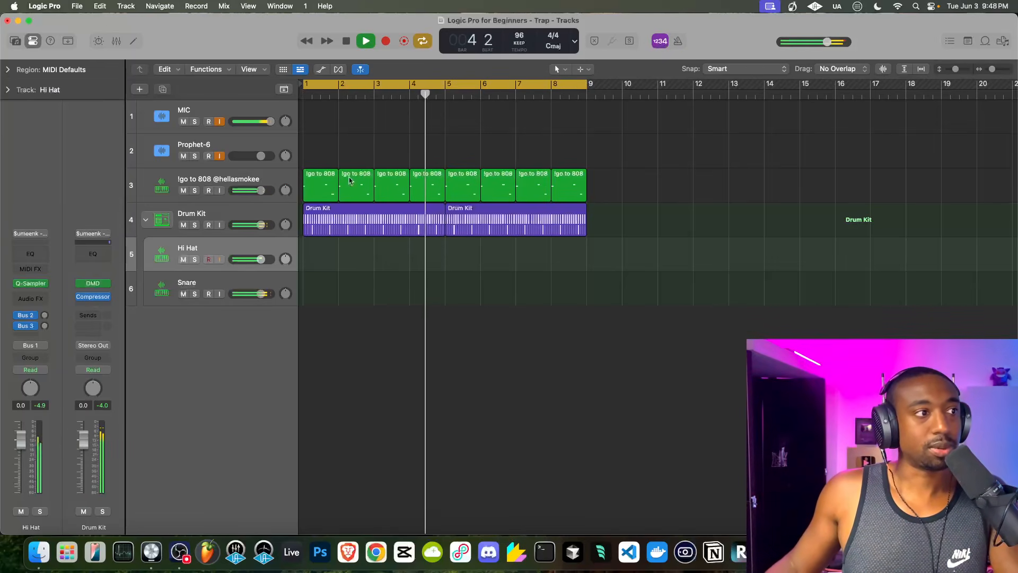
Step: Collapse the Drum Kit stack, stop playback, and add a new software instrument track below it
left_click(266, 178)
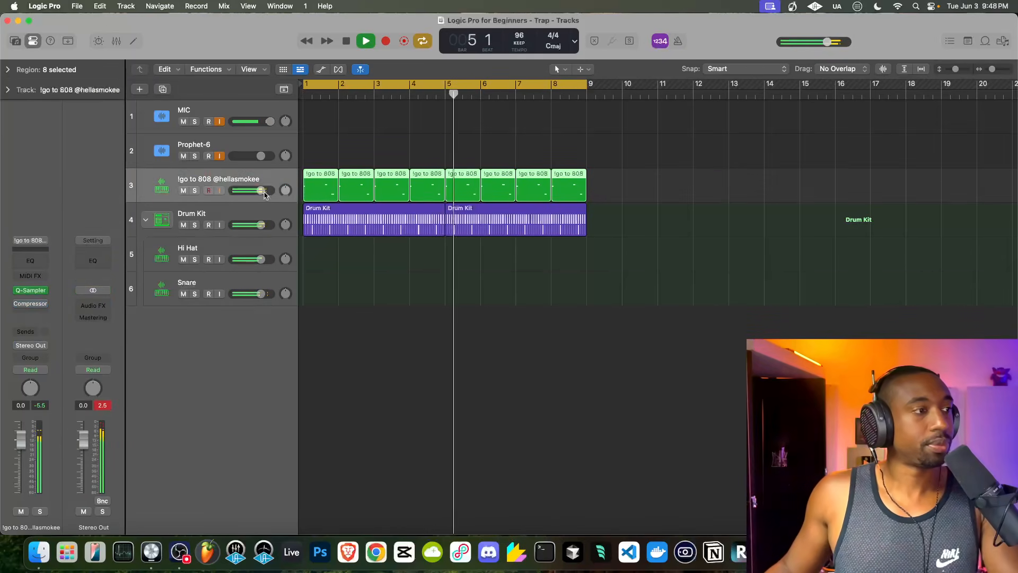
left_click(146, 220)
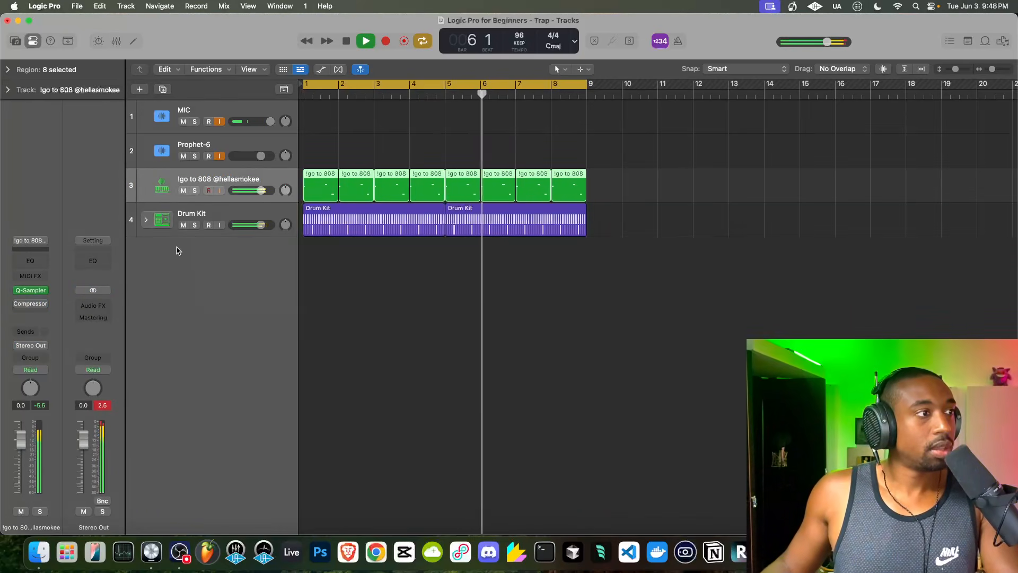
key("space")
right_click(199, 262)
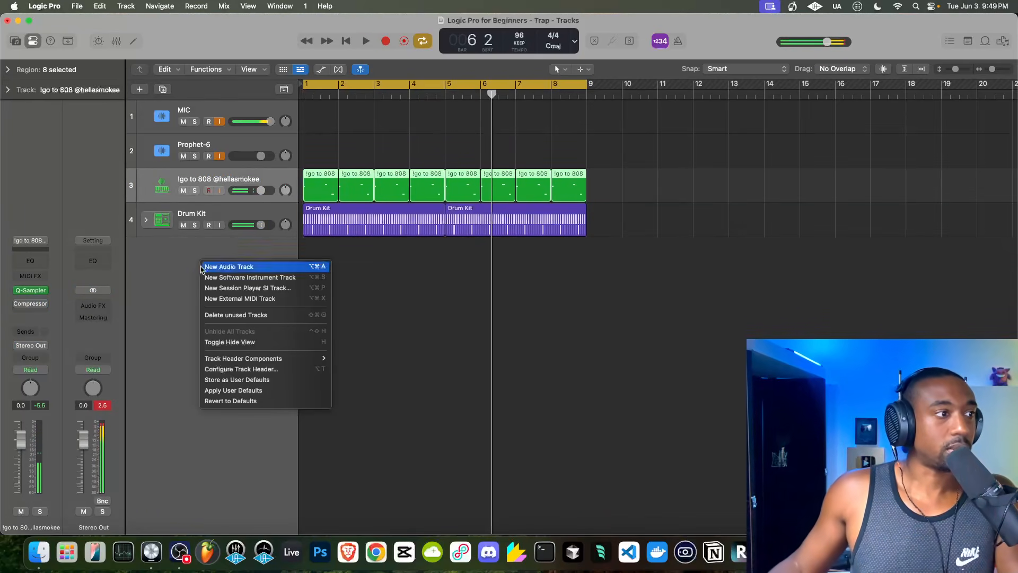
left_click(234, 277)
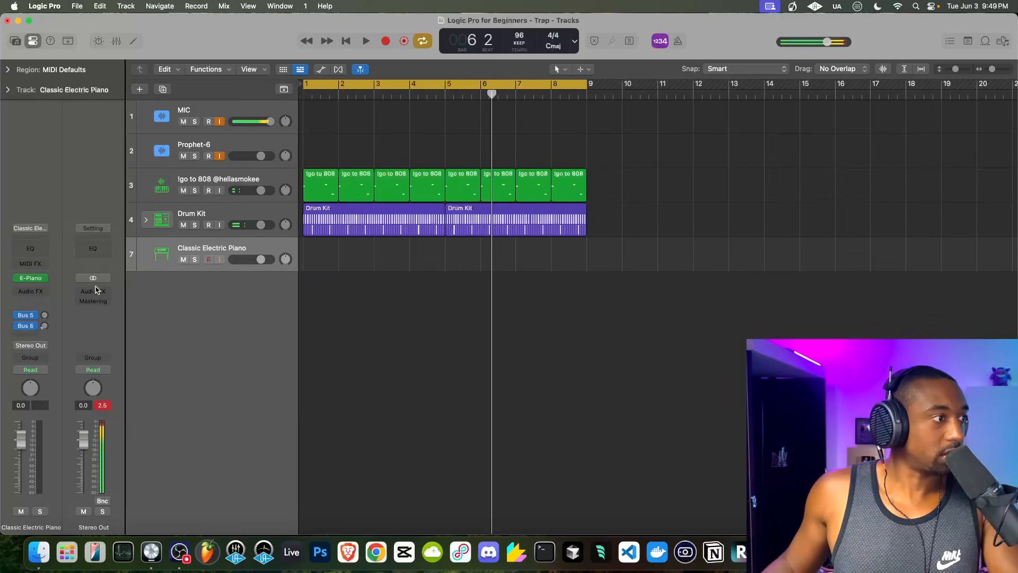
left_click(44, 279)
left_click(183, 283)
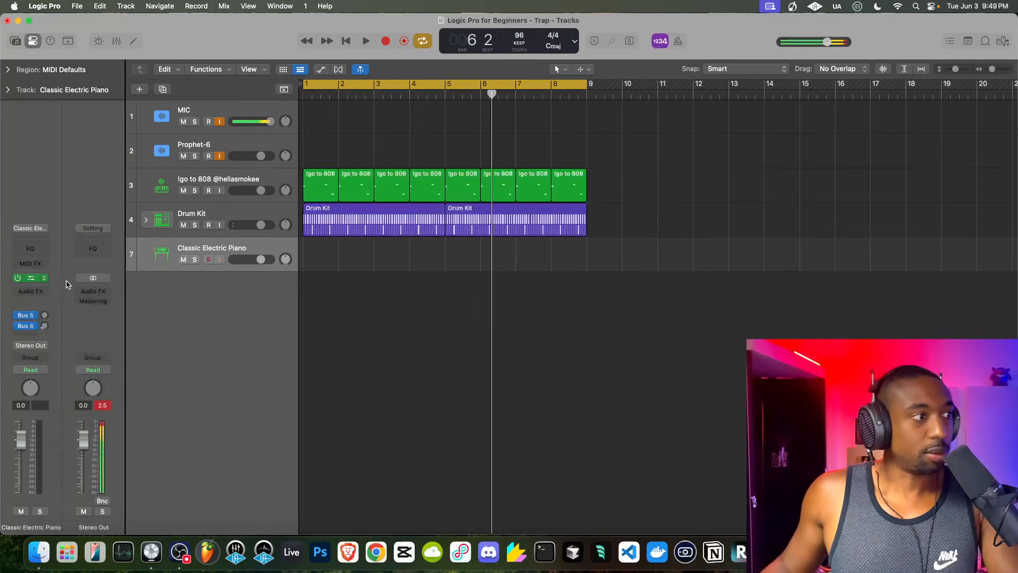
left_click(45, 278)
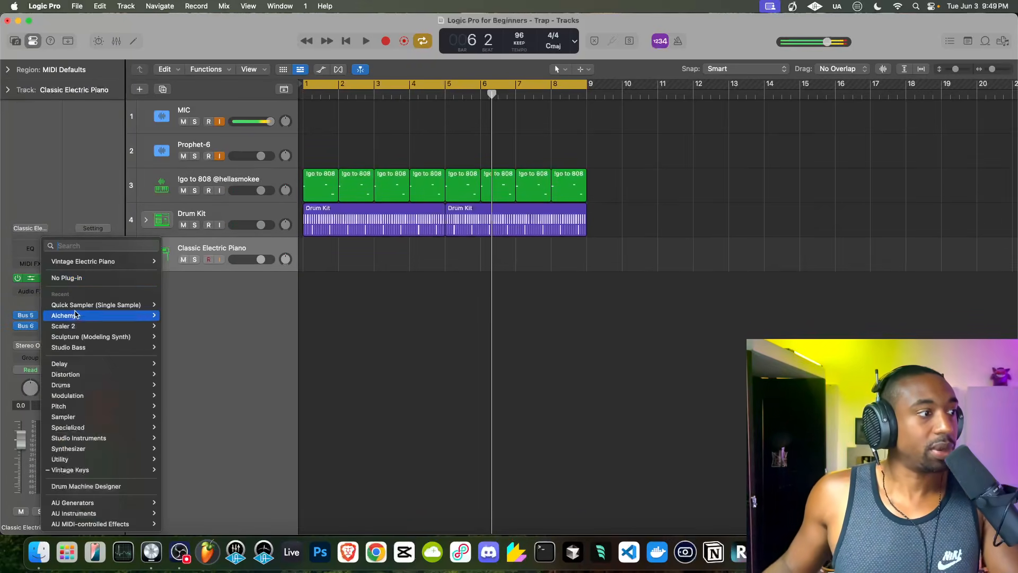
left_click(192, 282)
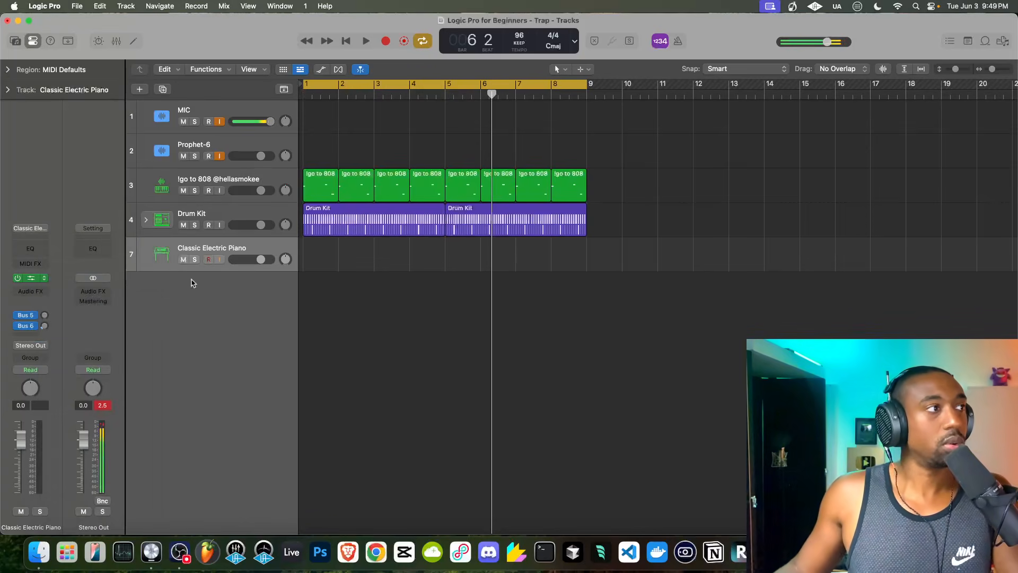
Step: Load the Studio Violins 1 patch from the Library's Studio Strings category onto the new instrument track
left_click(15, 41)
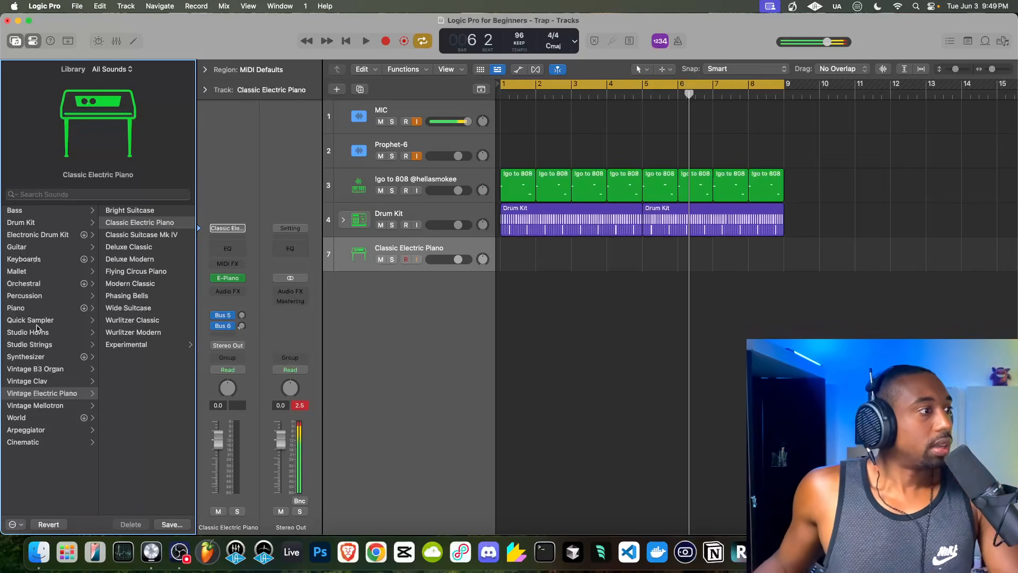
key("space")
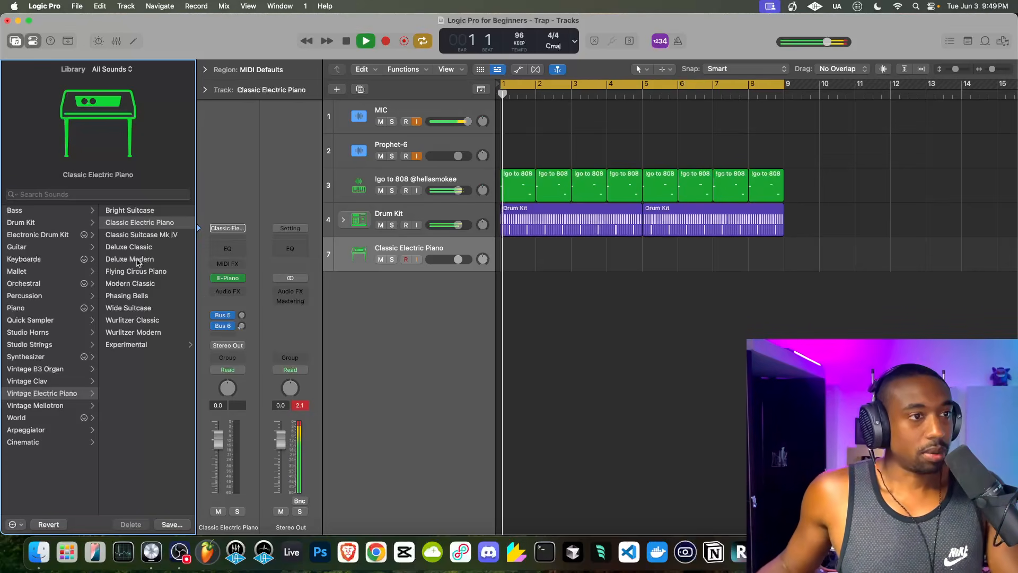
key("space")
left_click(44, 344)
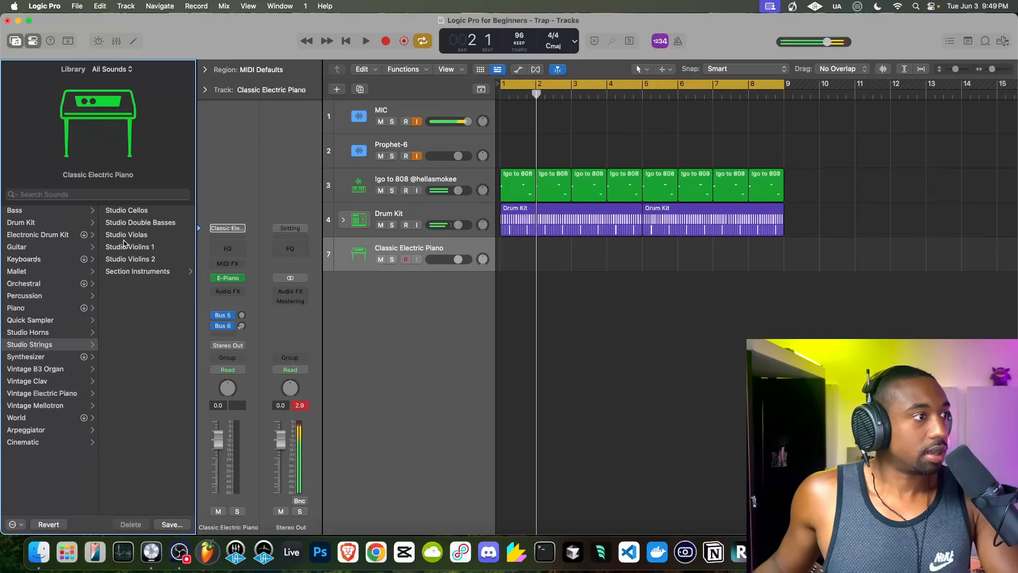
left_click(140, 249)
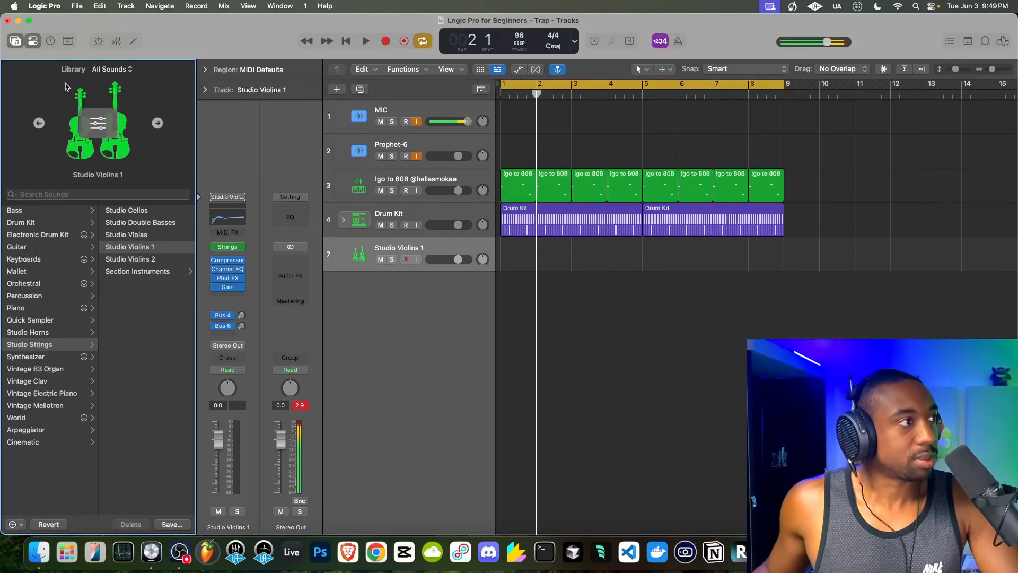
Step: Hide the Library, play the beat from the start with the violin track selected, and bring the Library back
left_click(16, 41)
key("Return")
key("space")
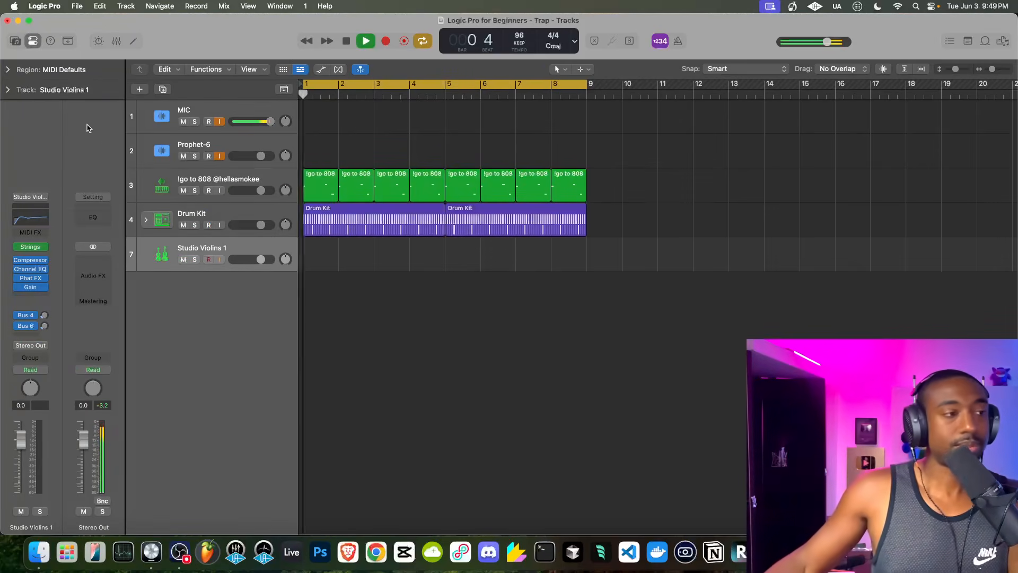
left_click(16, 42)
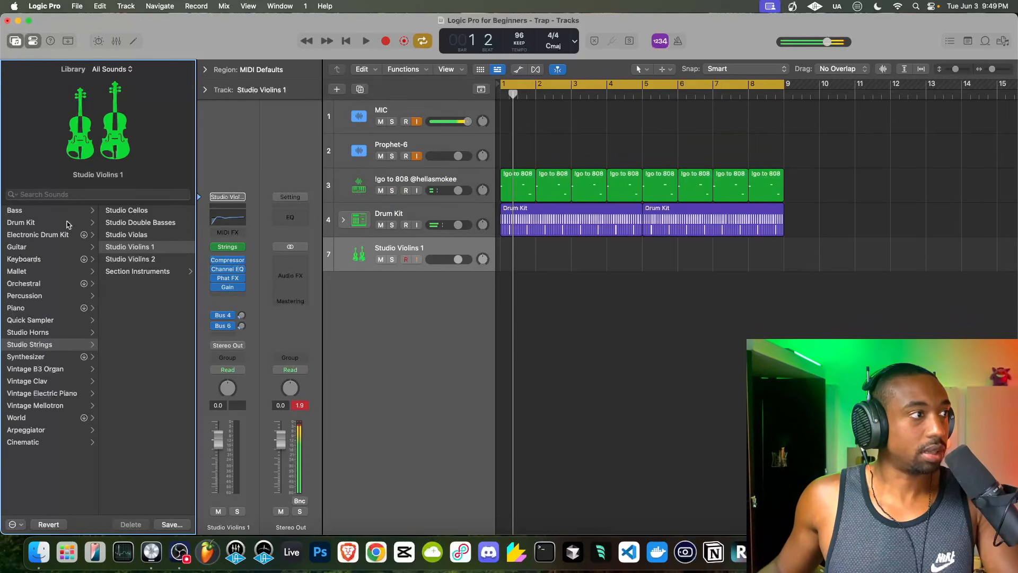
Step: Hide the Library so only the Inspector remains beside the tracks
left_click(15, 42)
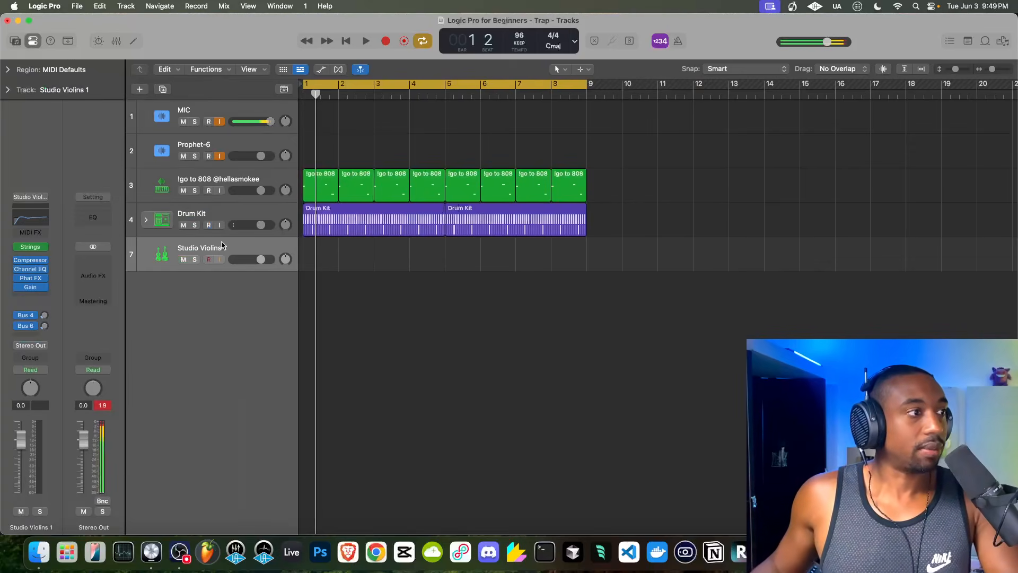
left_click(16, 41)
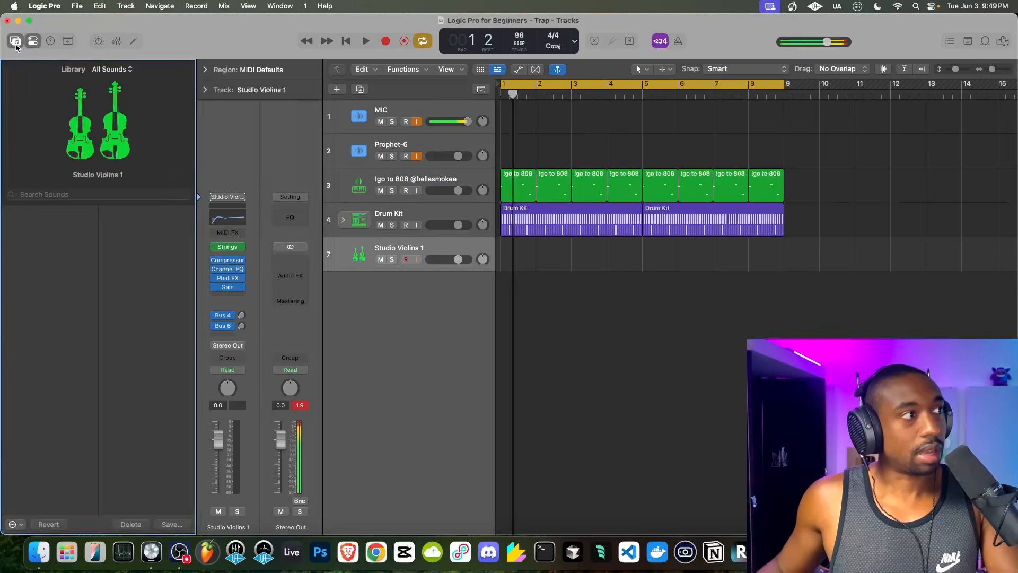
left_click(16, 41)
left_click(33, 41)
left_click(33, 43)
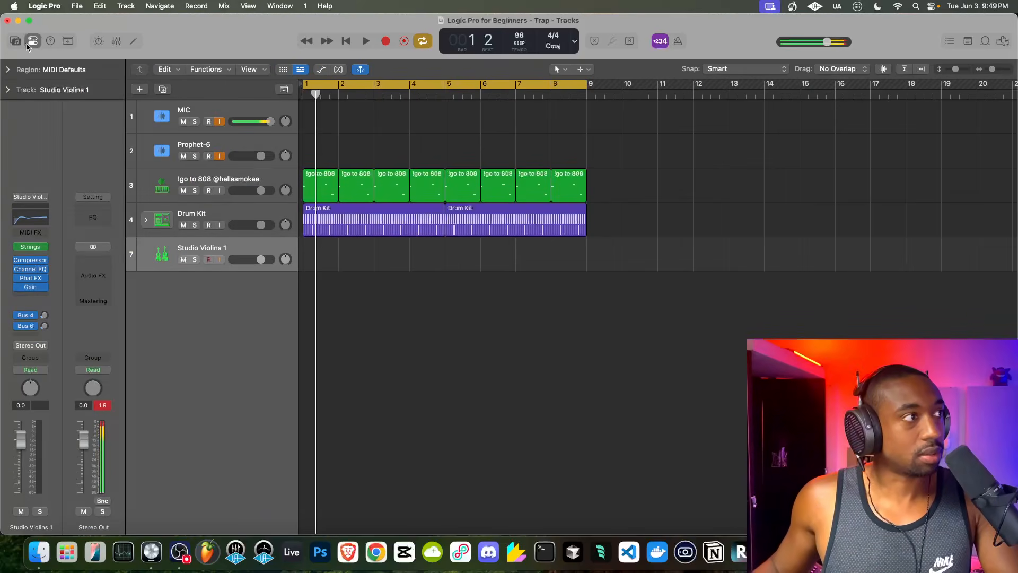
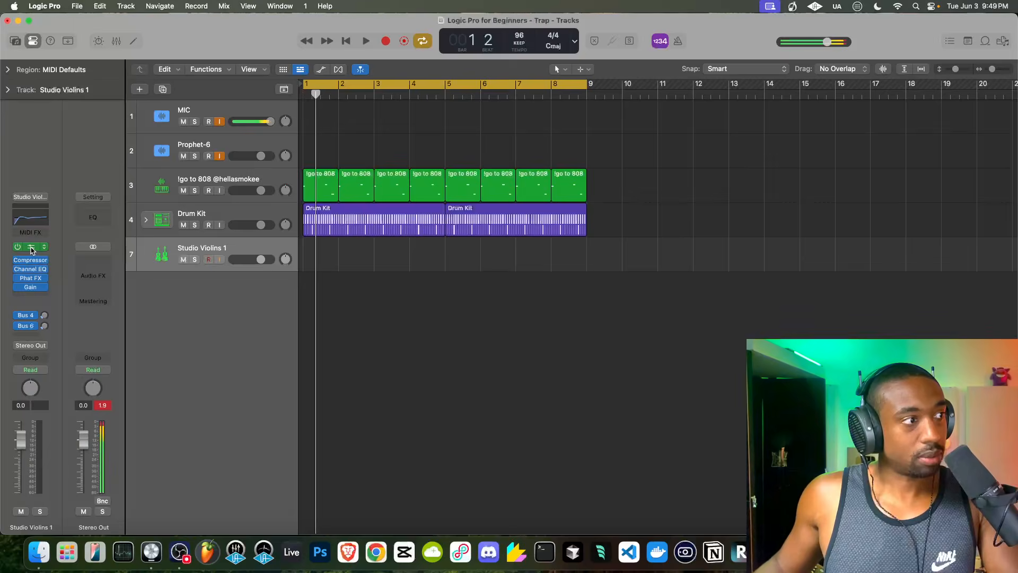
Step: Open the Strings instrument window of the Studio Violins 1 track and show the Musical Typing keyboard
left_click(32, 248)
left_click_drag(582, 159, 521, 154)
key("space")
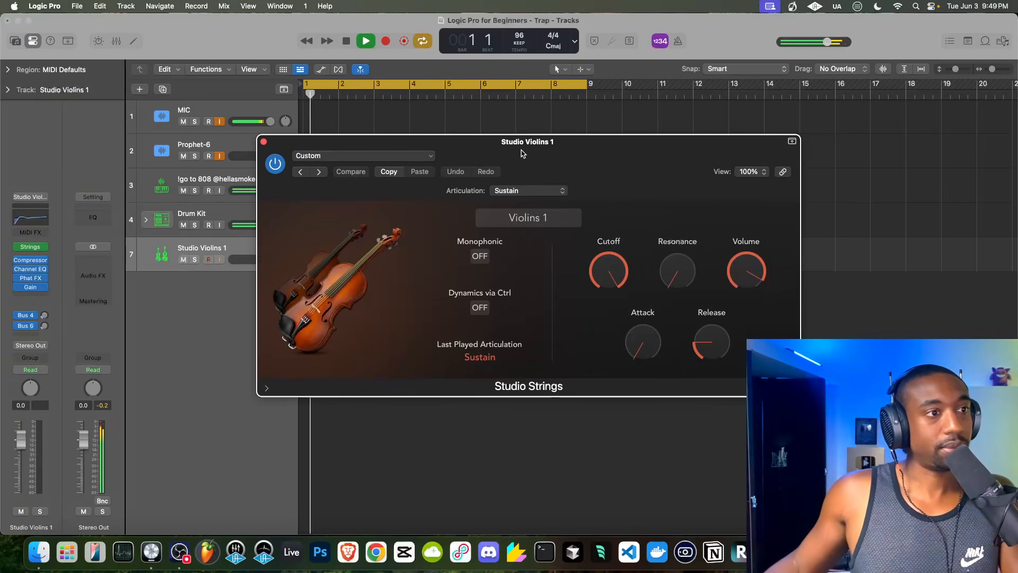
key("space")
key("super+k")
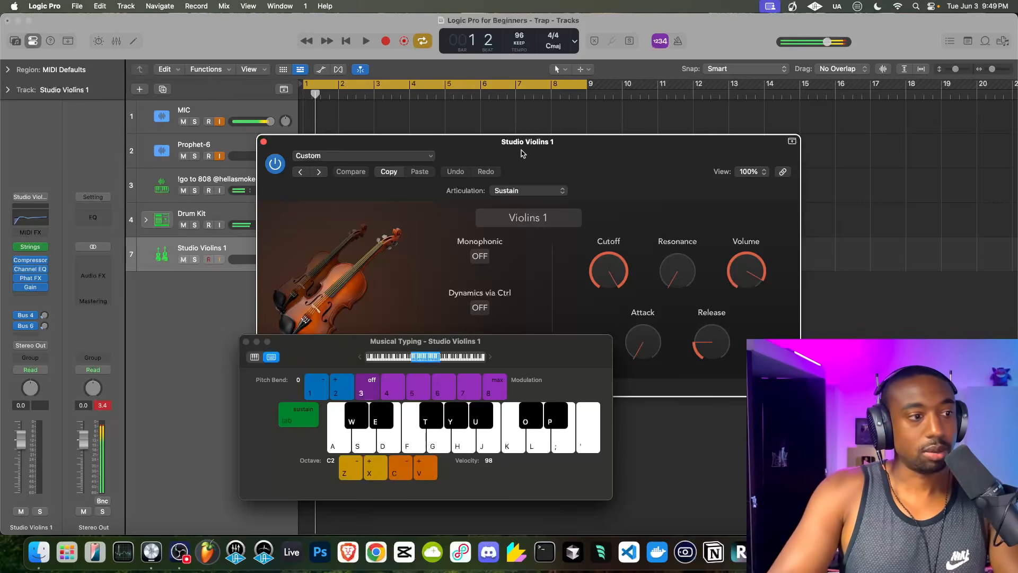
Step: Audition violin notes with Musical Typing, trying pitch bend down and up, and close the keyboard
key("t")
key("k")
key("l")
key("g")
key("s")
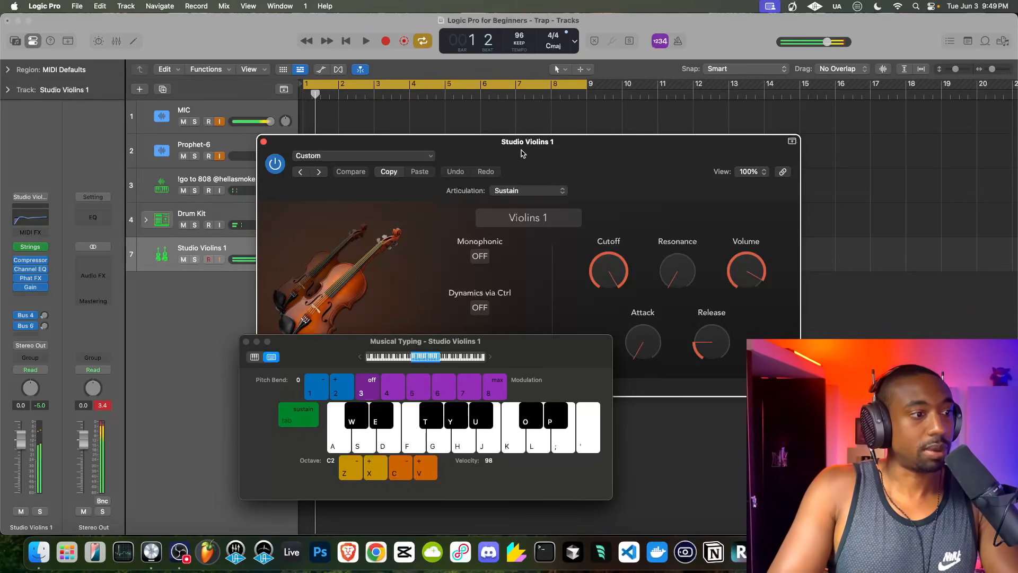
key("k")
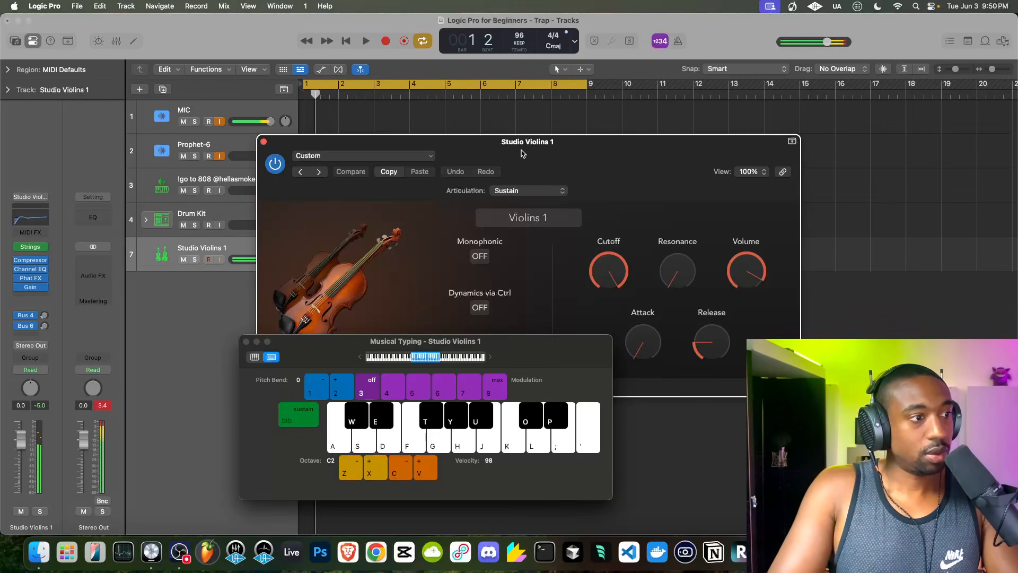
key("k")
key("1")
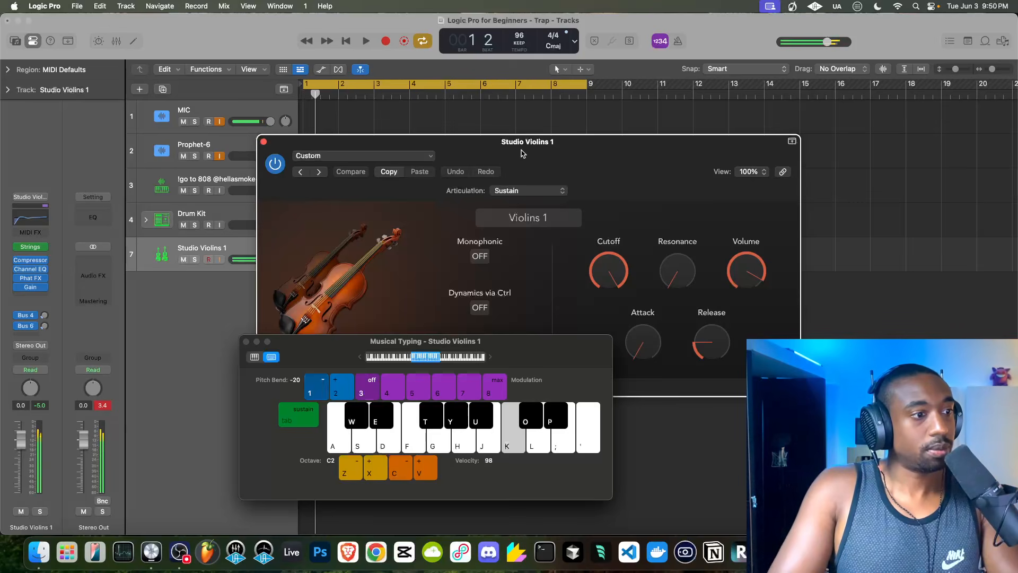
key("j")
key("k")
key("h")
key("2")
key("1")
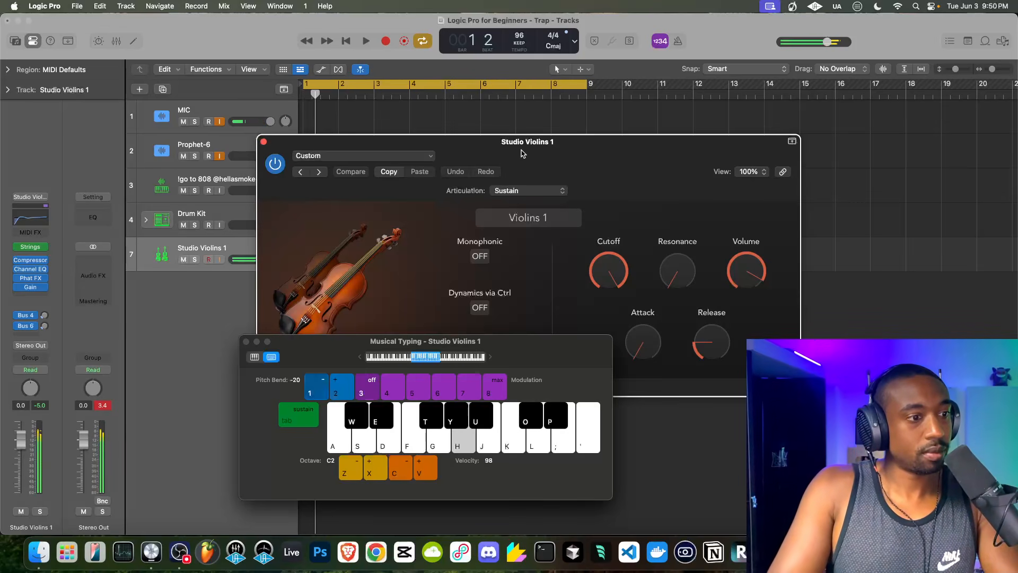
key("j")
key("k")
key("g")
key("h")
key("j")
key("2")
key("h")
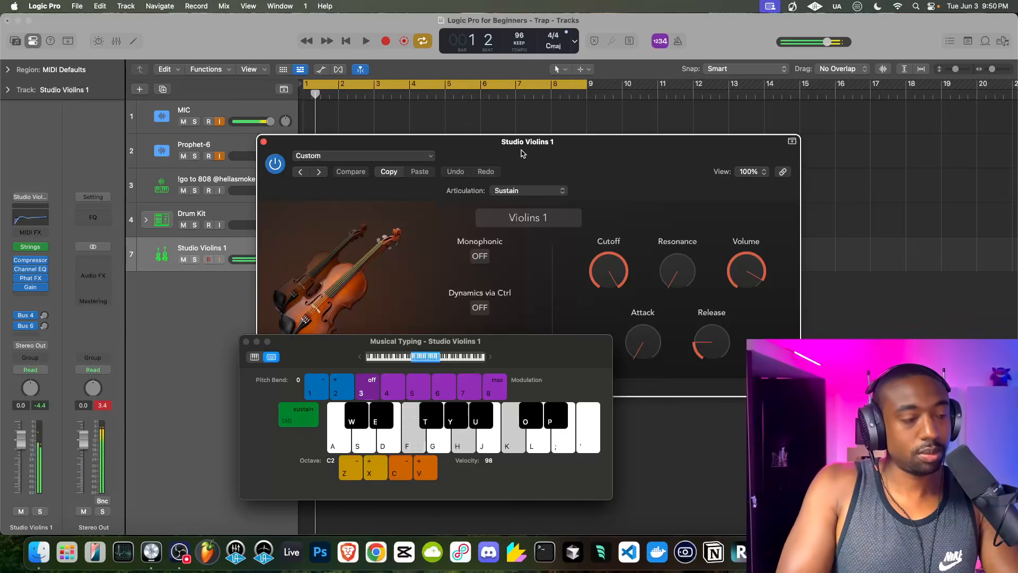
key("f")
key("f")
key("k")
key("g")
key("j")
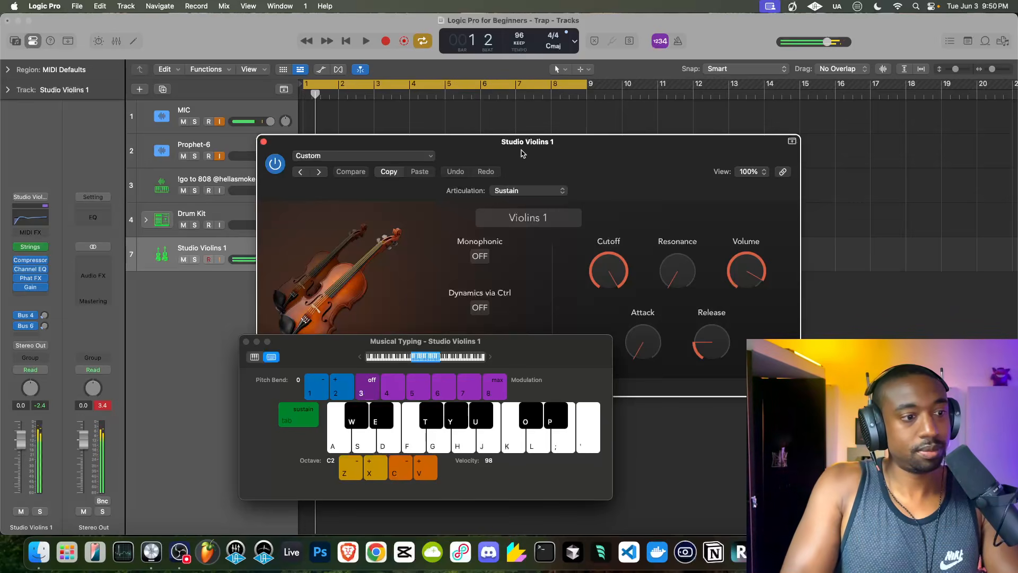
key("g")
key("k")
key("l")
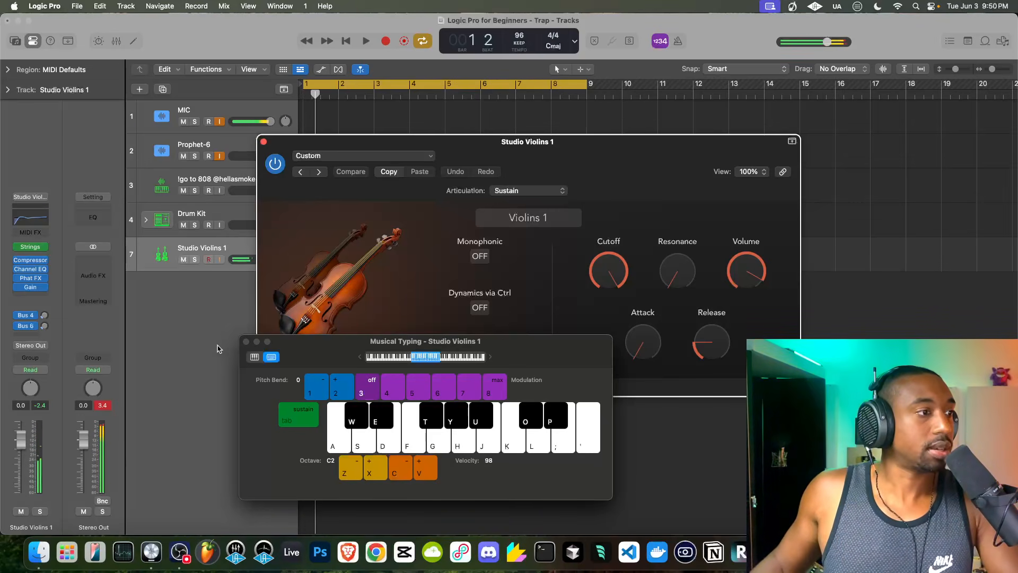
left_click(246, 342)
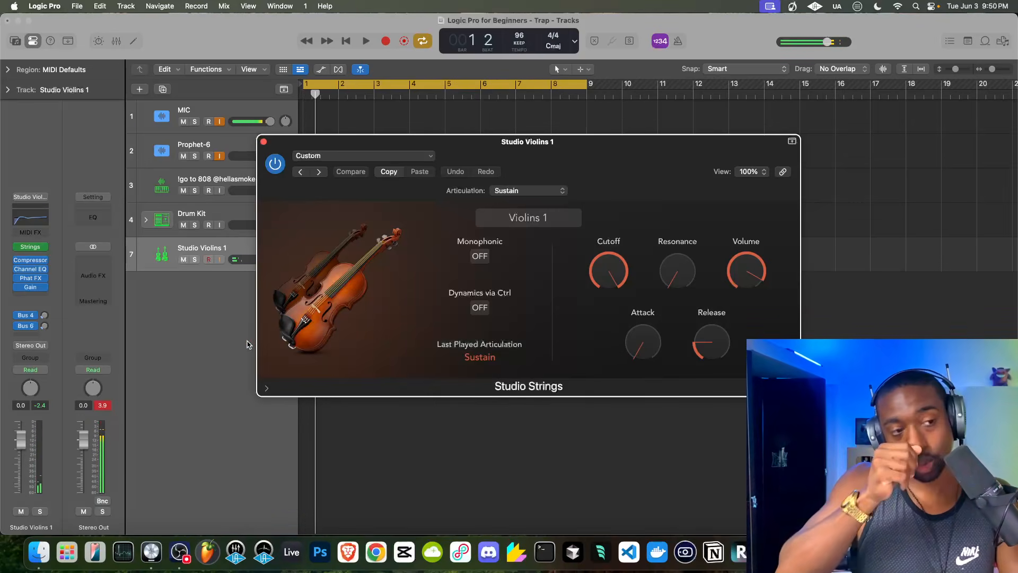
Step: Reopen Musical Typing, audition violin notes while stepping modulation down from 7 to off and bending pitch up, and close the keyboard
key("super+k")
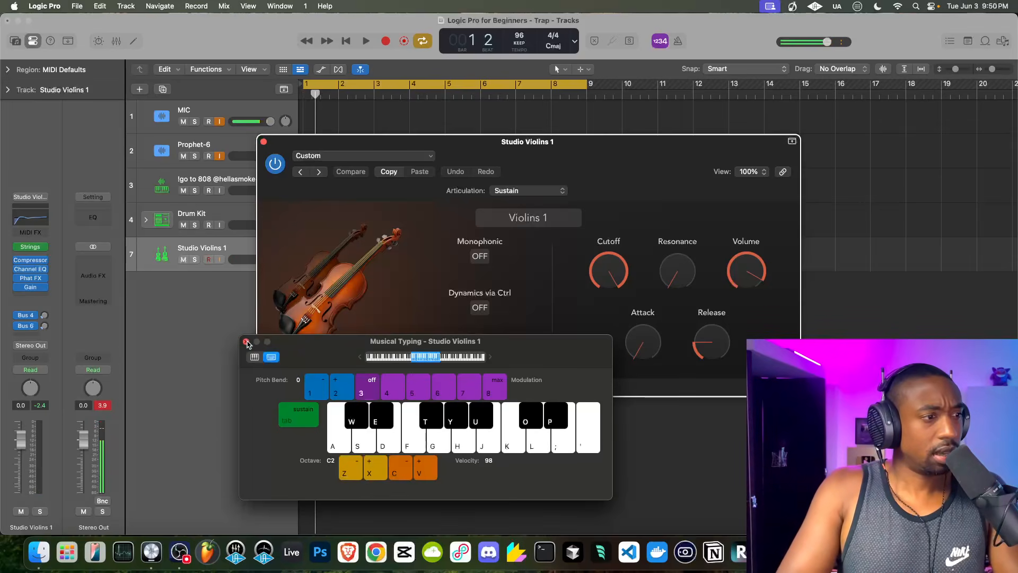
key("k")
key("d")
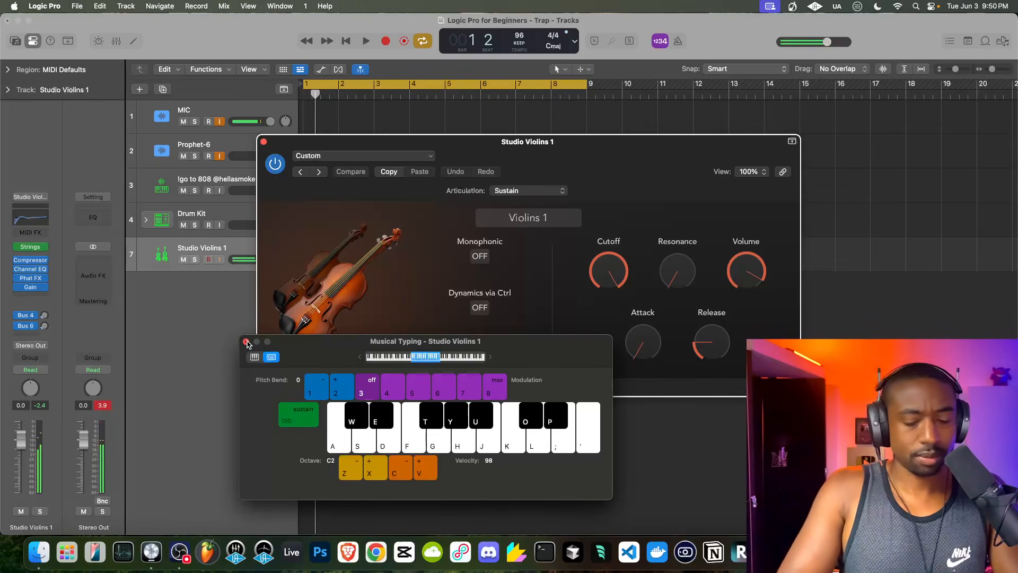
key("k")
key("h")
key("j")
key("h")
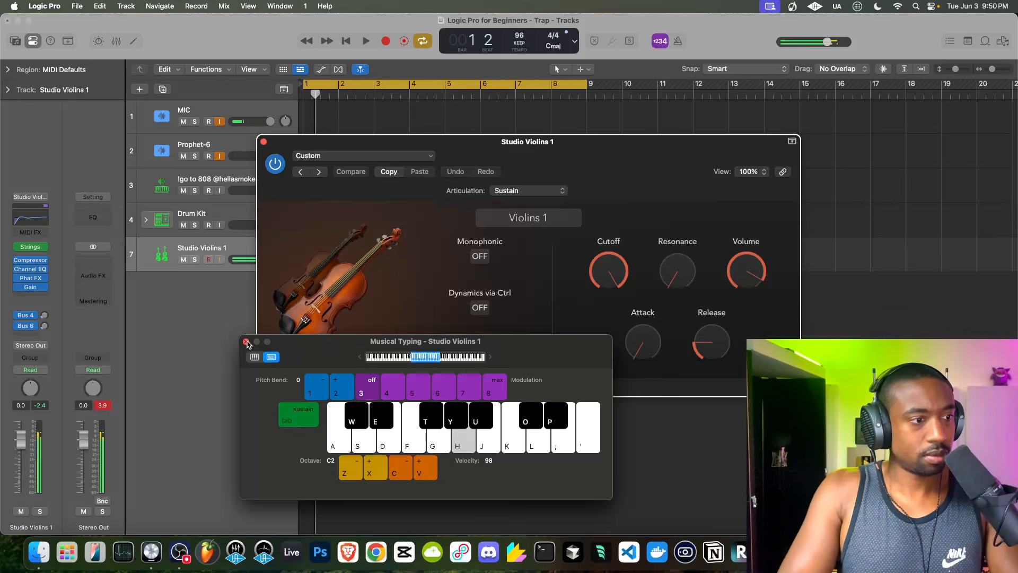
key("k")
key("h")
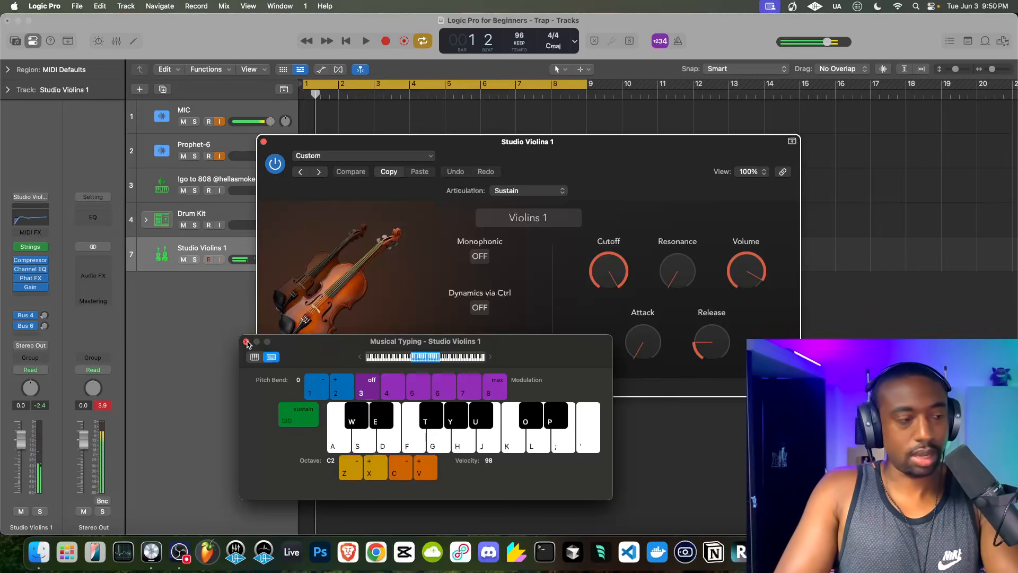
key("7")
key("j")
key("k")
key("h")
key("6")
key("k")
key("j")
key("h")
key("5")
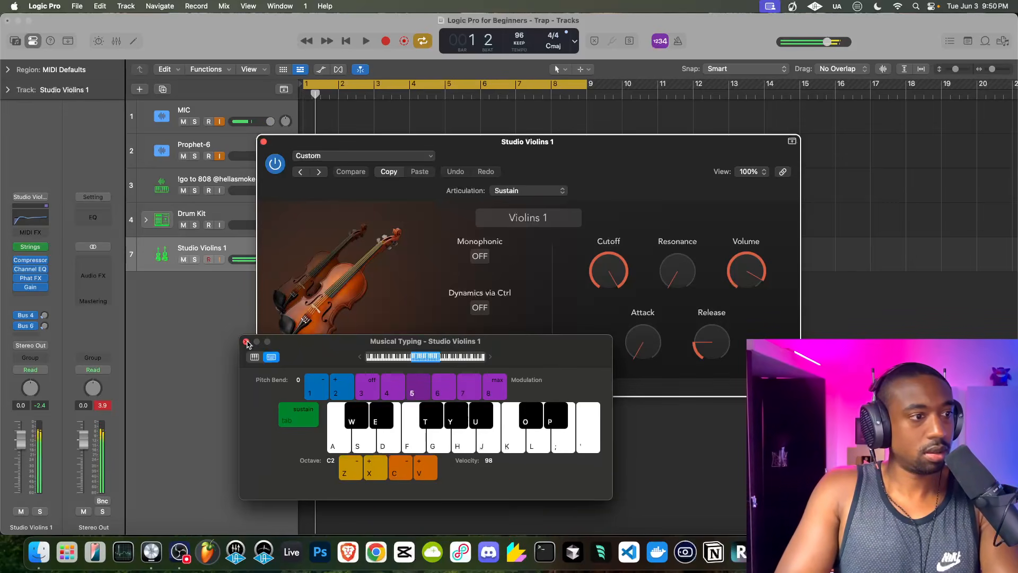
key("j")
key("k")
key("h")
key("4")
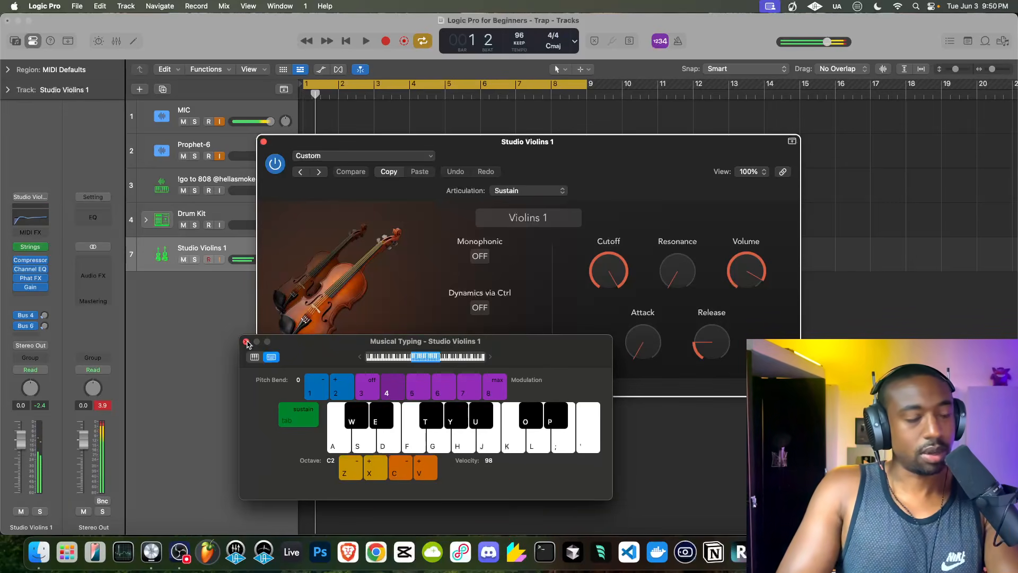
key("3")
key("j")
key("2")
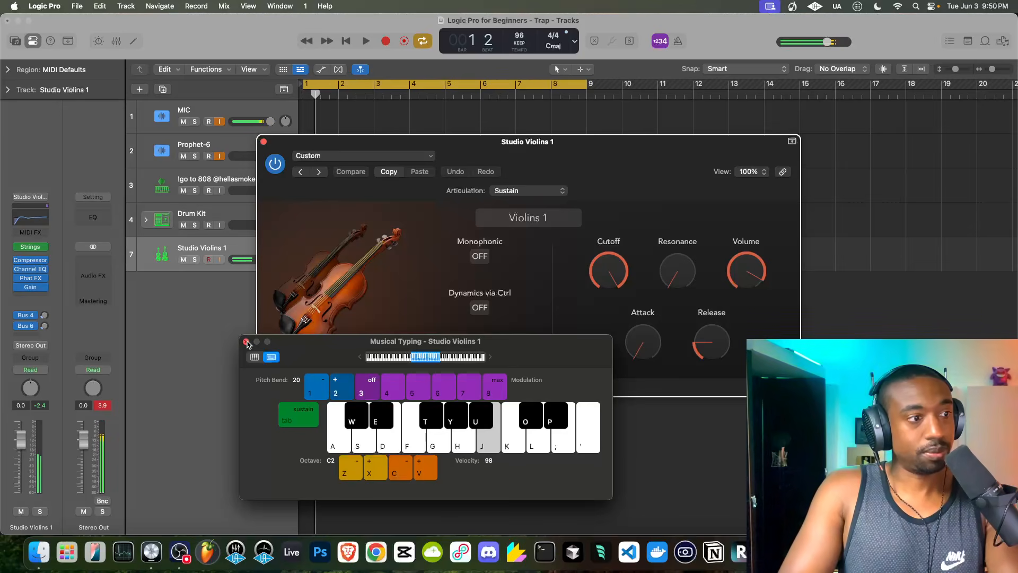
key("k")
key("2")
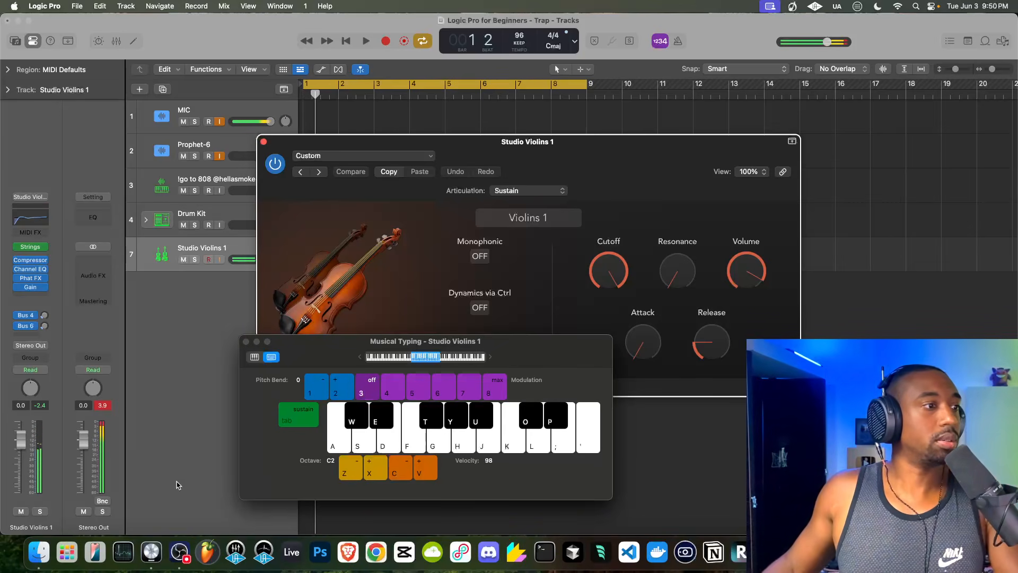
left_click(247, 342)
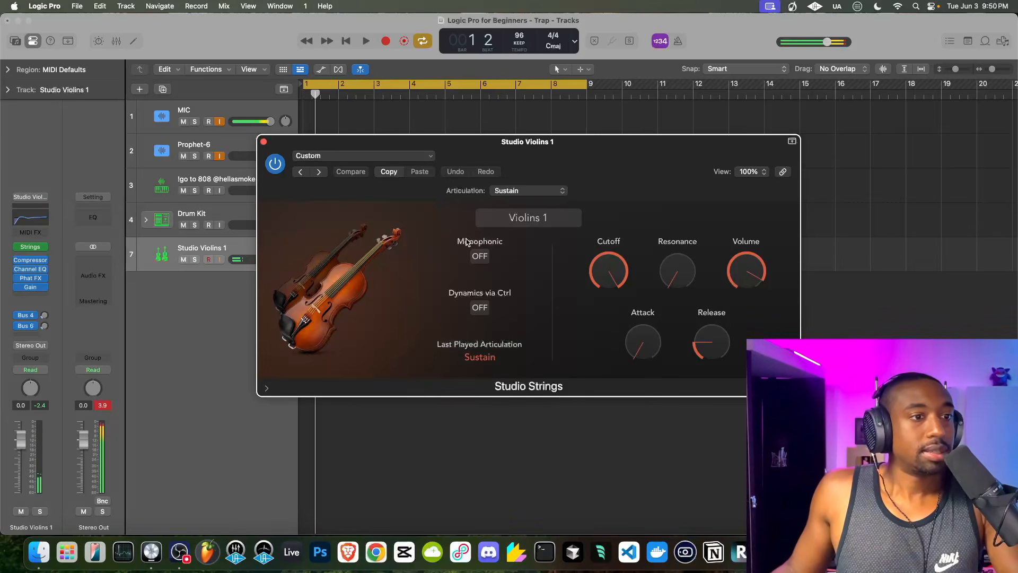
Step: Turn off input monitoring on the Prophet-6 track during playback, stop the beat, and close the violin instrument window
key("space")
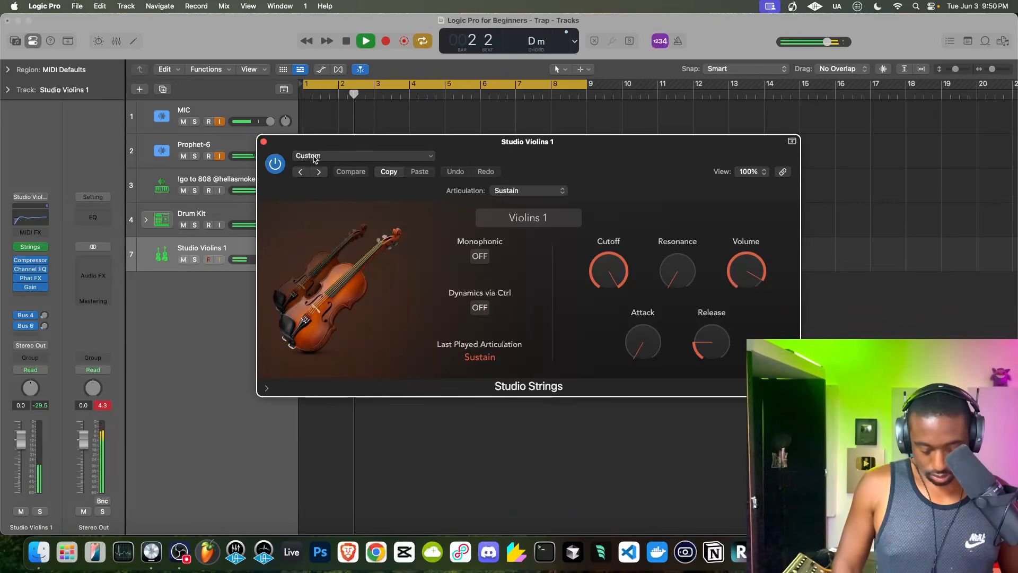
left_click(219, 156)
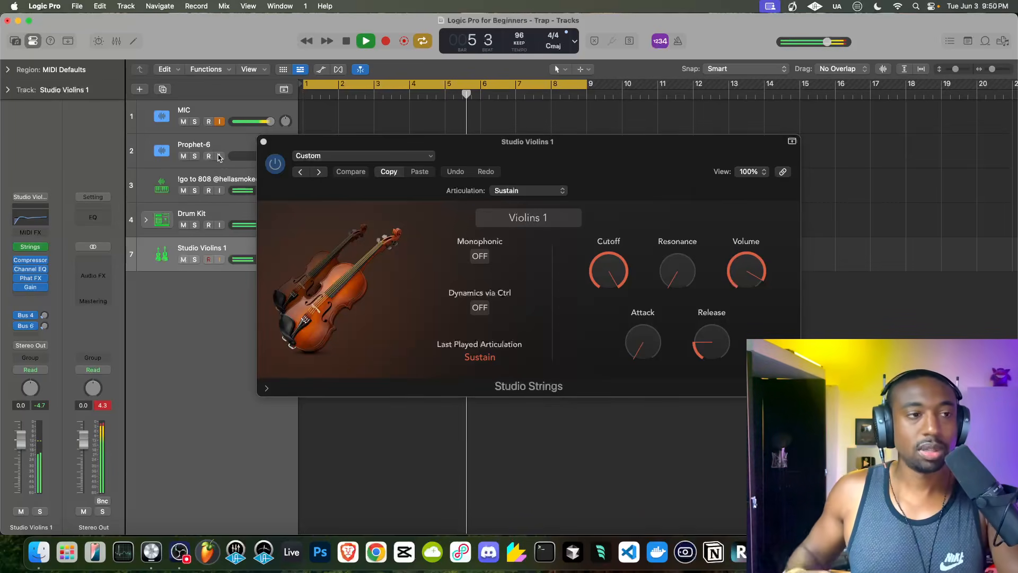
key("space")
left_click(263, 142)
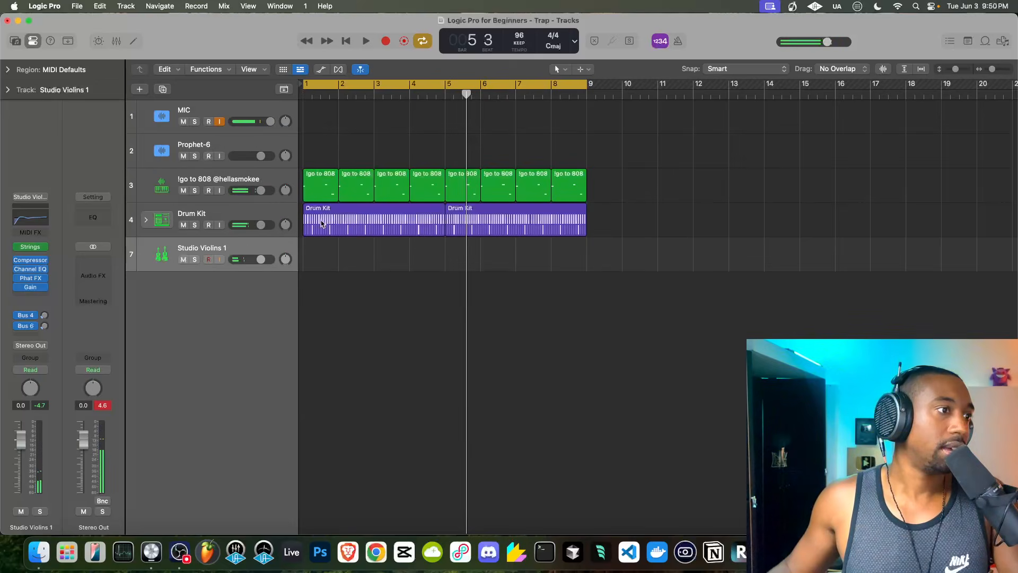
Step: Return the playhead to the start and create an empty MIDI region on the Studio Violins 1 track spanning bars 1 to 9
key("Return")
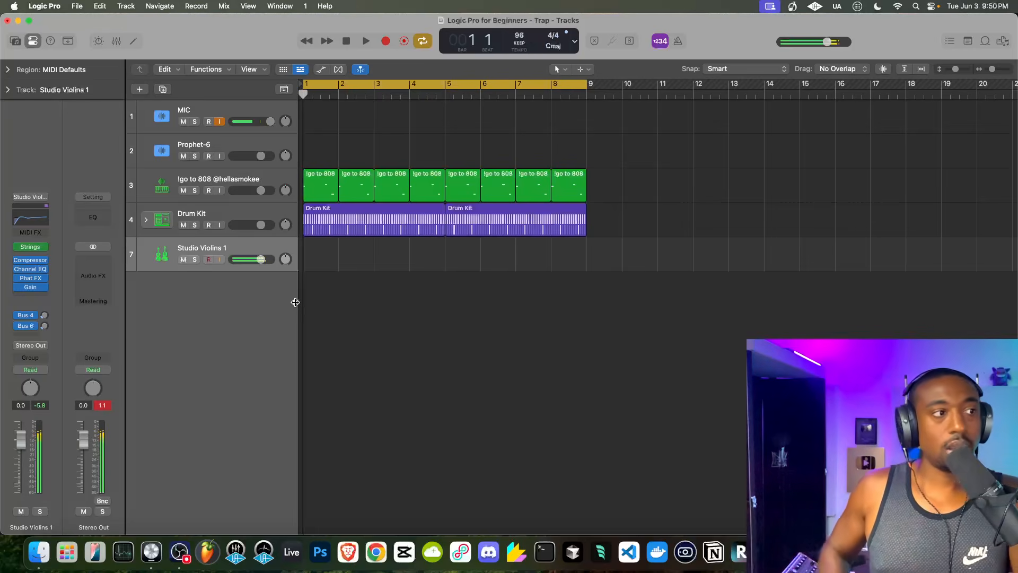
right_click(311, 249)
left_click(326, 251)
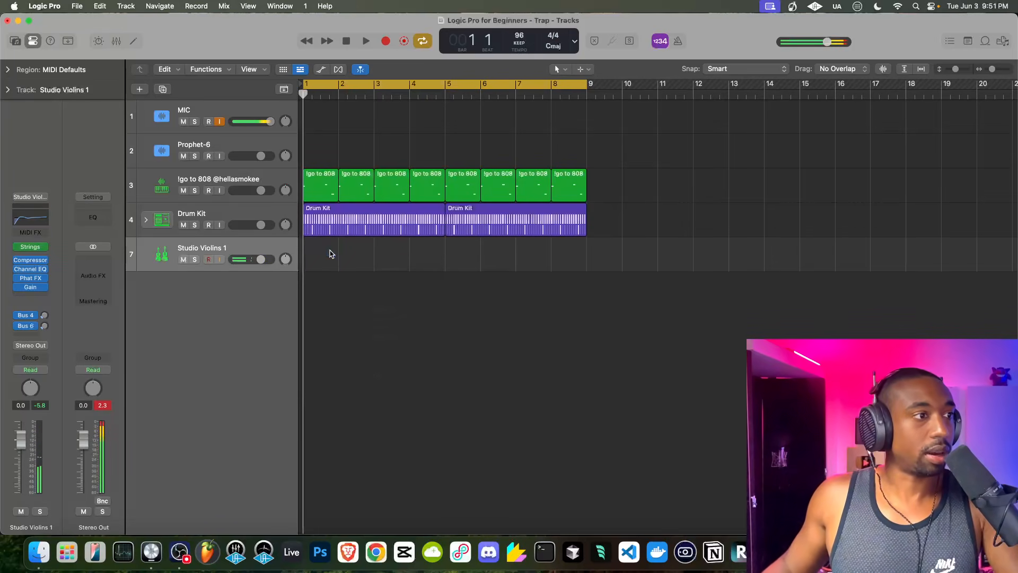
left_click_drag(338, 263, 587, 255)
Step: Open the violin region in the Piano Roll, hide the Inspector, and enlarge the editor to fill most of the window
double_click(342, 251)
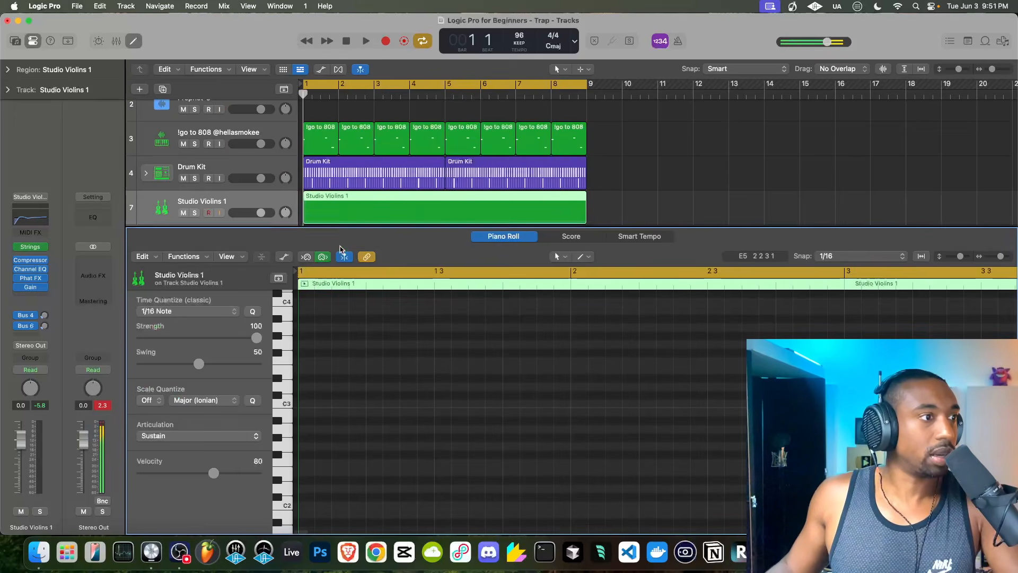
left_click(33, 41)
left_click_drag(287, 227, 286, 86)
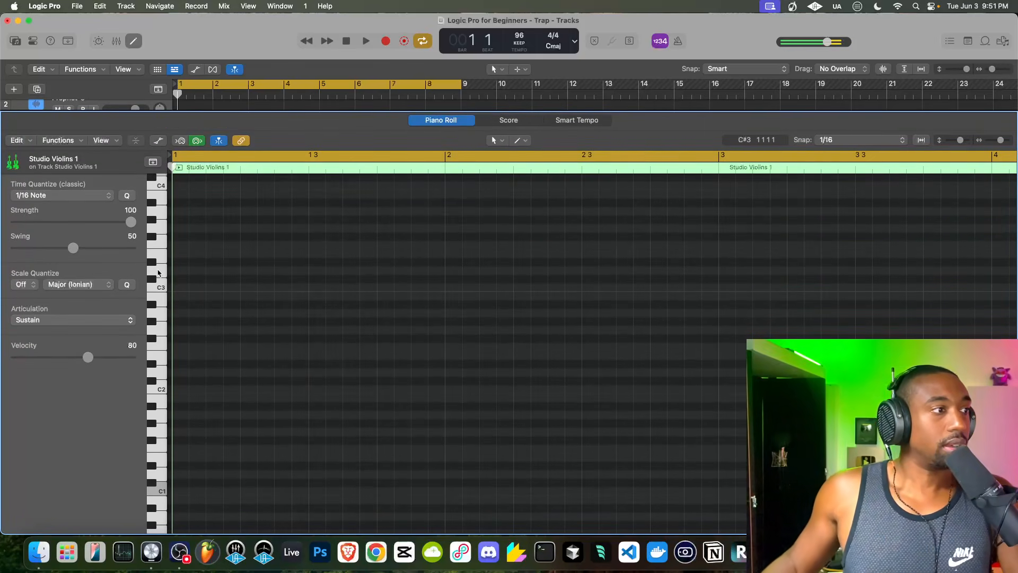
Step: Audition D3 on the Piano Roll keyboard and check the editor's View options without changing any
left_click(159, 273)
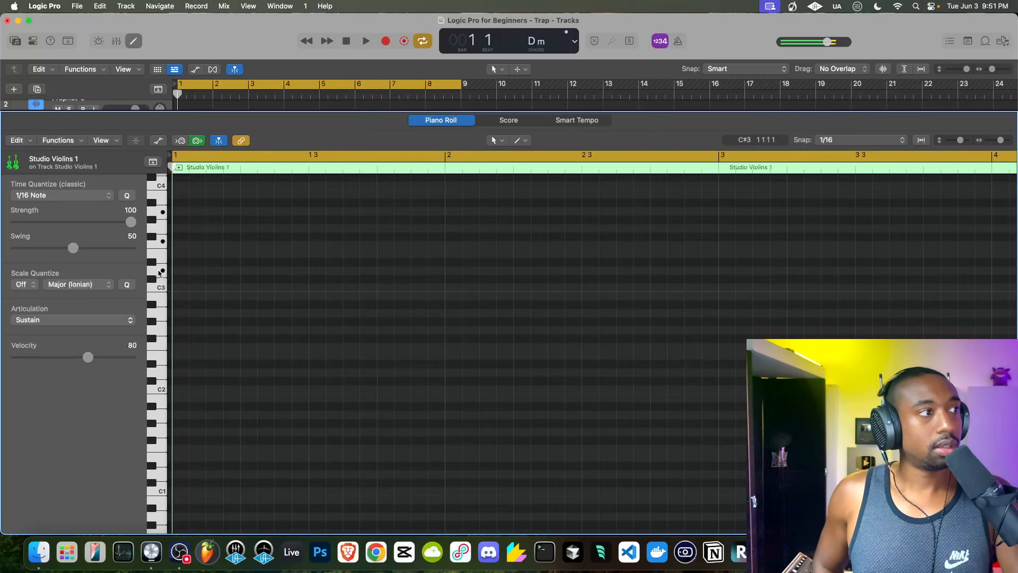
left_click(110, 141)
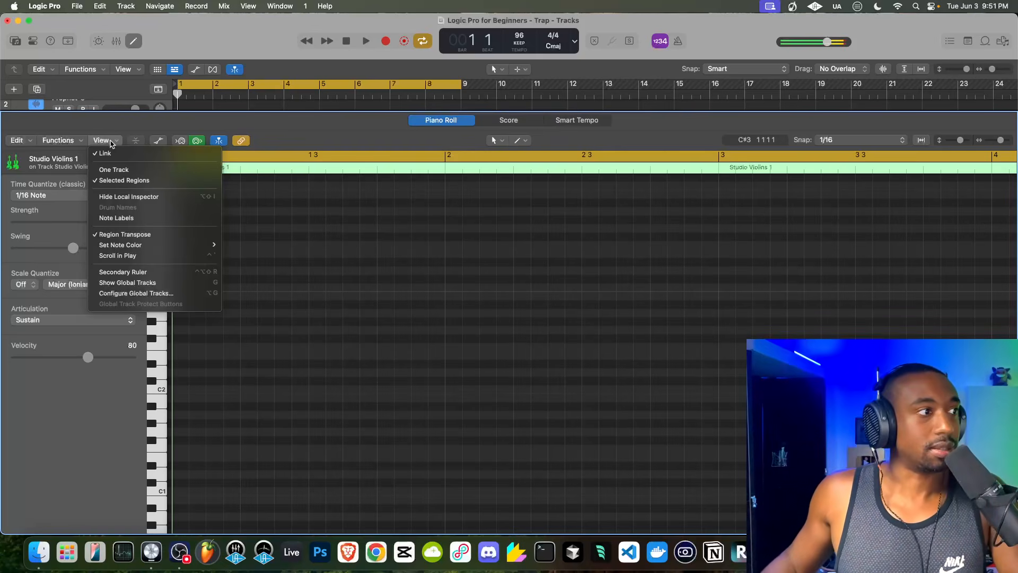
left_click(116, 381)
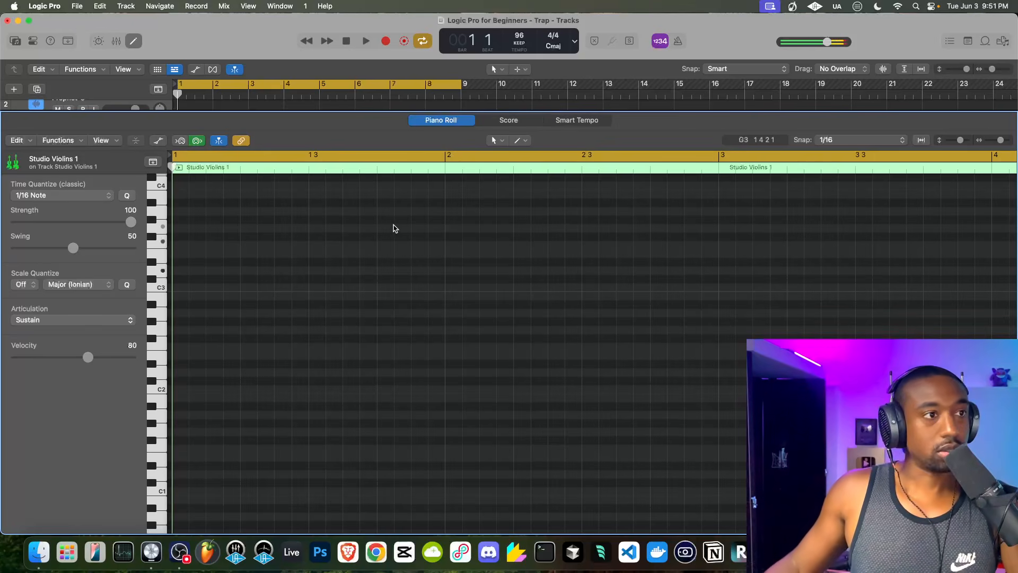
Step: Draw a D minor chord of D3, F3 and A3 sixteenth notes at the start of bar 1 and select all three notes
left_click(520, 140)
left_click(545, 143)
left_click(178, 272)
left_click(176, 244)
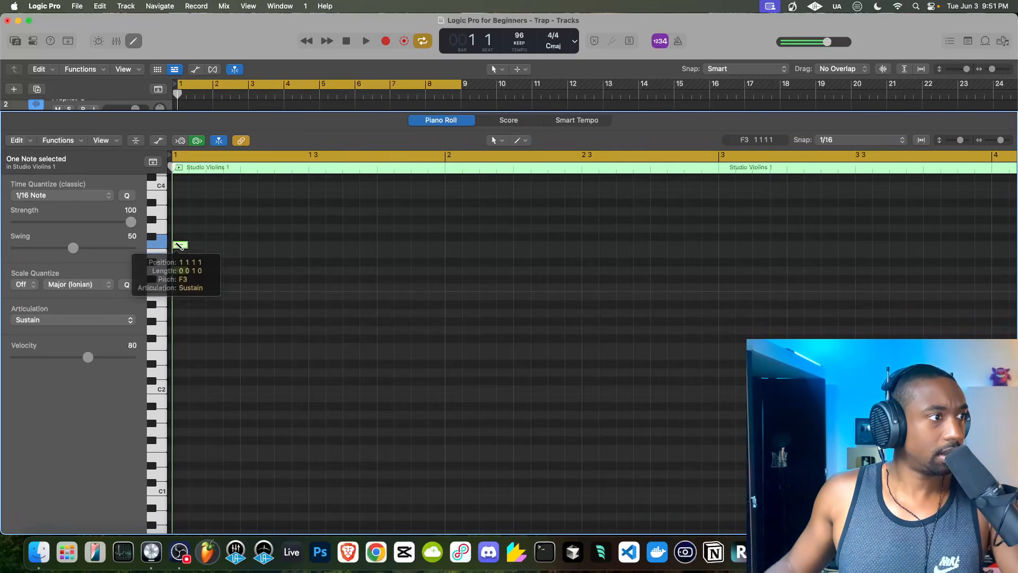
left_click(179, 210)
left_click_drag(188, 202, 183, 269)
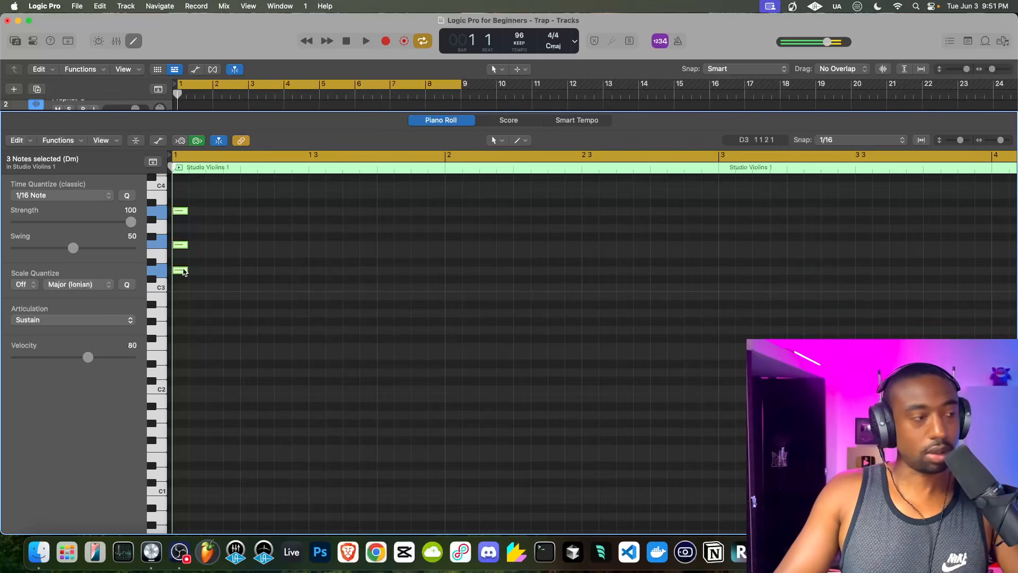
Step: Lengthen the three selected chord notes to fill the whole of bar 1
key("shift+alt+Right")
key("shift+alt+Right")
key("shift+alt+Right")
key("shift+alt+Right")
key("shift+alt+Right")
key("shift+alt+Right")
key("shift+alt+Right")
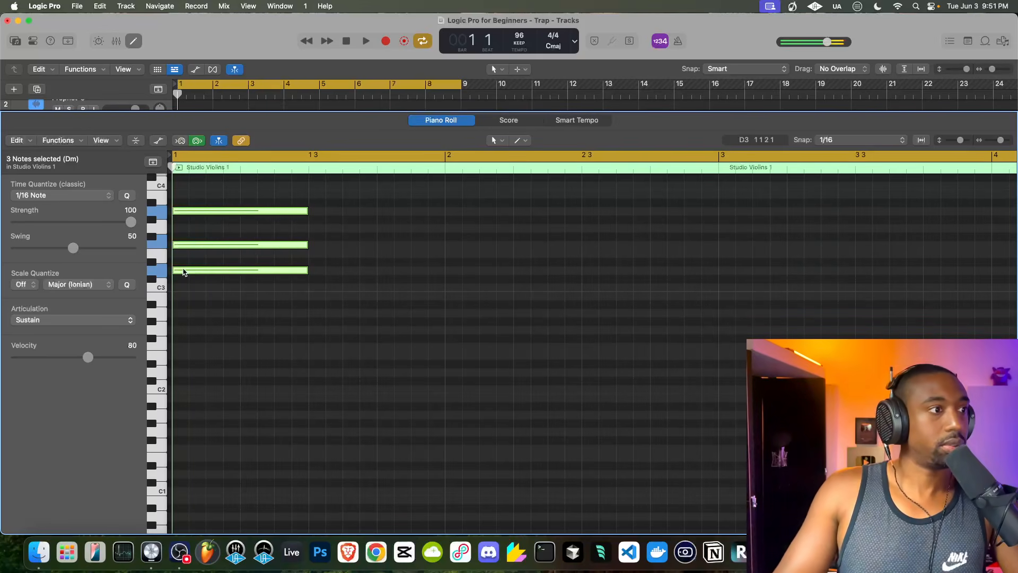
key("shift+alt+Right")
key("shift+alt+Right")
key("shift+alt+Right")
key("shift+alt+Right")
key("shift+alt+Right")
key("shift+alt+Right")
key("alt+shift+Left")
key("alt+shift+Right")
key("alt+shift+Right")
key("alt+shift+Right")
key("alt+shift+Left")
key("alt+shift+Left")
key("alt+shift+Right")
key("alt+shift+Right")
key("alt+shift+Left")
key("alt+shift+Right")
key("alt+shift+Left")
key("alt+shift+Right")
key("alt+shift+Left")
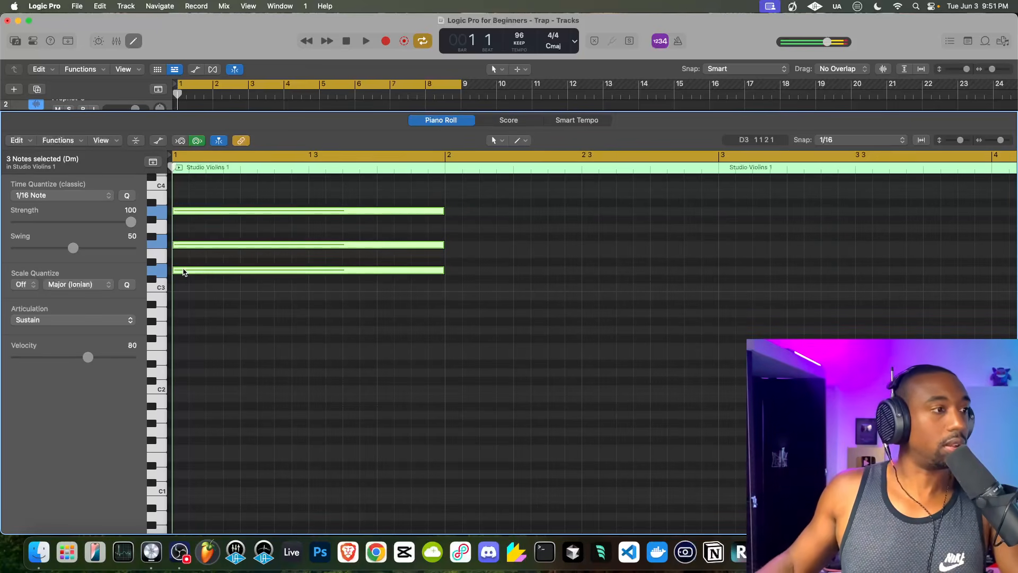
Step: Play the D minor violin chord briefly with the beat and stop playback
left_click_drag(258, 321, 234, 203)
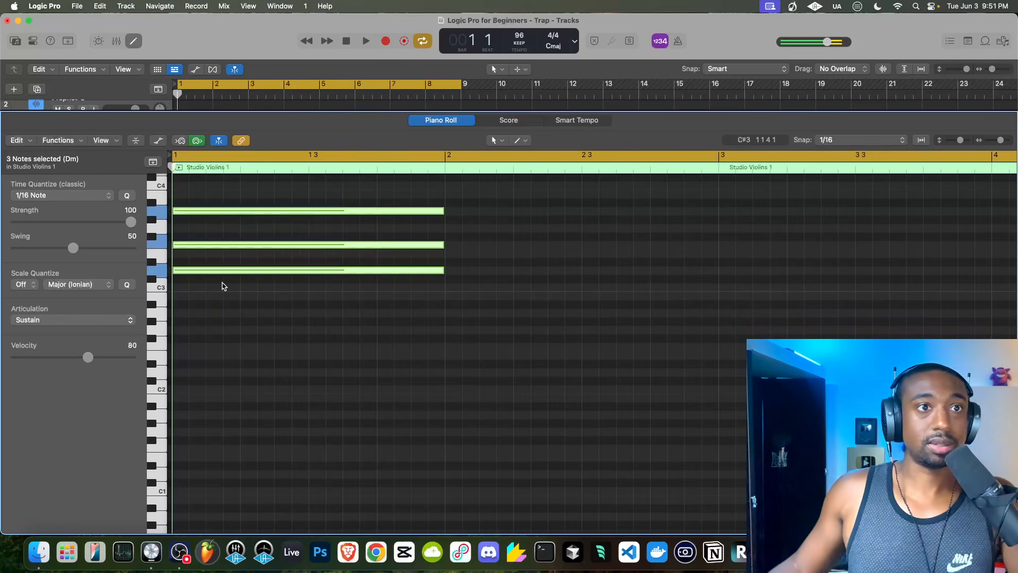
key("space")
key("space")
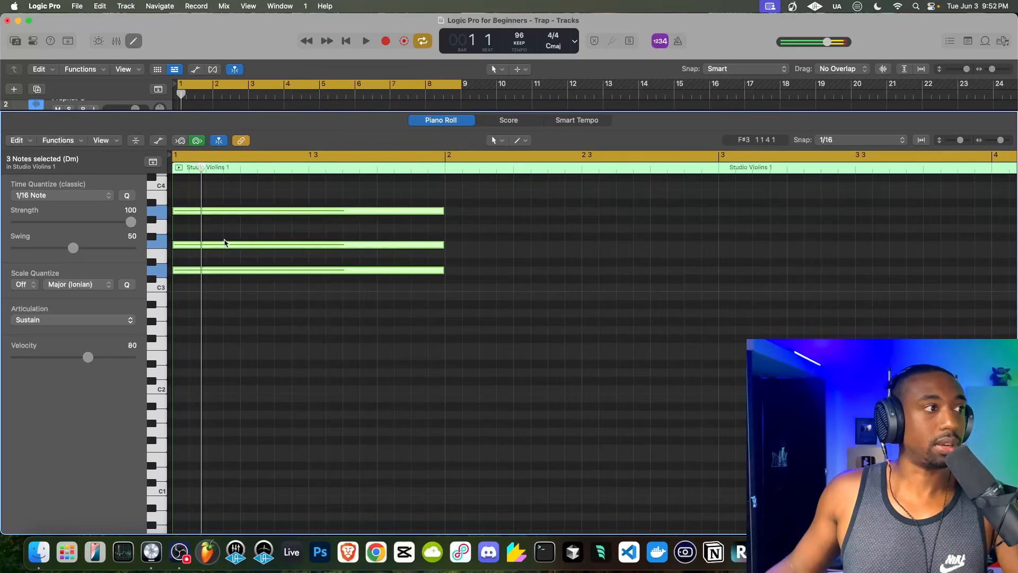
Step: Audition the three-note chord, lower the velocity of all its notes to 17, and listen to it again
scroll(238, 254, "right", 1)
key("space")
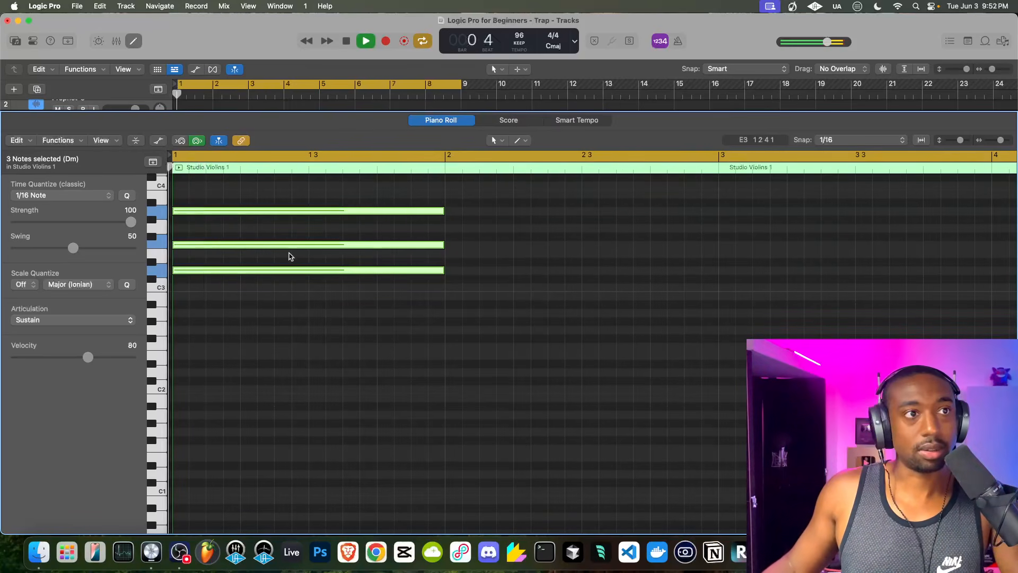
key("space")
left_click_drag(89, 358, 32, 358)
key("space")
key("space")
Step: Compare a velocity of 83 on the chord's middle note against the bottom note, and return the middle note to 17
left_click(251, 270)
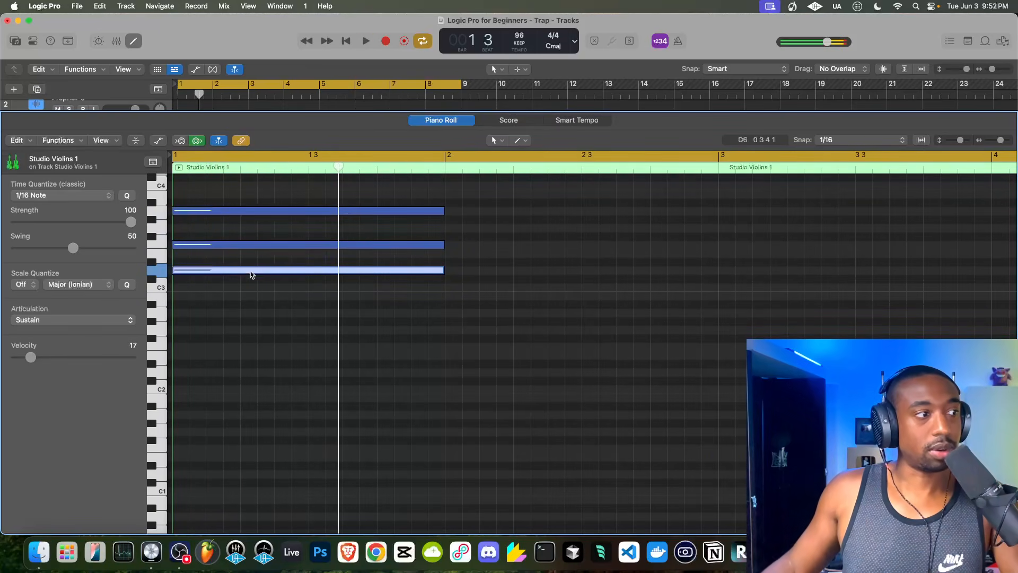
left_click(251, 245)
left_click_drag(30, 357, 93, 357)
left_click(235, 271)
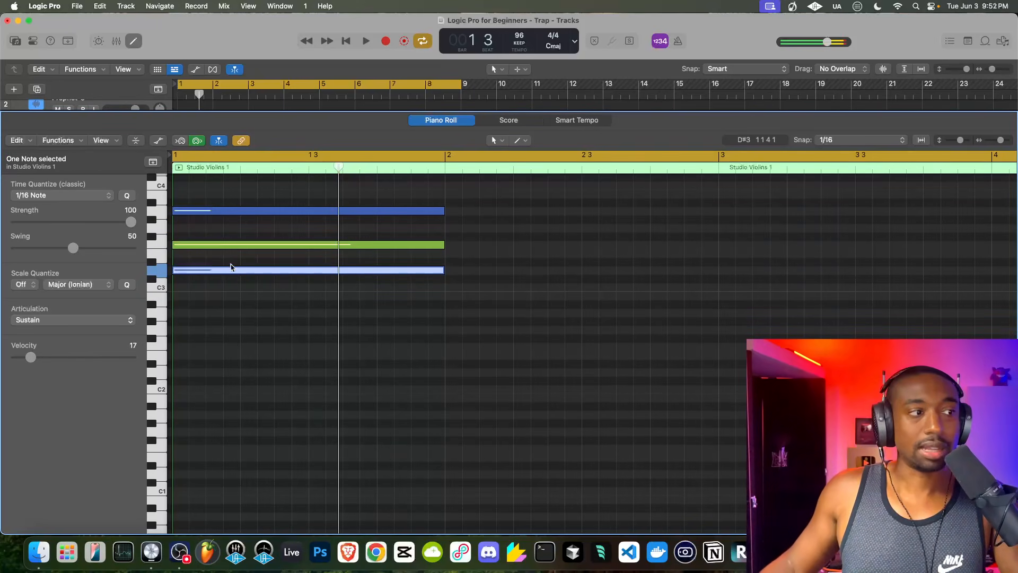
left_click(234, 245)
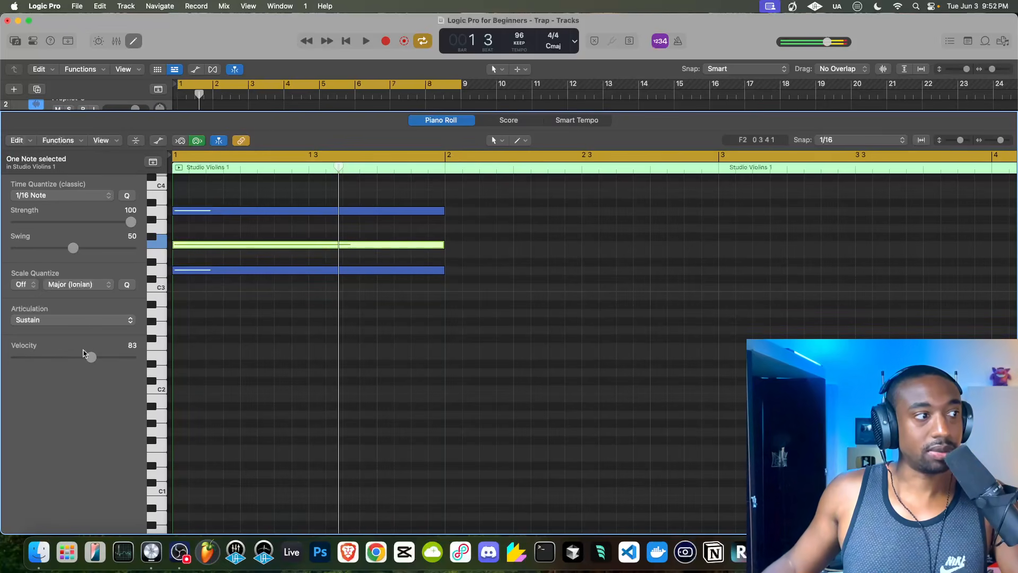
left_click_drag(91, 360, 32, 362)
Step: Play the chord from the beginning and repeat its three notes into bar 2
left_click_drag(270, 336, 227, 198)
key("Return")
key("space")
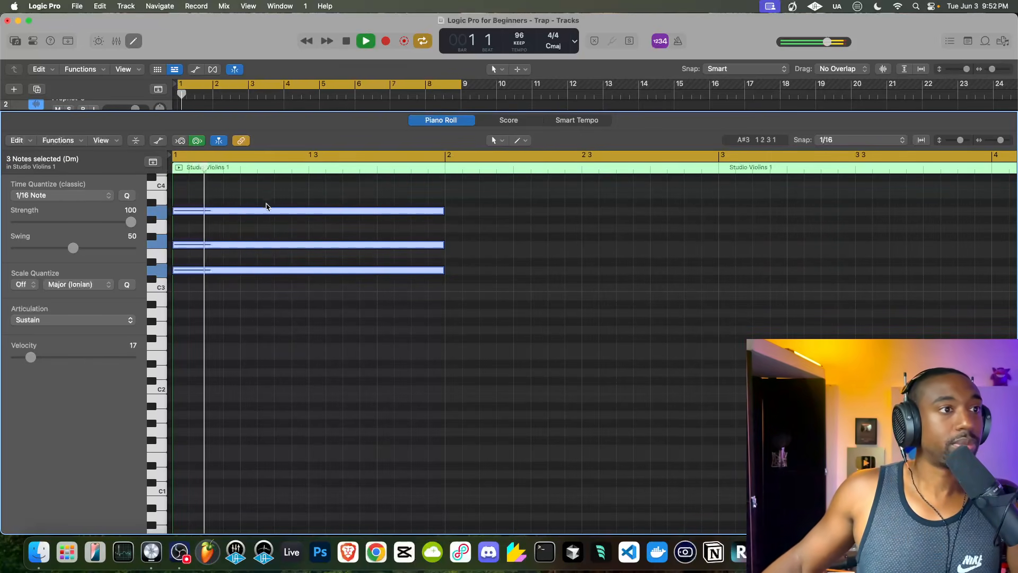
left_click_drag(453, 201, 320, 285)
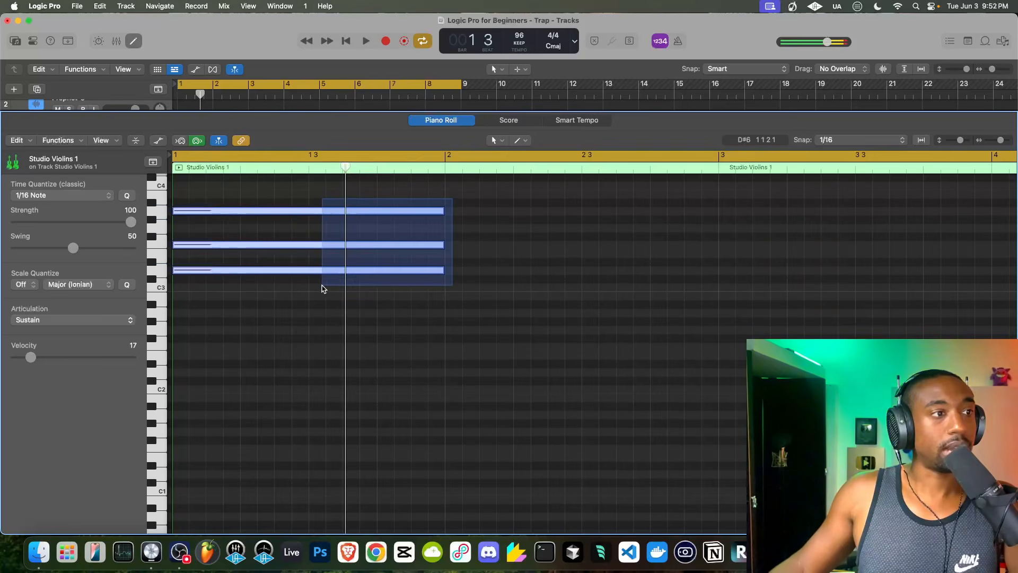
key("cmd+r")
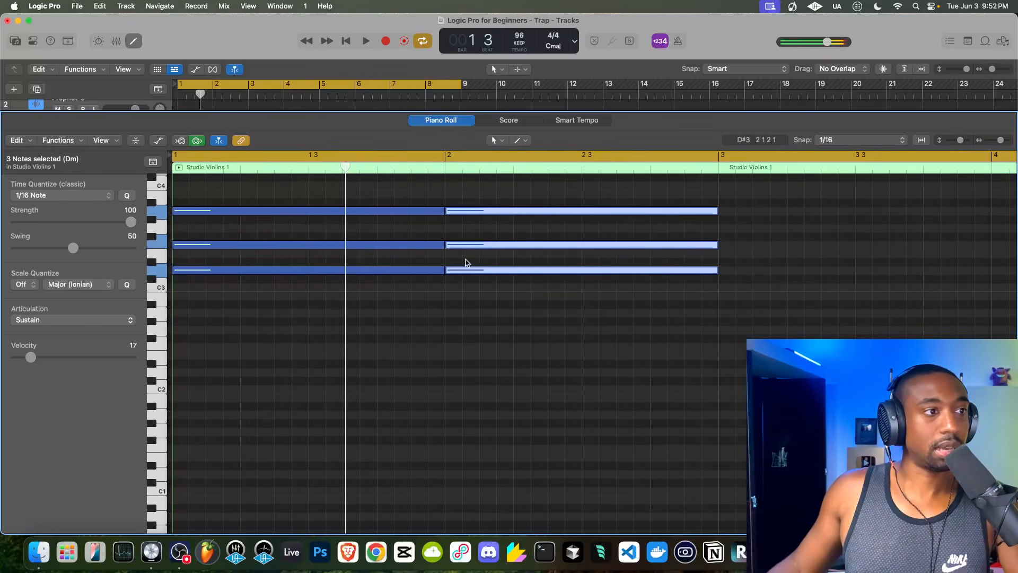
Step: Lower the middle note of the bar 2 chord by one semitone to E3 and play back the change
left_click(466, 245)
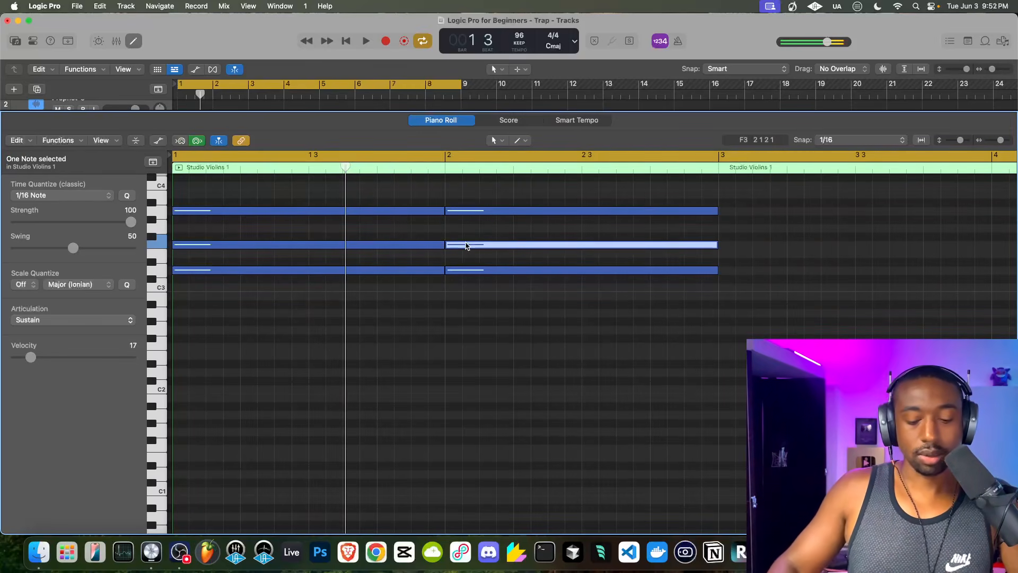
key("alt+Down")
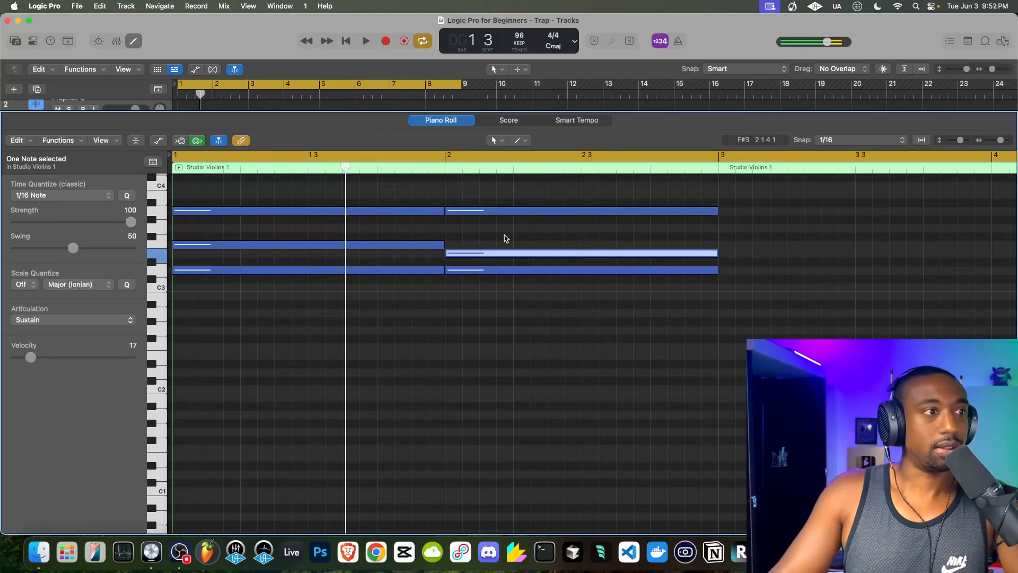
key("space")
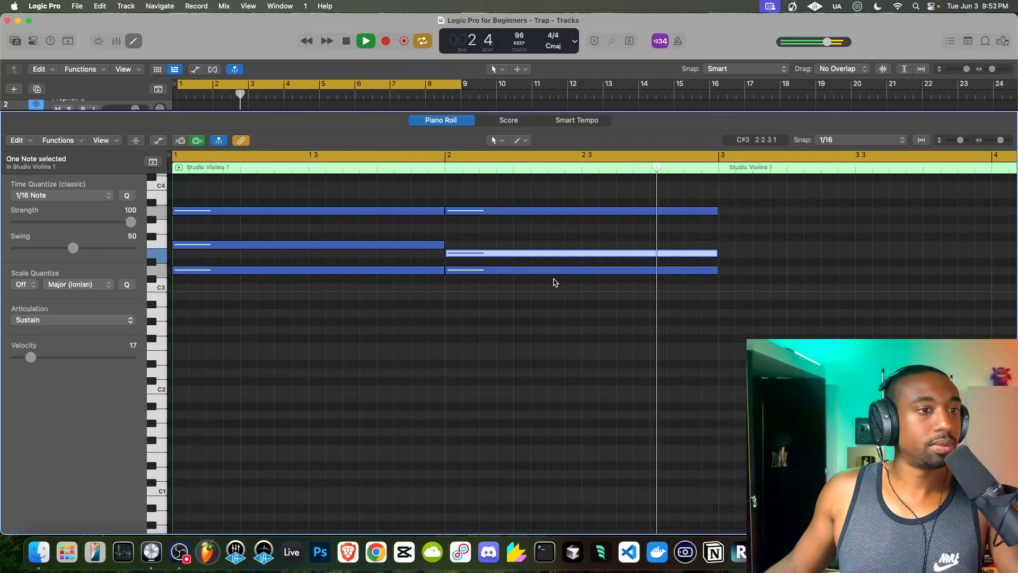
key("space")
Step: Copy the two bottom D3 notes an octave lower to D2 and audition the fuller chords
left_click_drag(556, 285, 376, 270)
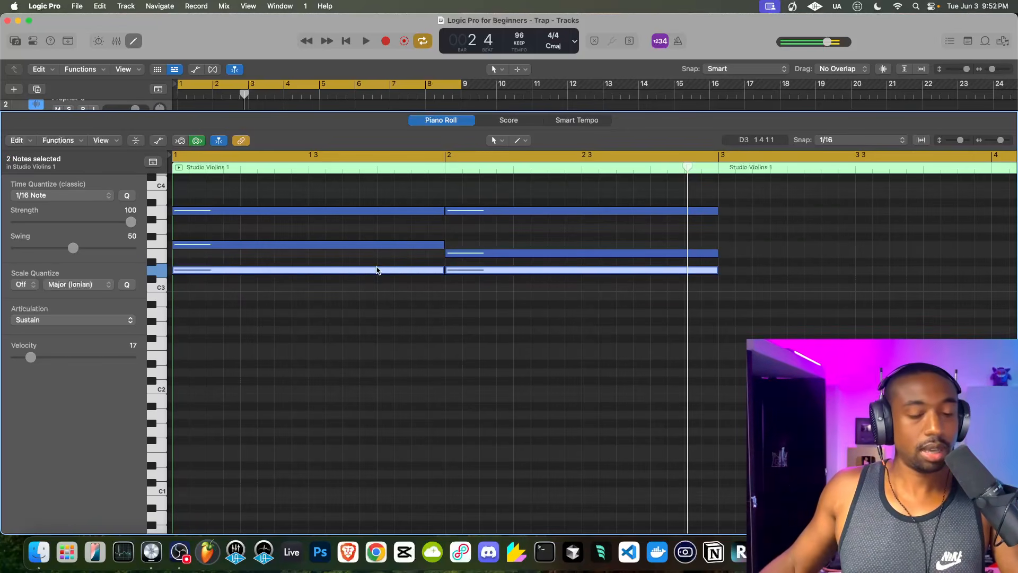
left_click_drag(493, 296, 340, 374)
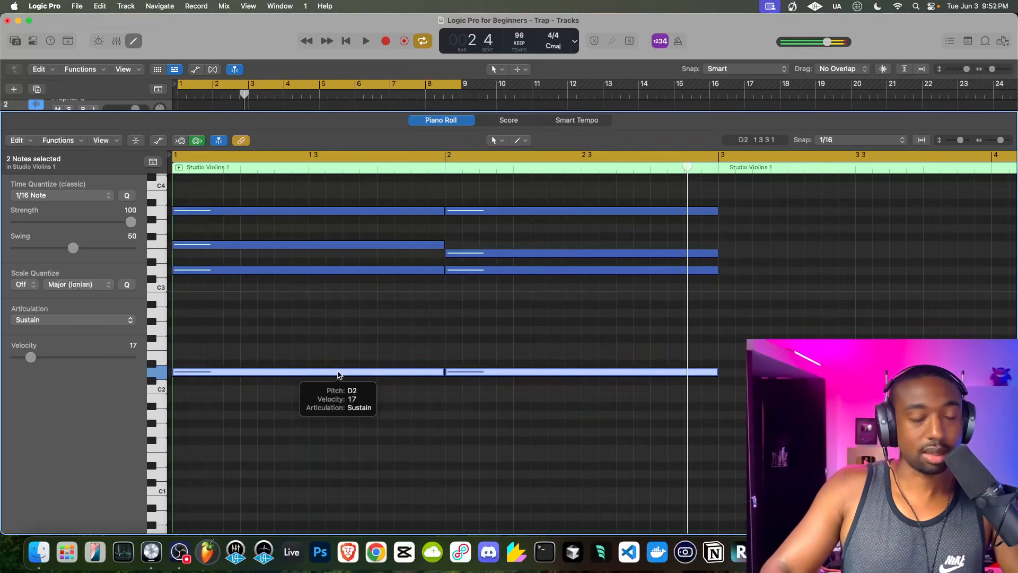
key("space")
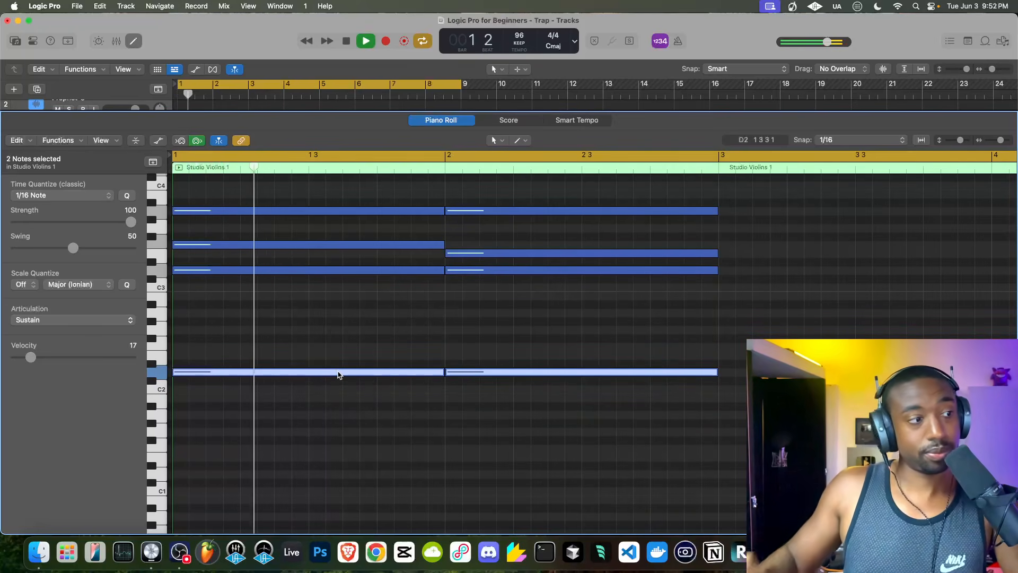
key("space")
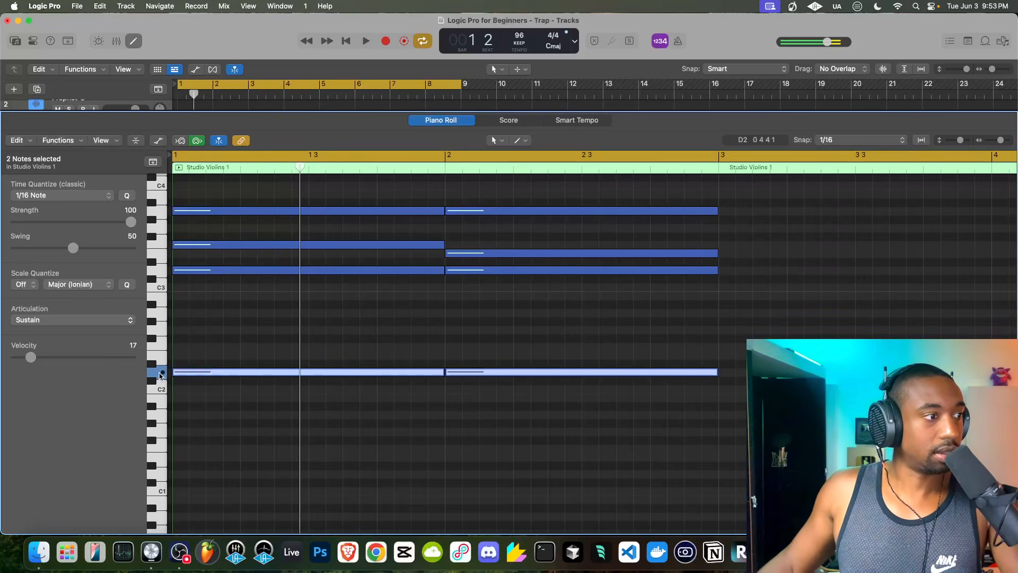
Step: Delete the two added D2 notes from bars 1 and 2
left_click(221, 341)
left_click_drag(222, 339, 580, 415)
key("Delete")
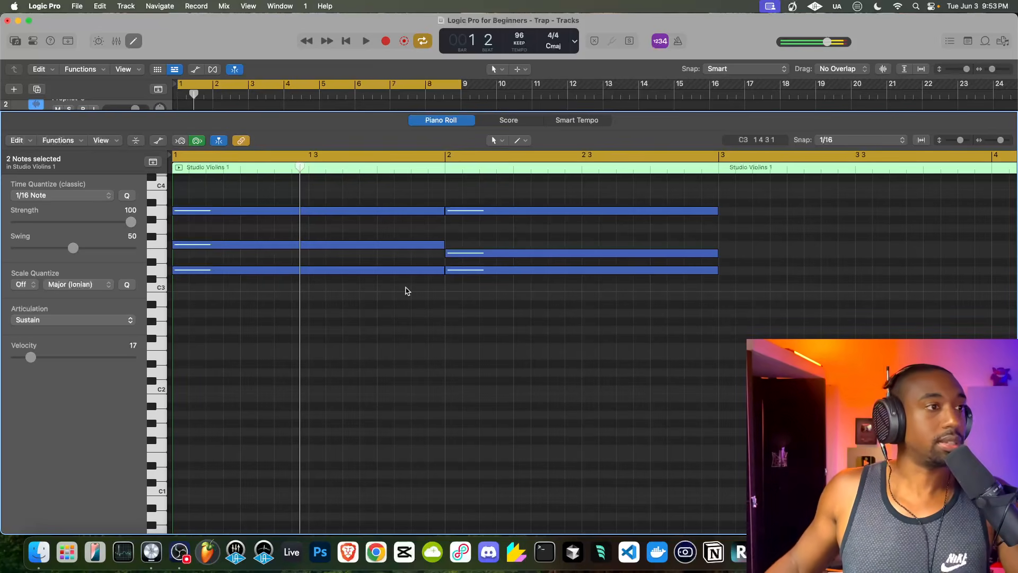
Step: Play the two chords from the start and repeat all six notes into bars 3 and 4
key("Return")
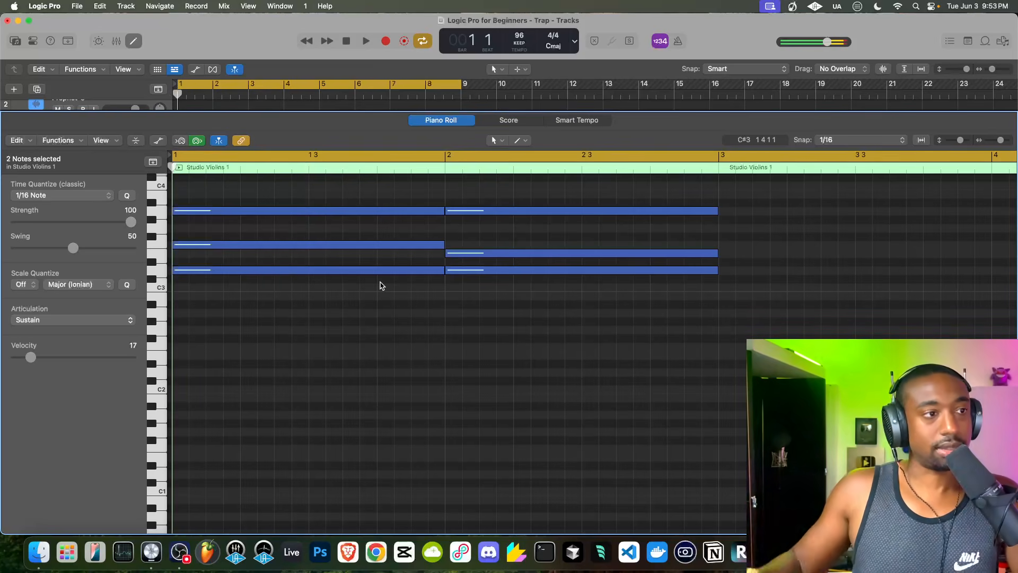
key("space")
key("super+Left")
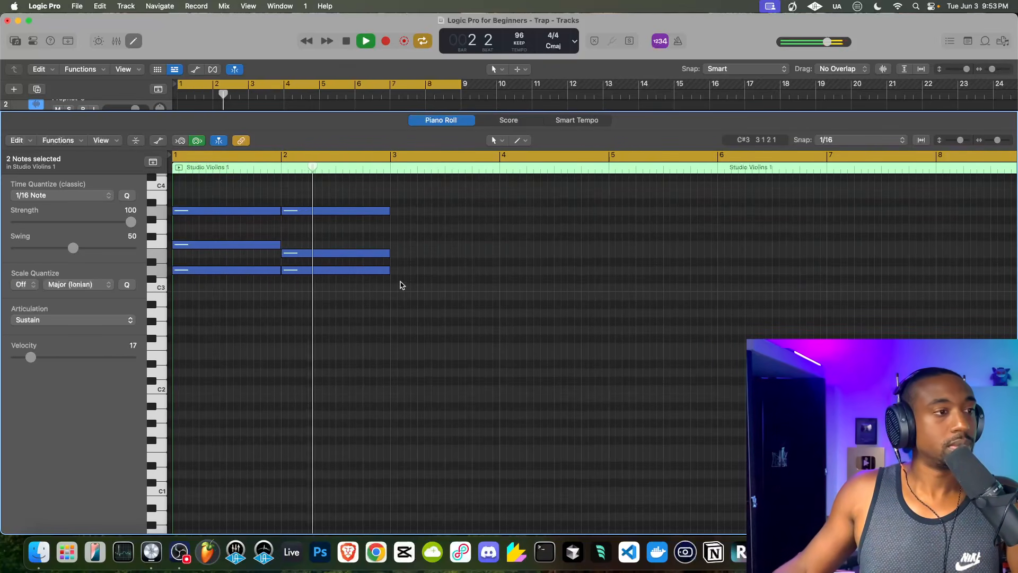
key("space")
left_click_drag(414, 292, 214, 208)
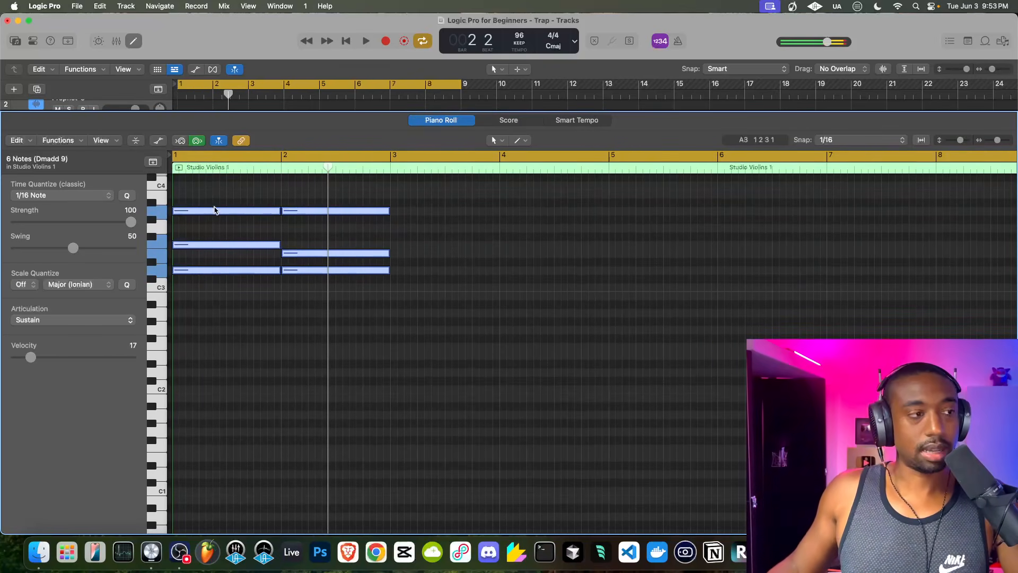
key("super+r")
key("Return")
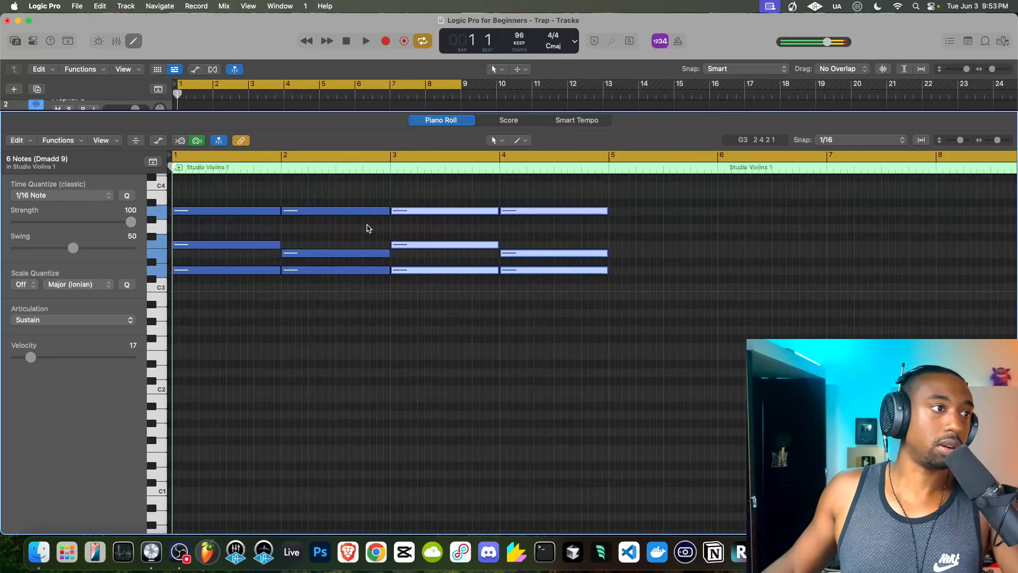
Step: Try shortening the end of the A3 note in bar 2, and set the piano roll's Snap to Smart
scroll(390, 237, "up", 10)
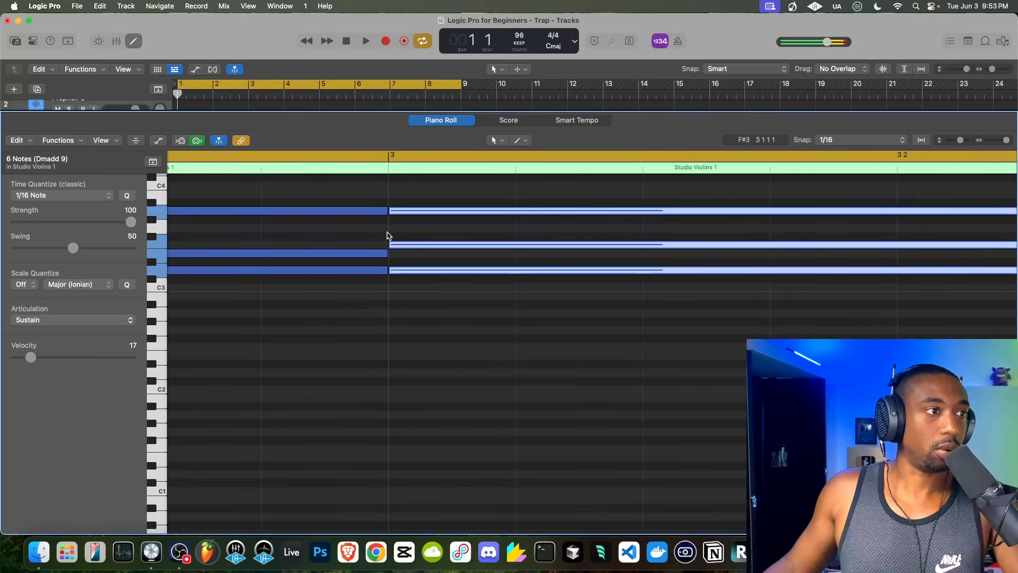
left_click(381, 211)
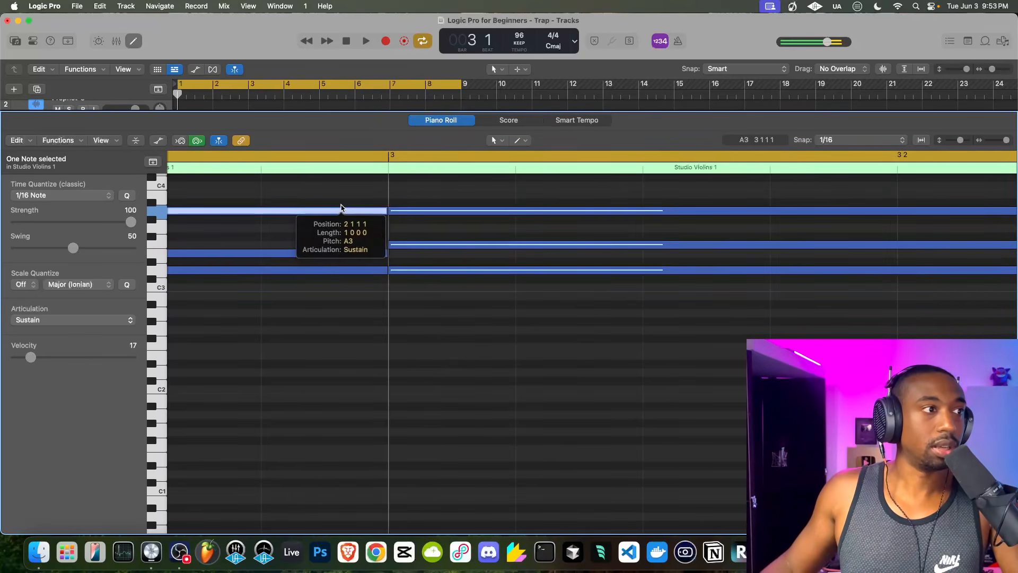
mouse_move(385, 214)
left_mouse_down()
mouse_move(353, 214)
mouse_move(377, 215)
left_mouse_up()
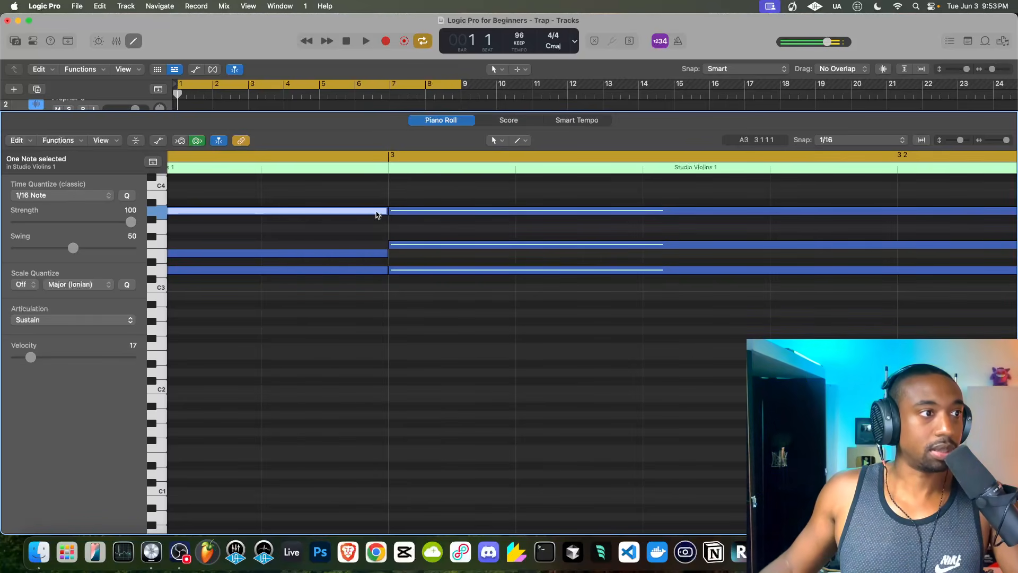
left_click(853, 140)
left_click(870, 30)
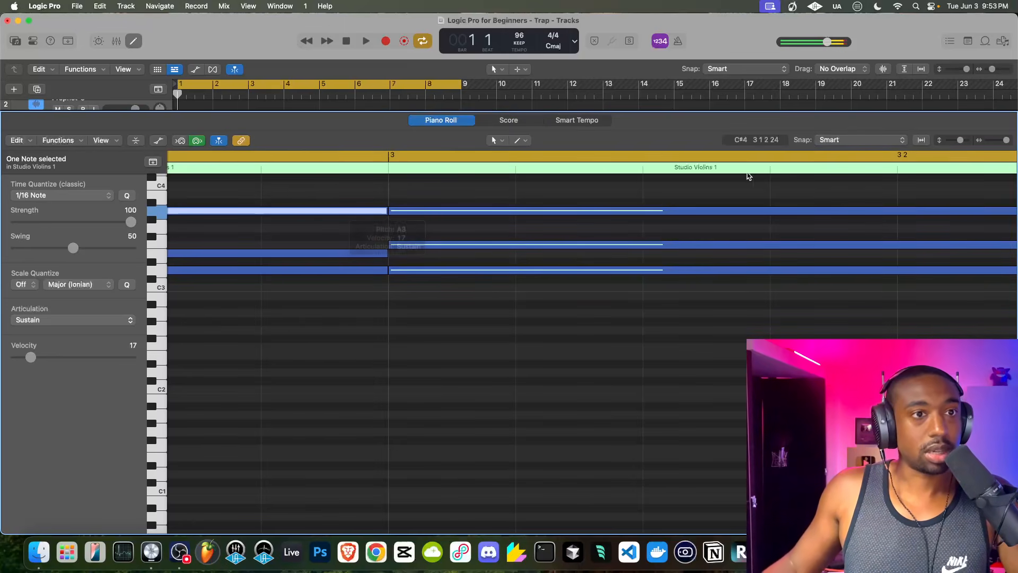
Step: Shorten the end of the bar 2 A3 note slightly, and extend it back to the start of bar 3
left_click_drag(387, 211, 362, 216)
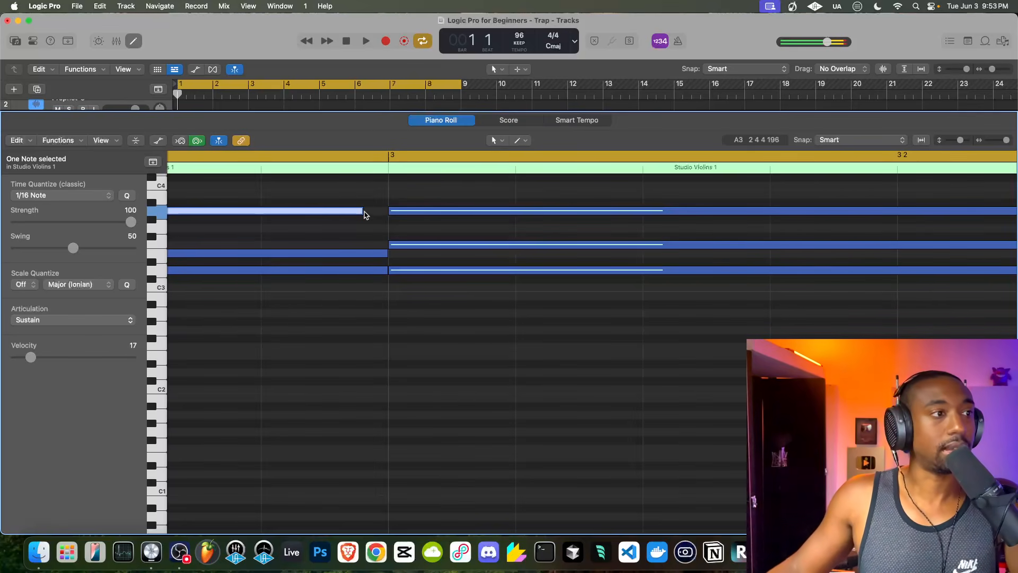
left_click_drag(362, 212, 387, 219)
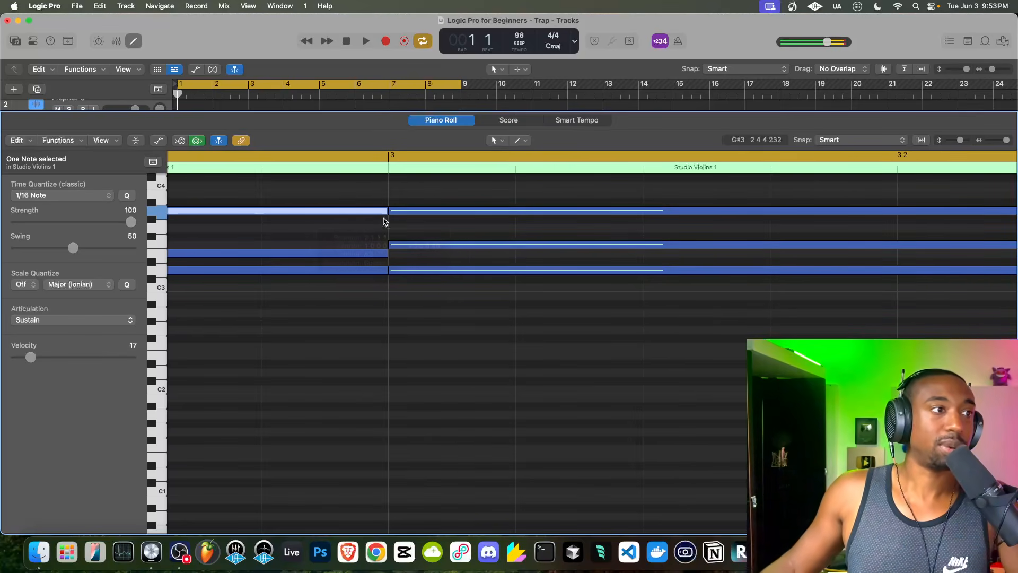
left_click(385, 228)
scroll(386, 229, "down", 5)
scroll(385, 211, "up", 5)
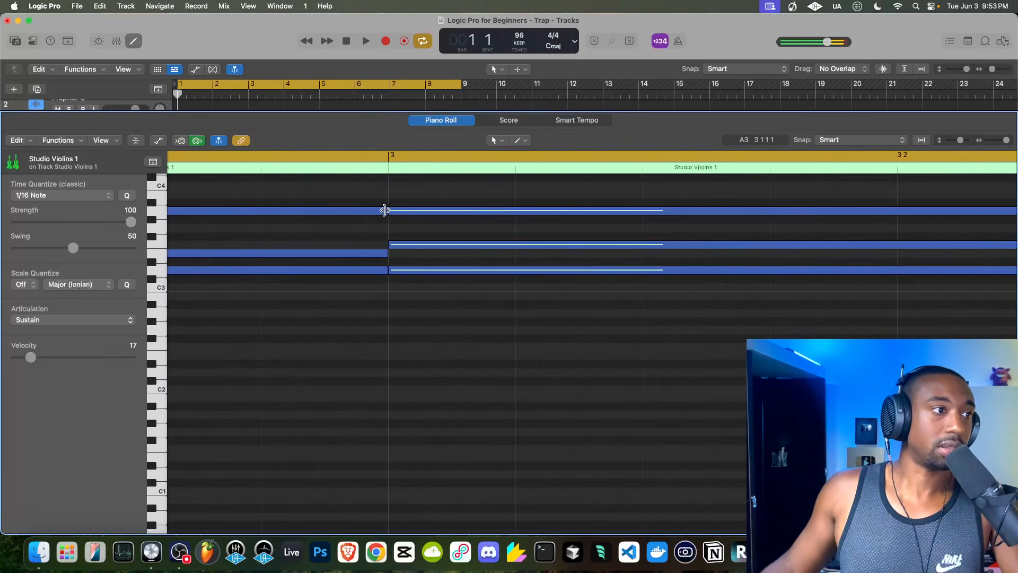
Step: Play back the four-bar chord progression to check how it sounds with the beat
scroll(382, 223, "down", 8)
key("space")
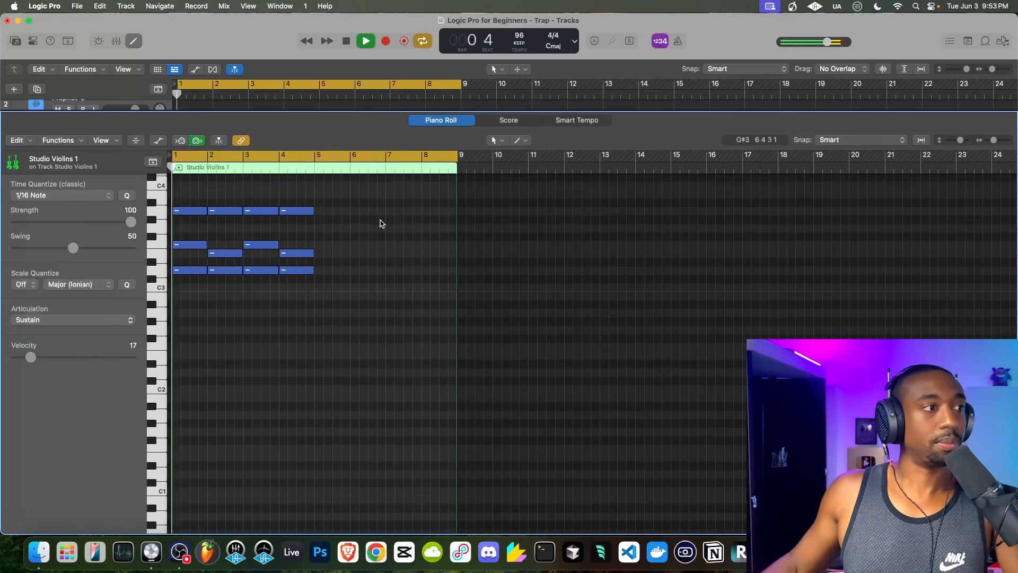
scroll(230, 266, "up", 8)
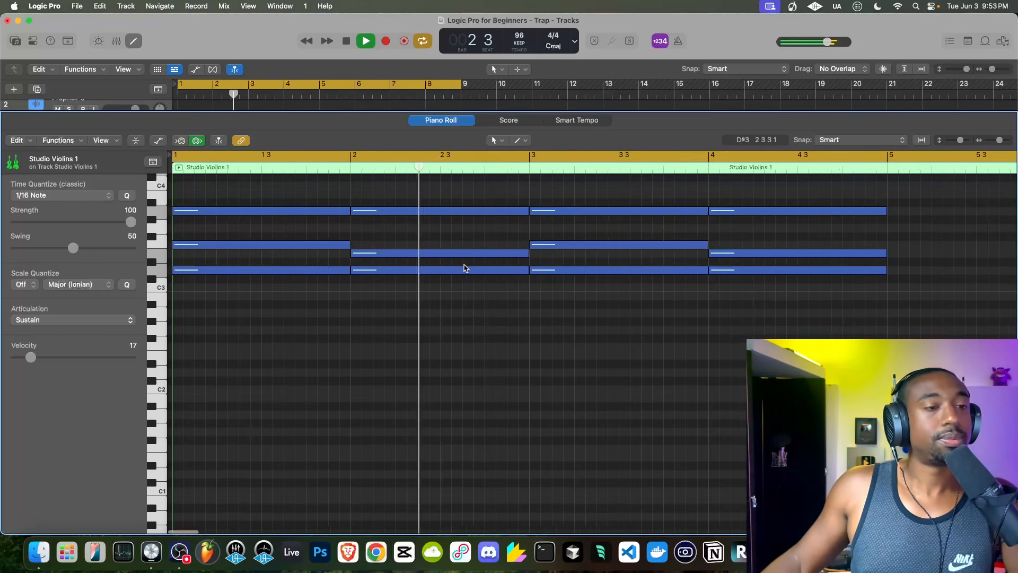
scroll(464, 265, "down", 4)
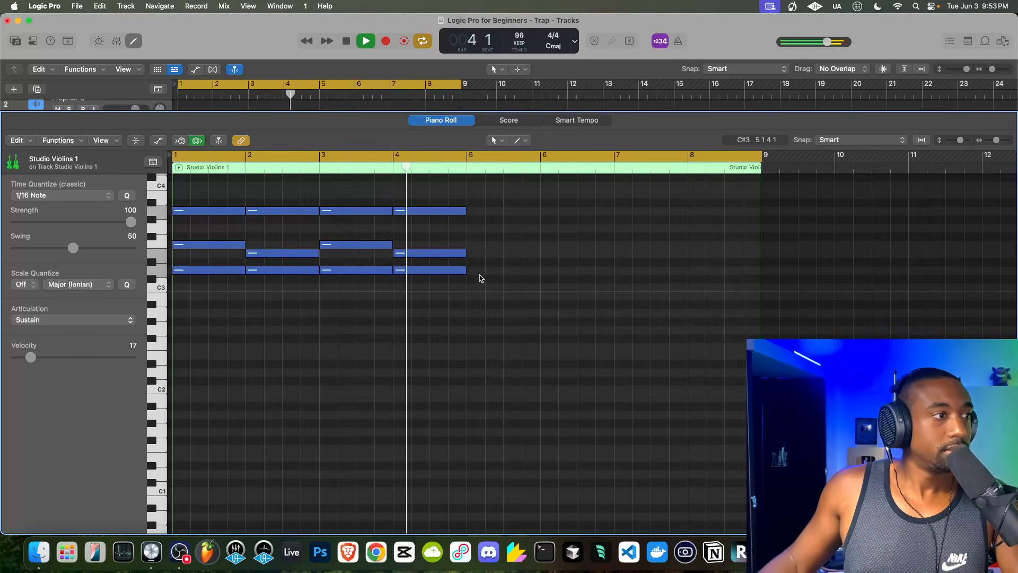
key("space")
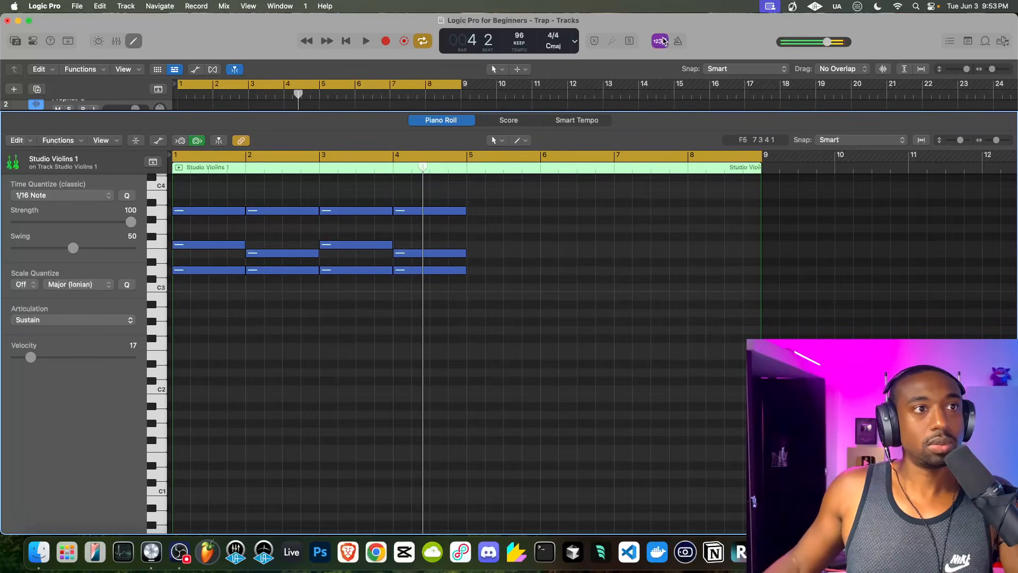
Step: Trim the Studio Violins 1 region to end at bar 5, repeat it through bar 8, and play the arrangement briefly
left_click_drag(509, 112, 497, 531)
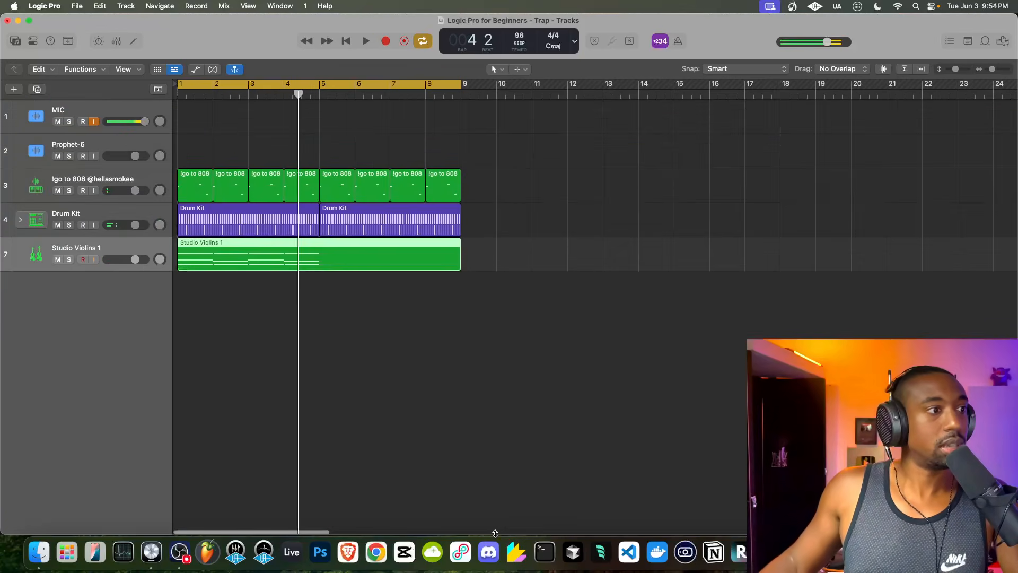
left_click_drag(458, 262, 319, 262)
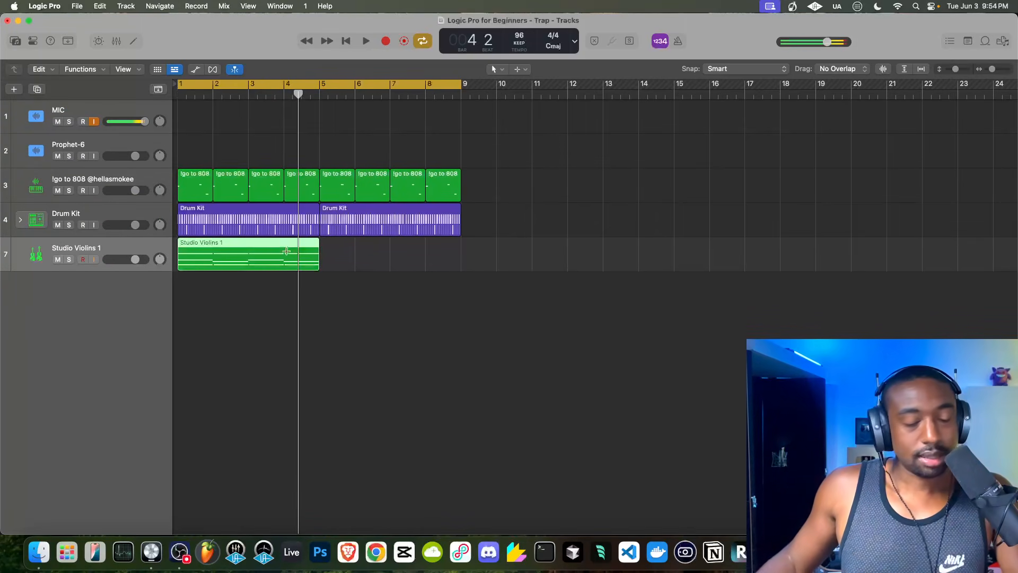
key("super+r")
key("space")
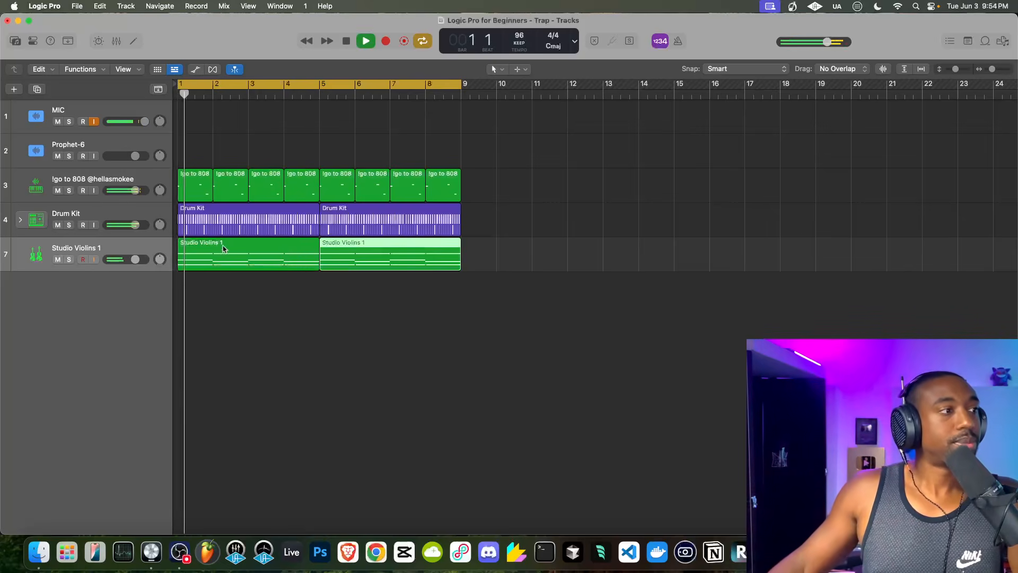
key("space")
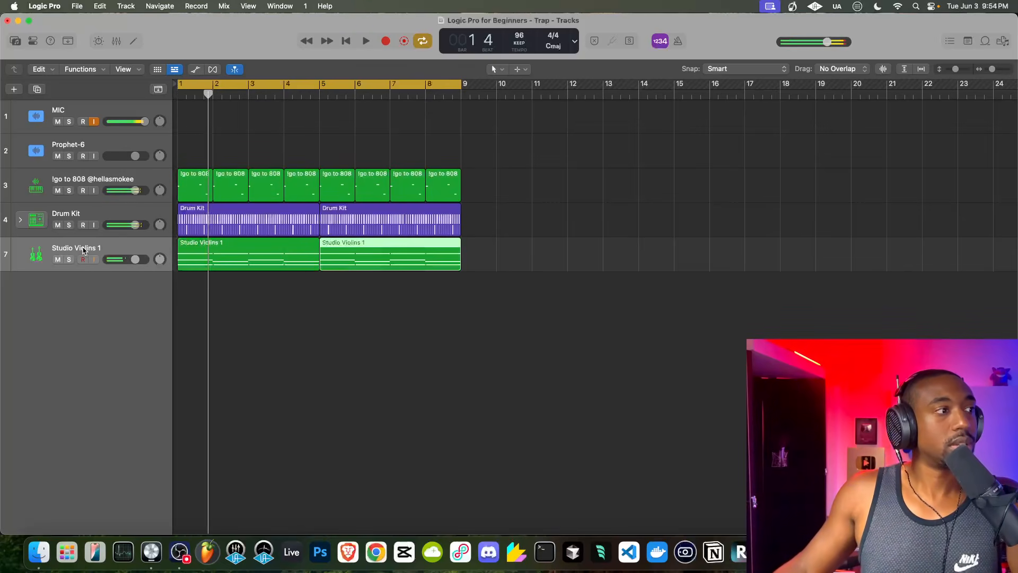
Step: Rename the Studio Violins 1 track as Harmony
double_click(83, 251)
type("Harmony")
key("Return")
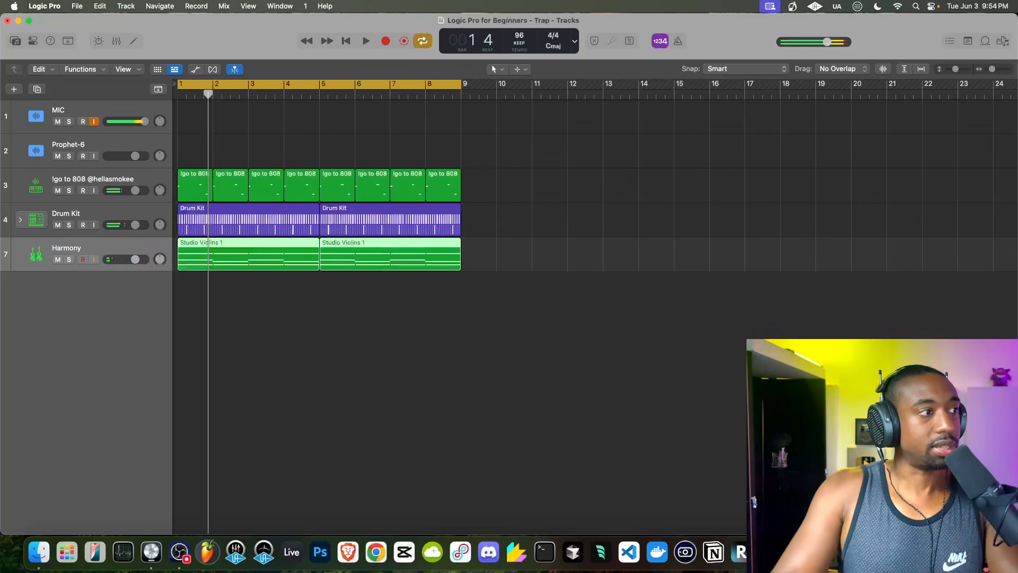
Step: Rename the Drum Kit track as Rhythm and move it below the Harmony track
double_click(66, 214)
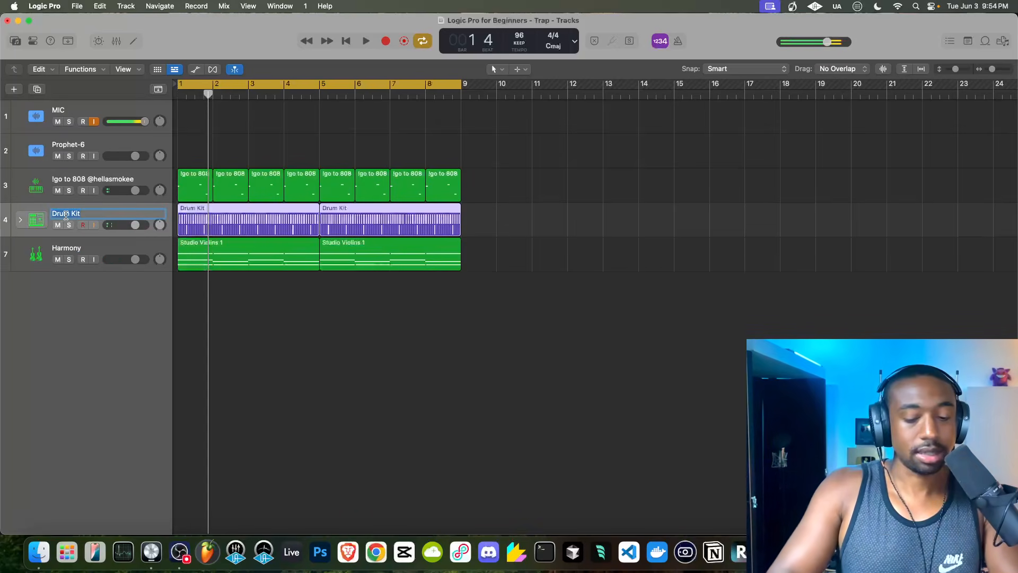
type("Rhythm")
key("Return")
left_click_drag(62, 212, 66, 278)
Step: Move the 808 track between Harmony and Rhythm, and rename it as Contrast
left_click_drag(88, 181, 88, 227)
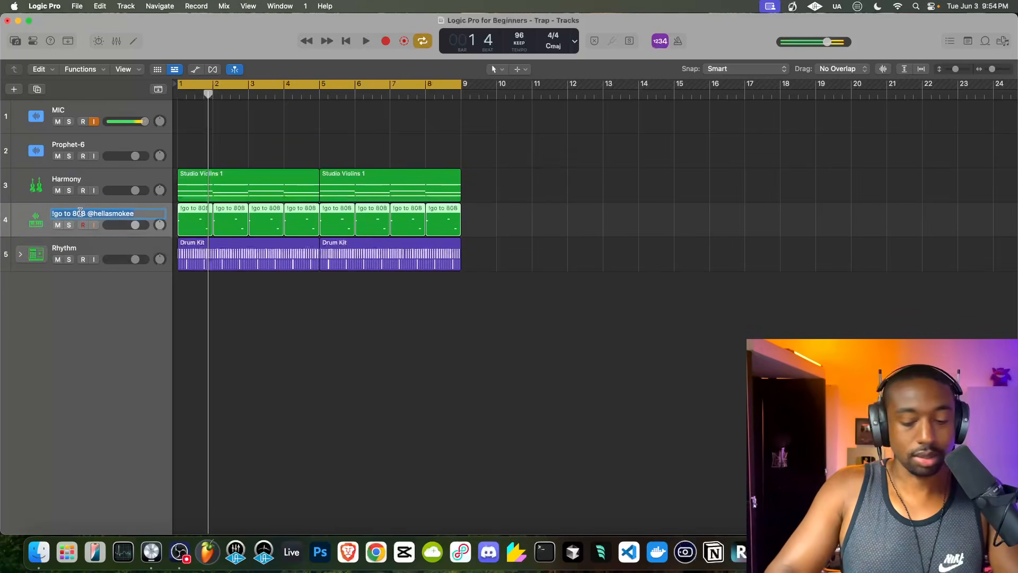
type("Contrast")
key("Return")
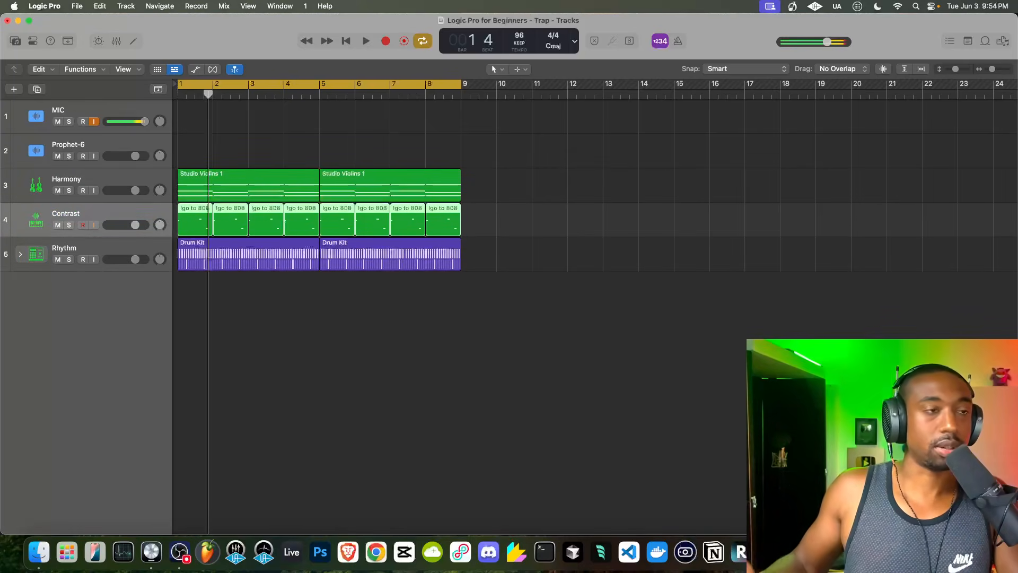
Step: Add a new software instrument track and place it directly above the Harmony track
left_click(72, 253)
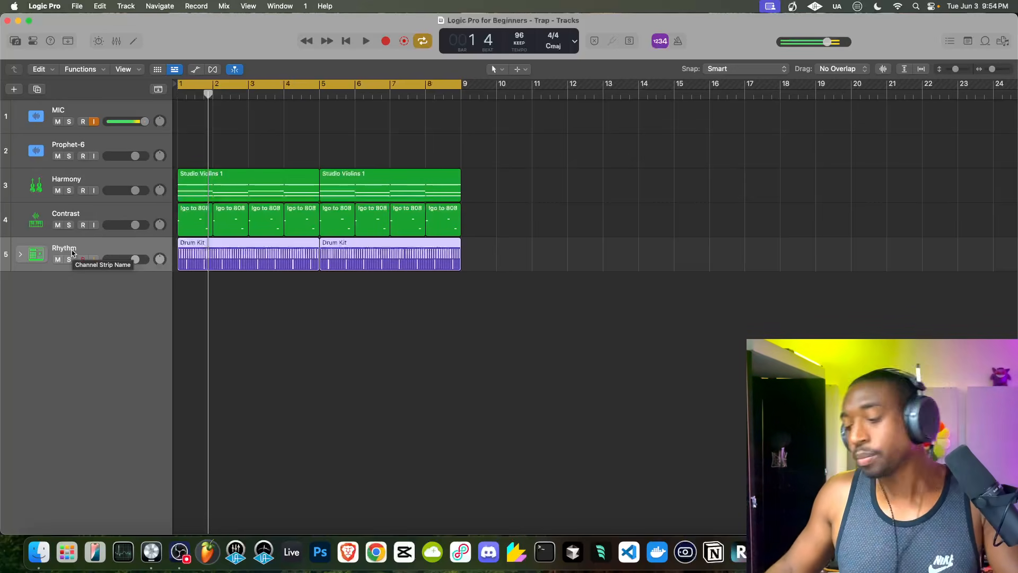
left_click(82, 182)
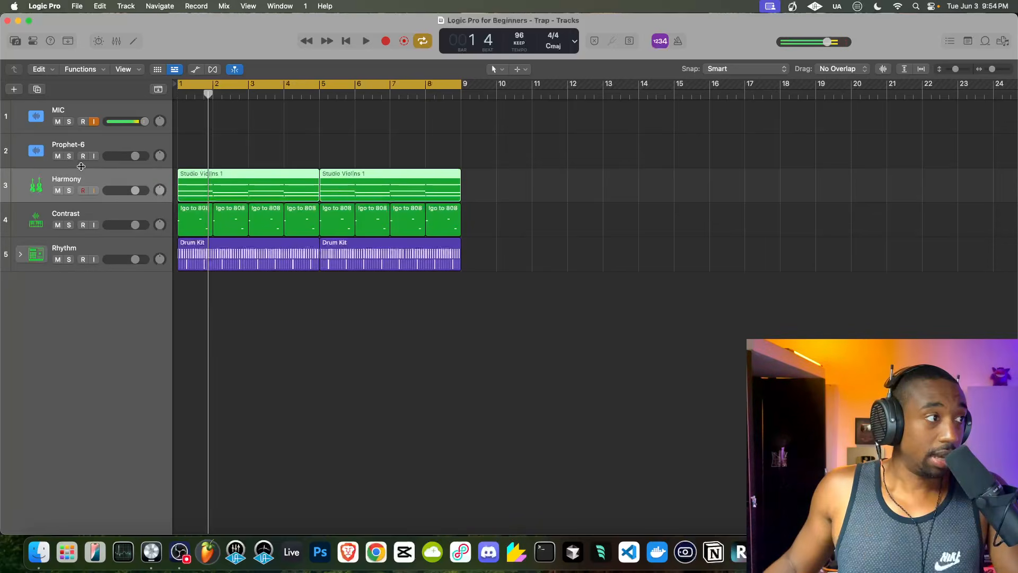
right_click(76, 178)
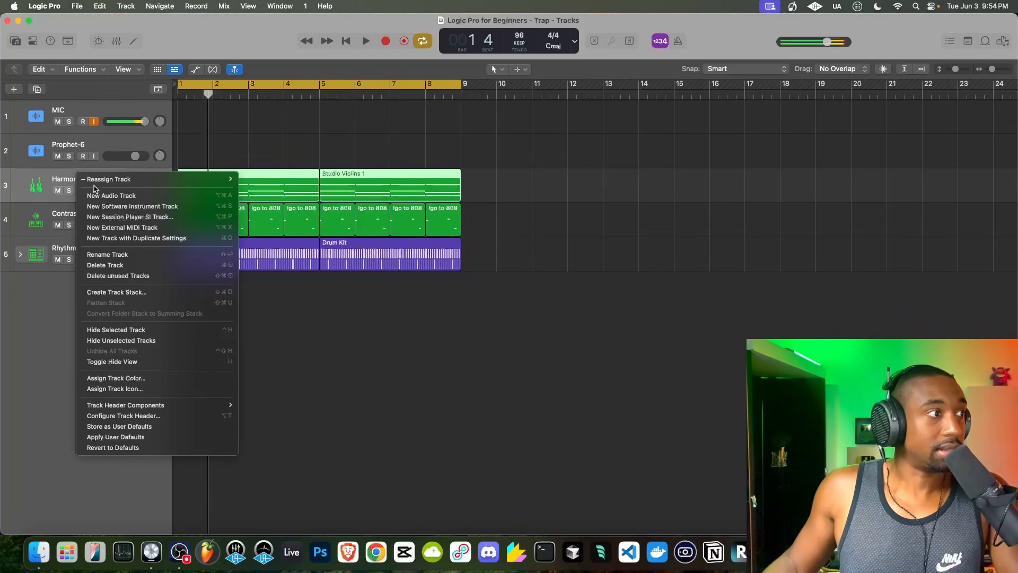
left_click(106, 206)
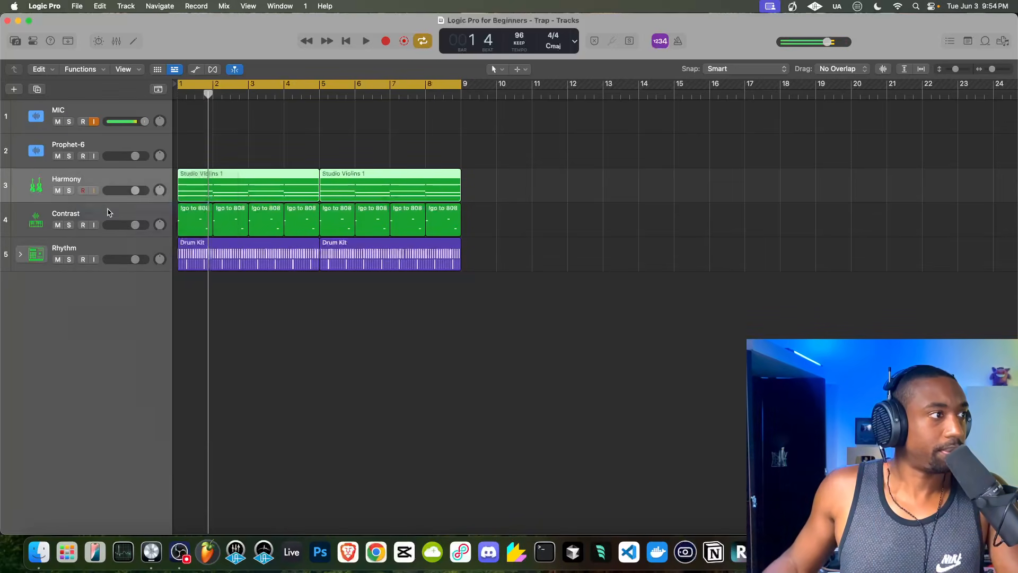
left_click_drag(95, 214, 94, 180)
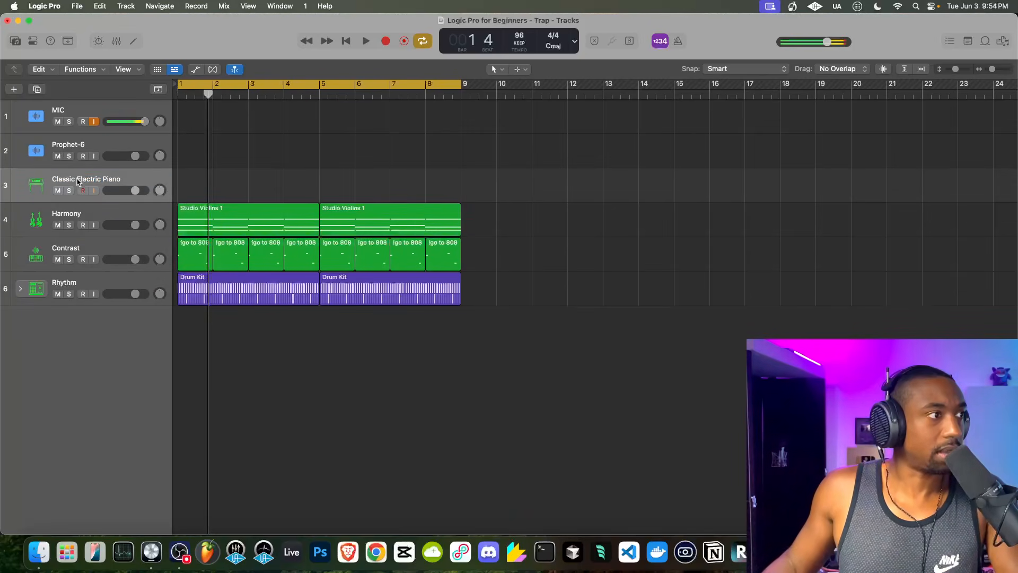
Step: Rename the new Classic Electric Piano track as Topline
double_click(85, 178)
type("T")
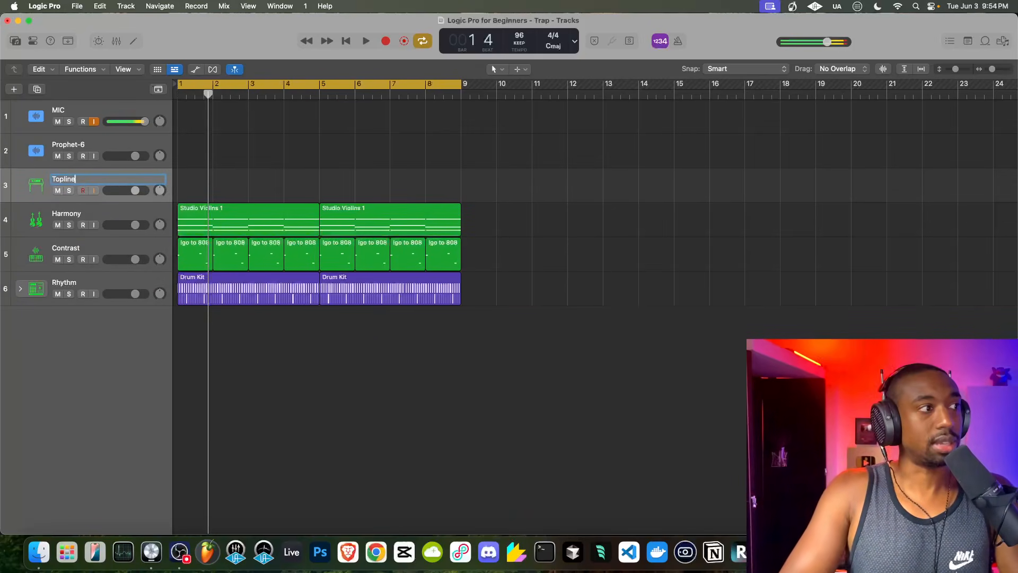
type("opline")
key("Return")
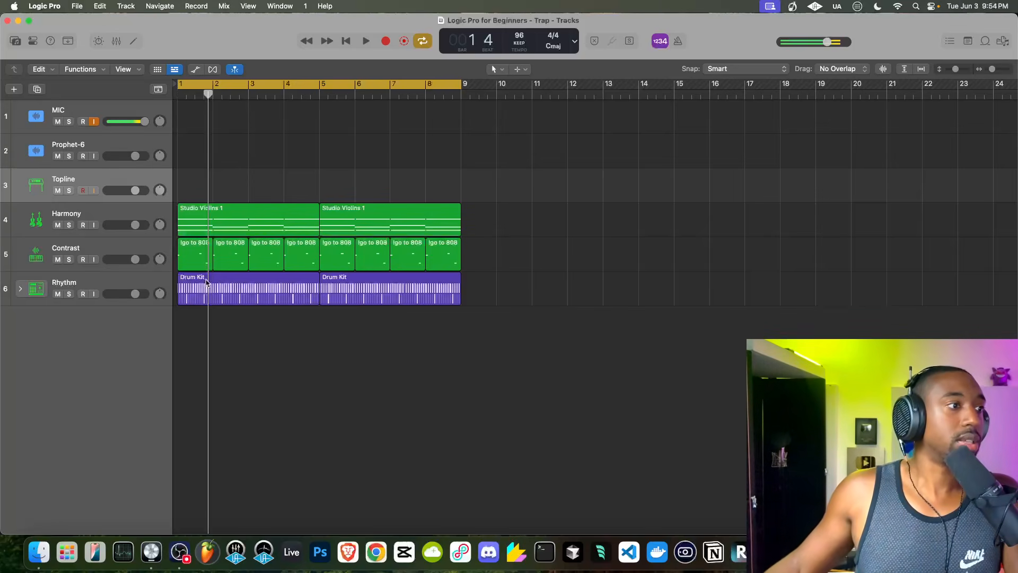
Step: Play the arrangement from bar 1 for a little over a bar
key("Return")
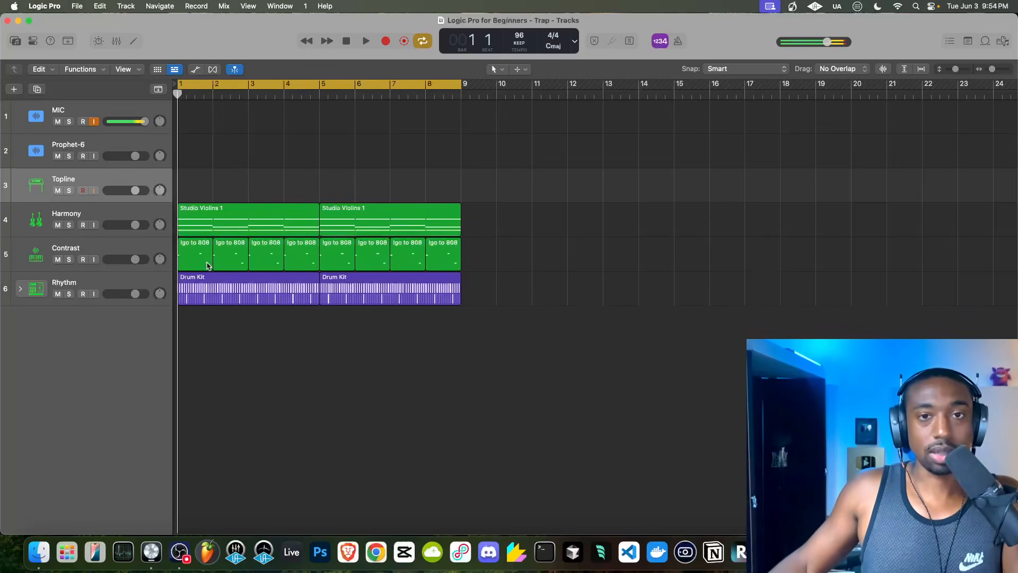
key("space")
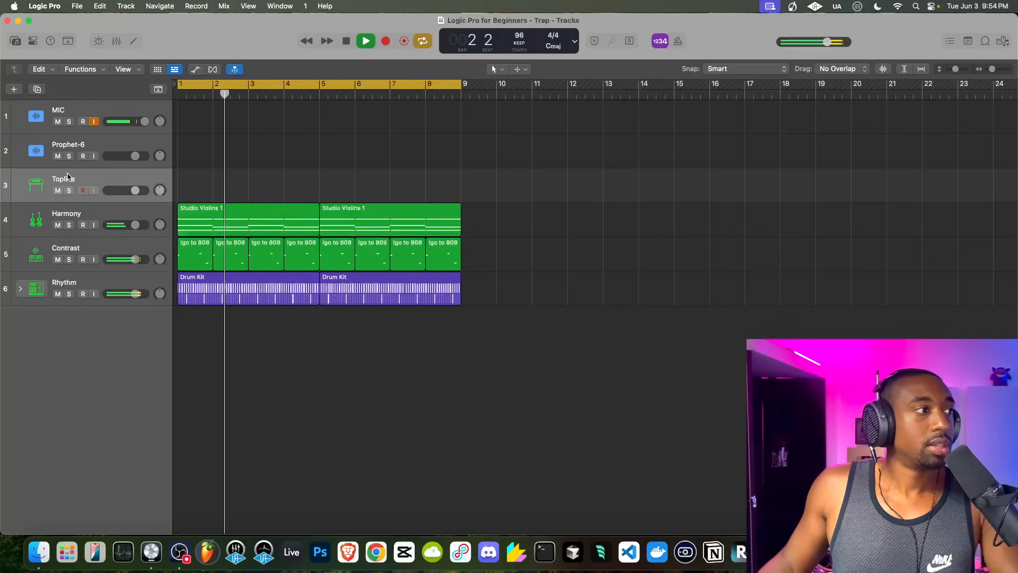
key("space")
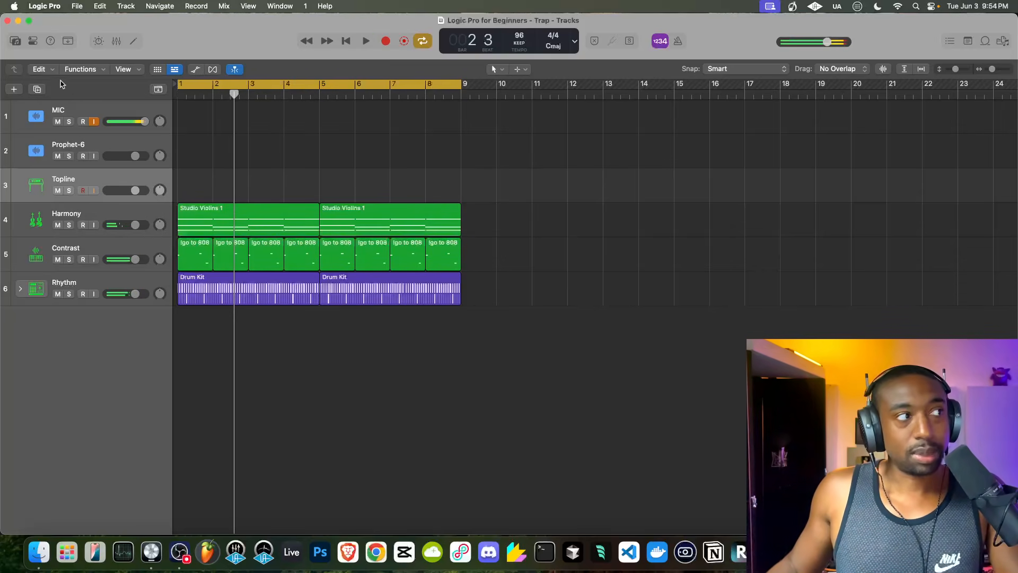
Step: Show the Topline channel strip and replace its electric piano instrument with Retro Synth
left_click(31, 41)
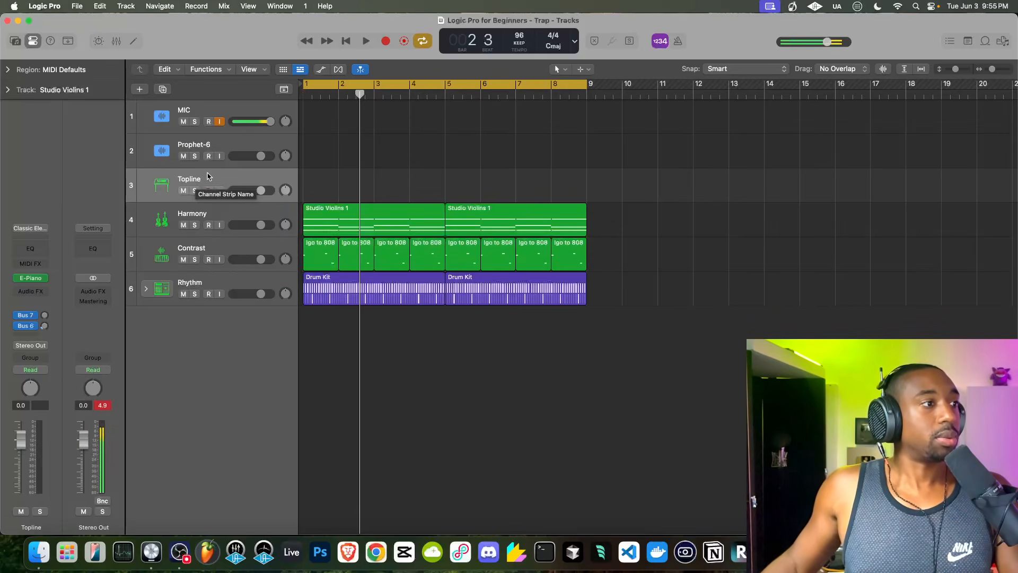
mouse_move(47, 282)
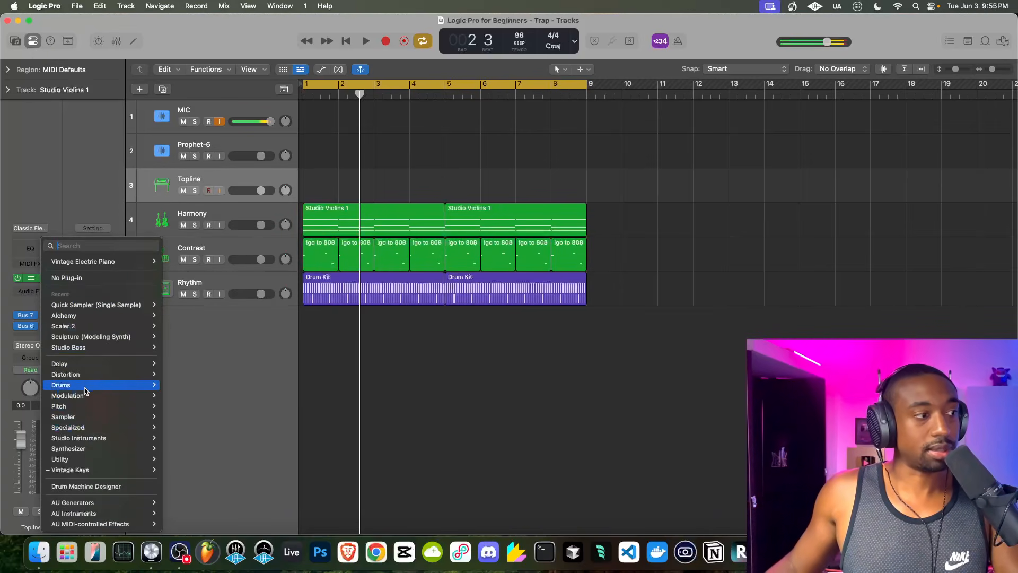
left_click(57, 188)
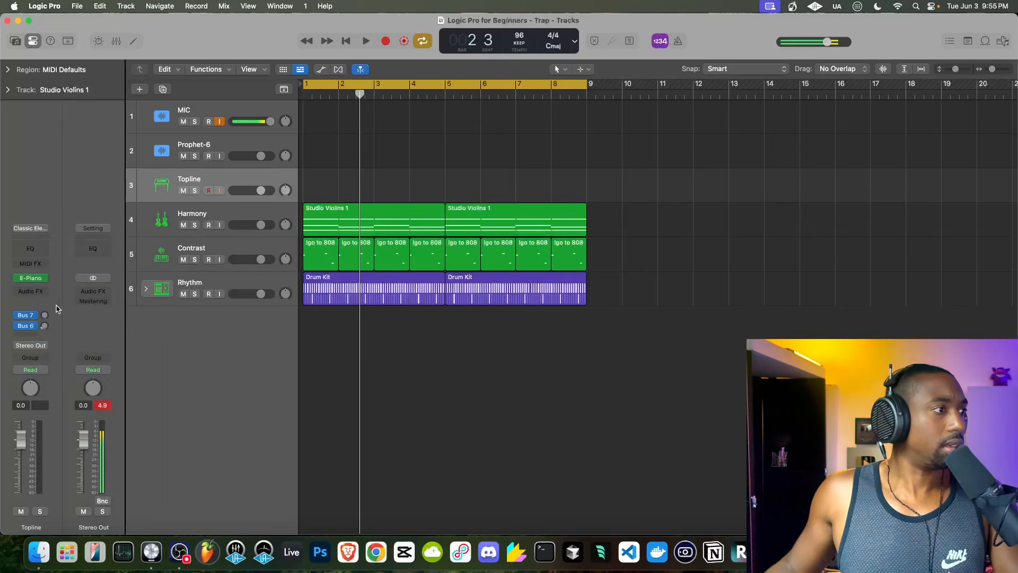
left_click(47, 278)
mouse_move(53, 316)
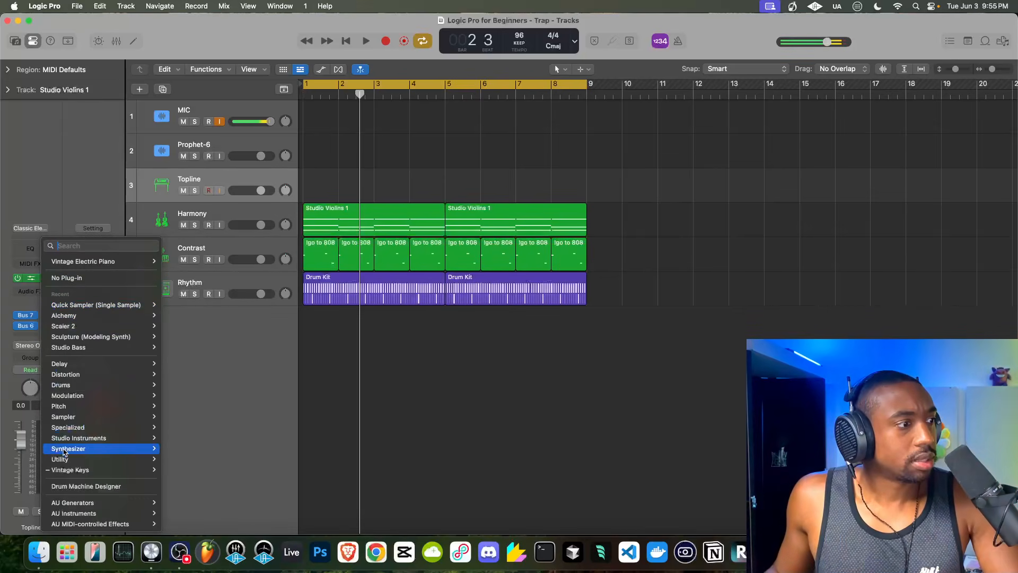
mouse_move(74, 442)
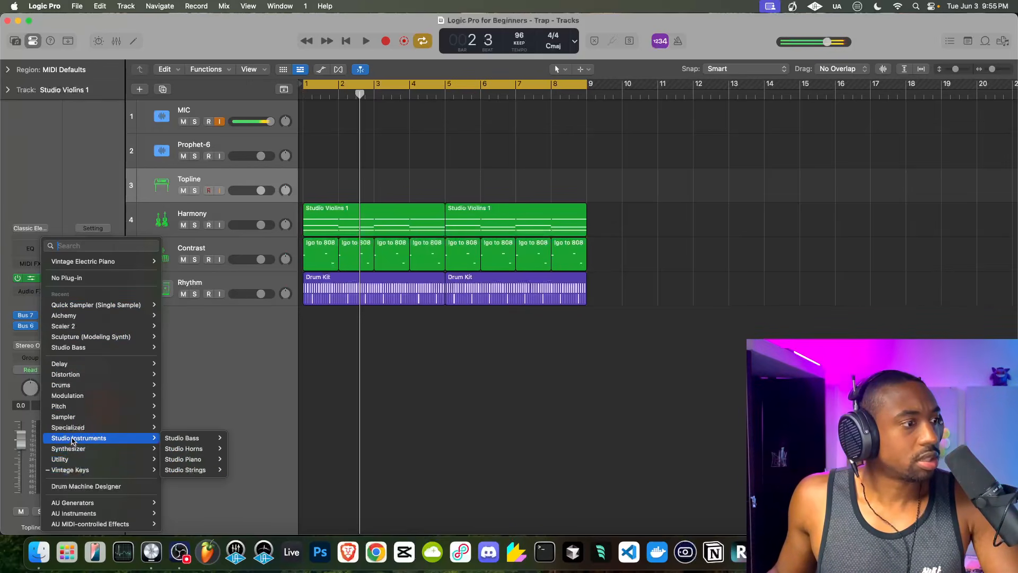
mouse_move(69, 472)
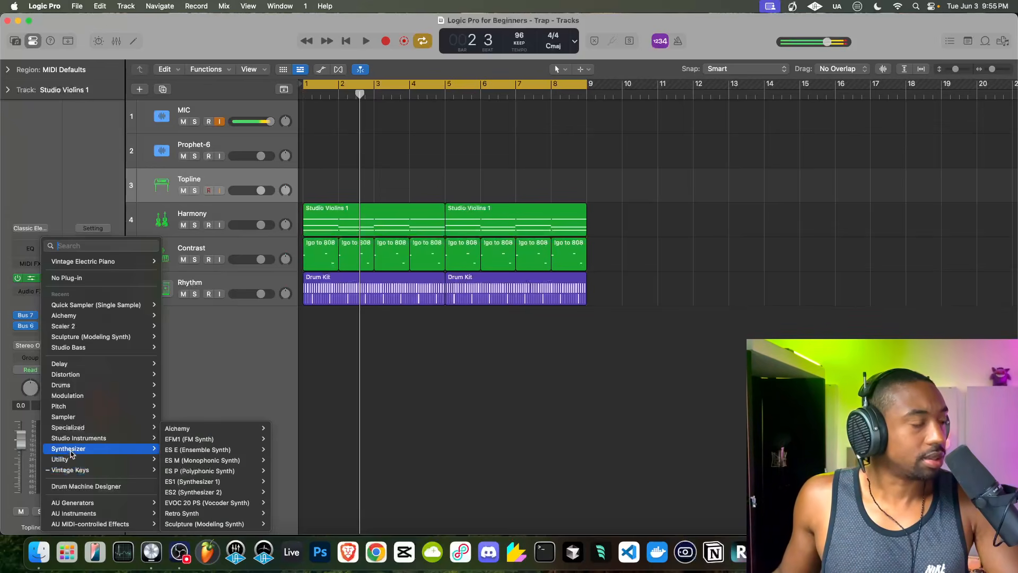
mouse_move(75, 420)
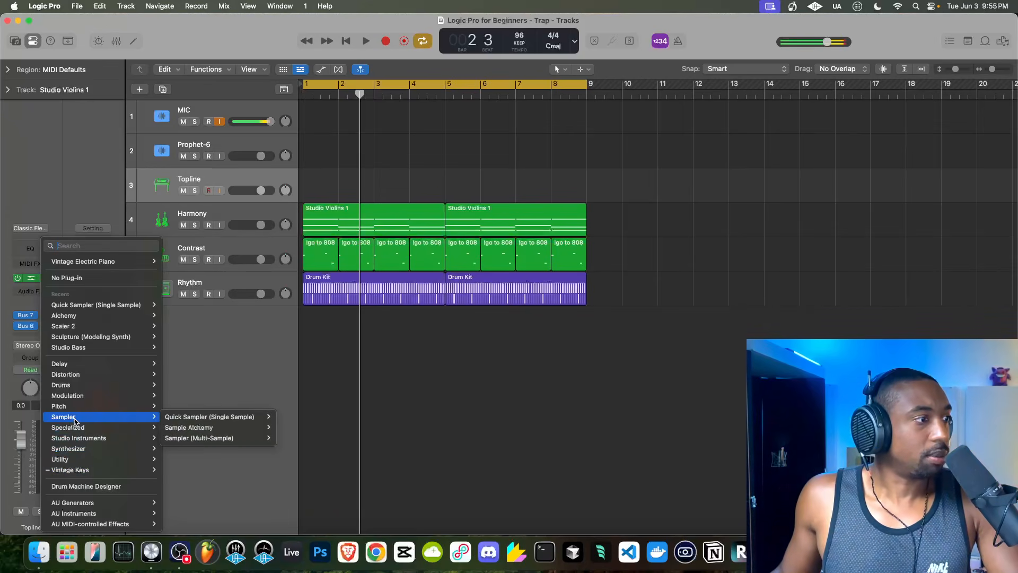
mouse_move(74, 399)
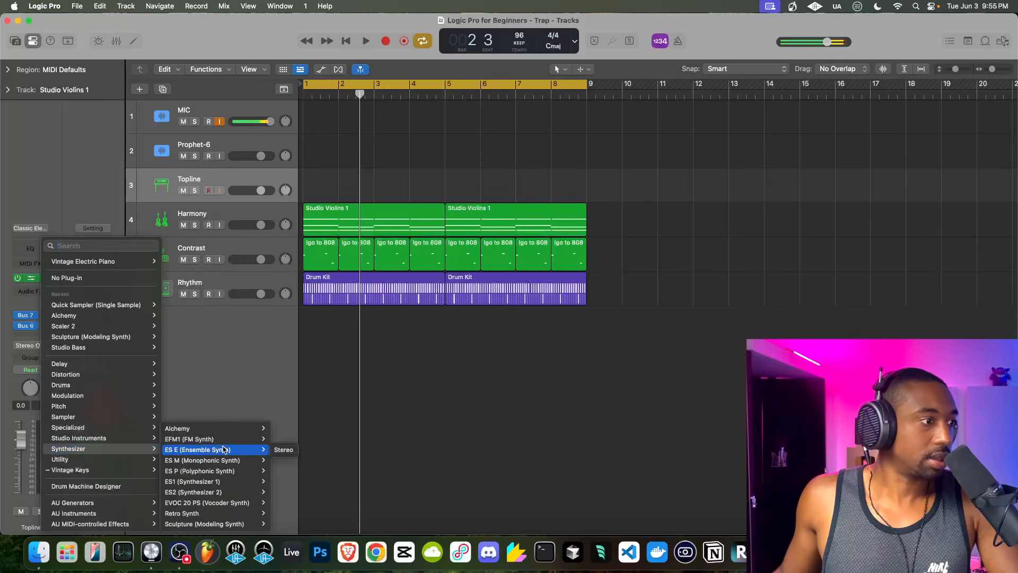
mouse_move(220, 440)
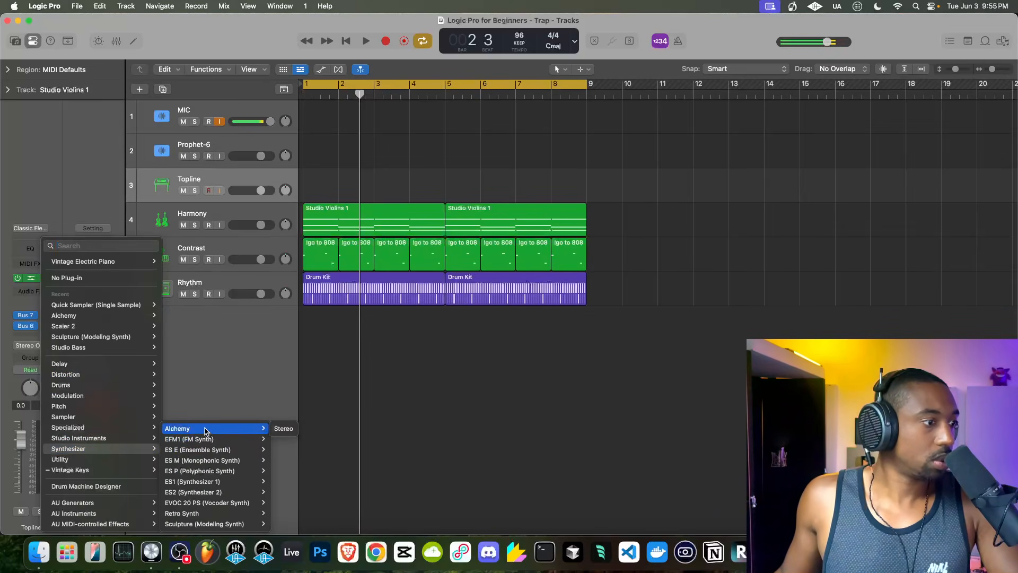
mouse_move(212, 513)
left_click(284, 513)
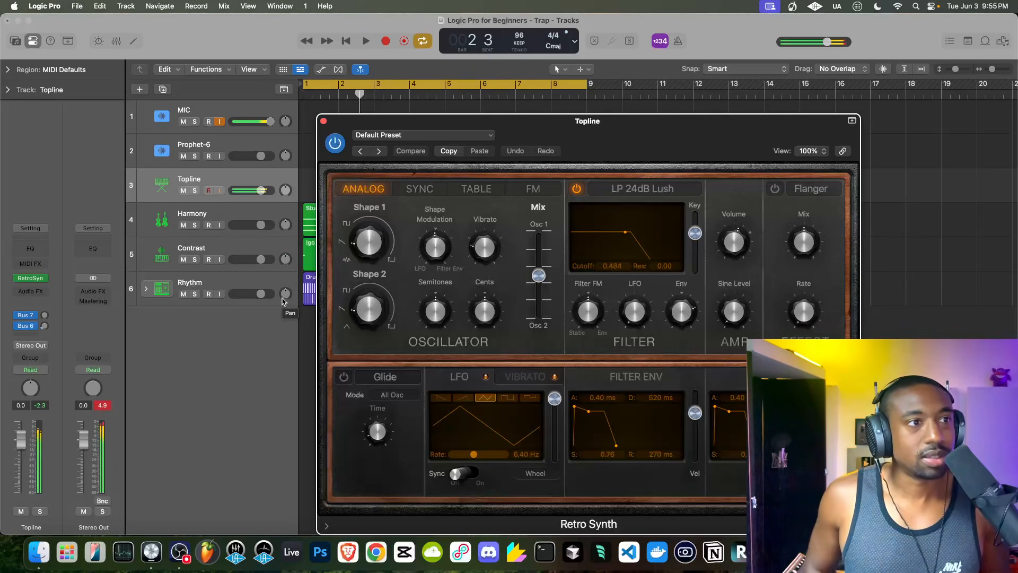
Step: Load the Mellow Brass preset from the Synth Brass category in Retro Synth, and close the plug-in window
left_click(382, 134)
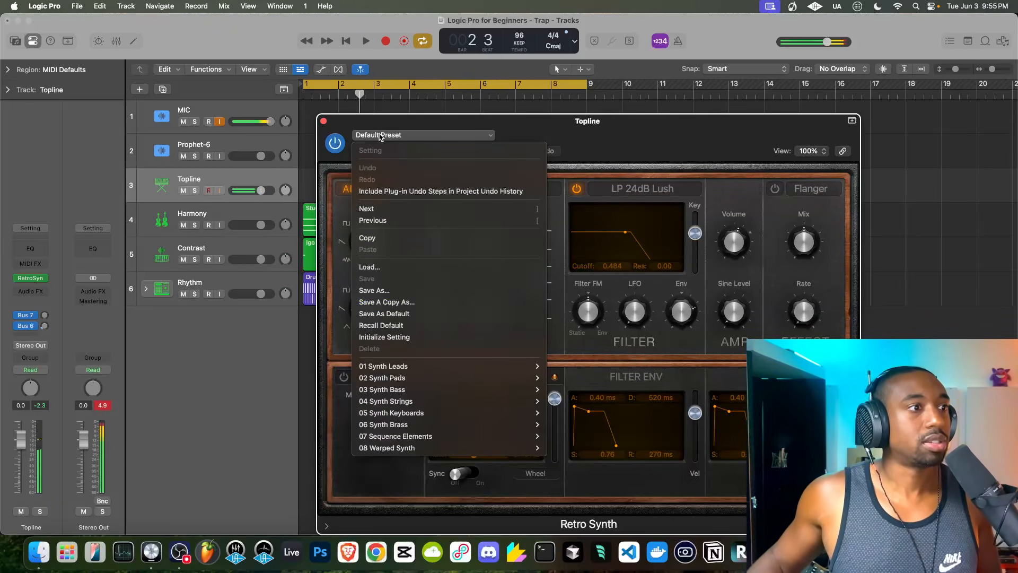
mouse_move(406, 367)
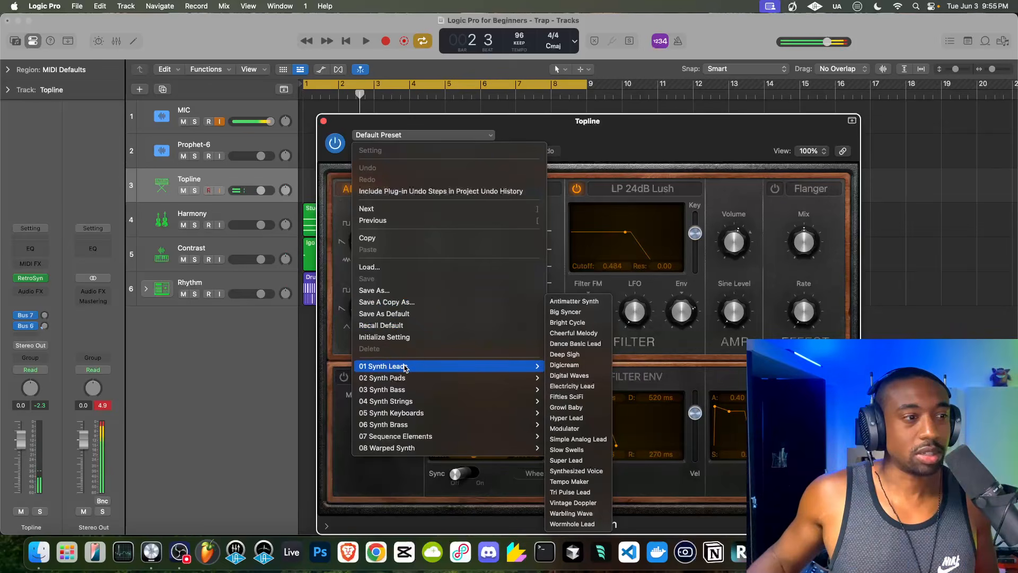
mouse_move(408, 425)
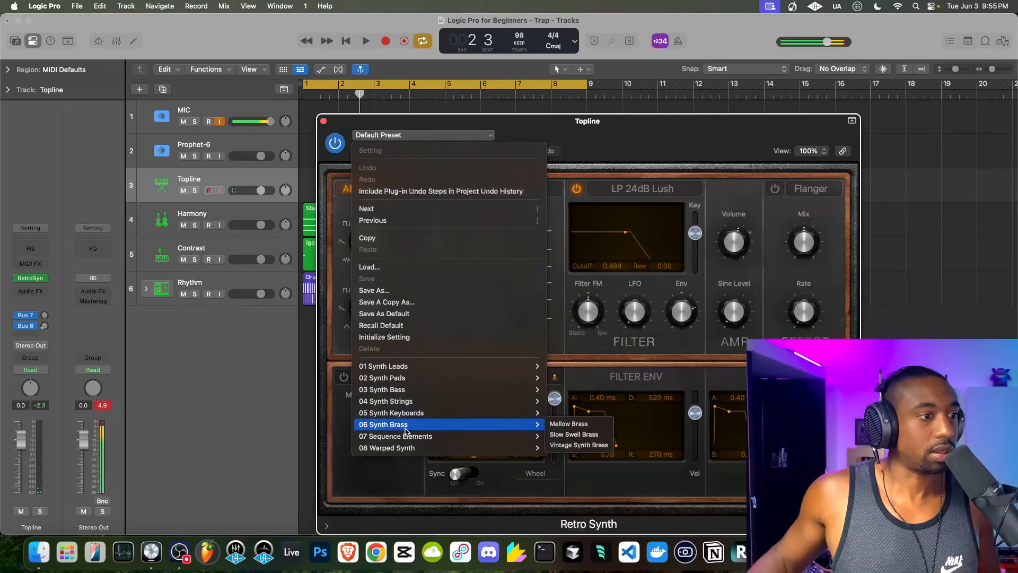
left_click(572, 425)
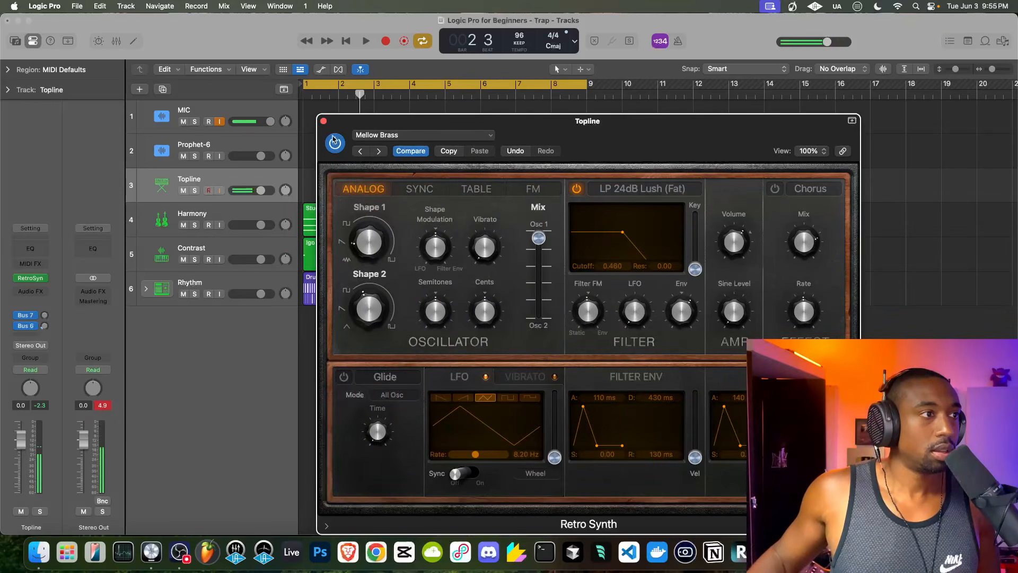
left_click(323, 121)
Step: Play the first beats of the arrangement from the start of bar 1
key("Return")
key("space")
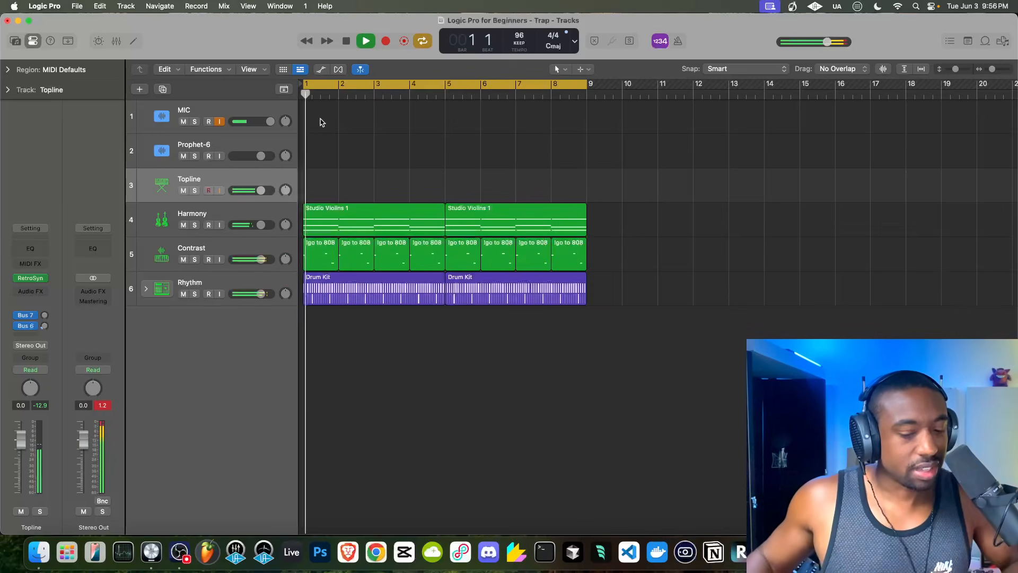
key("space")
Step: Create a MIDI region on the Topline track from bar 1 through bar 8 and open it in the Piano Roll
right_click(312, 188)
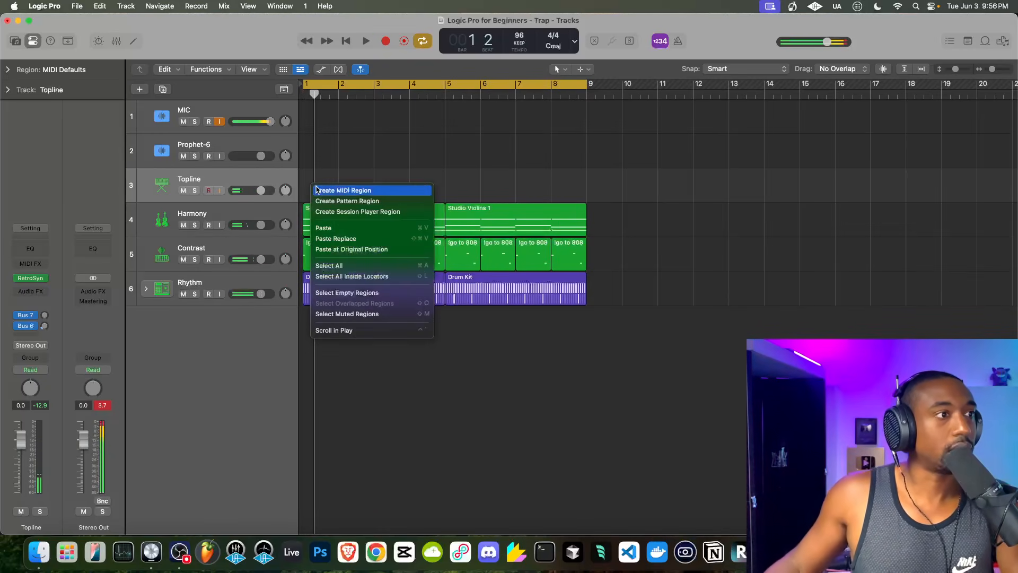
left_click(329, 191)
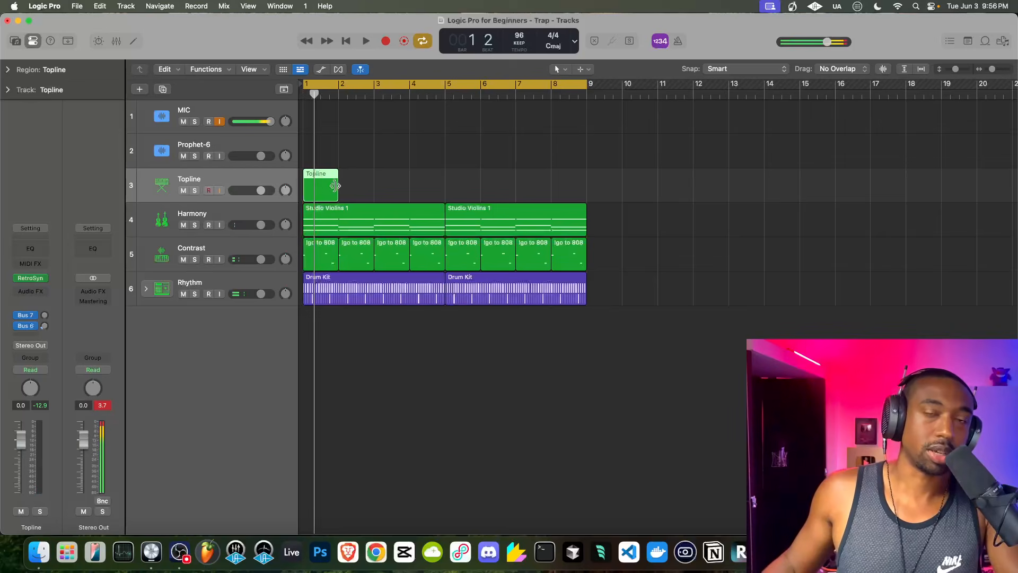
left_click_drag(335, 187, 586, 183)
double_click(317, 196)
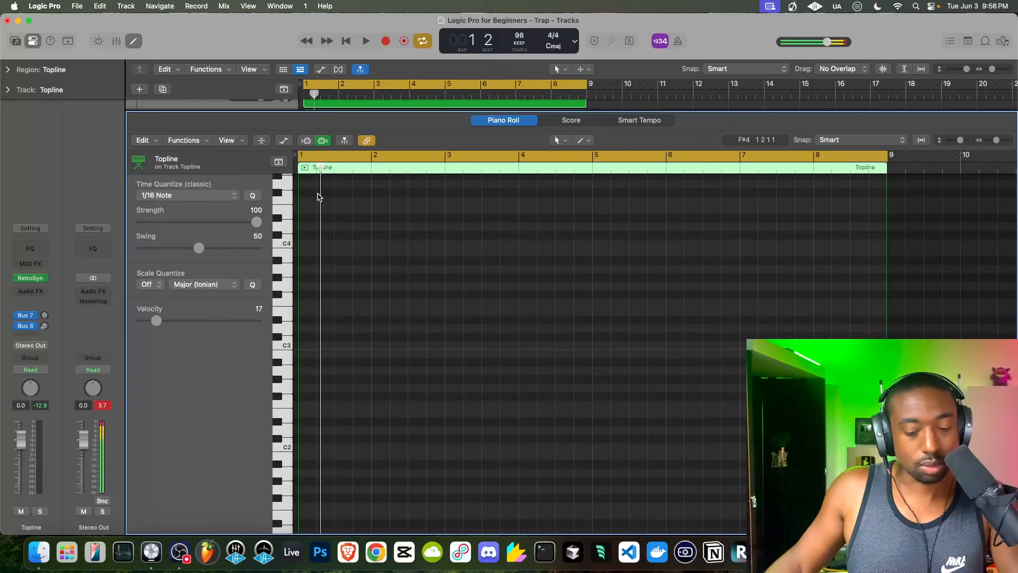
Step: Place a one-beat D2 note at the start of bar 1 in the Topline region and play it briefly
left_click(305, 329)
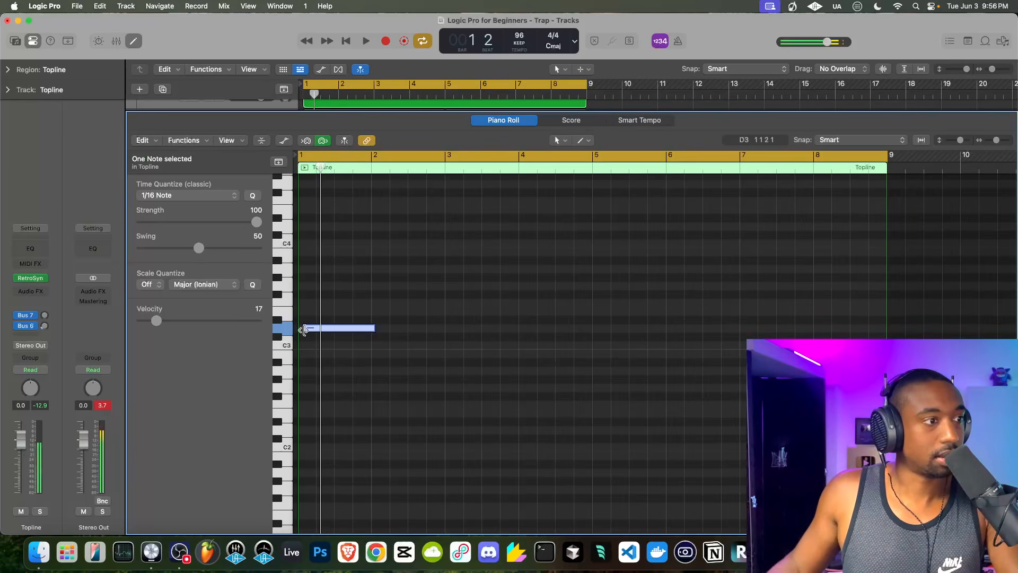
left_click_drag(322, 330, 314, 432)
key("space")
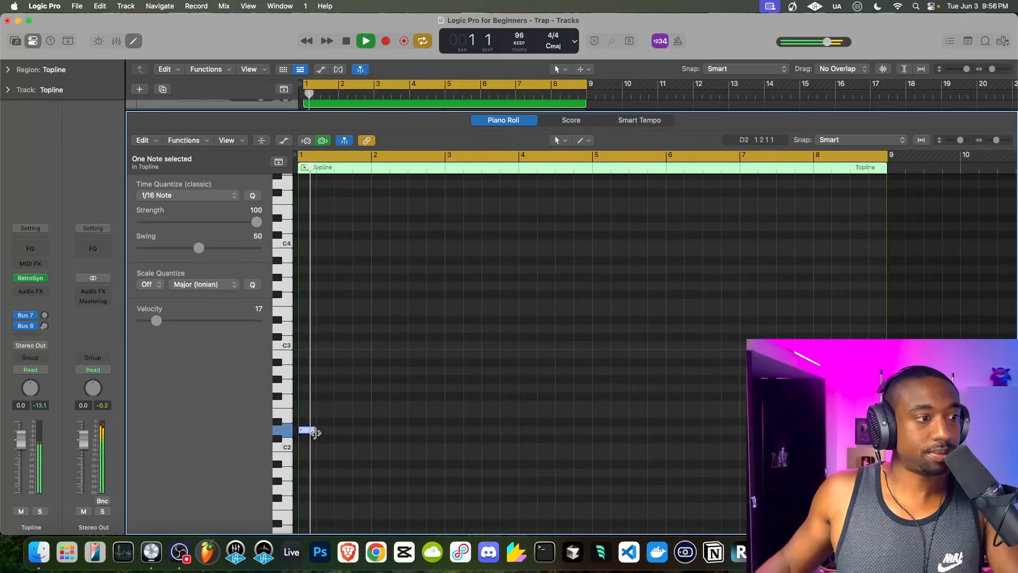
scroll(305, 444, "up", 10)
key("space")
Step: Shorten the D2 note to about three sixteenths and return the playhead to the start of bar 1
scroll(340, 432, "left", 3)
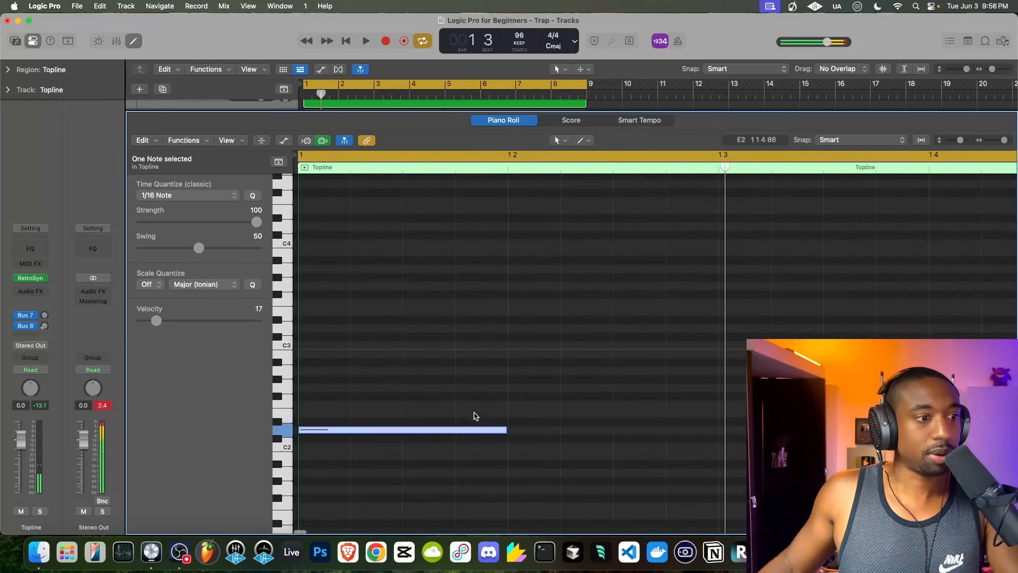
left_click_drag(506, 430, 454, 432)
key("Return")
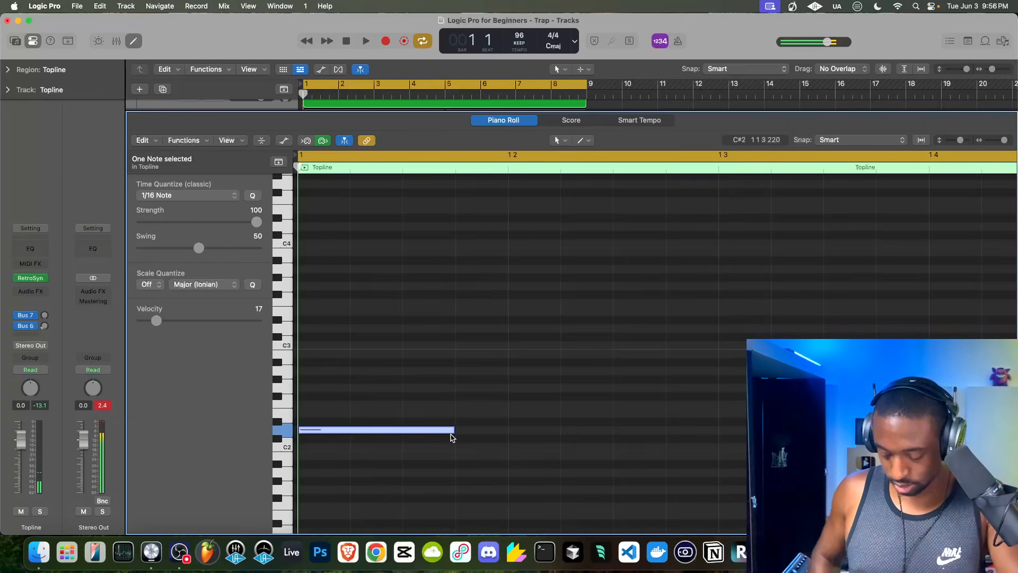
Step: Lengthen the D2 note at the start of bar 1 to one full beat and play it back from bar 1
key("space")
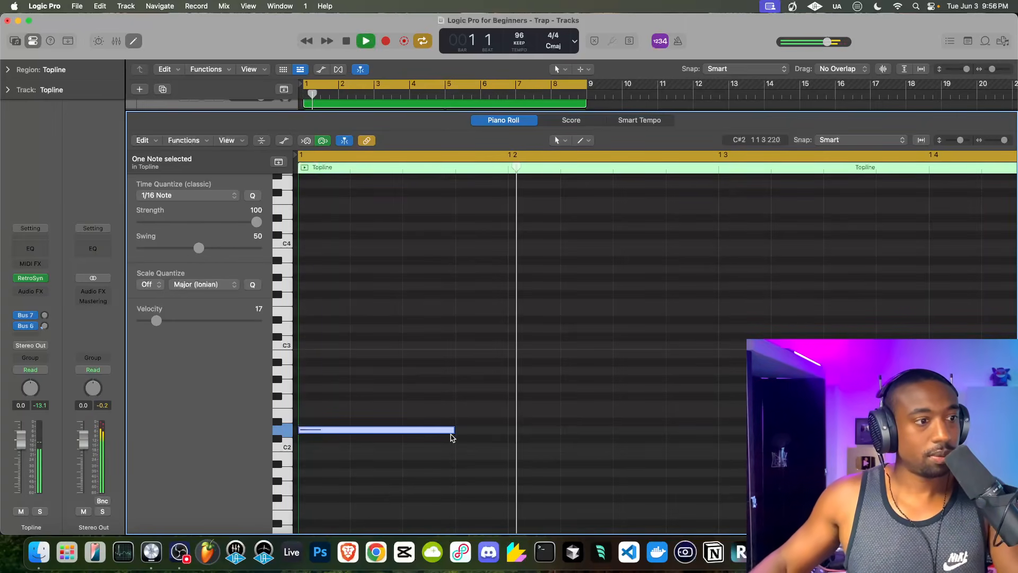
scroll(451, 437, "down", 3)
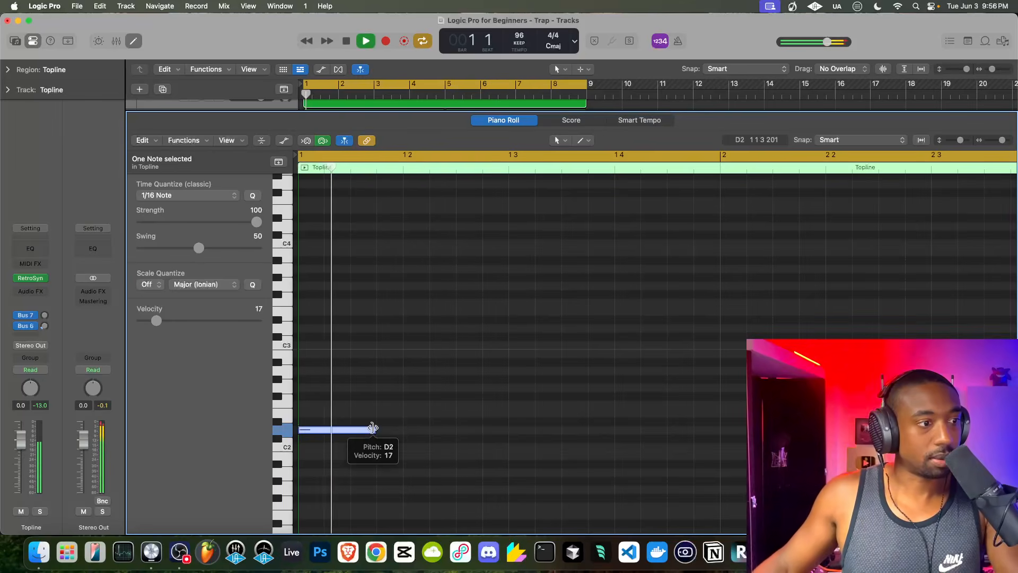
left_click_drag(373, 429, 399, 428)
key("Return")
key("space")
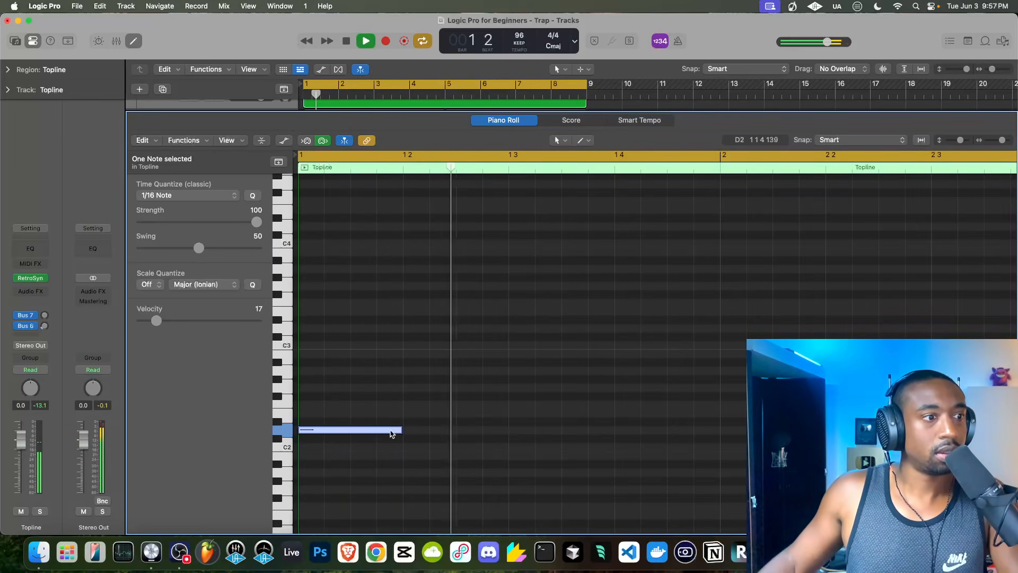
key("space")
scroll(365, 432, "down", 4)
scroll(317, 426, "up", 4)
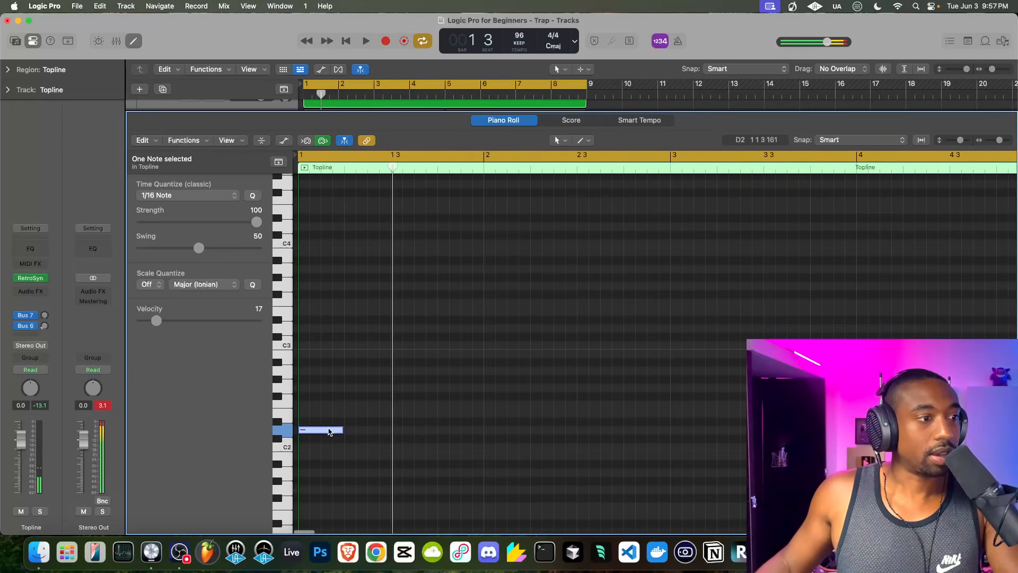
left_click(325, 429)
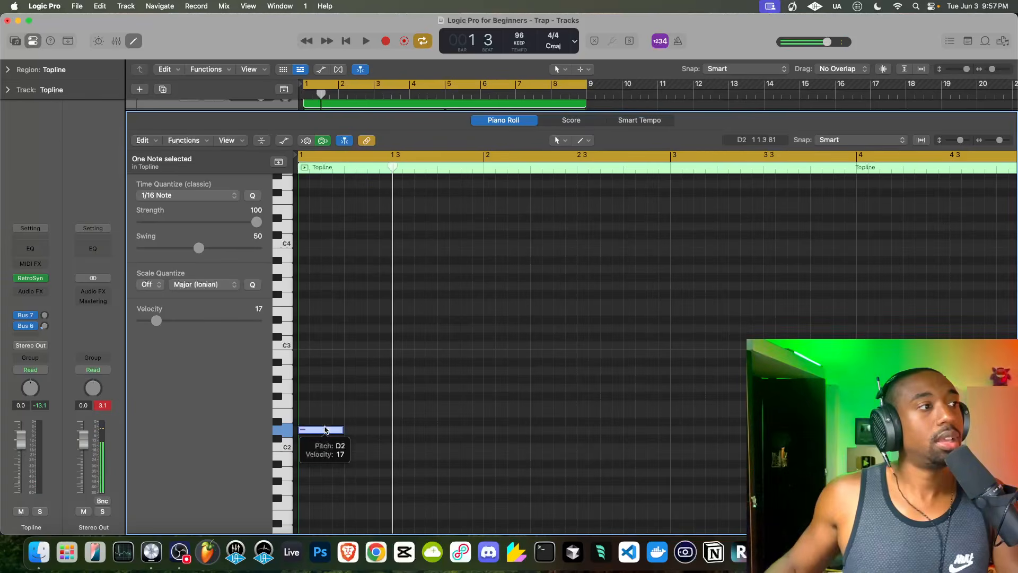
left_click(848, 141)
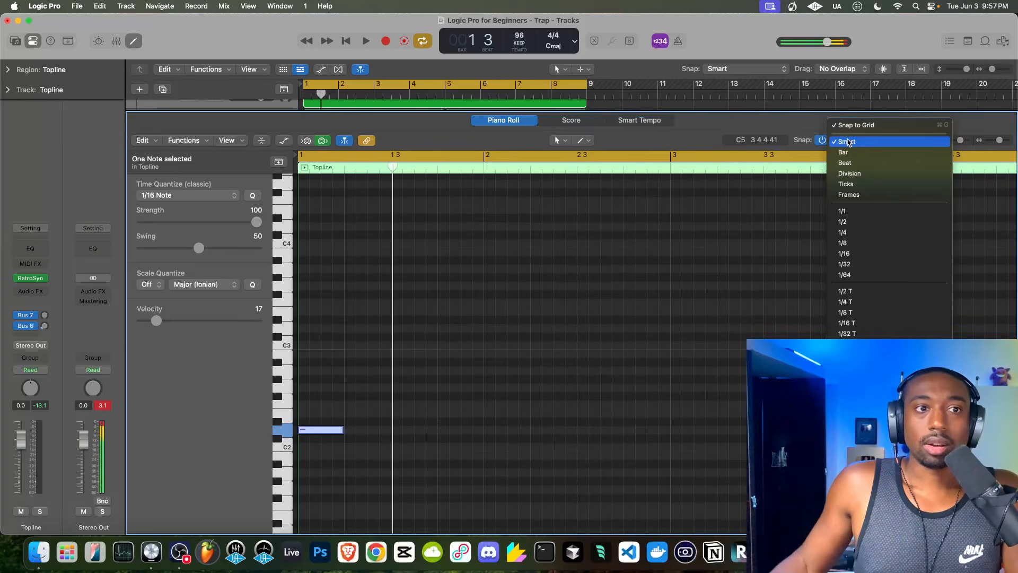
left_click(779, 125)
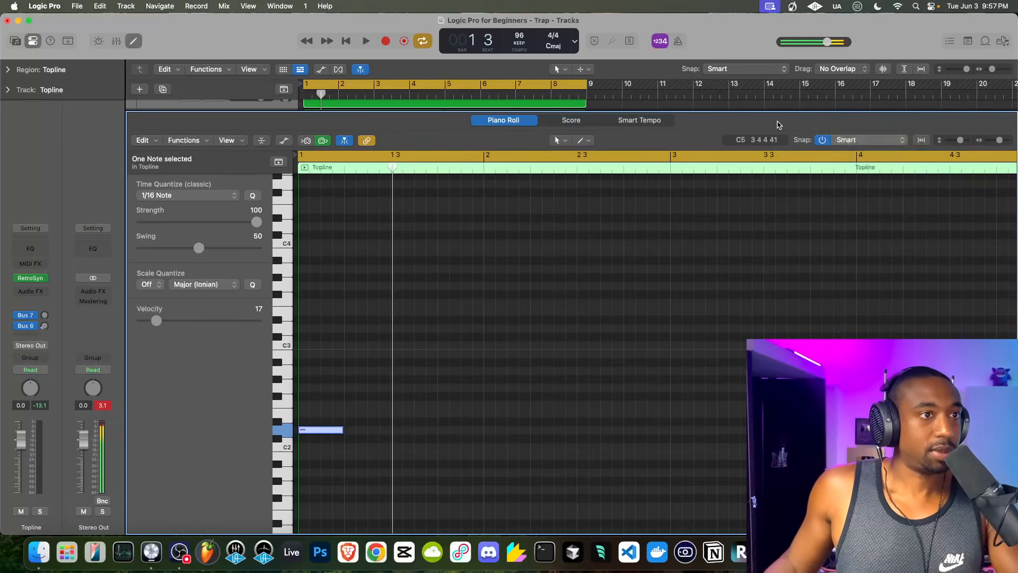
left_click(851, 142)
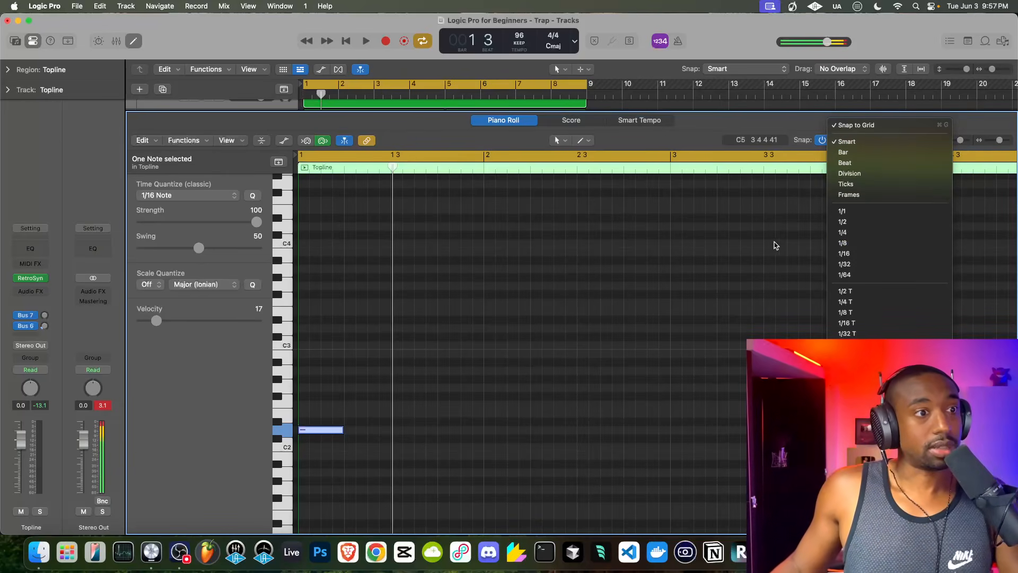
left_click(371, 404)
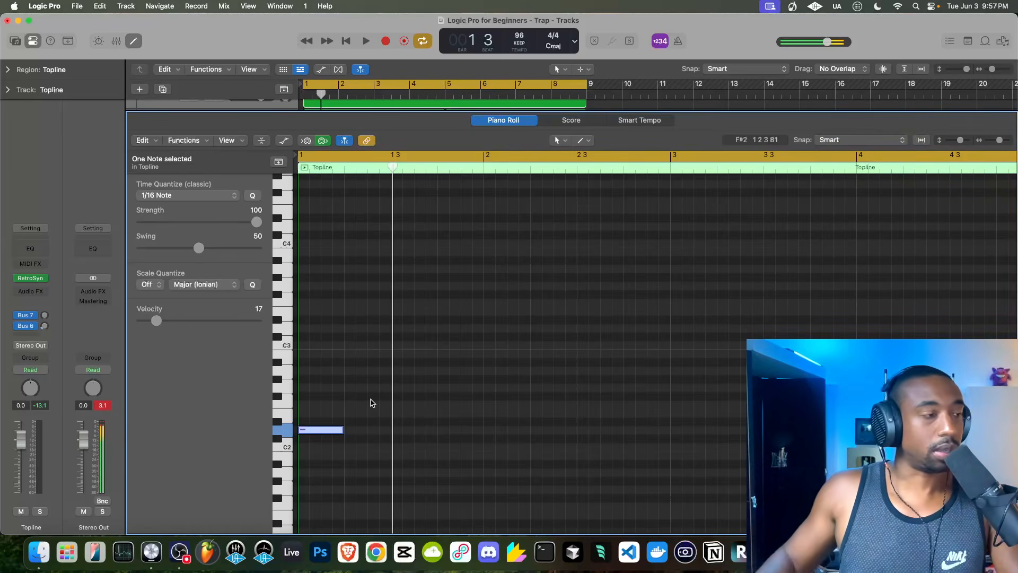
left_click(226, 140)
left_click(334, 319)
Step: Add one-beat D2 notes at 1 3 3 and 1 4 3 while playing from the start of bar 1
key("Return")
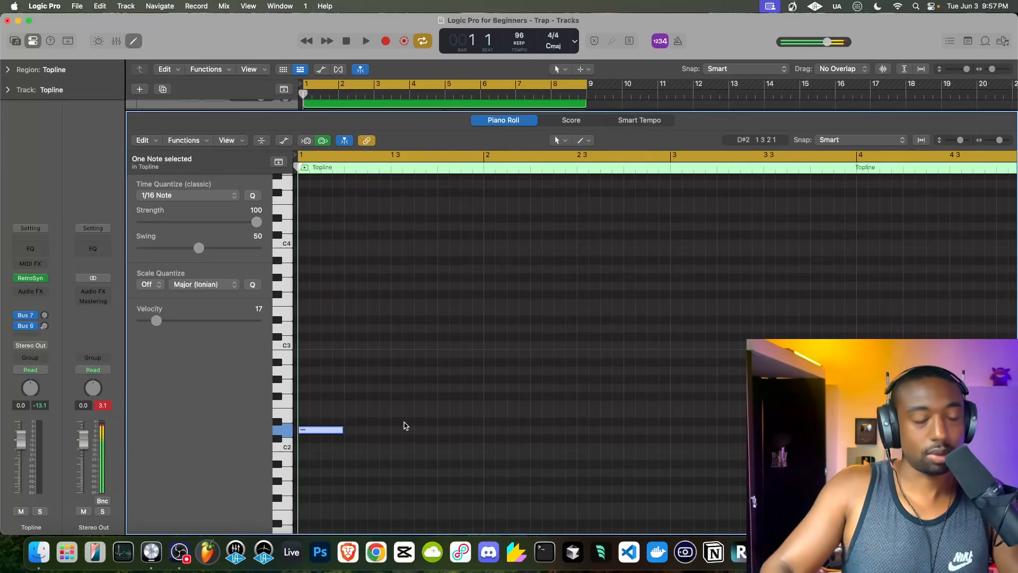
key("space")
double_click(416, 430)
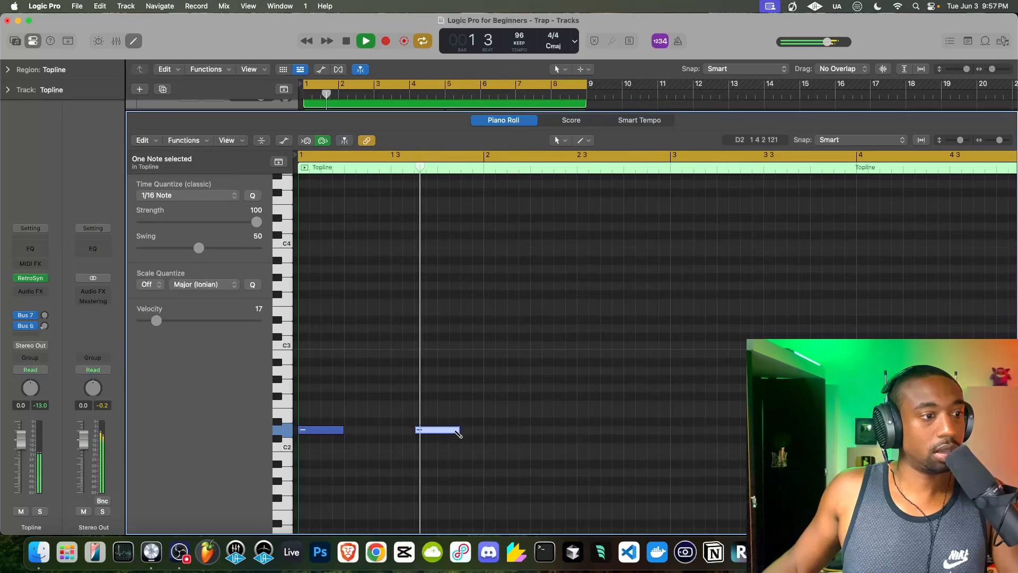
key("space")
double_click(462, 431)
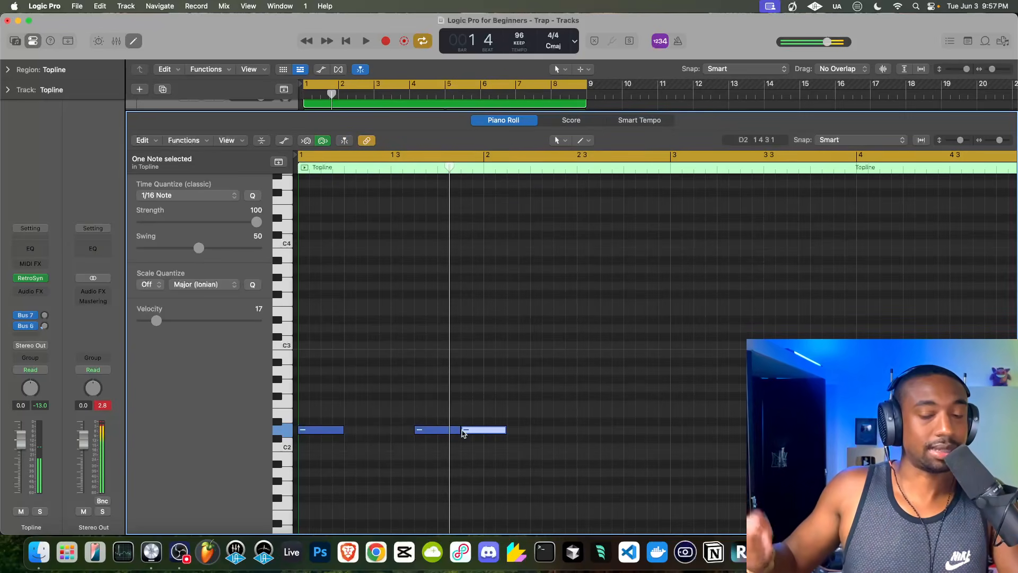
key("space")
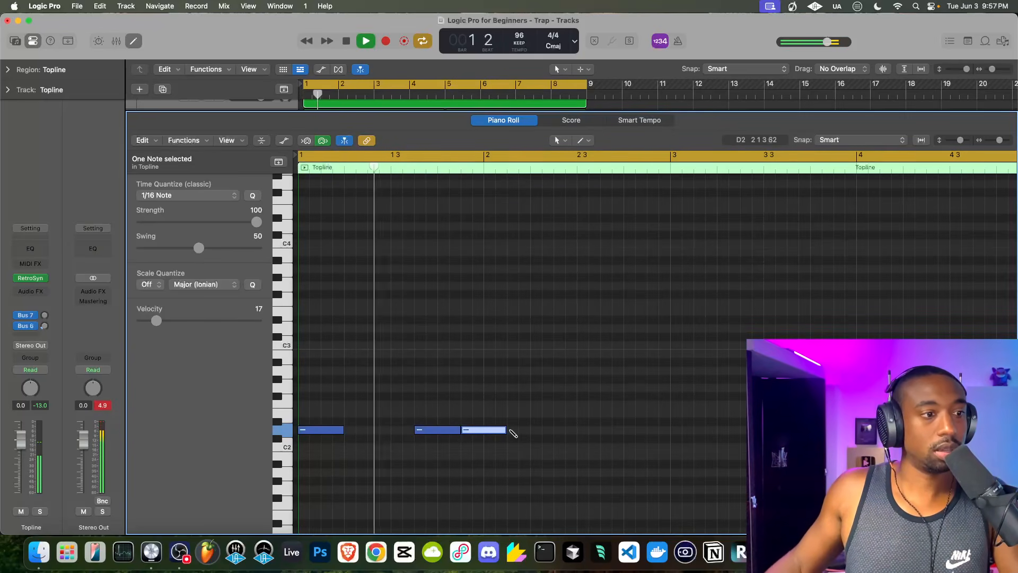
key("space")
Step: Shorten the two new D2 notes to three sixteenths each, ending back to back at bar 2, and add a matching D2 note at bar 2
left_click(459, 430)
left_click_drag(459, 431, 483, 432)
left_click(494, 431)
left_click(486, 433)
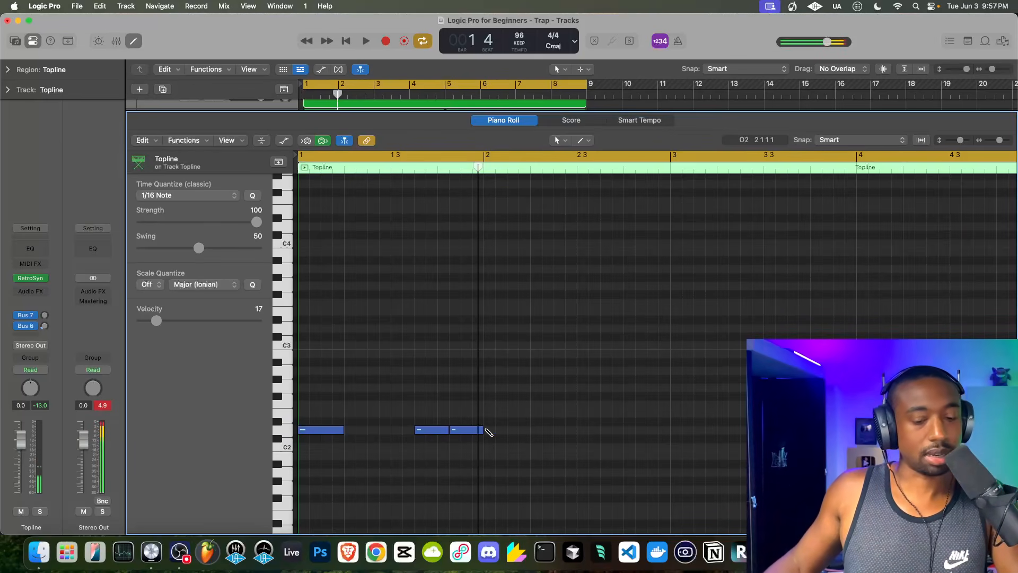
left_click(487, 431)
key("space")
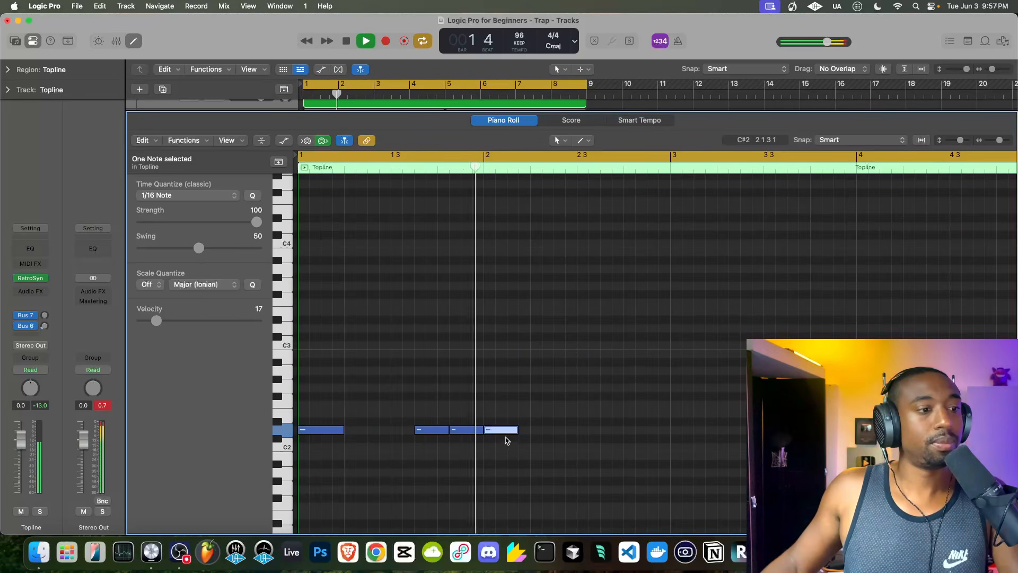
key("space")
Step: Duplicate the three short D2 notes and move the copies so that they start at 2 3 3
left_click_drag(563, 439, 411, 427)
key("super+r")
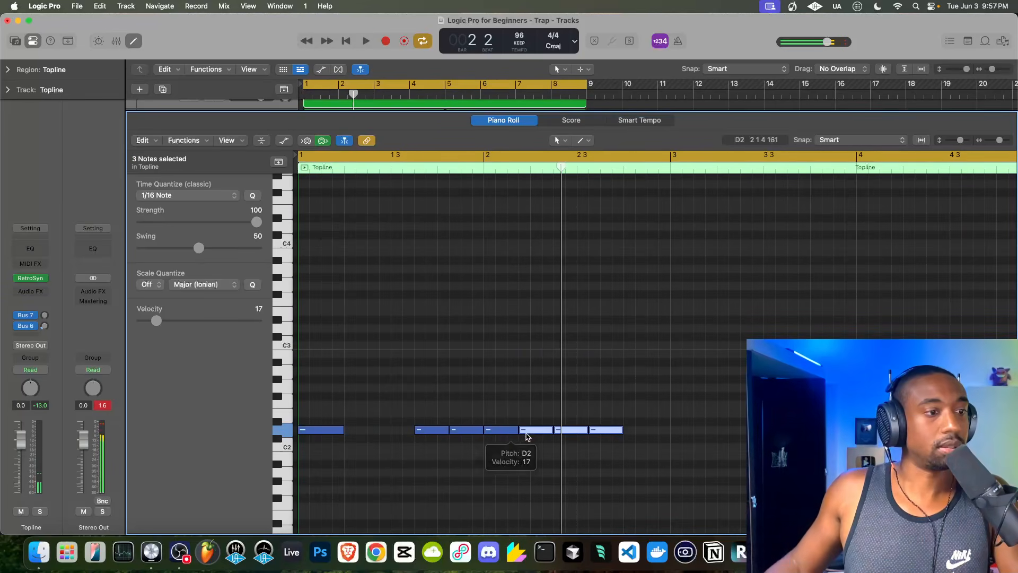
left_click_drag(535, 431, 604, 432)
key("space")
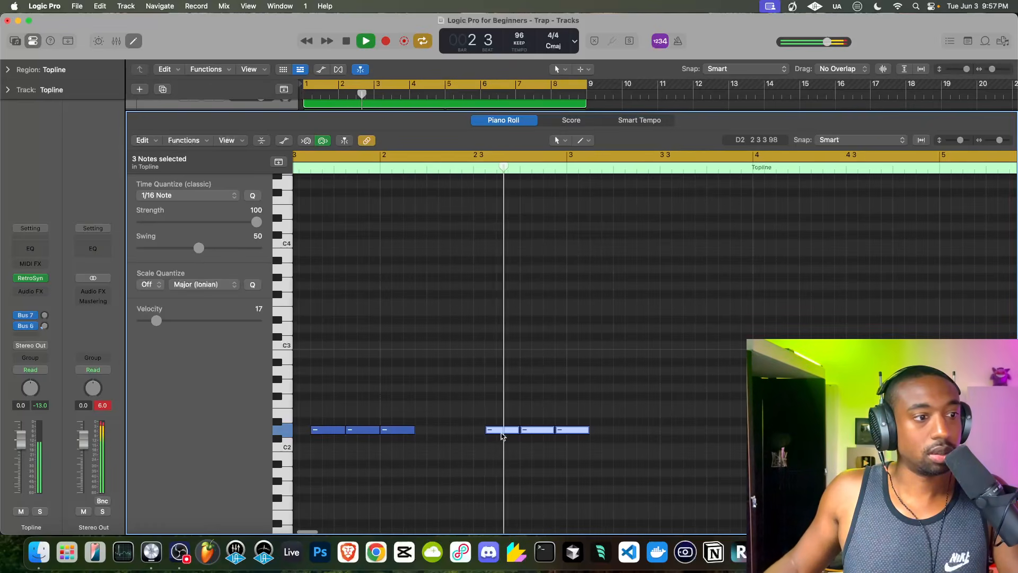
key("space")
left_click_drag(503, 432, 513, 433)
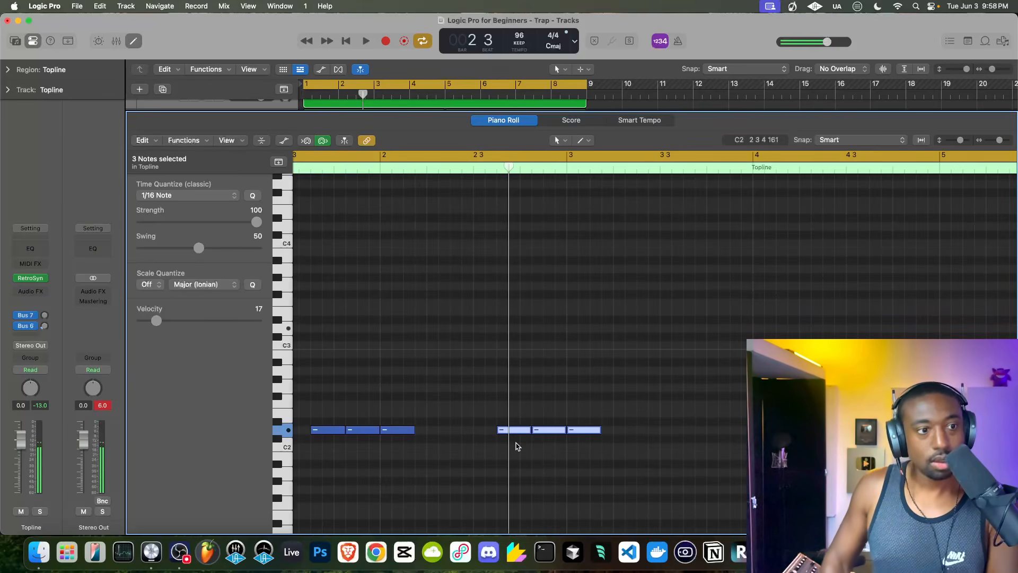
Step: Raise the middle note of the copied group in bar 2 by an octave to D3 and play the phrase
left_click(518, 446)
left_click(547, 430)
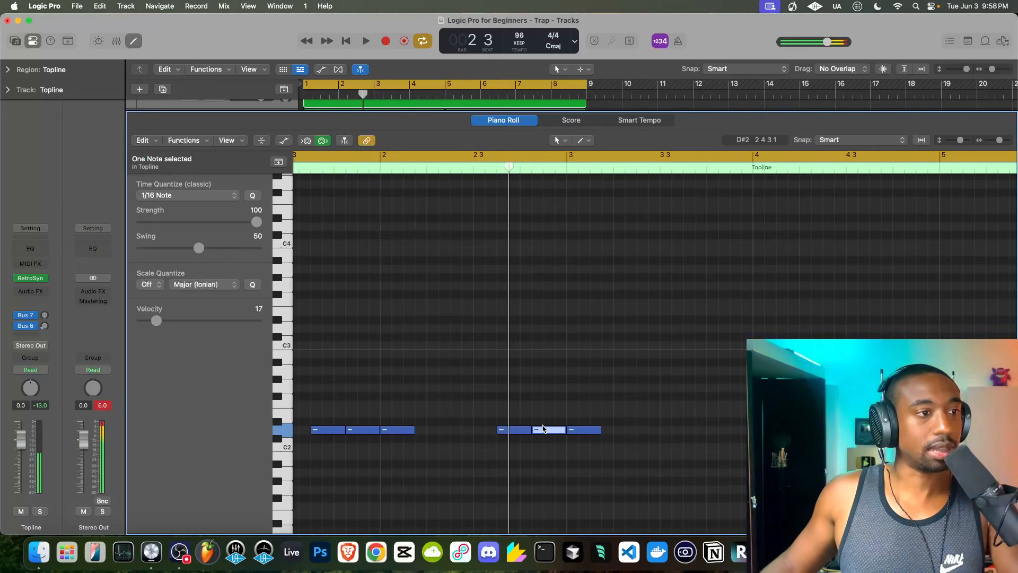
scroll(546, 428, "right", 2)
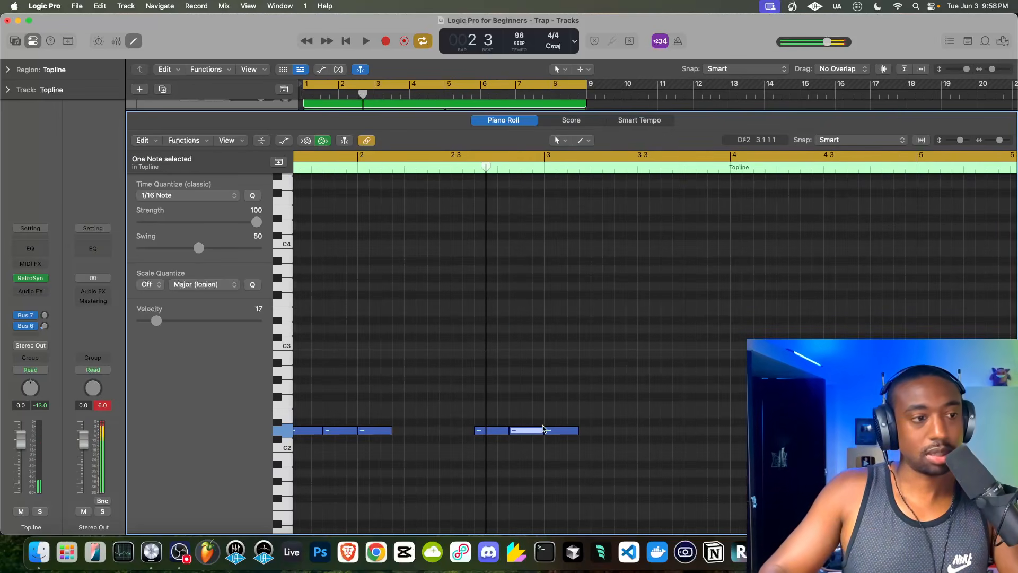
key("shift+alt+Up")
key("space")
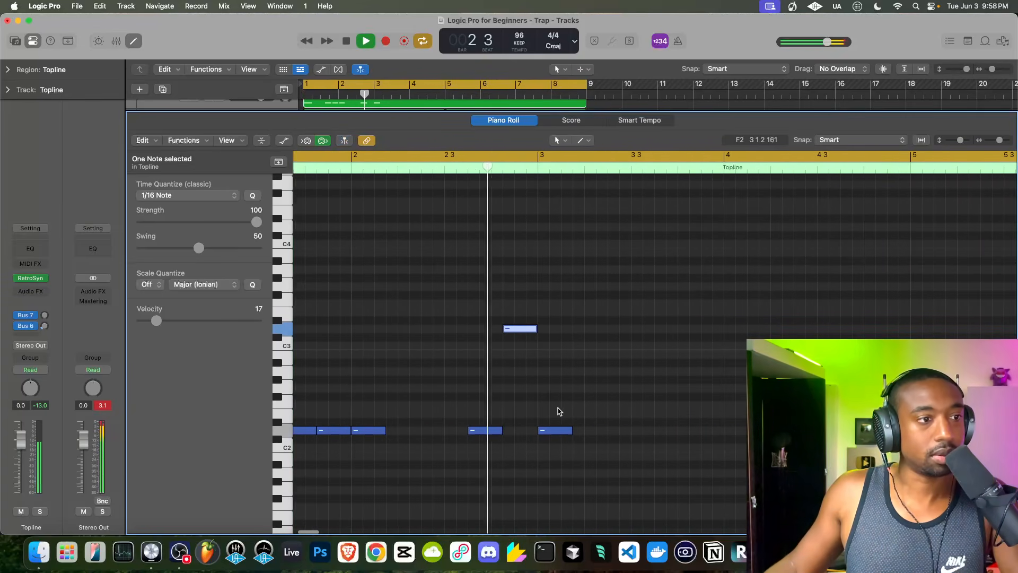
scroll(424, 414, "left", 5)
key("space")
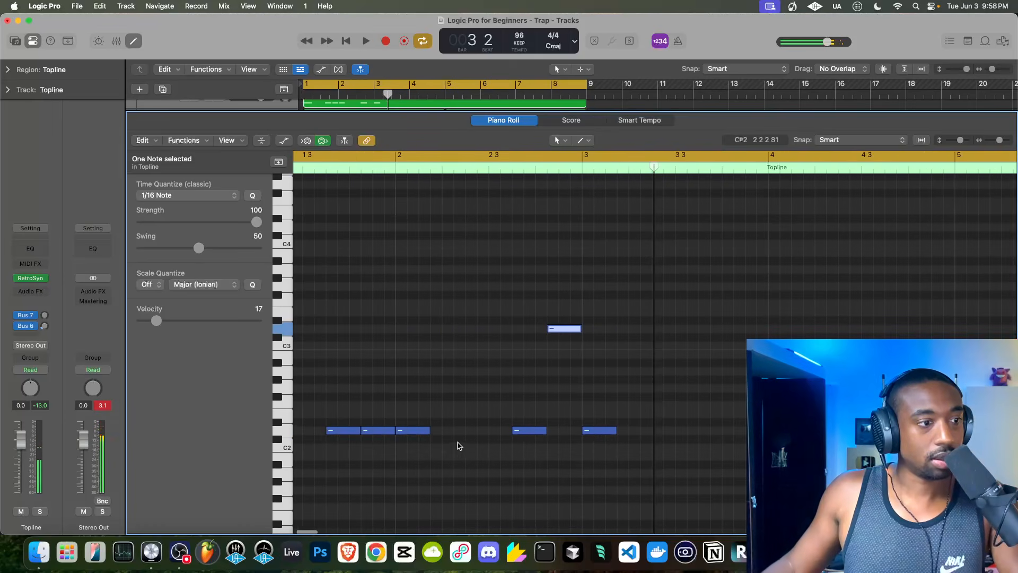
Step: Copy the three D2 notes around the start of bar 2, paste them at bar 3 beat 3, and play from bar 1
left_click_drag(461, 448, 329, 427)
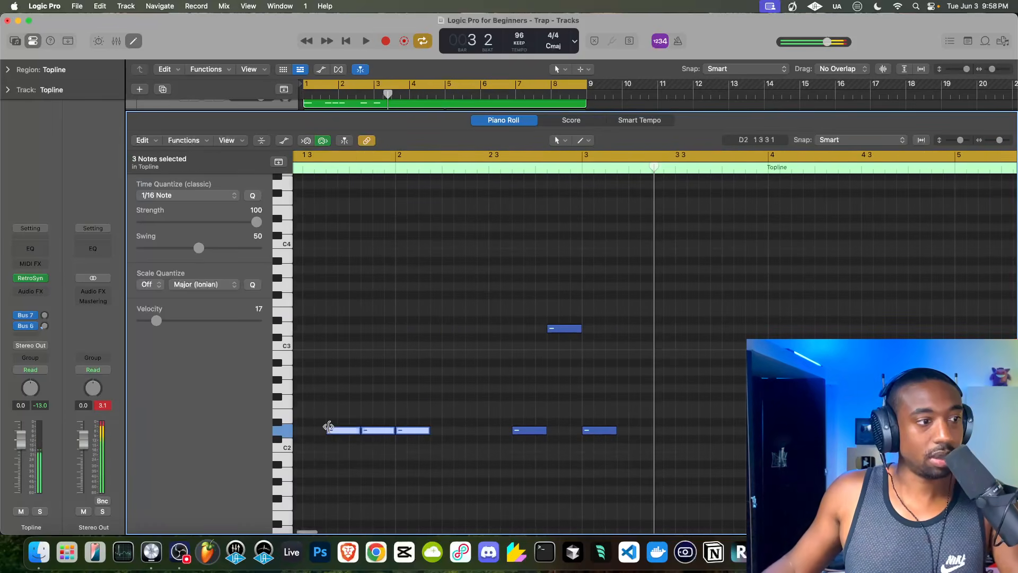
left_click(674, 422)
left_click(675, 168)
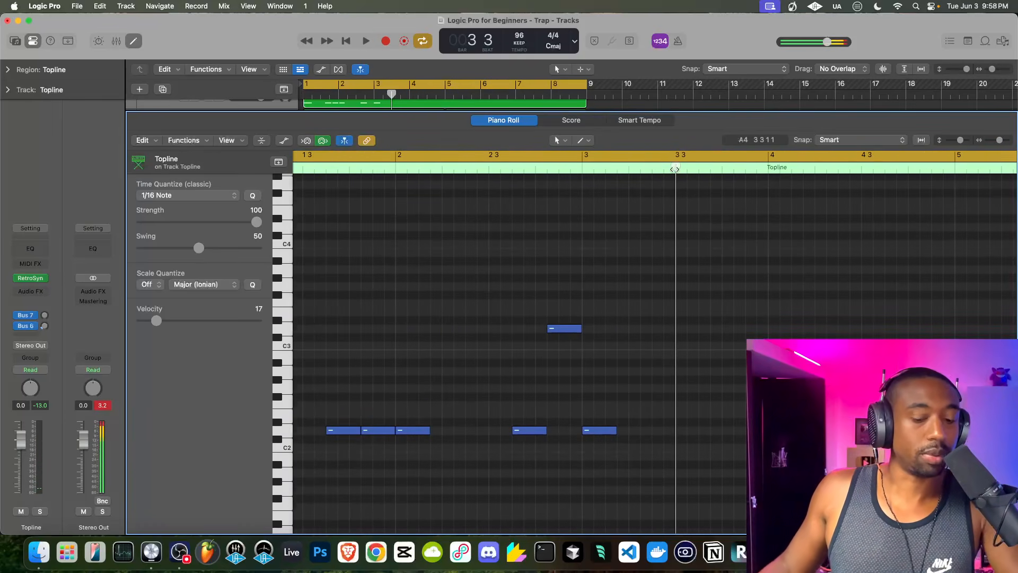
key("super+v")
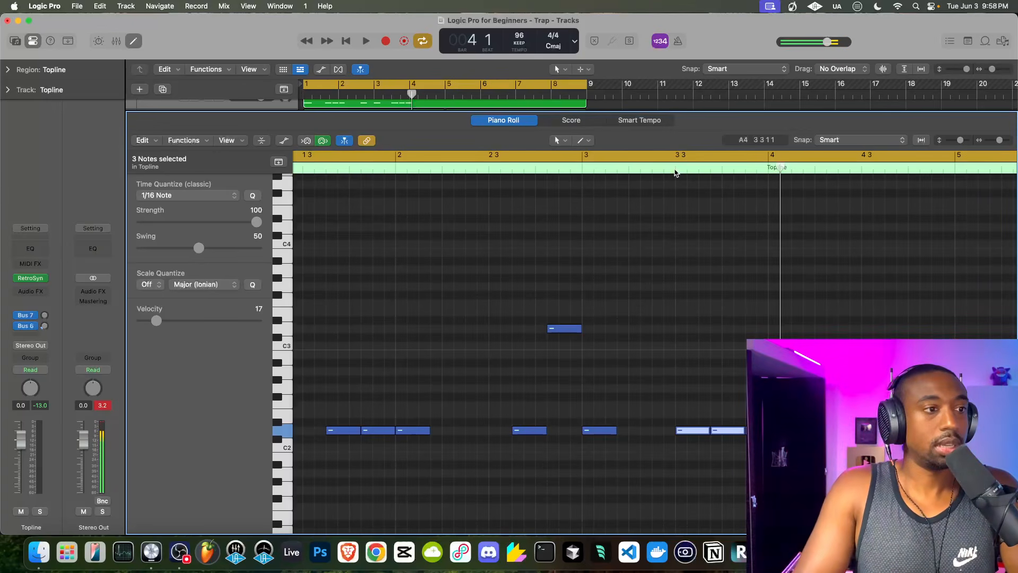
key("Return")
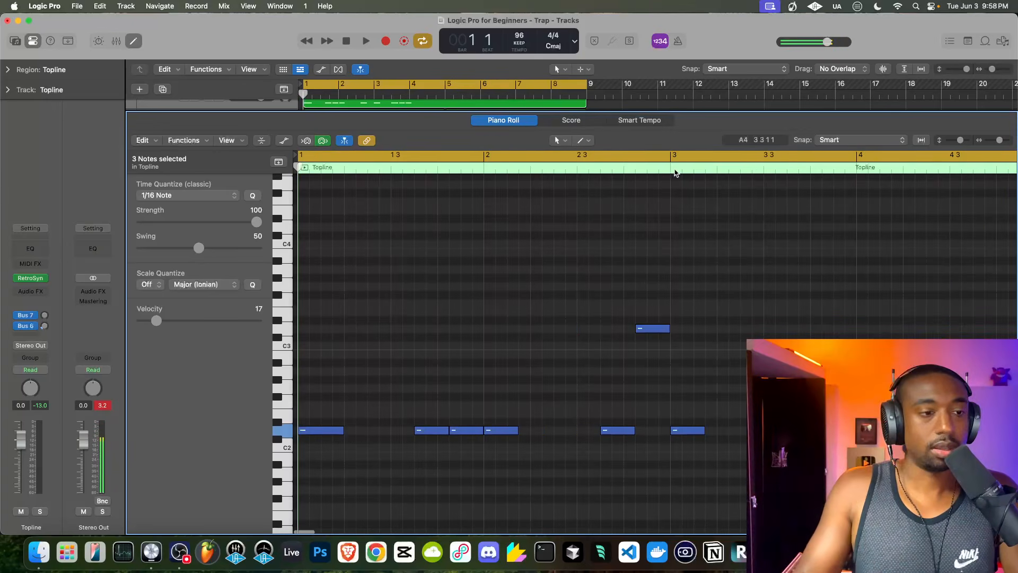
key("space")
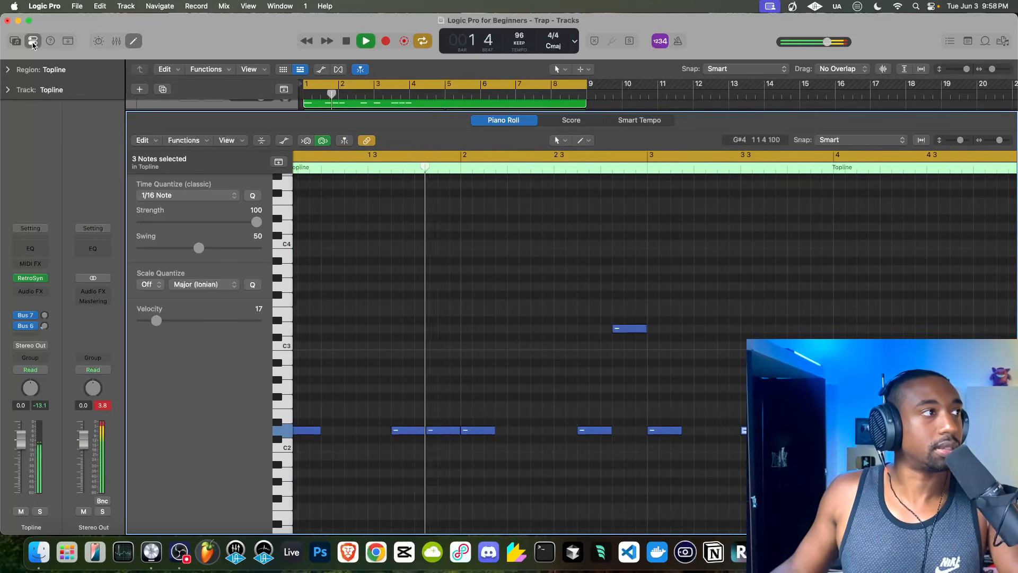
Step: Hide the inspector, then shift the three pasted notes to start at 3 3 3 with the last one raised to D#2
key("i")
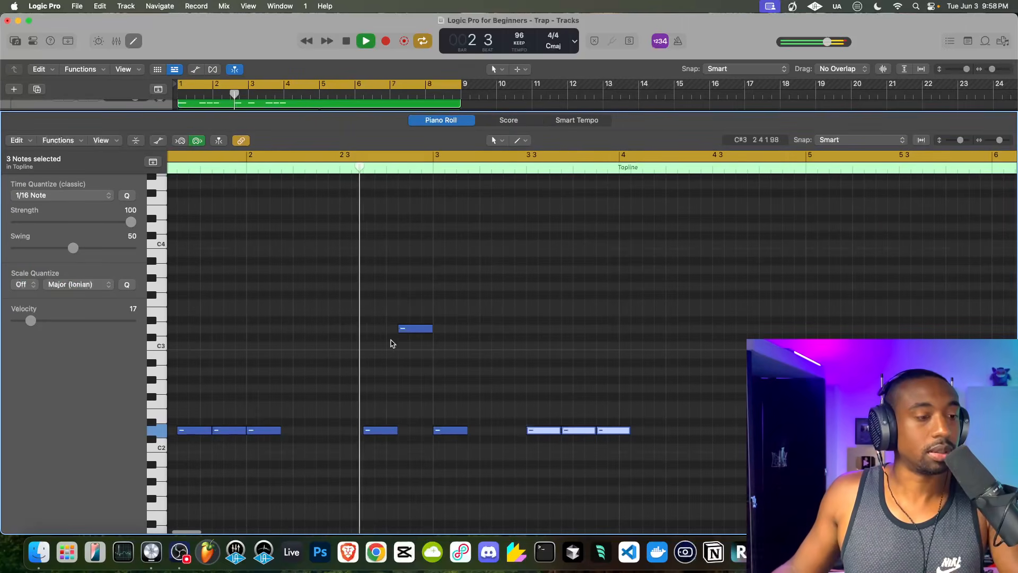
mouse_move(562, 431)
left_mouse_down()
mouse_move(583, 432)
mouse_move(564, 431)
left_mouse_up()
key("space")
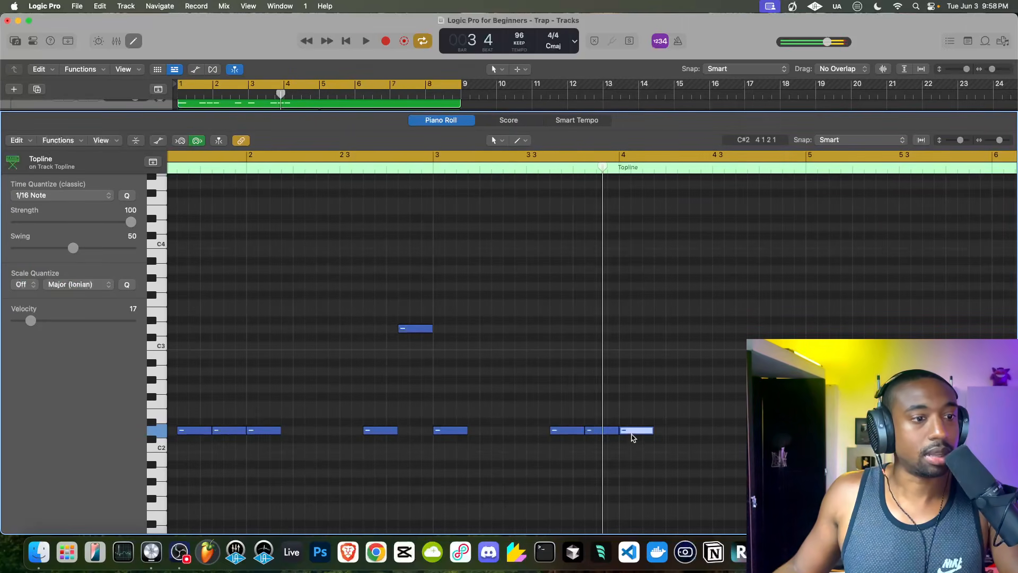
Step: Play the Topline melody from the start of bar 1 into bar 4 with the full eight-bar region in view
key("space")
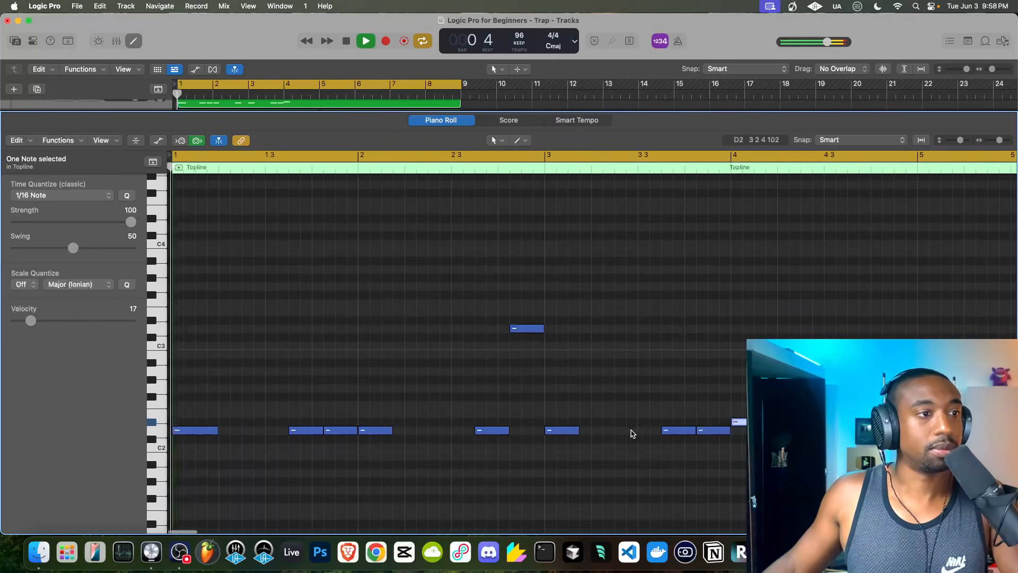
scroll(541, 369, "down", 5)
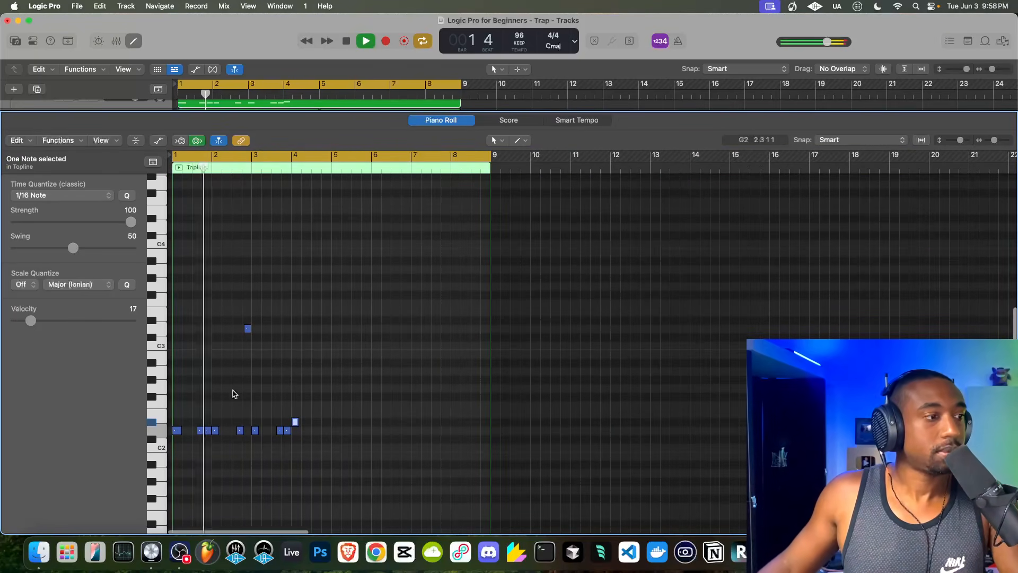
scroll(233, 393, "up", 5)
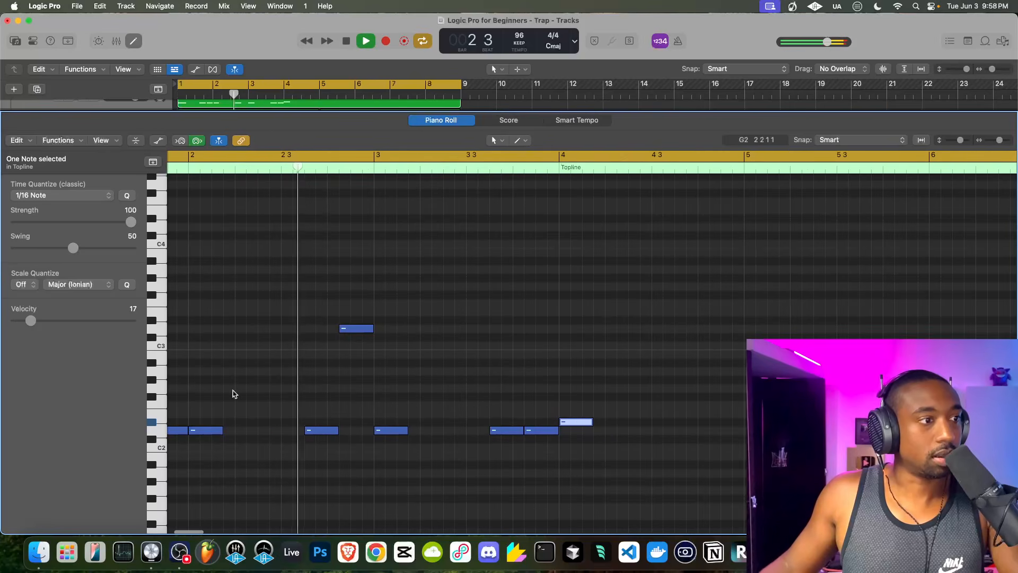
scroll(234, 393, "down", 5)
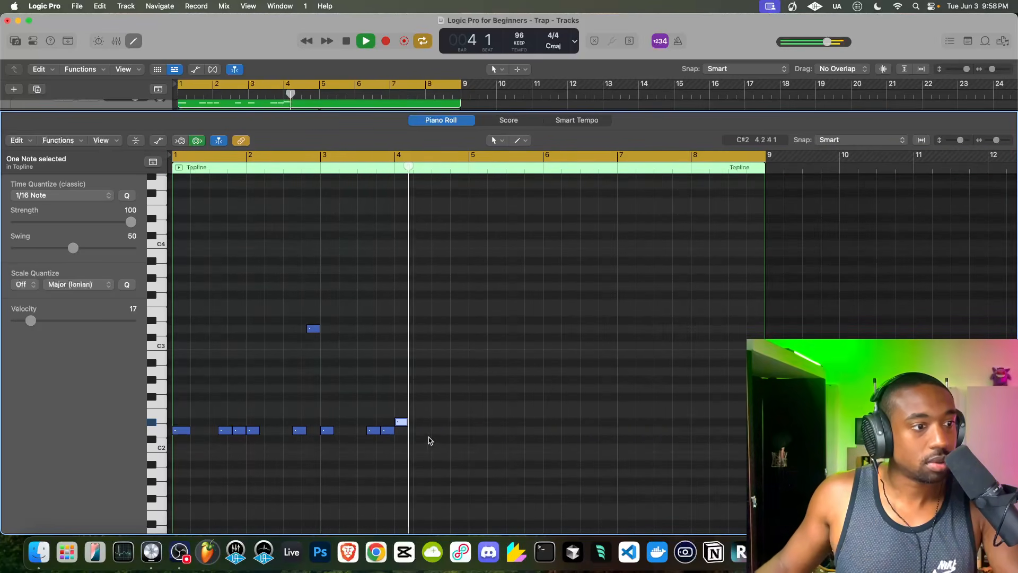
key("space")
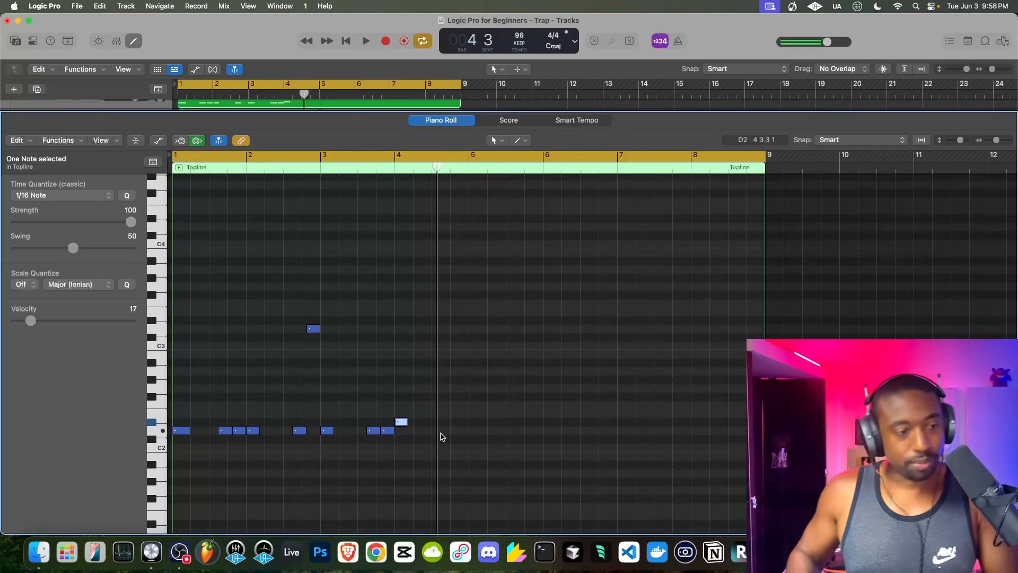
key("space")
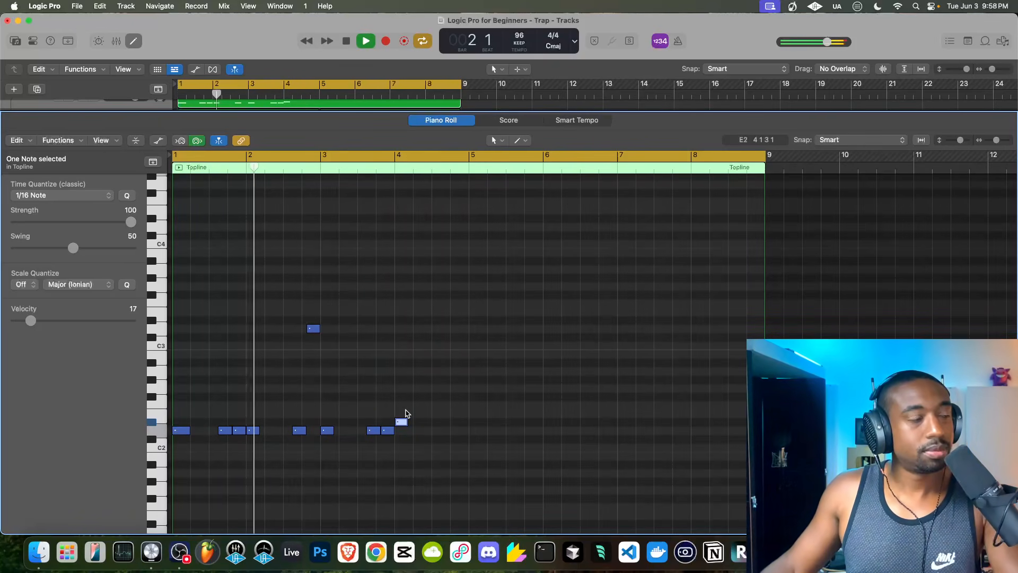
Step: Duplicate the three-note group starting at 3 3 3, placing the copy at 4 3 2 one semitone higher, on D#2, D#2 and E2
left_click_drag(431, 445, 368, 409)
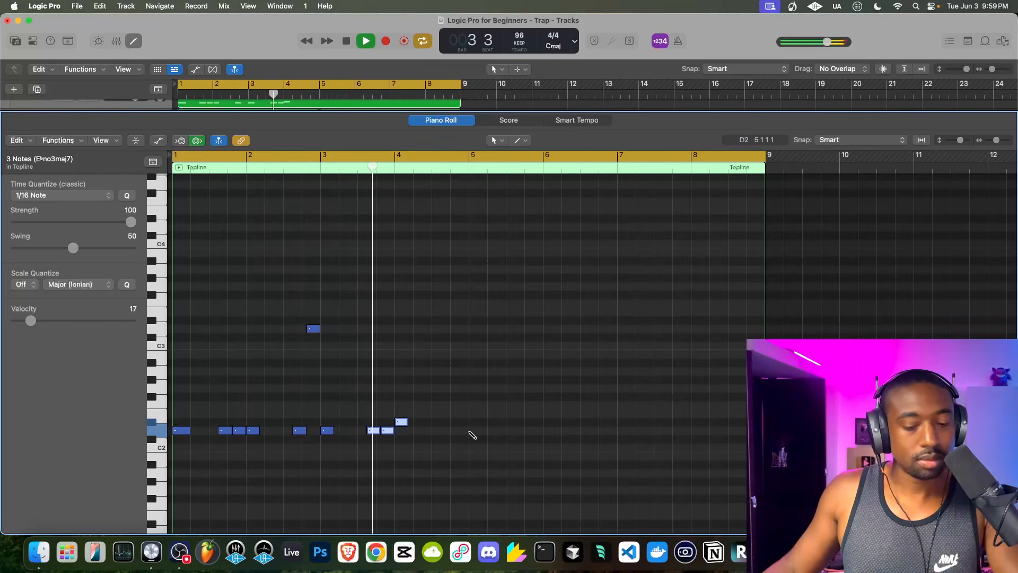
key("super+r")
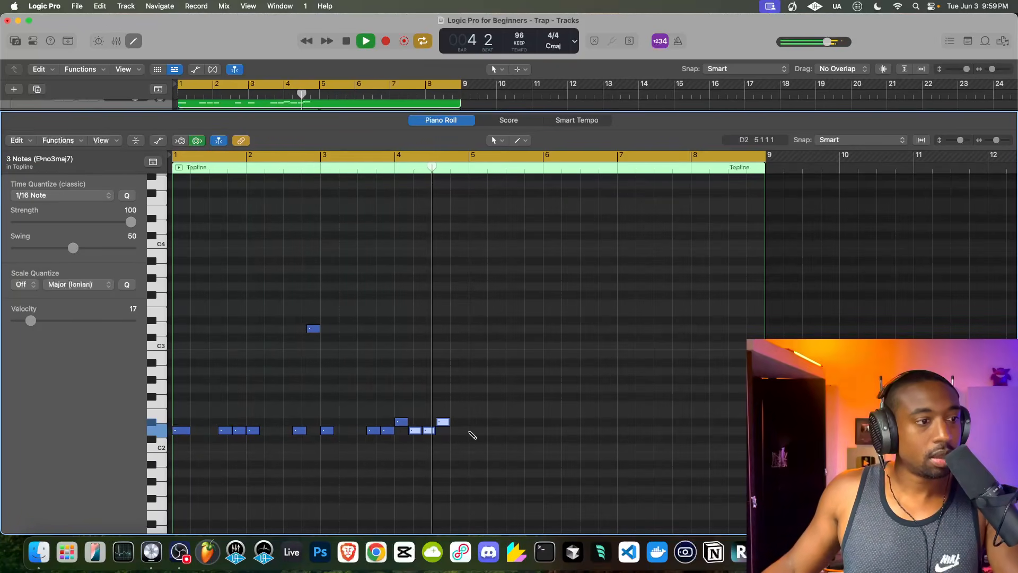
key("space")
left_click_drag(418, 432, 438, 426)
scroll(443, 427, "up", 5)
scroll(443, 428, "up", 4)
left_click(255, 265)
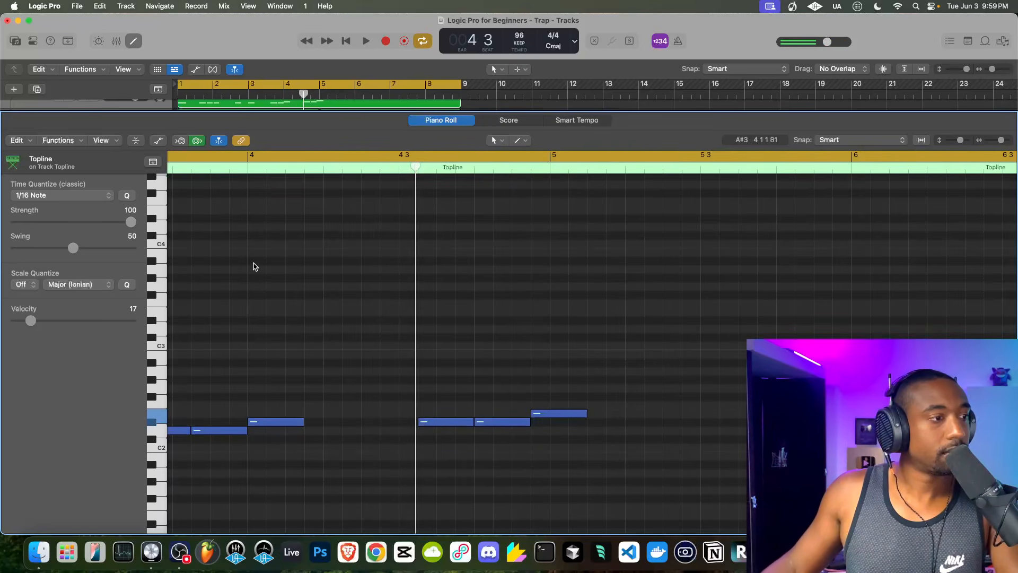
Step: Play the Topline melody from bar 1 and from the middle of bar 3 to check the timing of the duplicated group
key("Return")
key("space")
key("space")
scroll(311, 198, "down", 8)
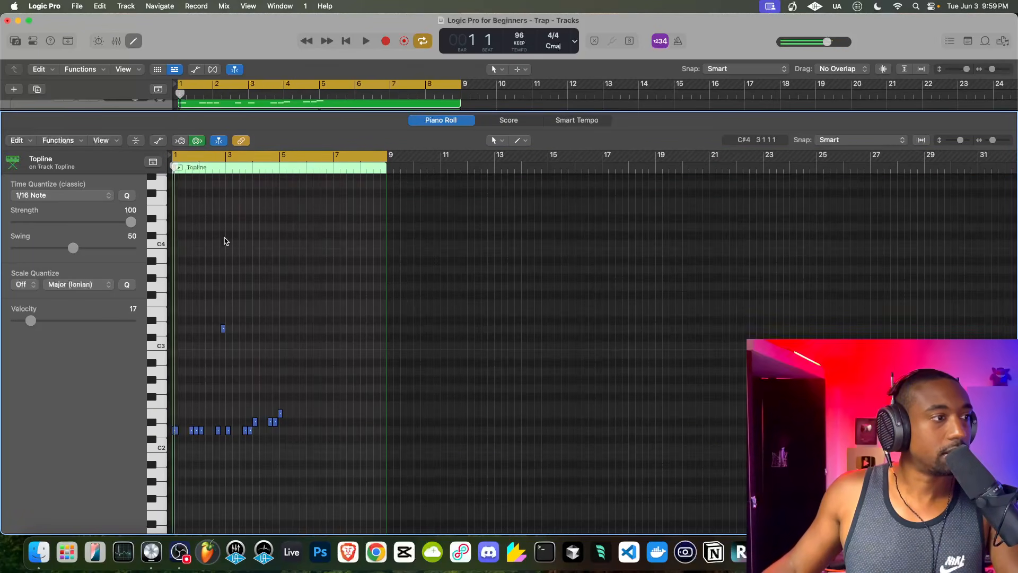
scroll(224, 241, "up", 8)
double_click(353, 169)
key("space")
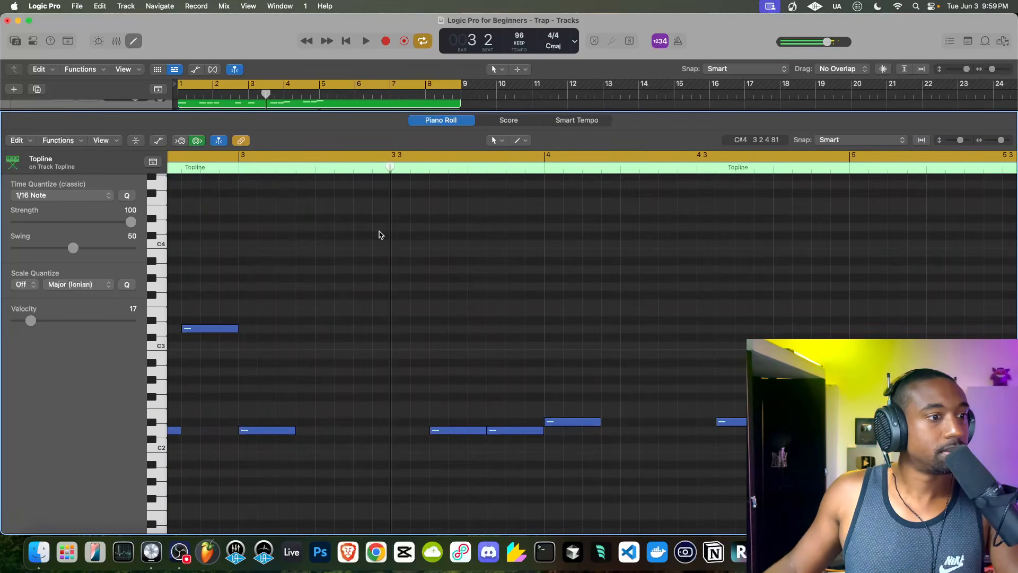
key("Return")
key("space")
scroll(473, 242, "down", 2)
key("space")
scroll(473, 242, "down", 3)
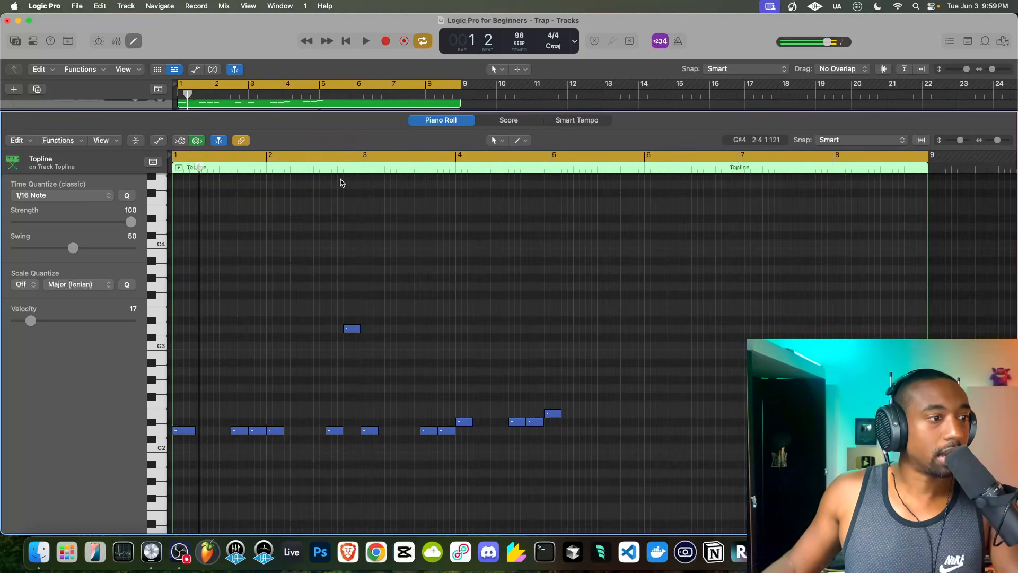
left_click(412, 170)
key("space")
key("space")
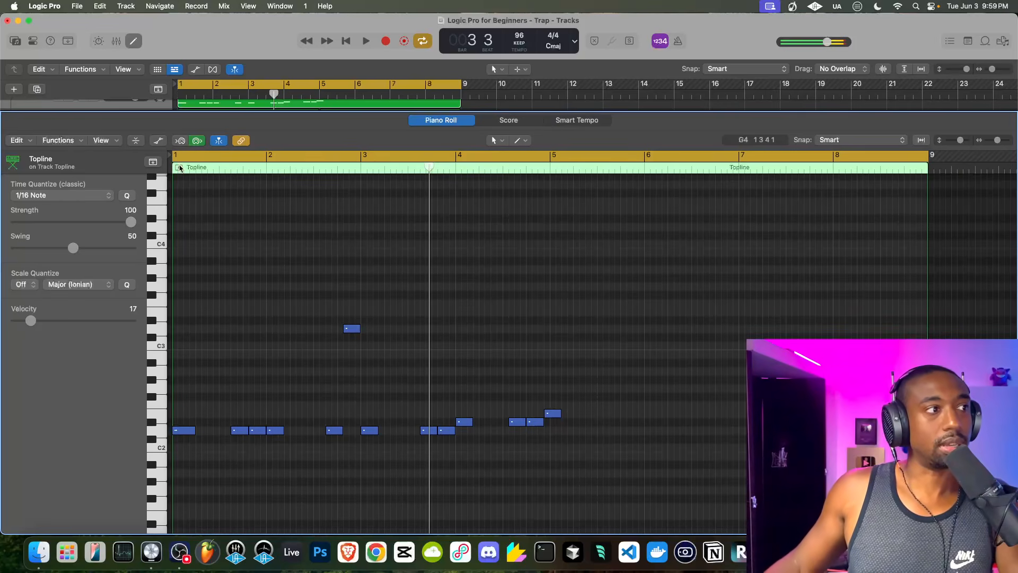
key("space")
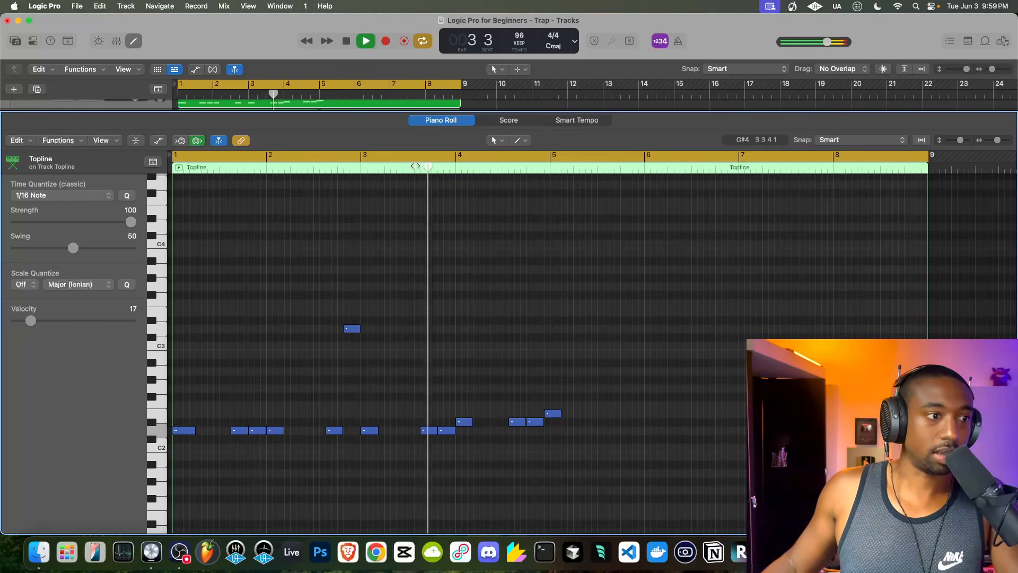
Step: Shift the three-note group at the end of bar 4 to start at 4 3 3, checking its timing during playback
left_click_drag(563, 429, 529, 423)
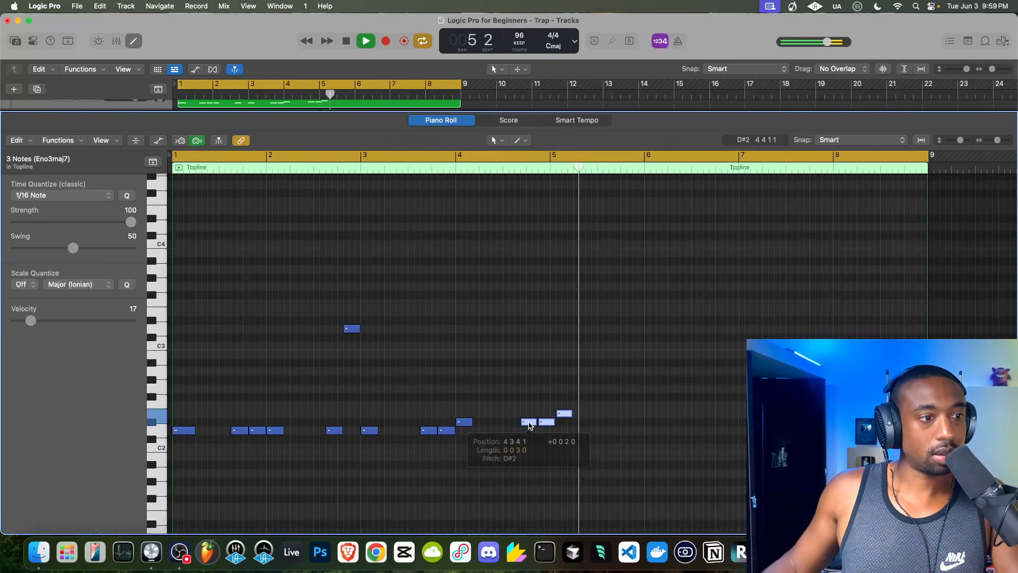
scroll(529, 423, "up", 3)
key("space")
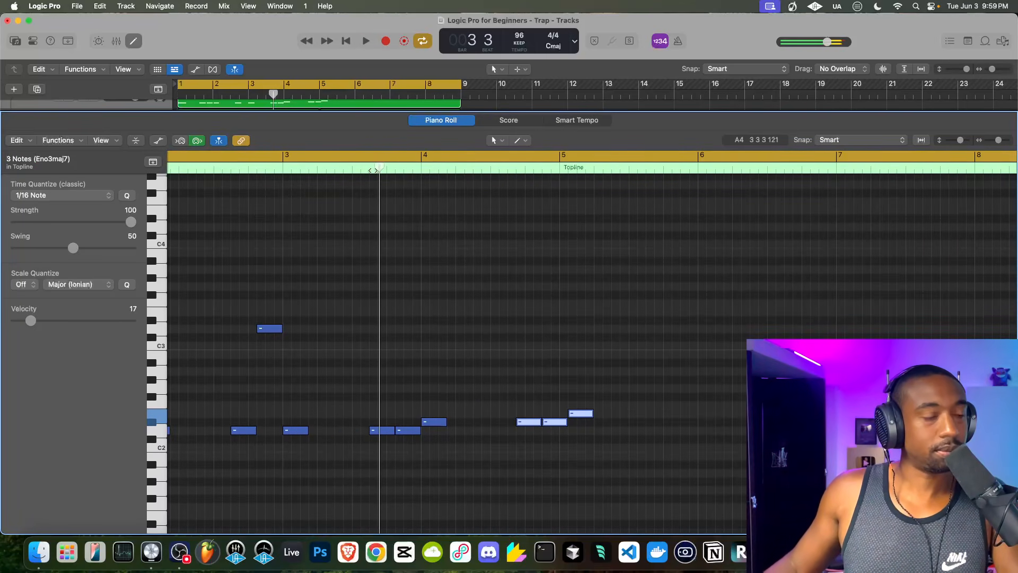
key("space")
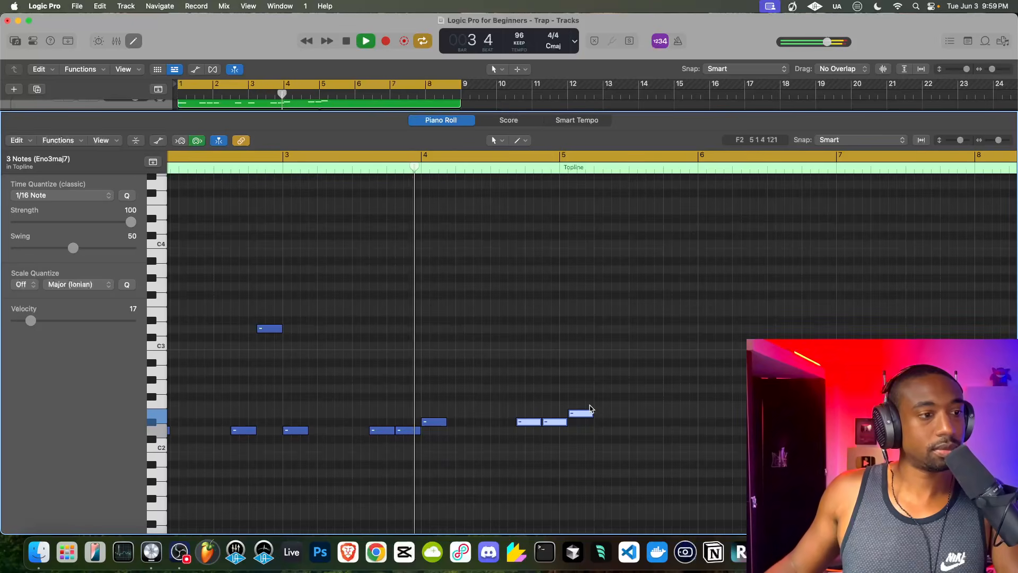
left_click_drag(528, 422, 519, 423)
key("space")
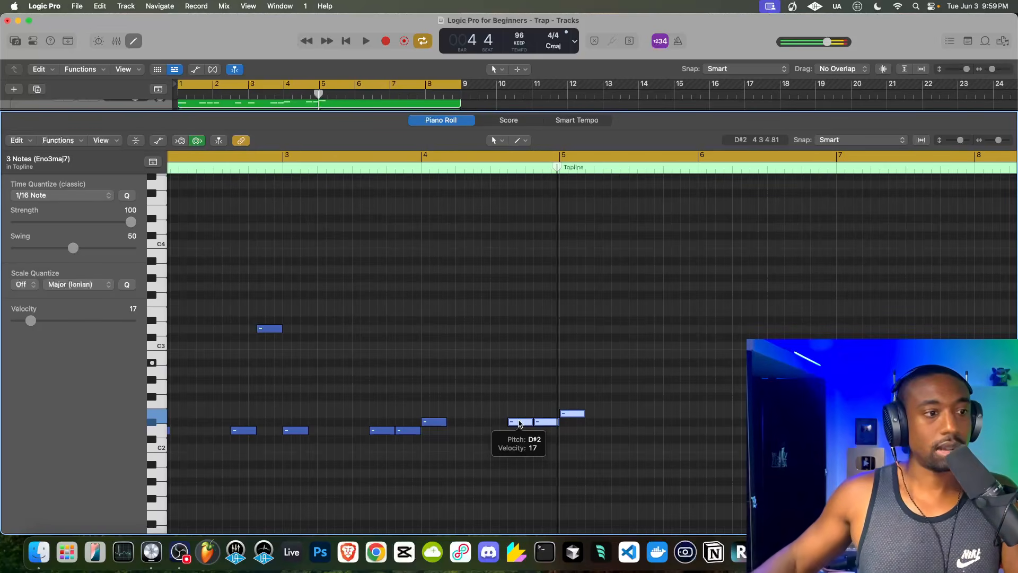
Step: Raise the group's first two notes to A2 and A#2, lower its last note to D2, and play from bar 1
left_click(508, 424)
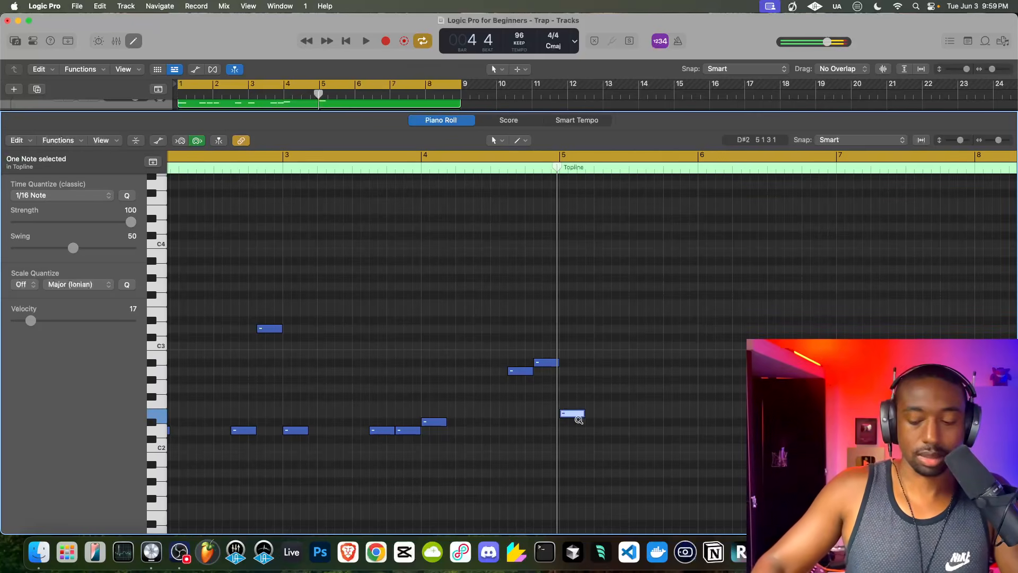
key("Return")
key("space")
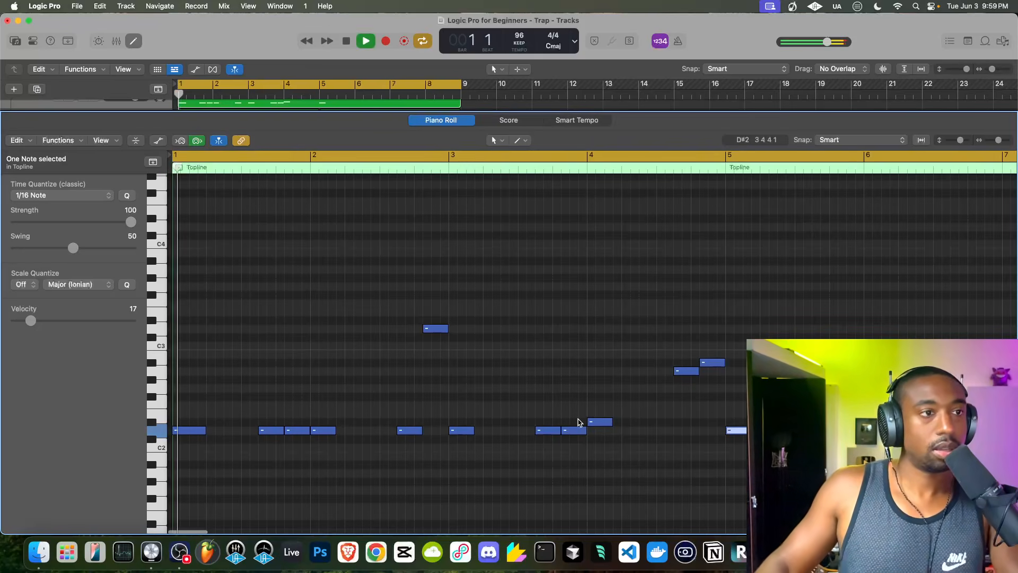
scroll(574, 348, "down", 5)
key("space")
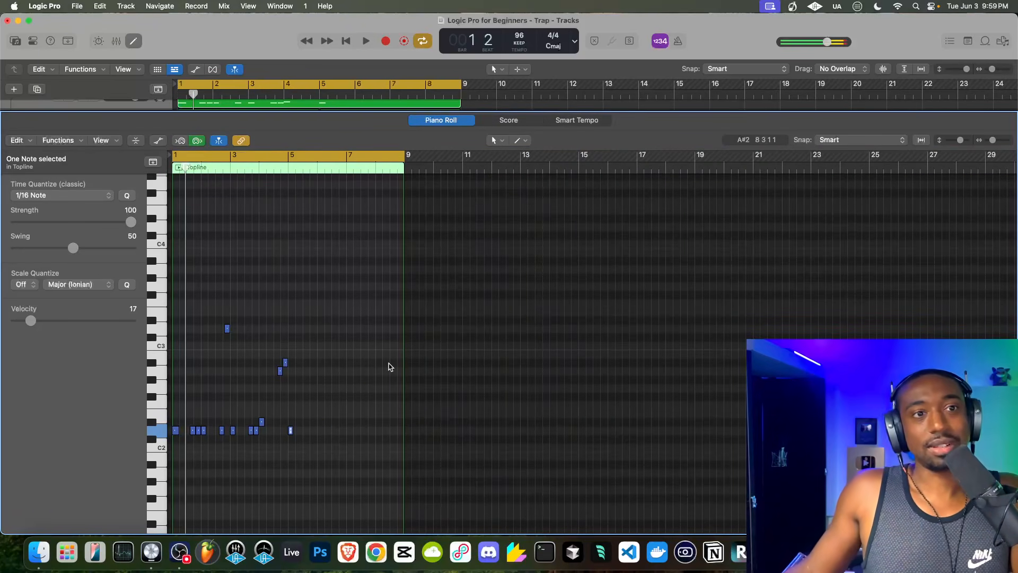
Step: Close the Piano Roll, shorten the Topline region to end at bar 5, and play the arrangement
left_click_drag(512, 110, 503, 133)
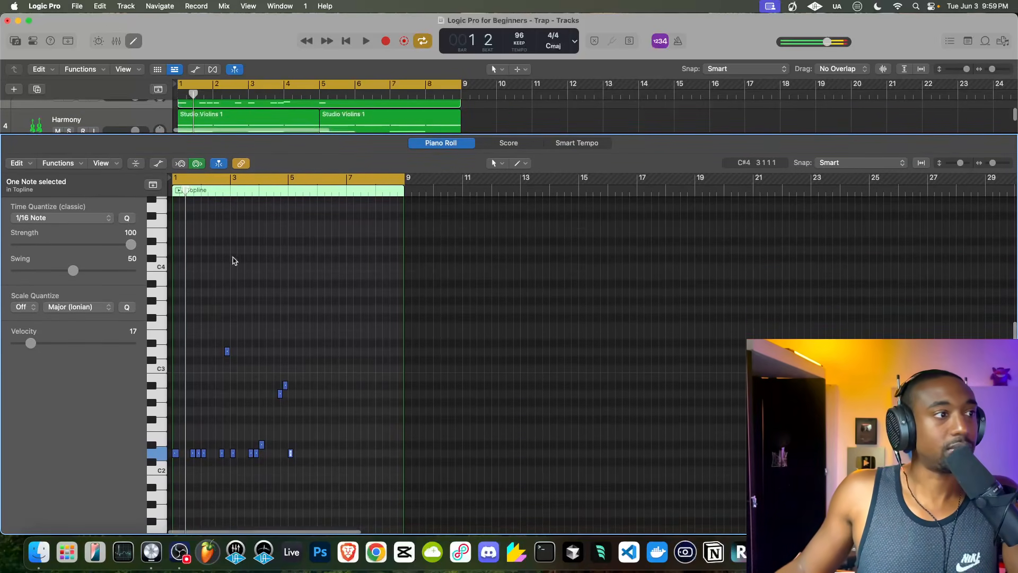
scroll(234, 261, "up", 5)
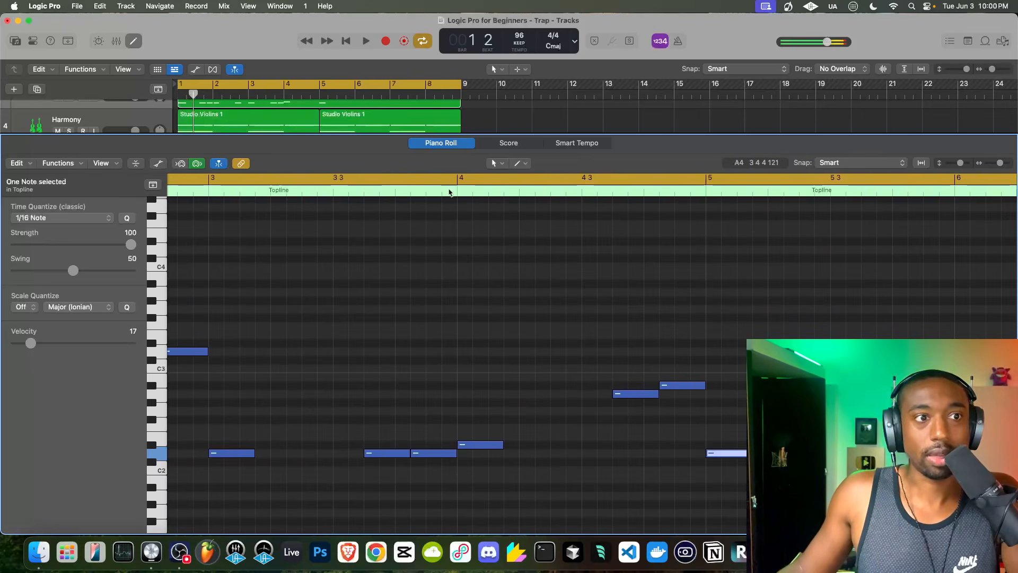
left_click_drag(560, 136, 520, 524)
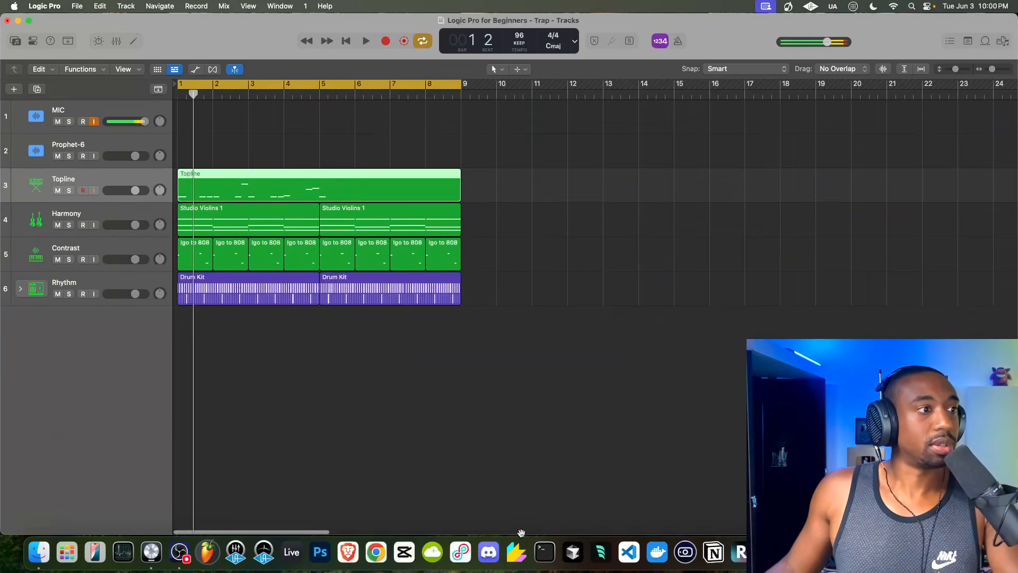
left_click_drag(459, 192, 319, 191)
key("space")
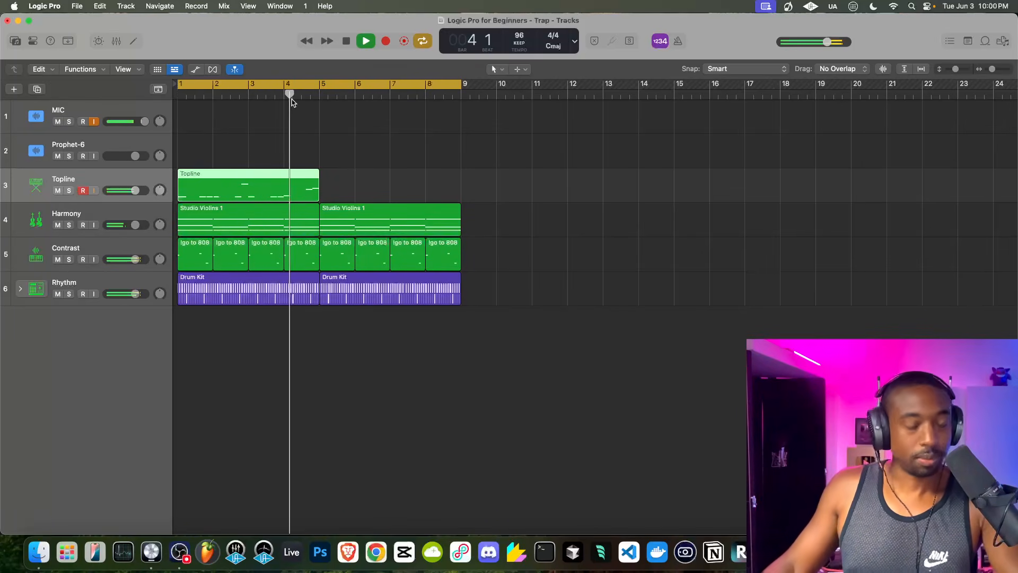
key("space")
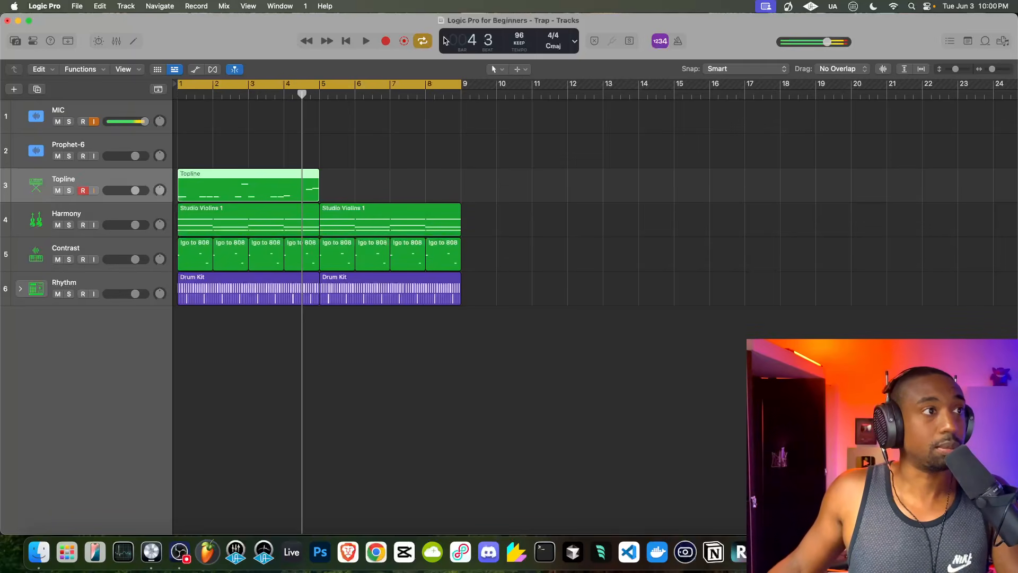
Step: Record a live variation of the Topline melody in bars 5 to 8, stop recording, and briefly play from bar 1
left_click(229, 94)
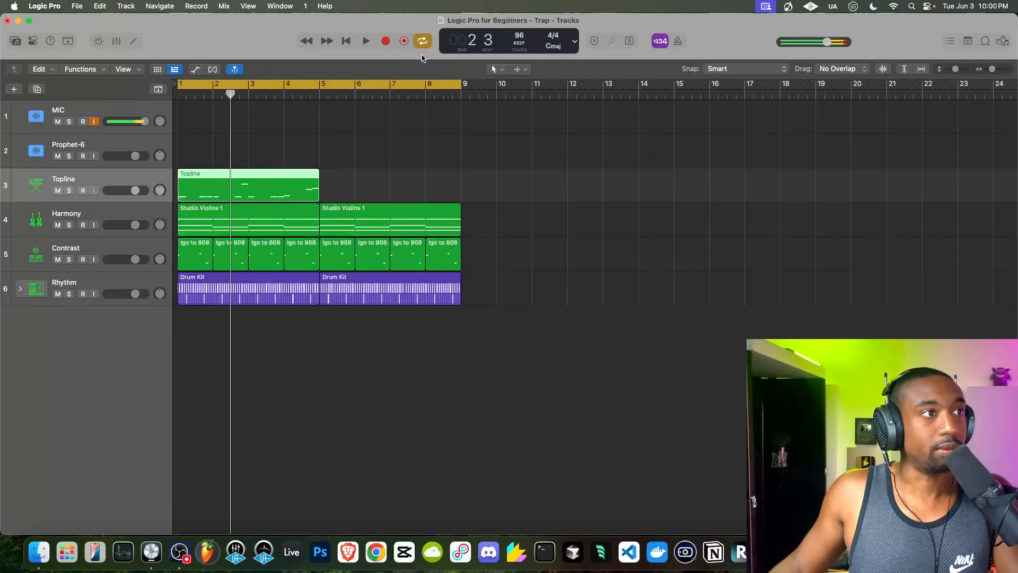
left_click(387, 41)
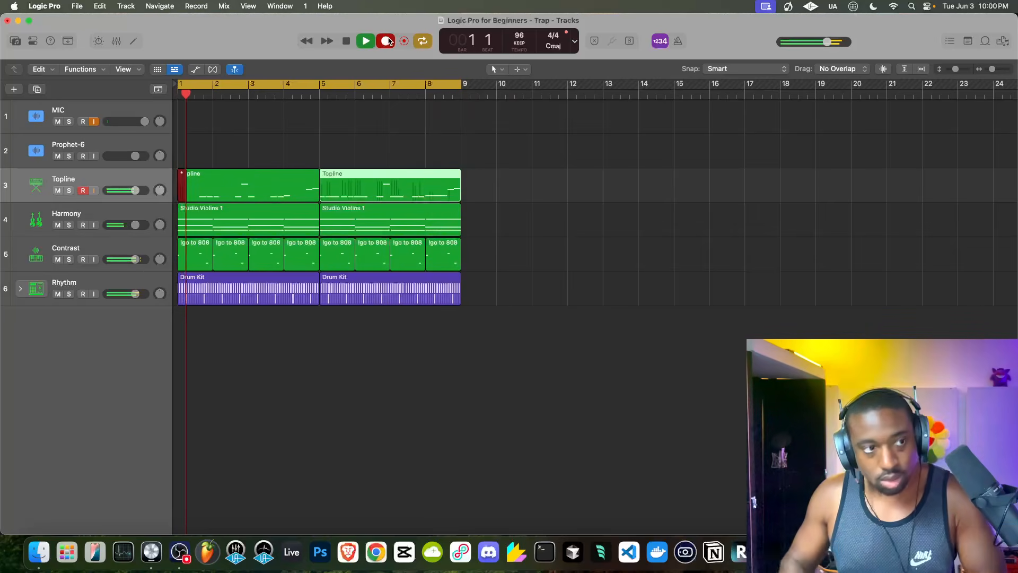
left_click(386, 41)
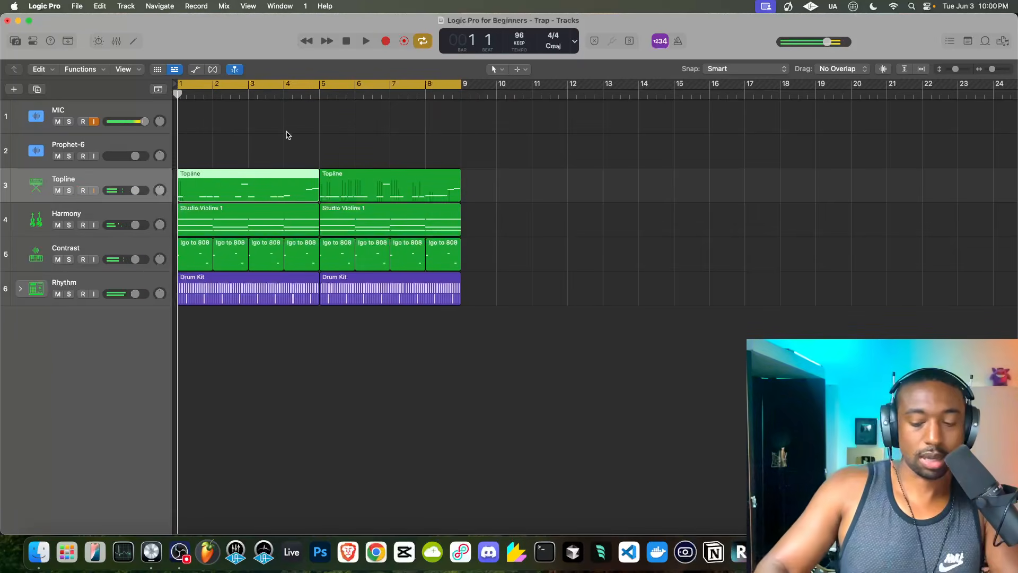
key("space")
key("space")
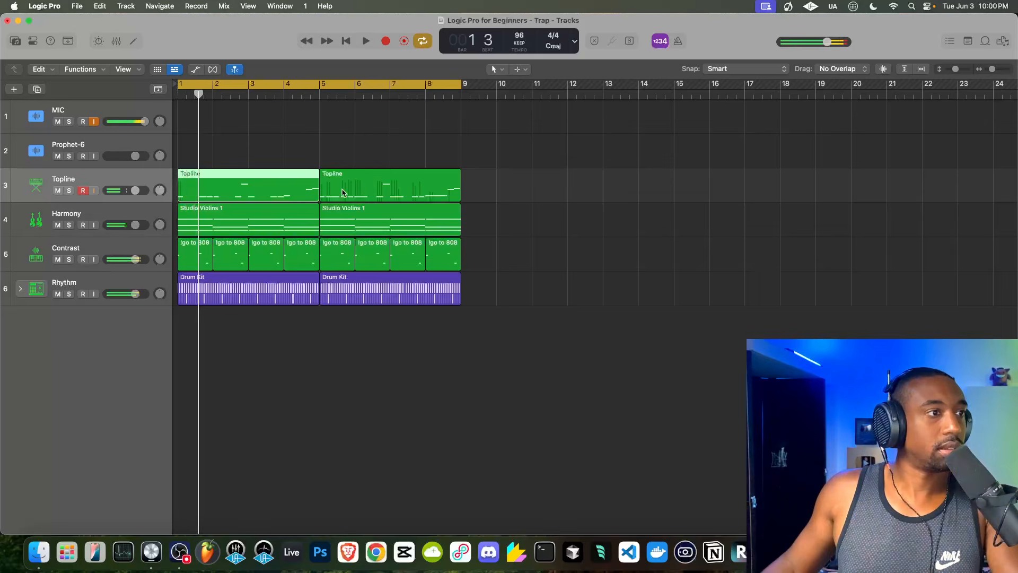
Step: Examine the recorded Topline region's added long note, high note and ending pair in the Piano Roll, and close the editor
double_click(336, 194)
left_click_drag(644, 391, 414, 356)
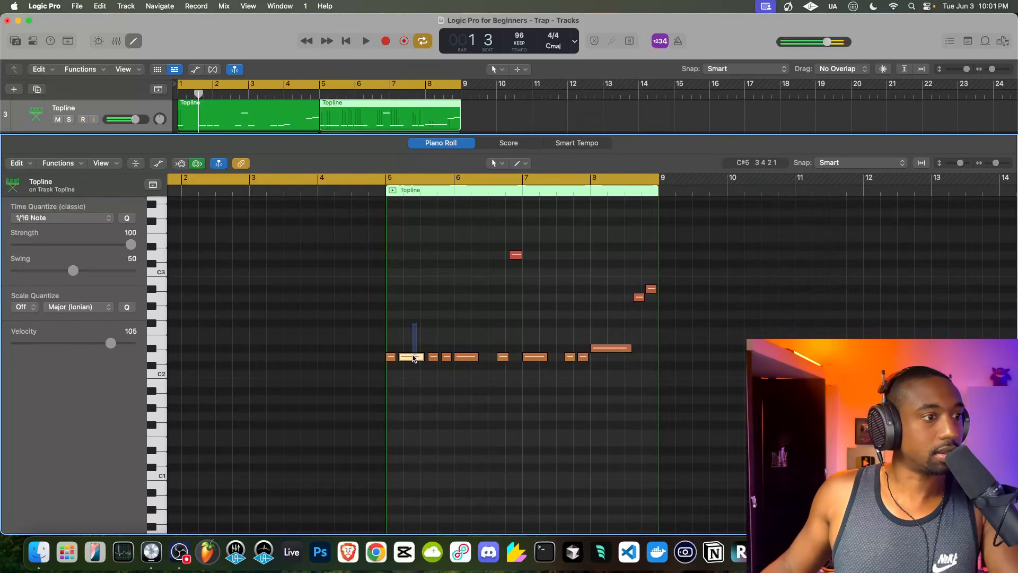
left_click_drag(487, 312, 533, 253)
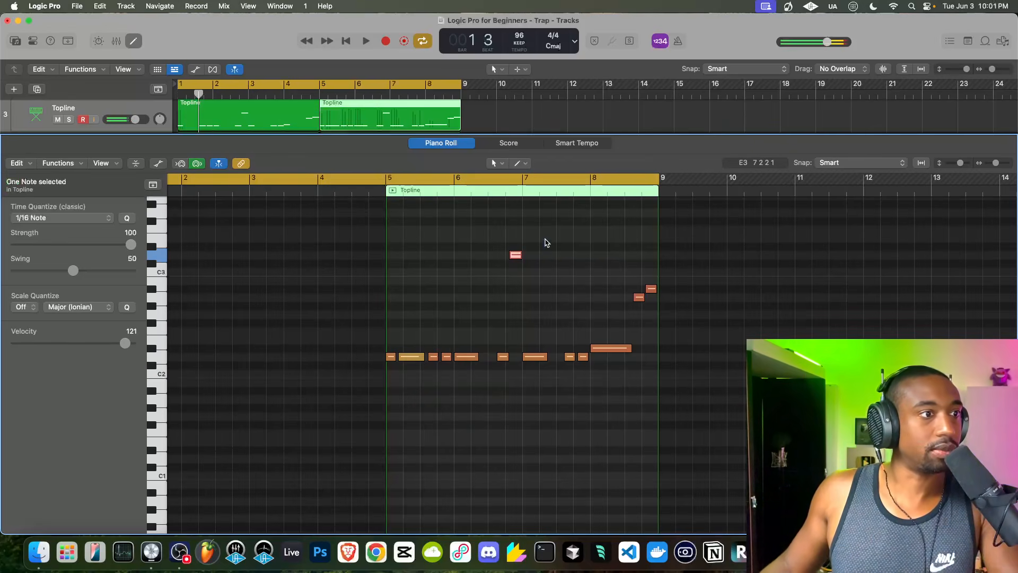
left_click_drag(610, 266, 655, 314)
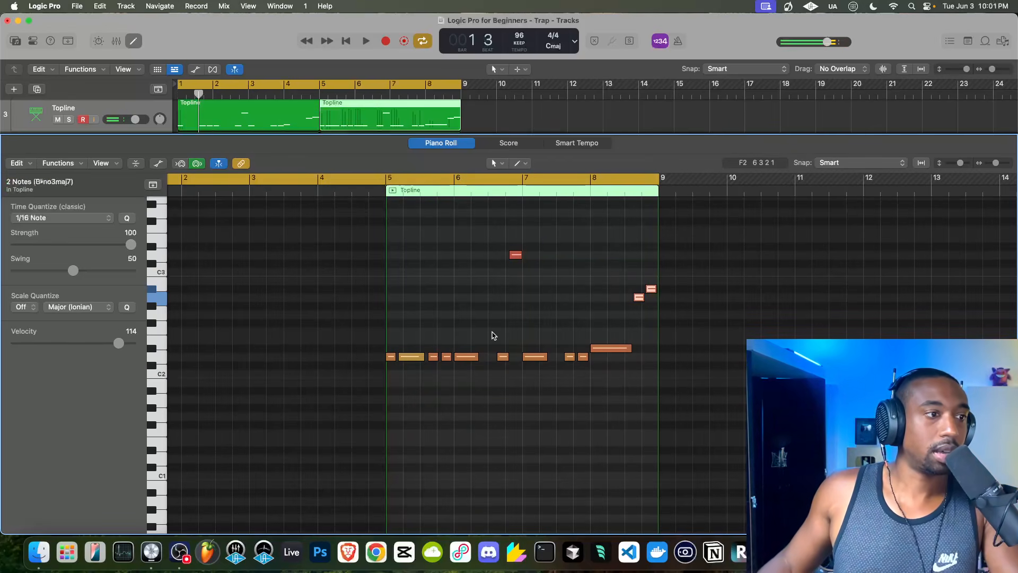
scroll(494, 336, "up", 5)
scroll(493, 336, "down", 5)
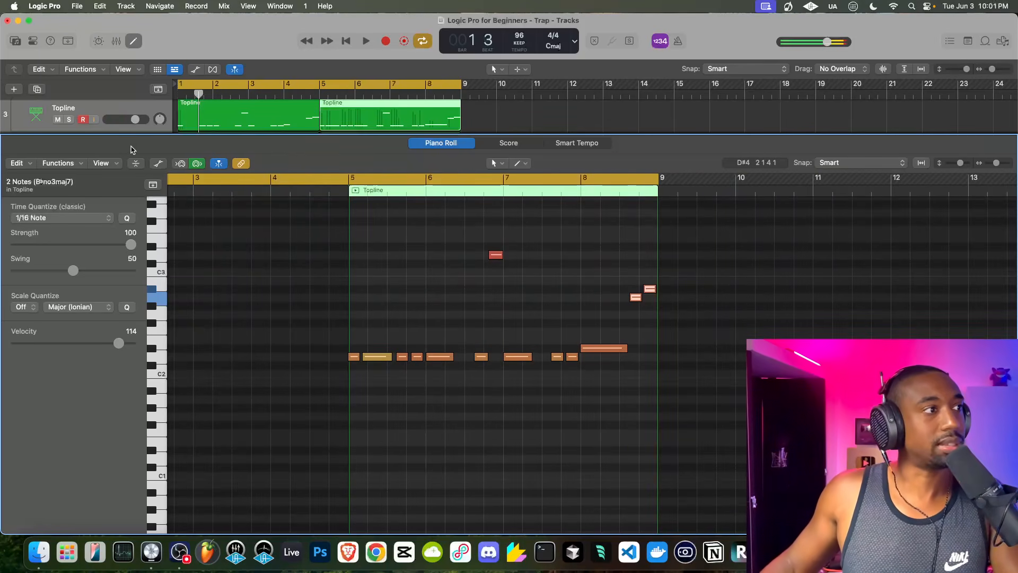
left_click_drag(178, 134, 216, 554)
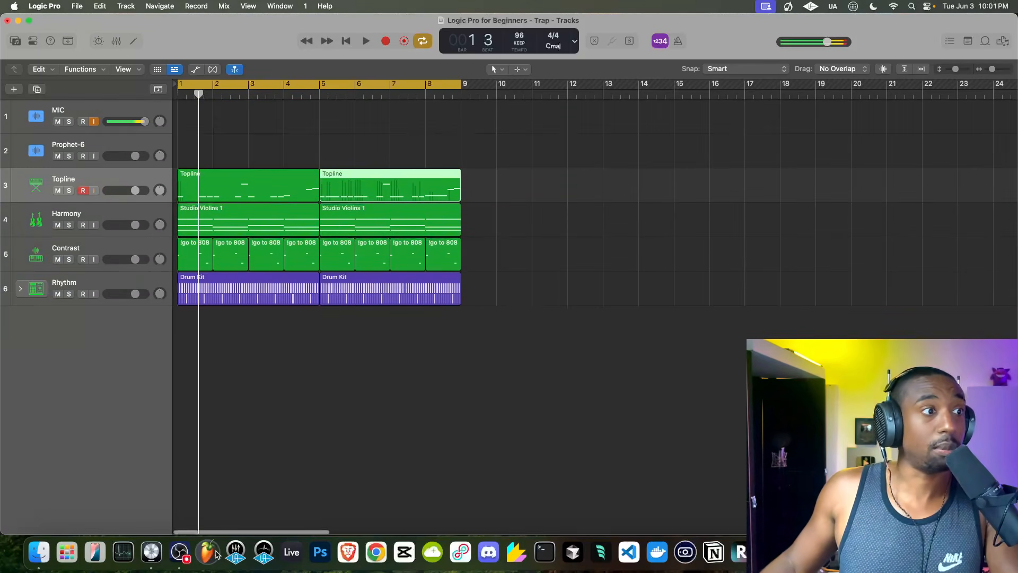
Step: Play the eight-bar arrangement with the MIC track's input monitoring off, and turn monitoring back on before stopping
key("space")
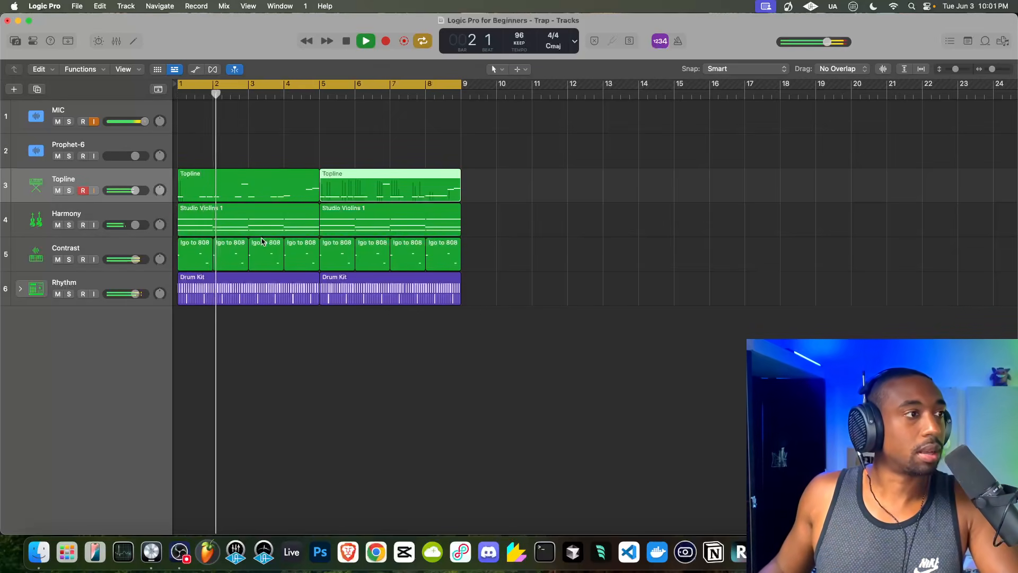
left_click(94, 122)
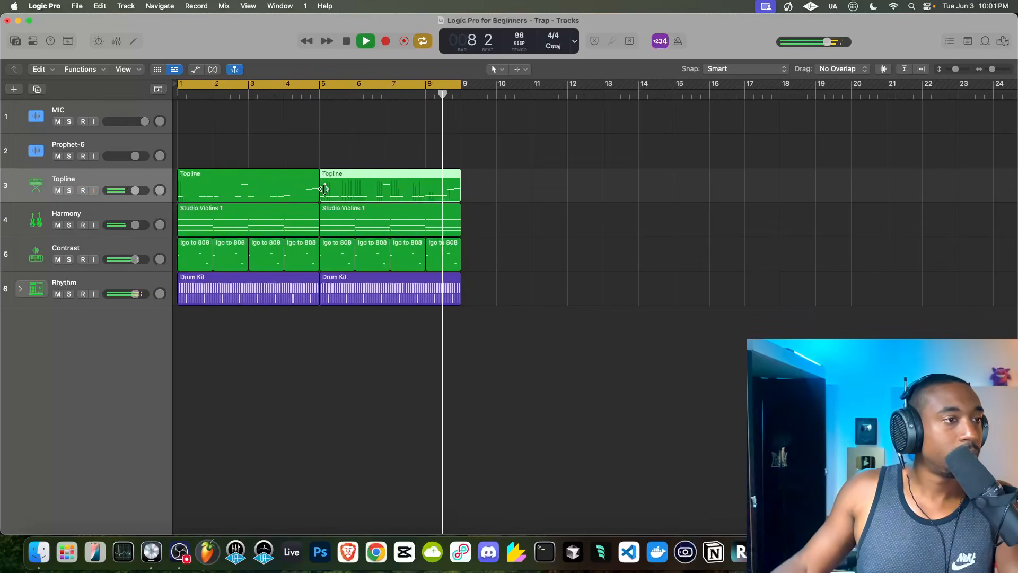
left_click(93, 121)
key("space")
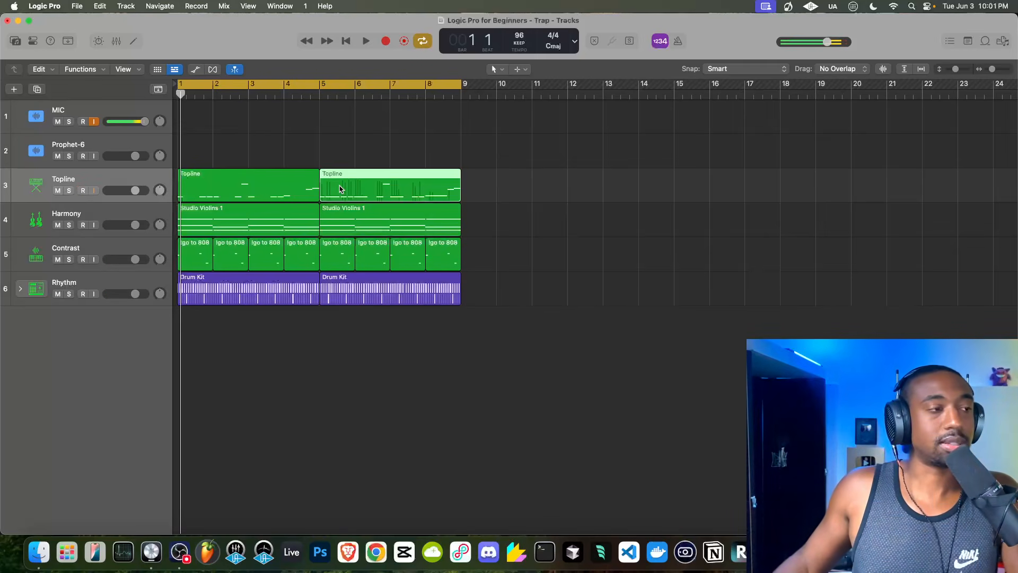
Step: Open the bars 5–8 Topline region in the Piano Roll, select all its notes, and review the Time Quantize options
double_click(340, 189)
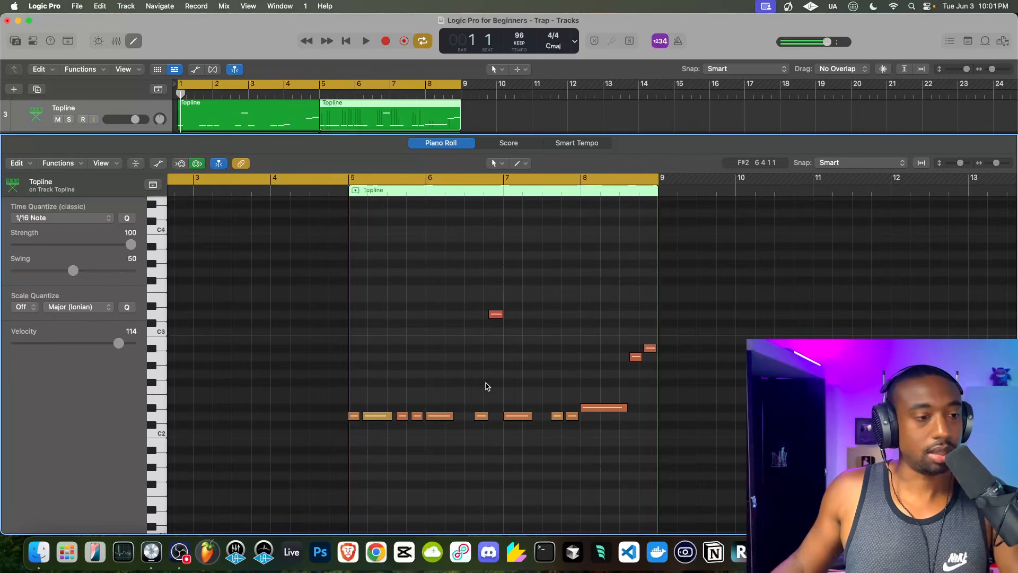
key("super+a")
scroll(510, 395, "right", 2)
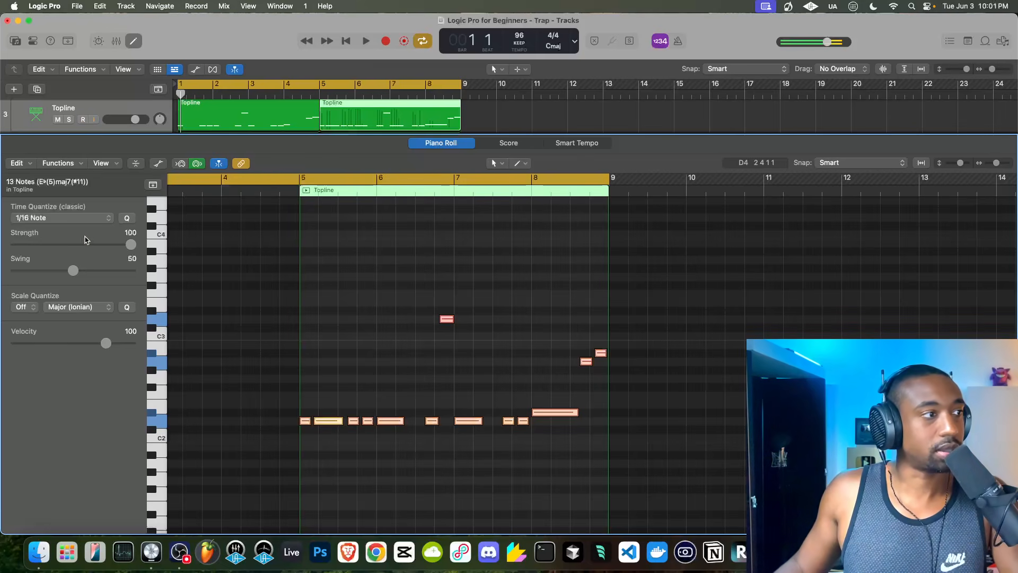
left_click(33, 219)
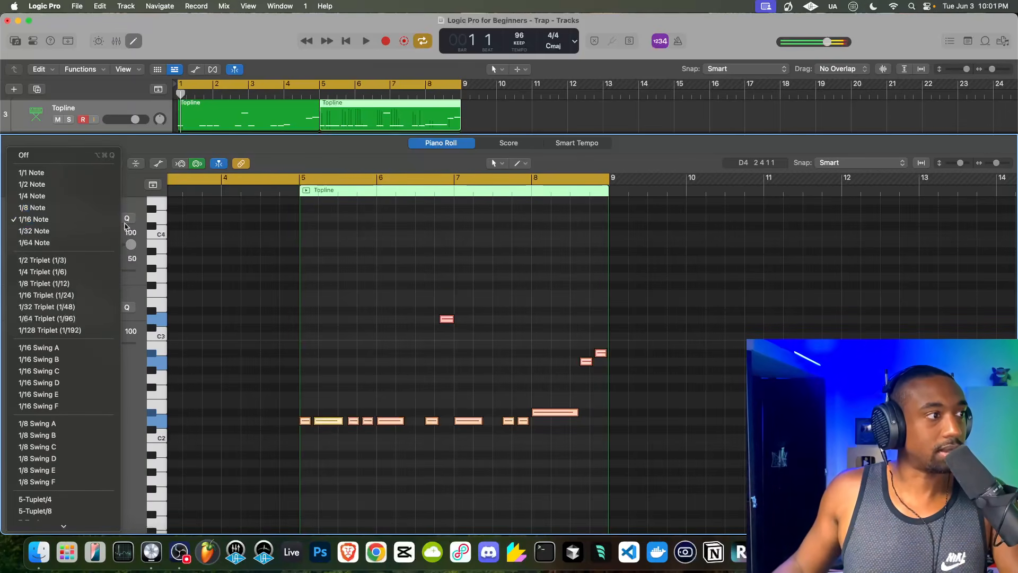
left_click(137, 211)
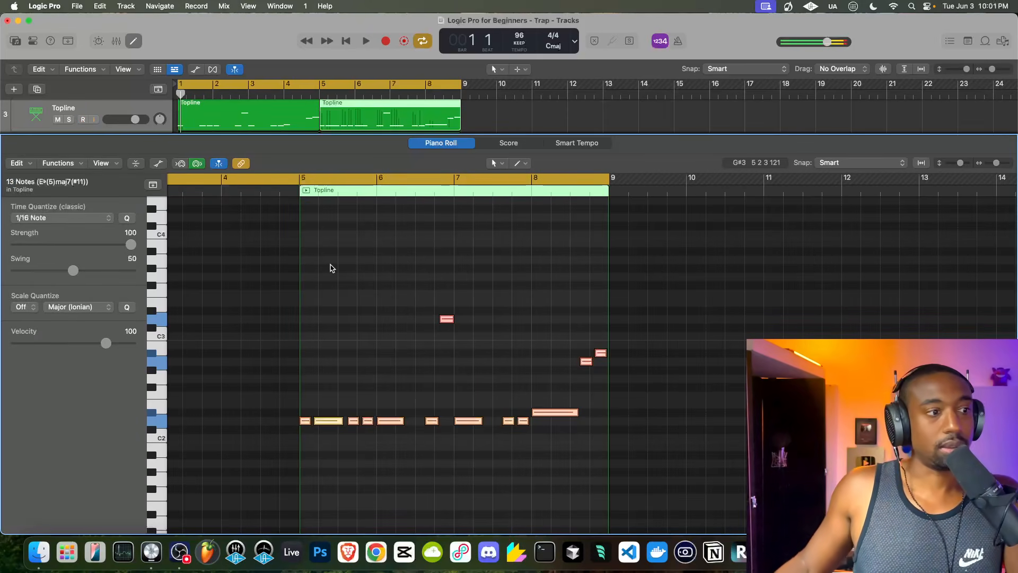
Step: Briefly play the arrangement and examine how the selected Topline notes line up with the start of bar 5
key("space")
key("space")
scroll(502, 262, "up", 10)
key("alt+Left")
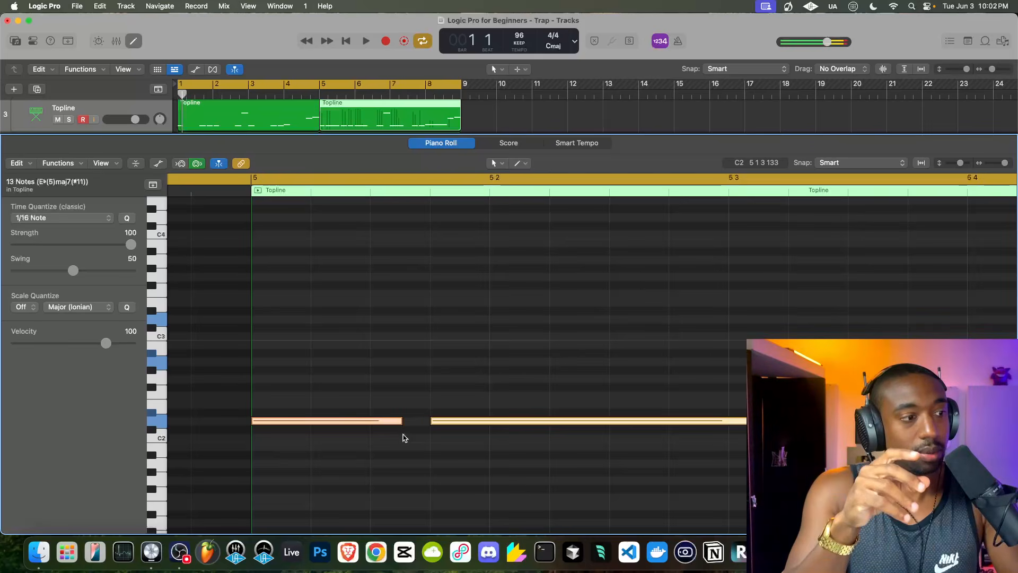
key("z")
key("space")
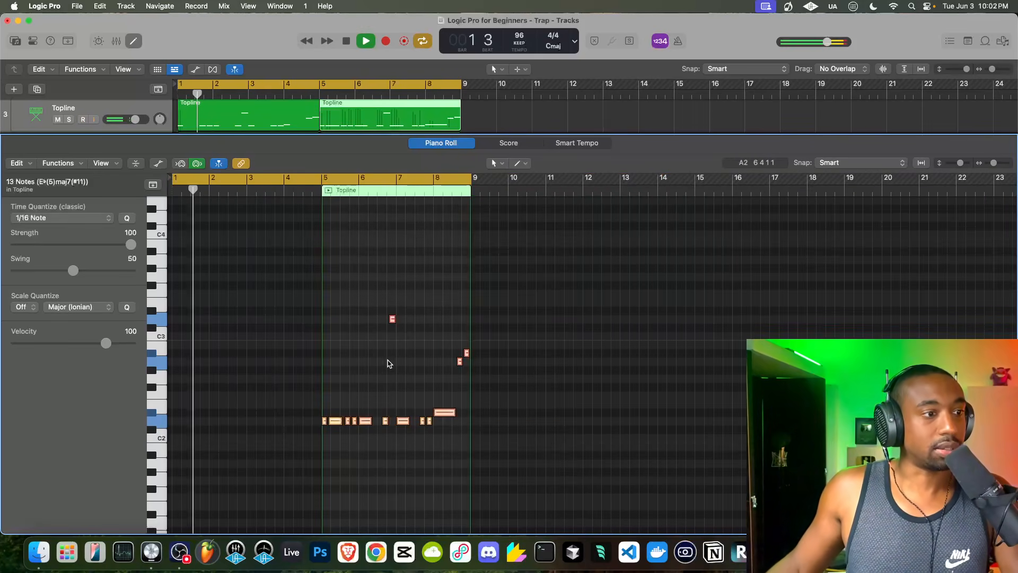
key("space")
key("z")
scroll(409, 391, "up", 3)
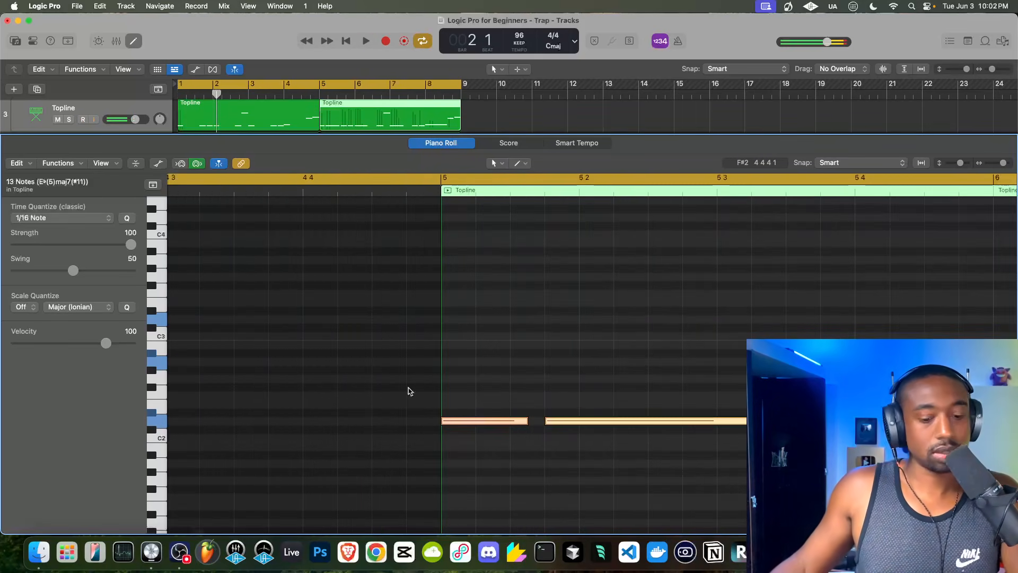
Step: Nudge the selected Topline notes slightly earlier than bar 5, and nudge them back onto the grid line
key("alt+Left")
scroll(409, 391, "up", 5)
scroll(525, 432, "down", 6)
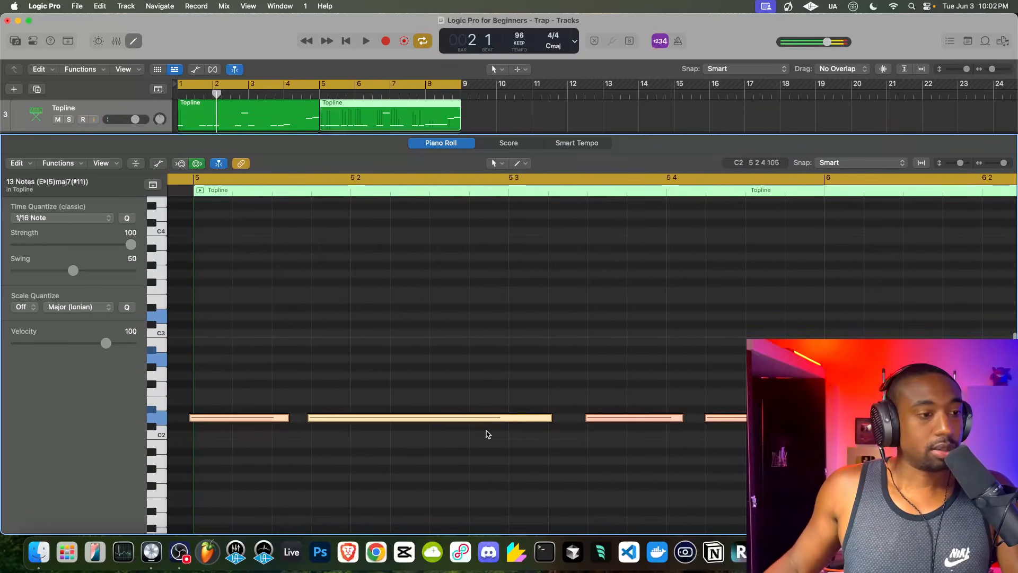
key("alt+Right")
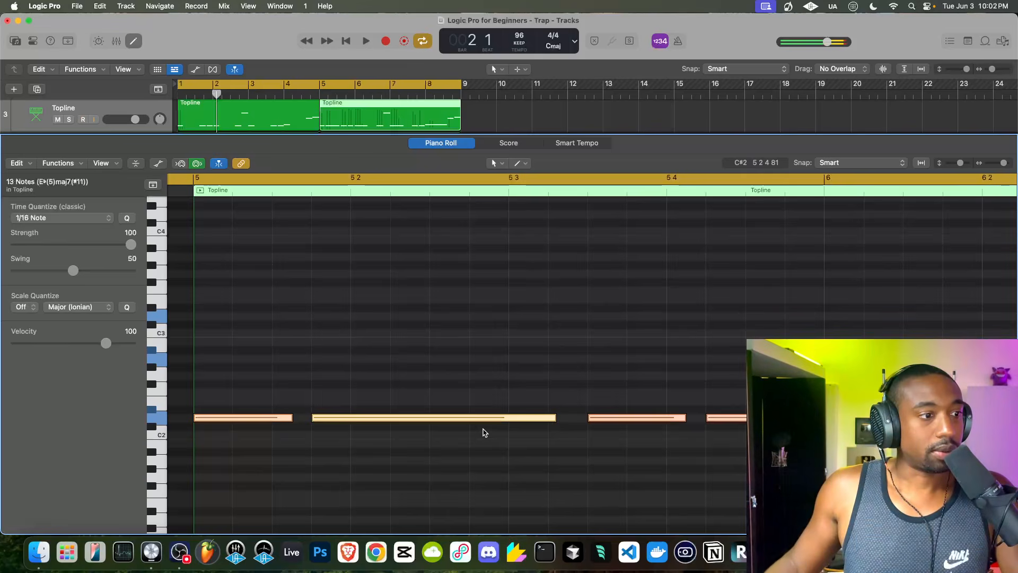
Step: Play the arrangement and close the Piano Roll to show all tracks
scroll(483, 432, "down", 10)
key("space")
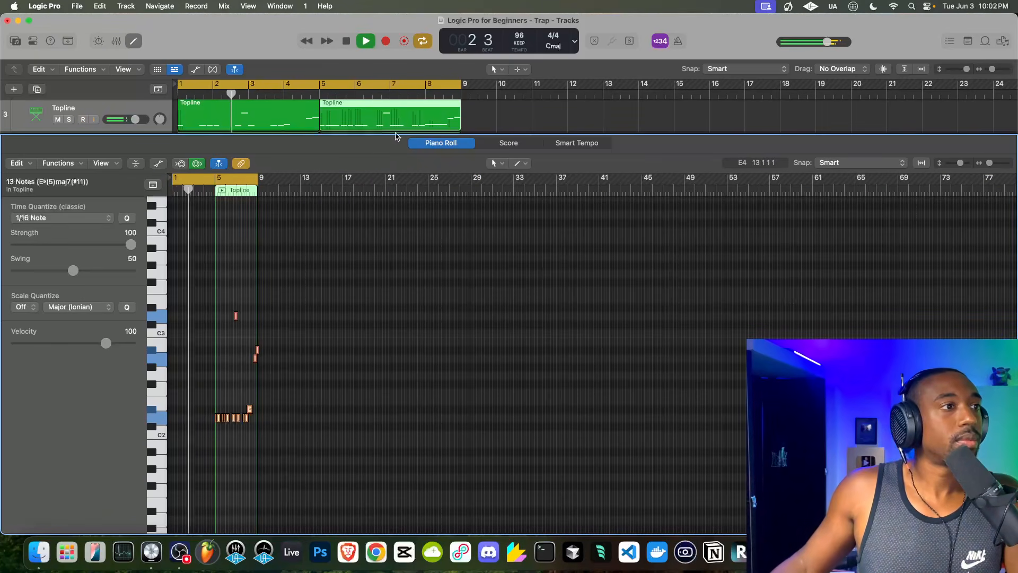
left_click_drag(396, 136, 382, 533)
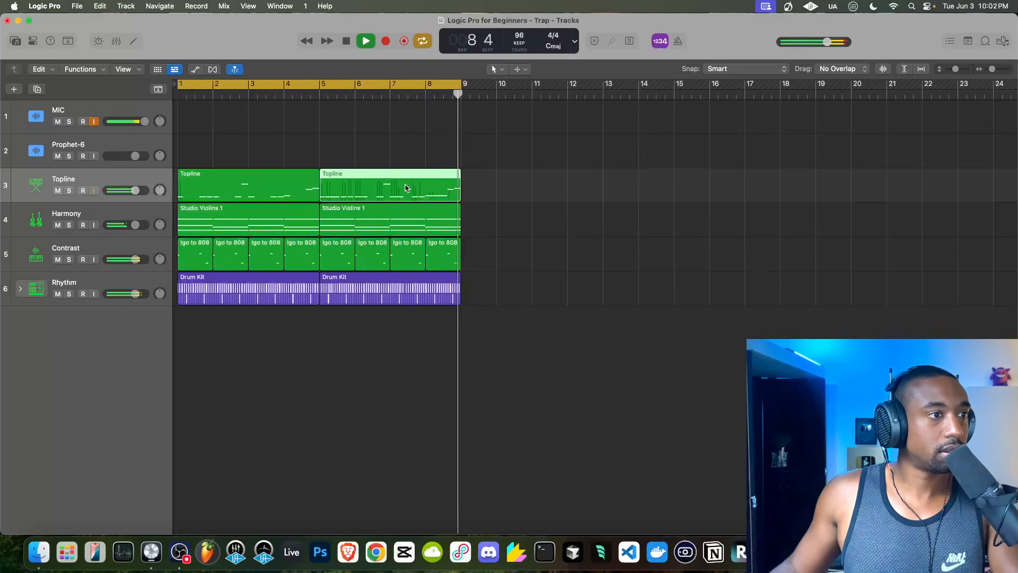
Step: Replace the bars 1–4 Topline region with a copy of the recorded bars 5–8 variation, and play from bar 1
left_click(182, 186)
key("space")
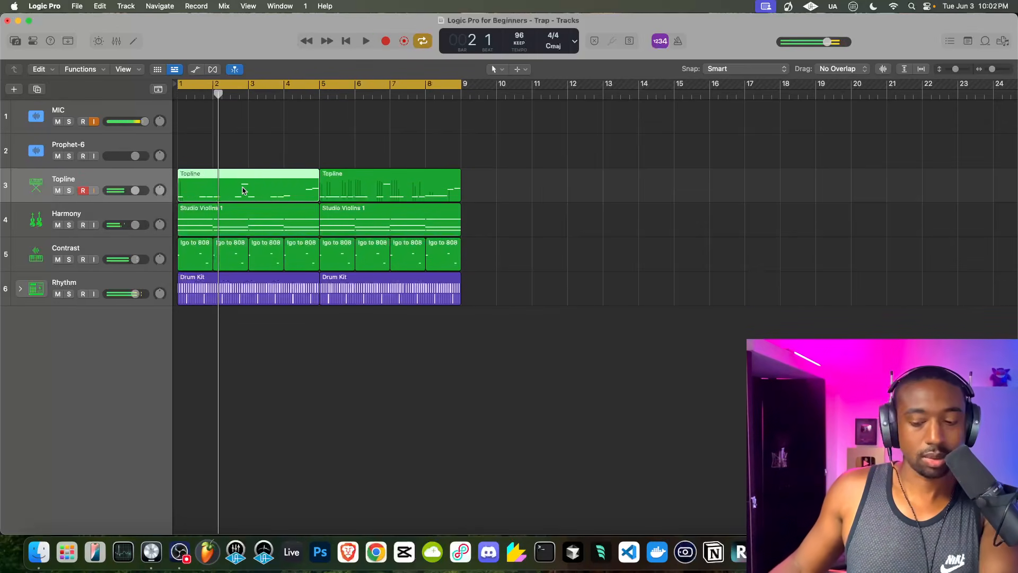
key("Delete")
left_click(345, 186)
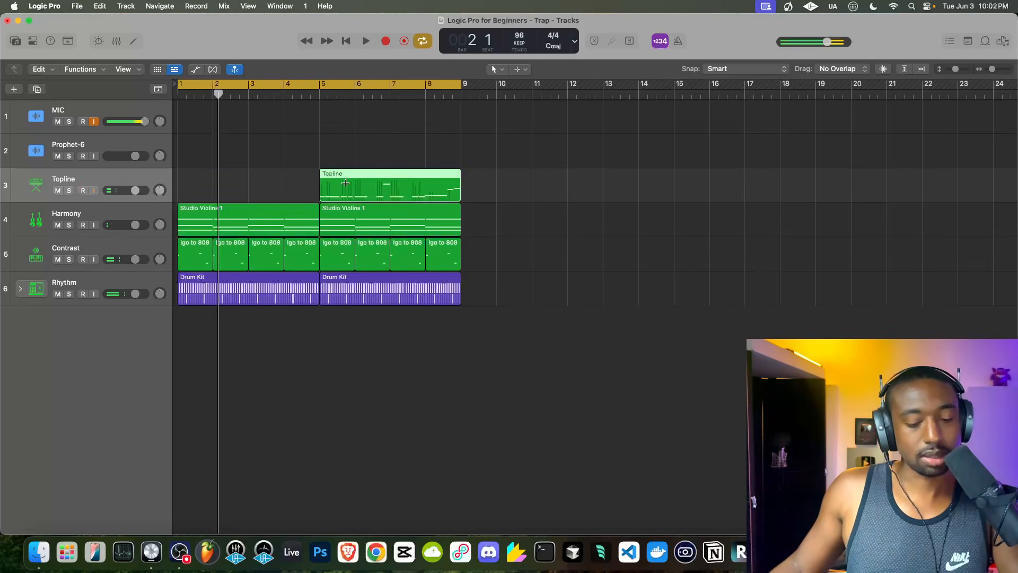
key("super+r")
left_click_drag(521, 196, 233, 194)
key("Return")
key("space")
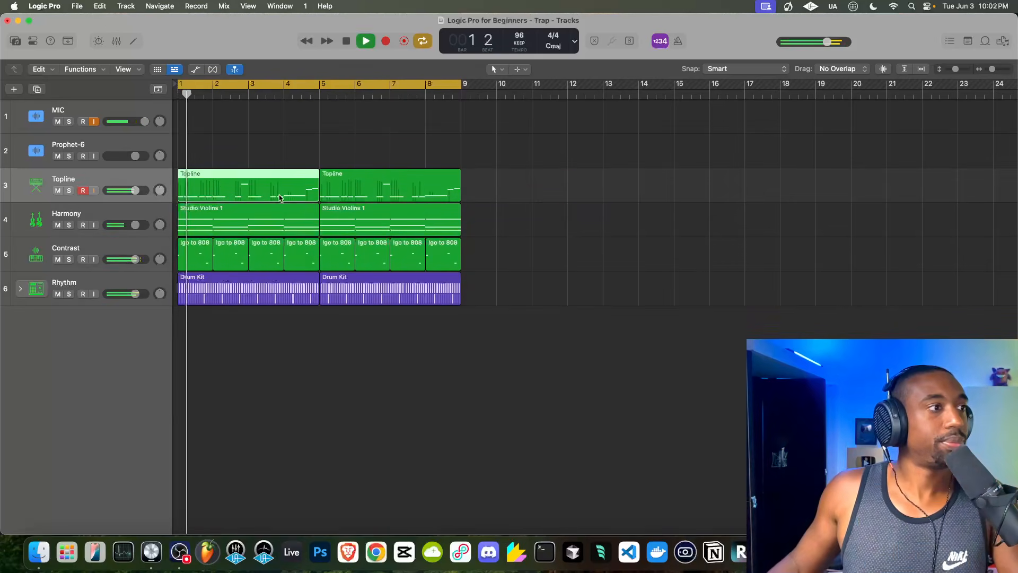
Step: Delete the long second note in bar 1 of the copied Topline region, check it briefly, and close the Piano Roll
double_click(194, 189)
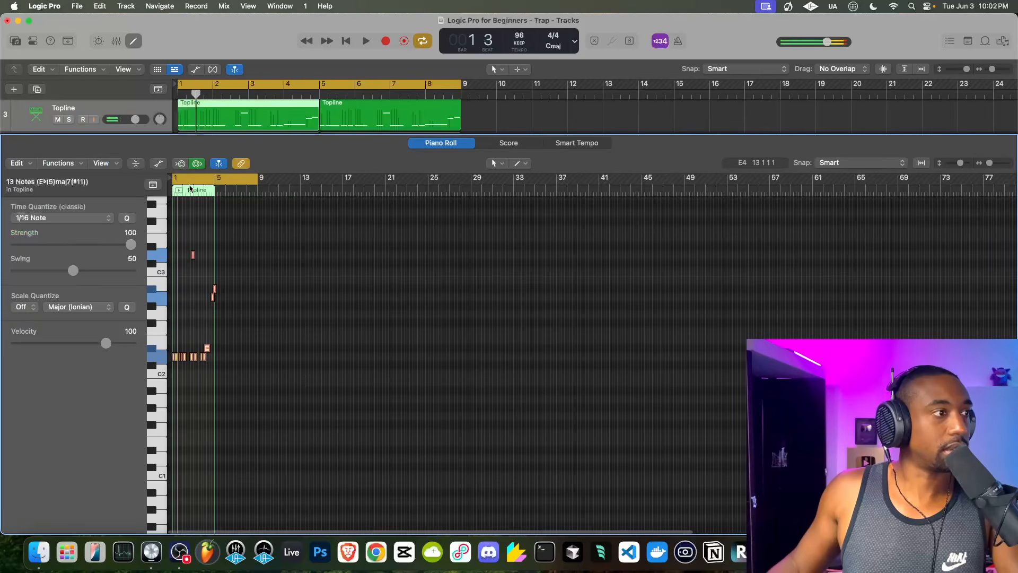
left_click(371, 357)
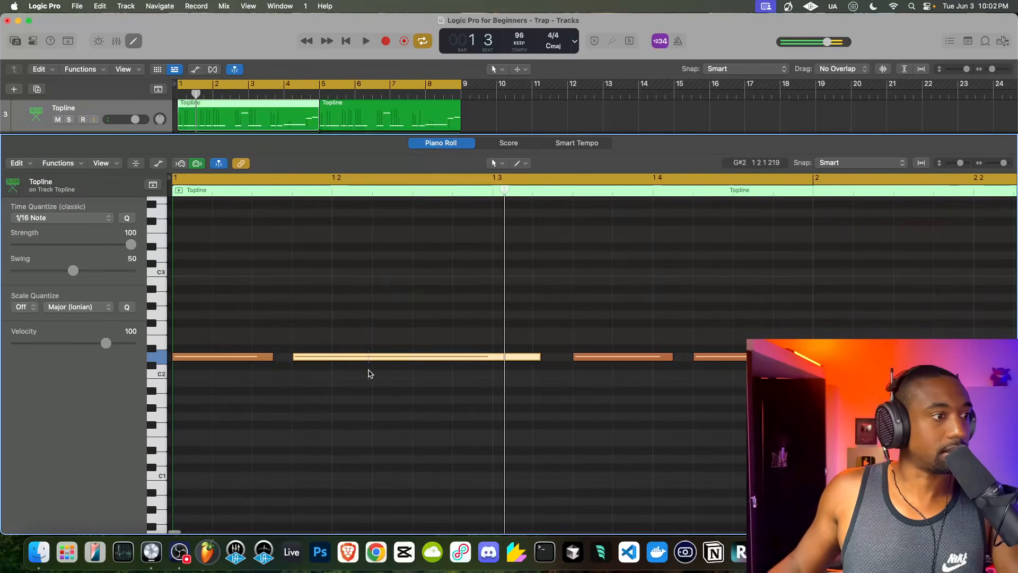
key("Delete")
scroll(373, 344, "up", 1)
key("space")
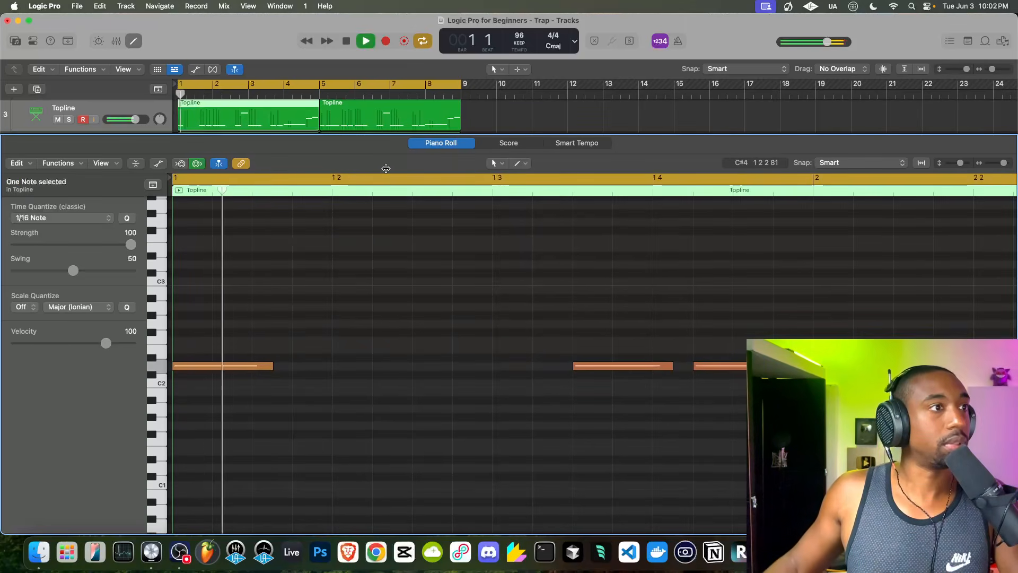
key("space")
left_click(140, 46)
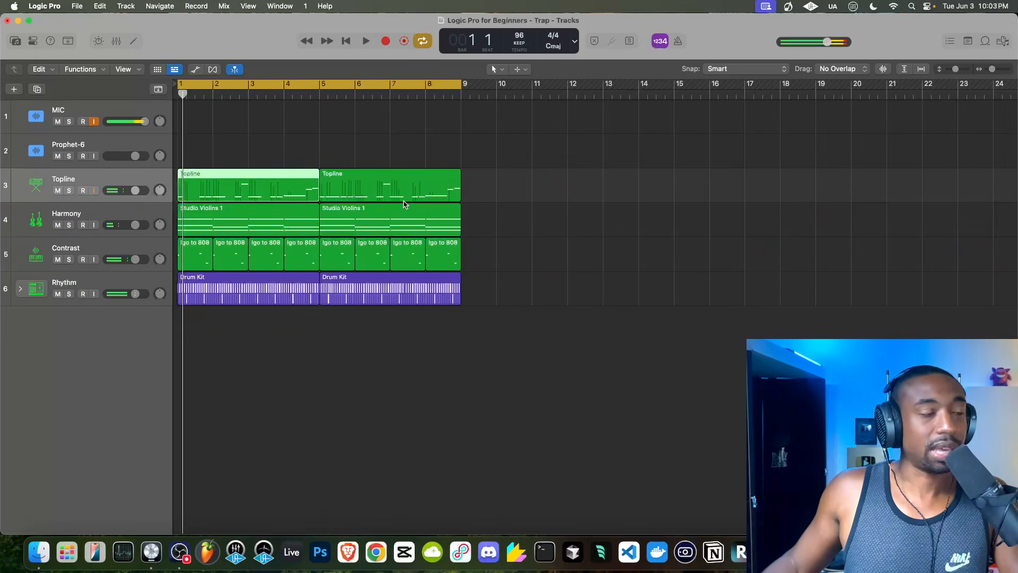
key("Return")
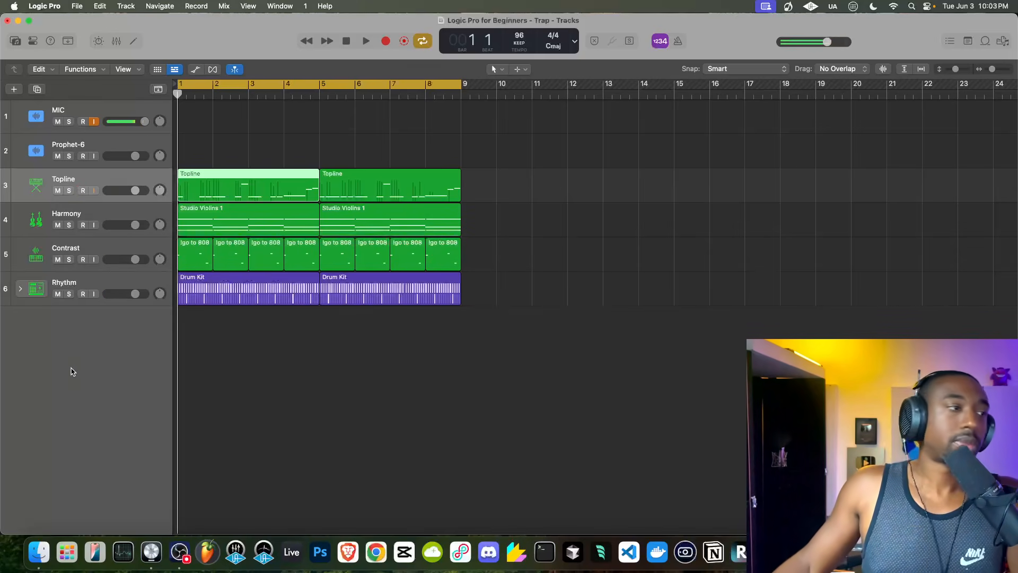
Step: Add a software instrument track below the Rhythm track and name it Topline Expression
right_click(89, 332)
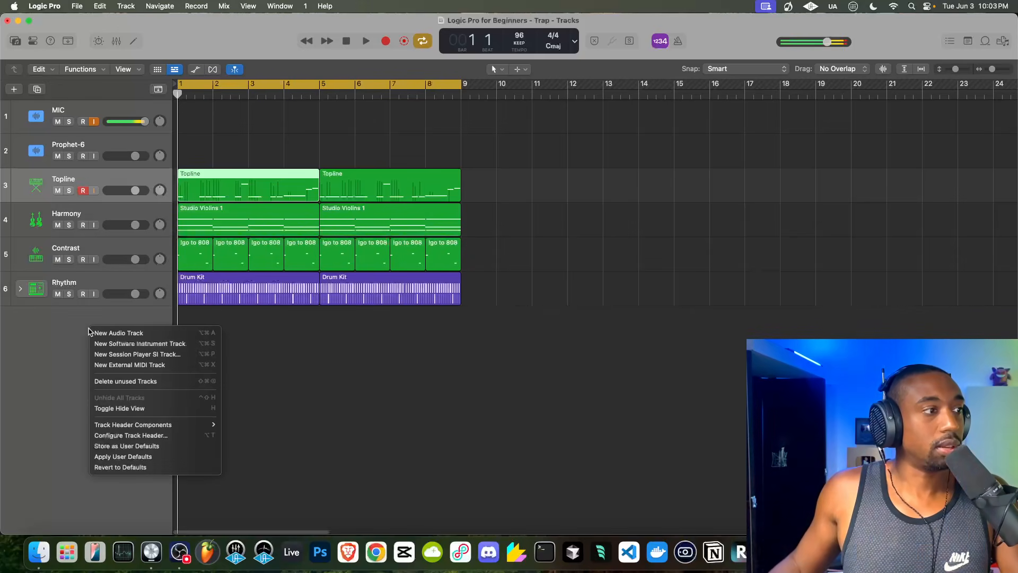
left_click(54, 175)
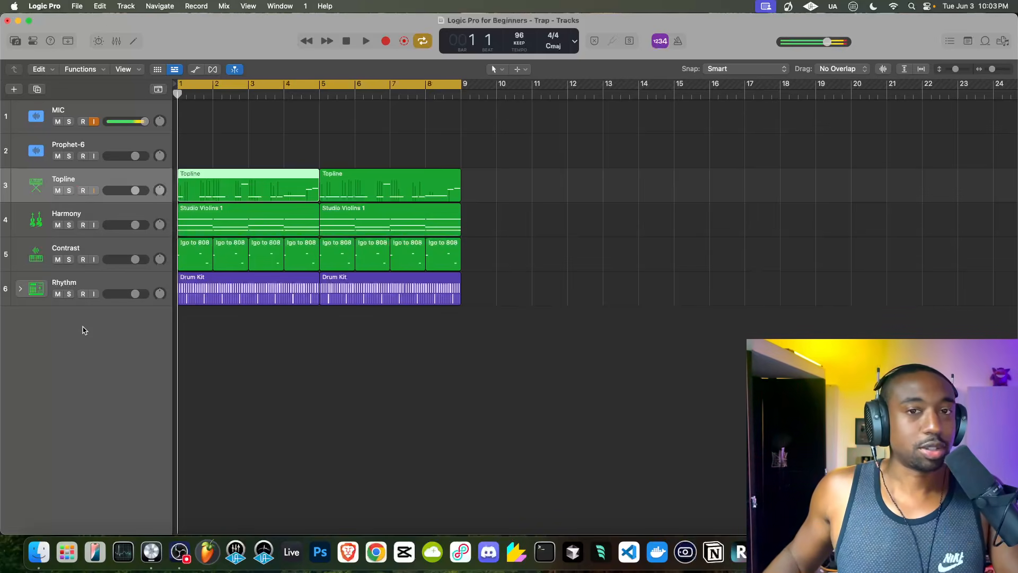
right_click(83, 327)
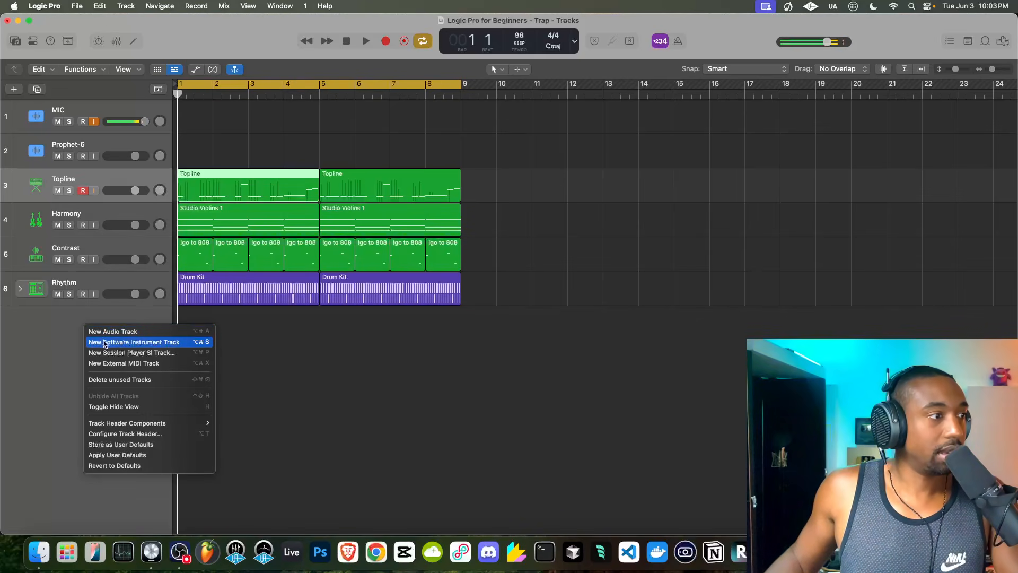
left_click(104, 341)
double_click(80, 318)
type("T")
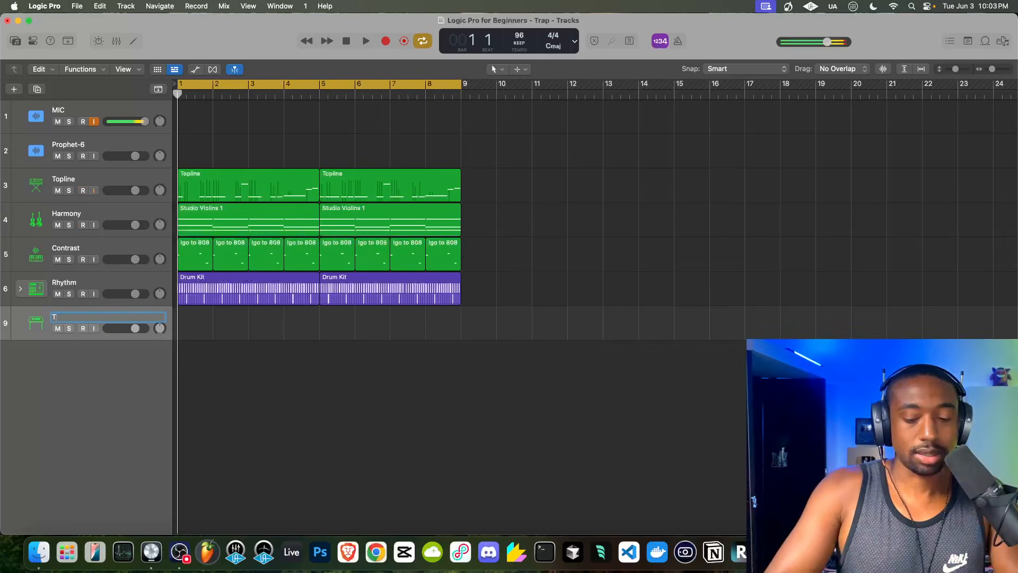
type("opline Expression")
key("Return")
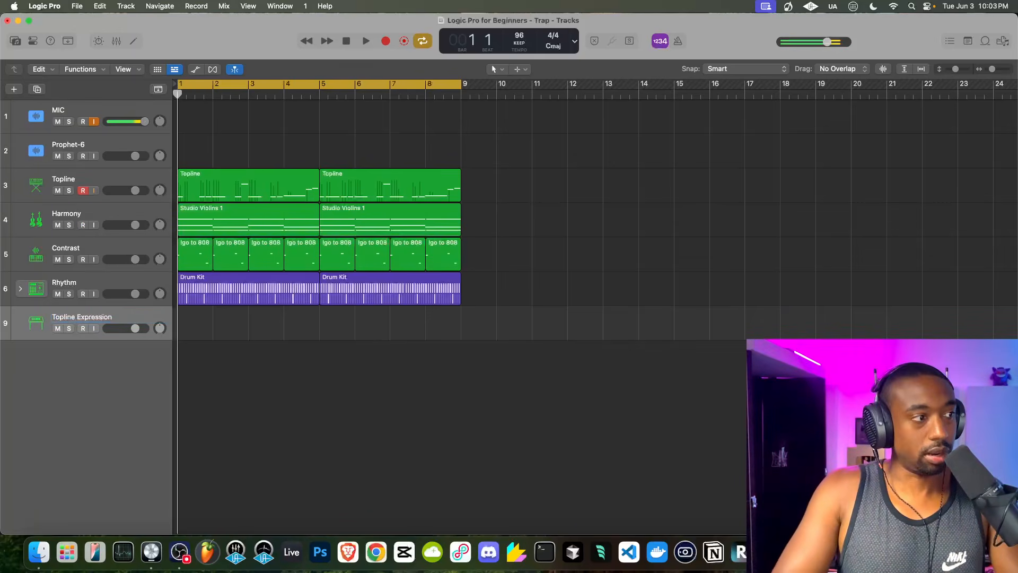
Step: Add another software instrument track and name it Harmony Expression
right_click(84, 353)
left_click(101, 378)
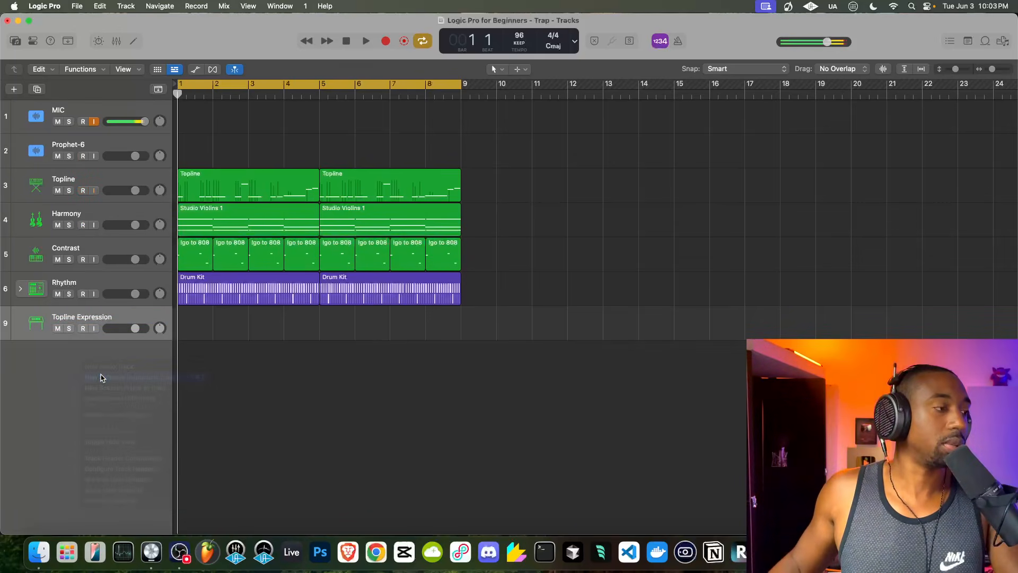
double_click(85, 350)
type("H")
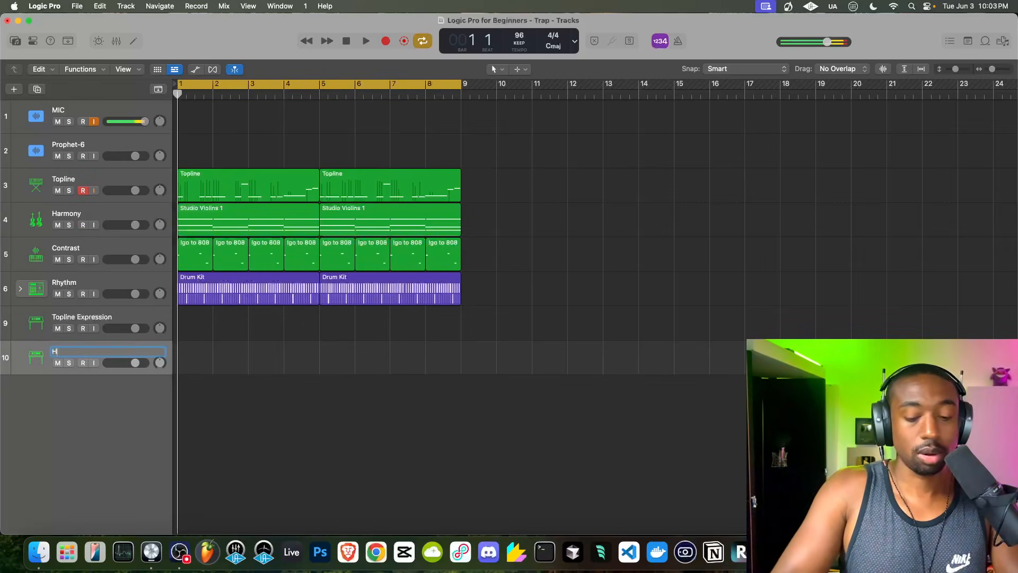
type("armony Expression")
key("Return")
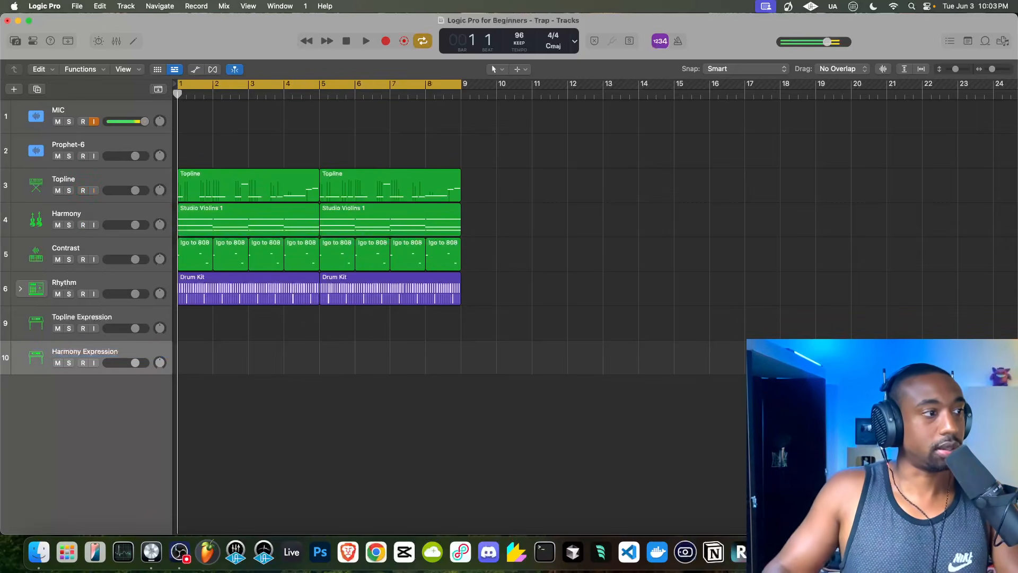
Step: Add a third new software instrument track and name it Contrast Expression
right_click(74, 396)
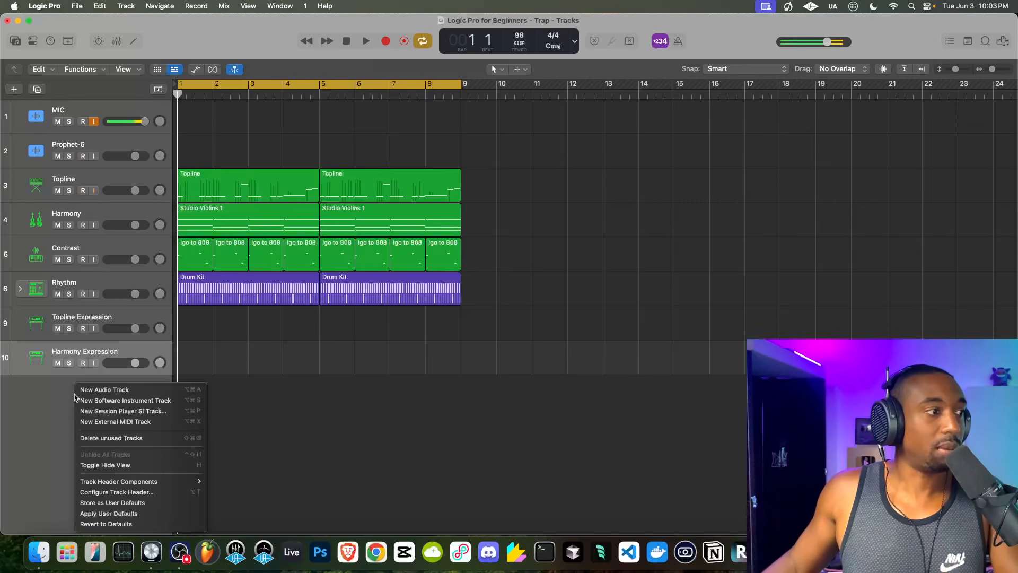
left_click(85, 400)
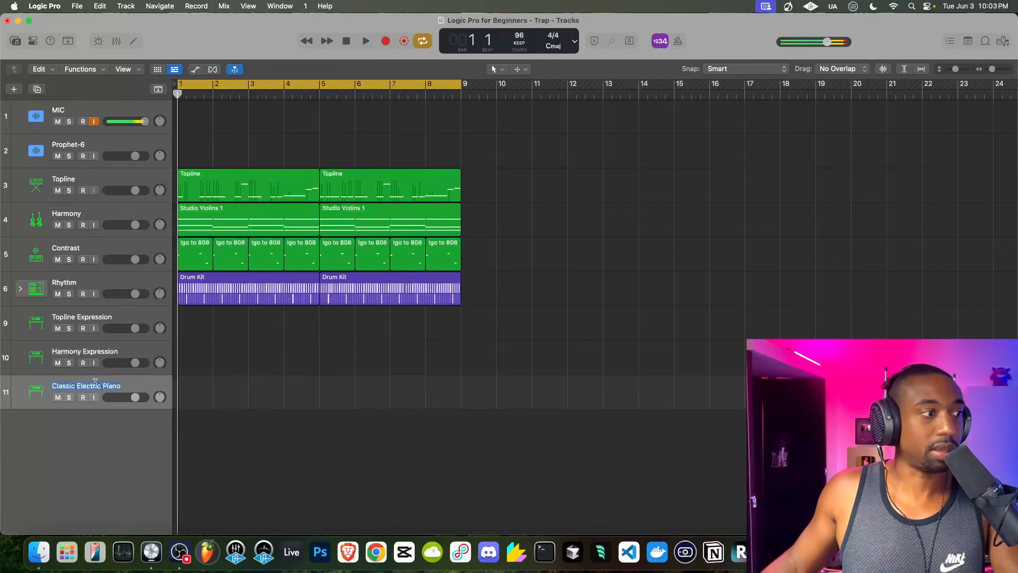
double_click(94, 384)
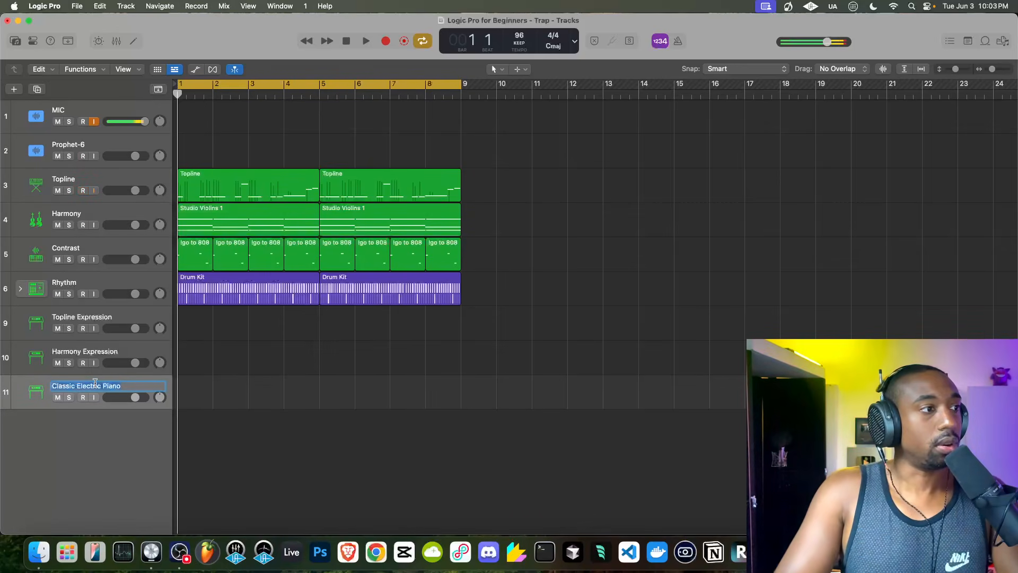
type("Com")
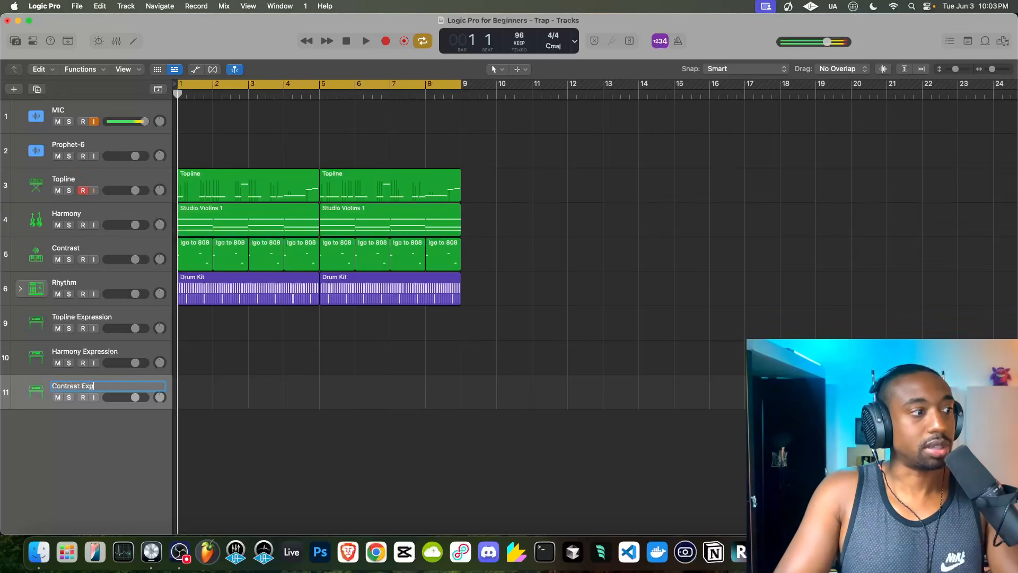
key("Return")
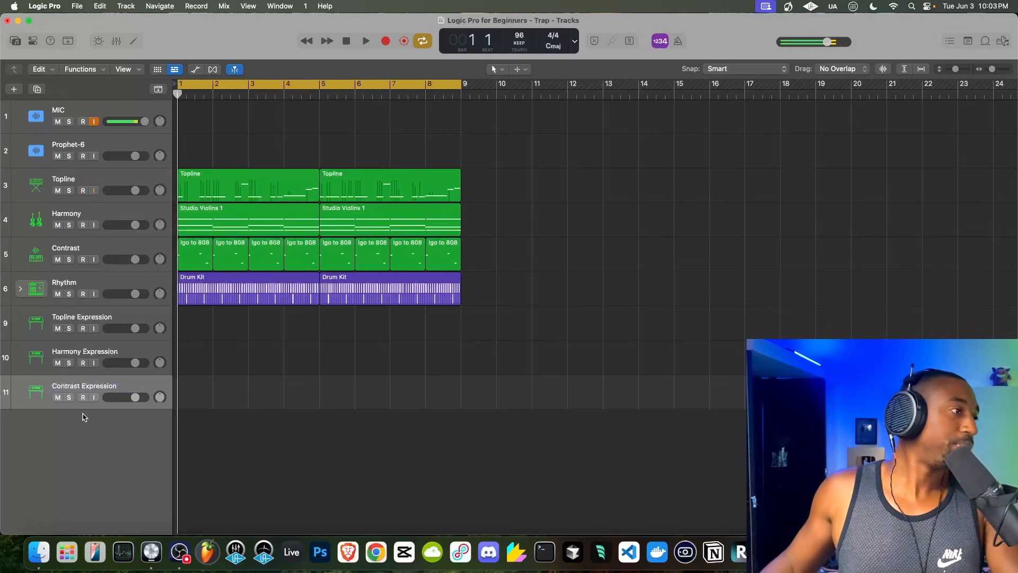
Step: Add a fourth new software instrument track and name it Rhythm Expression
right_click(88, 426)
left_click(108, 400)
double_click(99, 420)
type("Rhythm")
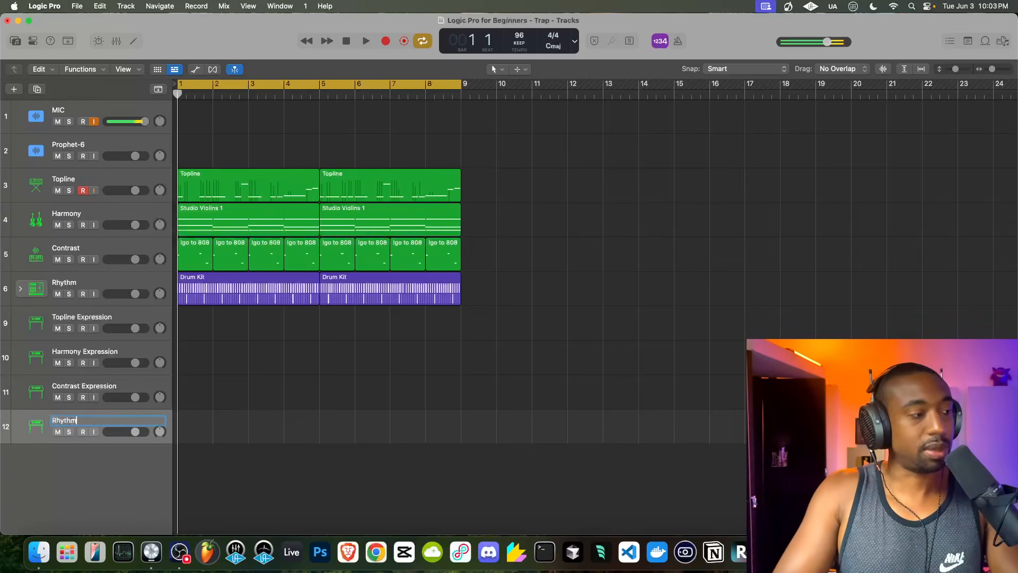
type(" Expression")
key("Return")
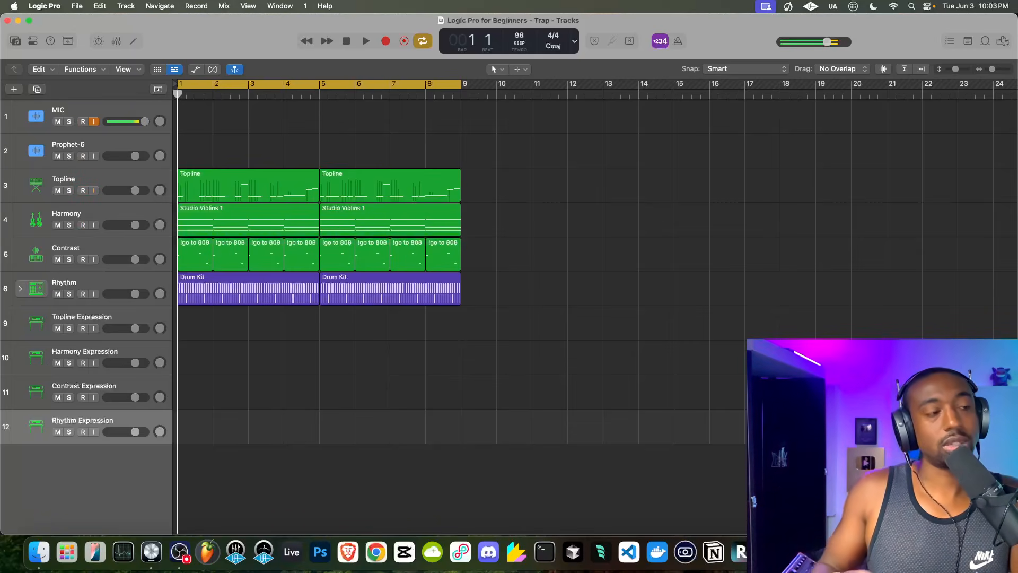
Step: Play a few bars of the beat with the Topline track selected and show its channel strip in the inspector
left_click_drag(351, 147, 237, 313)
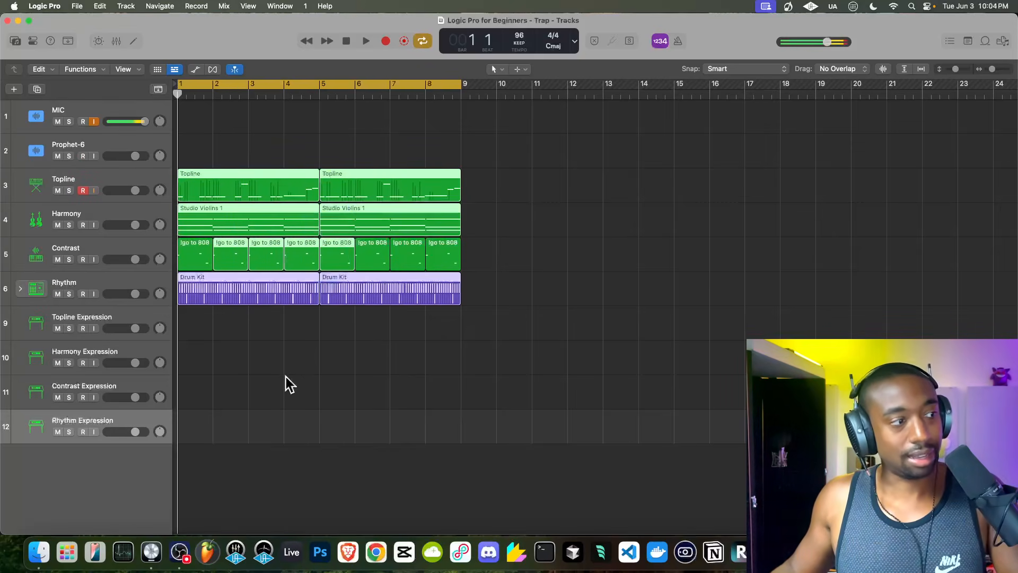
left_click(112, 320)
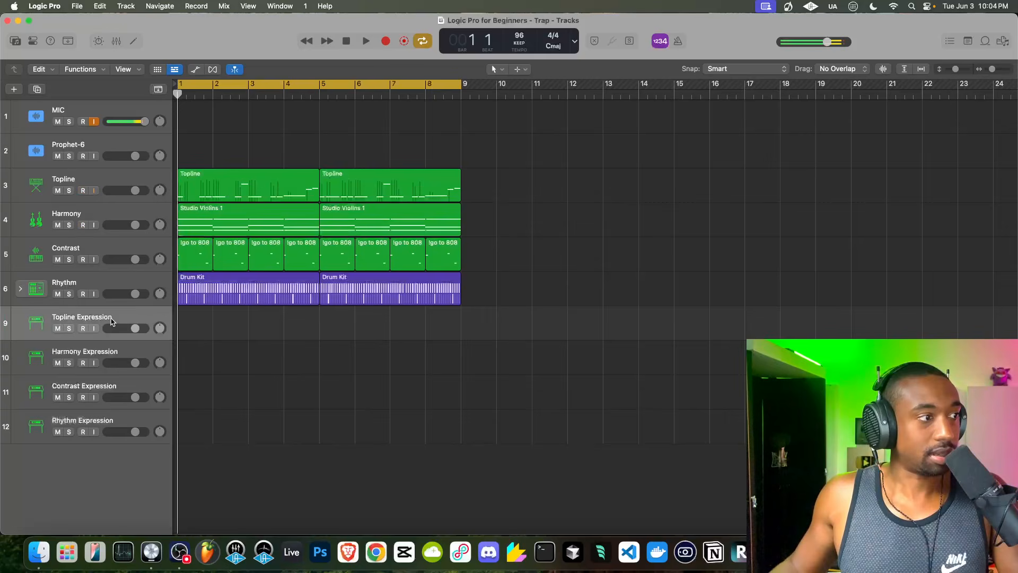
left_click(115, 179)
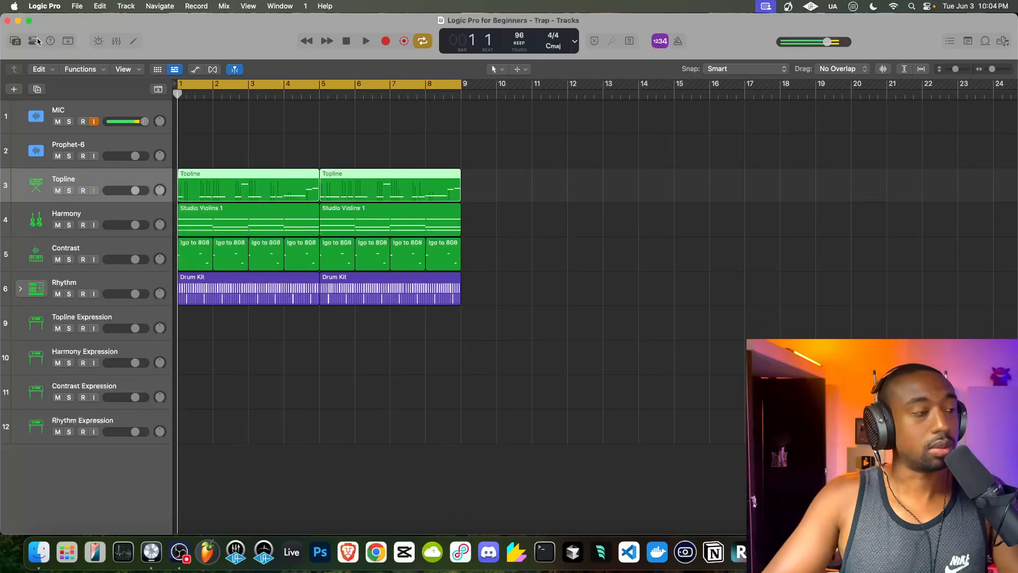
key("space")
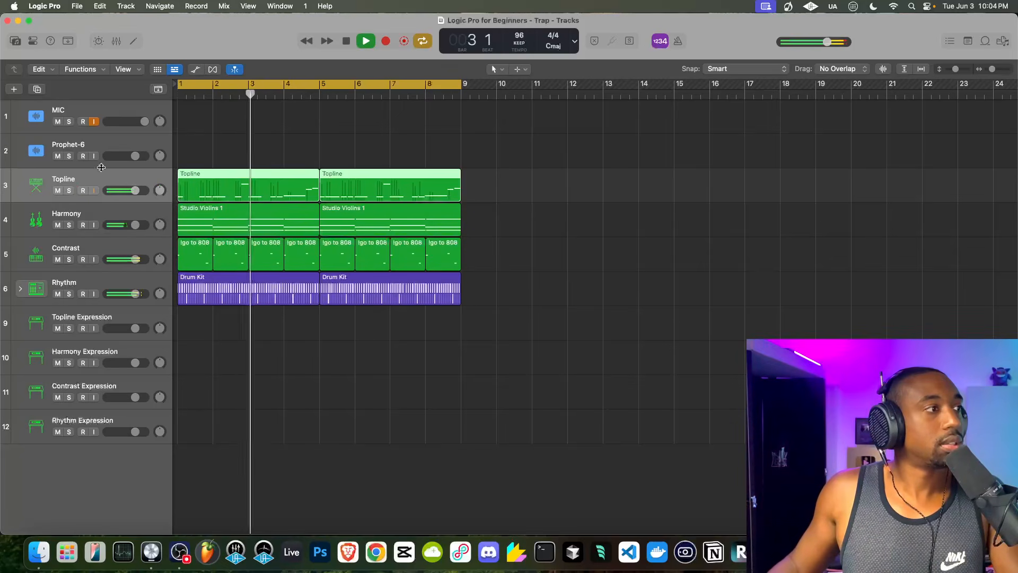
left_click(33, 42)
key("space")
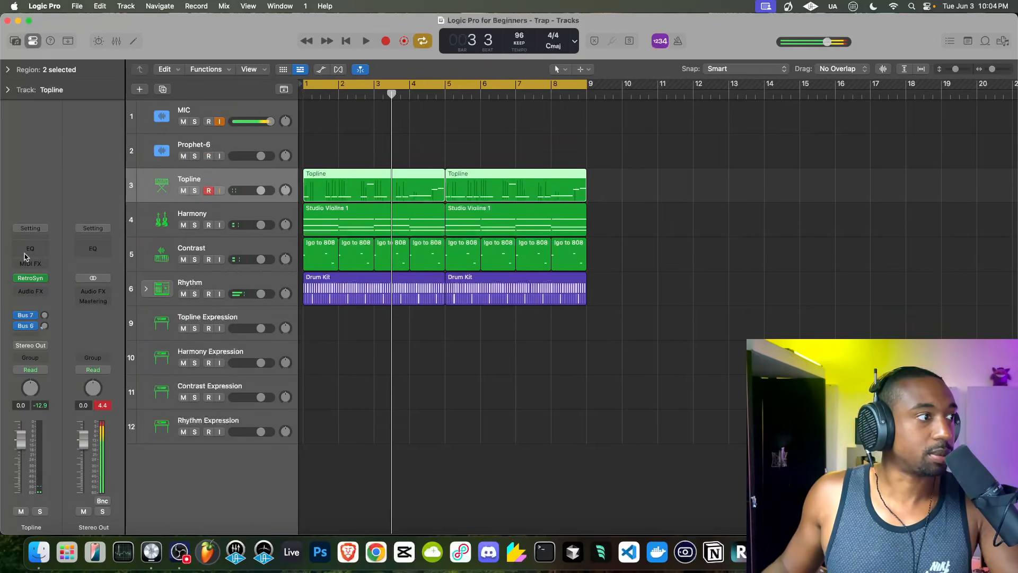
Step: Audition the Slow Swell Brass and Vintage Synth Brass presets in the Topline track's Retro Synth during playback
left_click(33, 283)
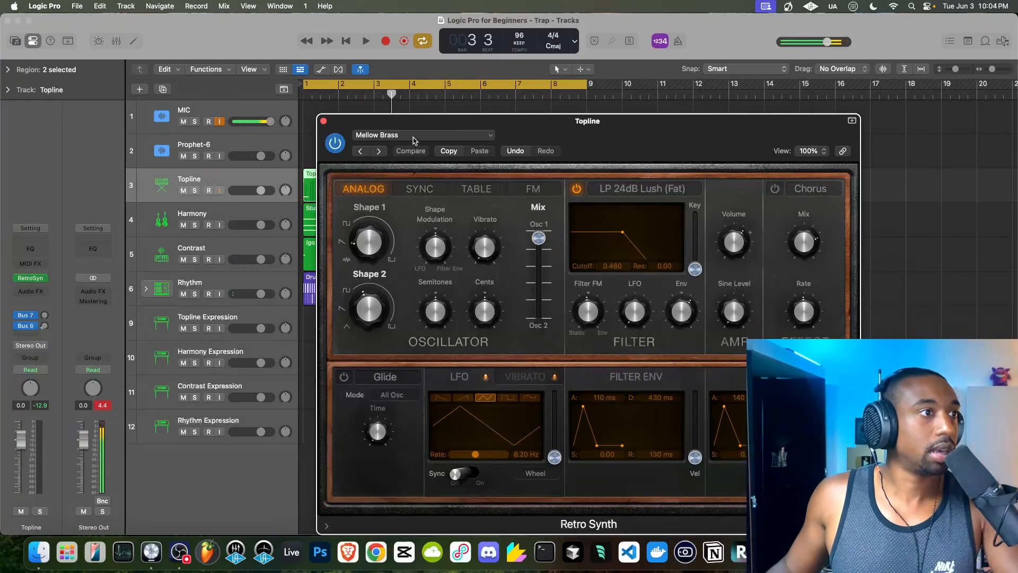
left_click(392, 137)
mouse_move(410, 425)
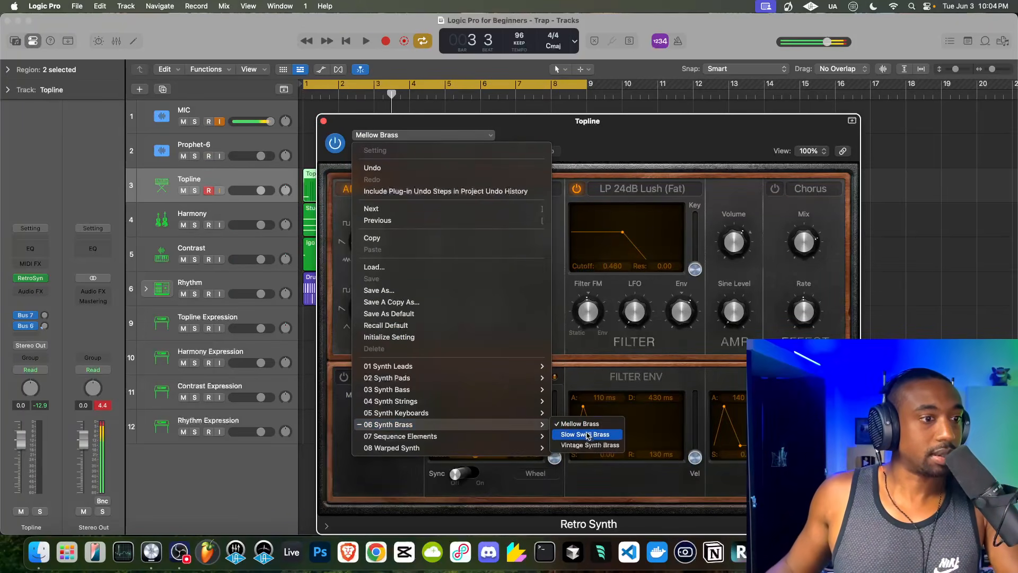
left_click(586, 436)
key("space")
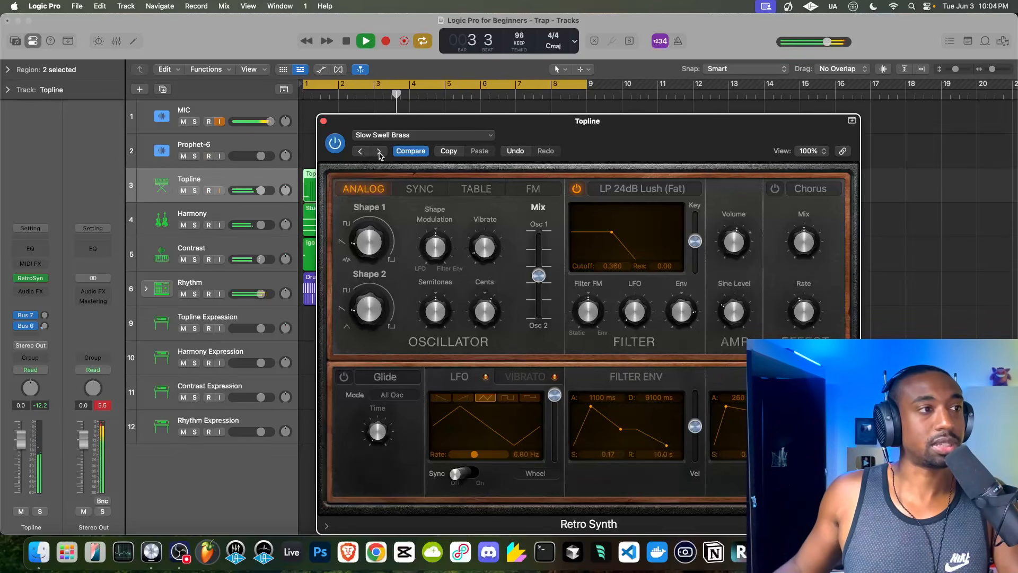
left_click(380, 153)
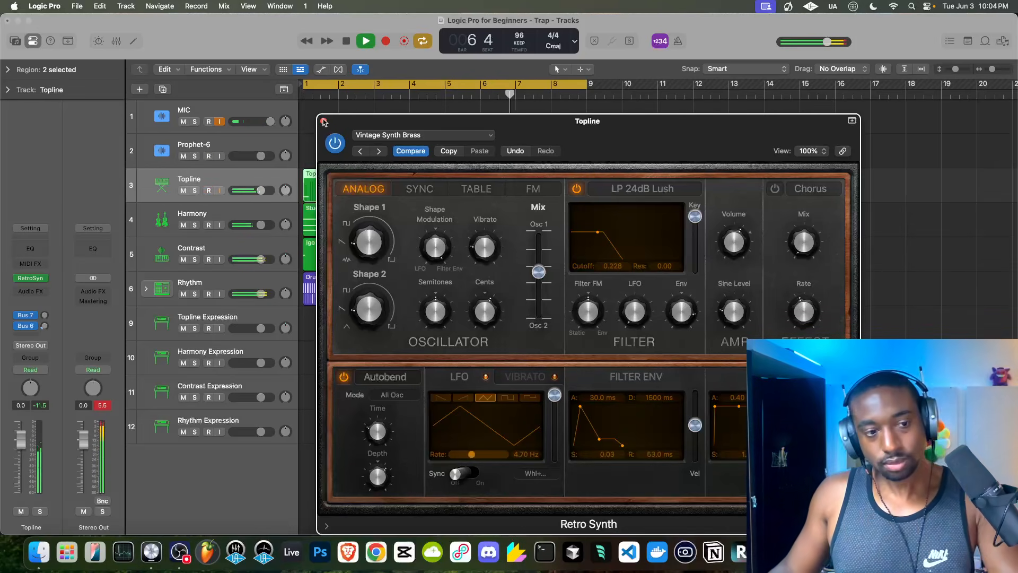
key("space")
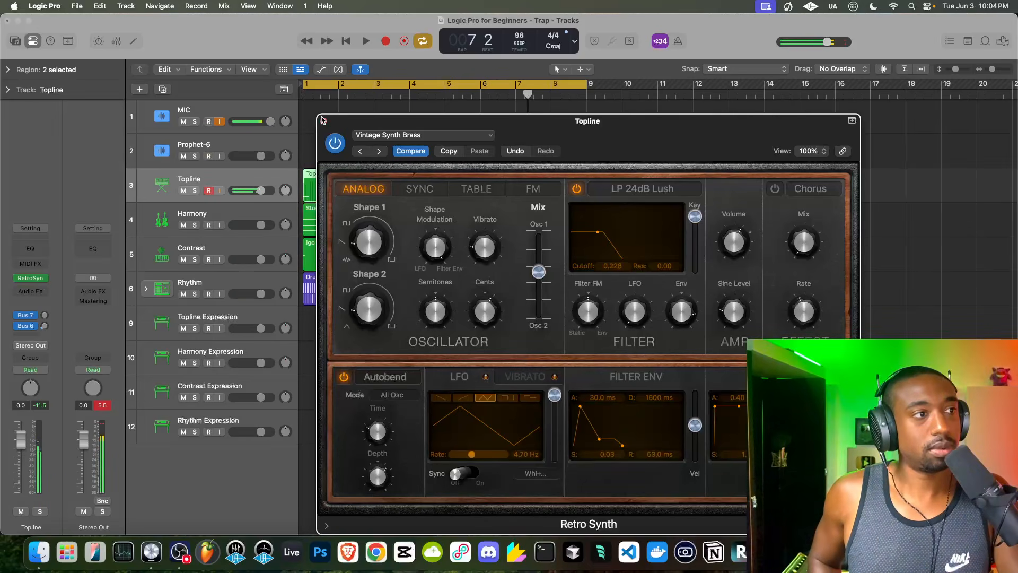
Step: Replay the beat from the start, restore the Mellow Brass preset in Topline's Retro Synth, and close the synth window
key("Return")
key("space")
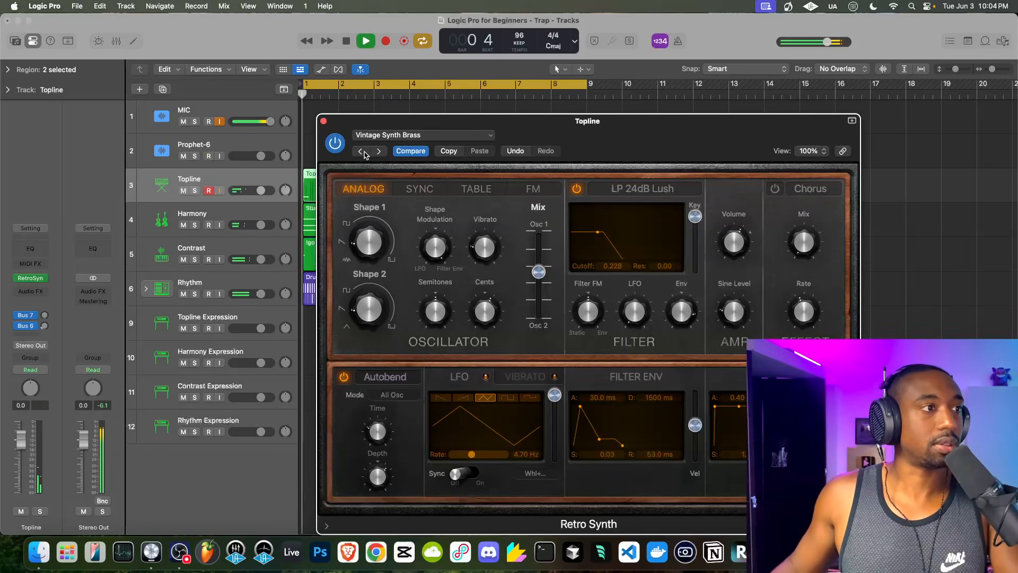
left_click(386, 136)
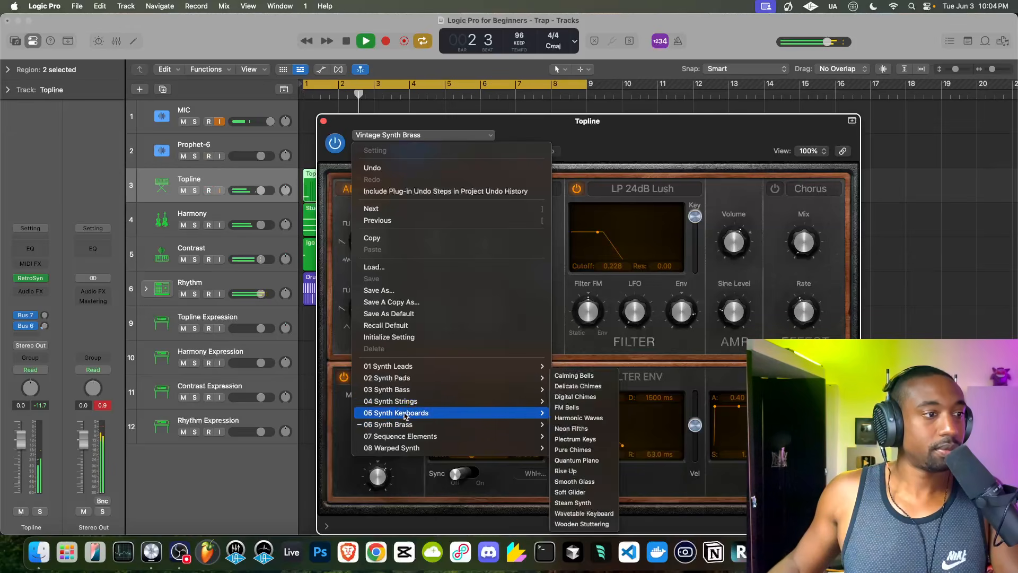
mouse_move(419, 402)
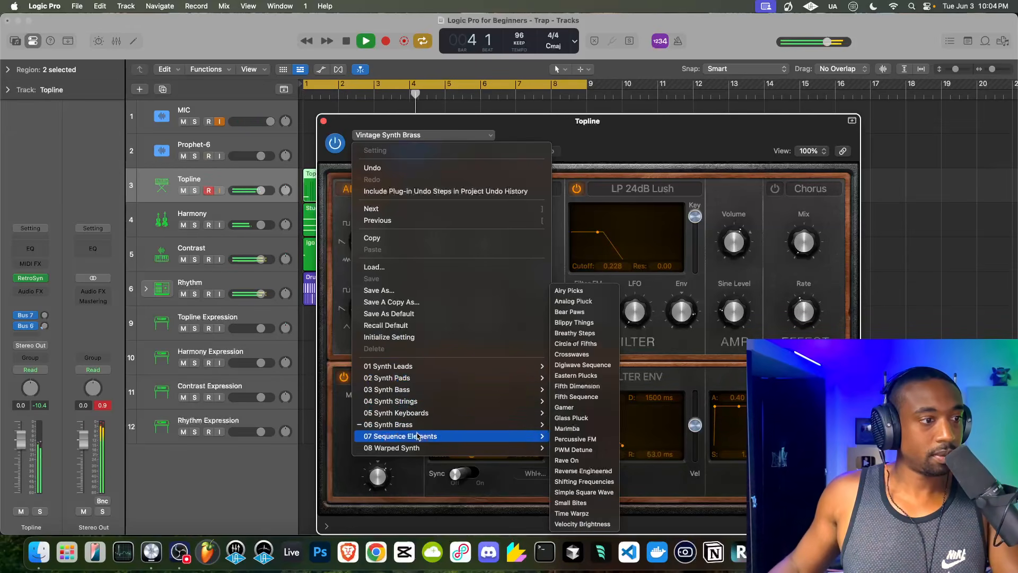
left_click(586, 423)
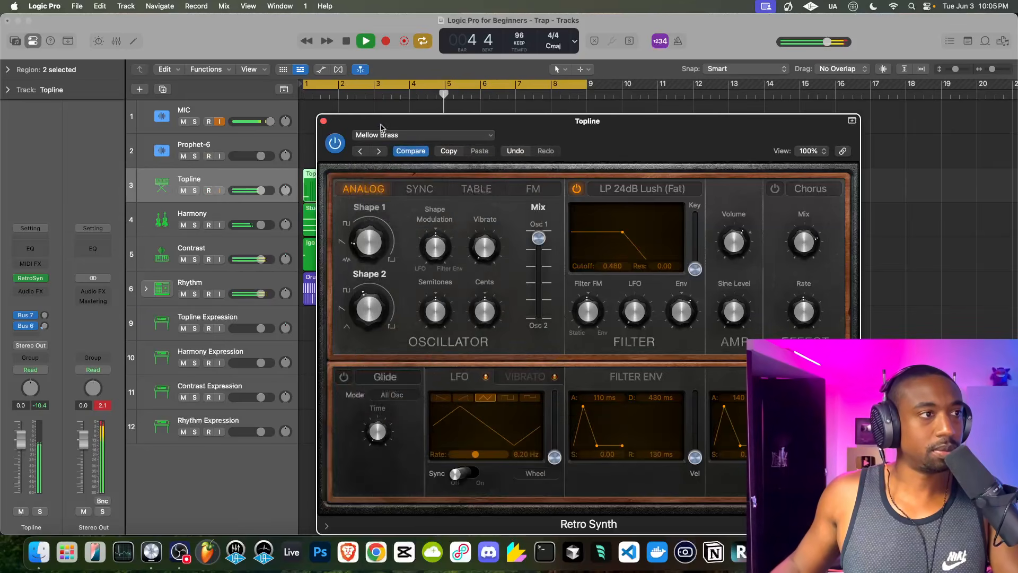
left_click(324, 121)
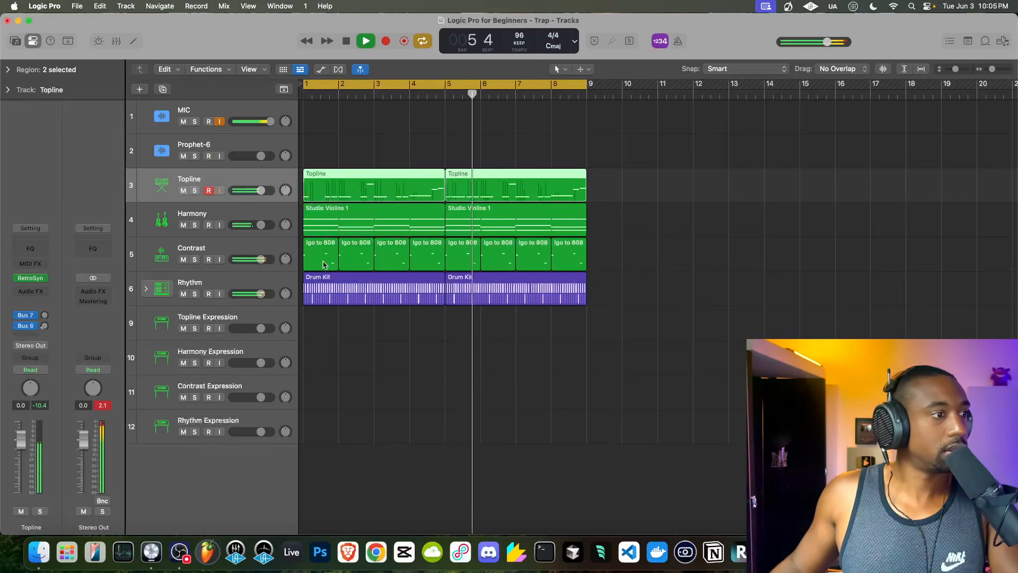
Step: Replace the electric piano on the Topline Expression track with the Alchemy synth
left_click(223, 317)
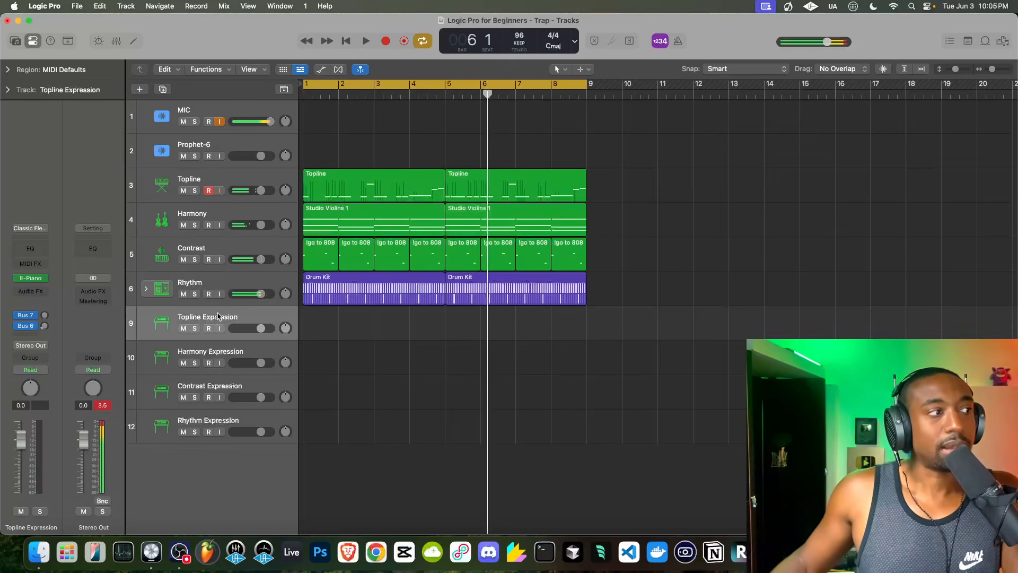
mouse_move(41, 283)
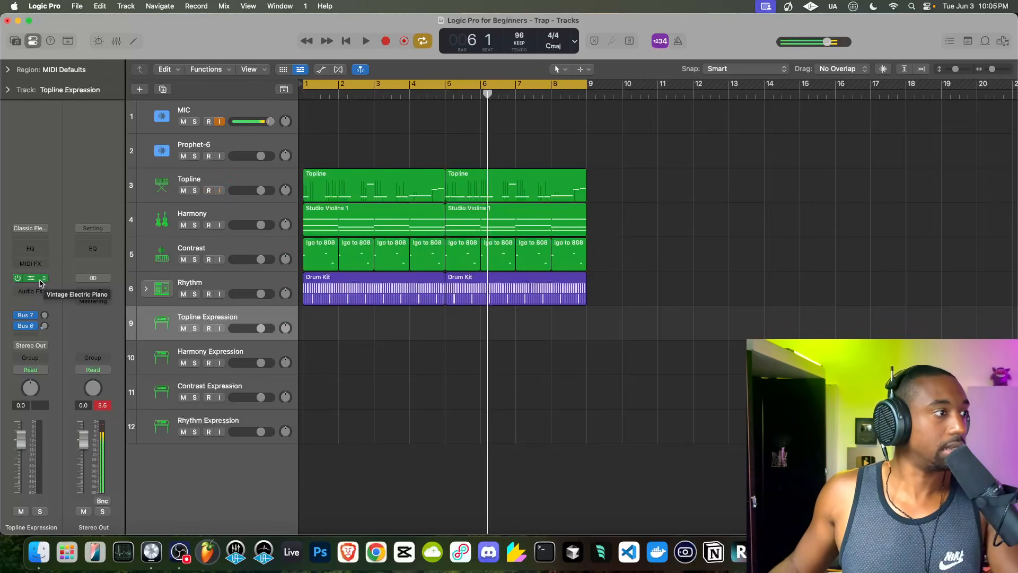
left_click(43, 279)
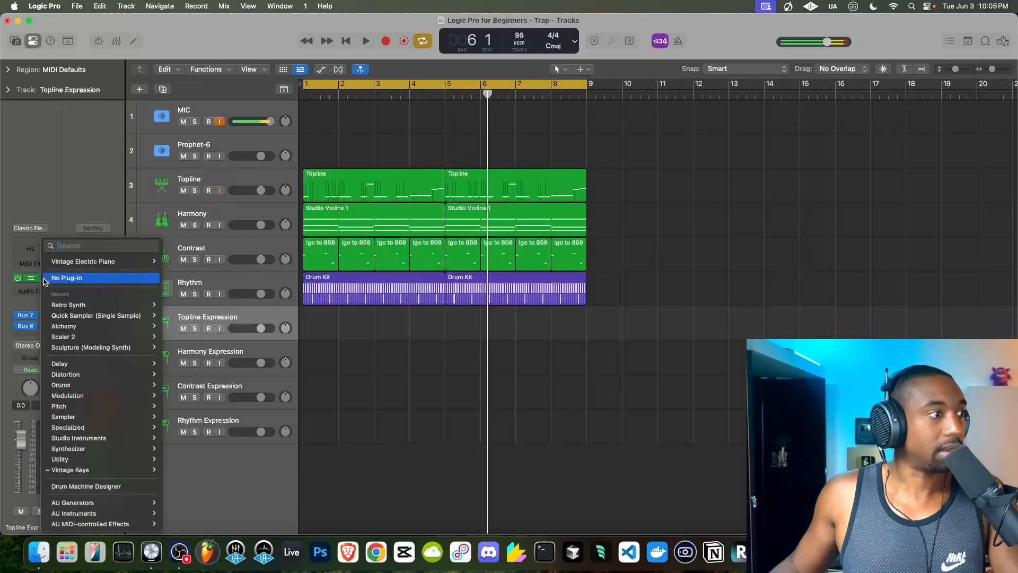
left_click(67, 325)
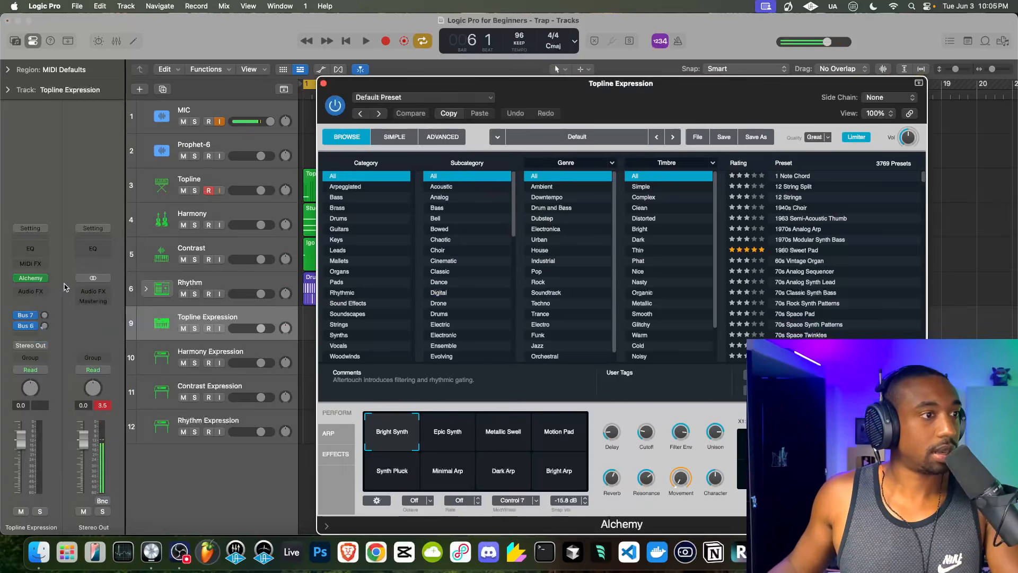
left_click_drag(654, 91, 424, 88)
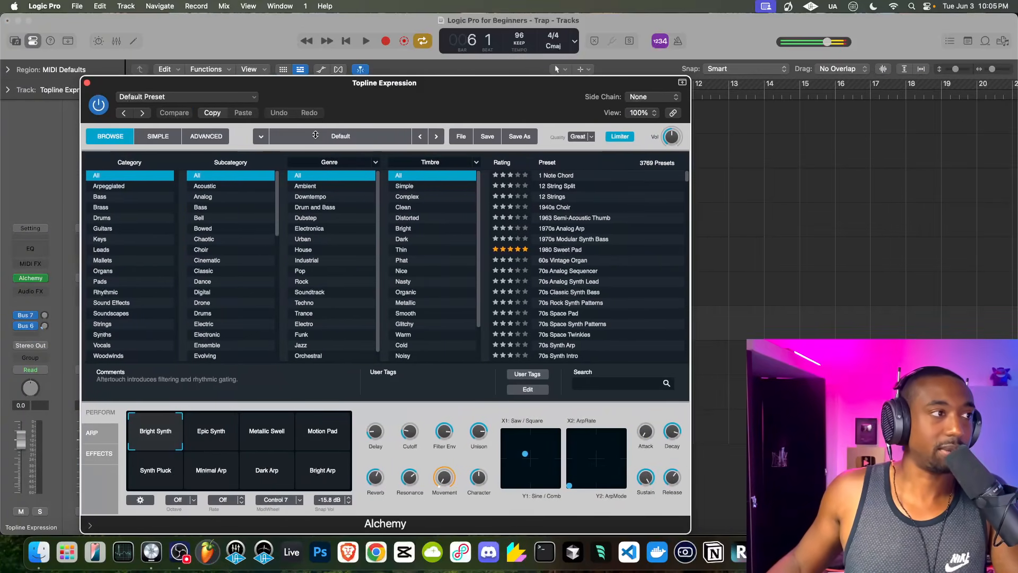
Step: Filter Alchemy's presets by the Bell subcategory and Clean timbre, and load Balinese Dawn
left_click(196, 219)
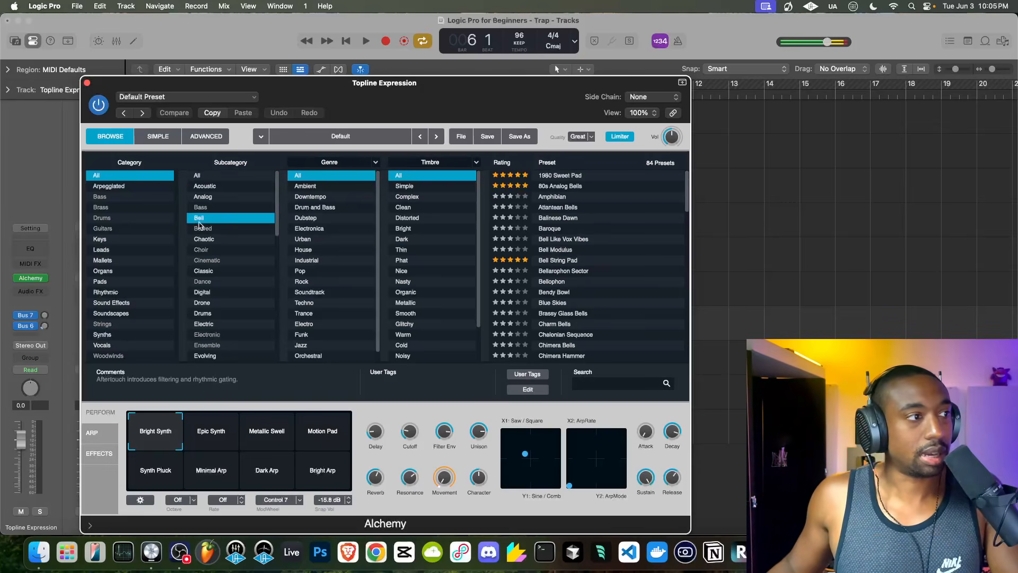
left_click(404, 208)
left_click(565, 178)
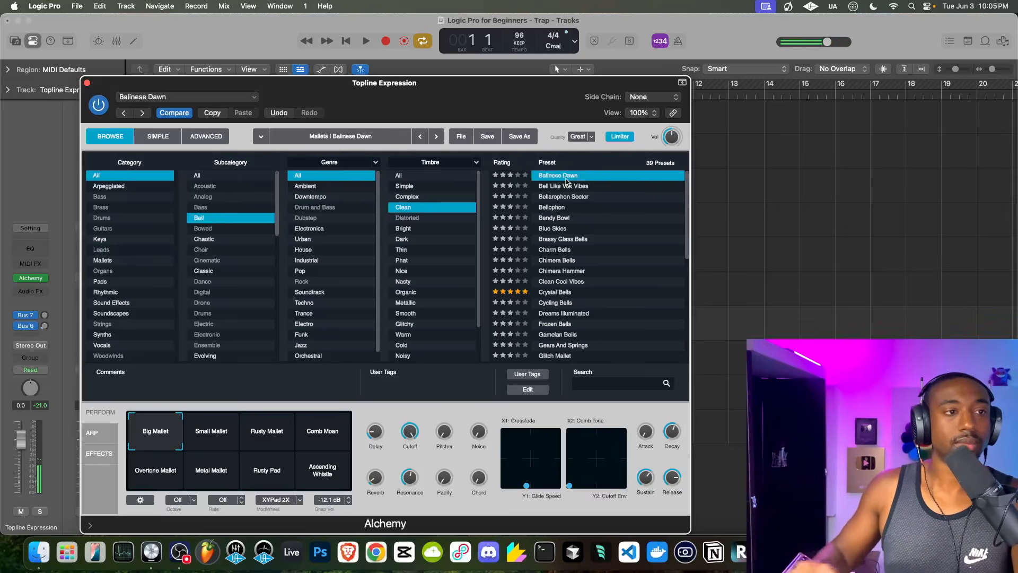
Step: Disarm the Topline track, rehearse the Topline Expression sound over the playing beat, and close the Alchemy window
left_click_drag(406, 95, 720, 177)
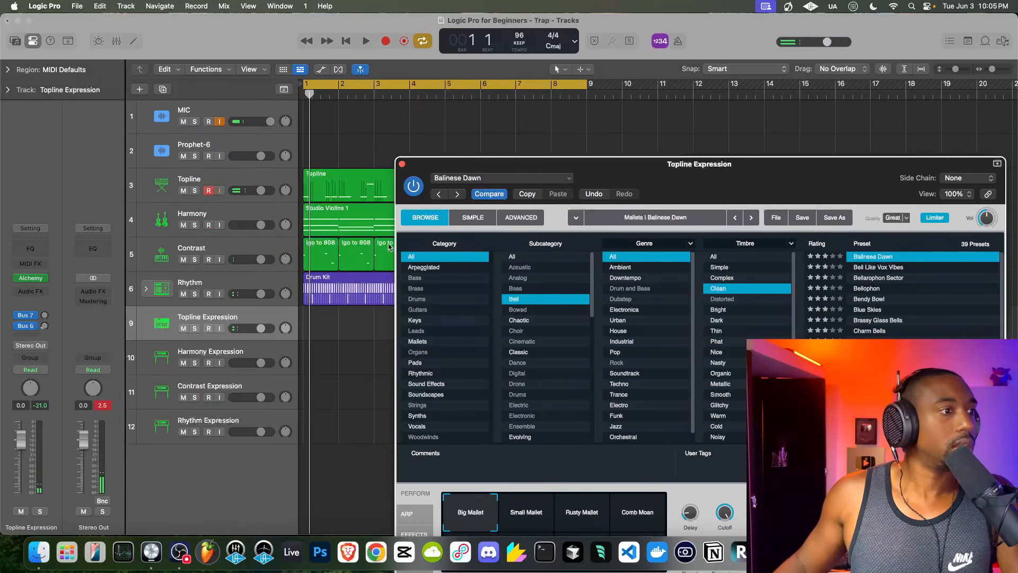
left_click(220, 326)
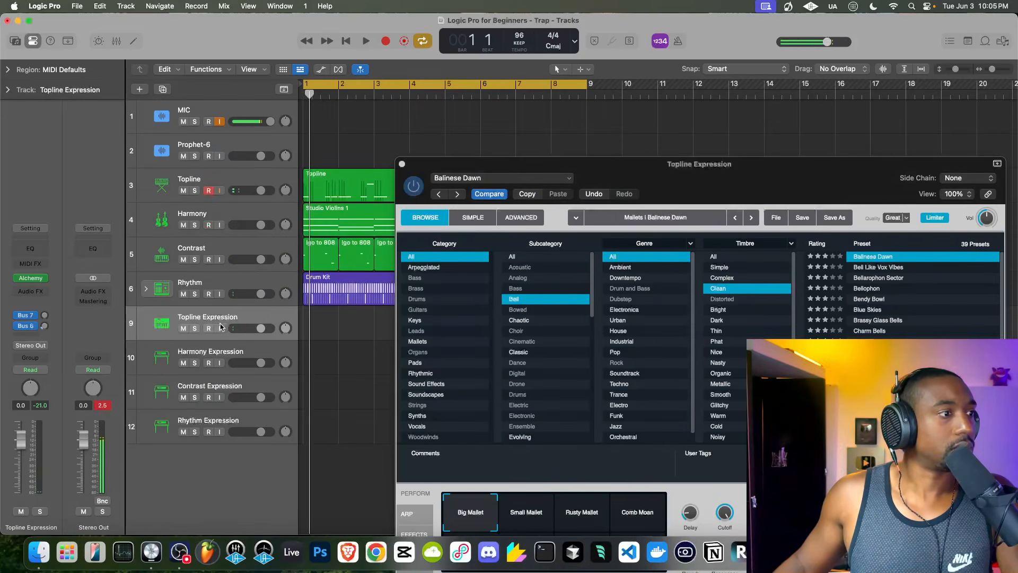
left_click(209, 190)
key("space")
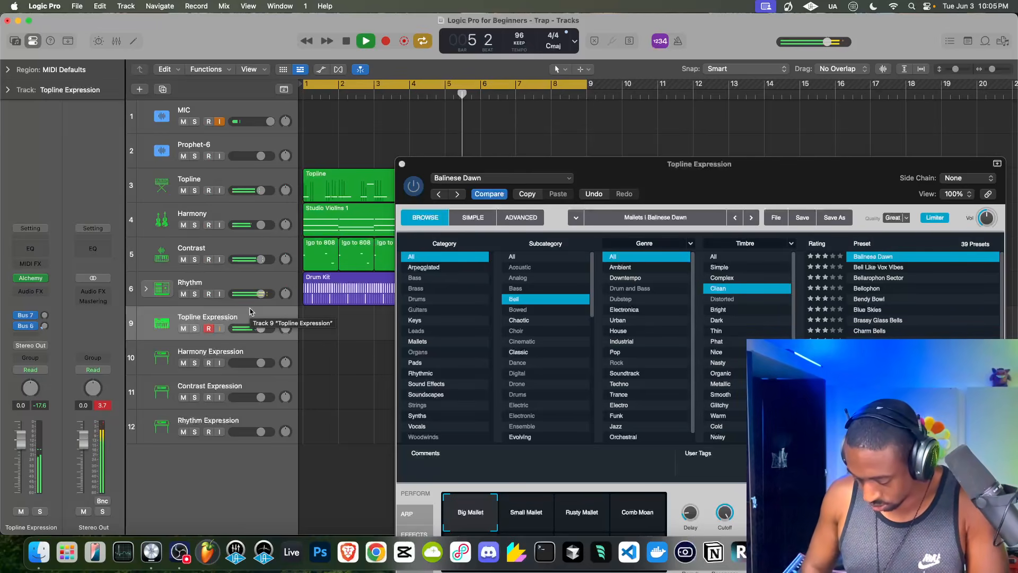
key("space")
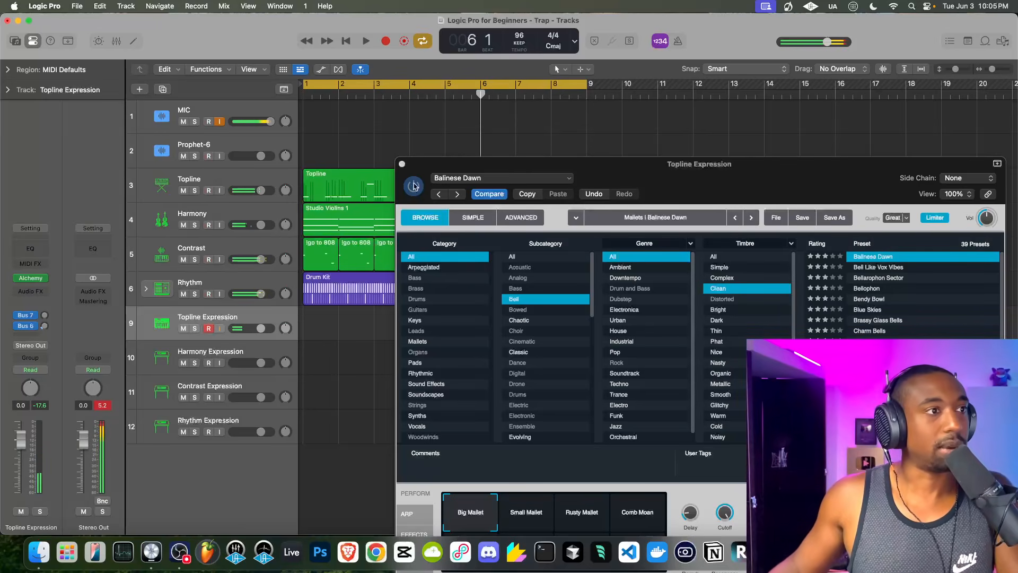
left_click(402, 164)
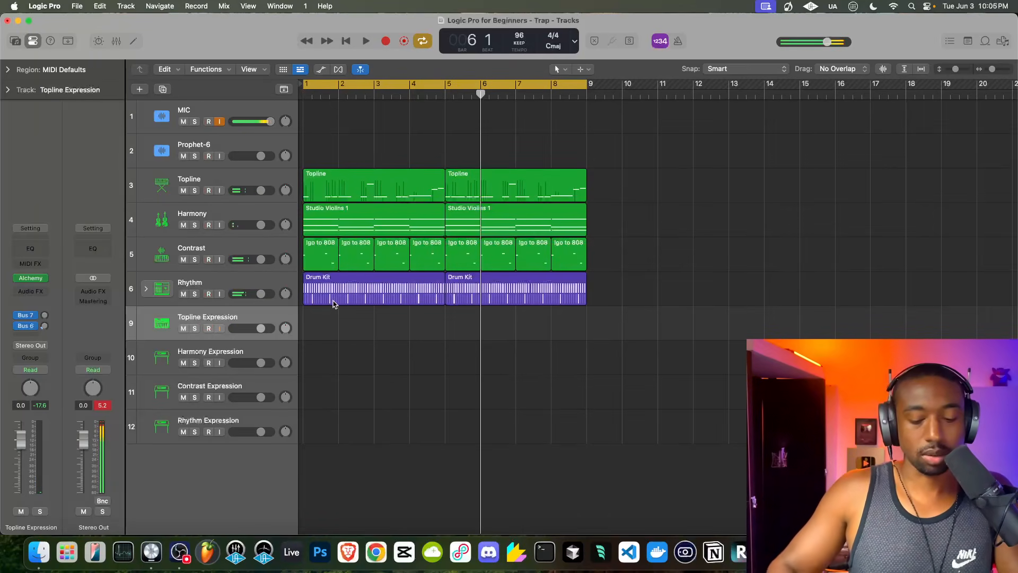
Step: Test the Topline Expression sound by playing a few notes with Musical Typing
key("super+k")
key("l")
key("g")
key("s")
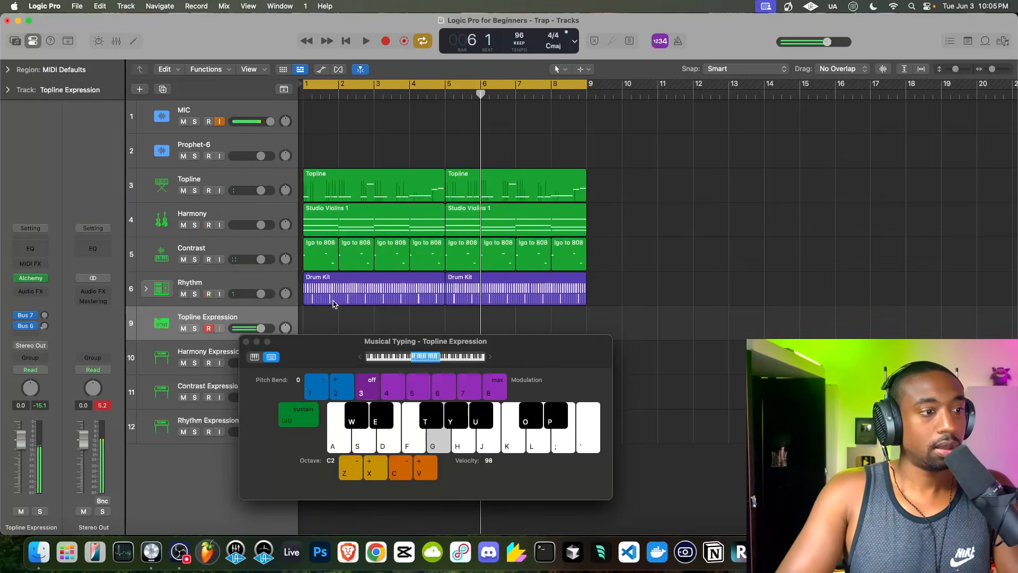
key("super+k")
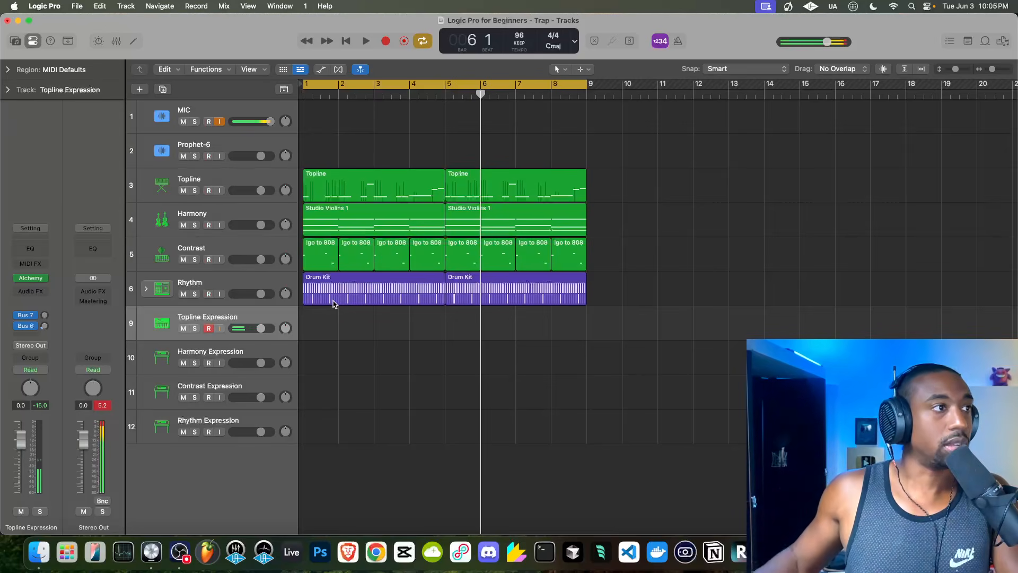
Step: Record an eight-bar melody on the Topline Expression track, starting from bar 1
left_click(345, 42)
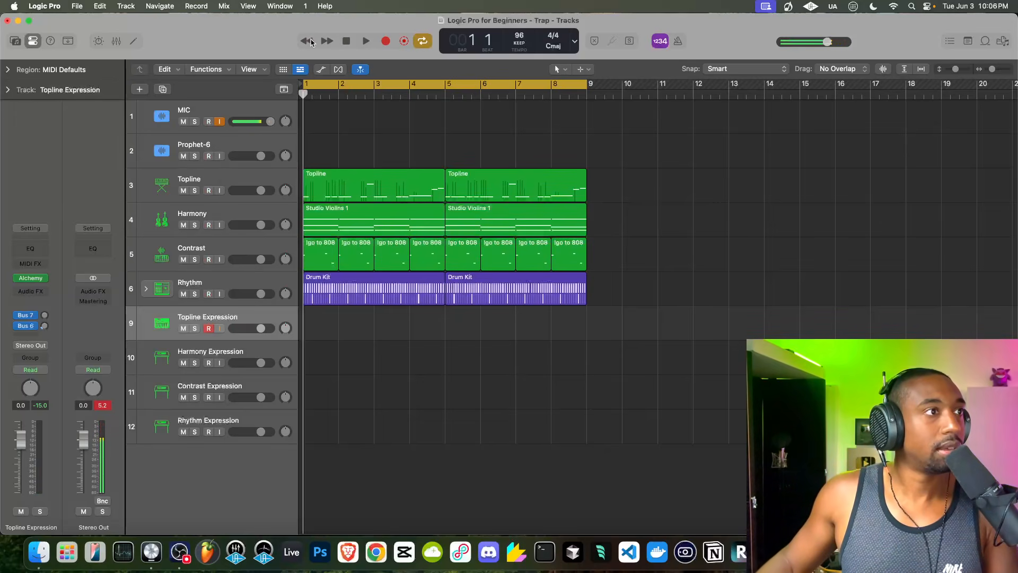
left_click(385, 41)
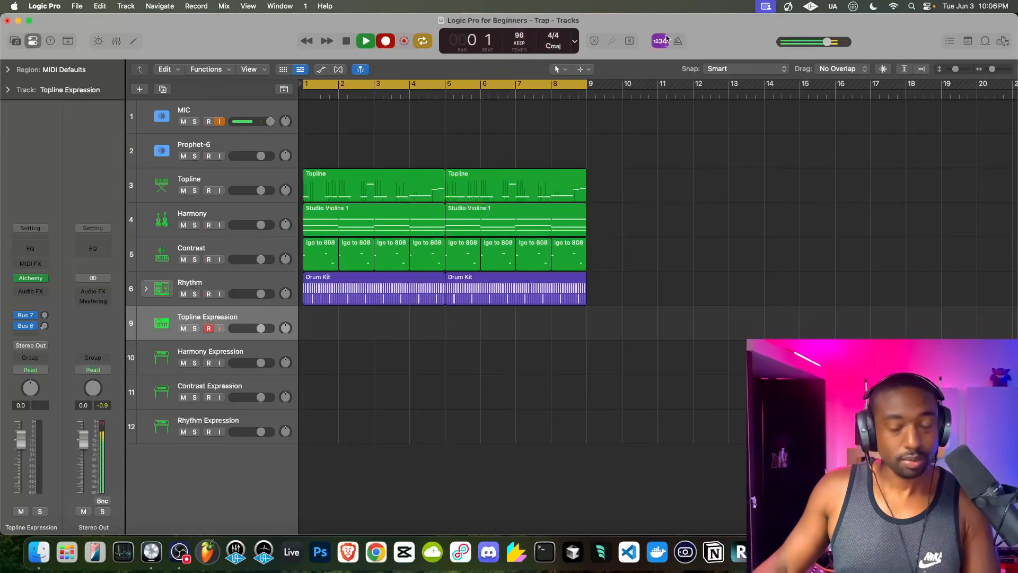
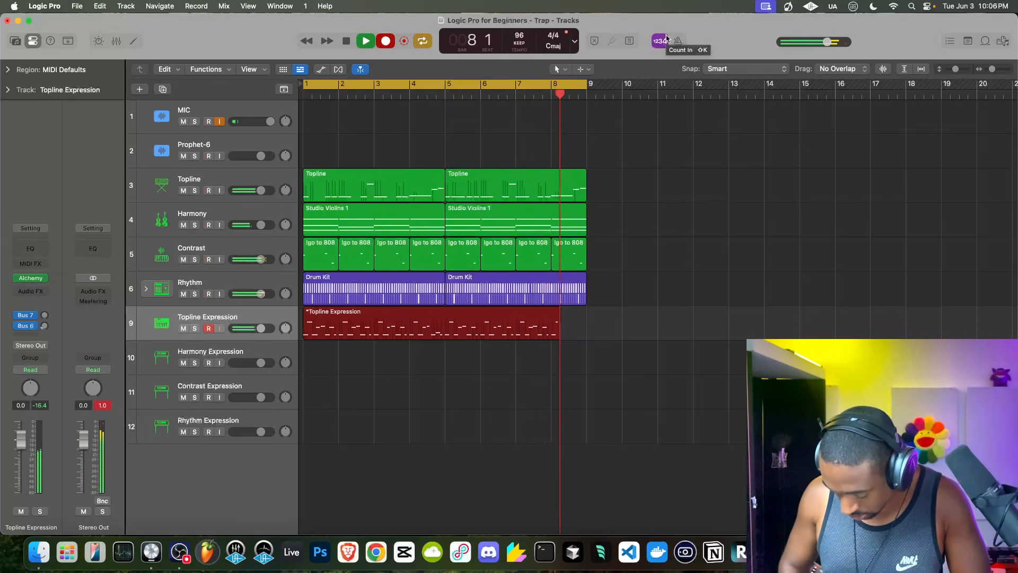
key("space")
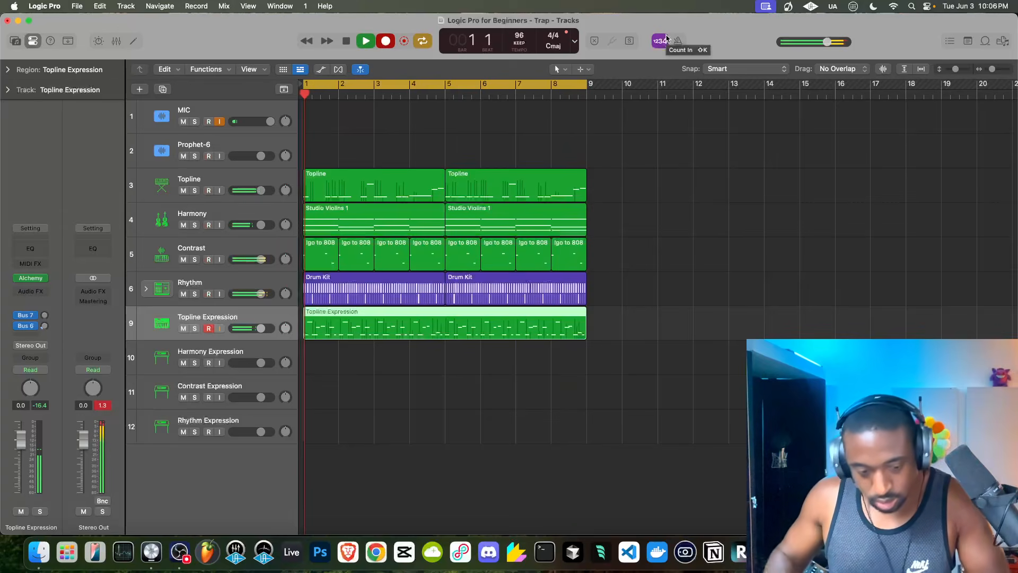
Step: Open the recorded Topline Expression region in the Piano Roll, quantize its notes to 1/16 Note, and play it back
double_click(385, 321)
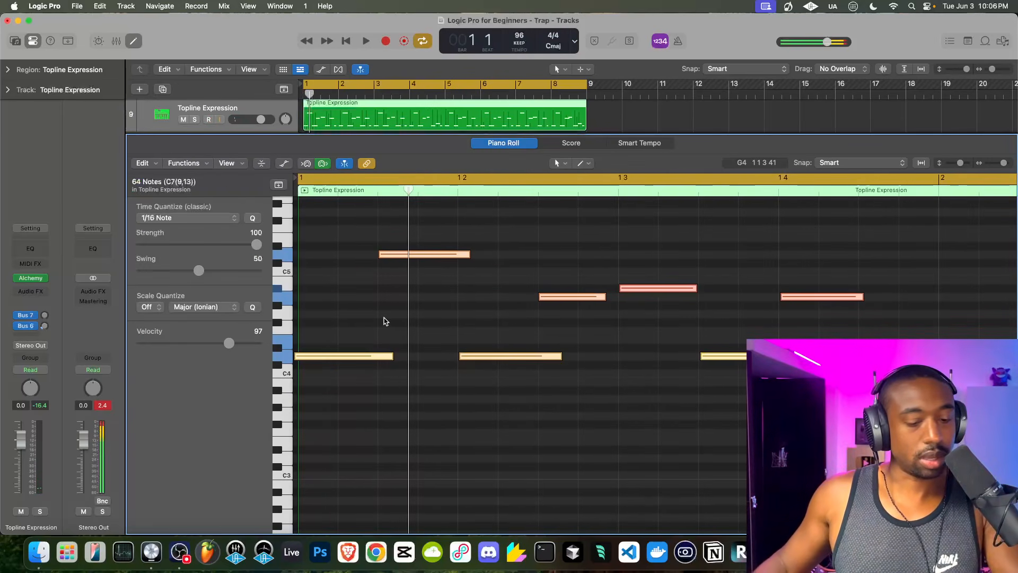
key("space")
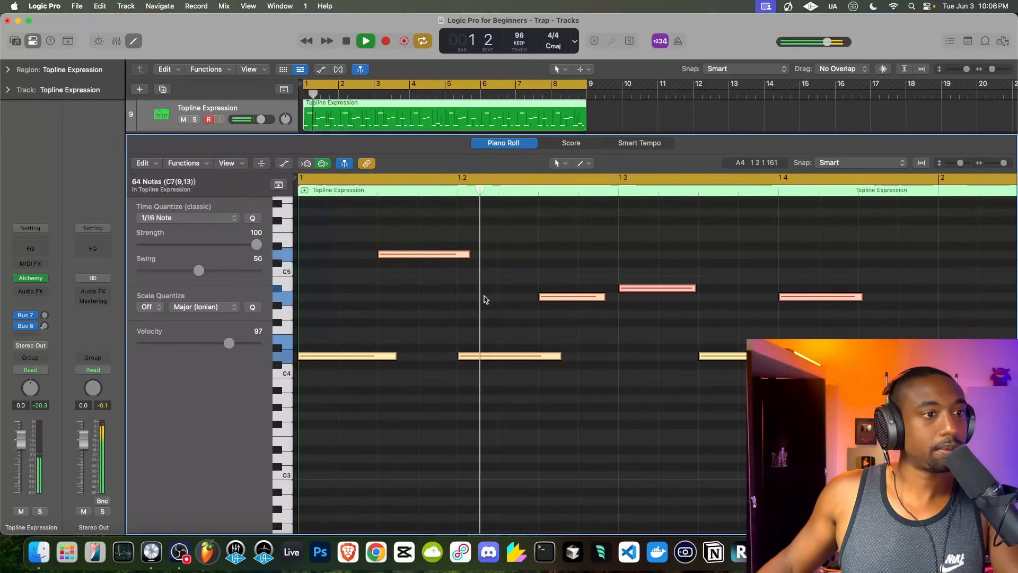
Step: Save the project and play back the quantized Topline Expression notes in the Piano Roll from bar 1
scroll(484, 298, "down", 4)
key("space")
key("super+s")
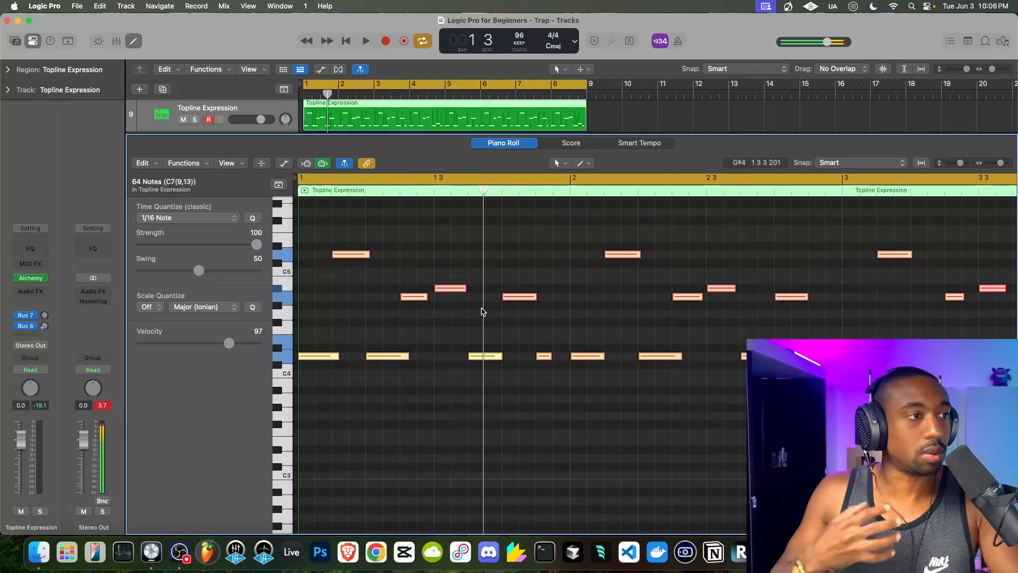
key("space")
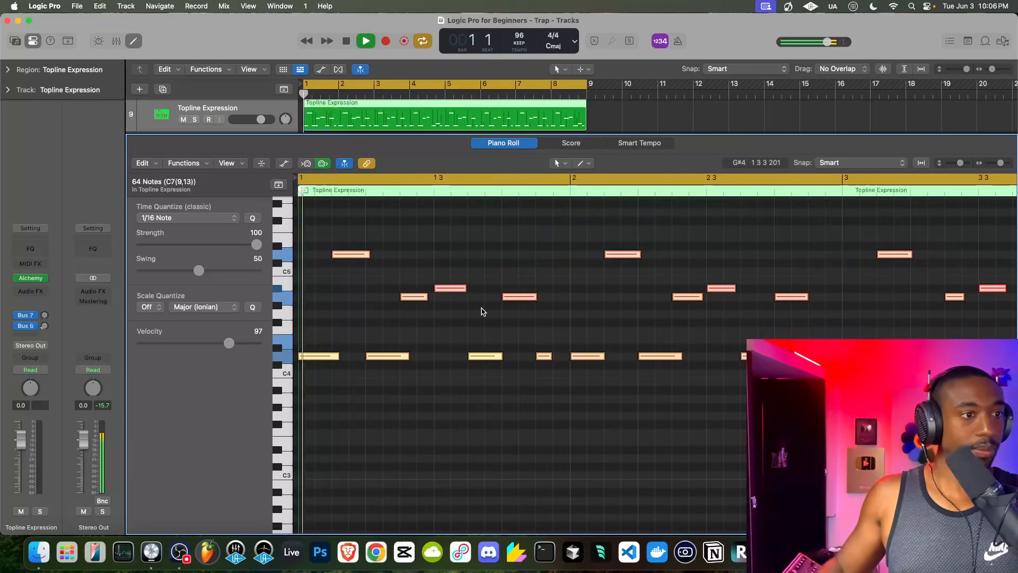
scroll(470, 312, "down", 3)
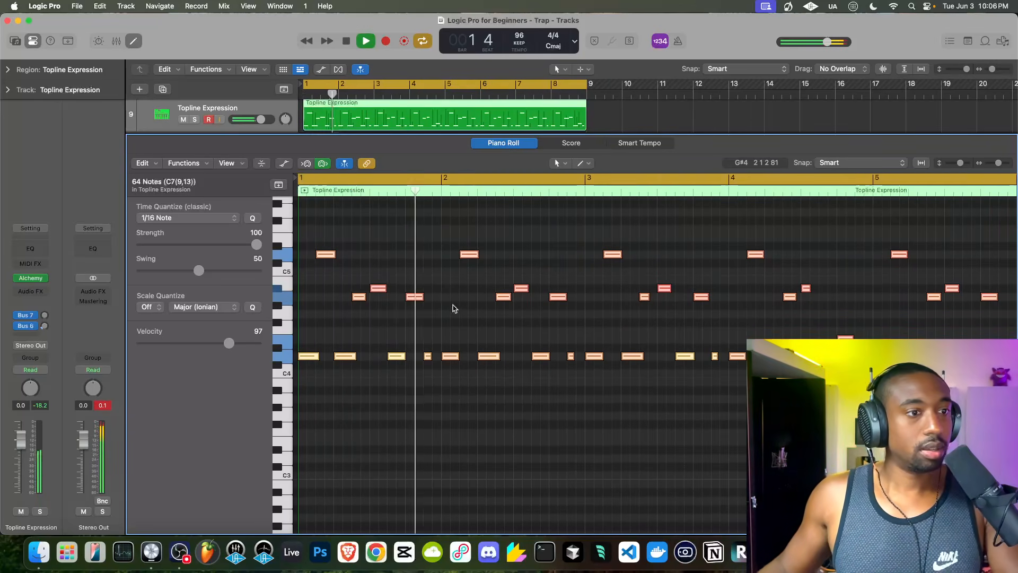
scroll(451, 307, "down", 5)
scroll(308, 300, "up", 3)
scroll(308, 300, "up", 5)
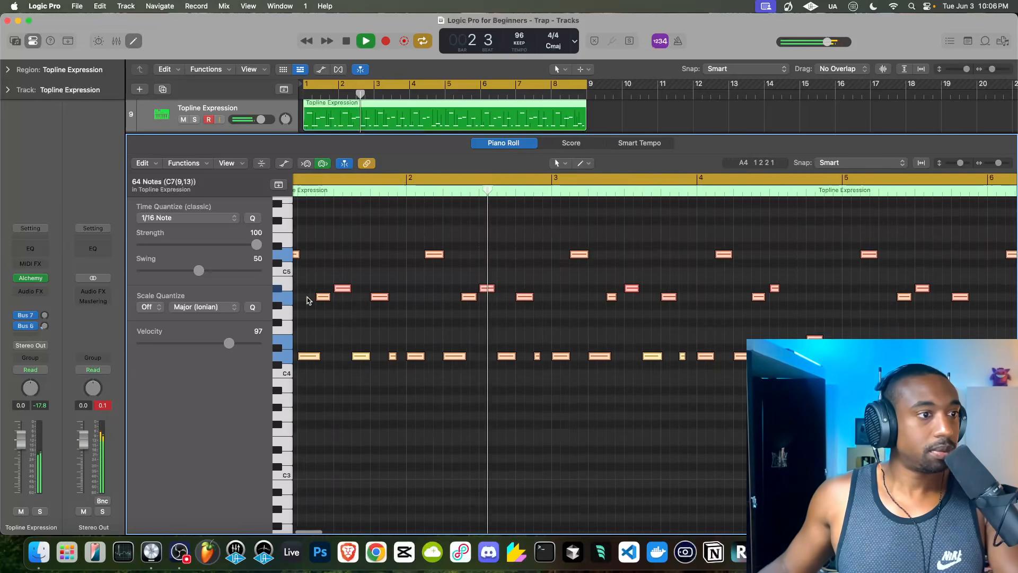
key("space")
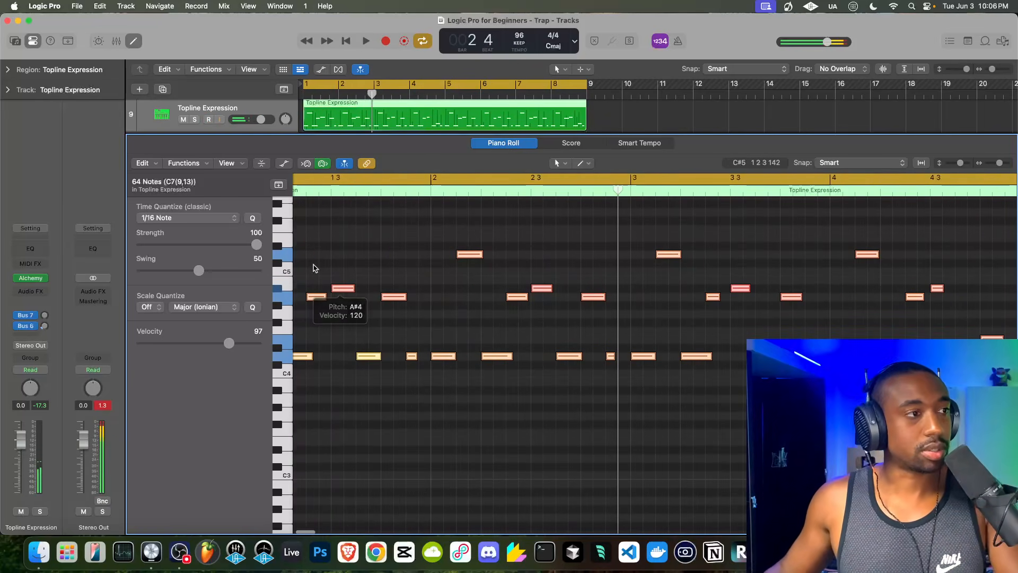
Step: Close the Piano Roll and play the whole beat from bar 1 with the Topline Expression part
left_click_drag(518, 136, 510, 218)
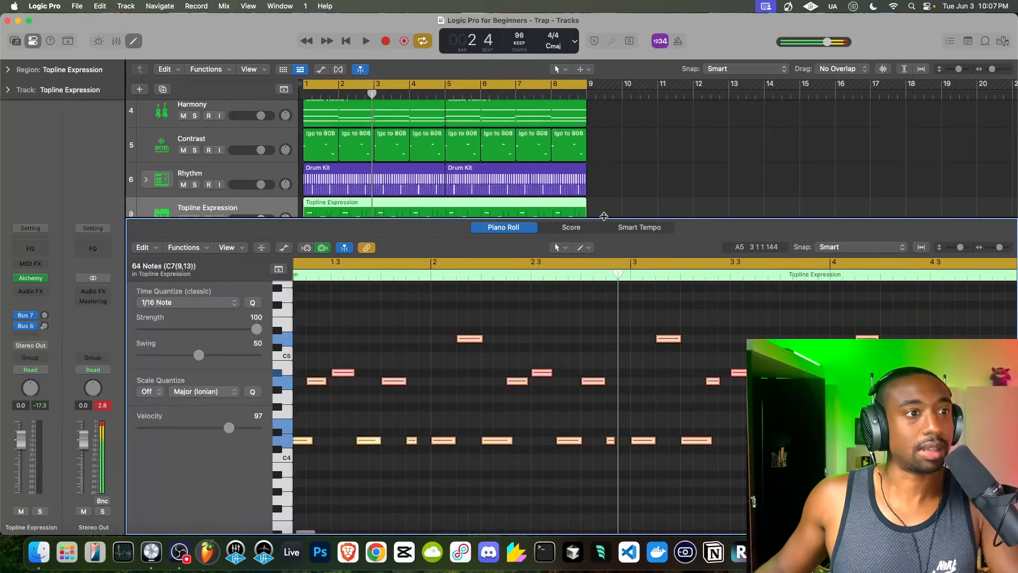
key("p")
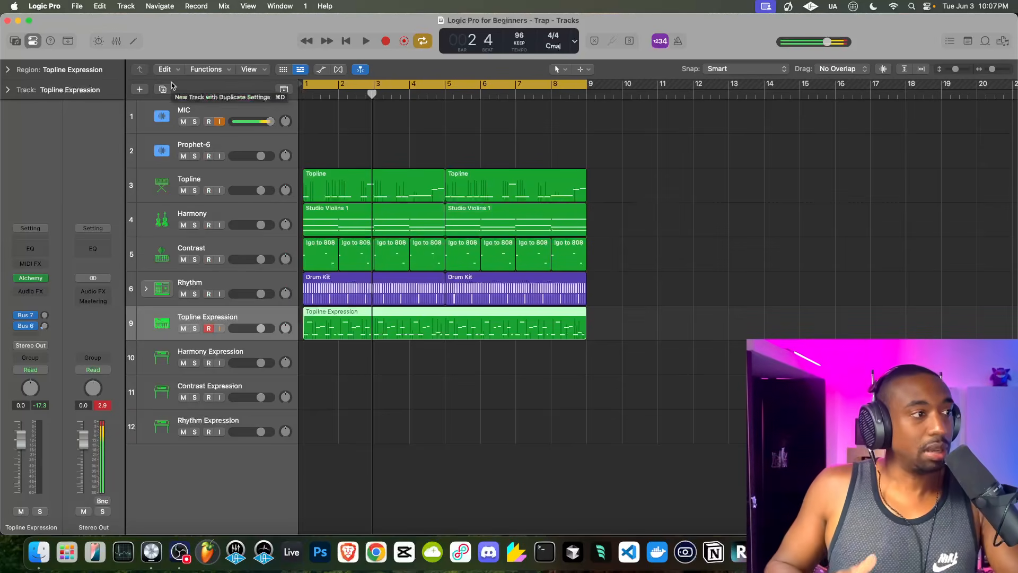
key("Return")
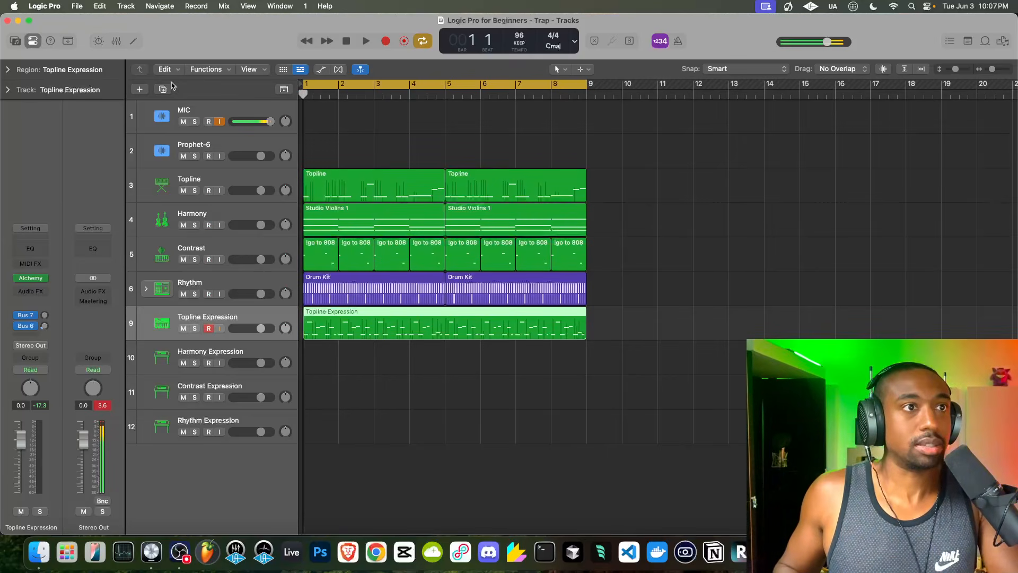
key("space")
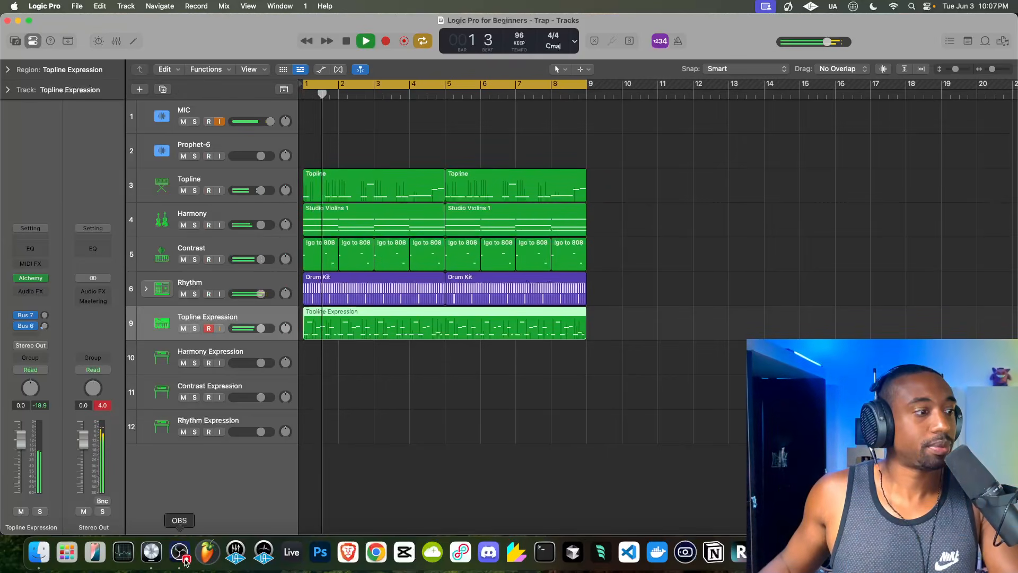
left_click(183, 551)
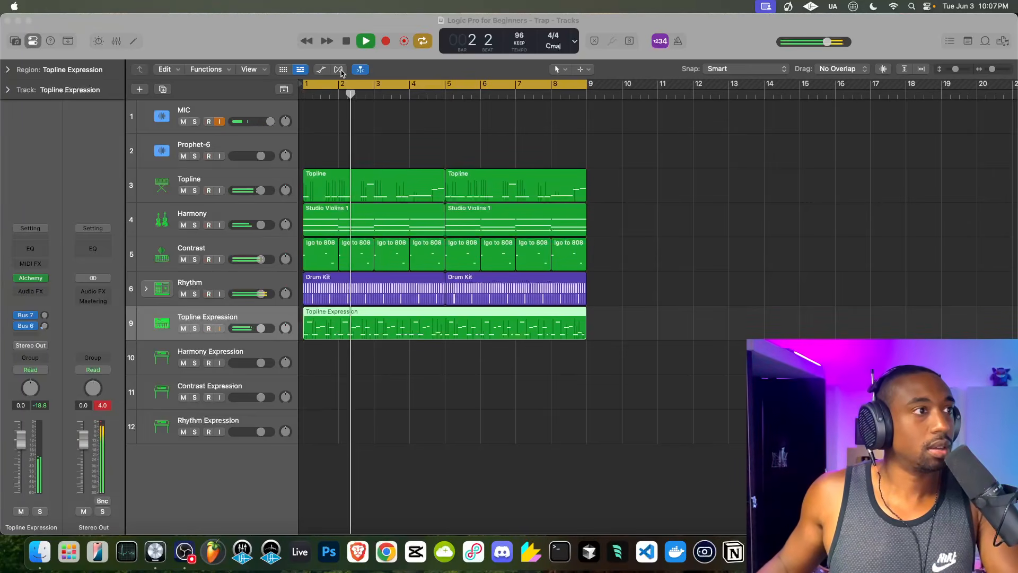
left_click(318, 319)
key("space")
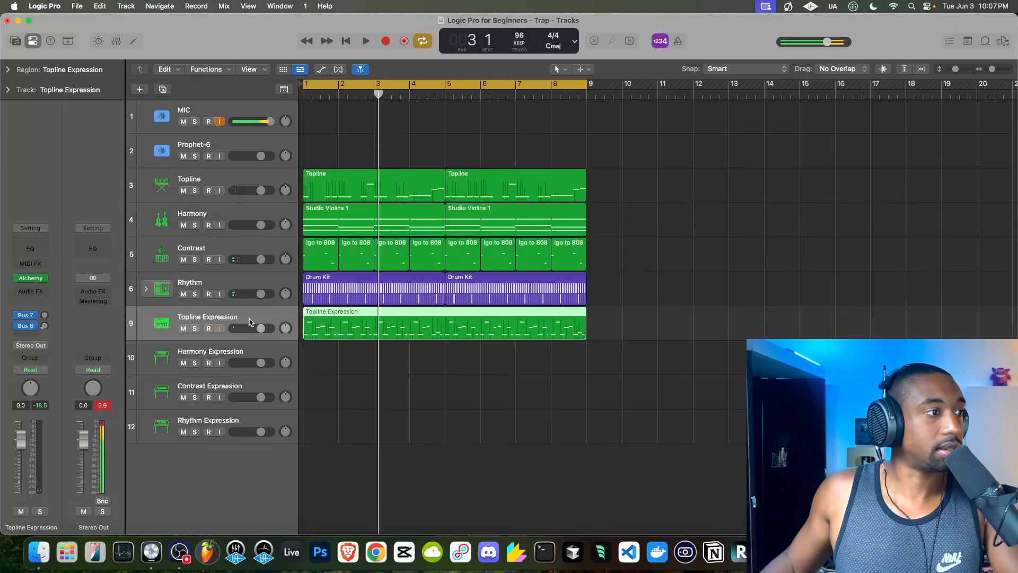
Step: Insert a Tape Delay effect on the Topline Expression track and move its window aside
left_click(34, 294)
mouse_move(39, 380)
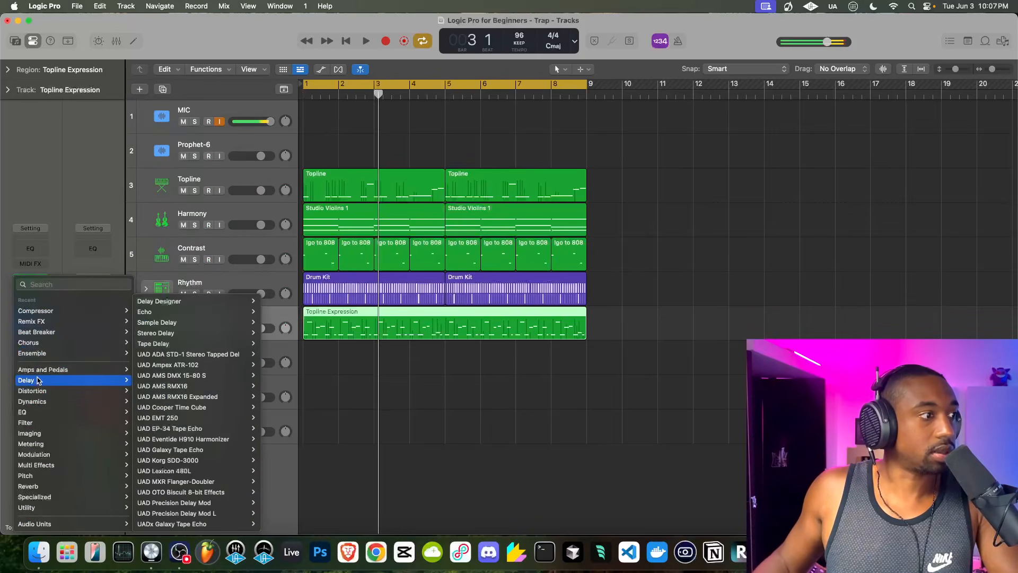
left_click(165, 345)
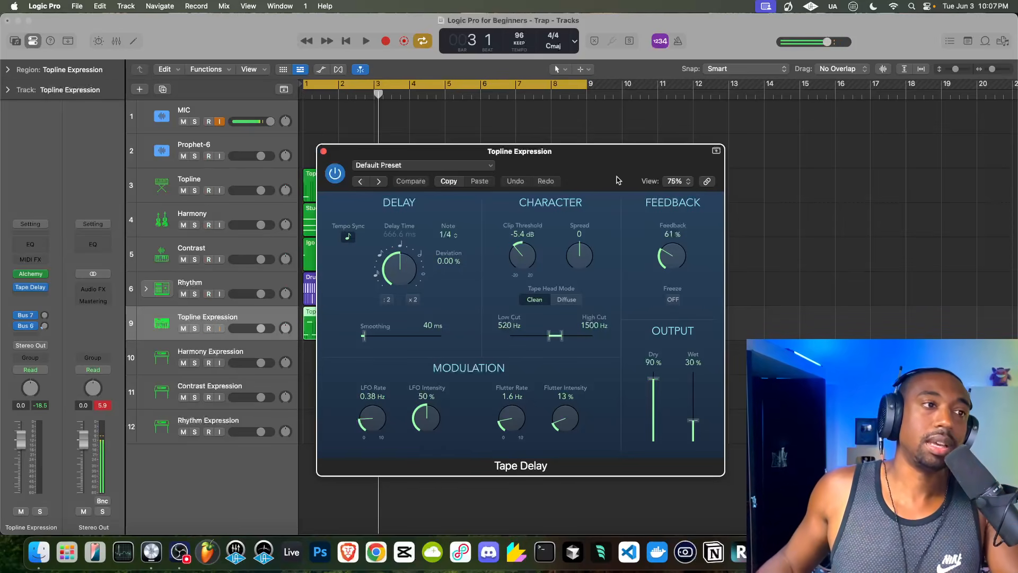
left_click_drag(580, 144, 358, 134)
Step: Set the Tape Delay's LFO Intensity, Flutter Intensity, Dry and Feedback to 0% and Wet to 100%
left_click_drag(209, 402, 205, 531)
left_click_drag(356, 386, 339, 462)
left_click_drag(477, 398, 464, 299)
left_click_drag(441, 358, 425, 469)
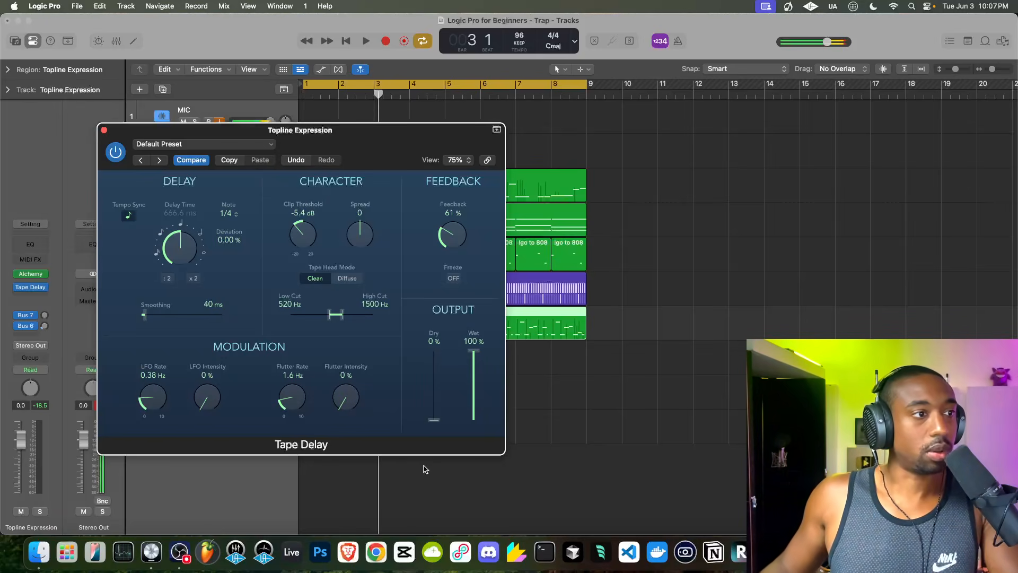
left_click_drag(446, 237, 446, 304)
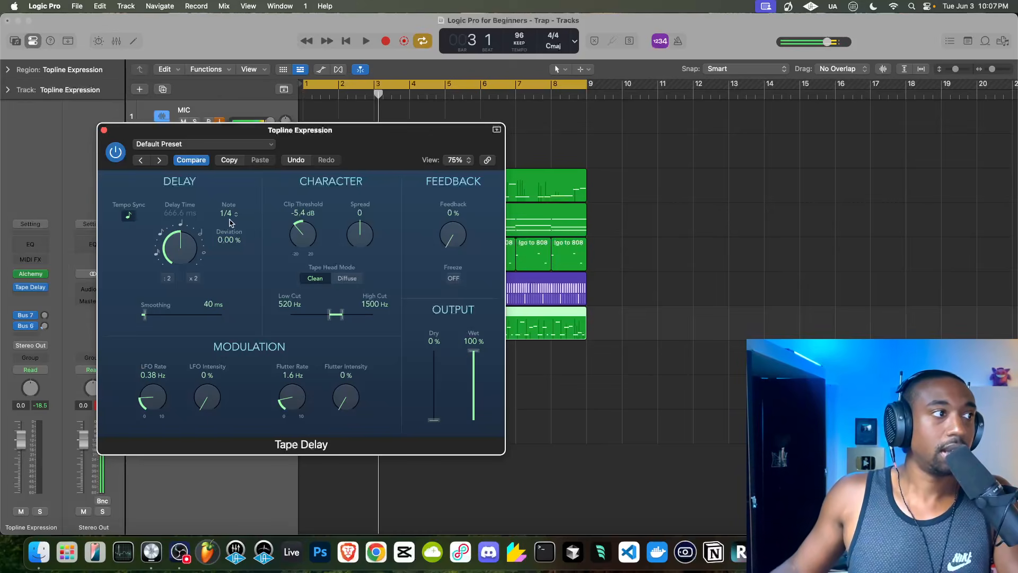
Step: Turn off Tempo Sync in Tape Delay and lower the Delay Time to 0.0 ms
left_click(130, 216)
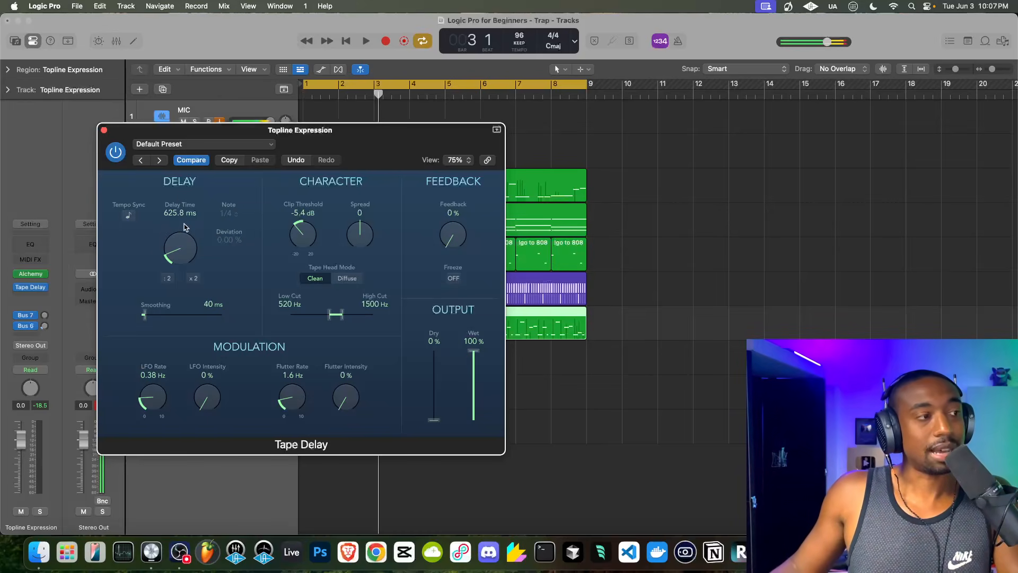
left_click_drag(184, 226, 179, 298)
left_click(129, 216)
left_click(128, 216)
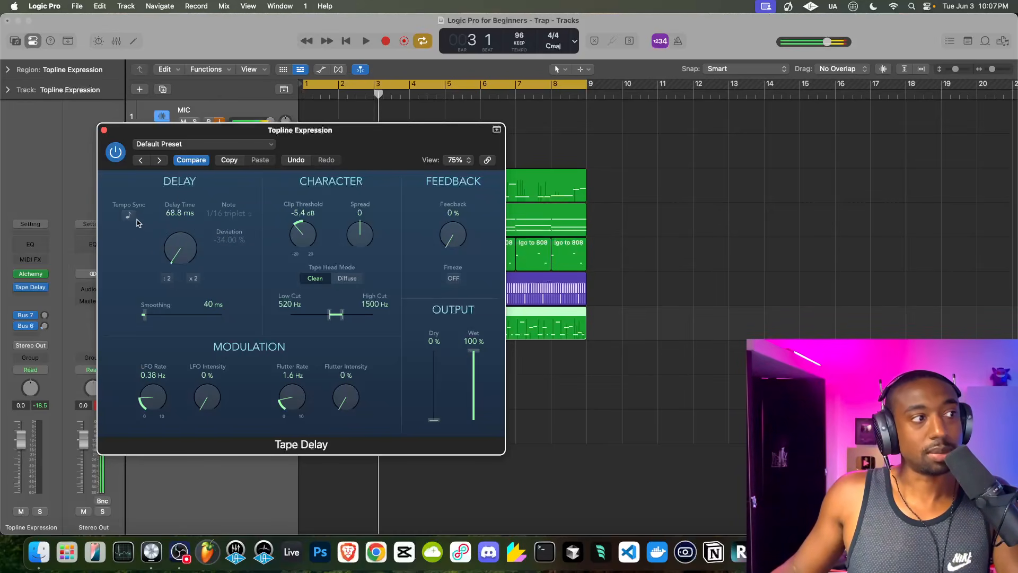
left_click(129, 216)
left_click(129, 215)
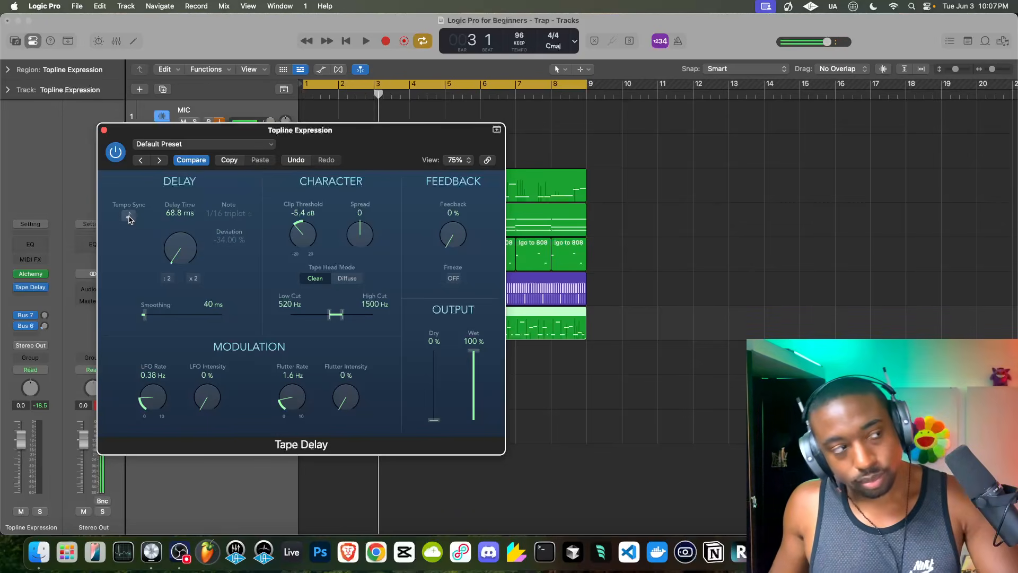
left_click_drag(185, 249, 181, 282)
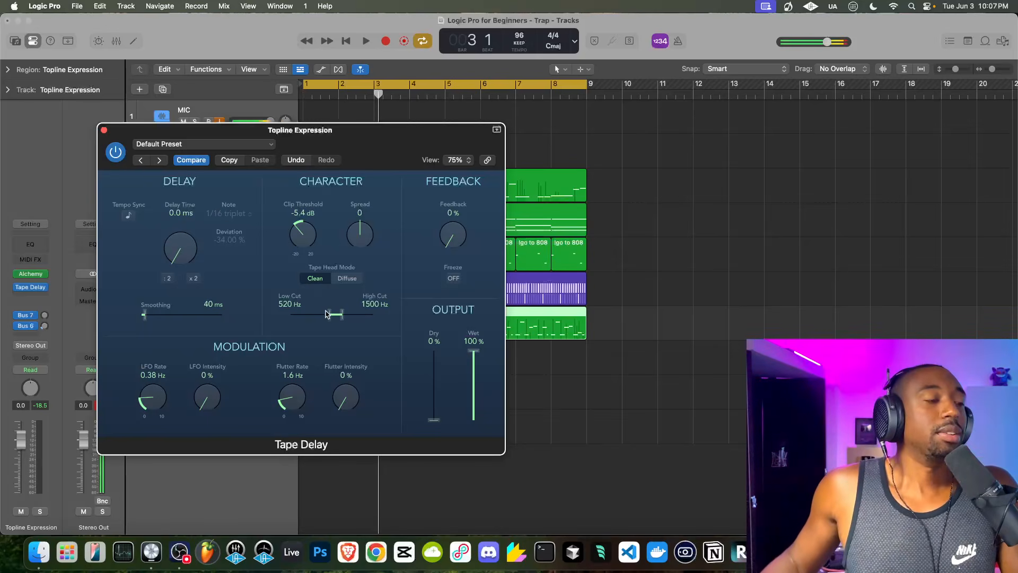
Step: Widen the Tape Delay filter to Low Cut 20 Hz and High Cut 20000 Hz, and reset Clip Threshold to 0.0 dB
left_click_drag(333, 319, 272, 320)
left_click_drag(353, 313, 384, 317)
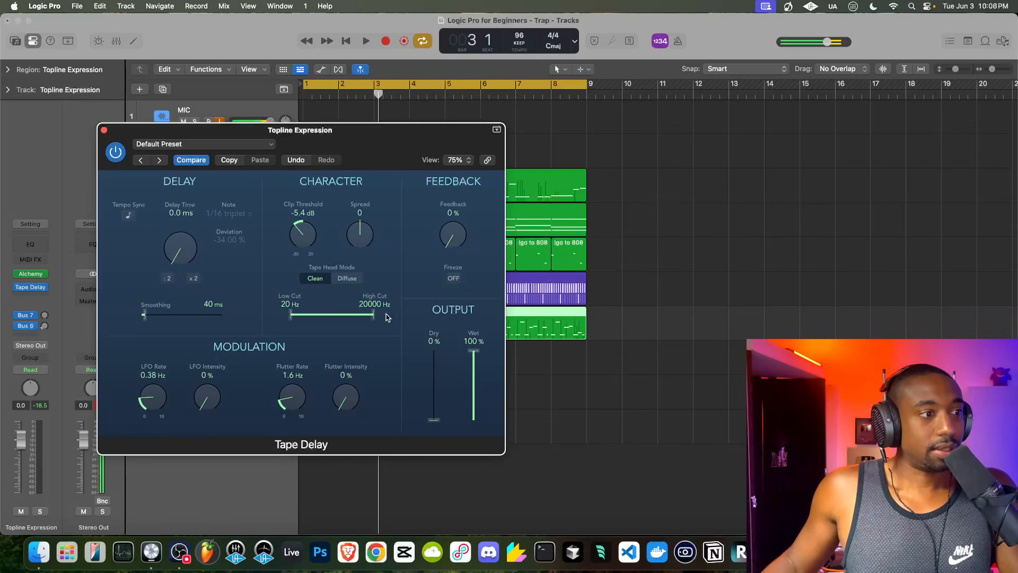
left_click(305, 241, "alt")
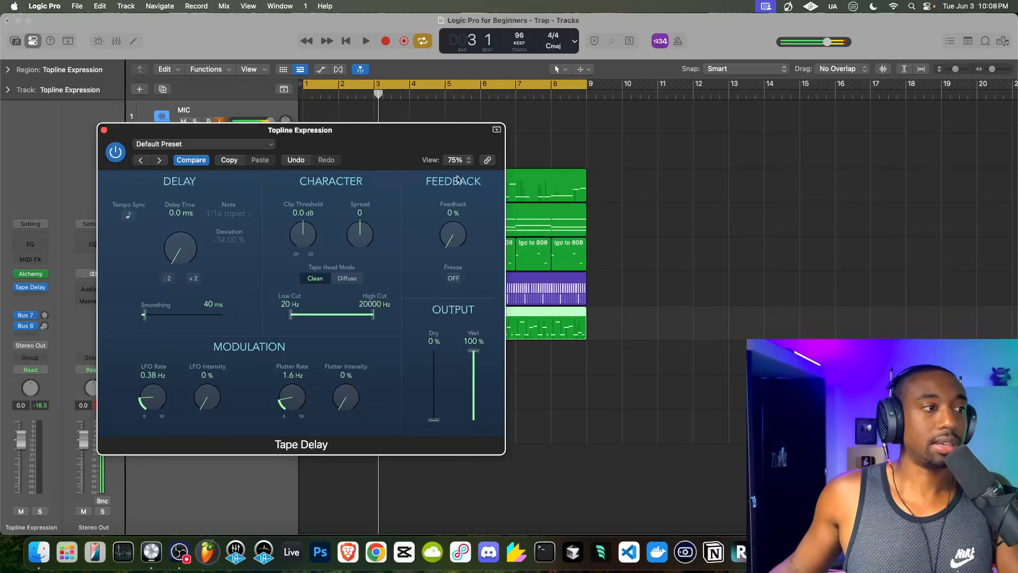
Step: Try a Delay Time of about 82.2 ms and compare the Topline Expression timing during playback
key("space")
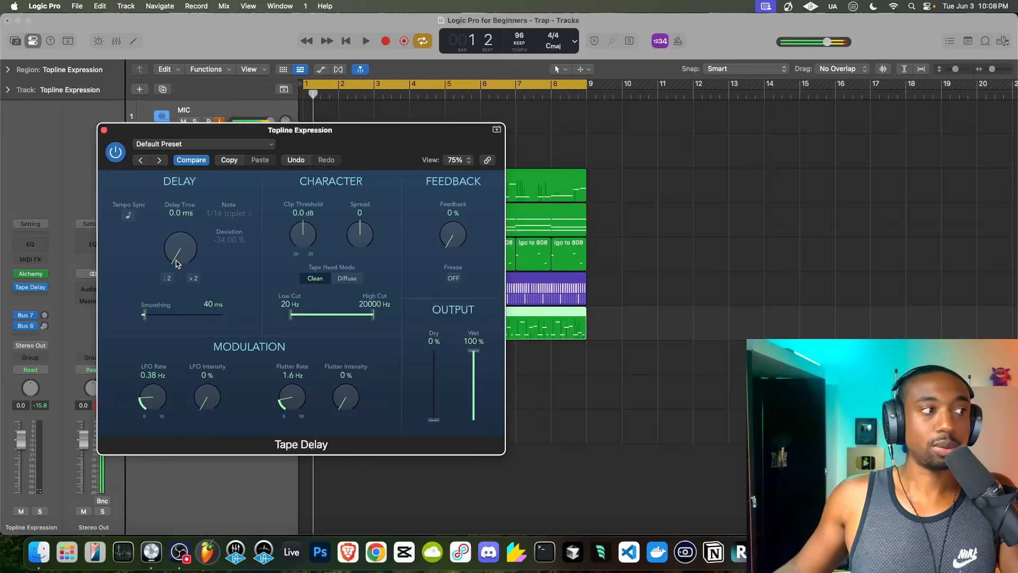
left_click_drag(176, 264, 179, 260)
key("space")
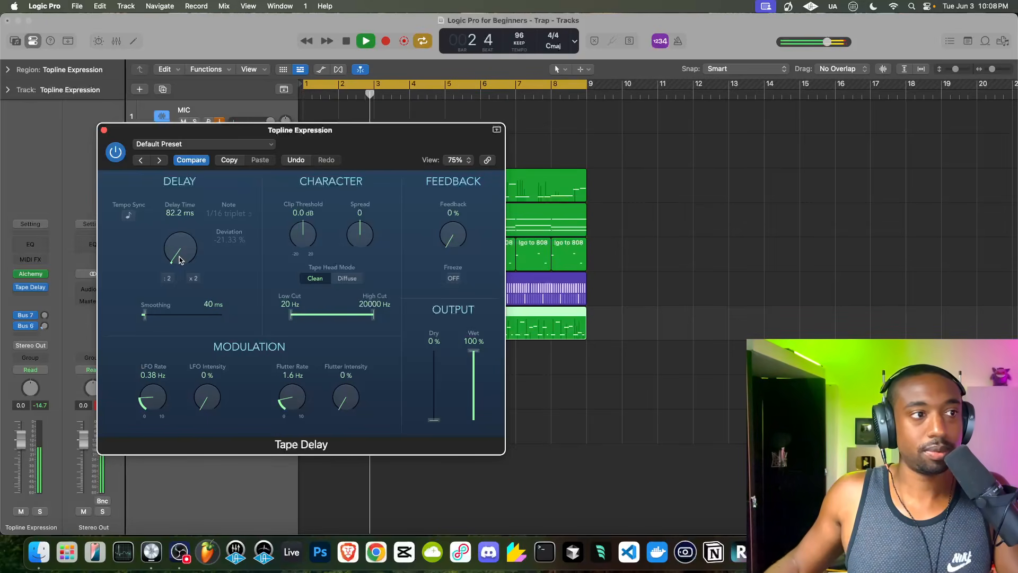
key("space")
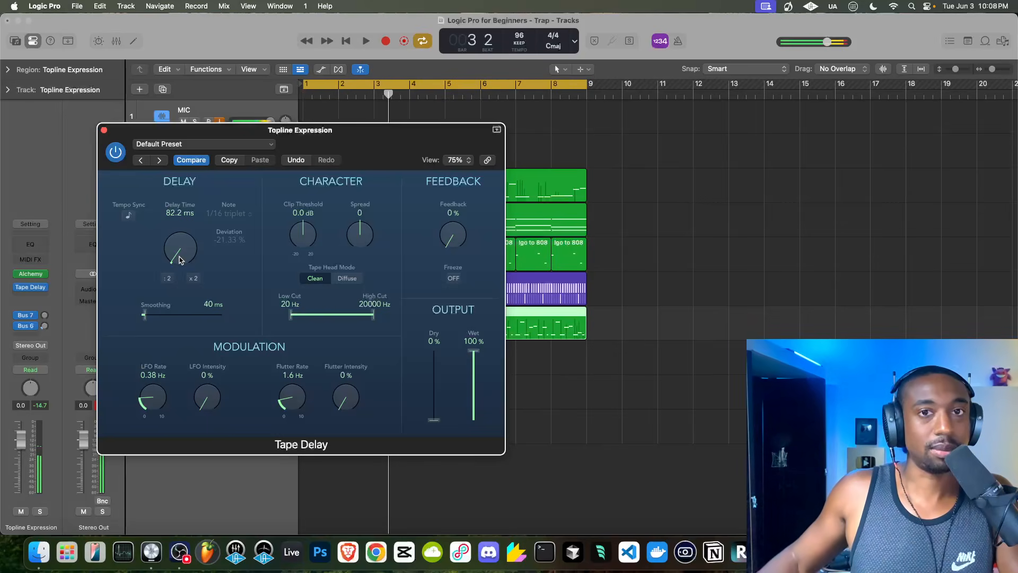
key("space")
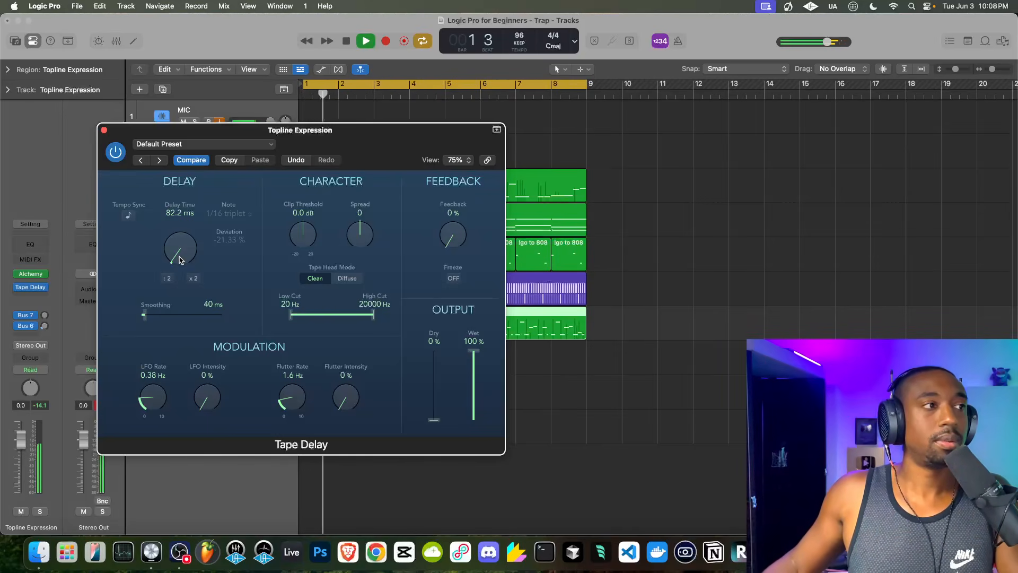
key("space")
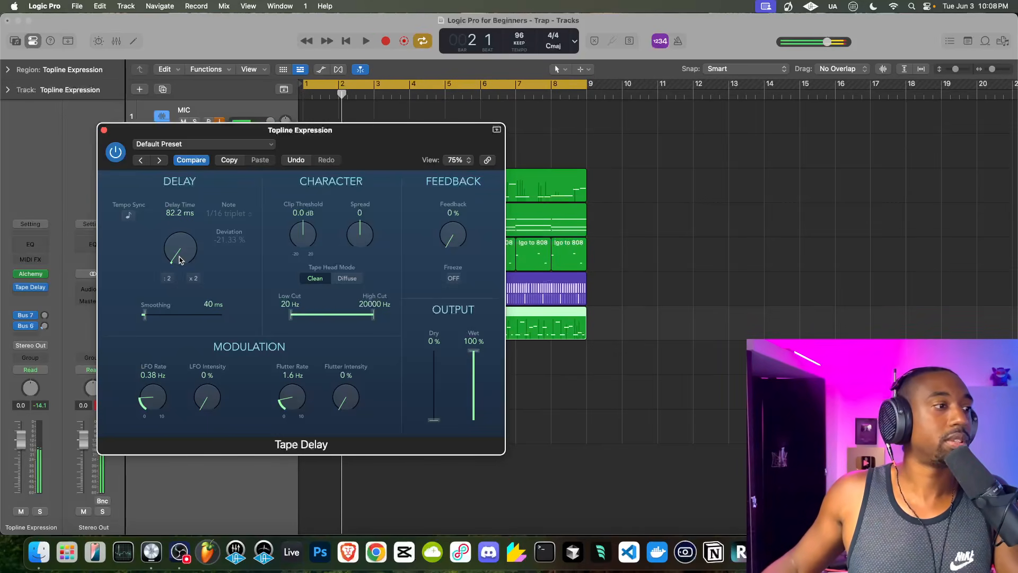
Step: Set the Tape Delay's Delay Time to 20 ms, close the plug-in window, and play back the beat
double_click(173, 215)
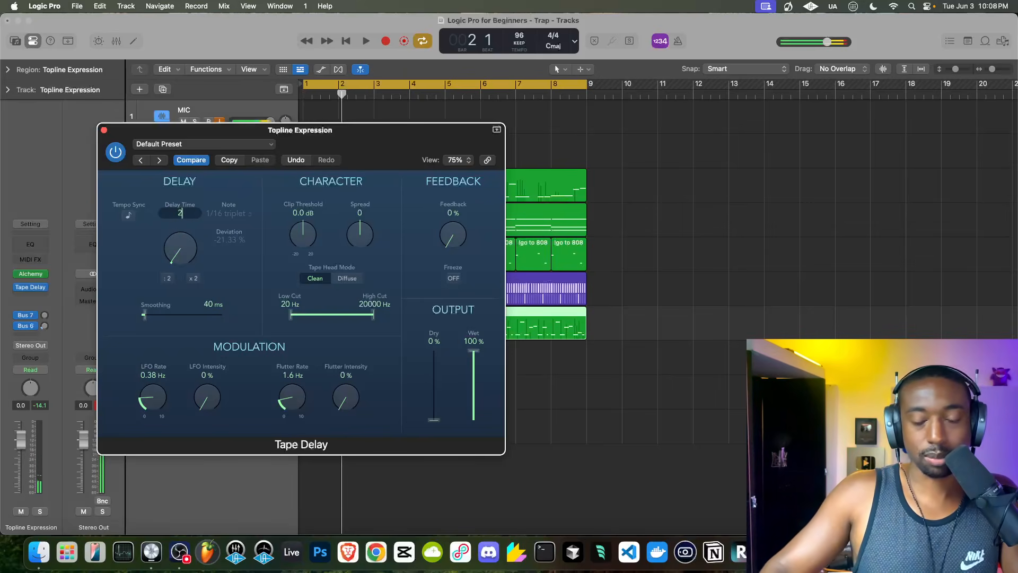
key("space")
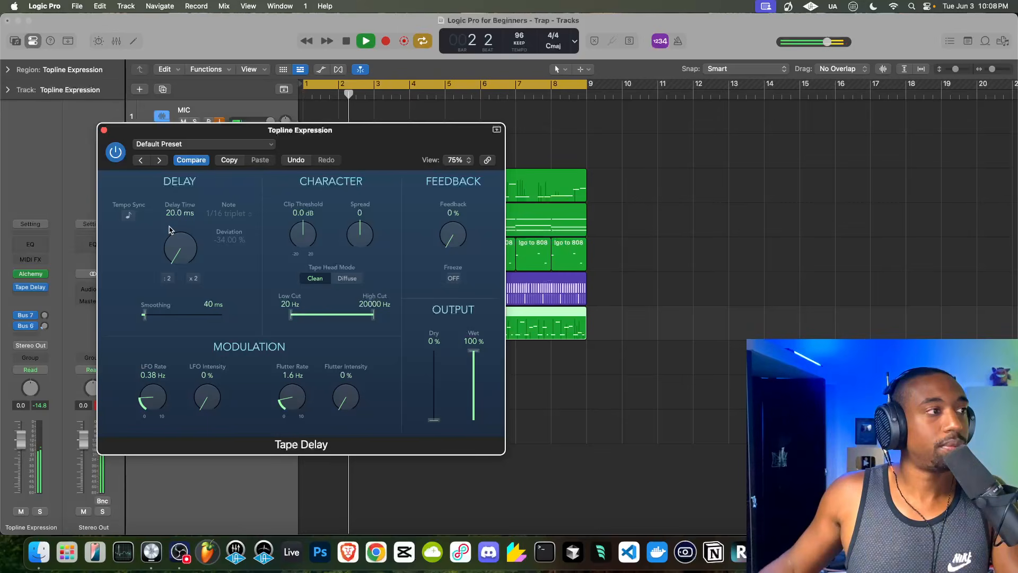
left_click(104, 131)
key("space")
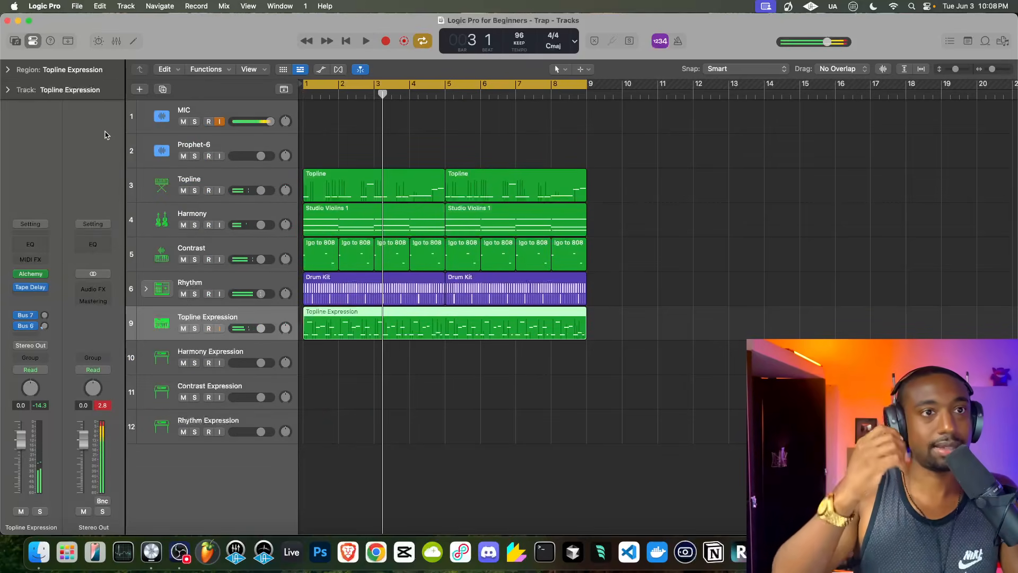
key("space")
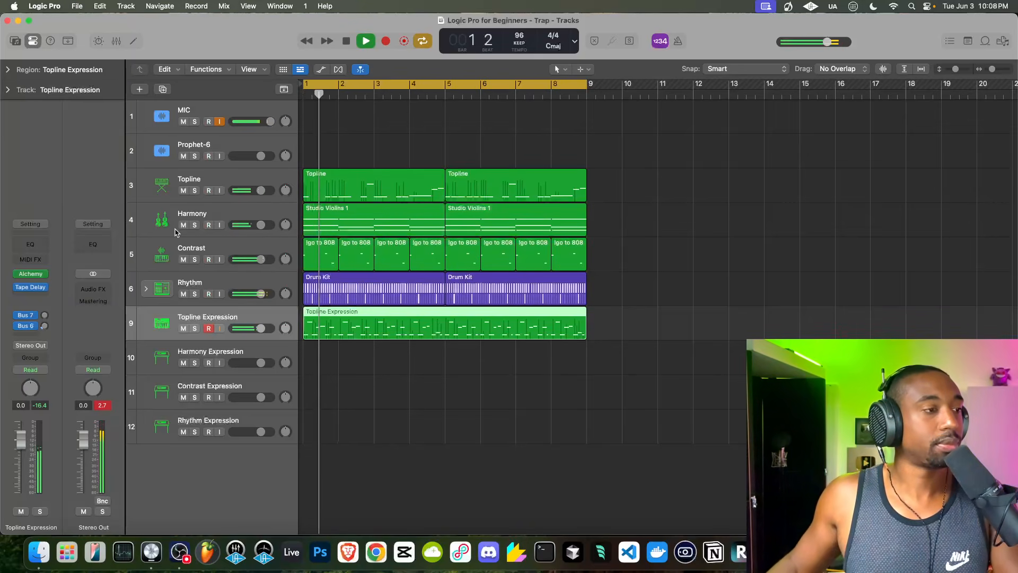
left_click(254, 183)
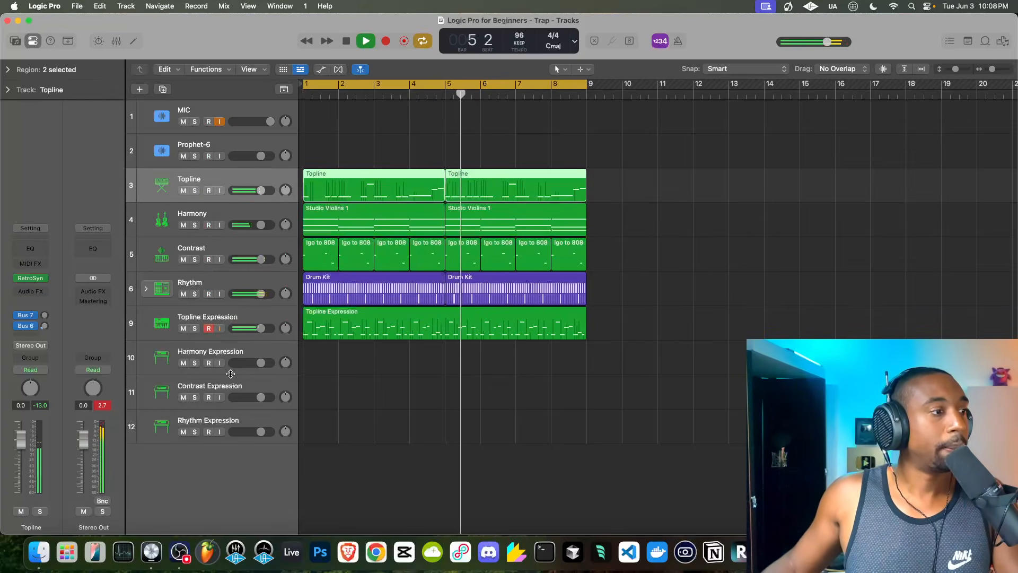
key("space")
Step: Repeat all regions on the Topline, Harmony, Contrast, Rhythm and Topline Expression tracks once, filling bars 9 to 16
left_click_drag(613, 348, 276, 142)
key("super+r")
left_click(479, 359)
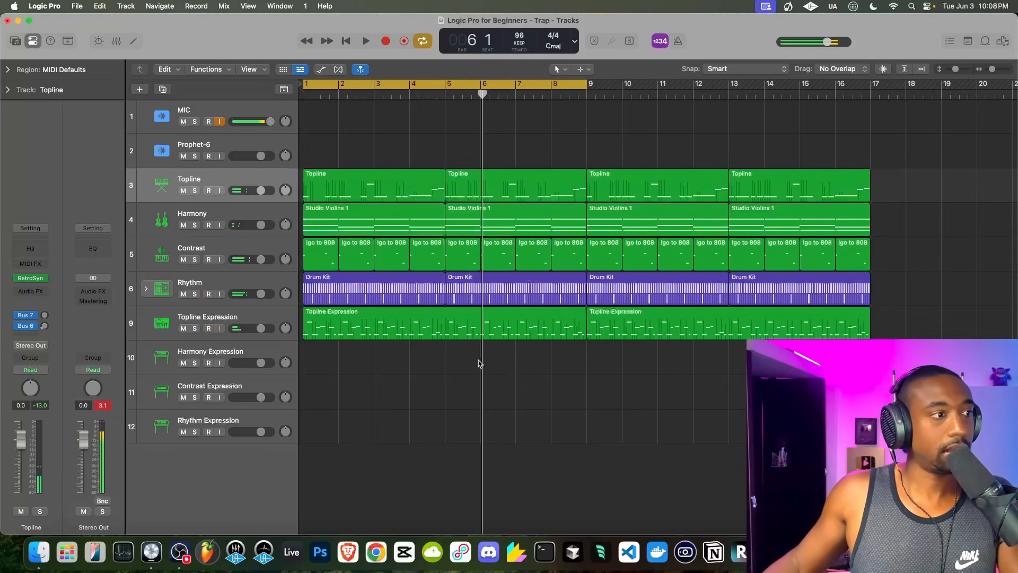
Step: Delete the first Topline Expression region at bars 1 to 8 and play the arrangement from the beginning
left_click(461, 326)
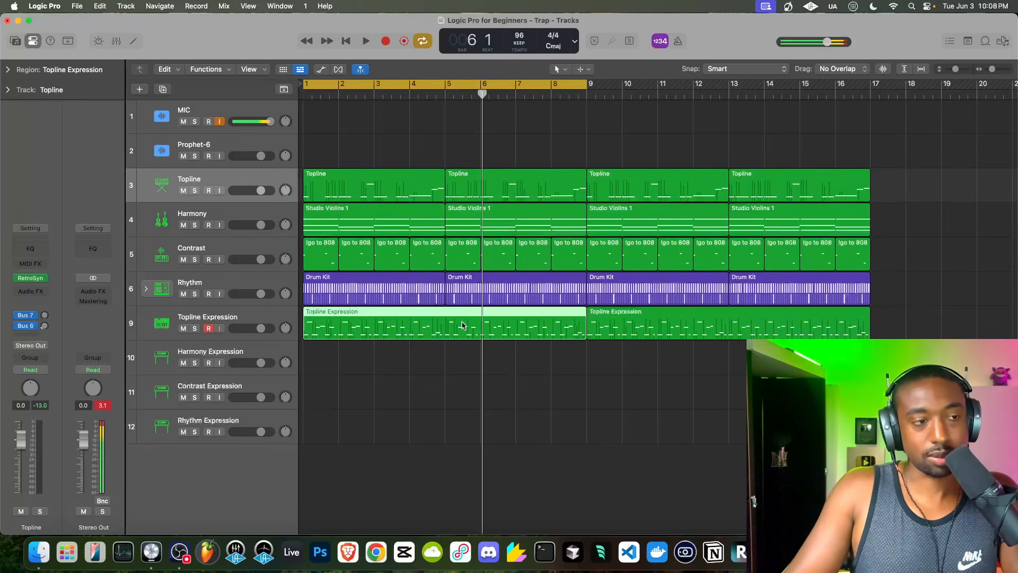
key("Delete")
key("Return")
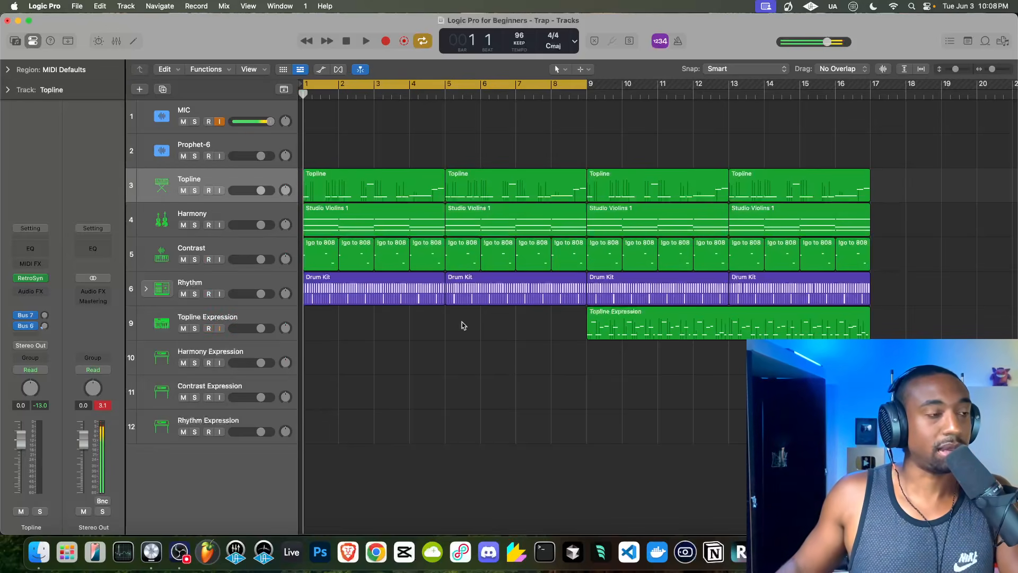
key("space")
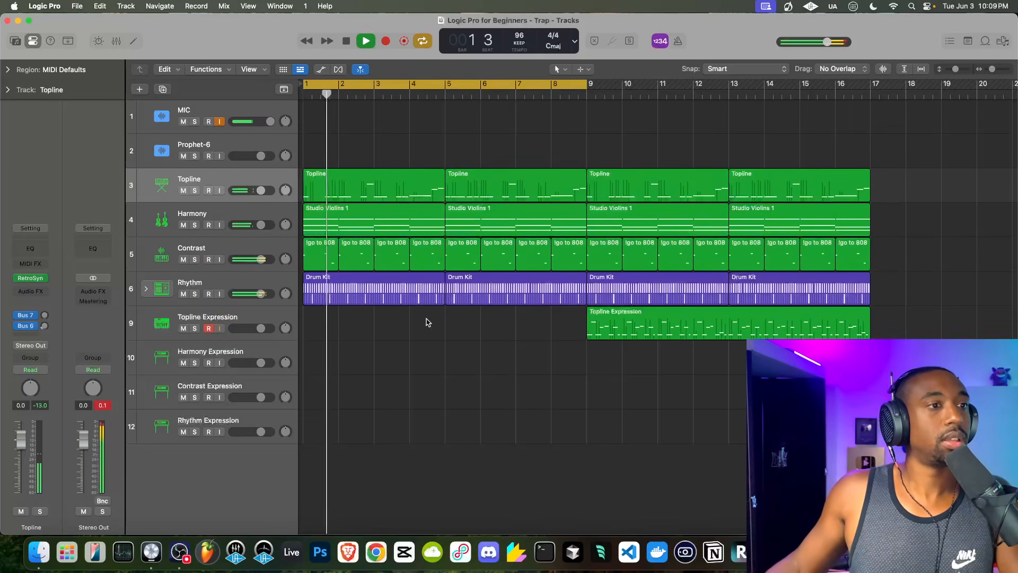
Step: Extend the cycle range to cover bars 1 to 16, then play the arrangement with the Harmony Expression track selected
left_click_drag(585, 84, 871, 84)
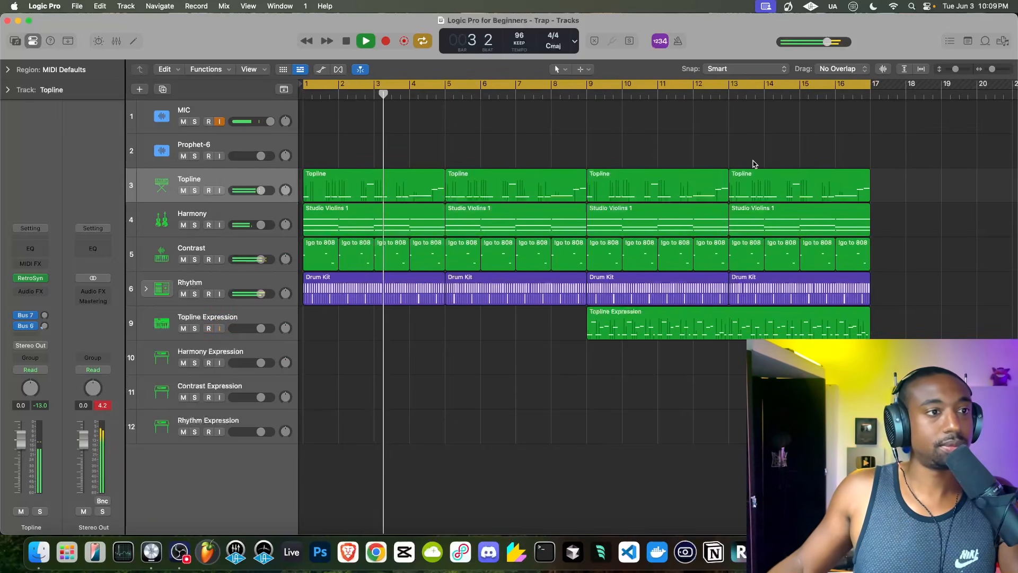
key("super+Left")
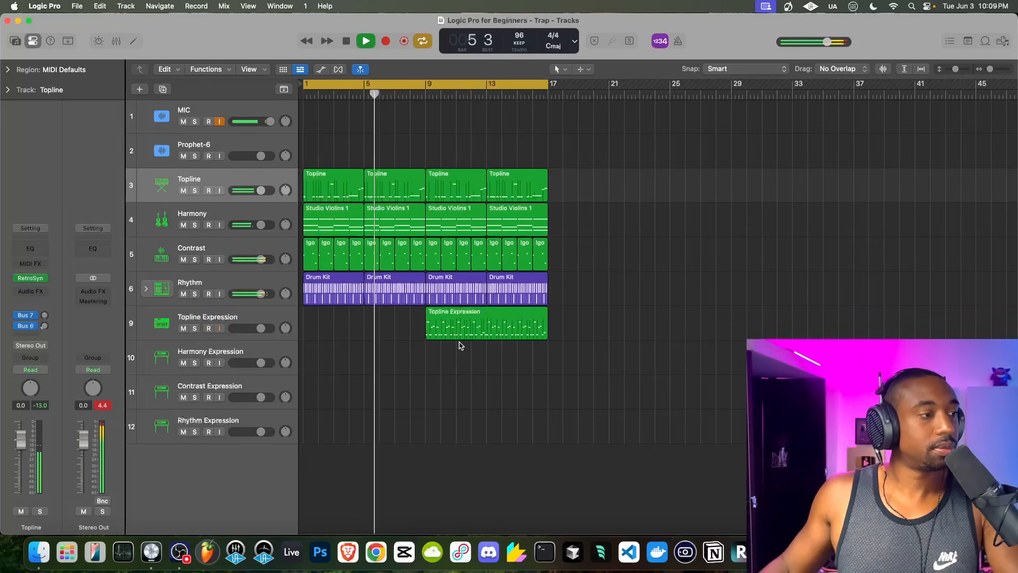
left_click(242, 354)
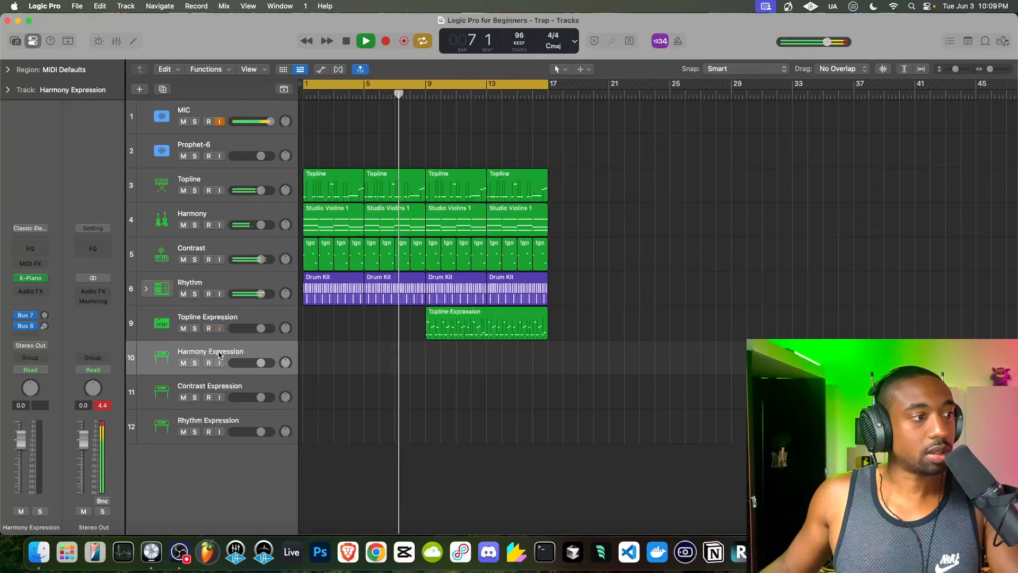
mouse_move(48, 280)
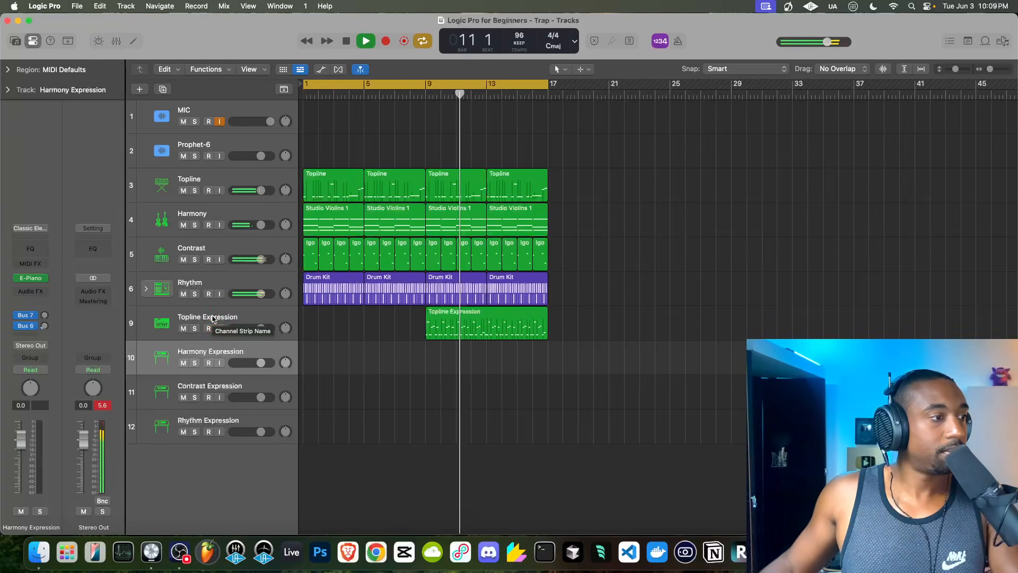
key("space")
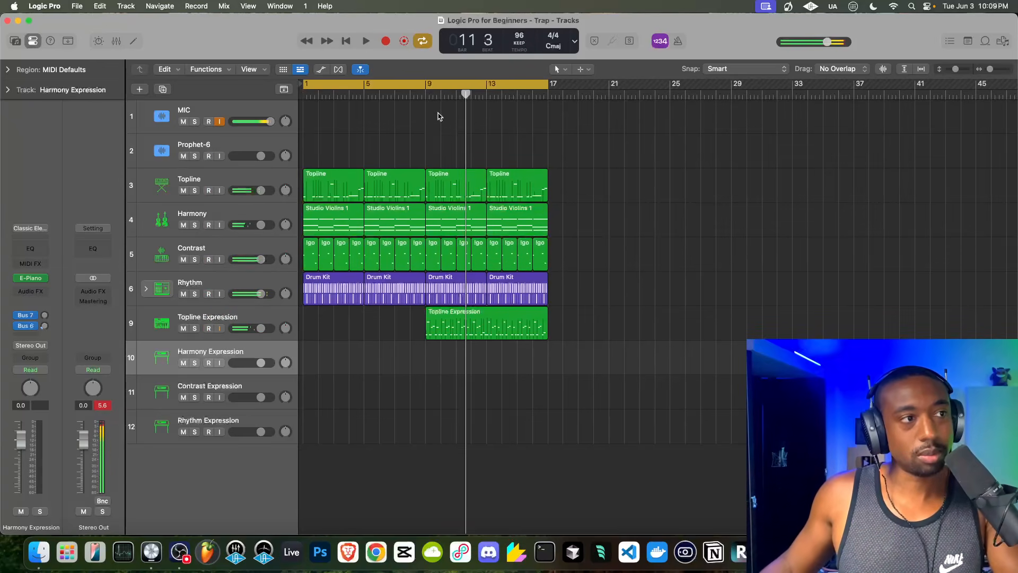
Step: Examine the Topline Expression track's Bus 6 and Bus 7 reverb returns, including the Space Designer settings on Bus 7
left_click(428, 96)
left_click(205, 317)
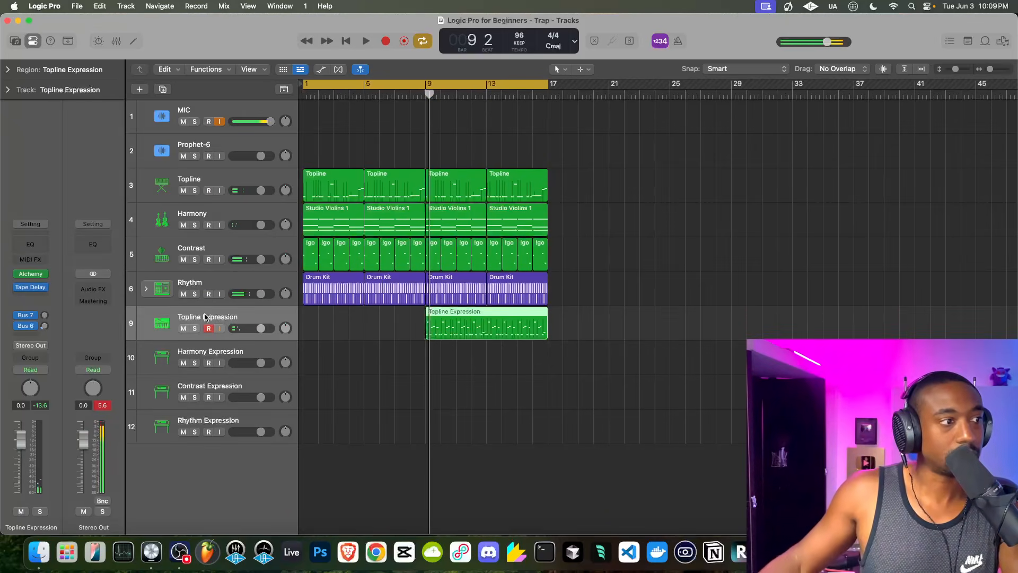
left_click(44, 326)
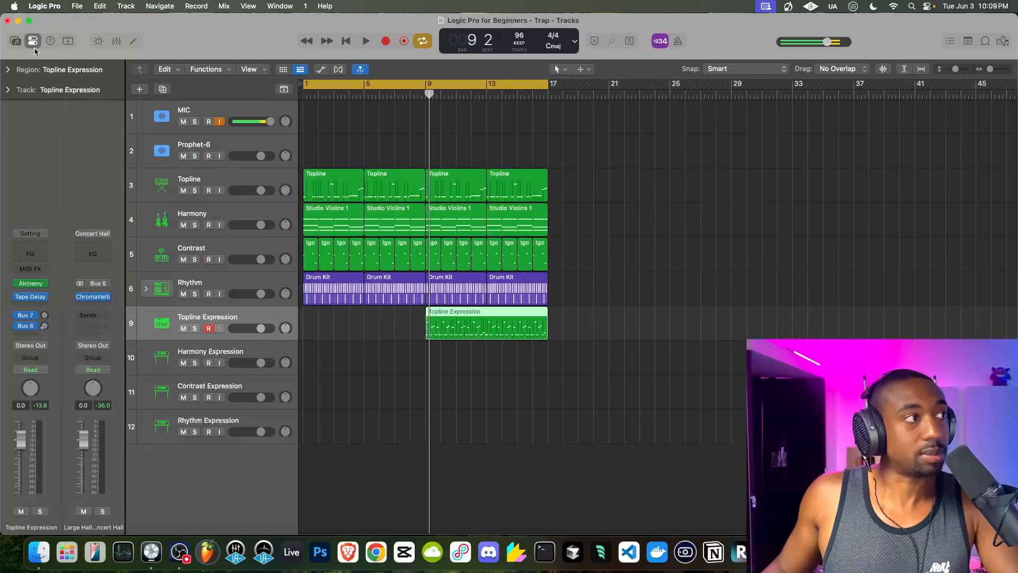
left_click(46, 317)
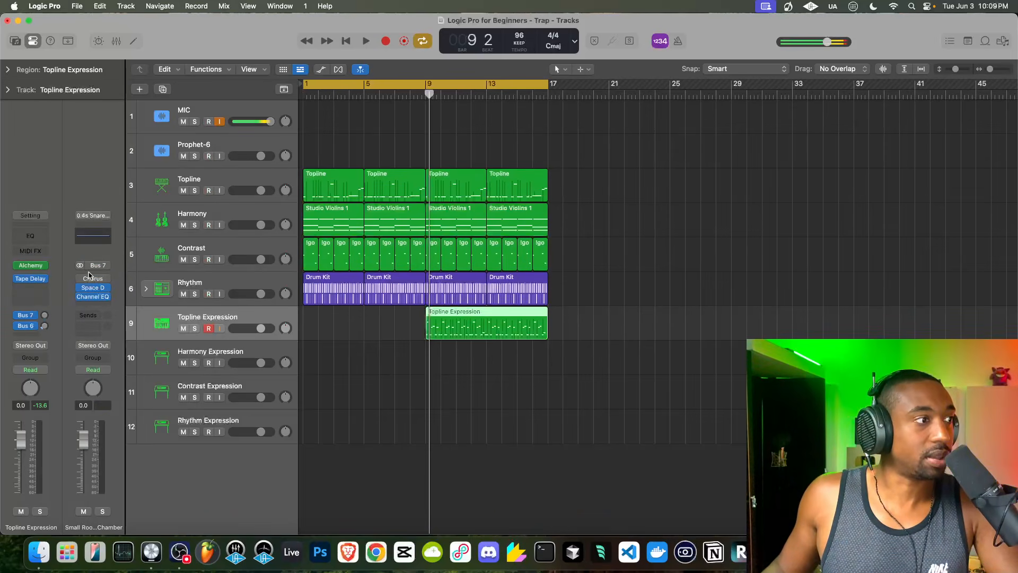
key("space")
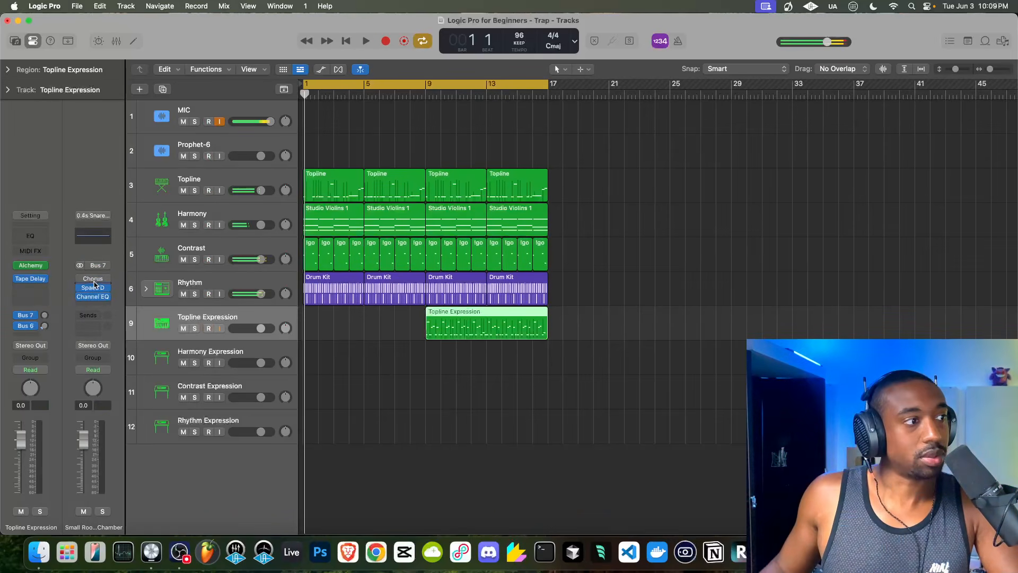
left_click(95, 289)
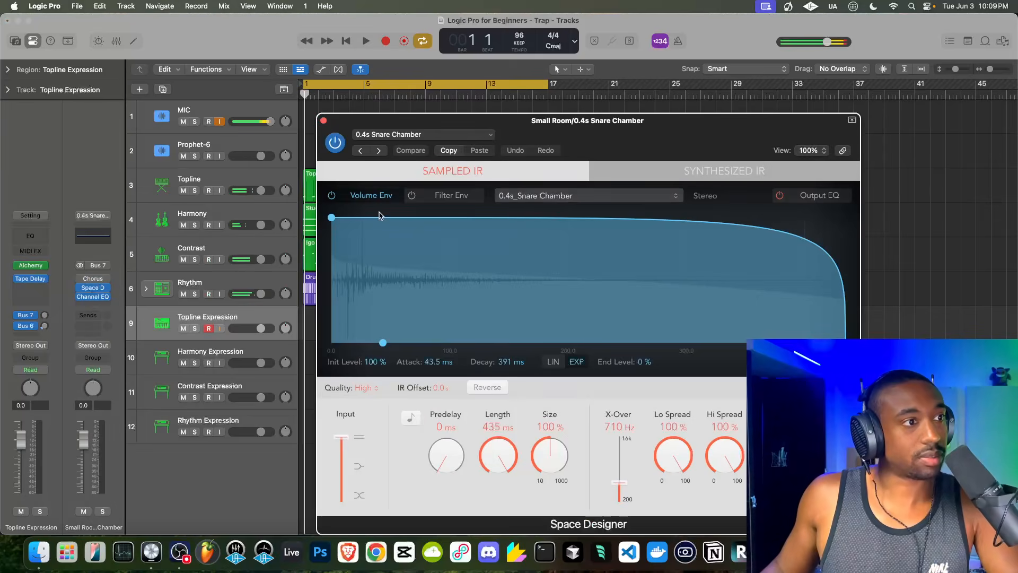
left_click(324, 121)
Step: Raise the Topline Expression track's Bus 6 send to about -5.4 dB and play the cycle from just before bar 9
left_click(45, 326)
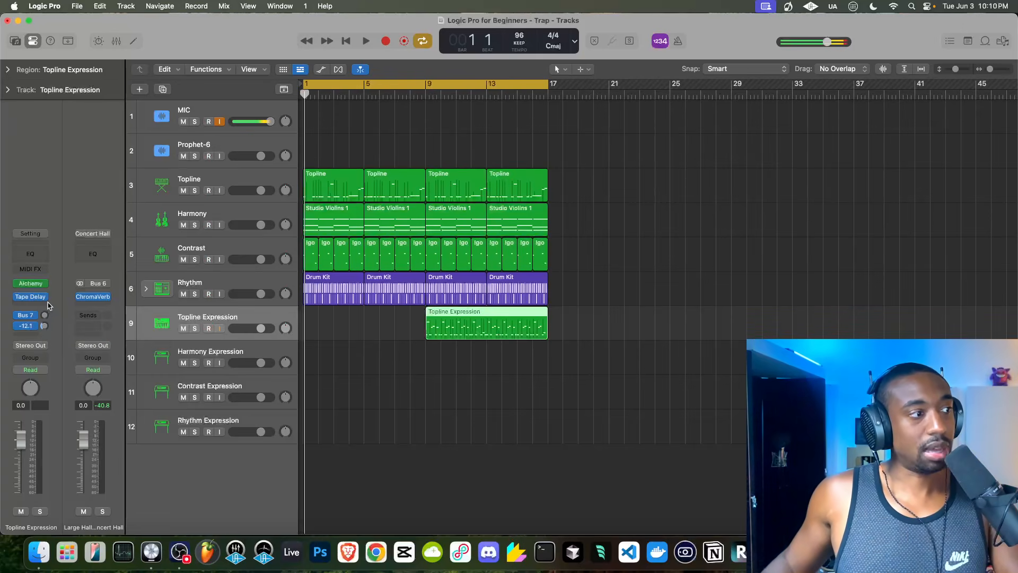
left_click_drag(48, 303, 49, 296)
key("space")
key("space")
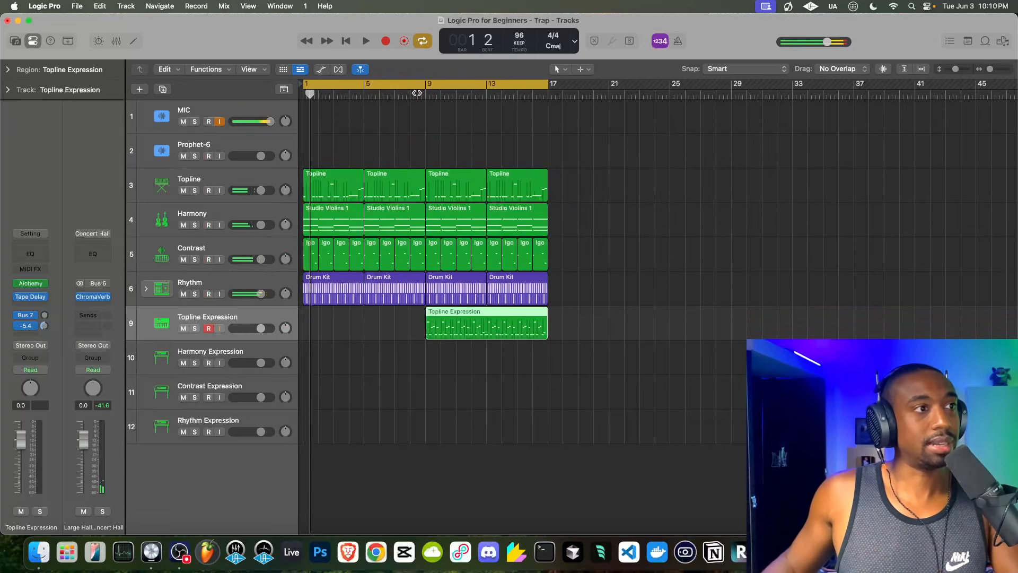
left_click(422, 93)
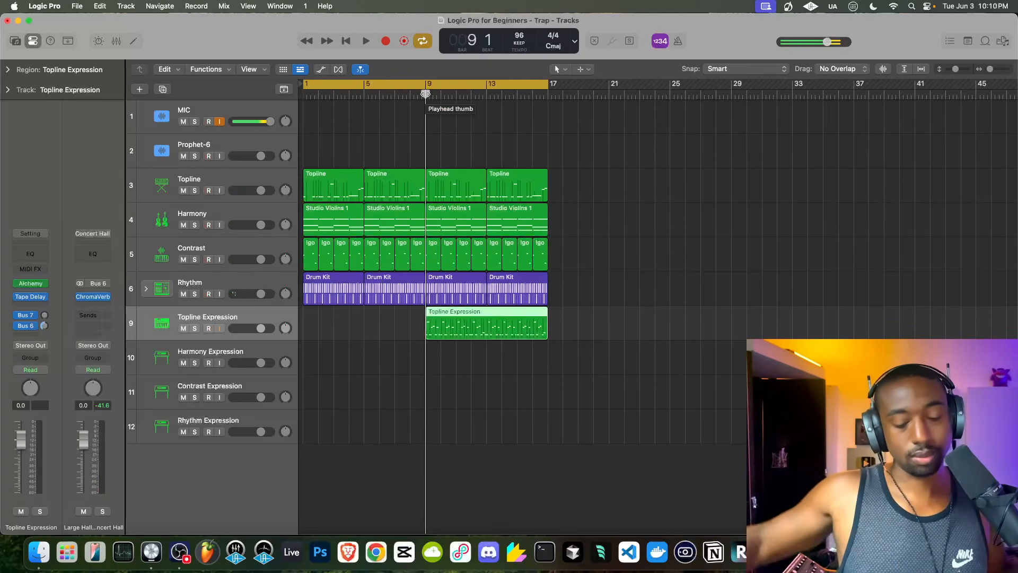
key("space")
key("c")
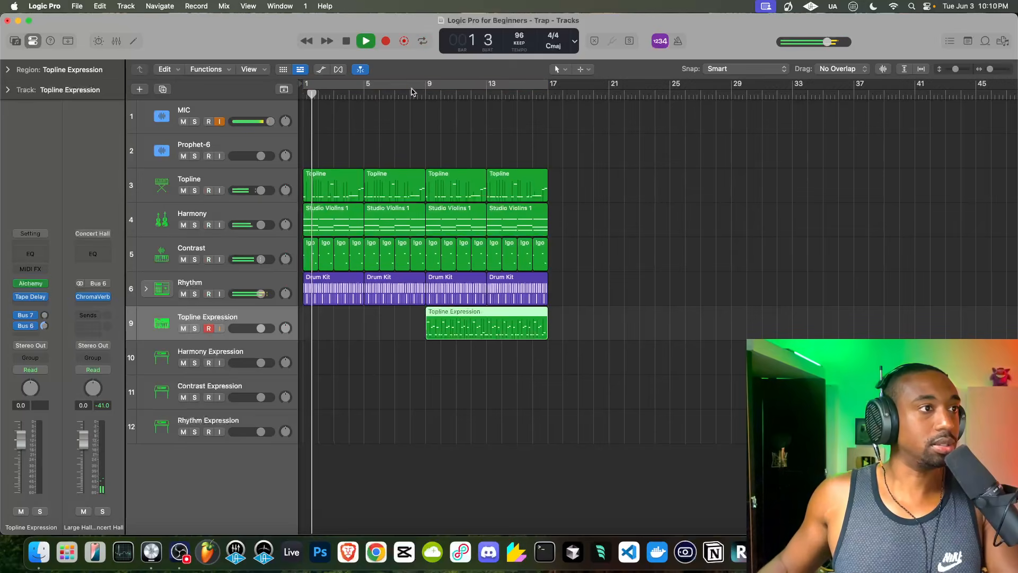
left_click(419, 89)
key("c")
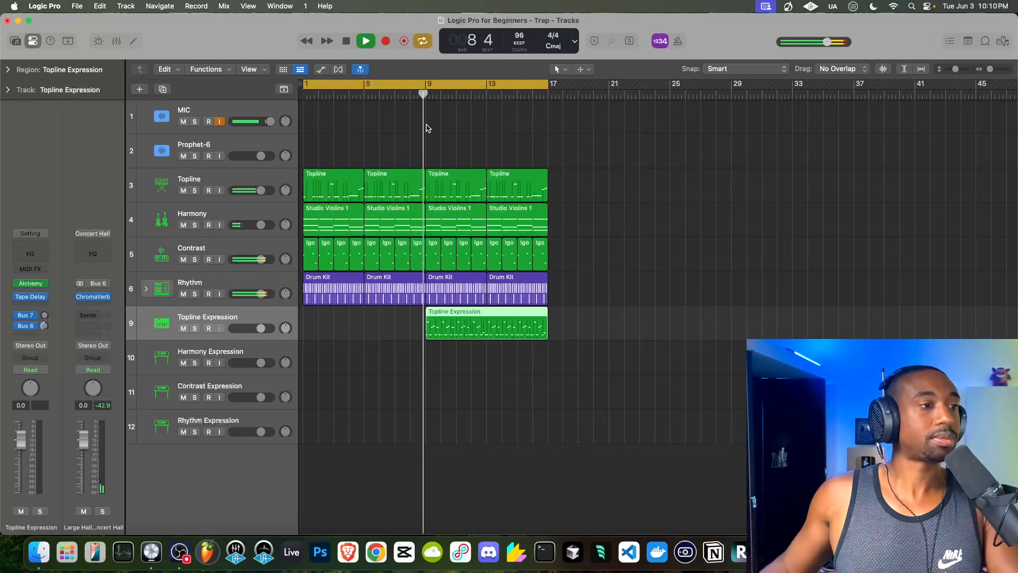
Step: Readjust the Bus 6 send, lower the Topline Expression volume to -4.2 dB, and check the balance in playback
mouse_move(45, 327)
left_mouse_down()
mouse_move(46, 316)
mouse_move(45, 332)
left_mouse_up()
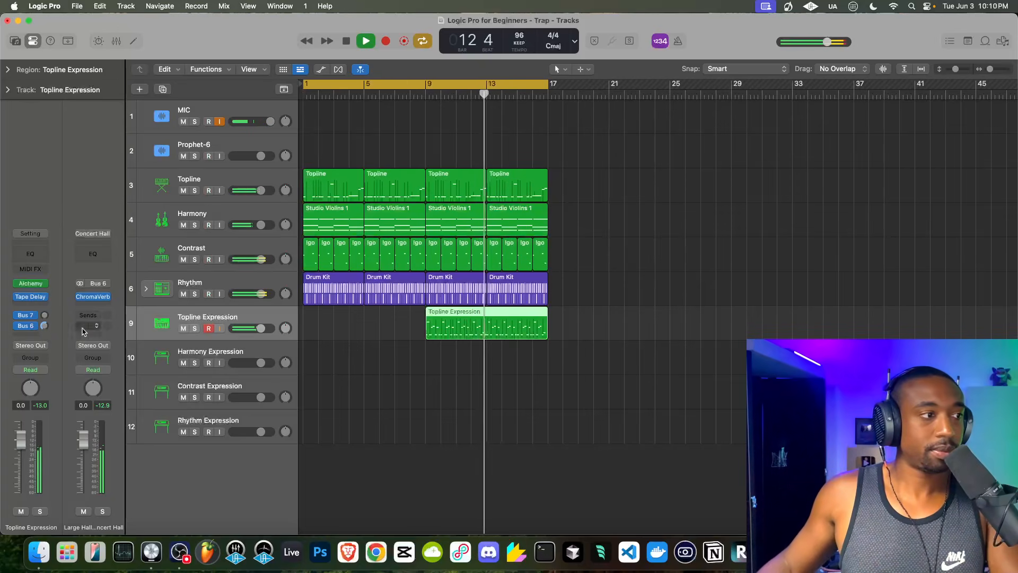
left_click_drag(262, 331, 254, 329)
key("space")
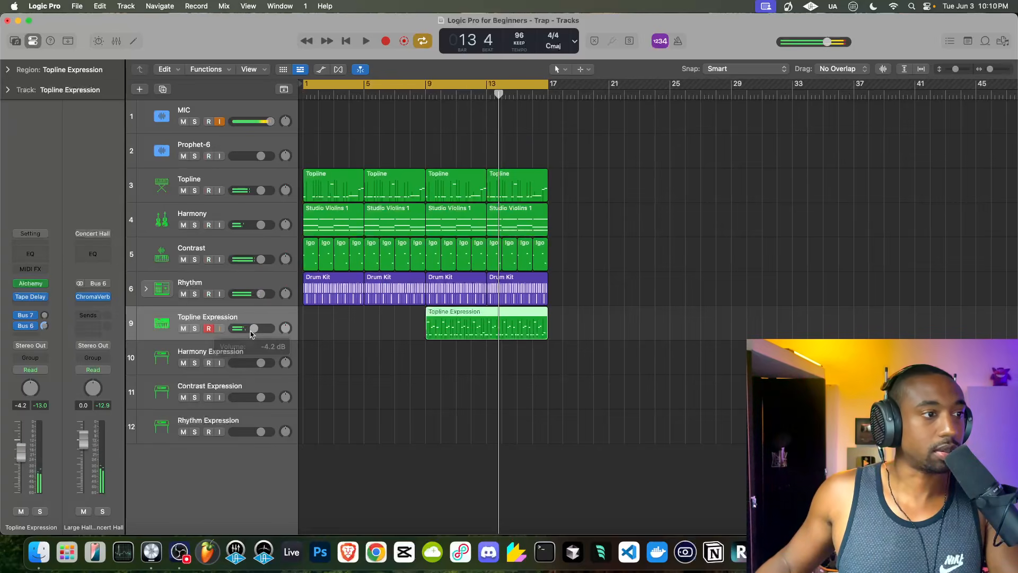
key("space")
left_click(403, 96)
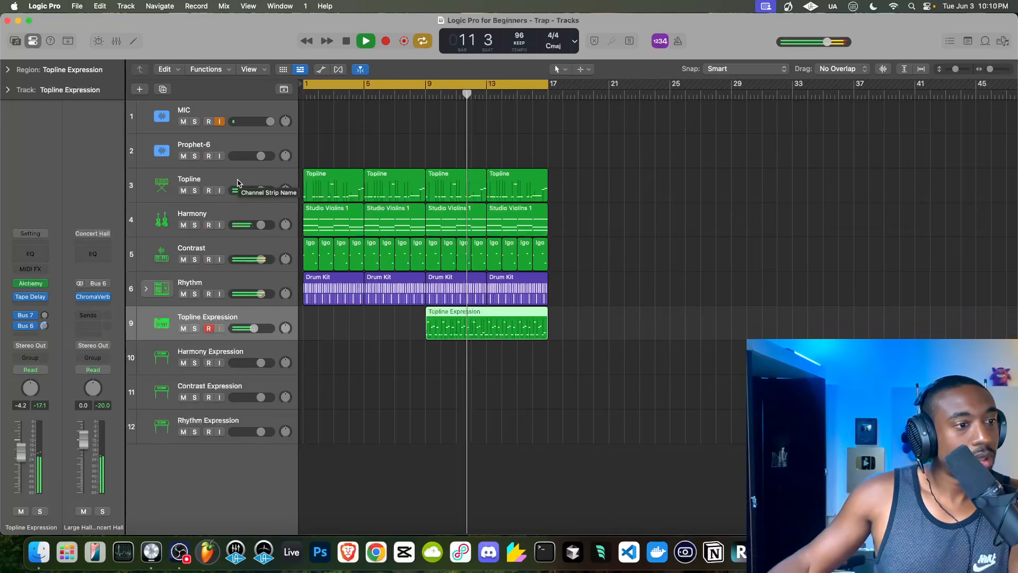
key("space")
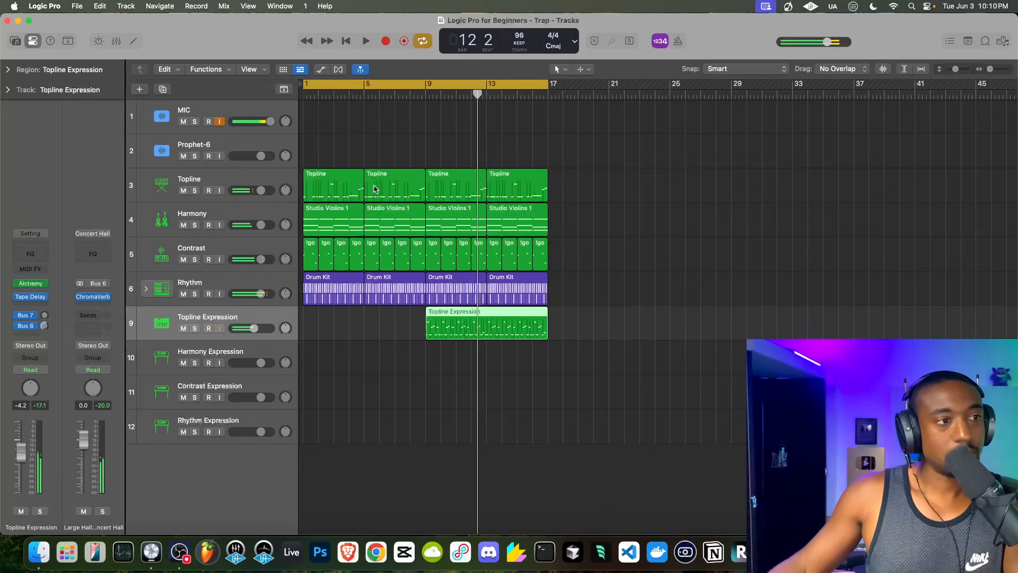
left_click(425, 93)
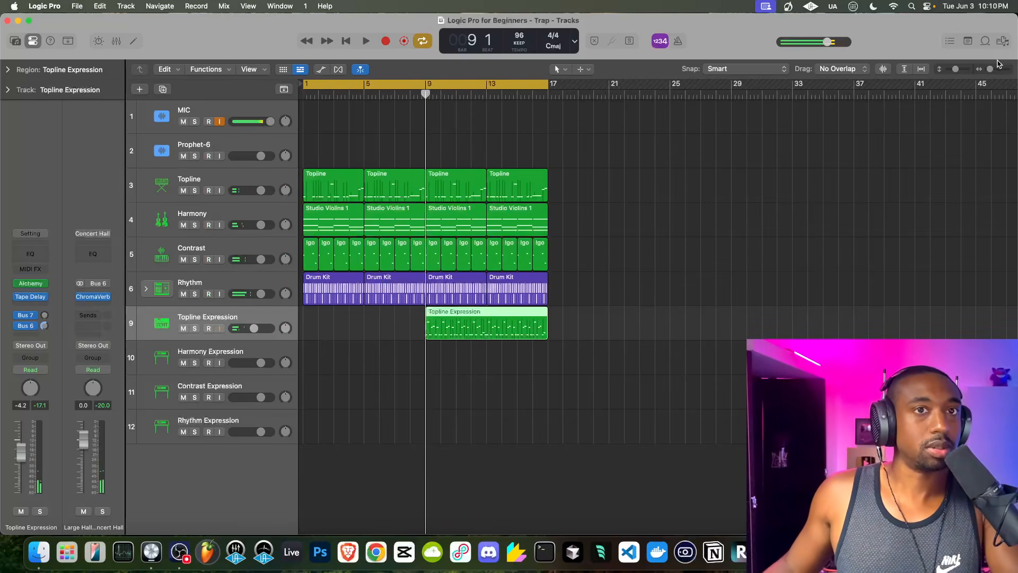
key("space")
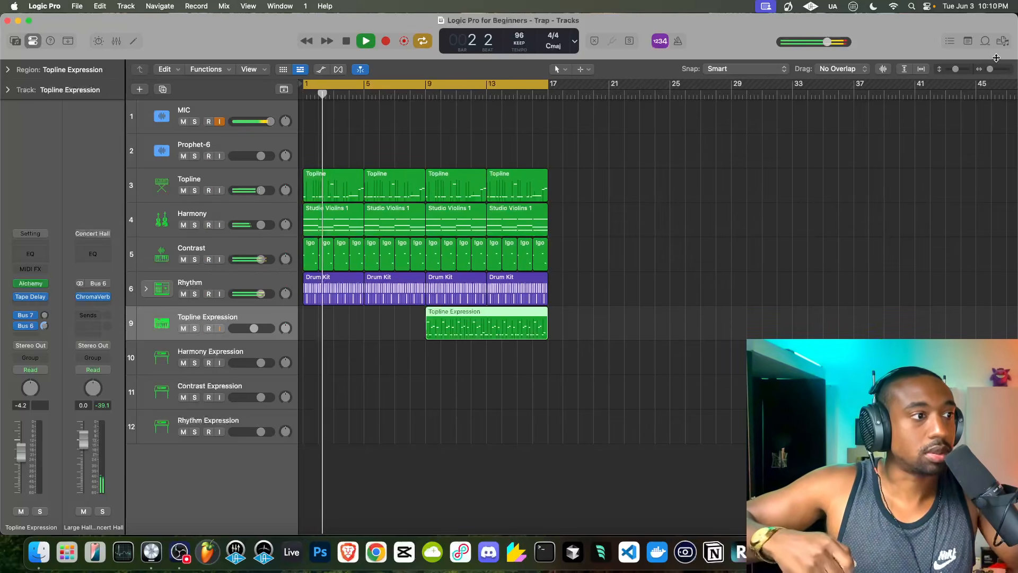
key("space")
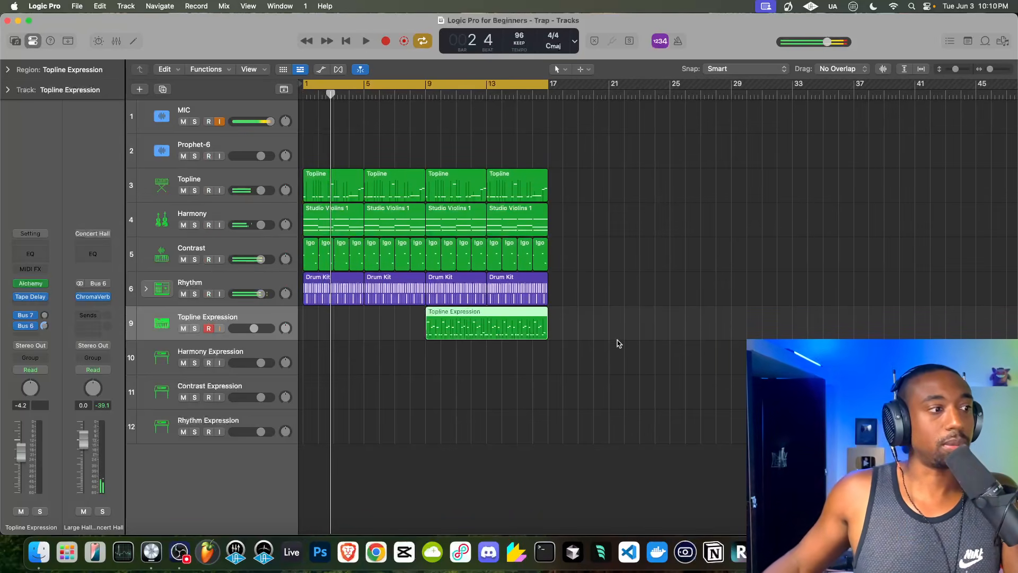
Step: Create a Drum Machine Designer track from the !Savage Mode [Snare] sample below Rhythm Expression, with the playhead at bar 9
left_click(432, 433)
left_click(425, 95)
left_click(1005, 42)
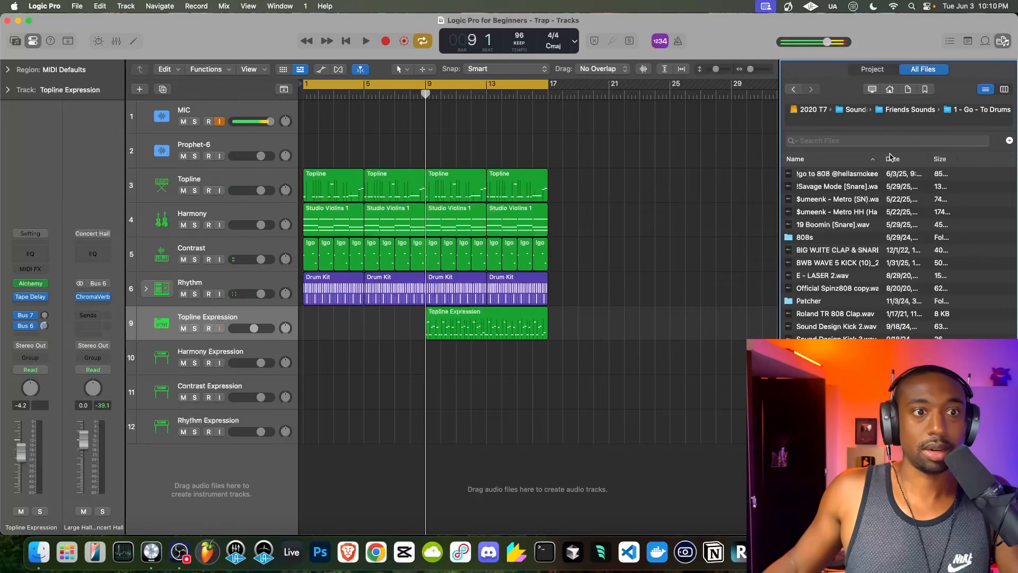
left_click(850, 188)
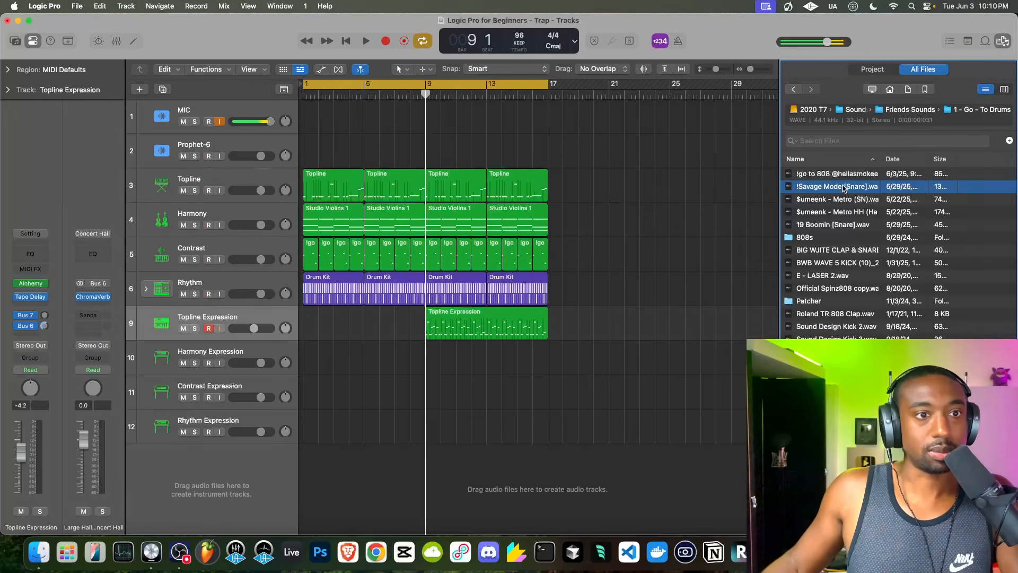
left_click_drag(845, 189, 238, 501)
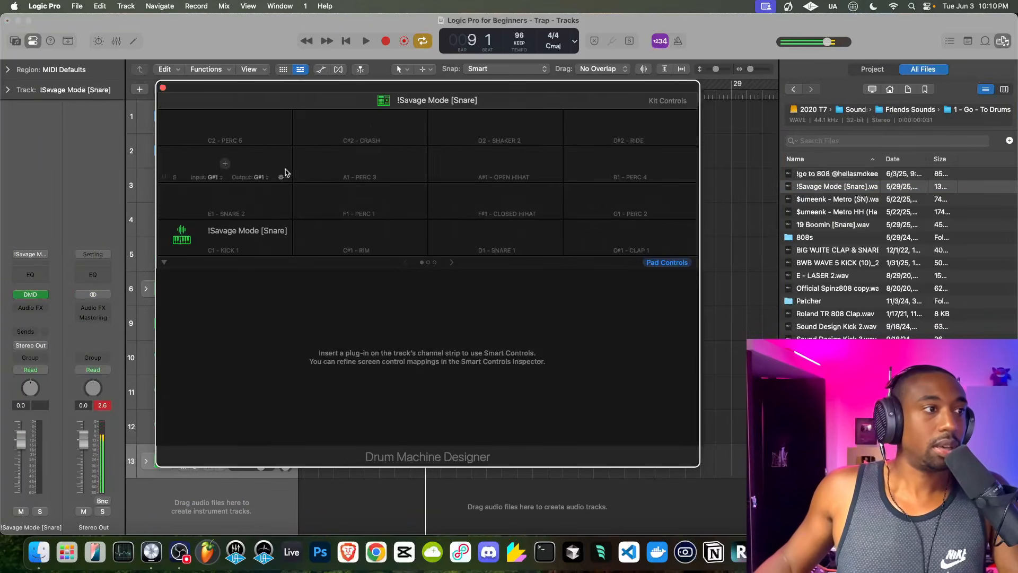
Step: Rename the drum machine's snare sample pad on C1 as Rim
double_click(240, 231)
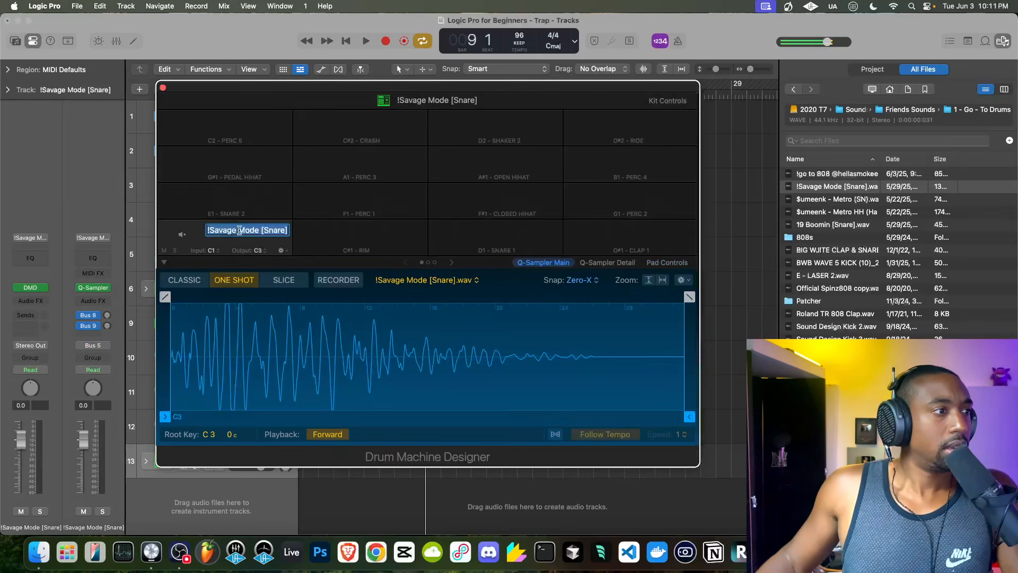
type("Rim")
key("Return")
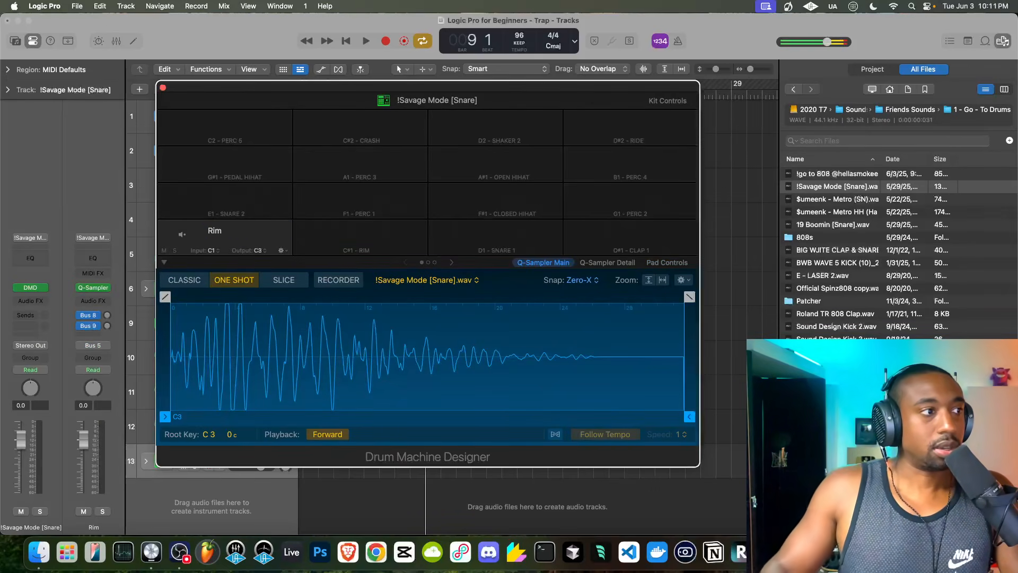
Step: Load E - LASER 2.wav onto the C#1 pad, set both of its name lines to Laser, and close Drum Machine Designer
left_click_drag(826, 274, 355, 232)
double_click(350, 240)
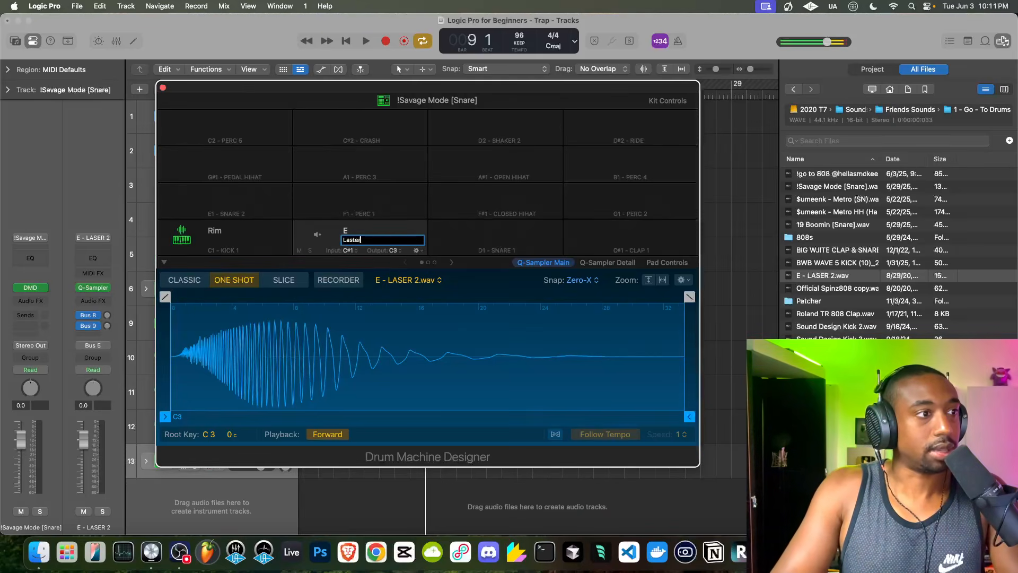
key("Return")
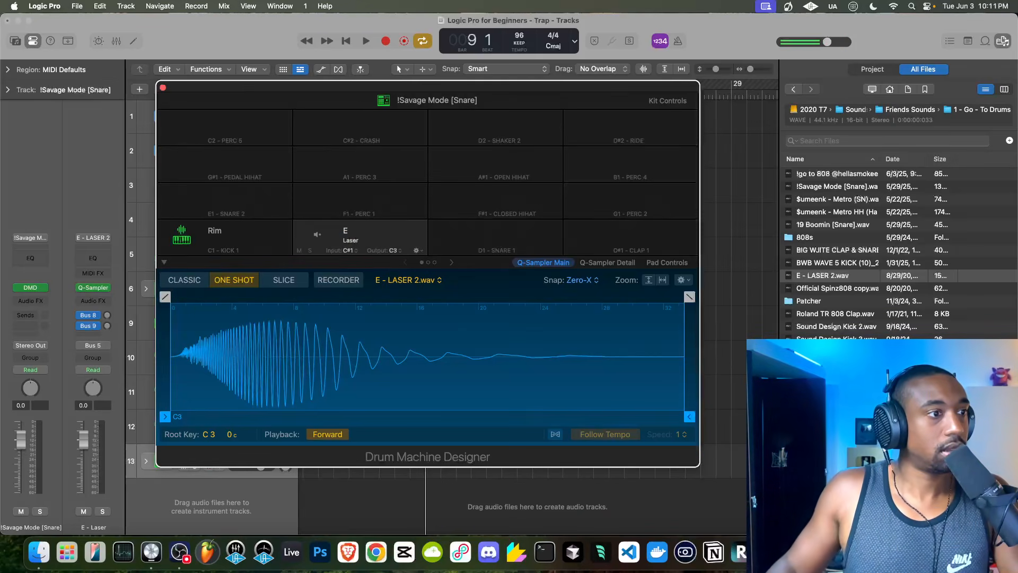
double_click(348, 231)
type("Las")
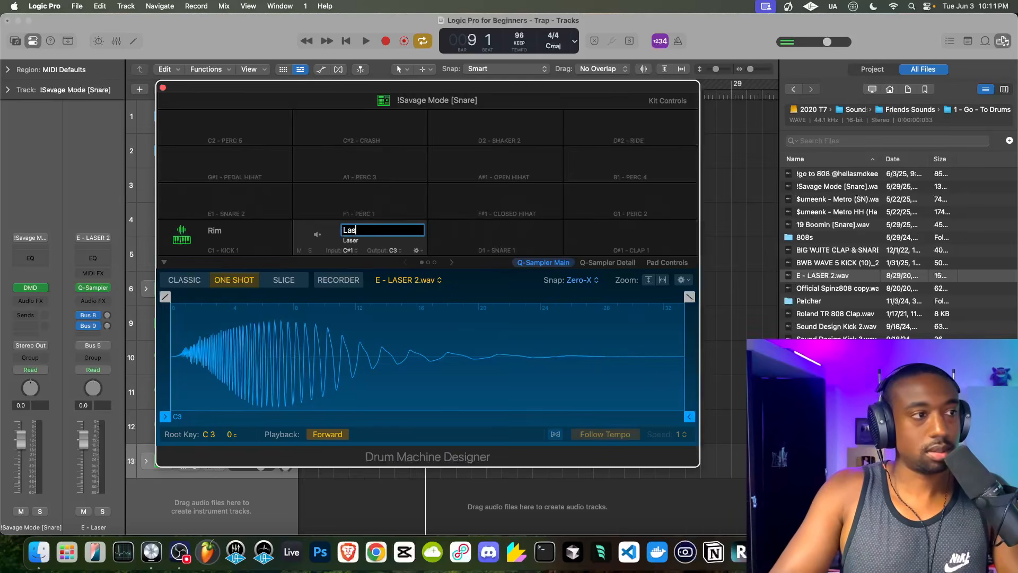
type("er")
key("Return")
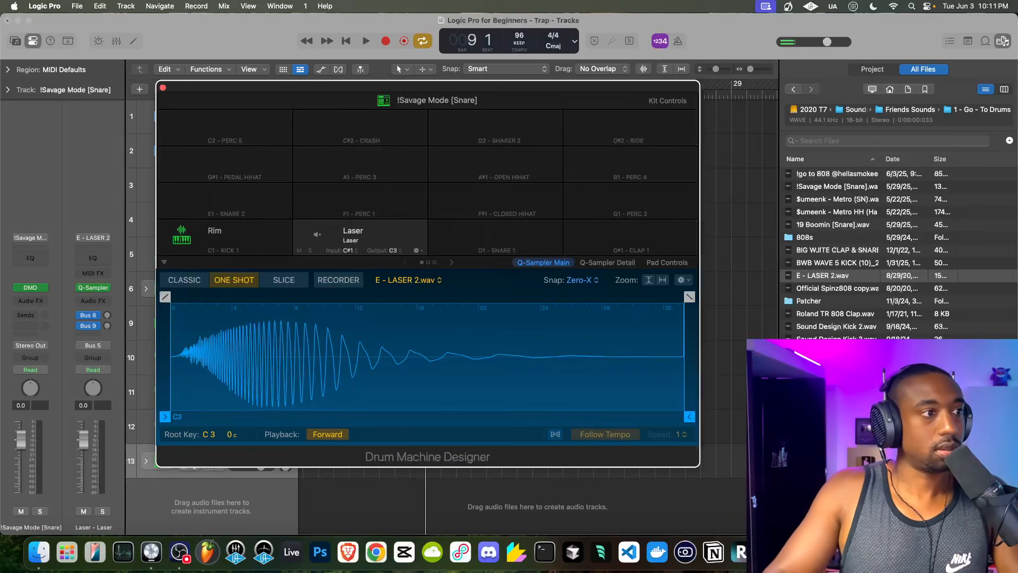
left_click(163, 89)
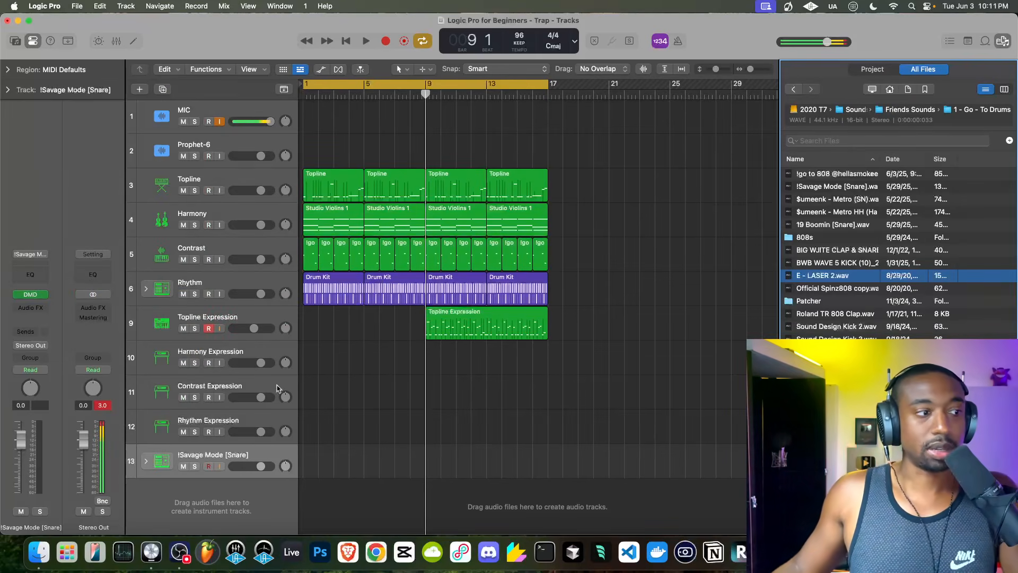
Step: Rename the new !Savage Mode [Snare] track as Rhythm Expression
double_click(219, 457)
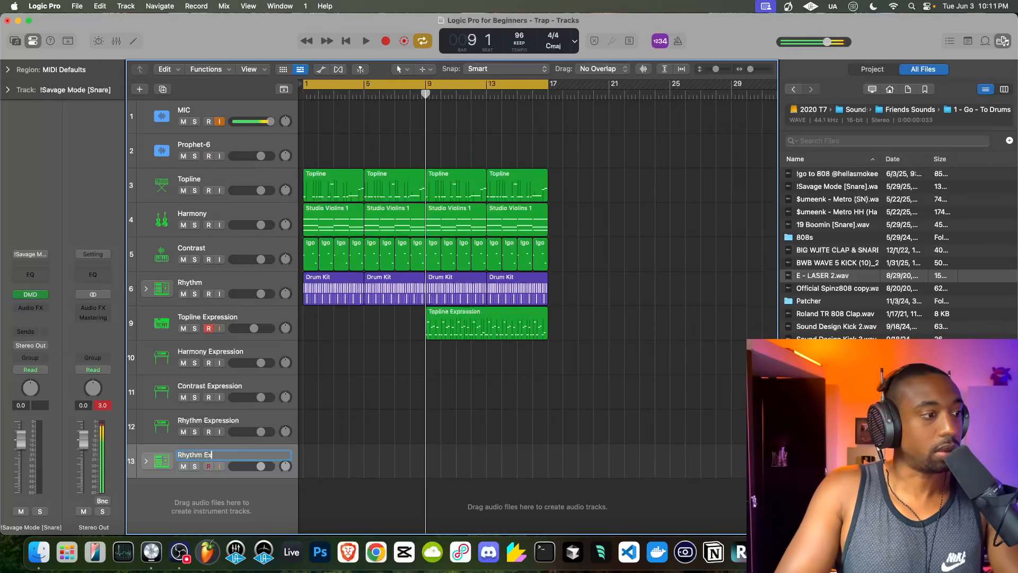
type("Rhythm Expression")
key("Return")
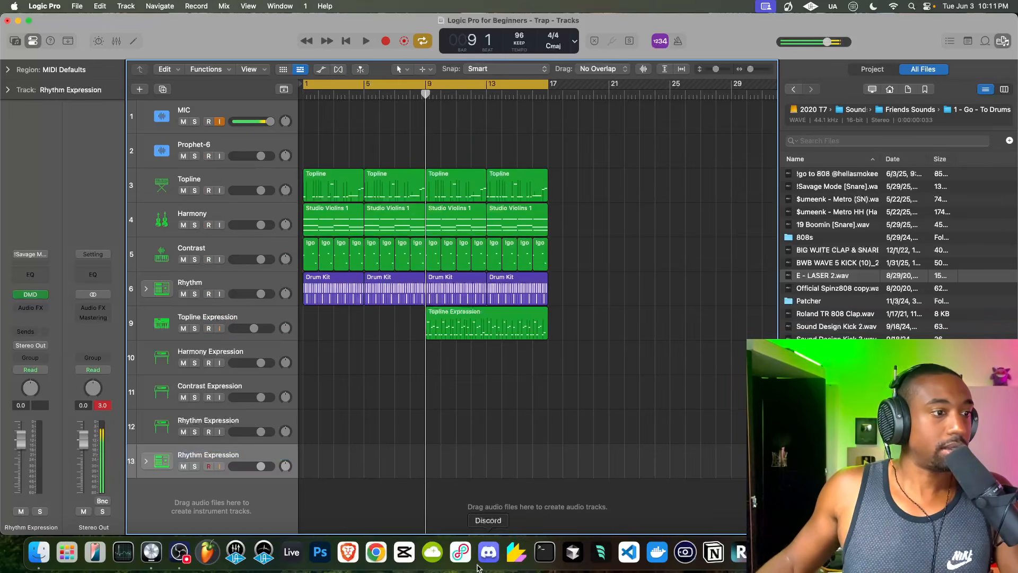
Step: Open the Step Sequencer and create a pattern region at bar 9 on the Rhythm Expression drum machine track
right_click(434, 463)
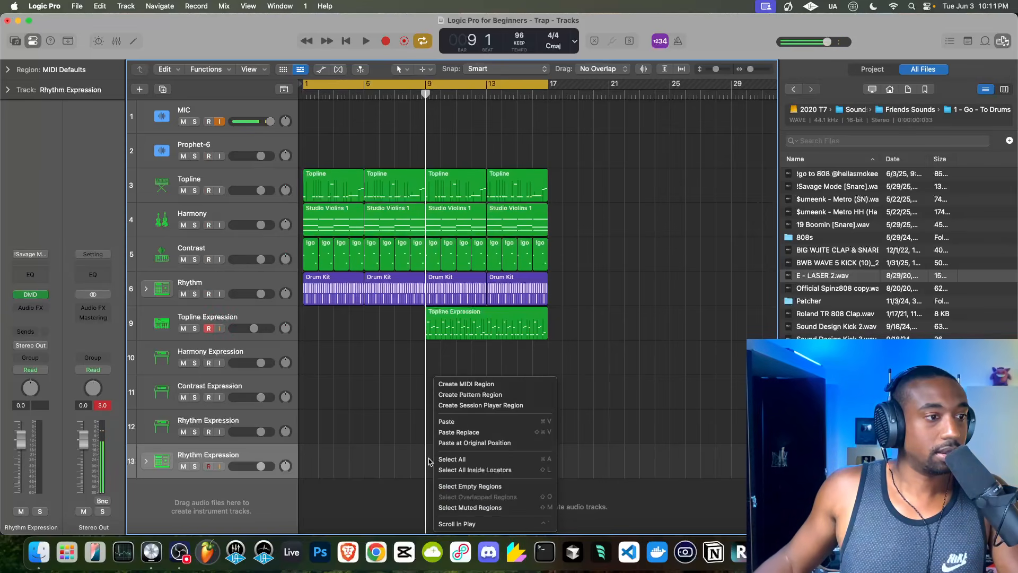
left_click(429, 462)
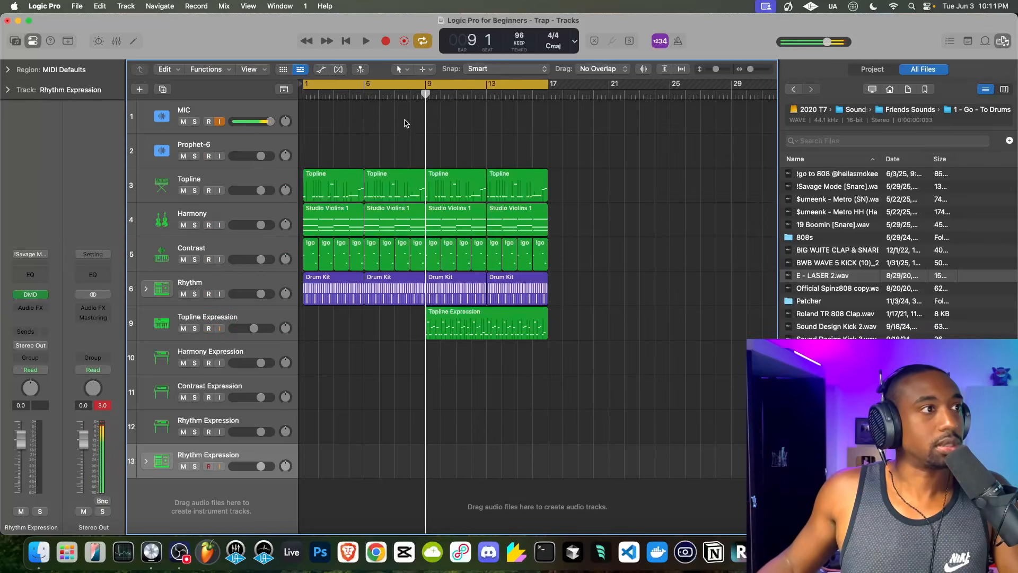
left_click(134, 41)
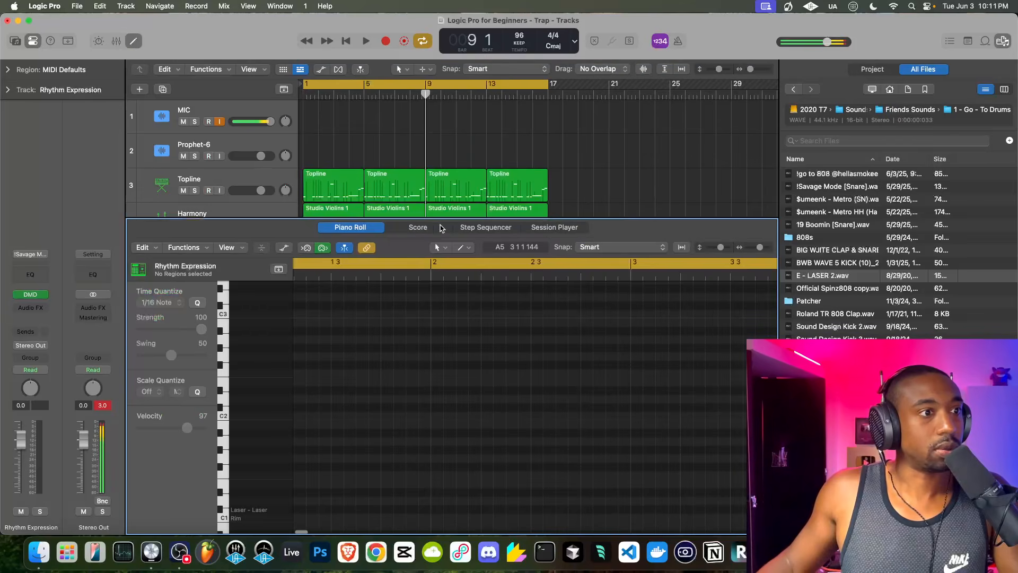
left_click(475, 228)
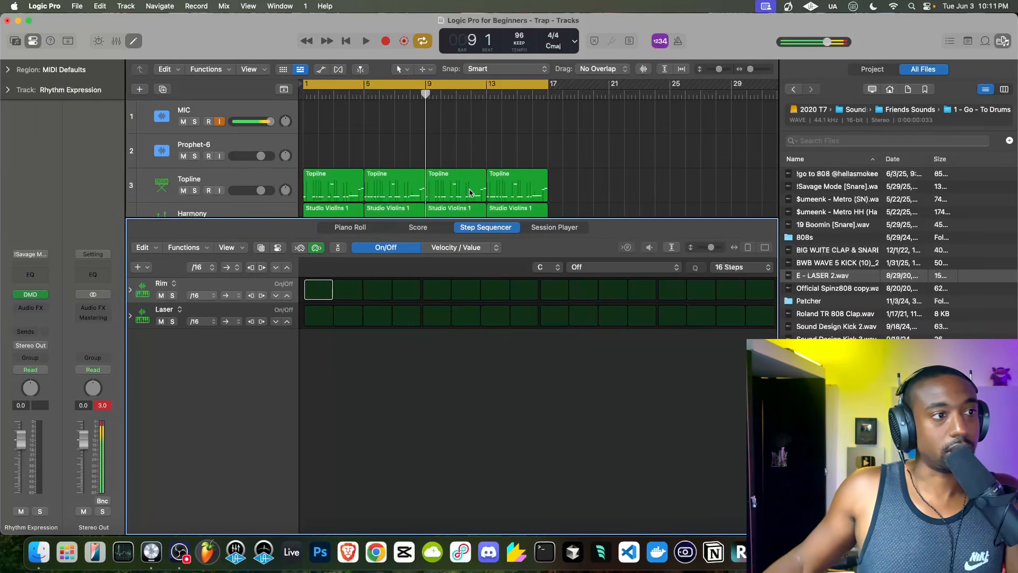
scroll(469, 192, "down", 10)
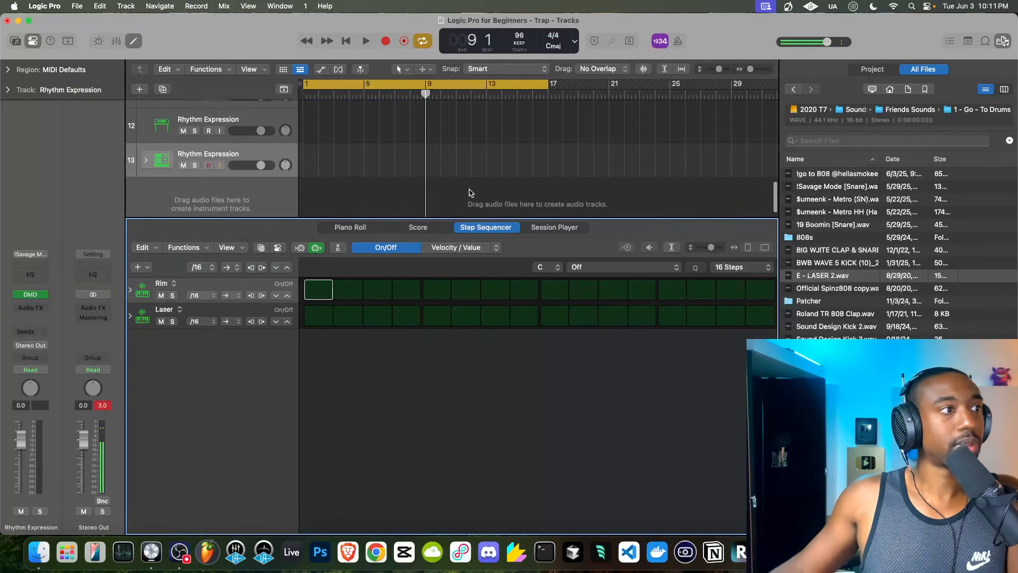
right_click(437, 181)
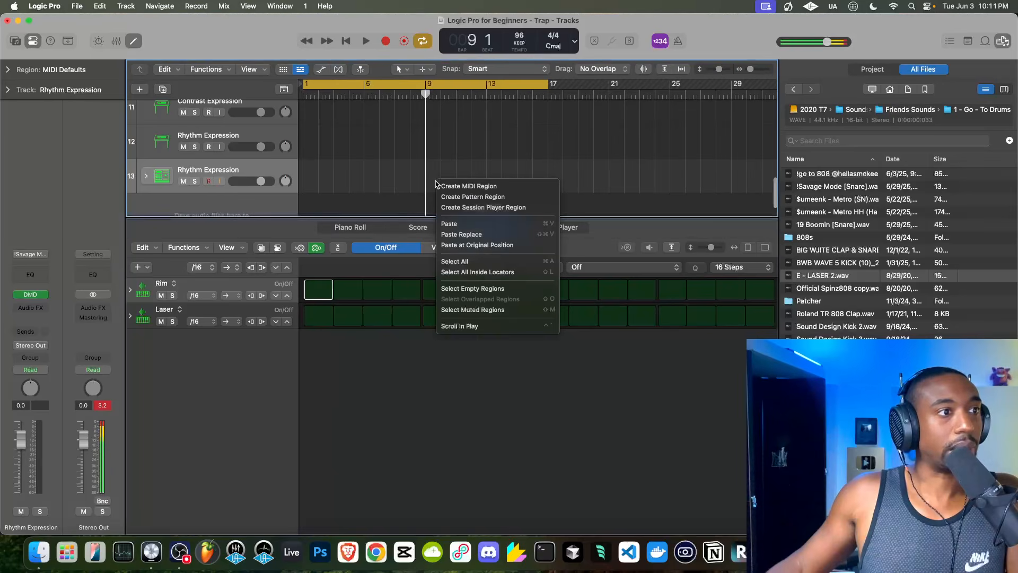
left_click(457, 198)
Step: Shorten the cycle range to bars 9 to 17 and play the loop briefly from bar 9
key("space")
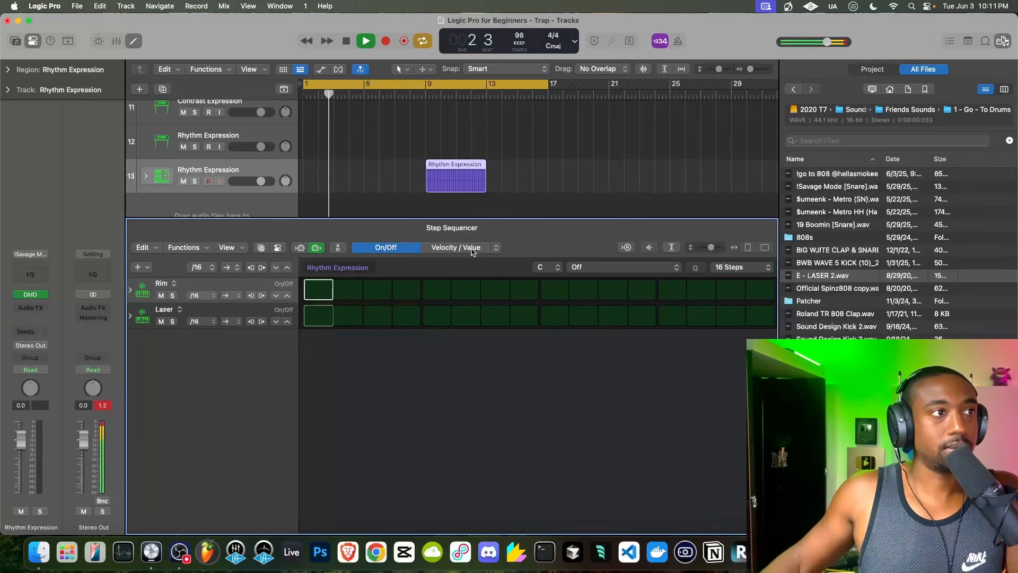
left_click_drag(305, 85, 427, 85)
key("space")
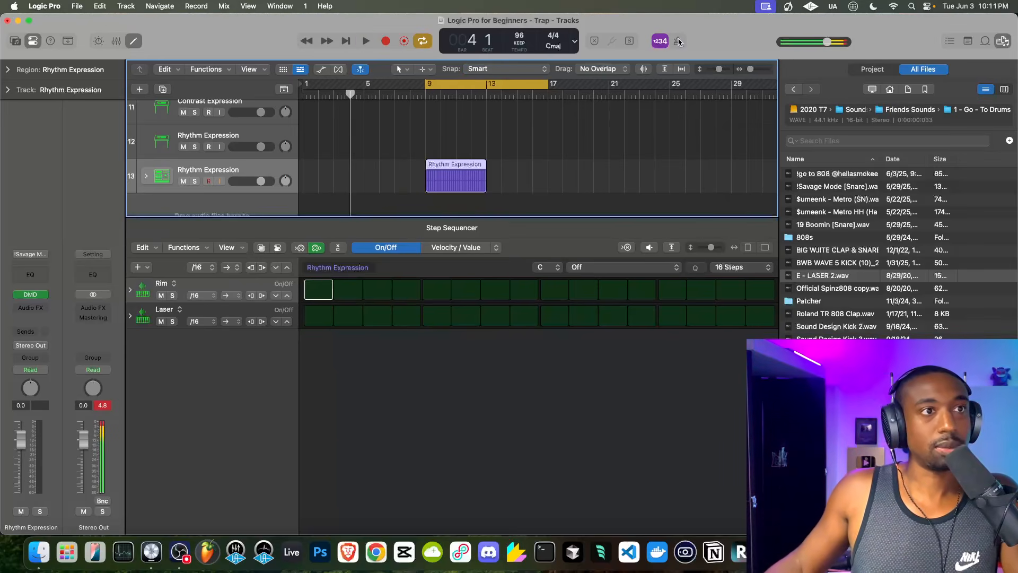
left_click(423, 94)
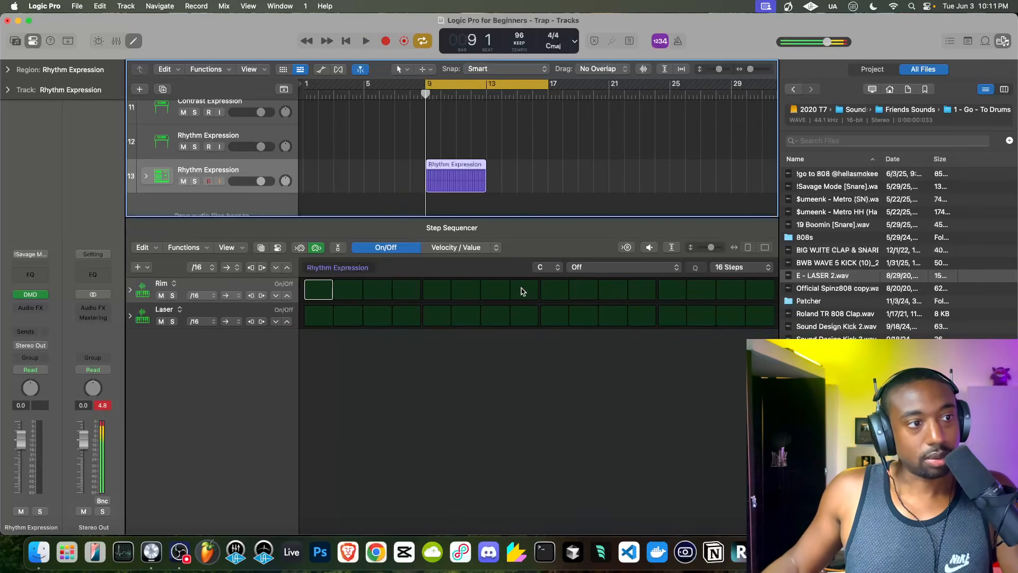
key("space")
key("space")
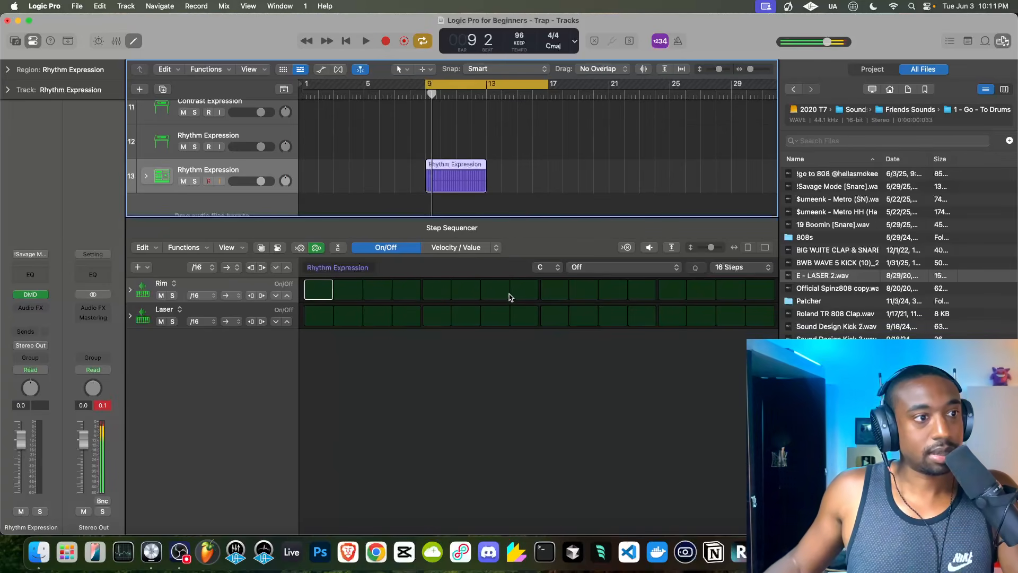
Step: Program Rim hits on steps 8 and 10 of the Rhythm Expression pattern, checking their placement against playback
key("space")
left_click(523, 290)
key("space")
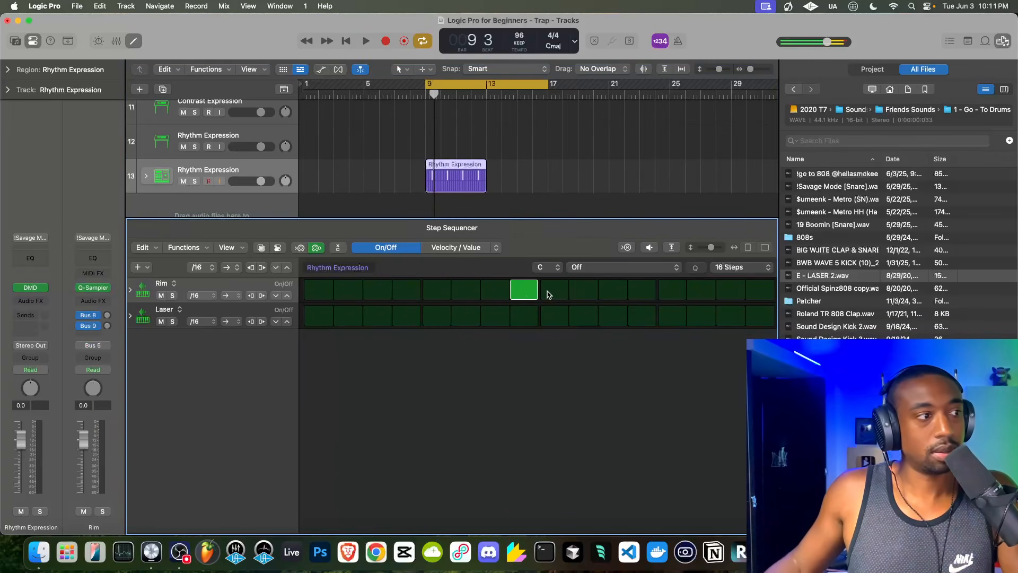
key("space")
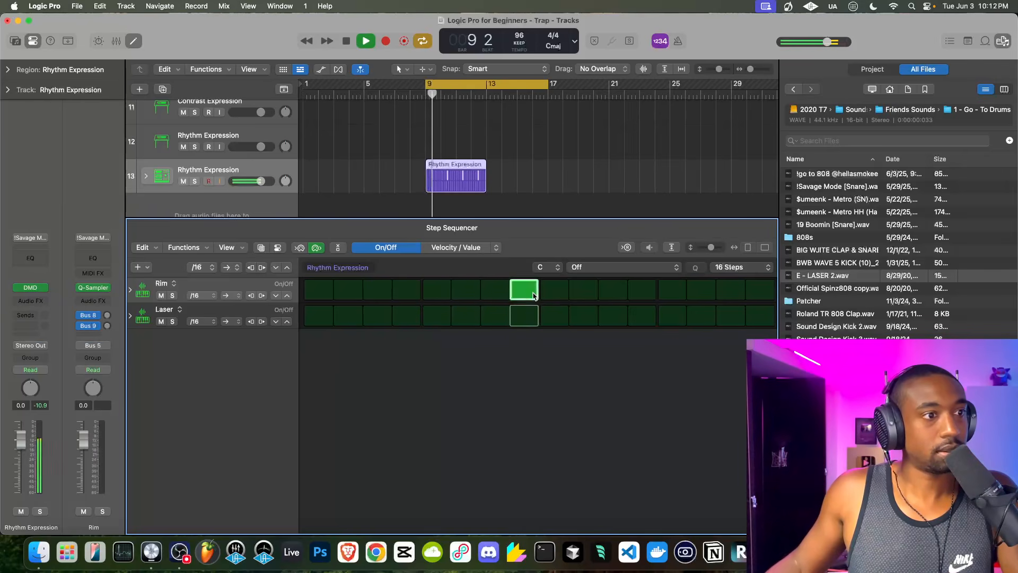
key("space")
left_click(614, 291)
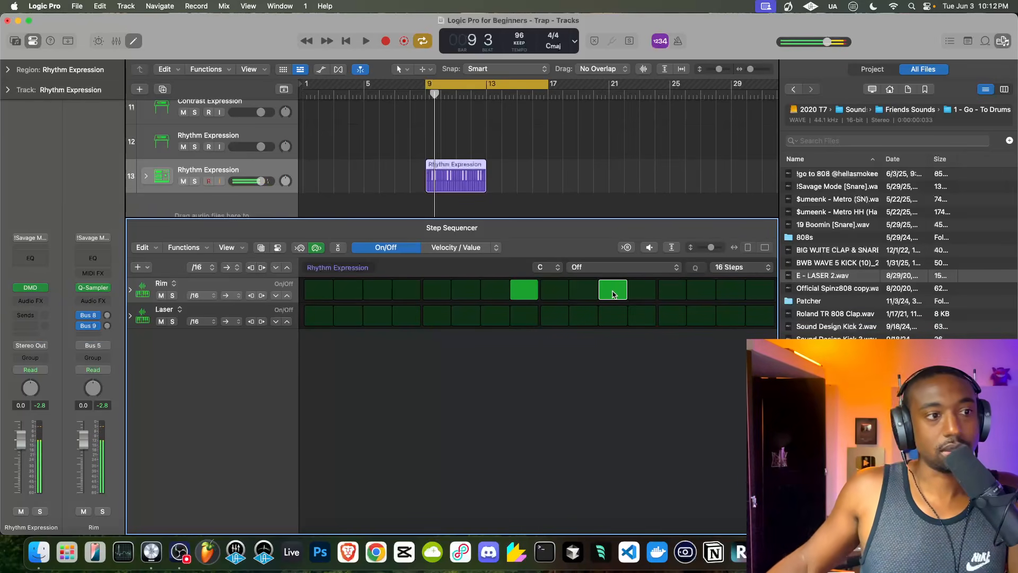
key("space")
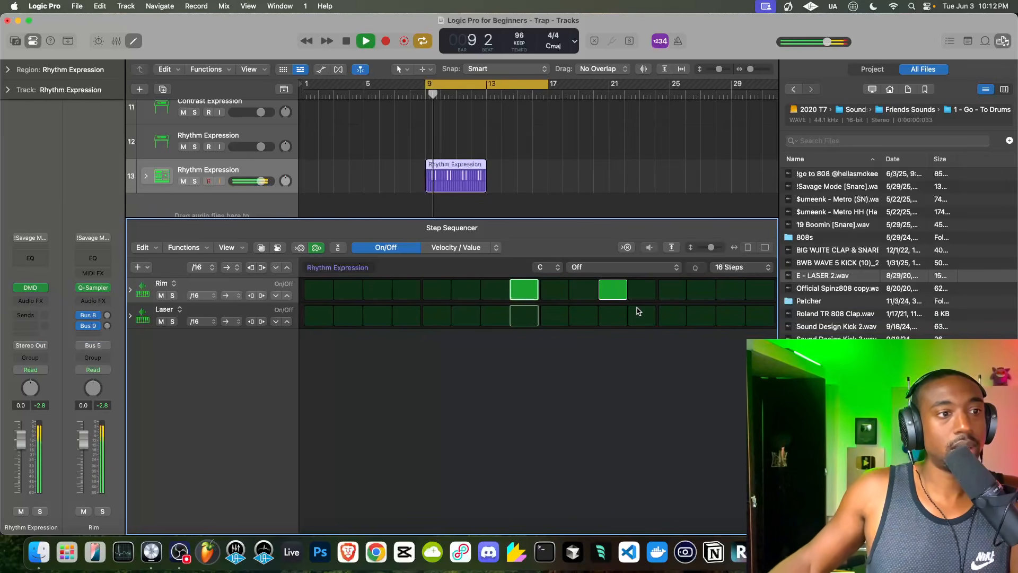
left_click(583, 290)
left_click(618, 290)
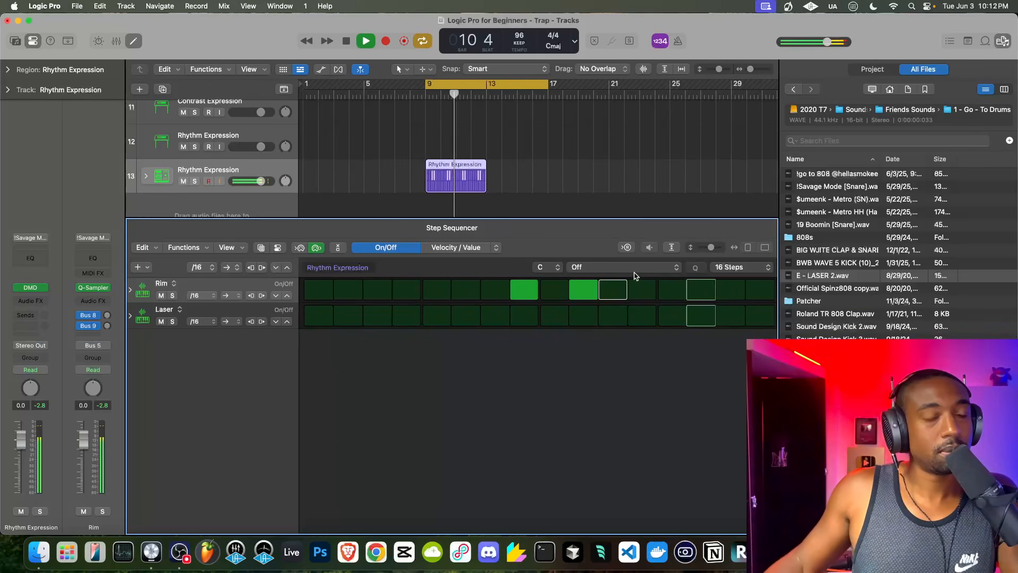
key("space")
Step: Extend the pattern to 64 steps and remove the repeated Rim hits on steps 24 and 26
left_click(720, 267)
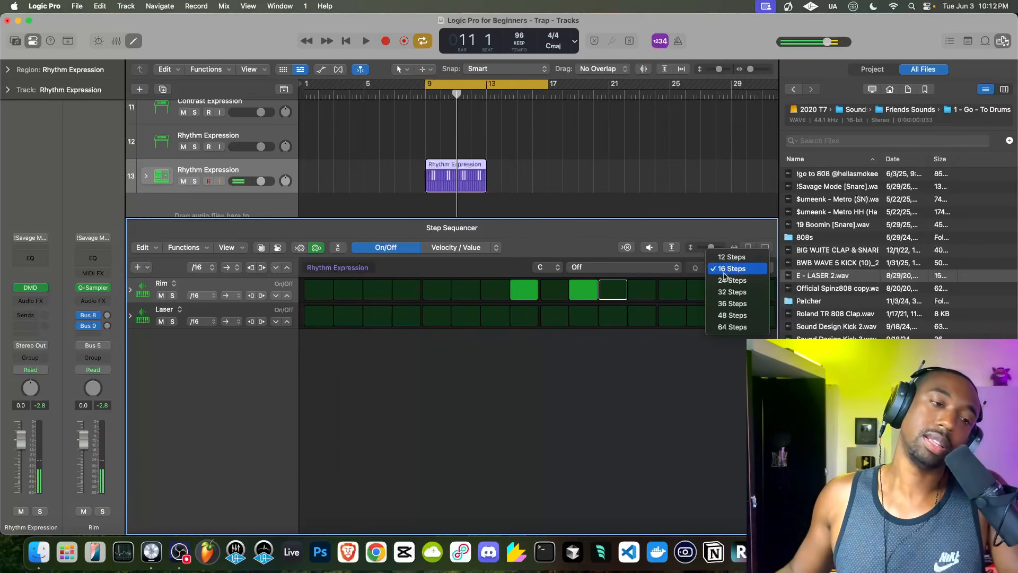
left_click(732, 327)
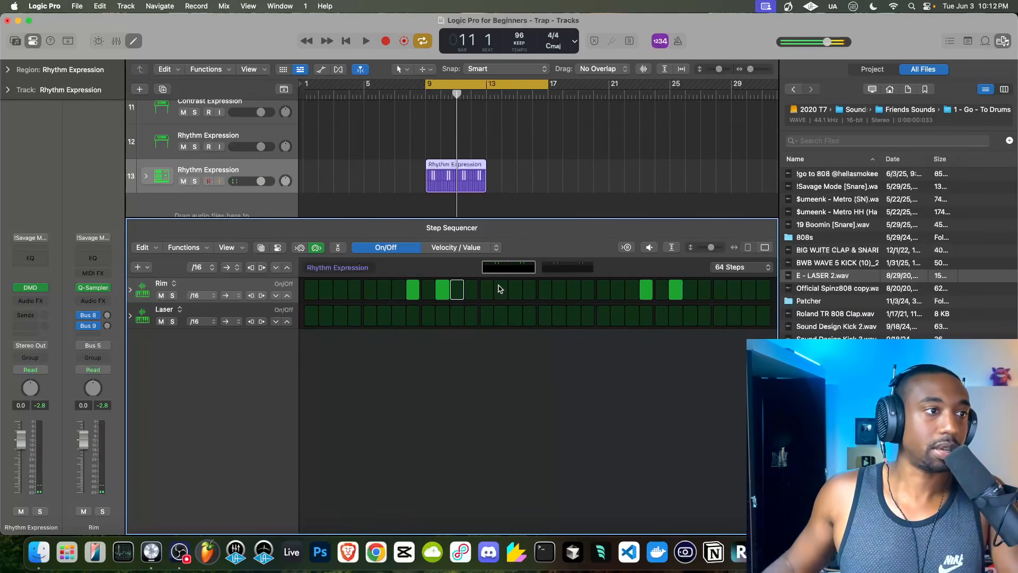
key("space")
left_click(646, 289)
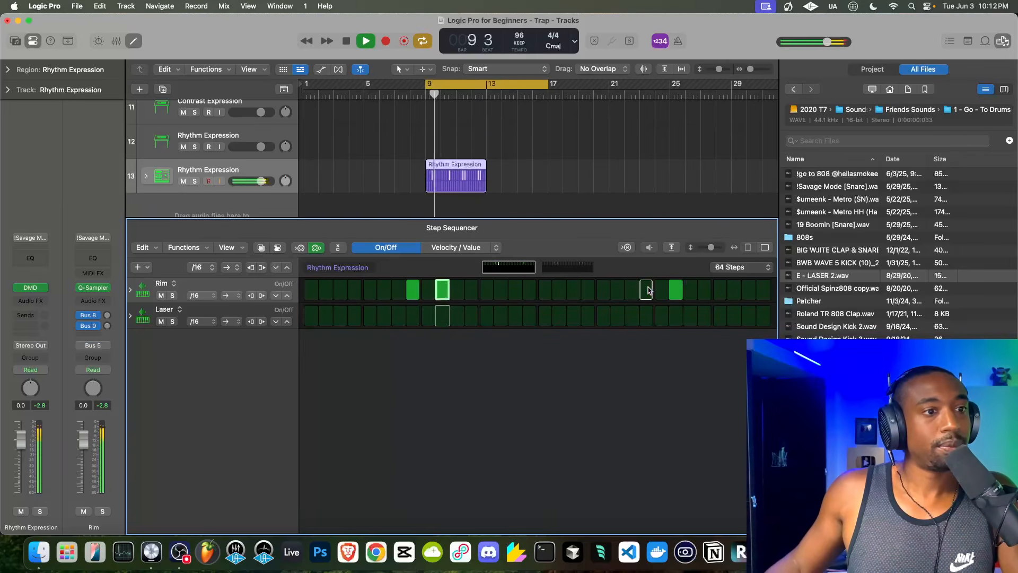
left_click(675, 290)
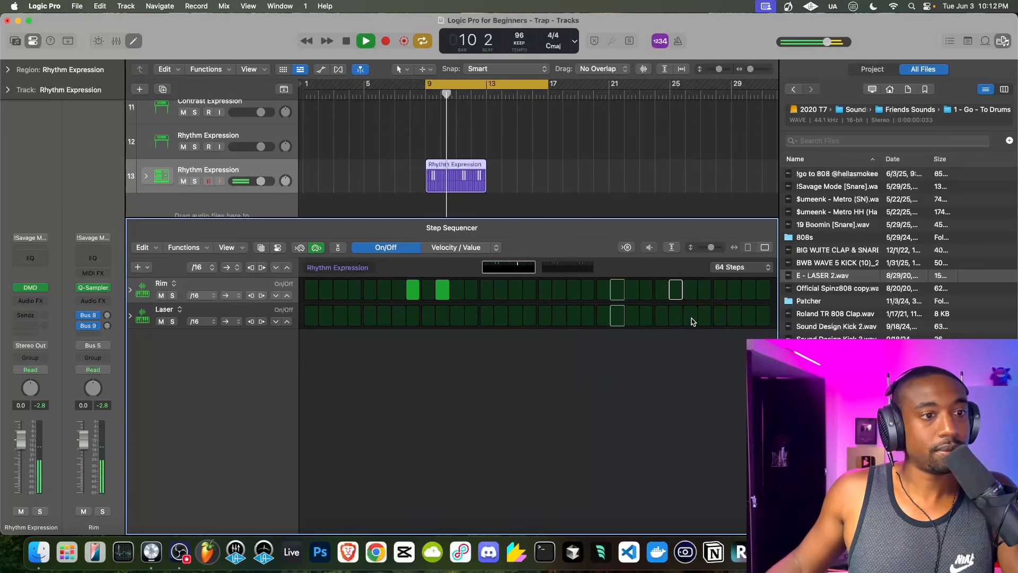
Step: Add Laser hits on steps 31 and 32 and play the loop from bar 9
left_click(749, 320)
left_click(764, 321)
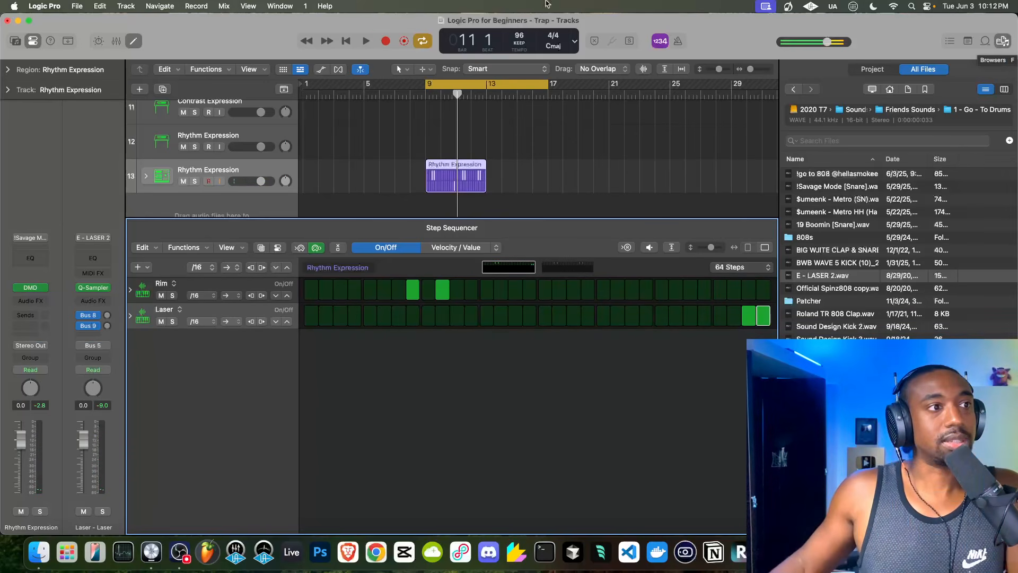
left_click(427, 85)
key("space")
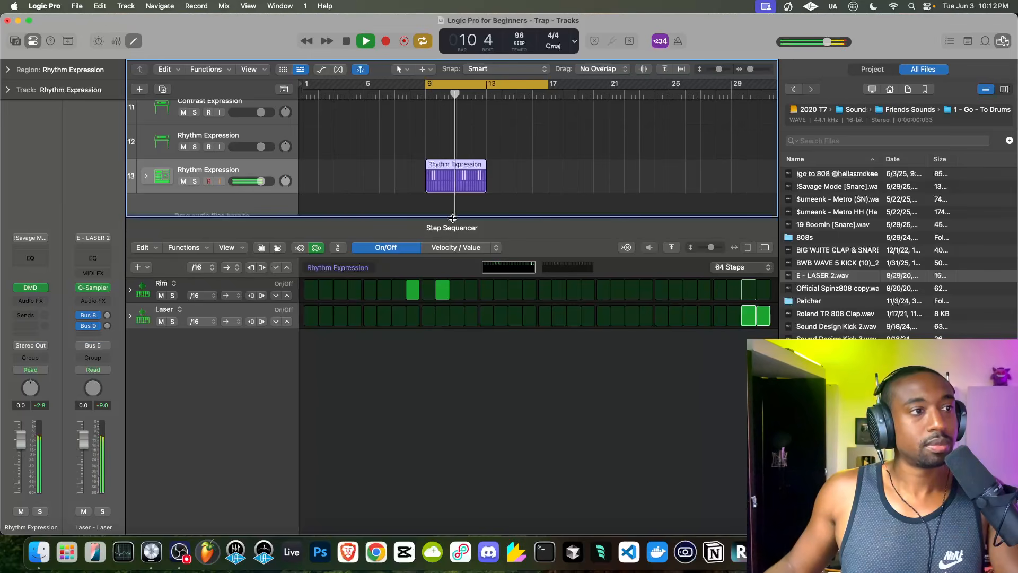
Step: Remove the Rim hits on steps 40 and 42 in the second half of the pattern
left_click(567, 267)
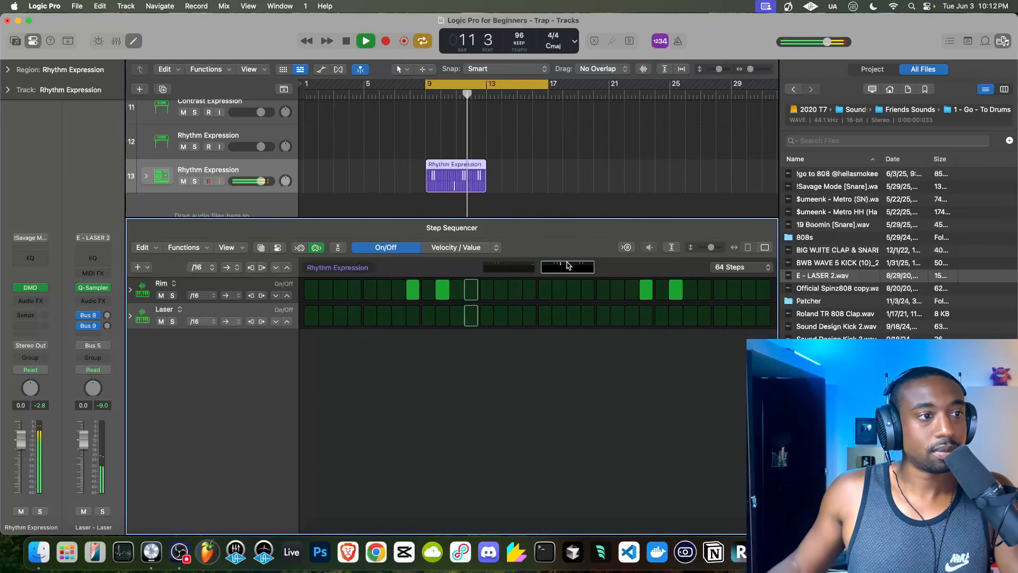
left_click(442, 290)
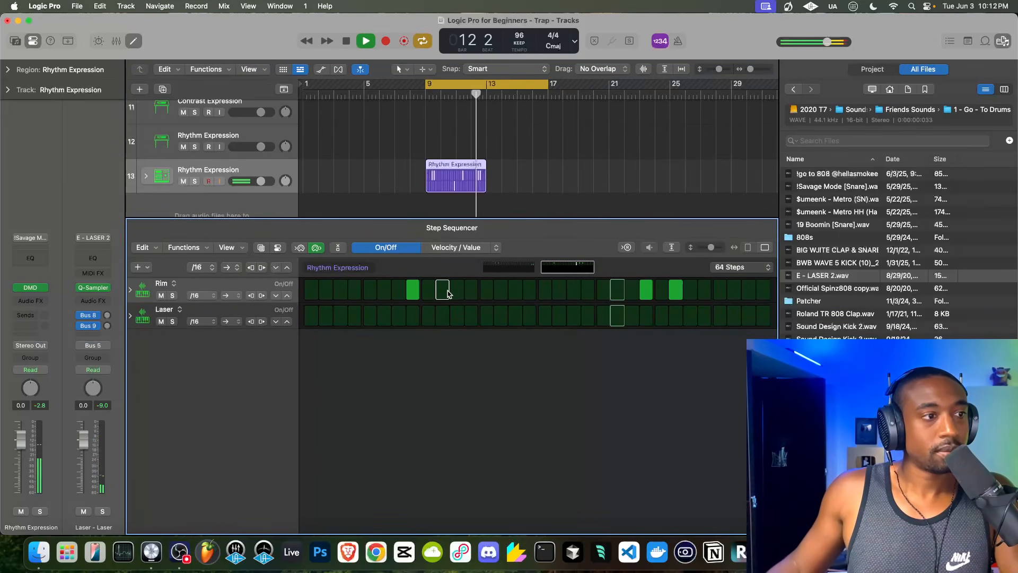
left_click(413, 289)
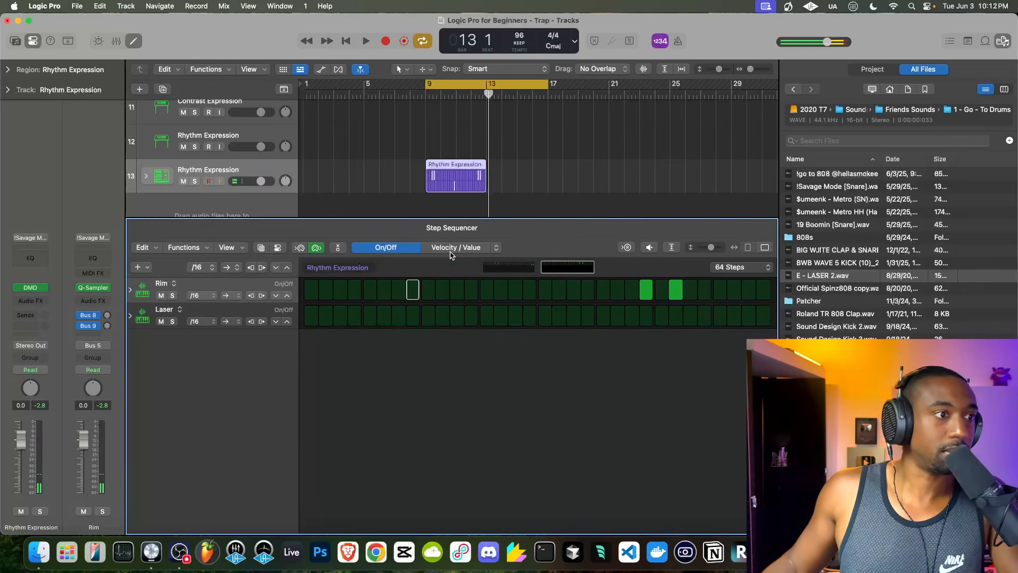
Step: Repeat the Rhythm Expression region at bar 13, and close the file browser and the Step Sequencer
left_click(499, 166)
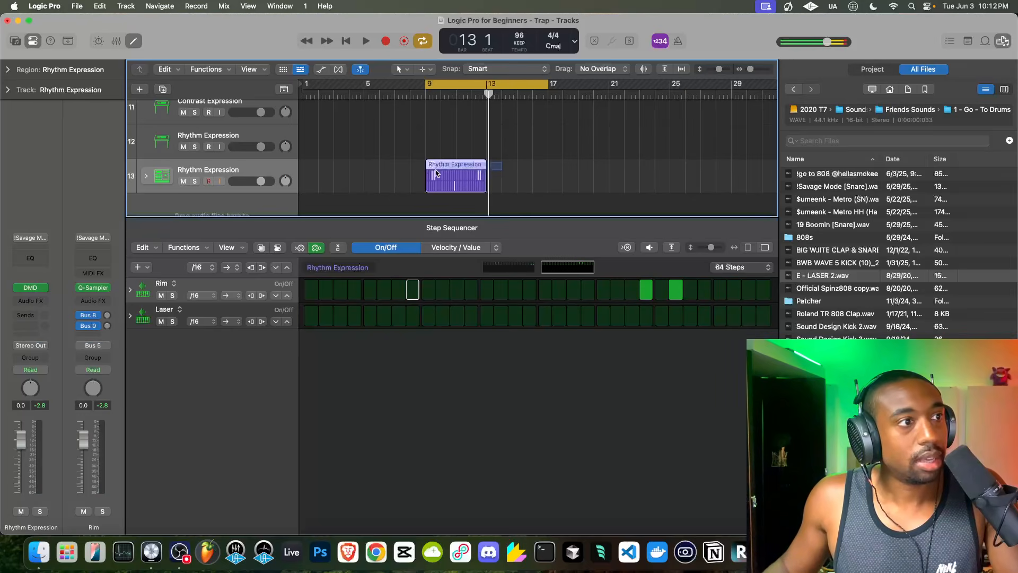
key("super+r")
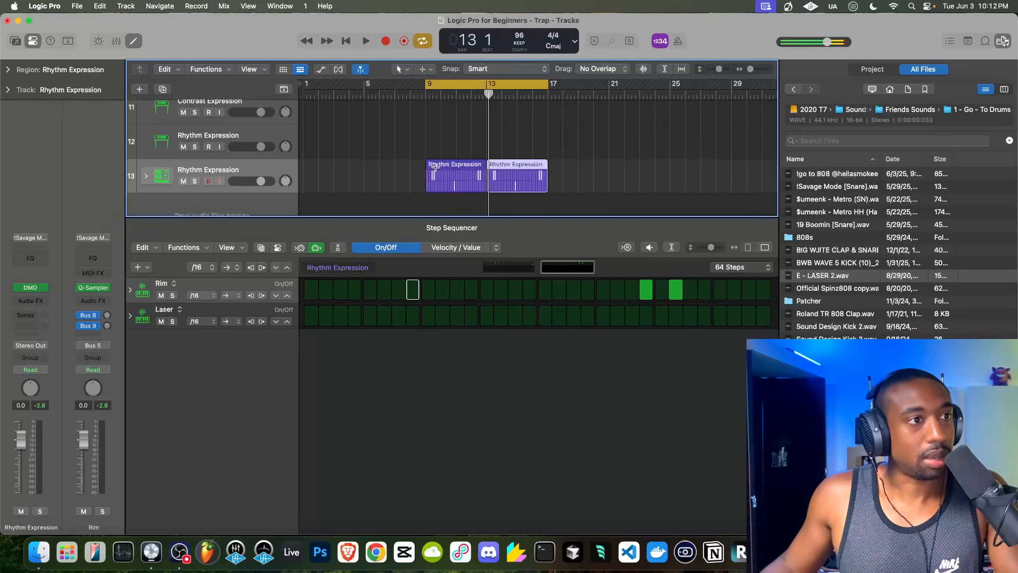
scroll(436, 170, "up", 3)
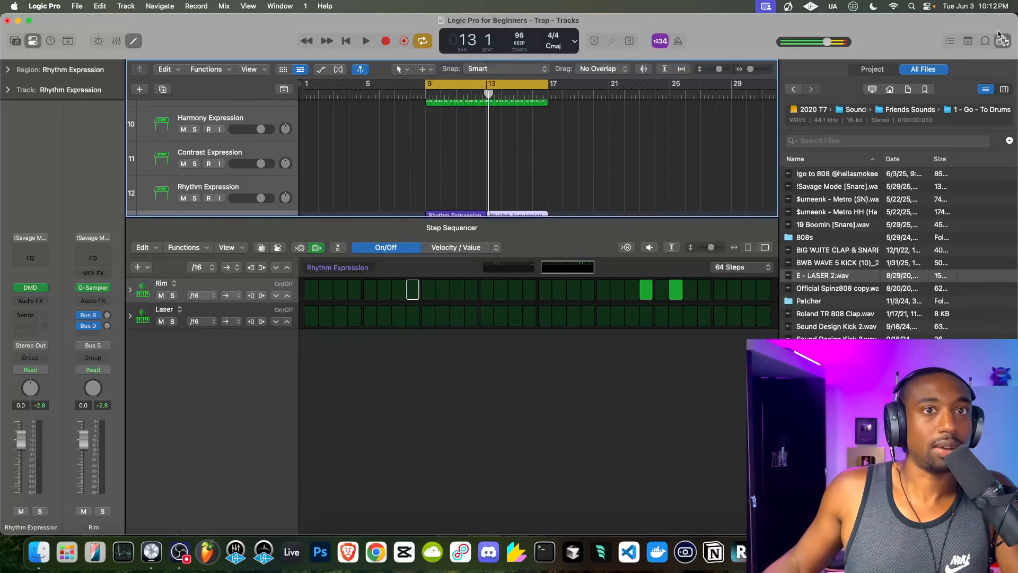
left_click(1001, 36)
left_click_drag(707, 217, 646, 570)
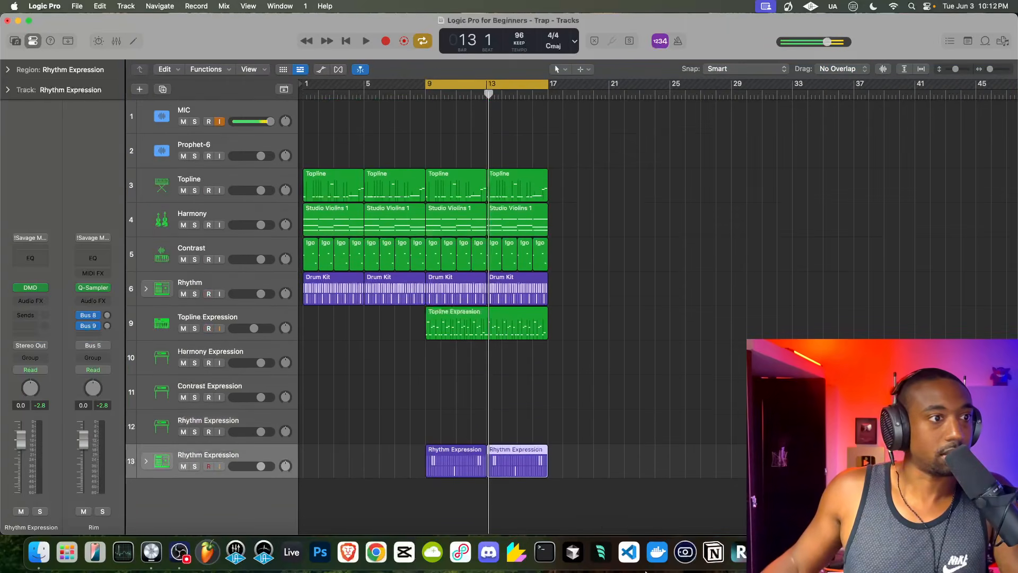
Step: Play the bar 9 to 17 loop with all parts, enable MIC input monitoring, and return the playhead to bar 1
key("space")
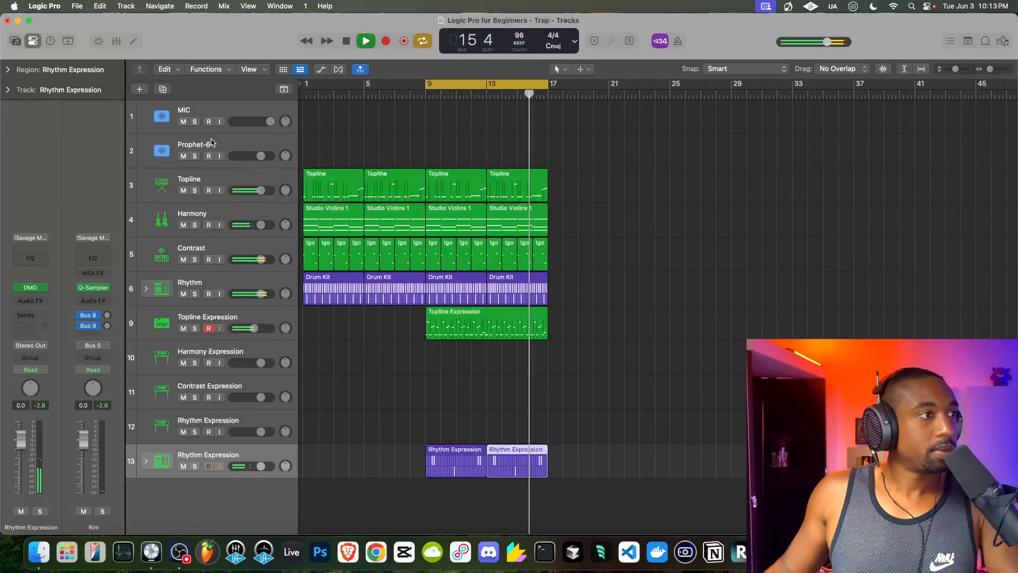
left_click(220, 122)
key("space")
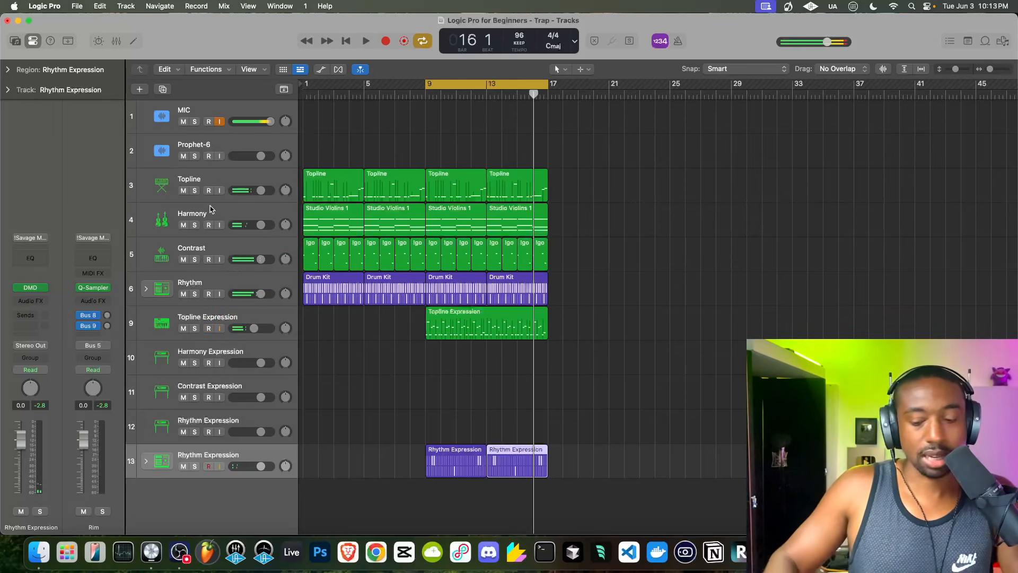
key("Return")
Step: Insert a Tape Delay after the Compressor on the Contrast track while the loop plays
left_click(207, 251)
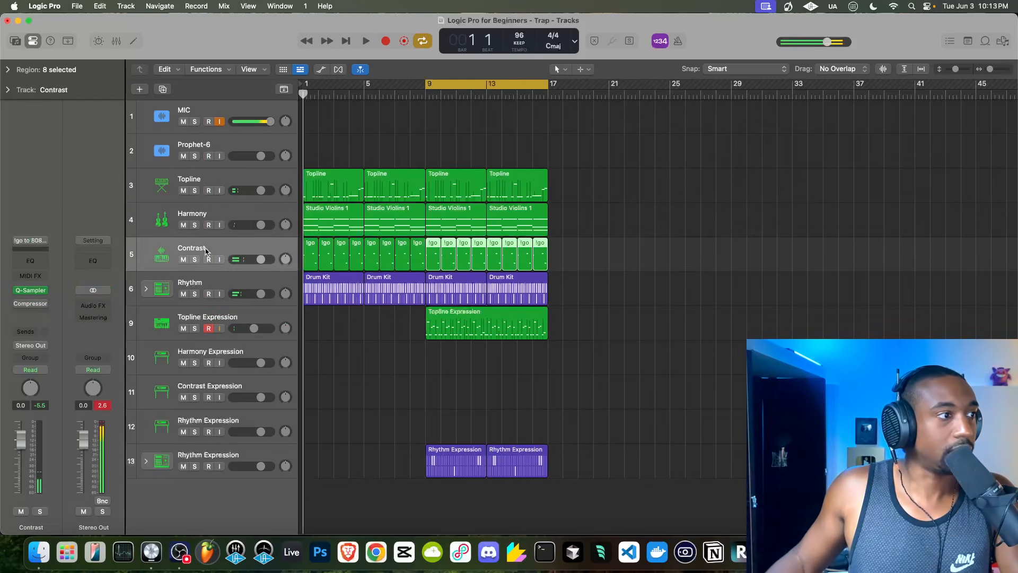
key("space")
left_click(30, 313)
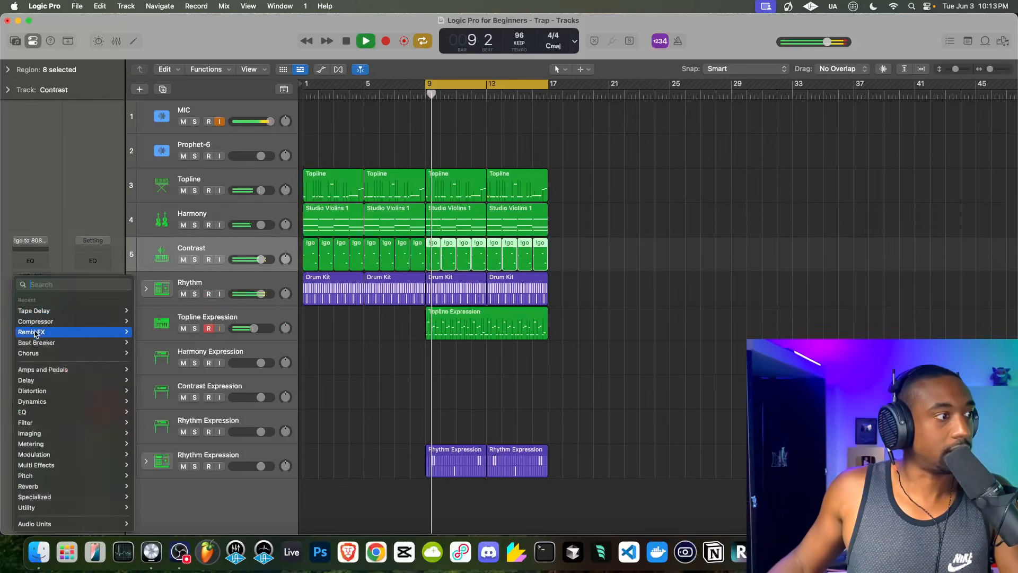
mouse_move(47, 380)
mouse_move(170, 345)
left_click(275, 353)
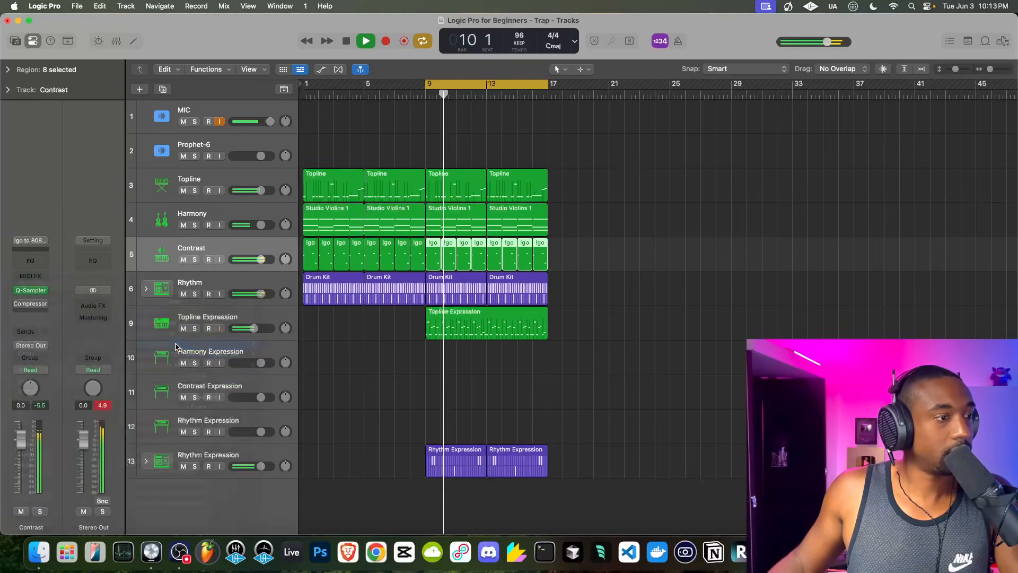
Step: Configure the Tape Delay unsynced at 4 ms, 0 dB clip threshold, 20–20000 Hz, 0% feedback, LFO and flutter intensity, 0% dry, 100% wet
left_click(348, 237)
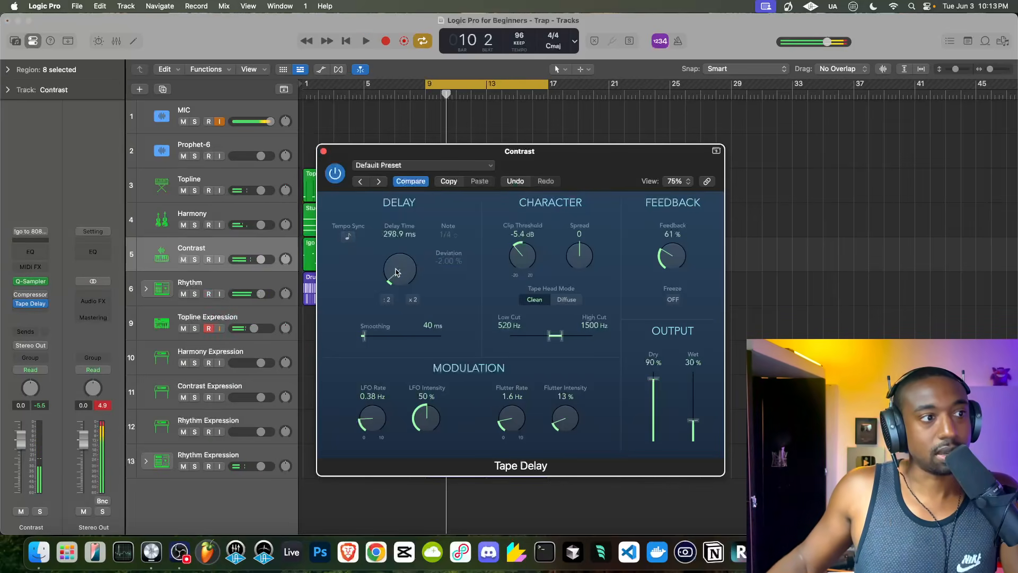
left_click_drag(519, 153, 360, 149)
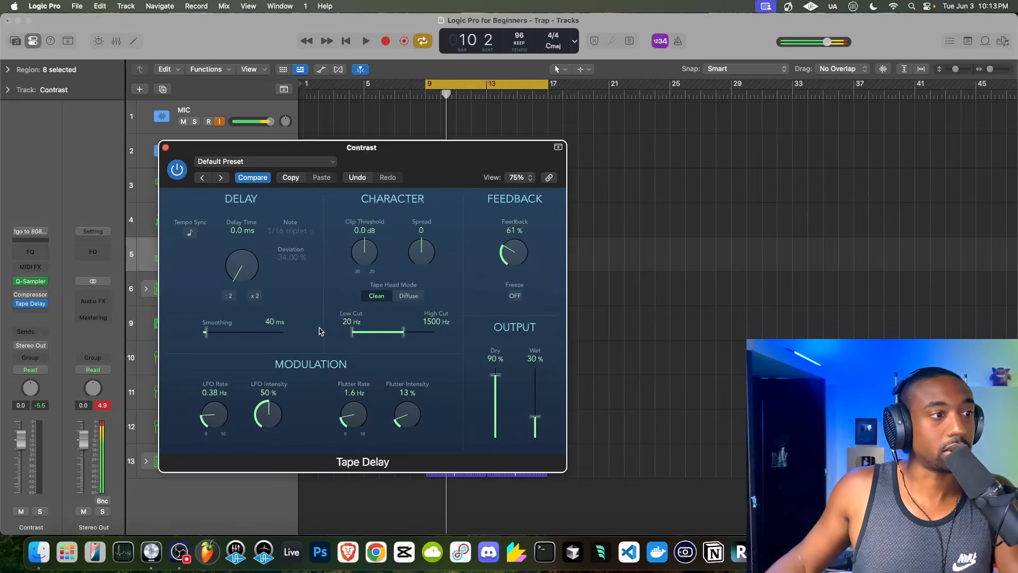
left_click_drag(394, 336, 495, 332)
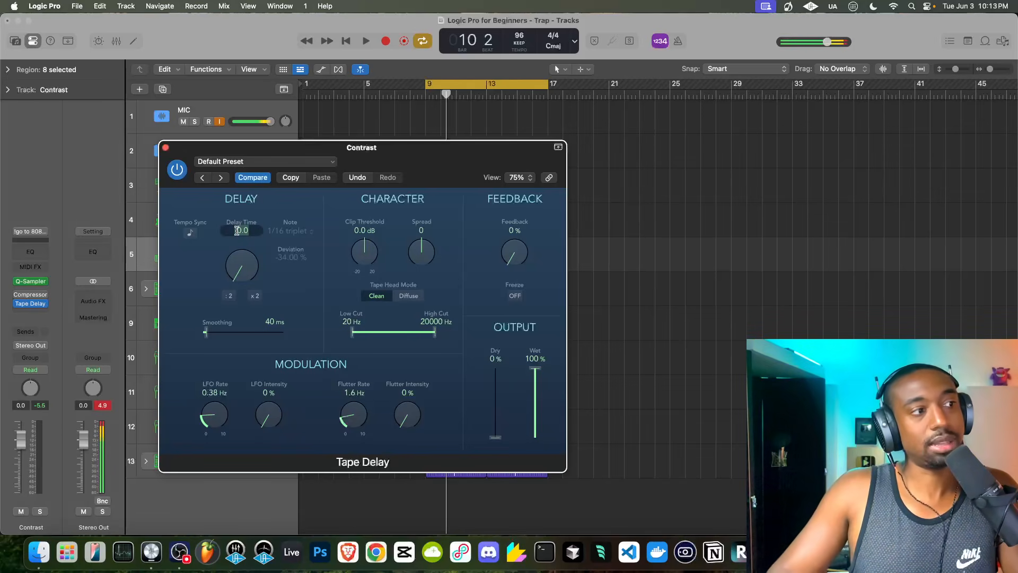
left_click(166, 147)
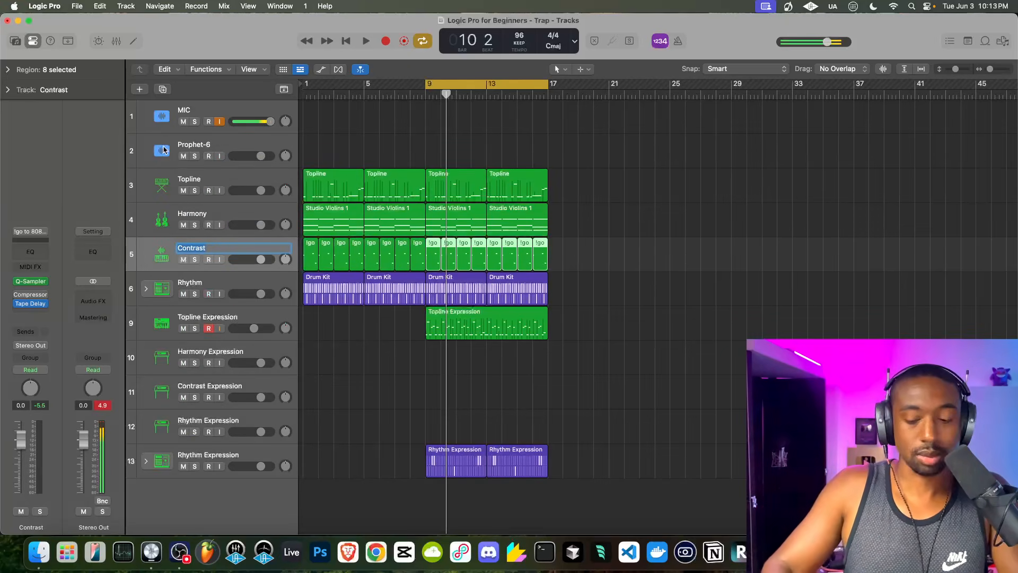
Step: Play the loop and try Tape Delay times of 8, 12 and 16 ms in turn on the Contrast track
key("space")
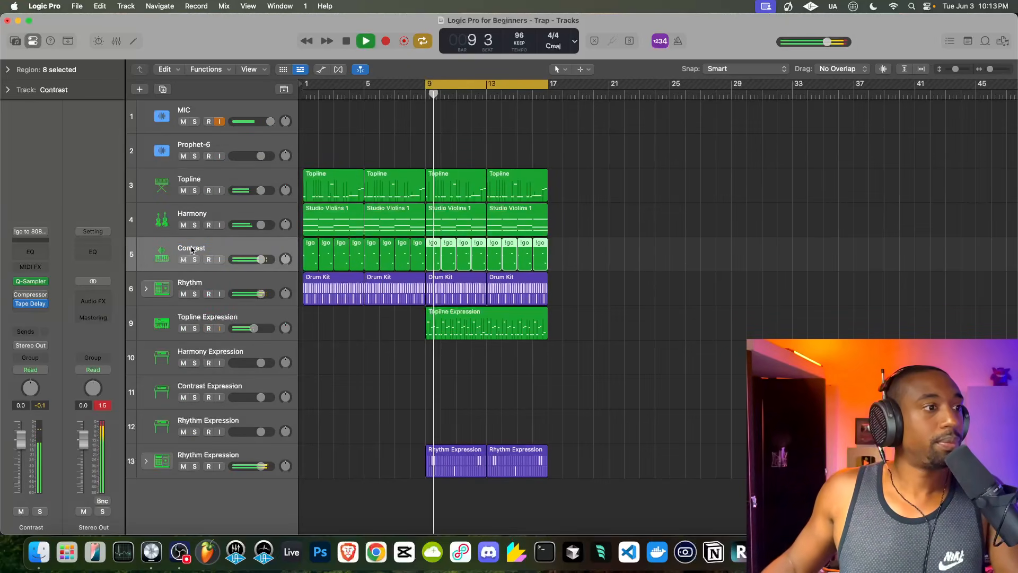
left_click(31, 304)
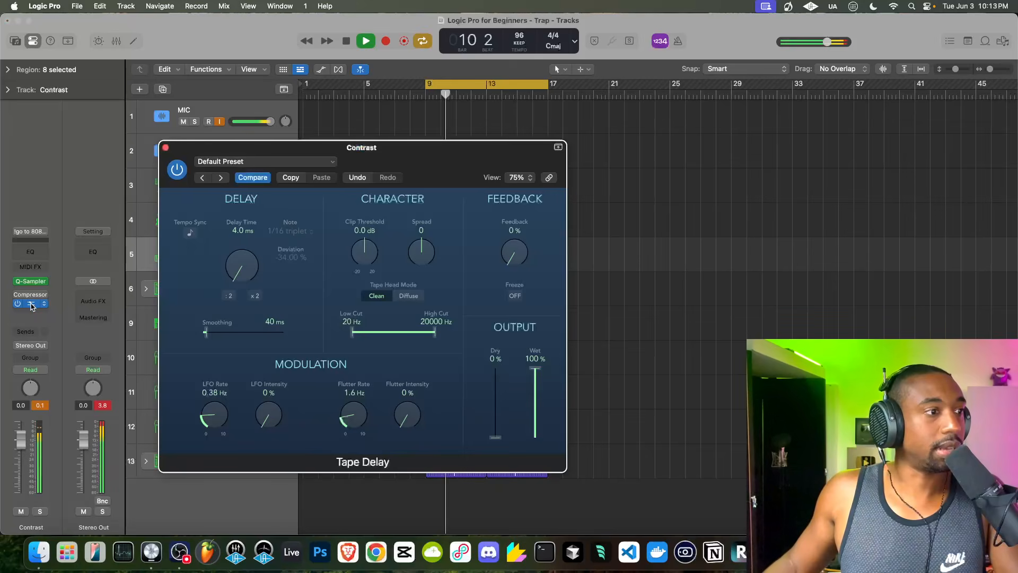
double_click(238, 232)
type("8")
key("Return")
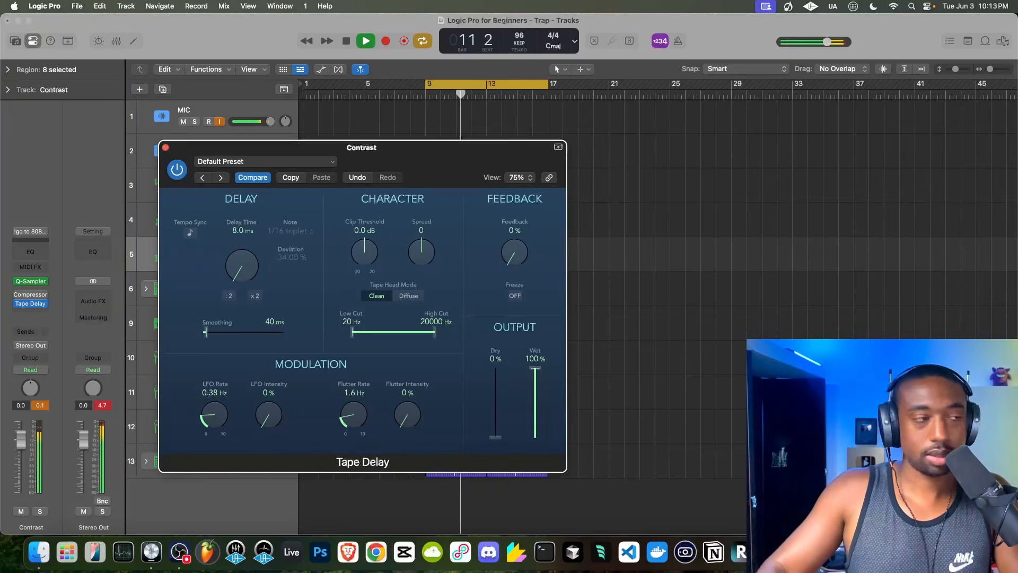
double_click(238, 232)
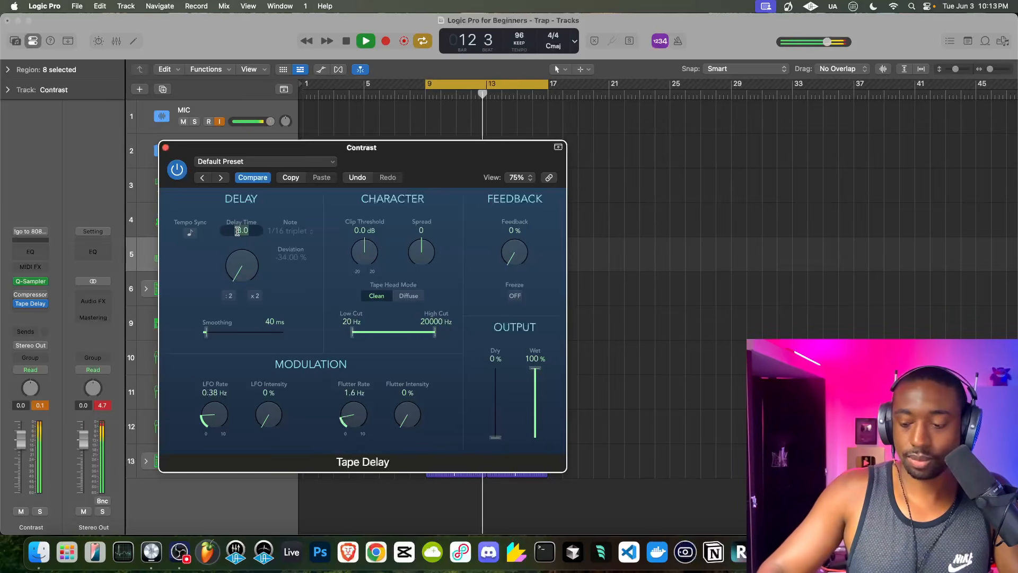
type("12")
key("Return")
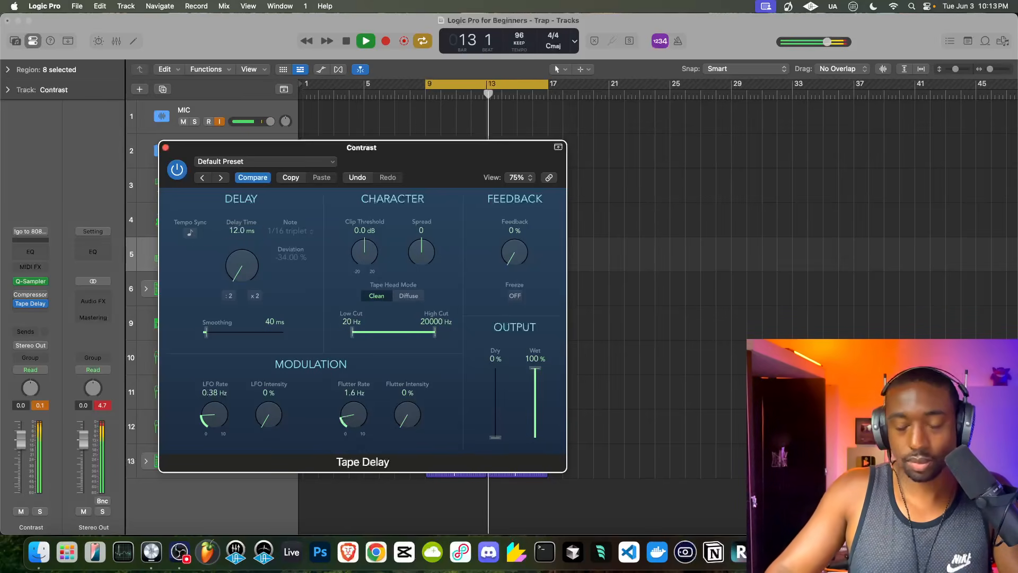
double_click(236, 231)
type("16")
key("Return")
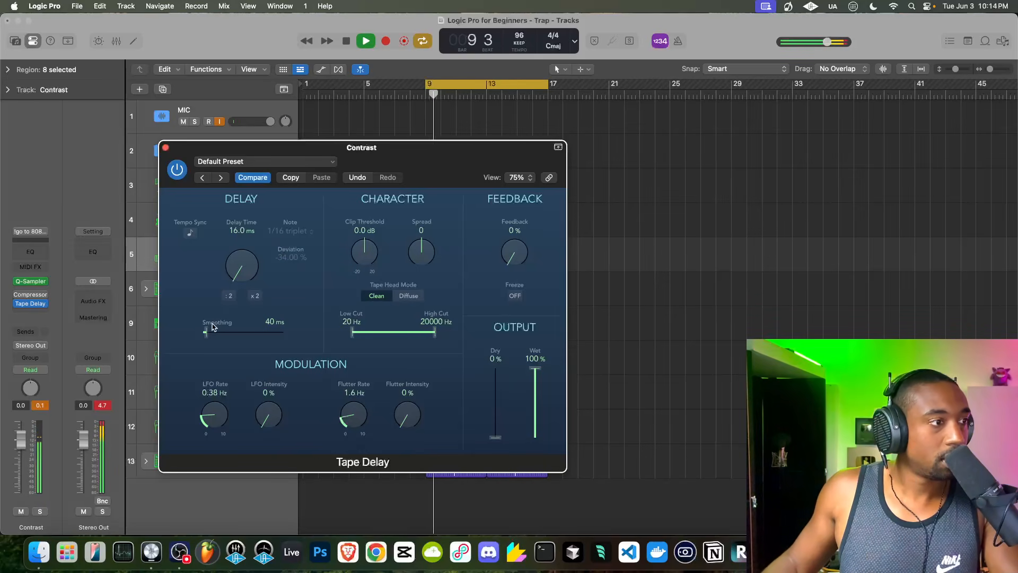
Step: Set the Tape Delay's smoothing to 0 ms and its delay time to 4 ms while the loop plays
double_click(241, 229)
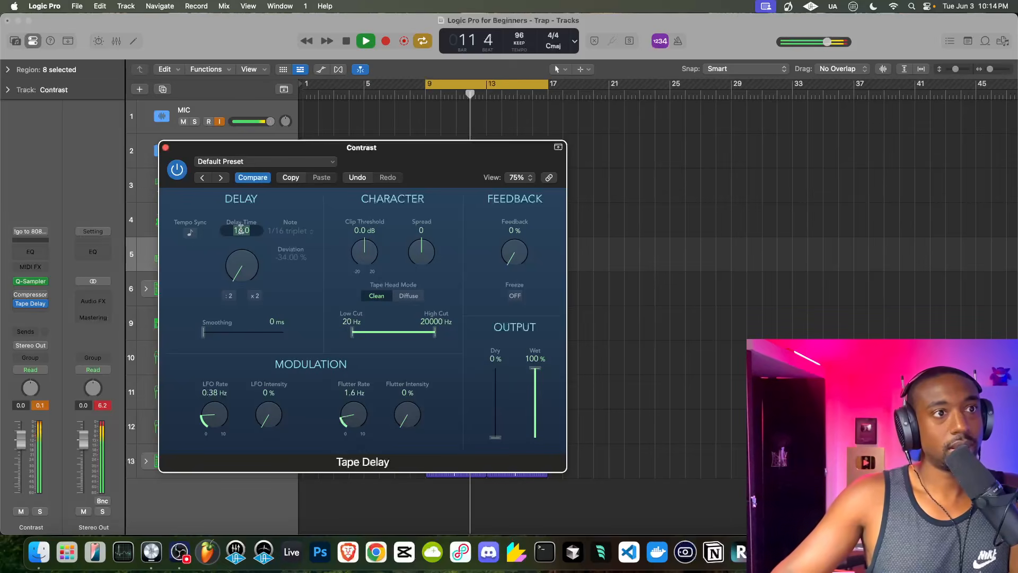
type("4")
key("Return")
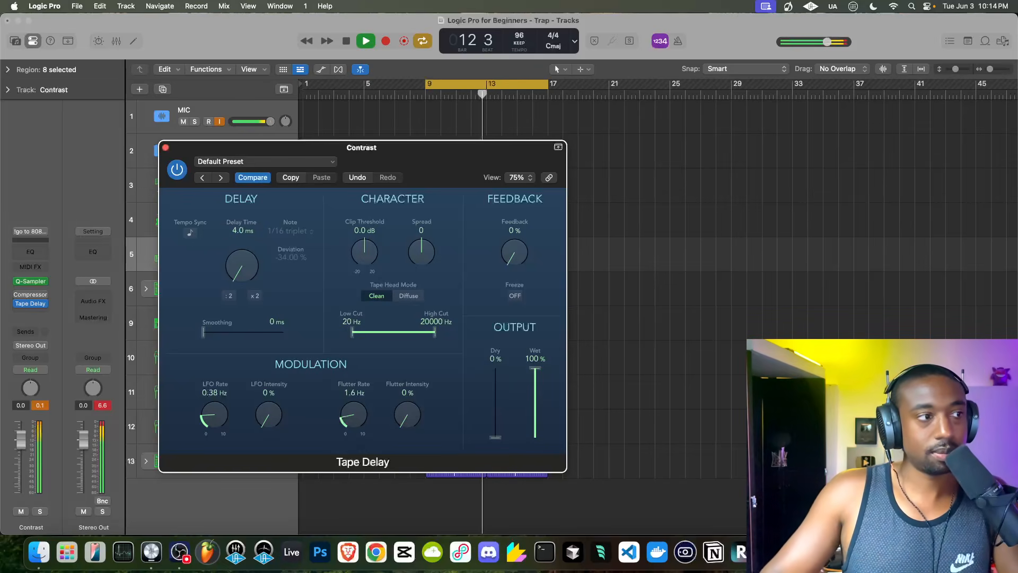
Step: Close the Contrast track's Tape Delay window and extend the cycle range back to bar 1 for playback from the start
left_click(165, 148)
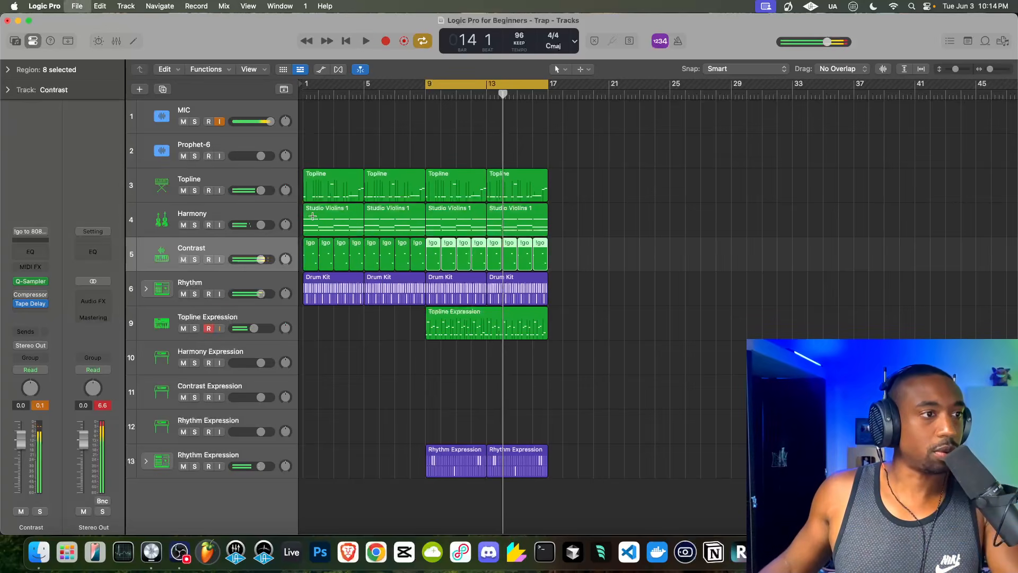
key("Return")
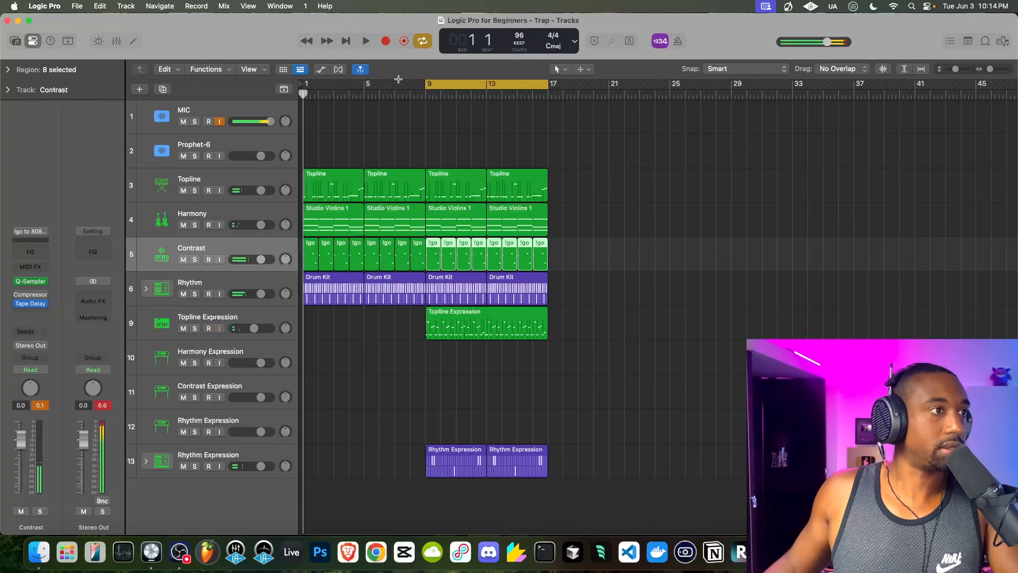
left_click_drag(428, 84, 304, 84)
key("space")
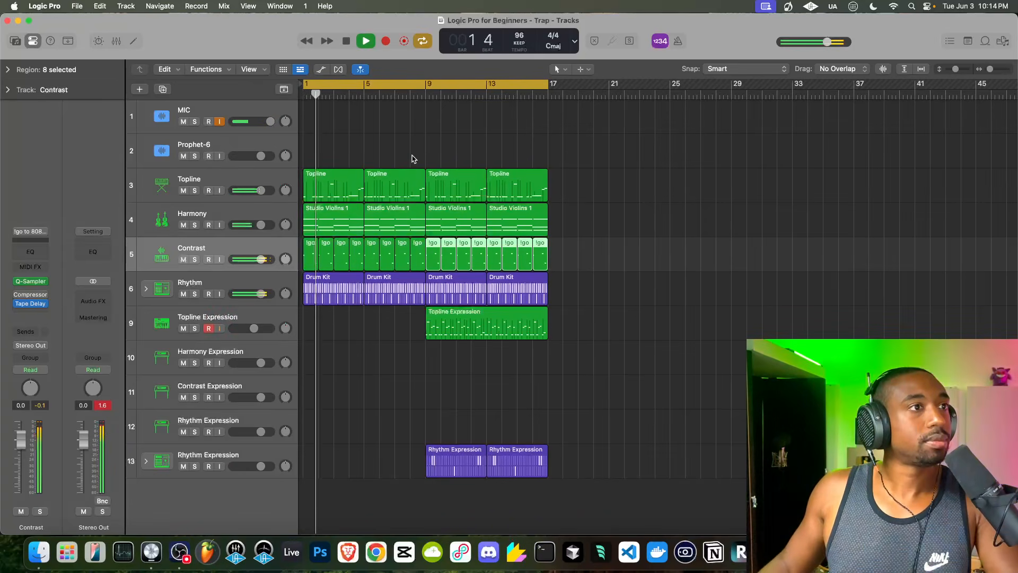
Step: Raise the Topline track's Bus 6 send level and play the arrangement to hear the change
left_click(248, 182)
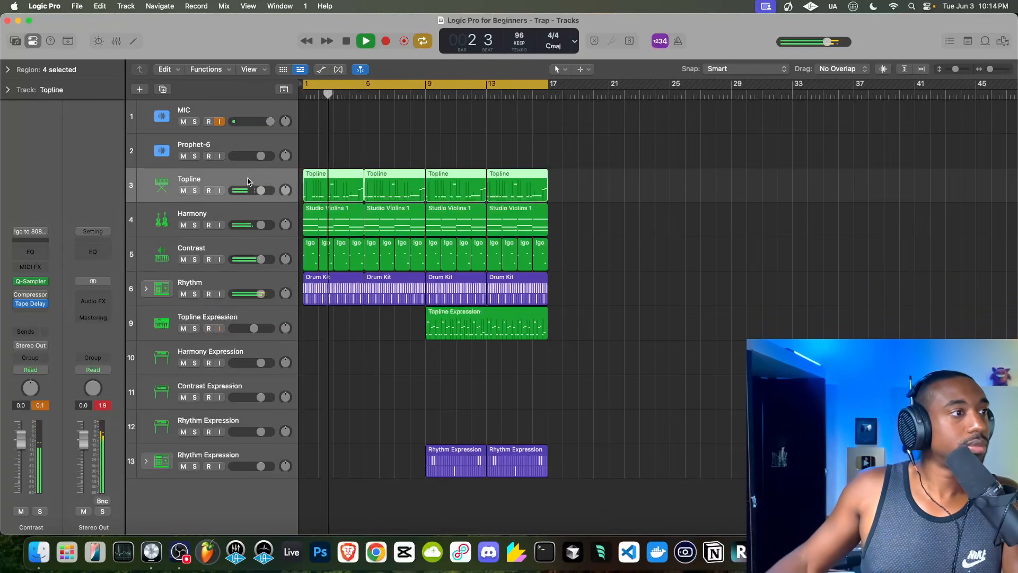
key("space")
mouse_move(43, 327)
left_mouse_down()
mouse_move(47, 298)
mouse_move(44, 317)
left_mouse_up()
key("space")
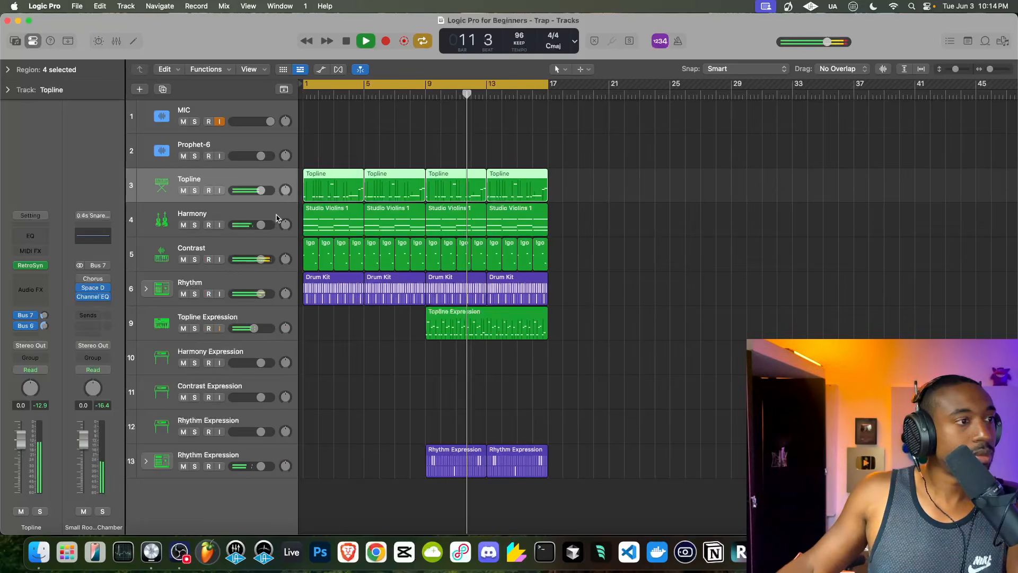
Step: Review the channel strips of the Contrast and Harmony tracks and play back the opening of the arrangement
left_click(238, 247)
key("space")
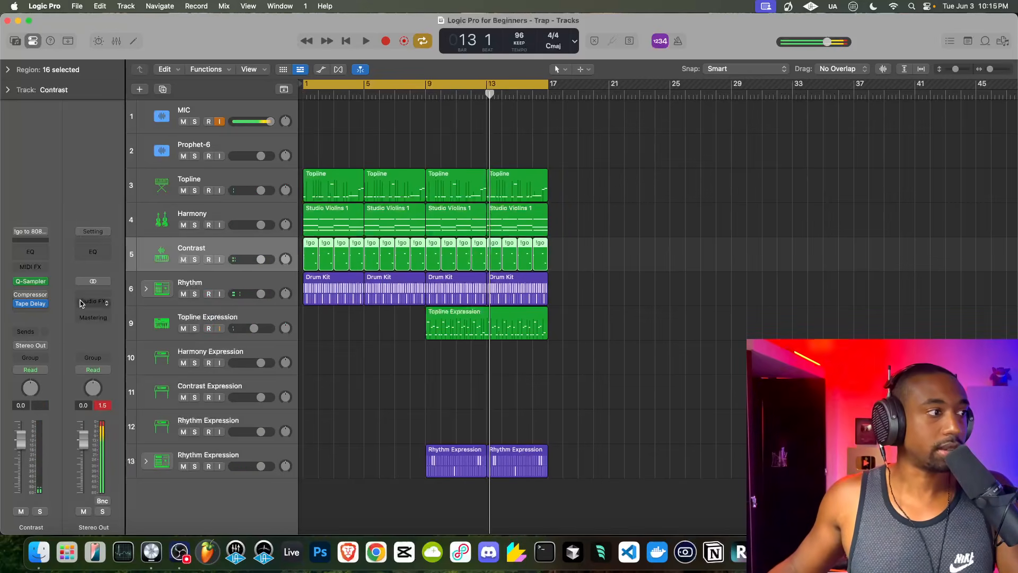
left_click(173, 216)
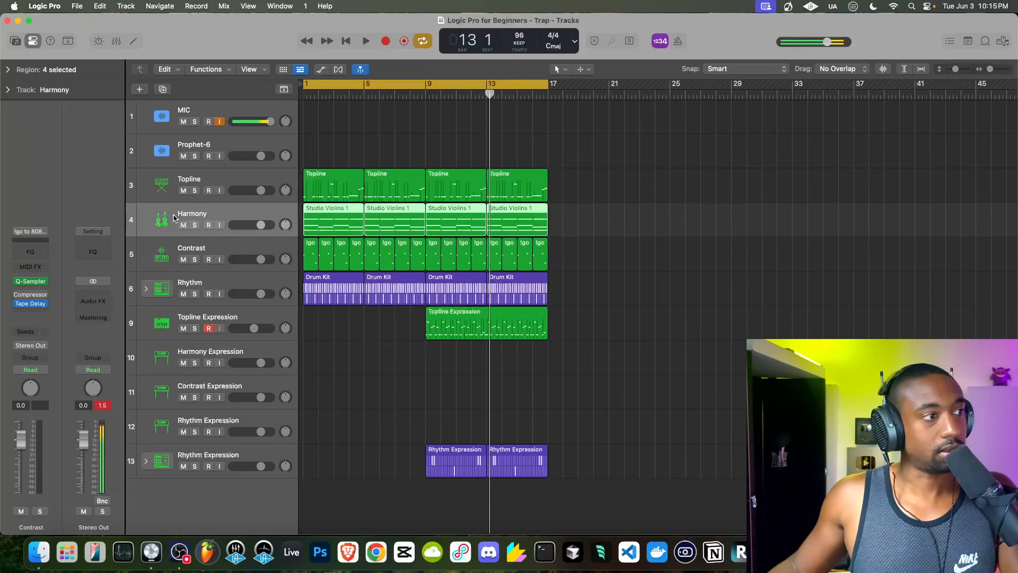
left_click(176, 245)
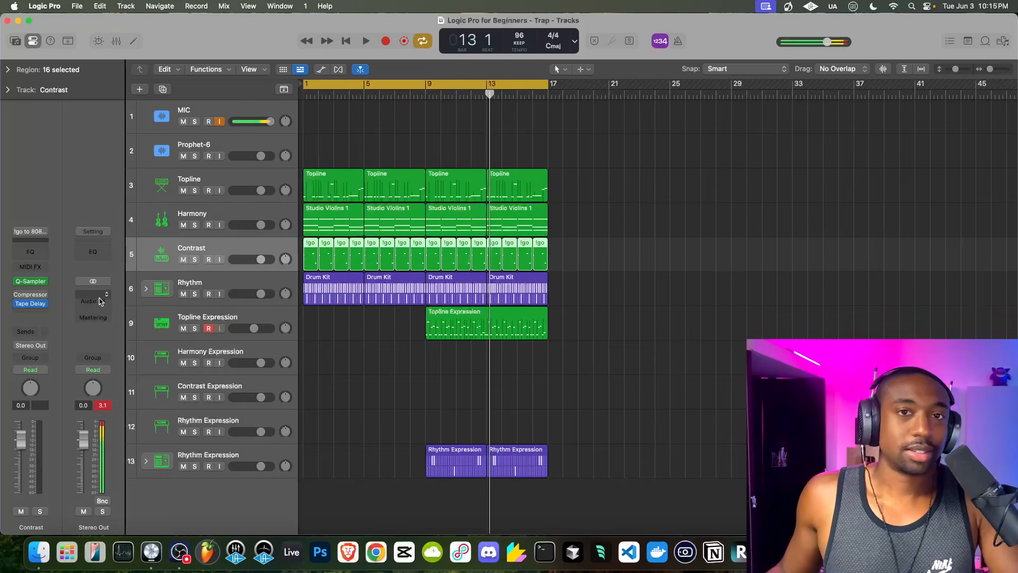
key("Return")
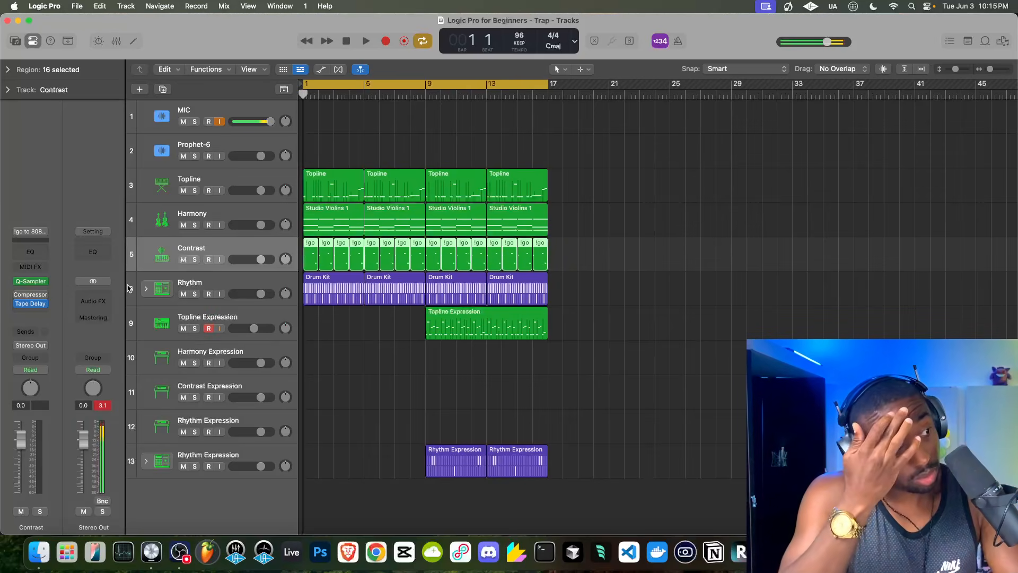
key("space")
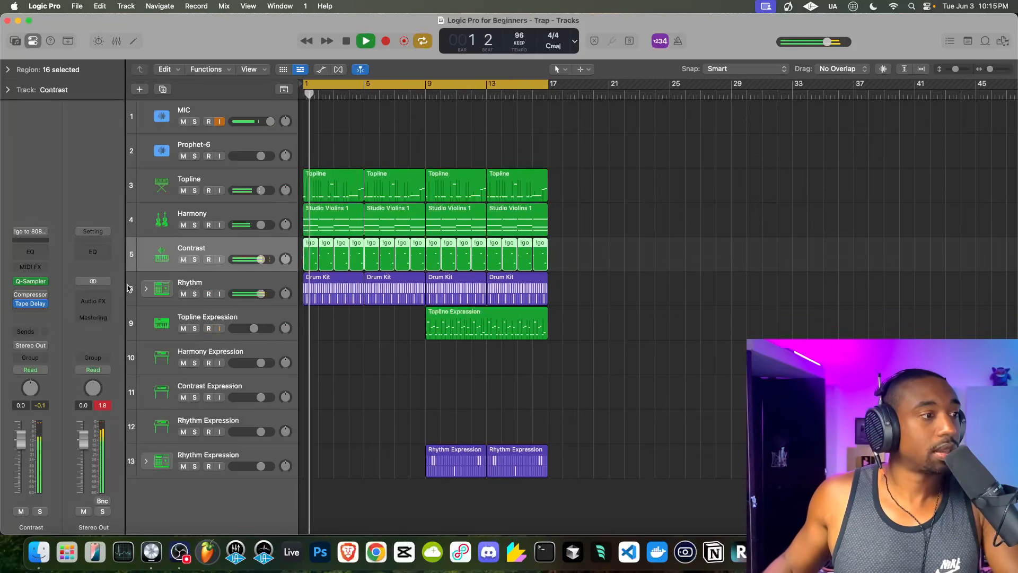
key("space")
Step: Replace the electric piano on the Harmony Expression track with the multi-sample Sampler instrument
left_click(224, 354)
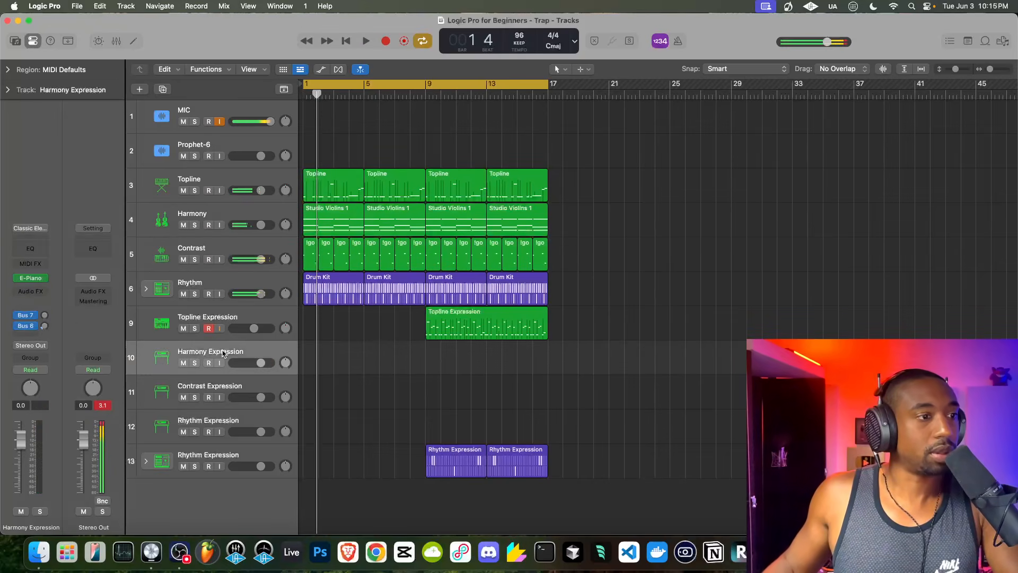
left_click(43, 279)
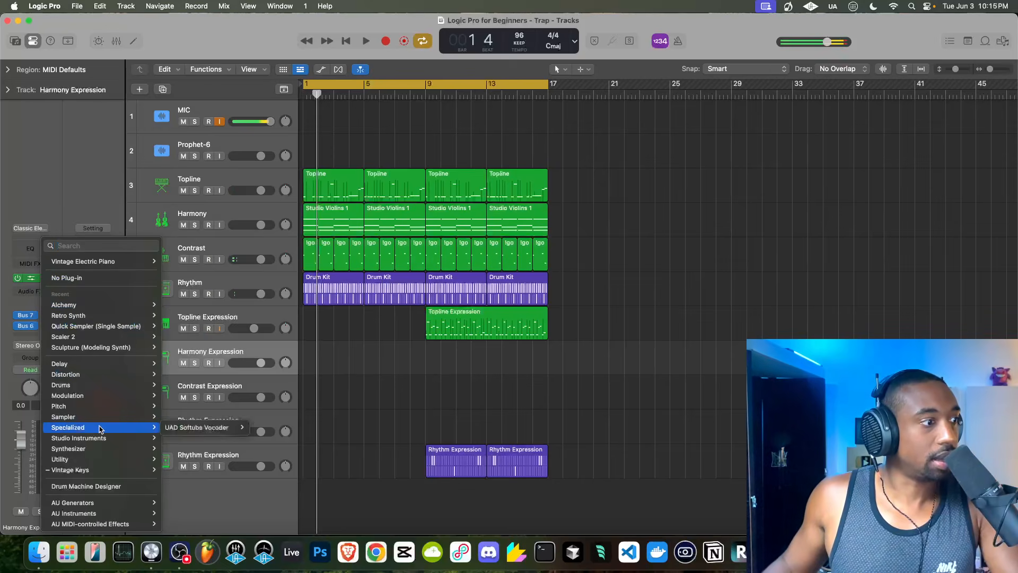
mouse_move(96, 453)
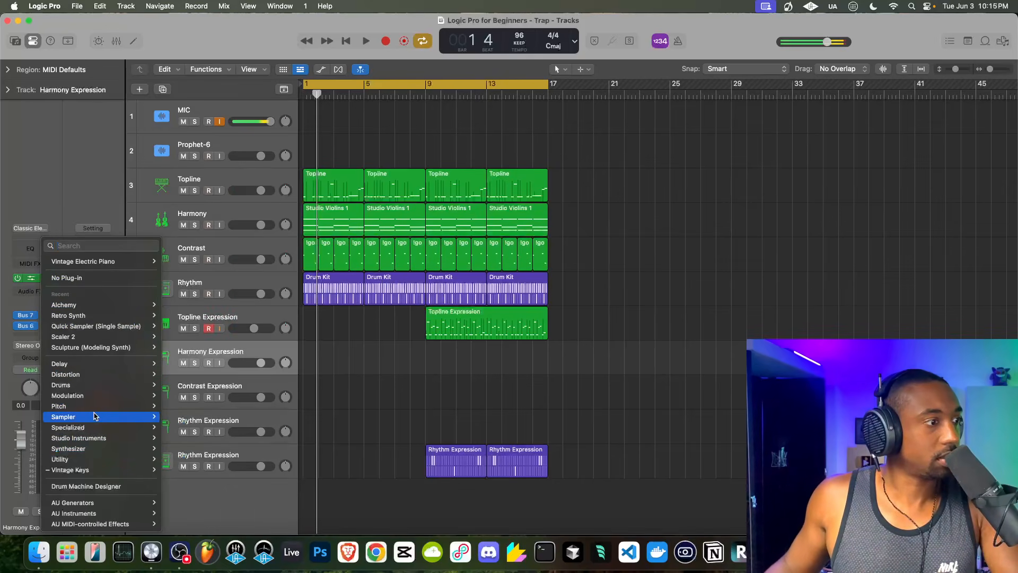
mouse_move(97, 416)
mouse_move(244, 418)
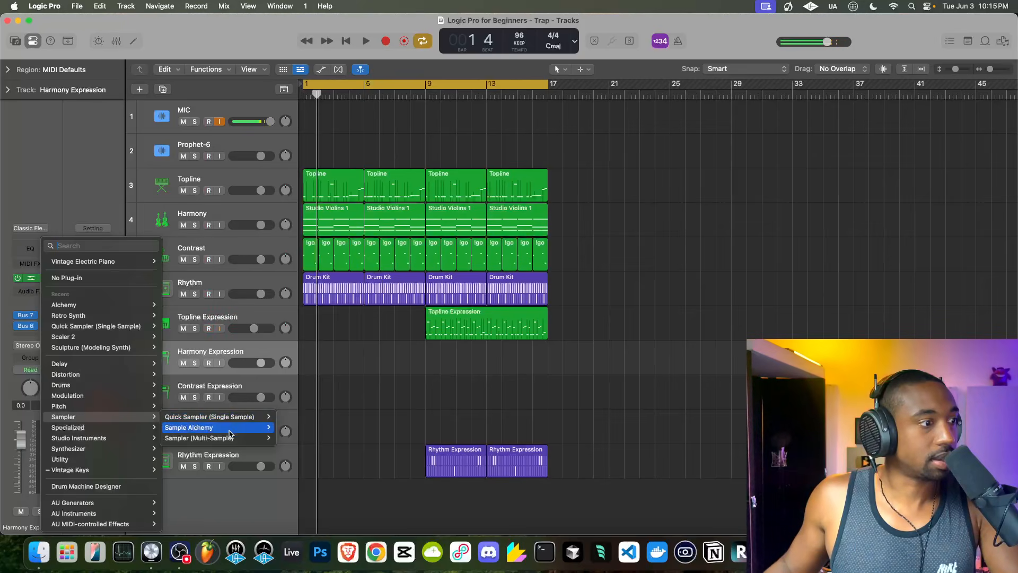
left_click(289, 449)
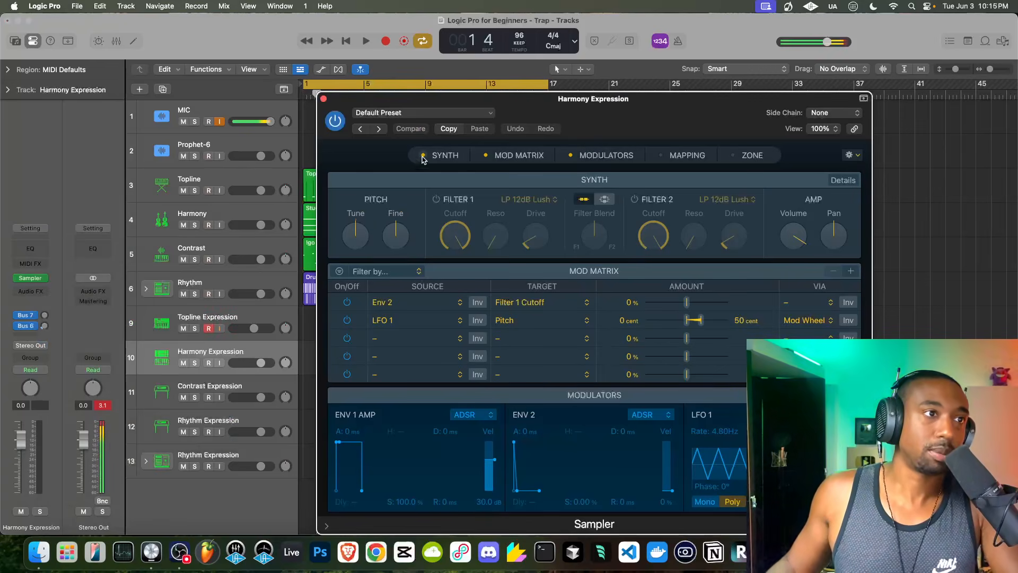
Step: Load the Asian world preset Chinese Di Zi Flute+ in Sampler and download the additional content it requires
left_click(393, 113)
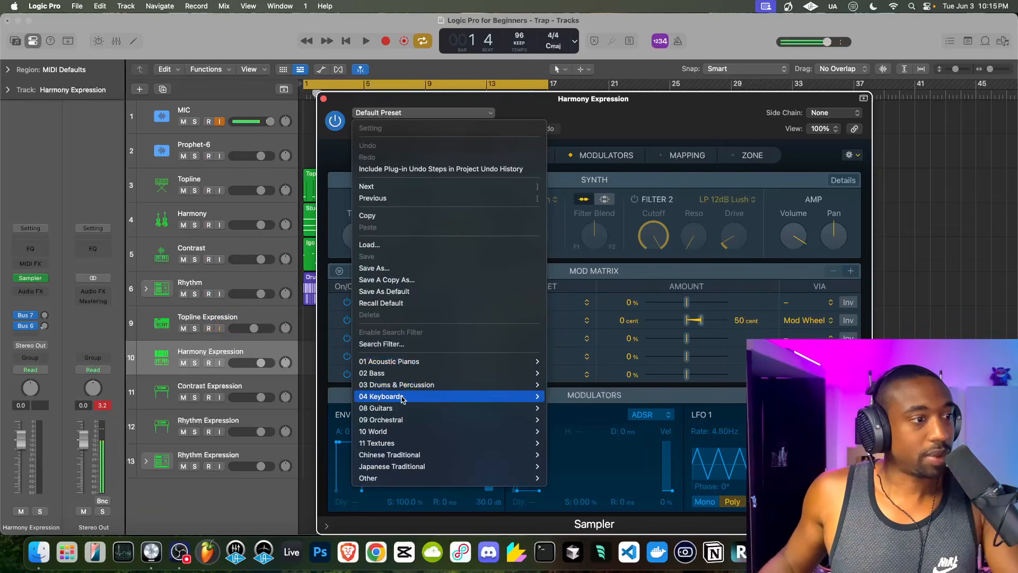
mouse_move(402, 399)
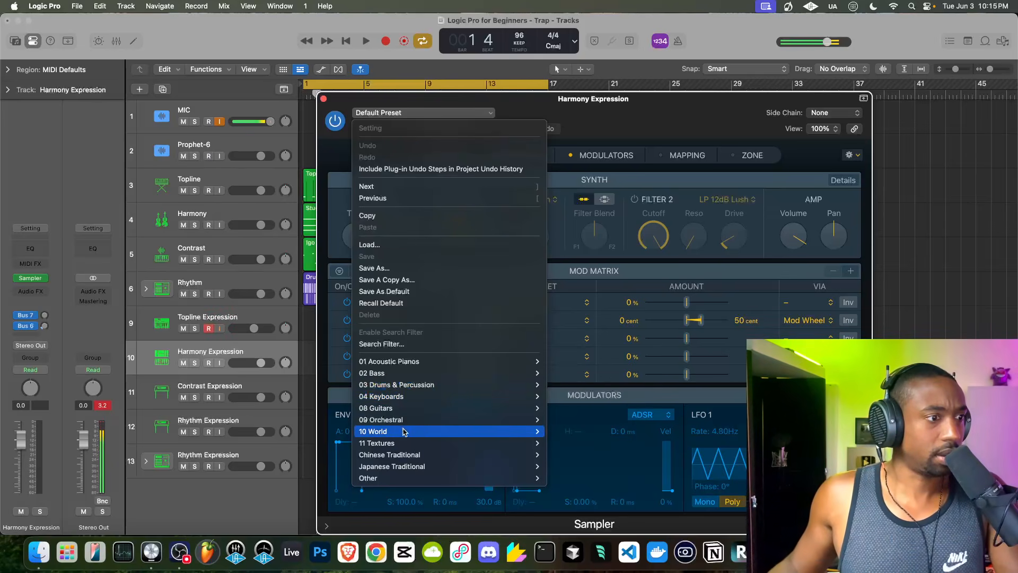
mouse_move(404, 431)
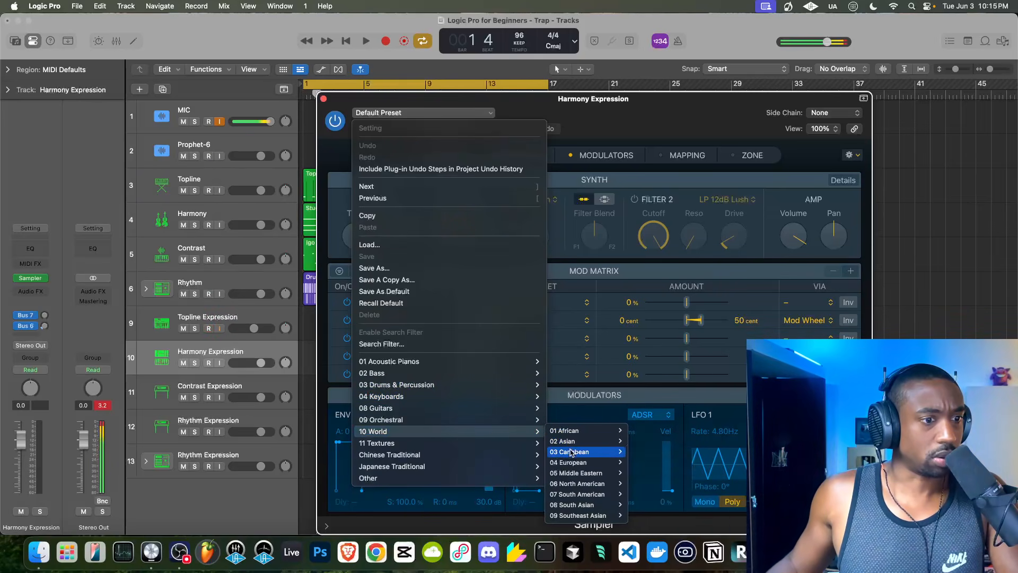
mouse_move(568, 444)
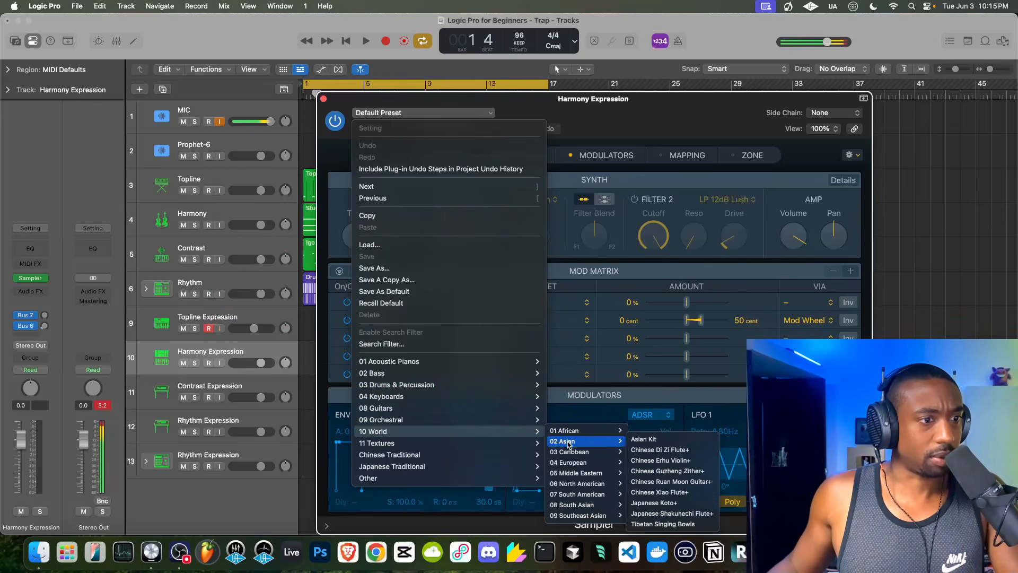
left_click(655, 449)
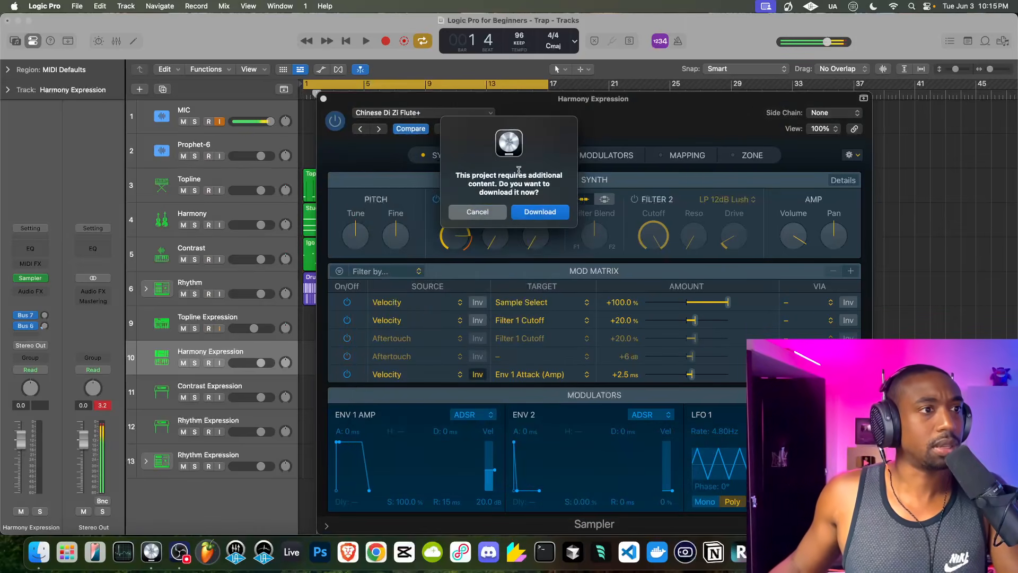
left_click(536, 211)
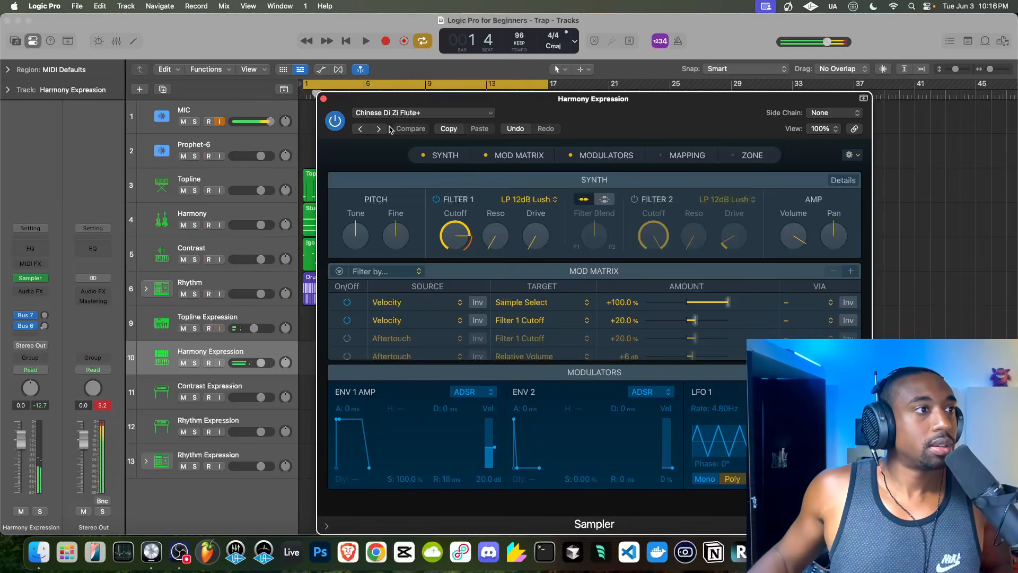
Step: Play the arrangement to try the flute sound against it, close the Sampler window and return to bar 1
left_click(347, 41)
left_click(366, 41)
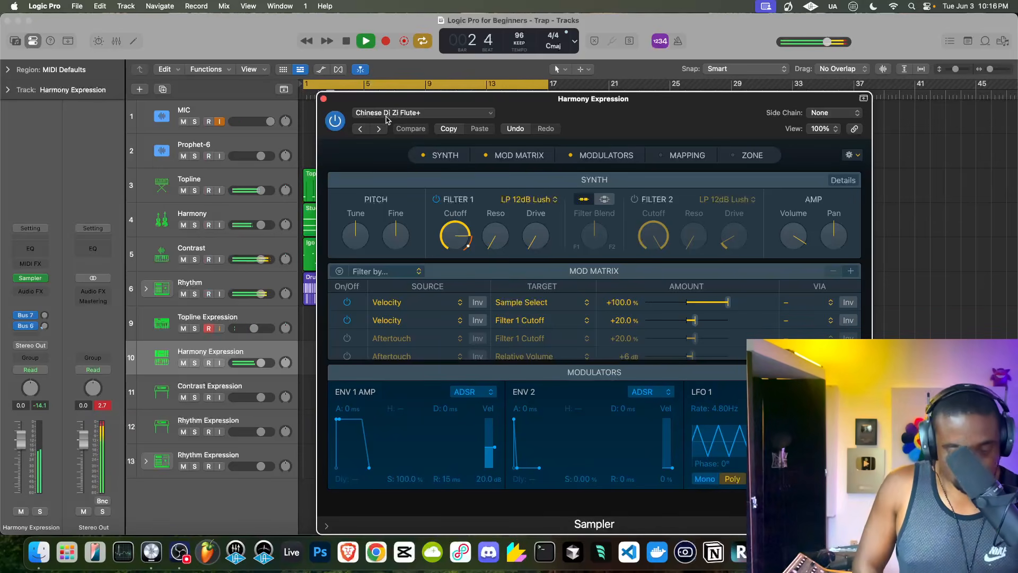
left_click(324, 99)
key("Return")
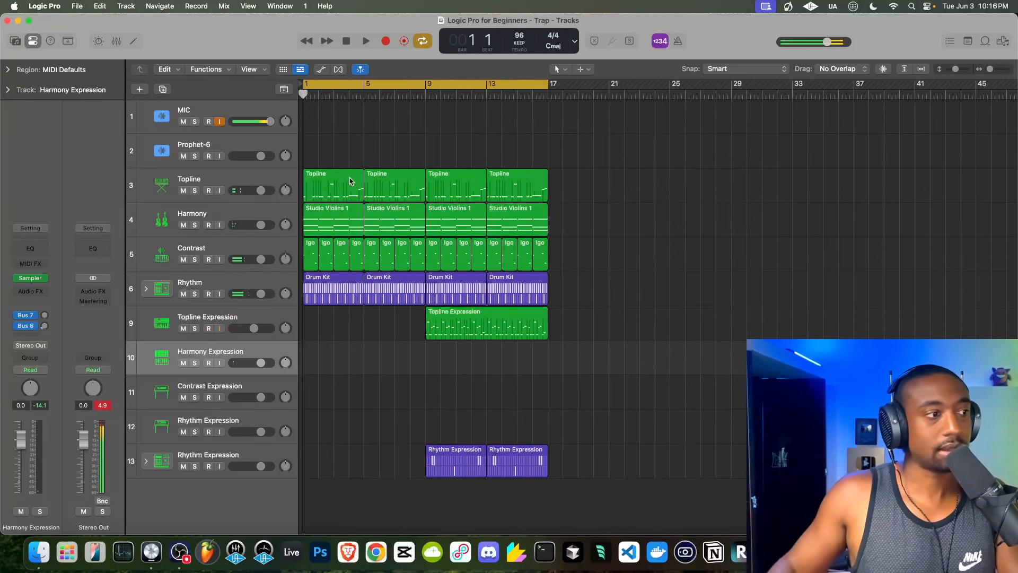
Step: Rename the Harmony Expression track to Topline Expression and arm it for recording
double_click(224, 350)
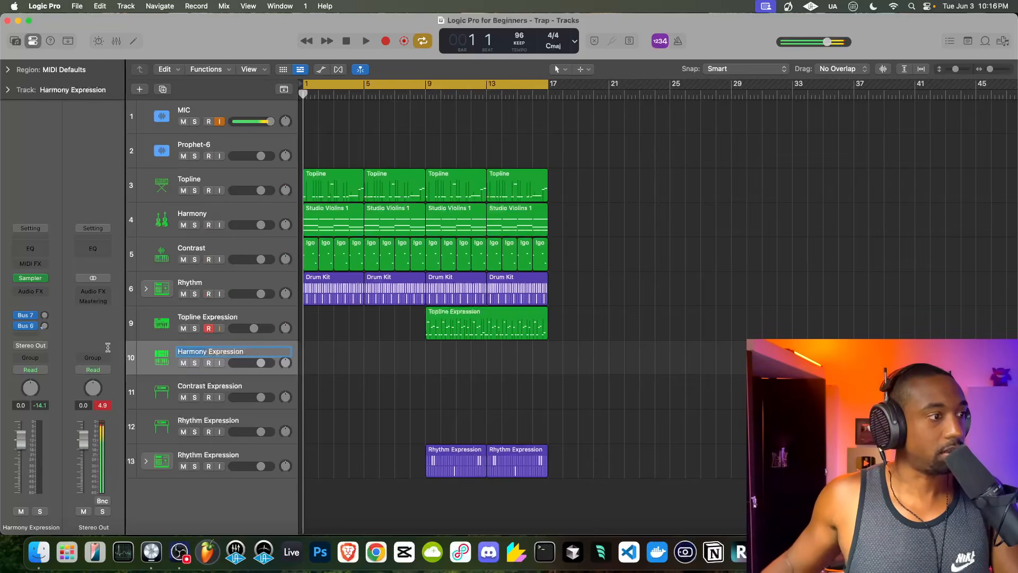
type("Topline")
key("Return")
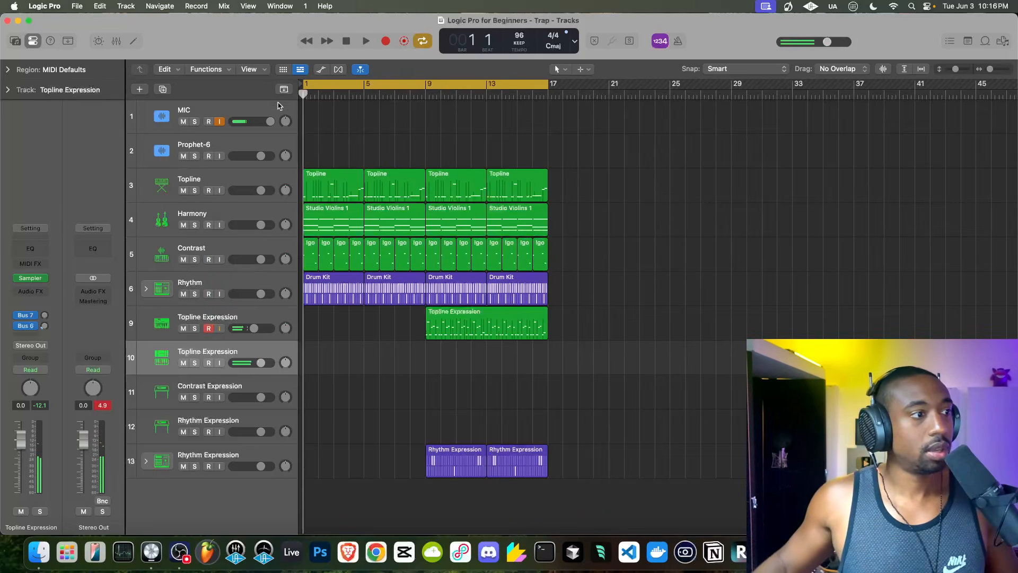
left_click(210, 363)
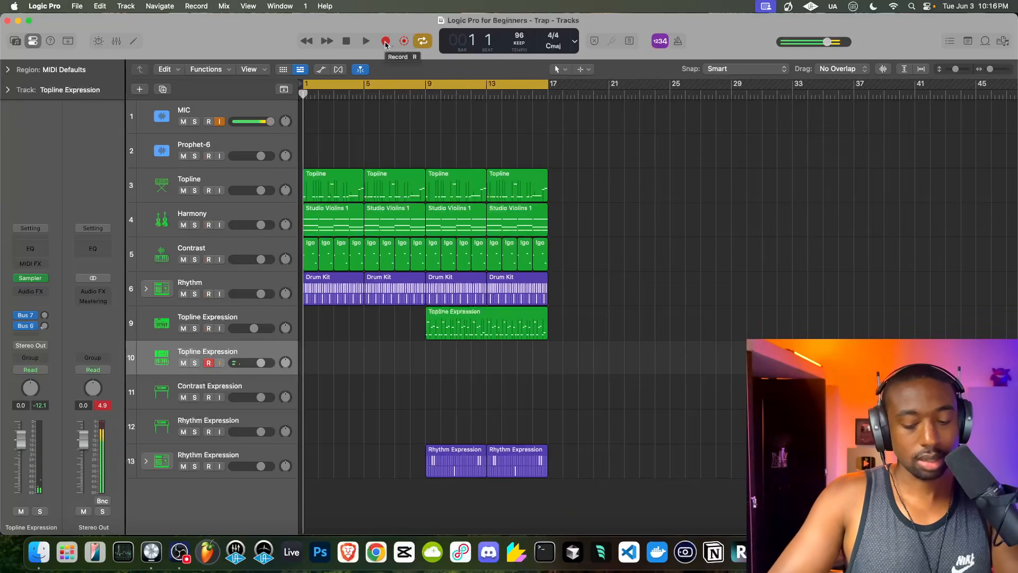
Step: Open Musical Typing and rehearse single flute notes on the armed Topline Expression track, bending their pitch up and down
key("super+k")
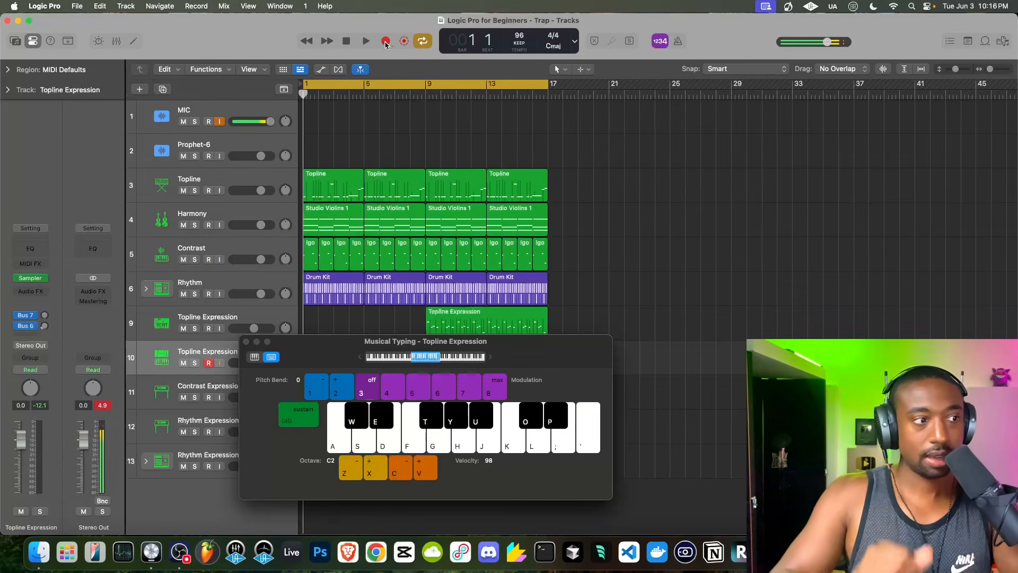
key("j")
key("2")
key("1")
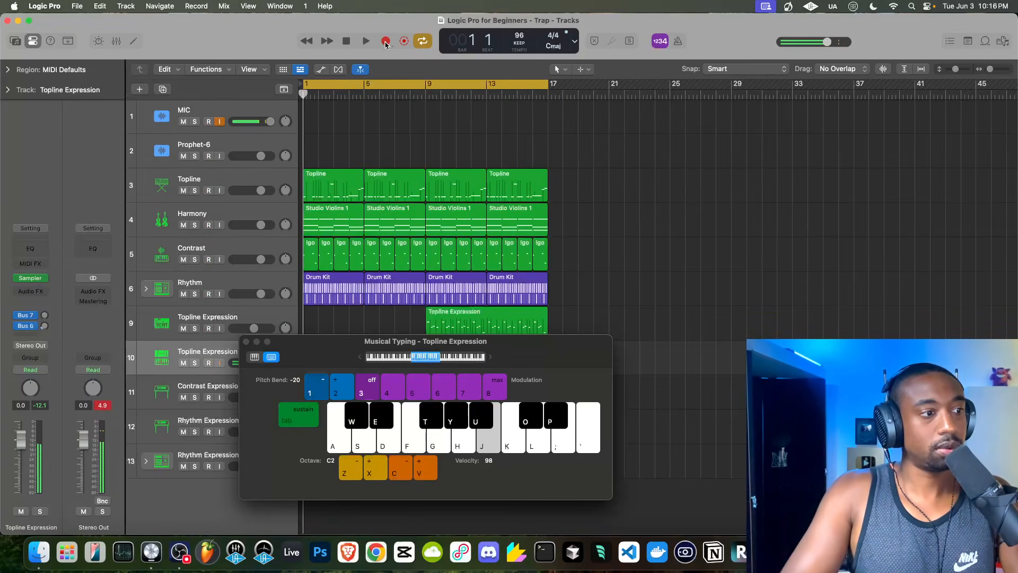
key("g")
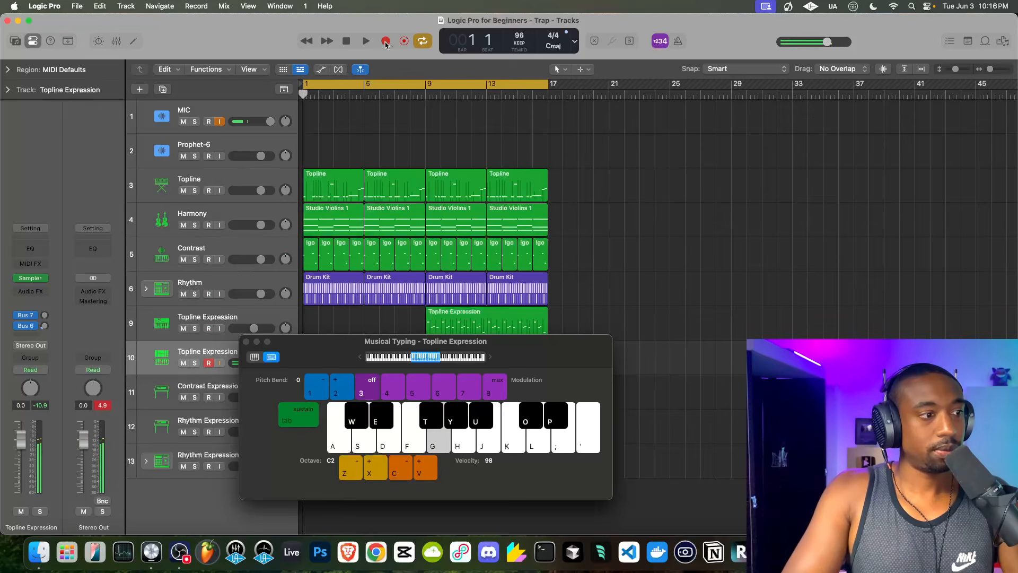
key("h")
key("1")
key("1")
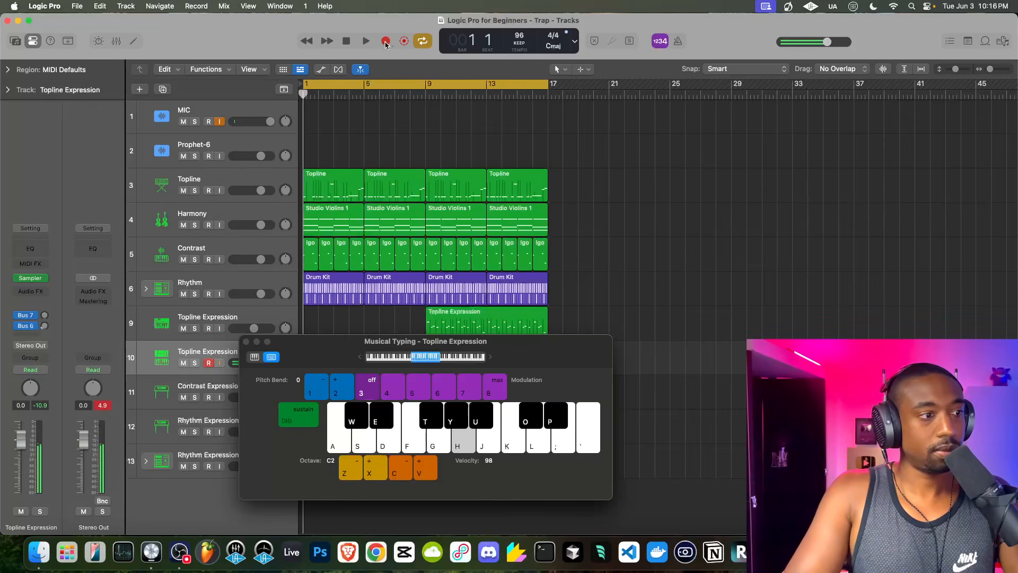
key("1")
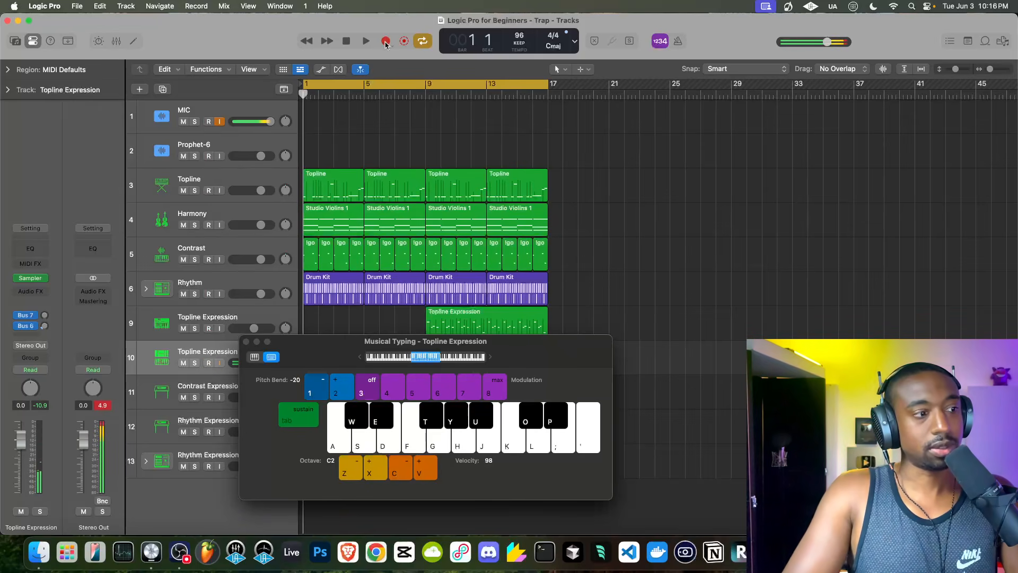
key("h")
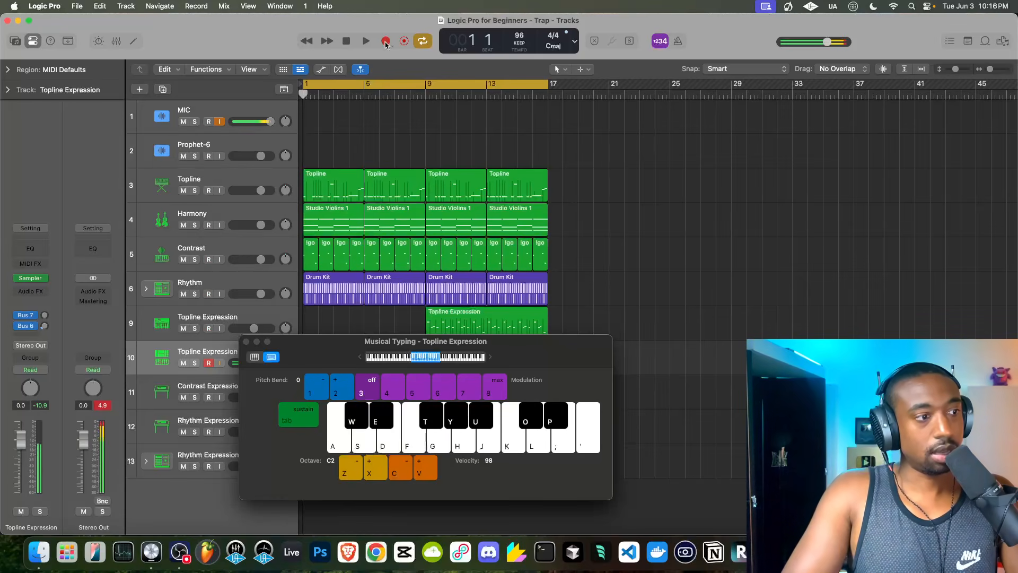
key("1")
key("h")
key("1")
key("1")
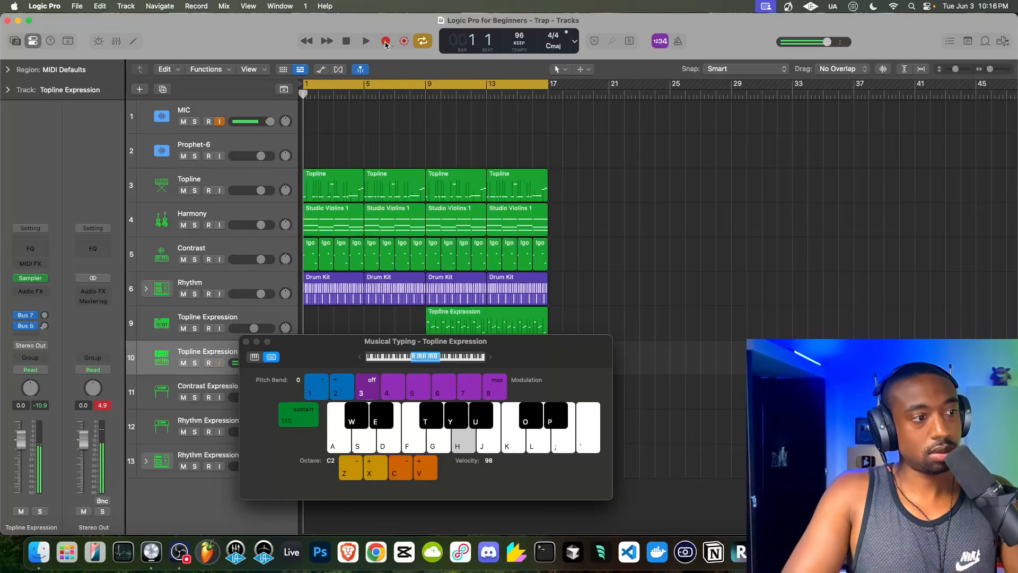
key("h")
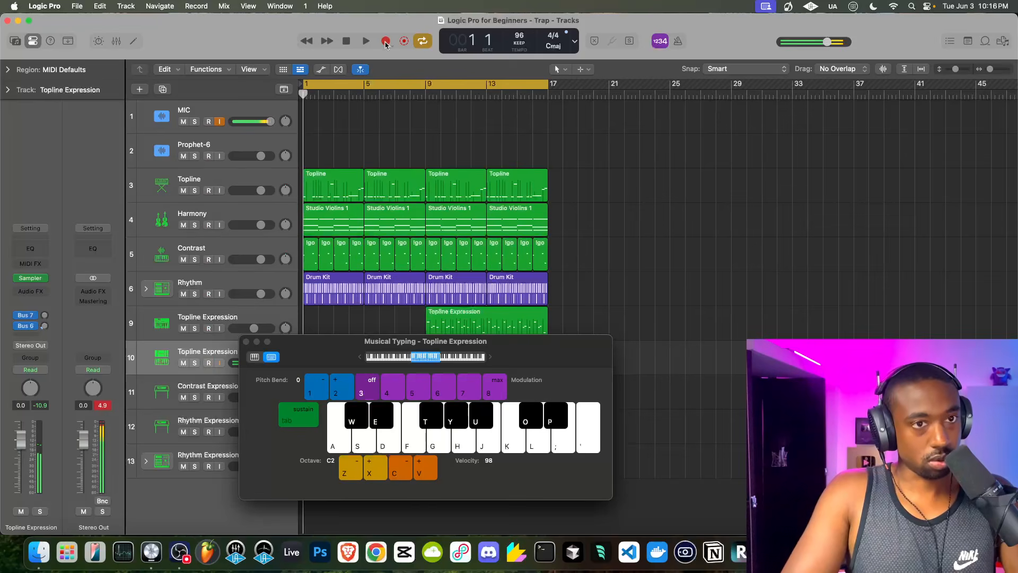
key("1")
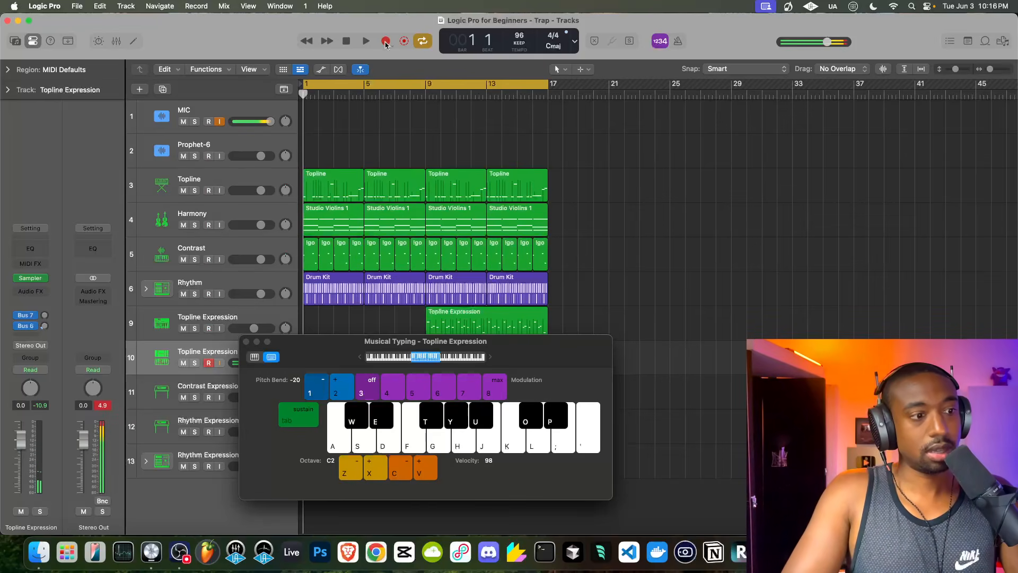
Step: Rehearse one more flute note with a downward pitch bend and close Musical Typing
key("h")
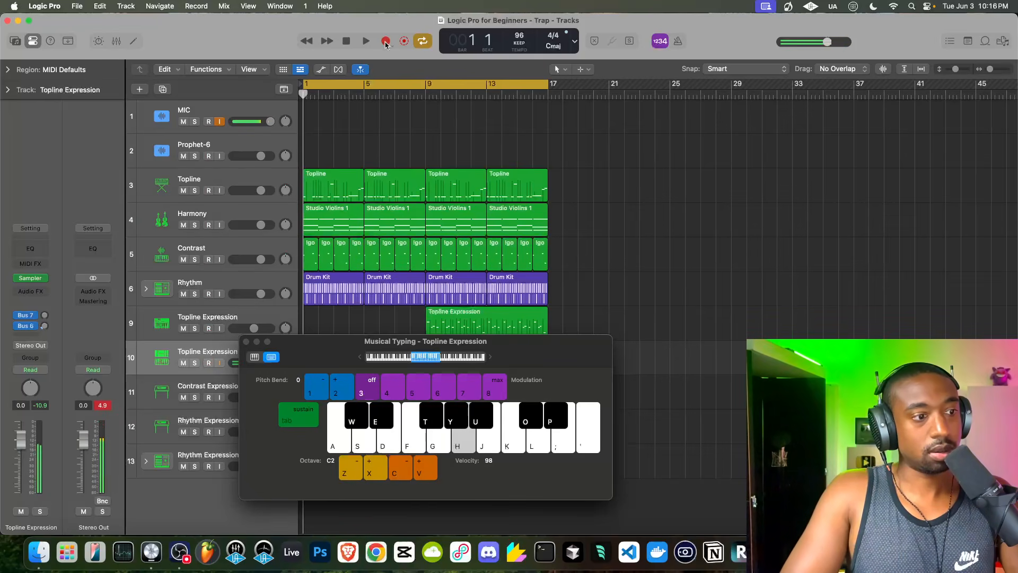
key("1")
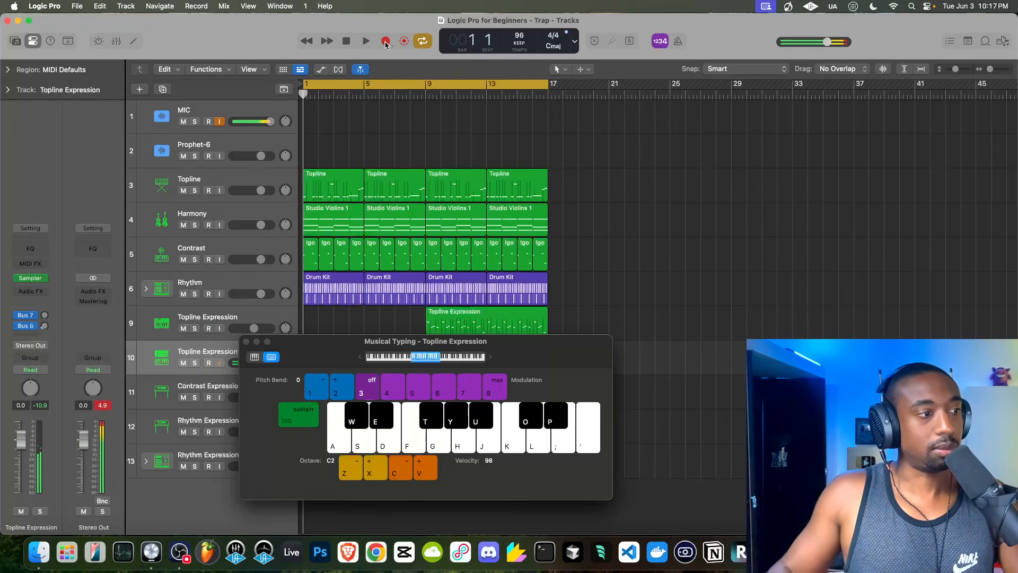
left_click(246, 341)
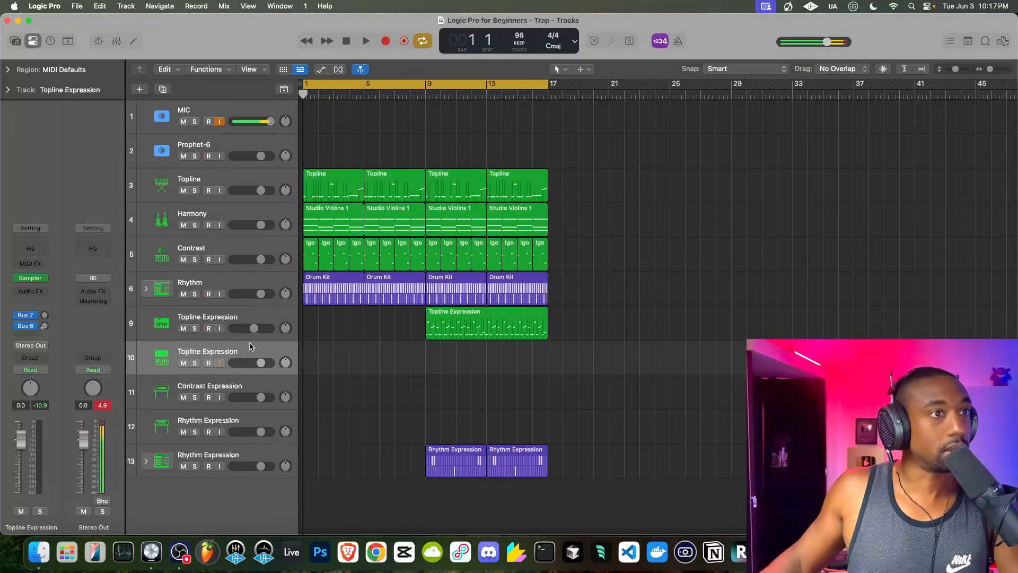
Step: Record a flute melody on the armed Topline Expression track across the bar 1 to 17 cycle and save the project
left_click(384, 41)
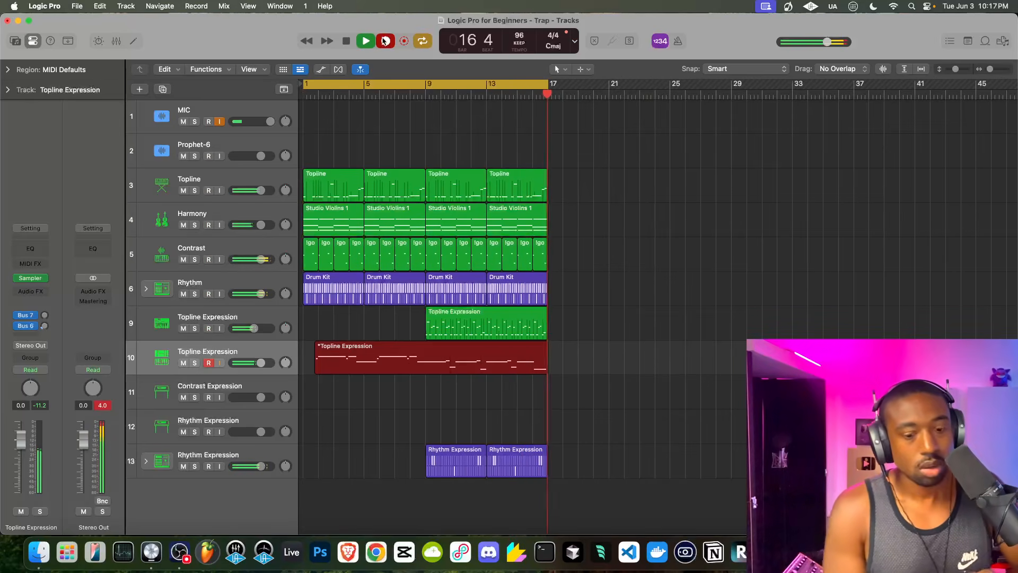
key("space")
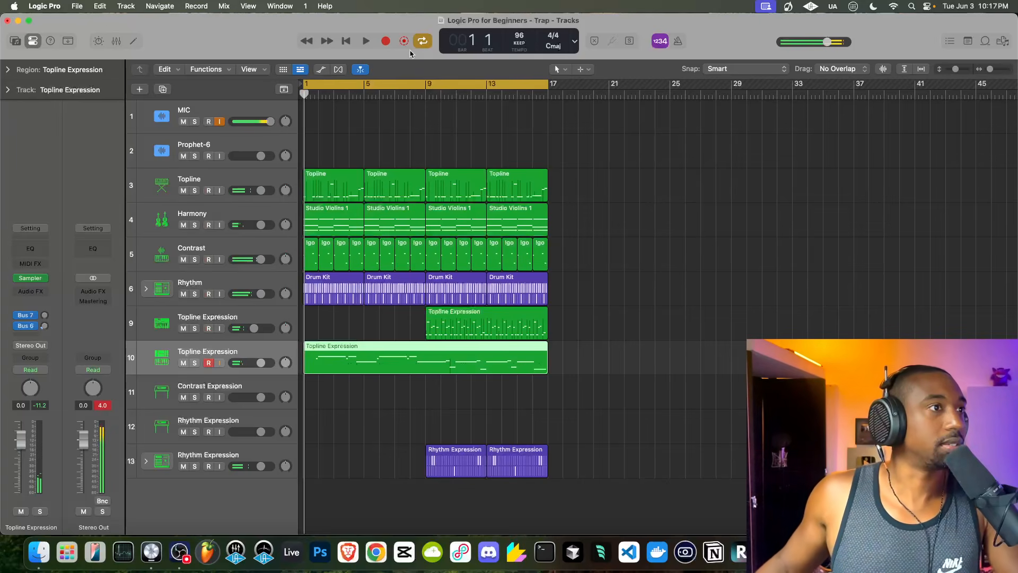
key("super+s")
Step: Audition the flute take soloed and against the full arrangement, lowering the flute track's volume to -4.6 dB
key("space")
left_click(197, 364)
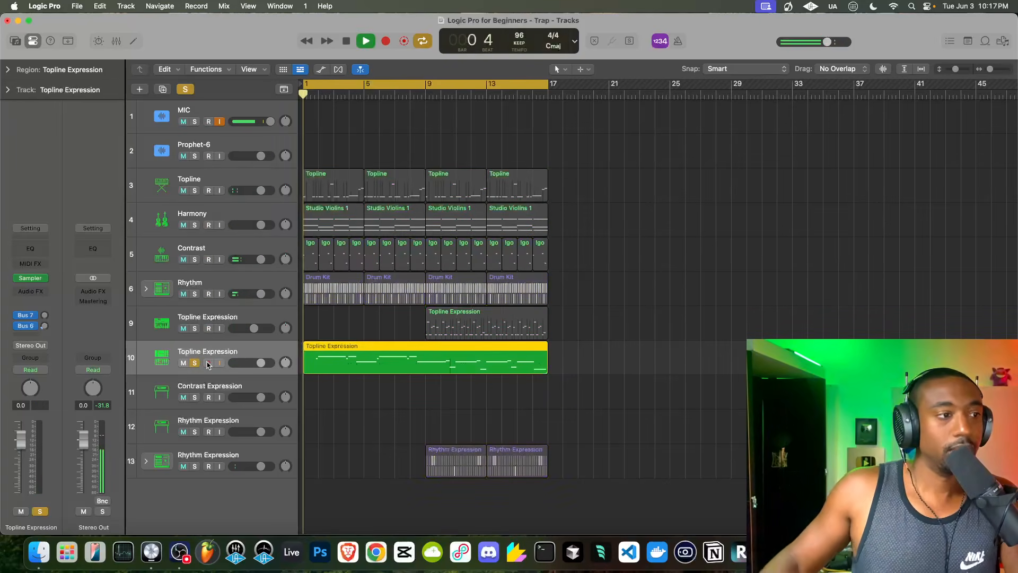
key("space")
left_click(196, 364)
key("space")
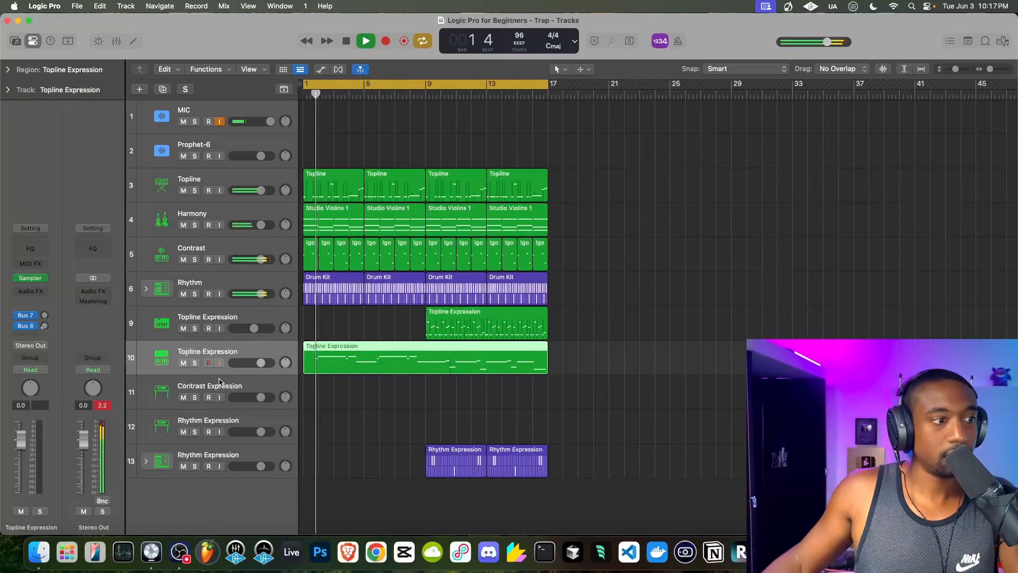
left_click_drag(261, 363, 254, 362)
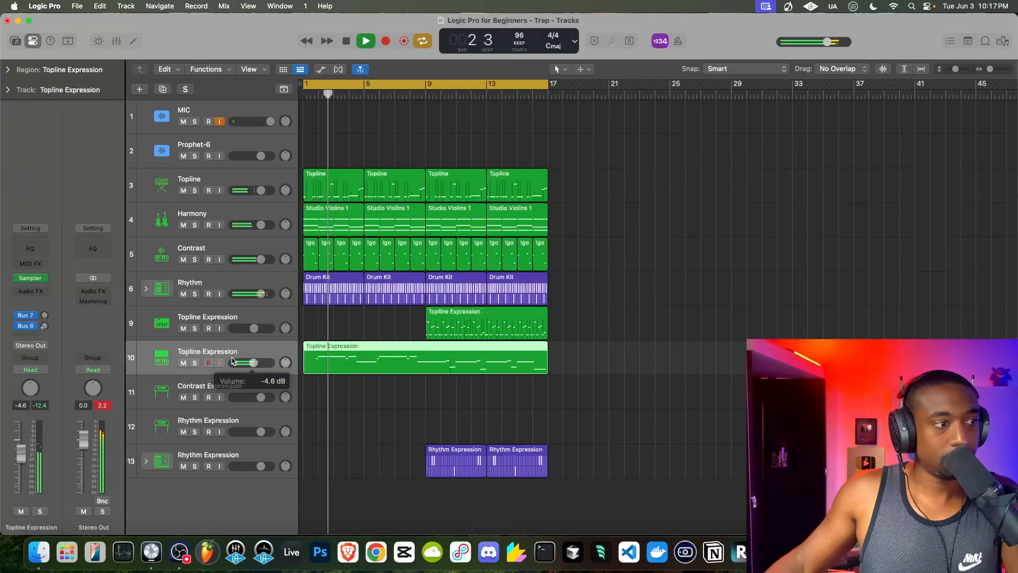
key("space")
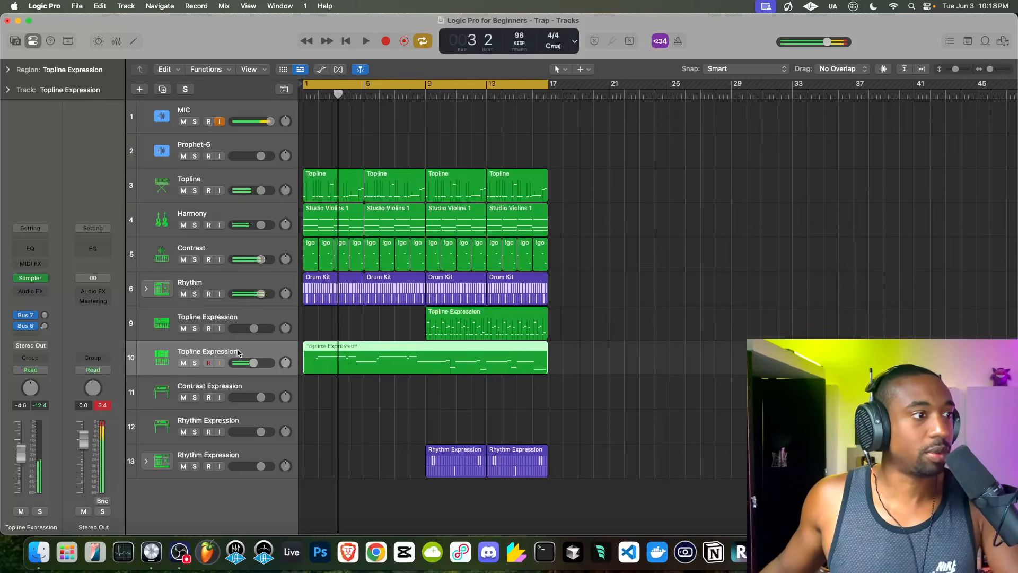
Step: Raise the flute track's Bus 6 reverb send to -2.6 while the arrangement plays from the start
left_click(45, 326)
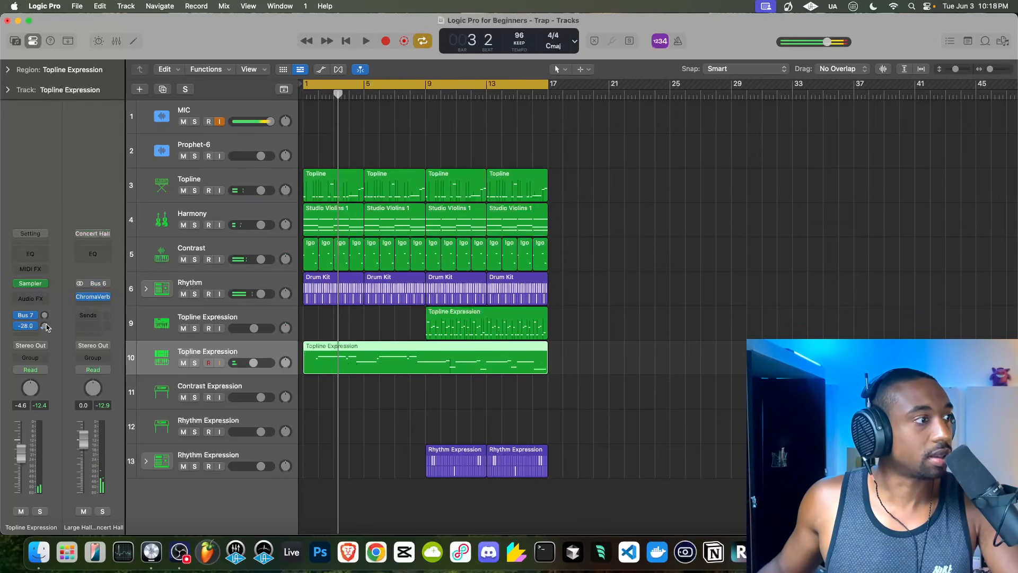
key("space")
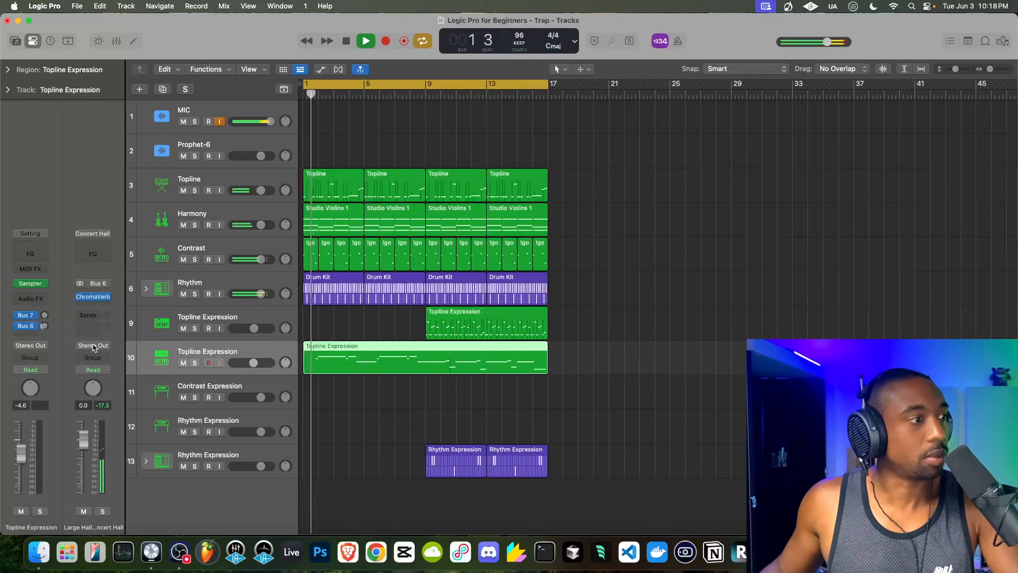
mouse_move(45, 326)
left_mouse_down()
mouse_move(45, 297)
mouse_move(45, 327)
left_mouse_up()
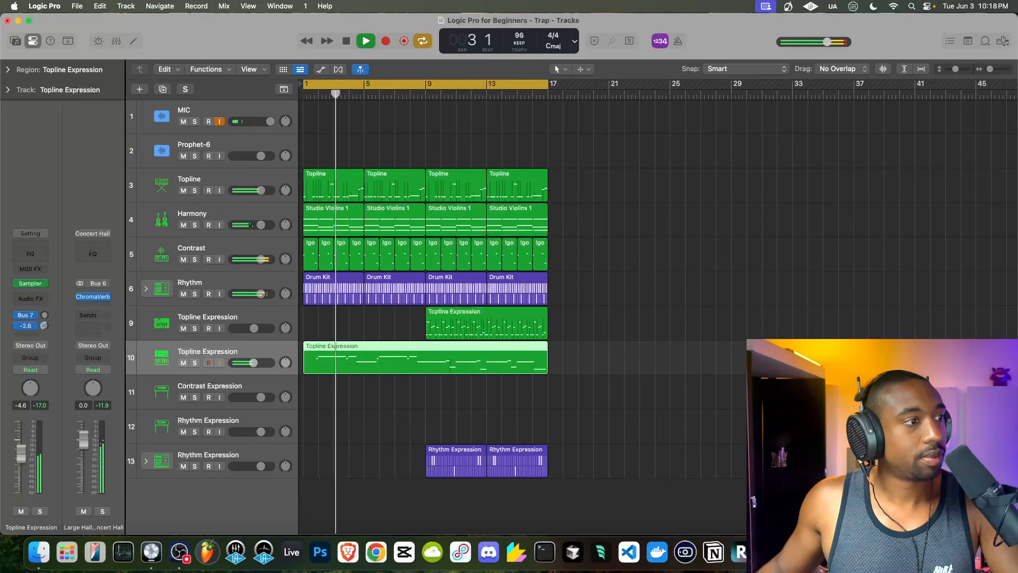
Step: Clear the Stereo Out peak reading, raise track 9's volume to about 0 dB during playback, and place the playhead at bar 9
left_click(199, 214)
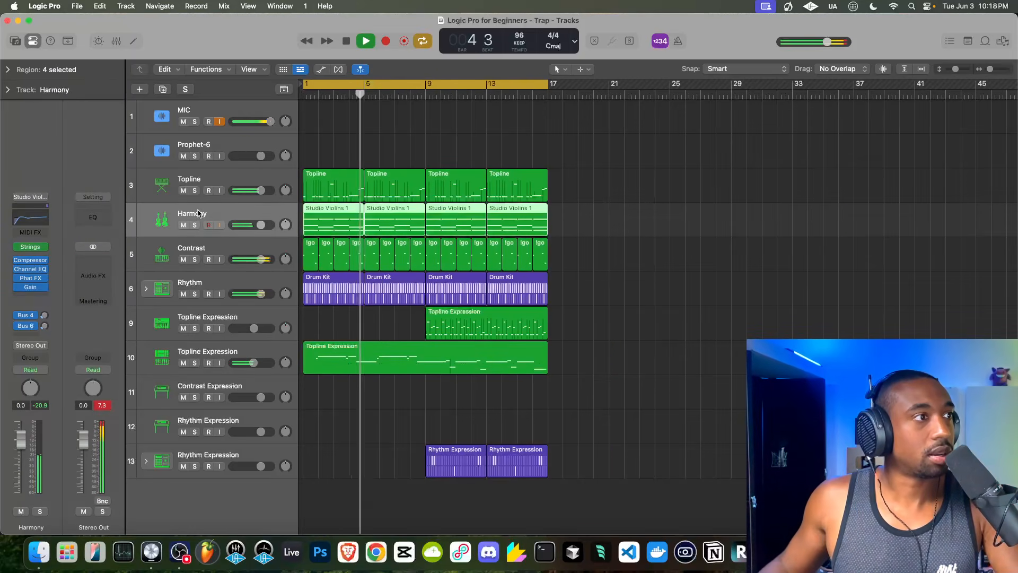
left_click(103, 405)
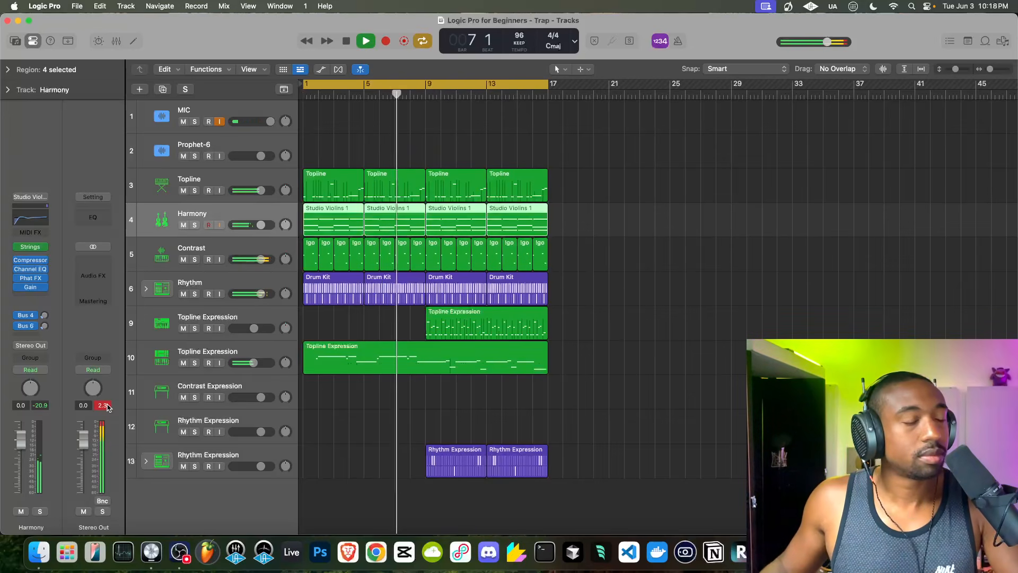
left_click(465, 395)
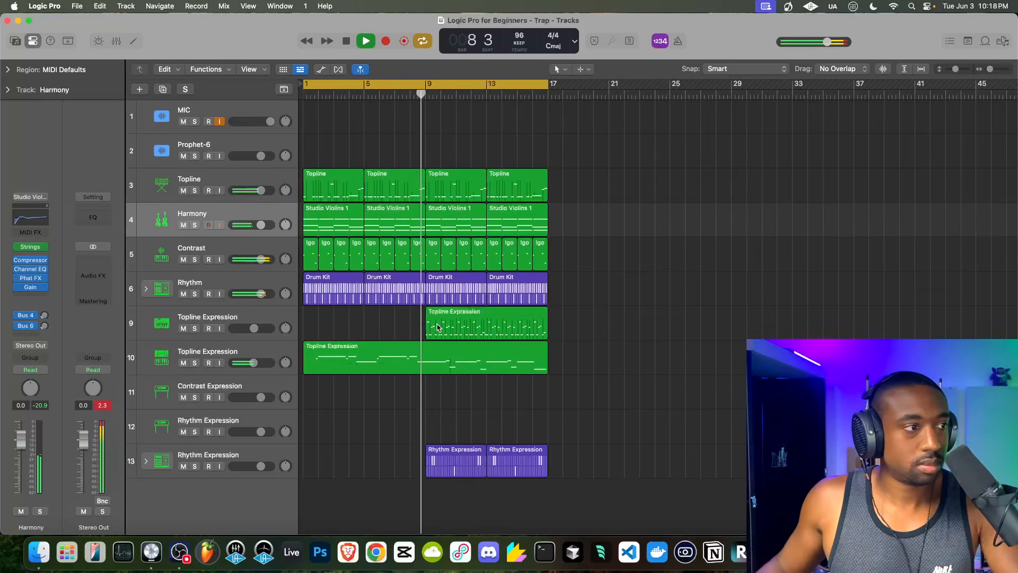
left_click_drag(254, 328, 262, 329)
key("space")
left_click(426, 94)
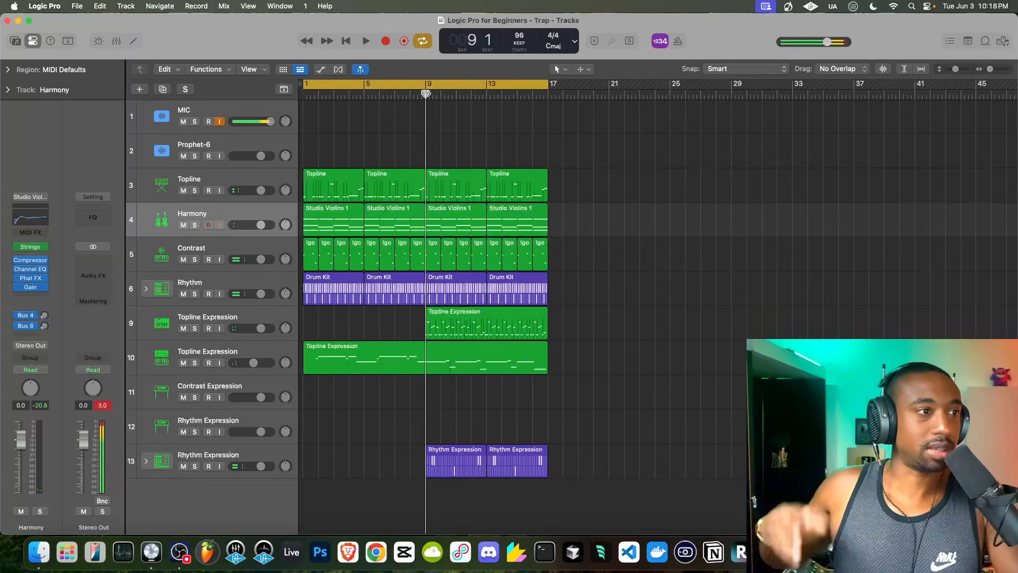
Step: Rename track 9 as Topline Expression - Bell and track 10 as Topline Expression - Flute
left_click(256, 315)
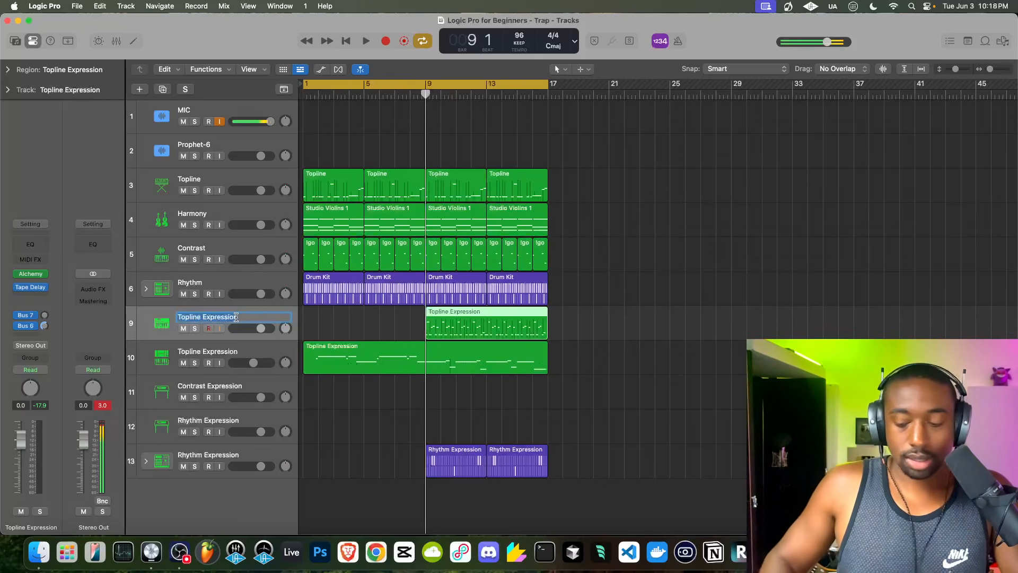
key("Return")
key("space")
key("space")
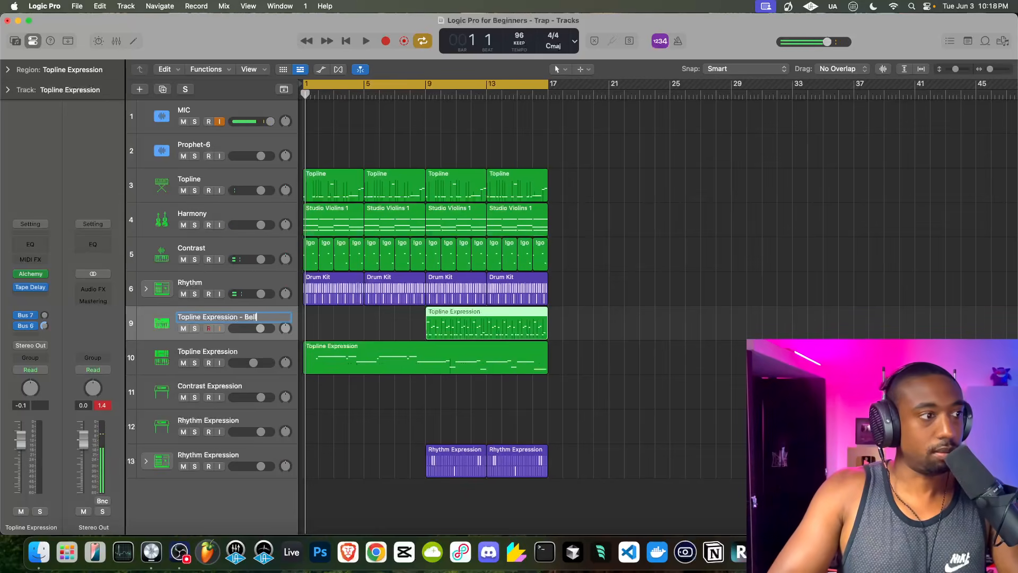
type("ll")
key("Return")
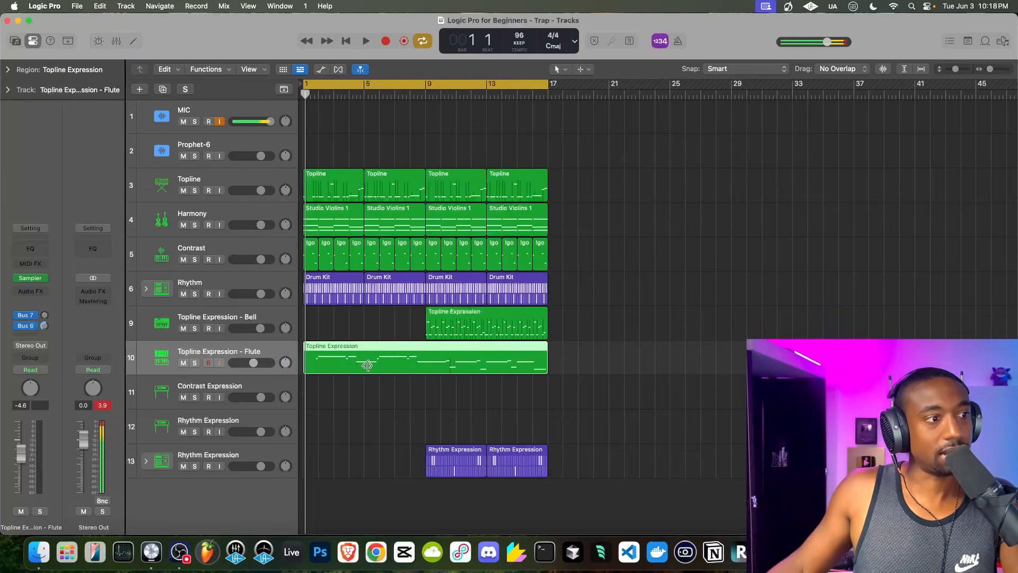
Step: Rename the Topline track as Contrast, and reorder the tracks so it sits directly above Rhythm and the flute track above Harmony
double_click(195, 180)
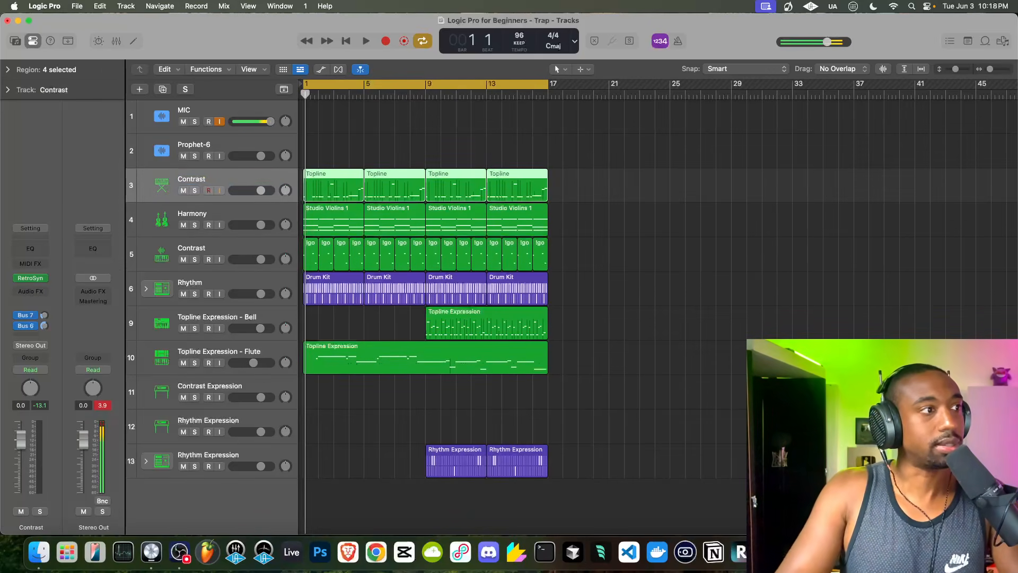
left_click_drag(188, 181, 209, 259)
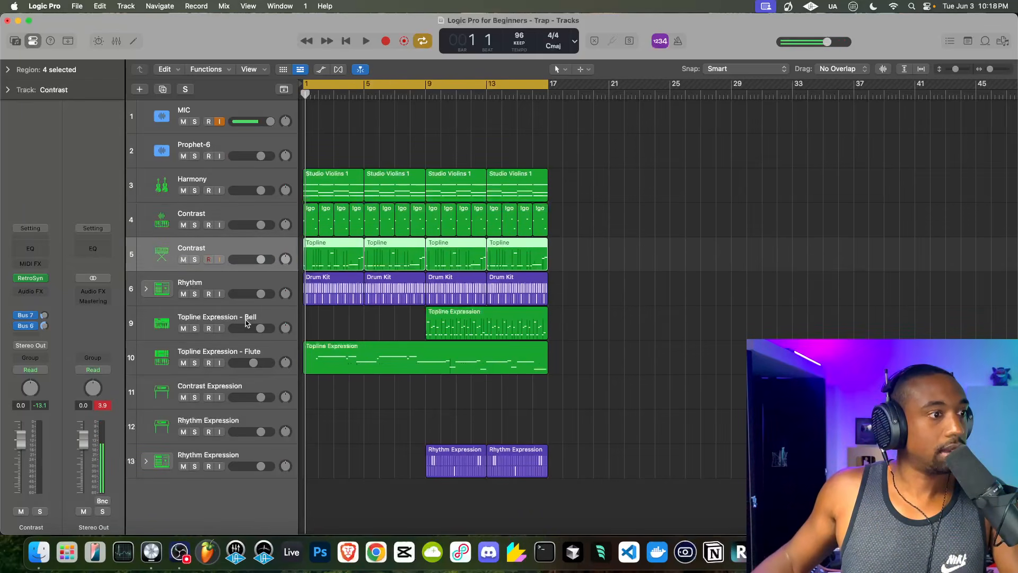
left_click_drag(255, 353, 250, 166)
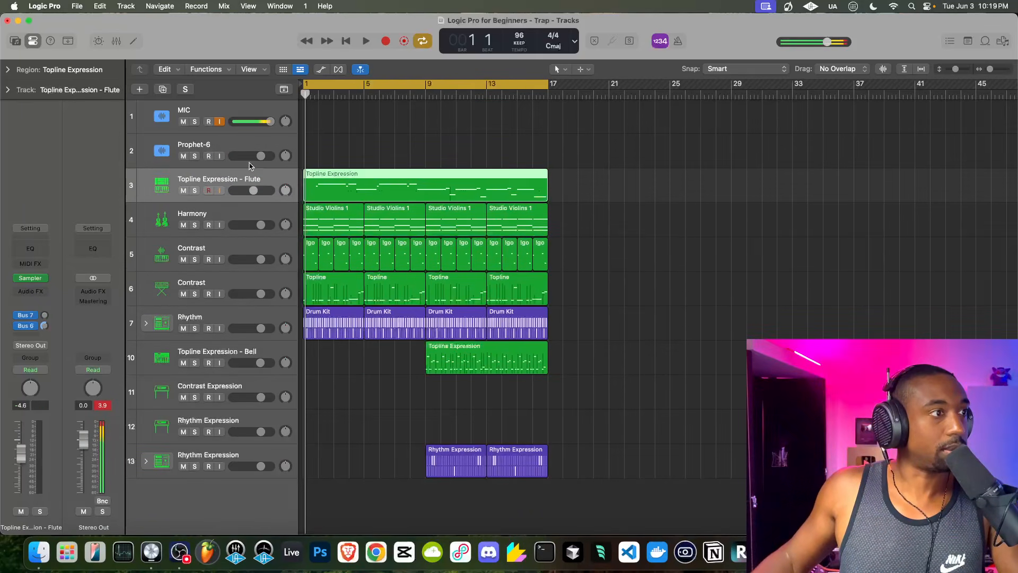
Step: Insert the Beat Breaker multi effect after the Tape Delay on the Topline Expression - Bell track
left_click(430, 94)
left_click(220, 344)
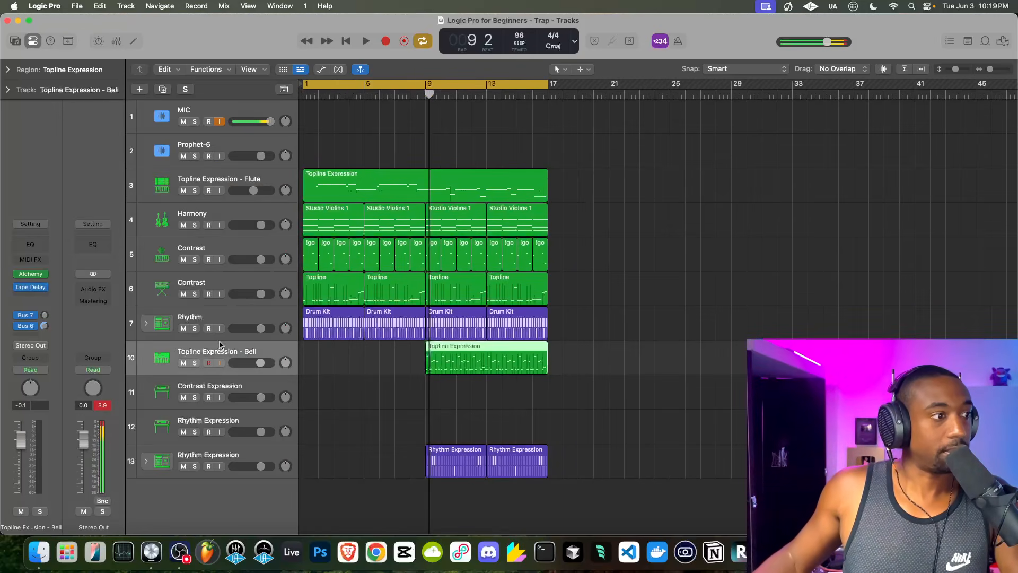
left_click(32, 297)
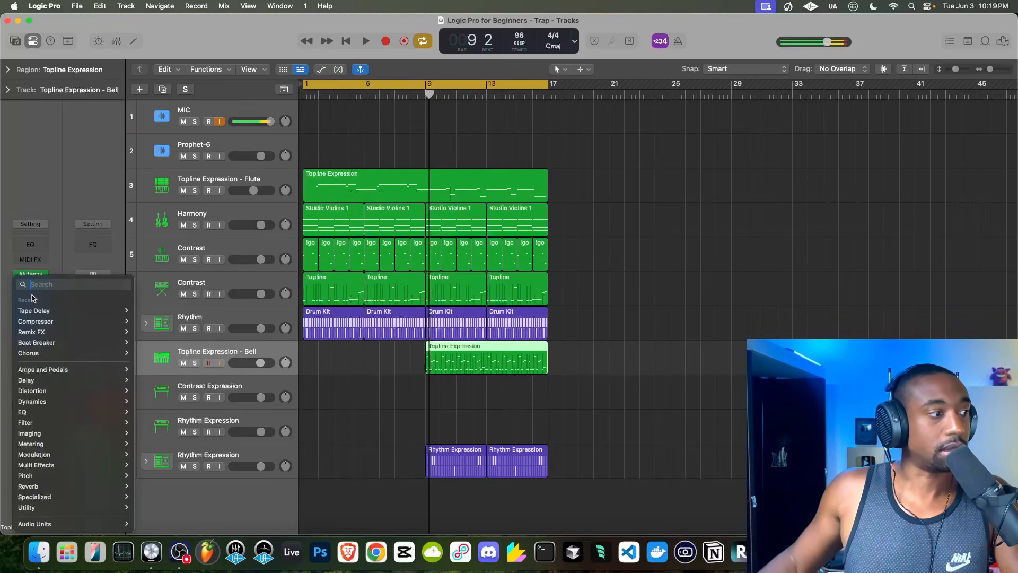
mouse_move(95, 465)
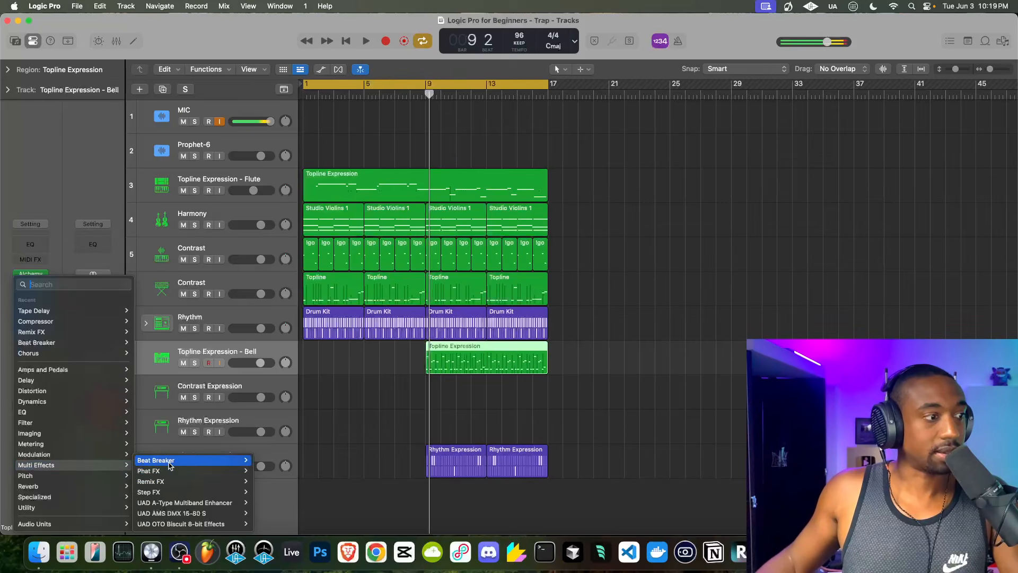
left_click(170, 465)
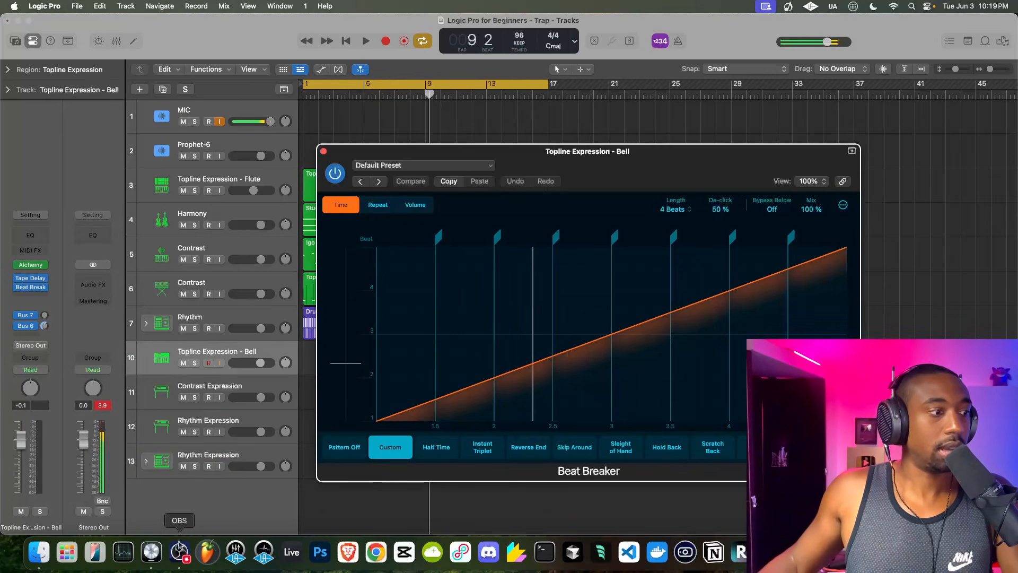
left_click(179, 546)
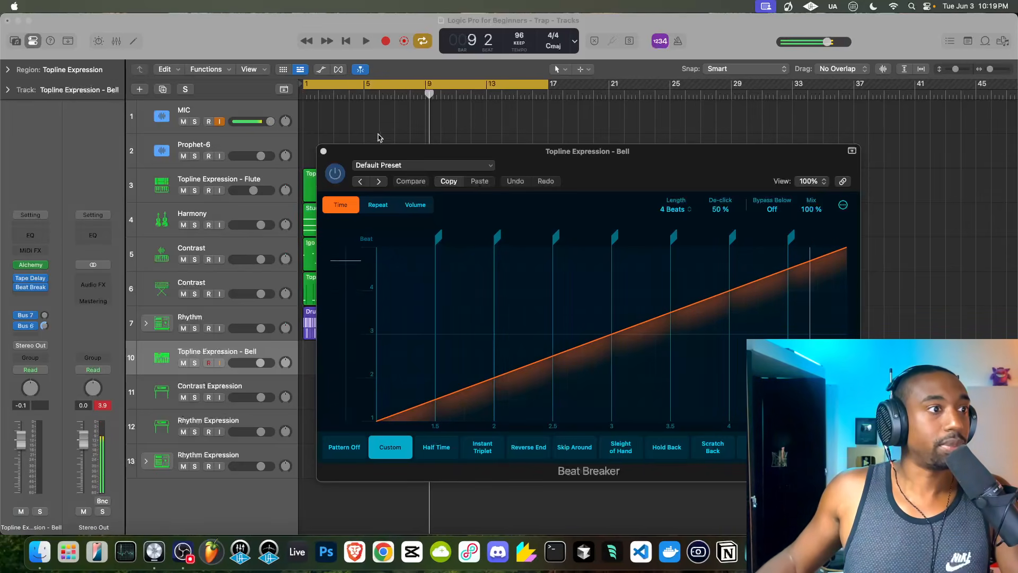
Step: Apply Beat Breaker's Half Time pattern to the bell, set its mix to 77% while playing from around bar 8, and close the plug-in
left_click_drag(447, 157, 374, 115)
key("space")
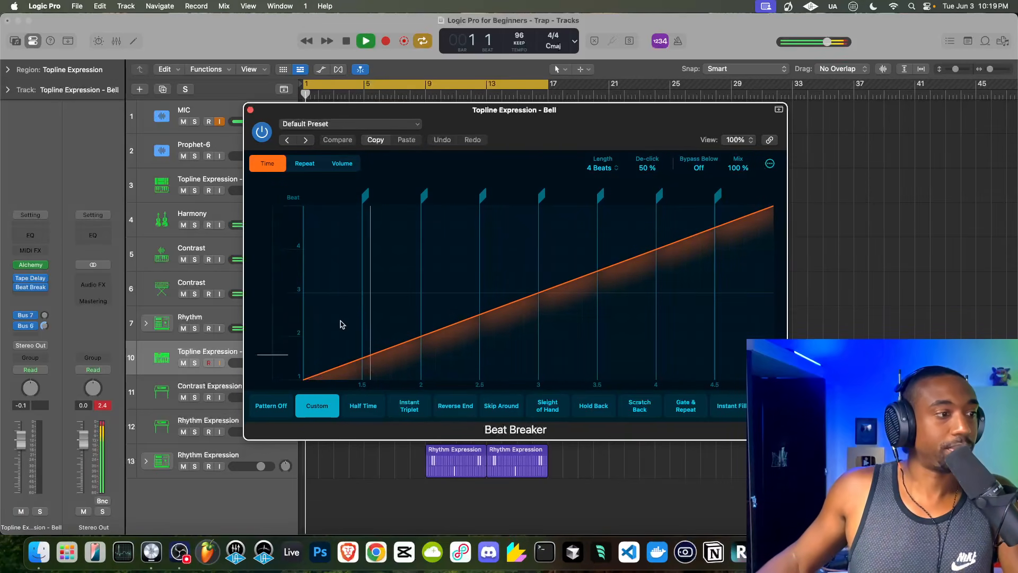
left_click(363, 402)
left_click_drag(388, 115, 317, 314)
left_click(418, 95)
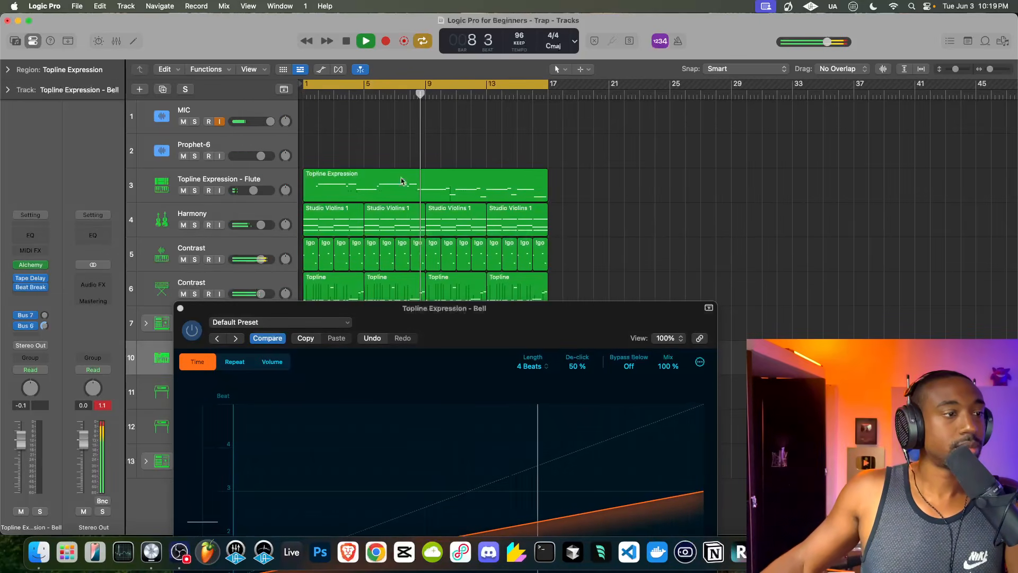
left_click_drag(386, 310, 393, 172)
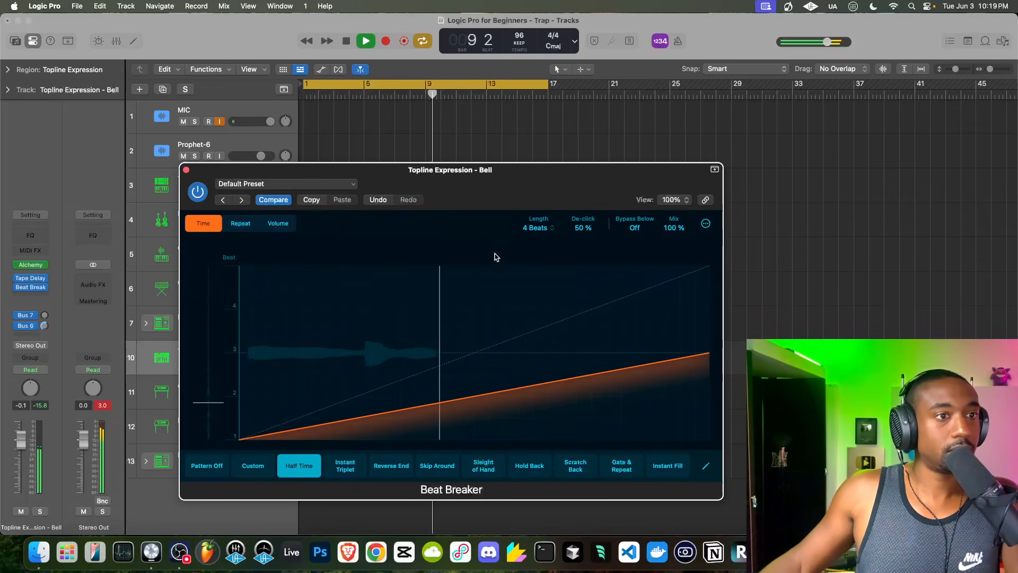
left_click_drag(674, 228, 665, 252)
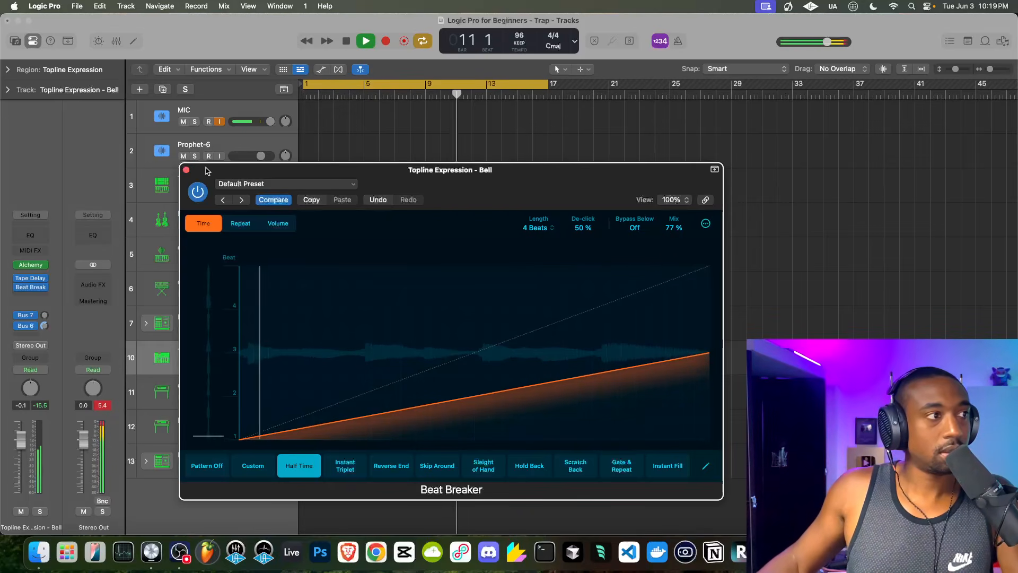
left_click(186, 170)
Step: Solo the bell track, reopen Beat Breaker and set its mix to 0% while playing from bar 8
left_click(194, 363)
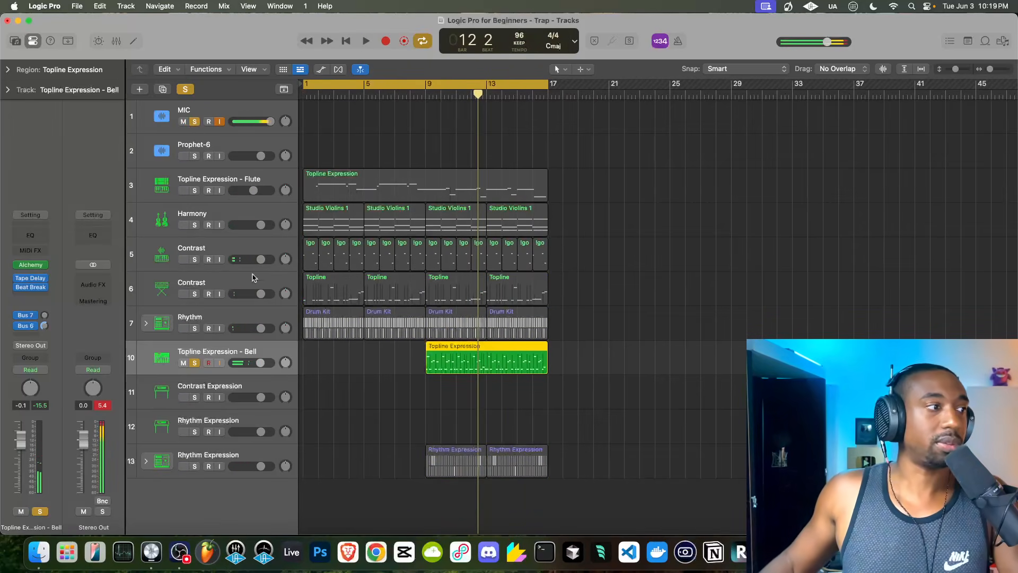
left_click(37, 289)
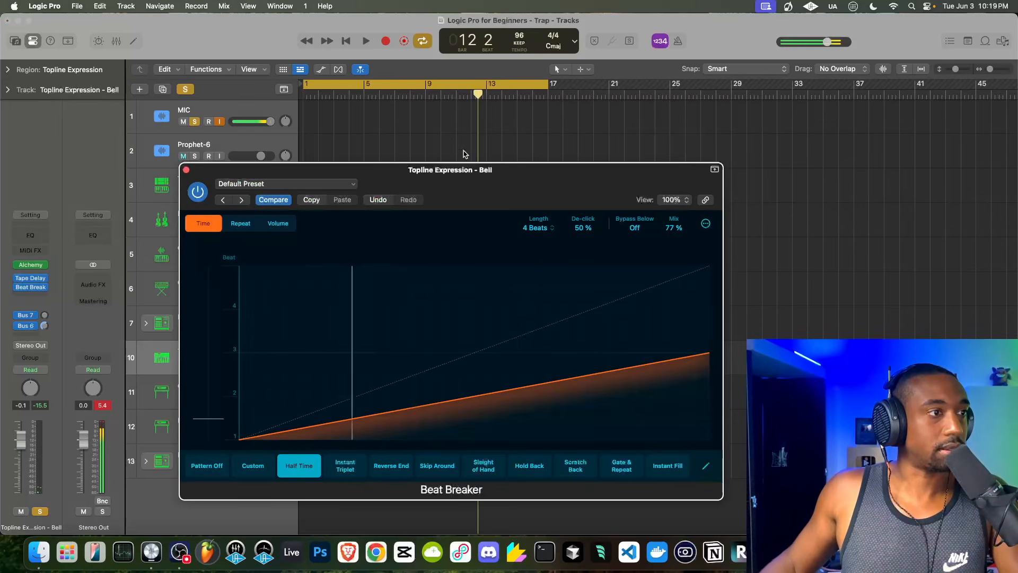
left_click(411, 94)
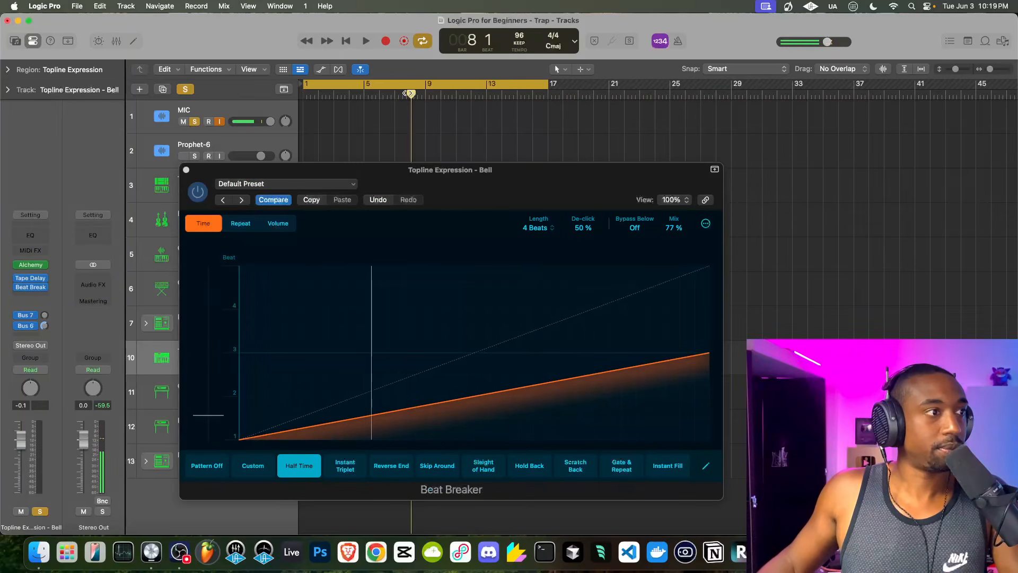
left_click_drag(676, 226, 580, 413)
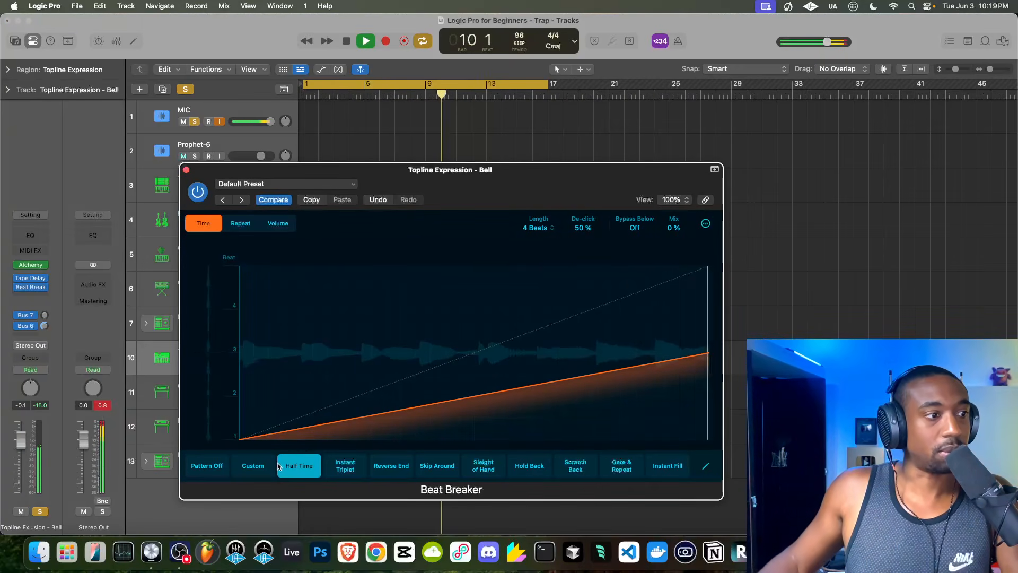
Step: Set Beat Breaker's mix to 33% and its repeats to 3 on the bell, view the volume pattern, and close the plug-in
left_click_drag(672, 228, 673, 180)
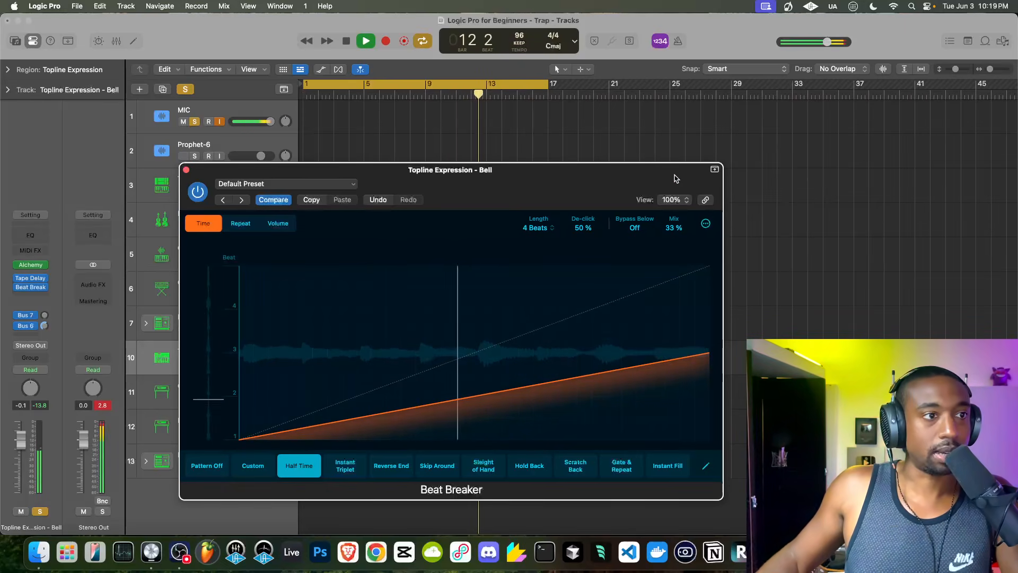
left_click(240, 223)
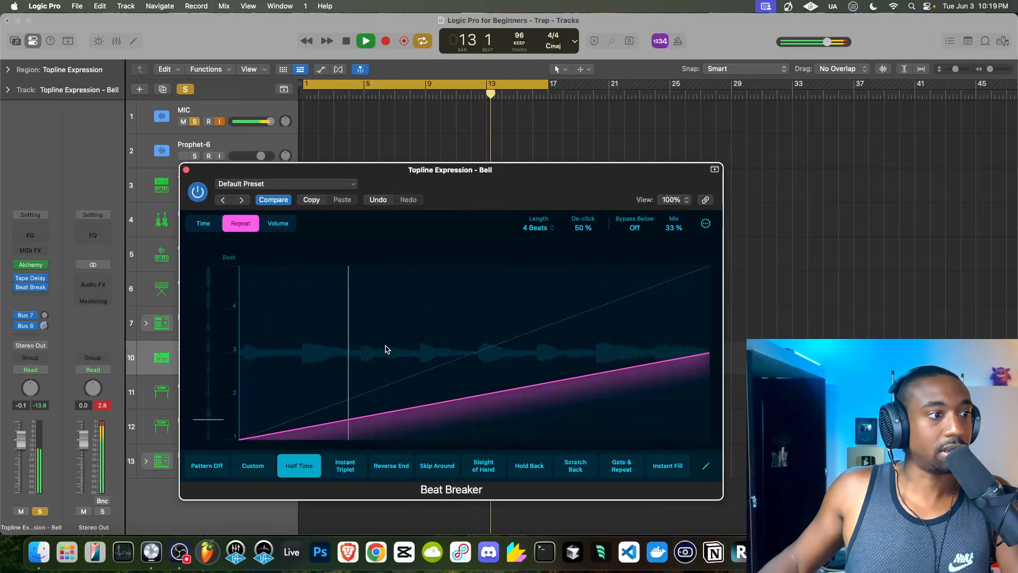
left_click_drag(453, 366, 460, 303)
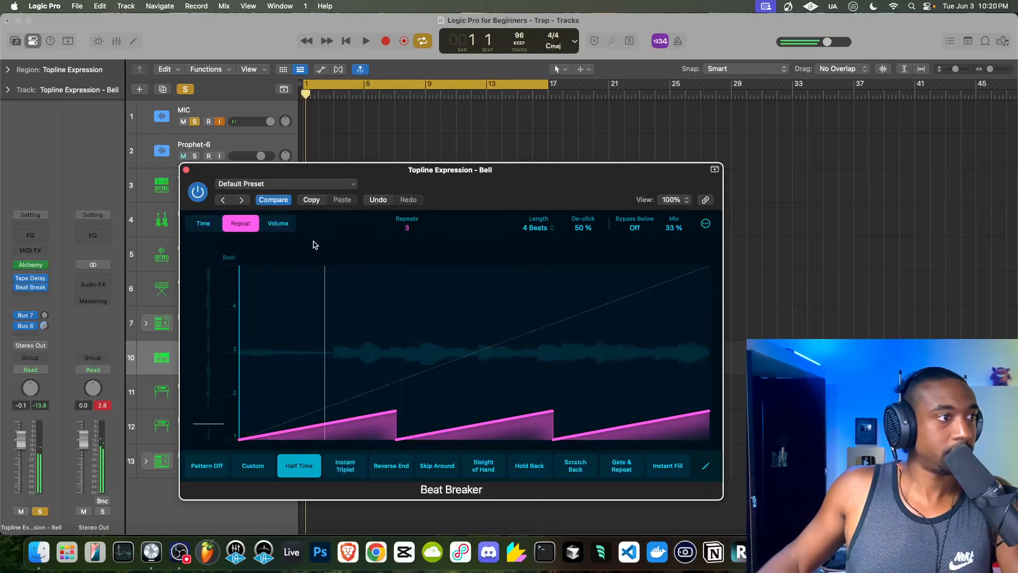
left_click(284, 224)
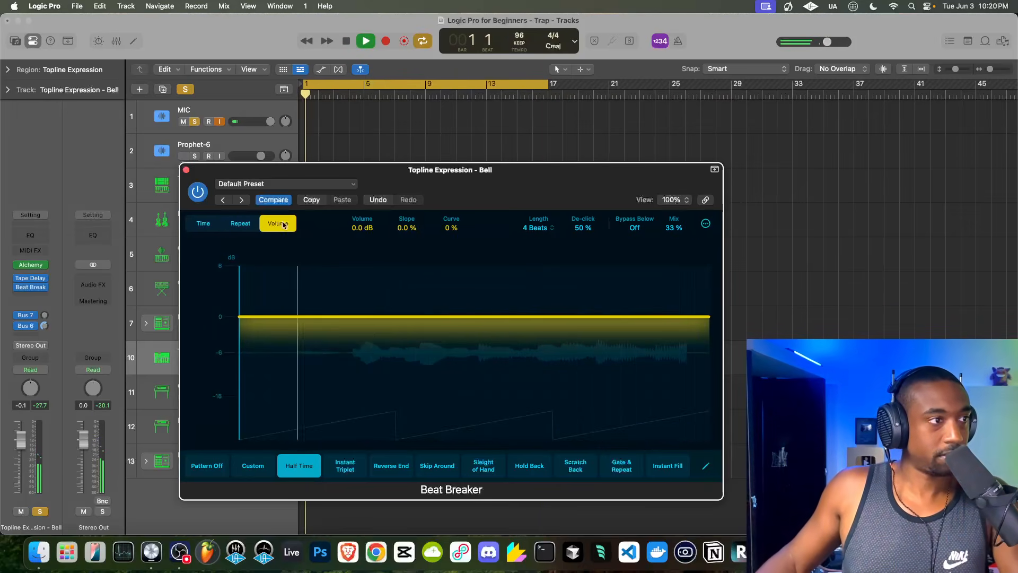
left_click(185, 170)
Step: Turn off solo on the bell and MIC tracks and play the full arrangement
left_click(196, 363)
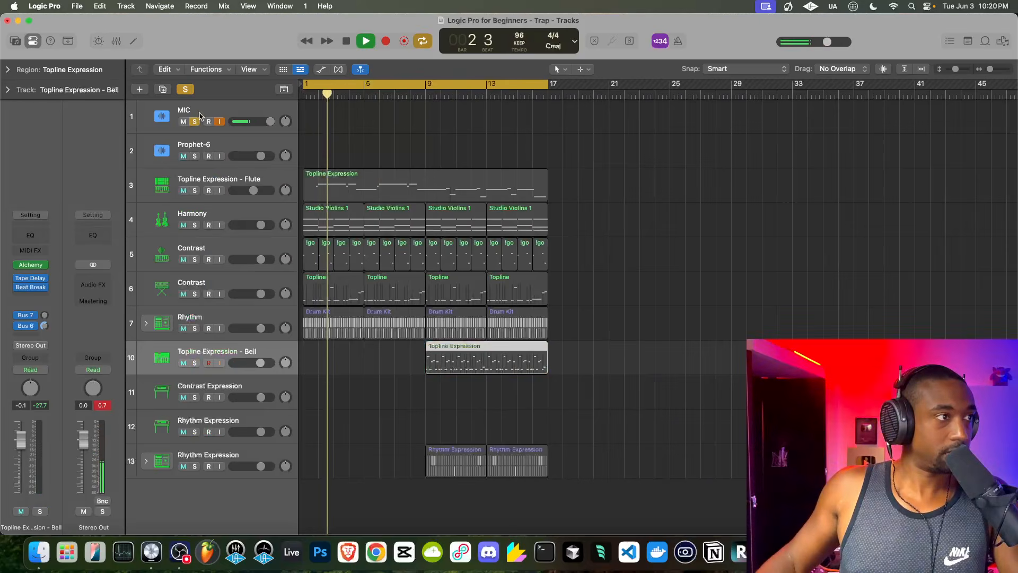
left_click(196, 122)
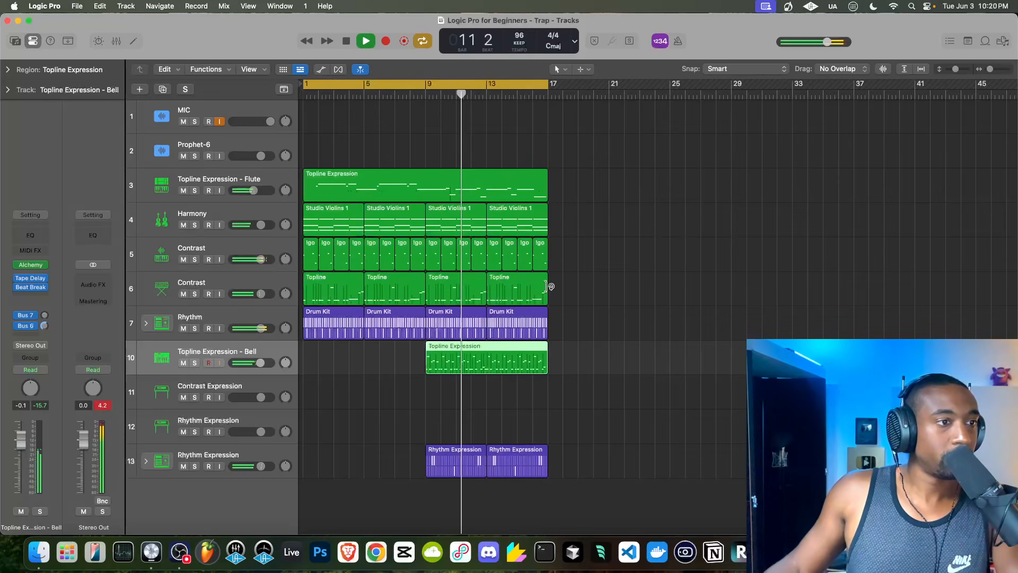
key("space")
Step: Delete the two Topline regions between bars 9 and 17 on the second Contrast track and play from bar 1
left_click(488, 291)
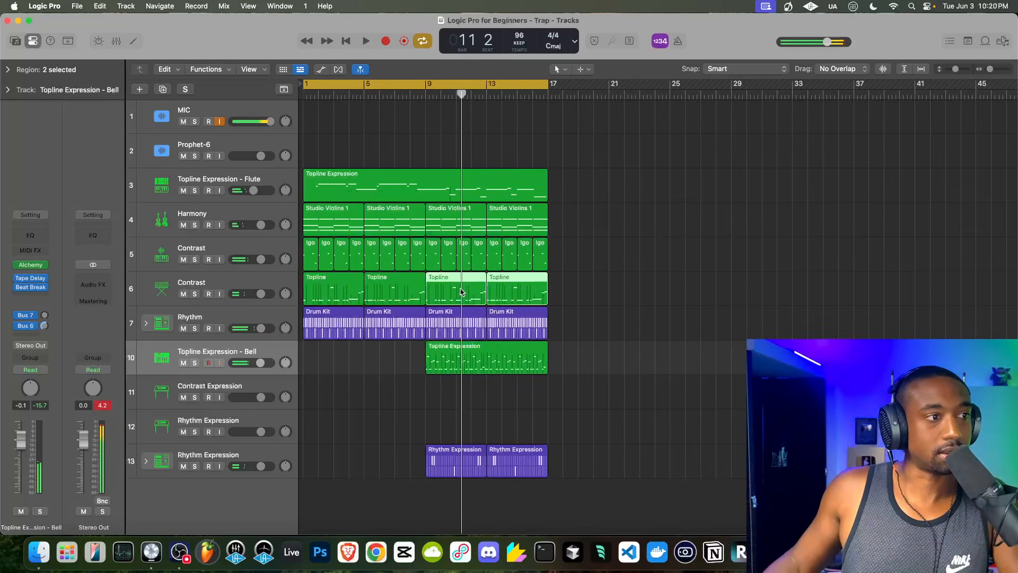
key("Delete")
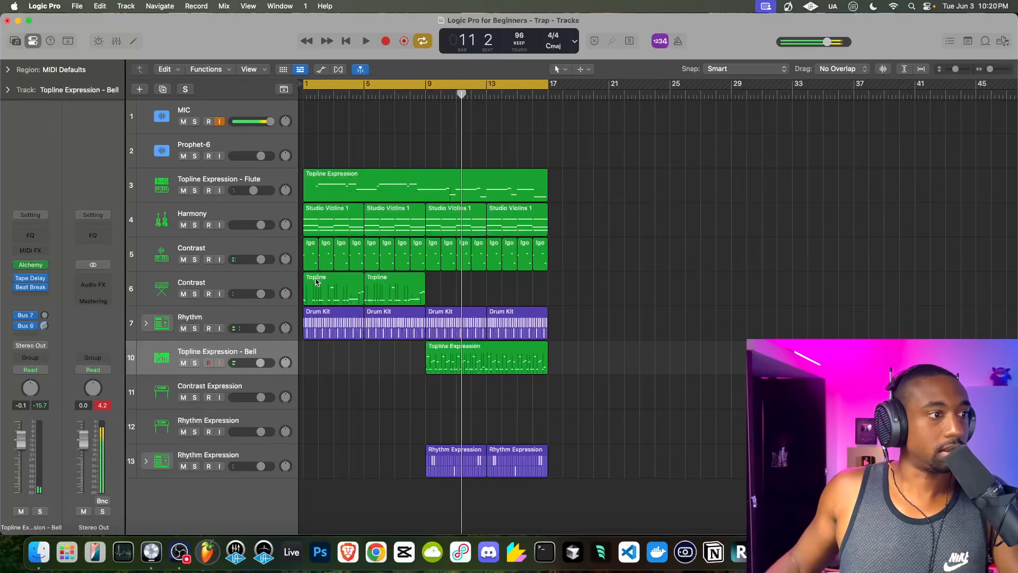
key("space")
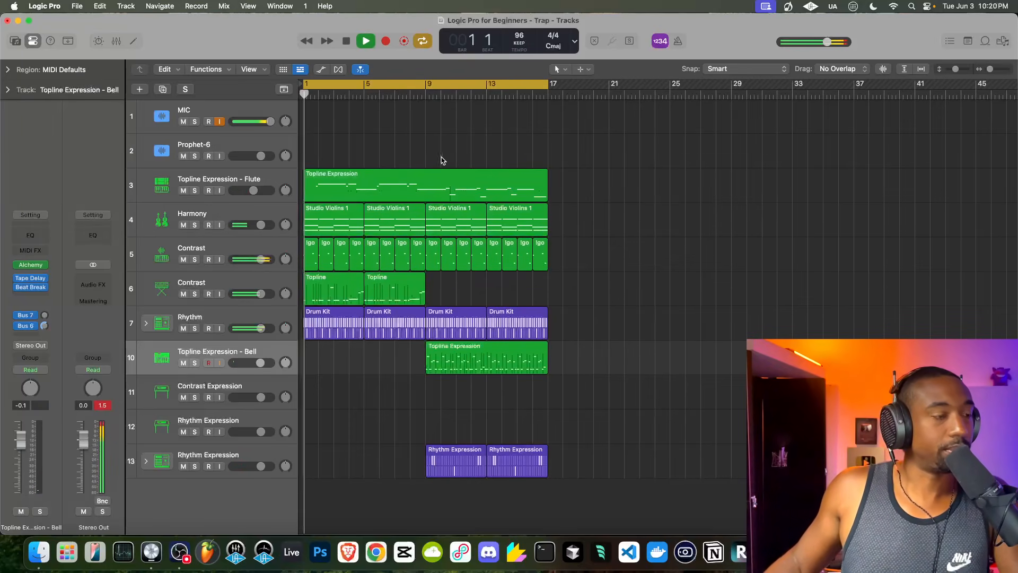
Step: Rename both Topline regions on the second Contrast track as "Contrast - Brass"
double_click(323, 281)
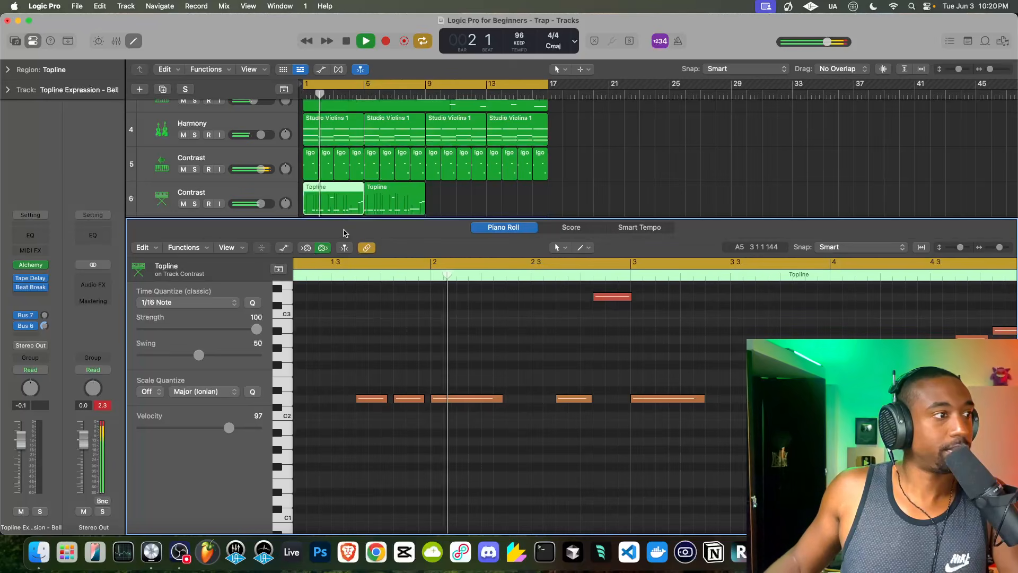
left_click_drag(359, 218, 333, 532)
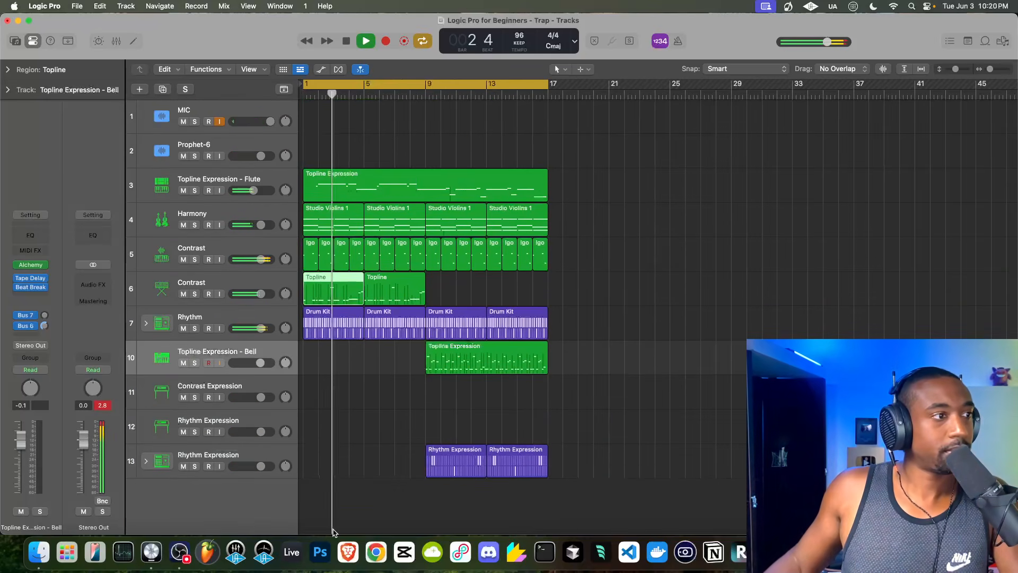
left_click(283, 287)
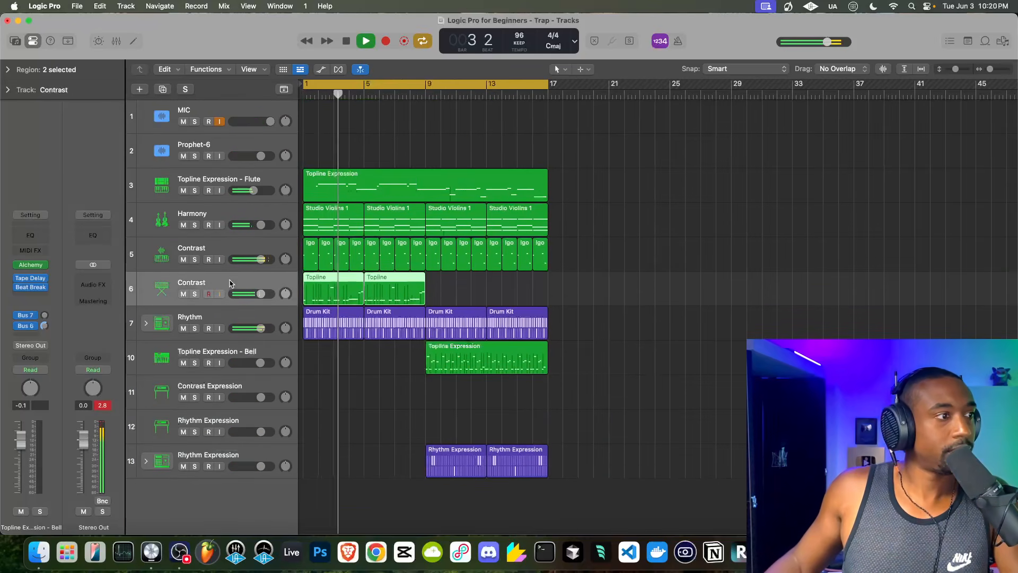
right_click(315, 280)
left_click(318, 282)
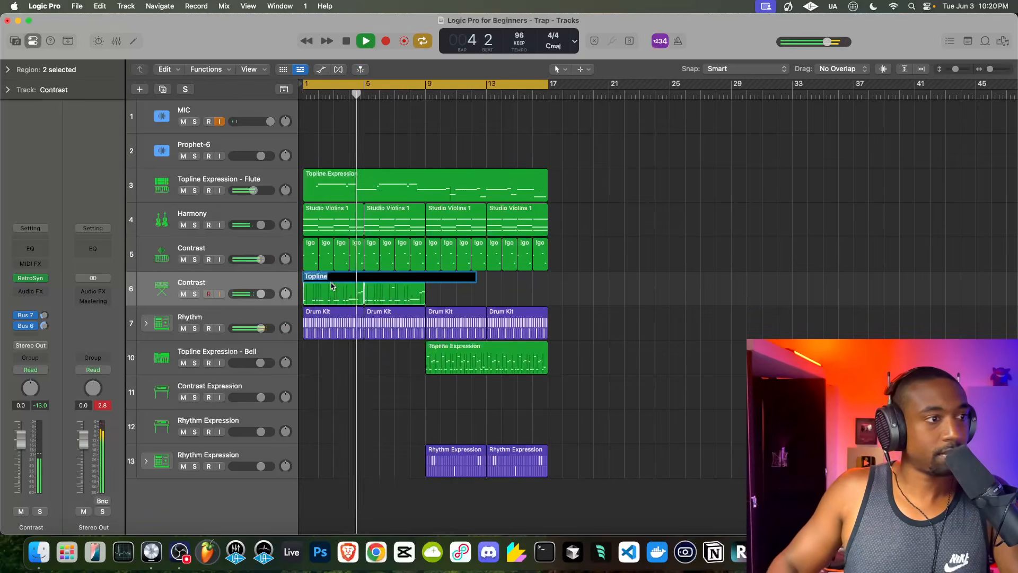
type("Contrast -")
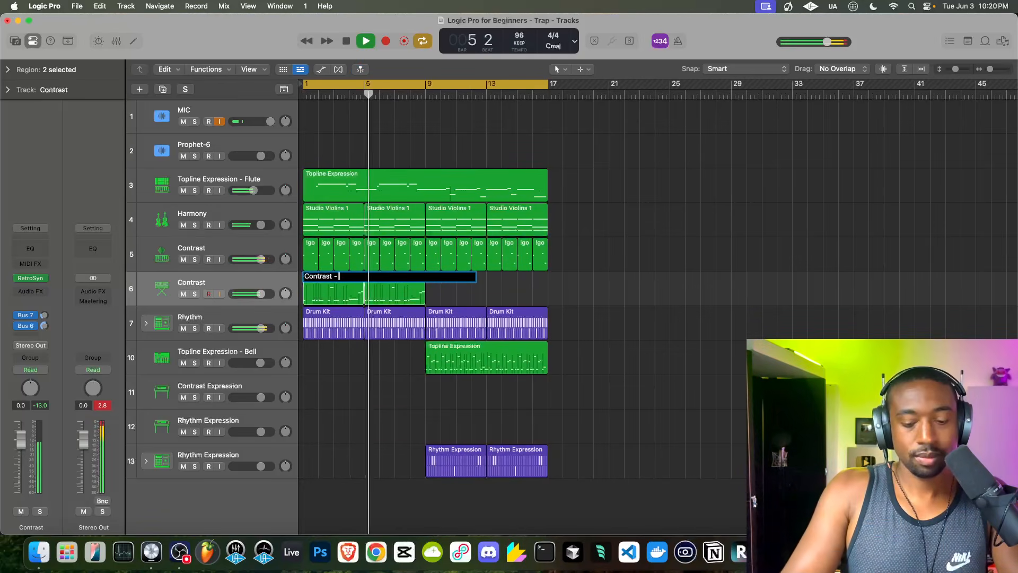
type(" Brass")
key("Return")
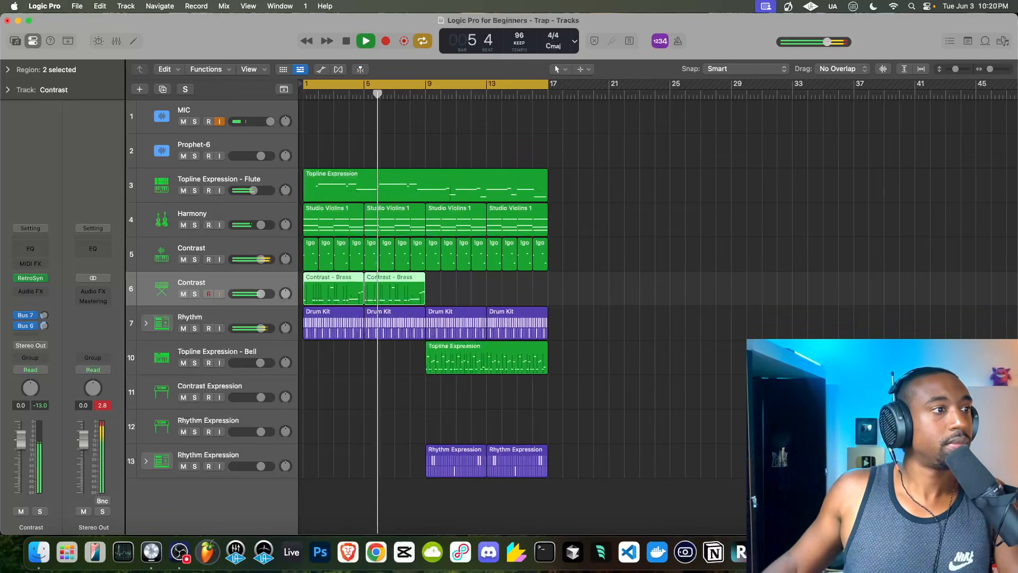
Step: Rename the first Studio Violins region on the Harmony track as "harmony Violins"
right_click(325, 210)
left_click(335, 213)
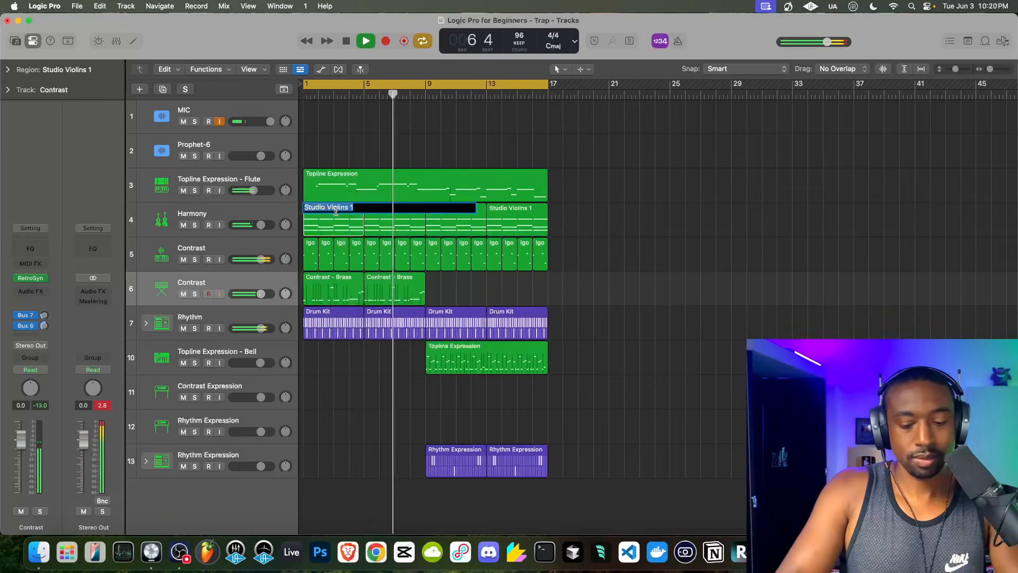
type("harmony Violins")
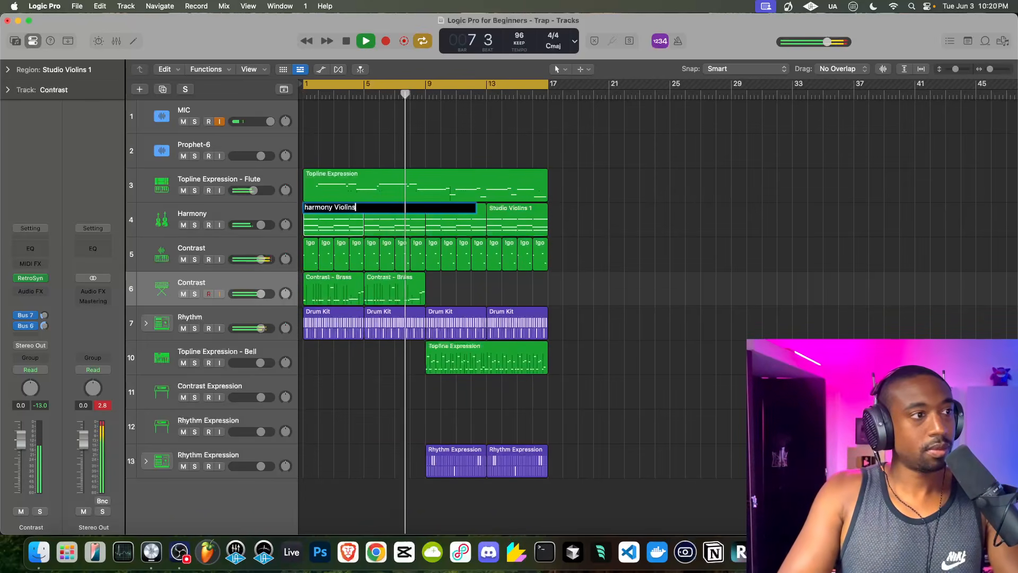
key("Return")
Step: Rename the first 808 region on the upper Contrast track as "Contrast - 808"
right_click(307, 250)
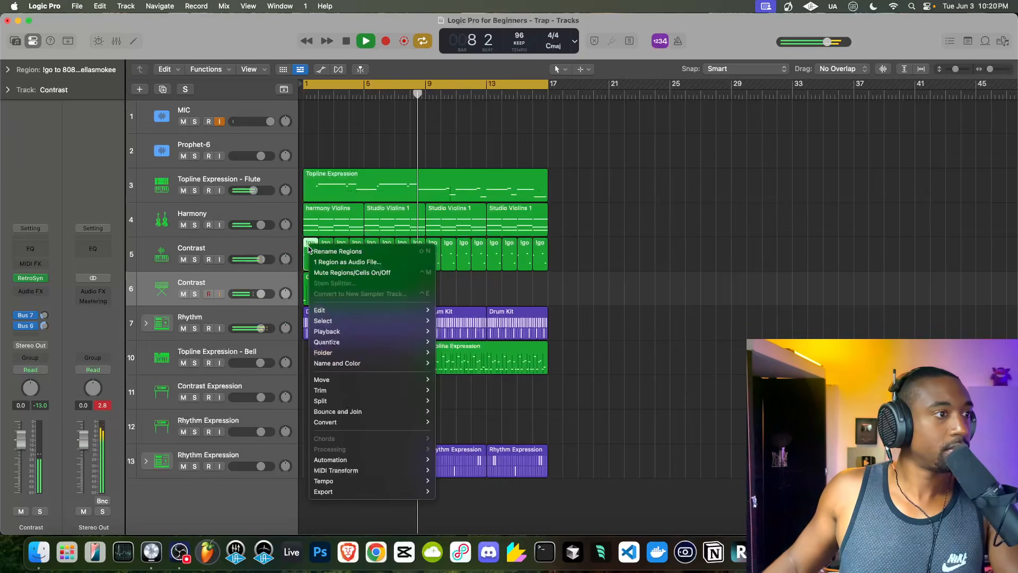
left_click(319, 253)
type("Con")
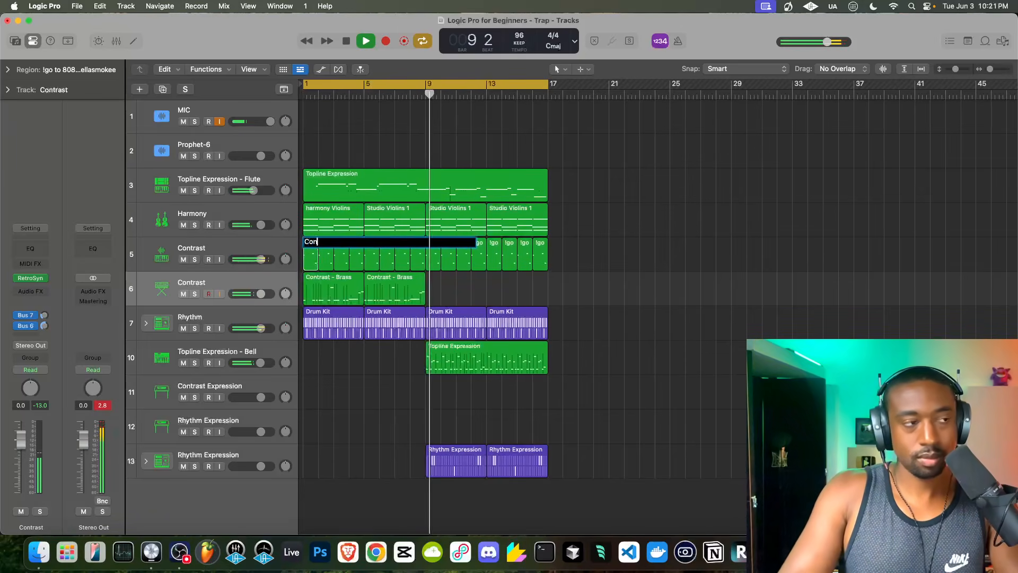
type("trast - 808")
key("Return")
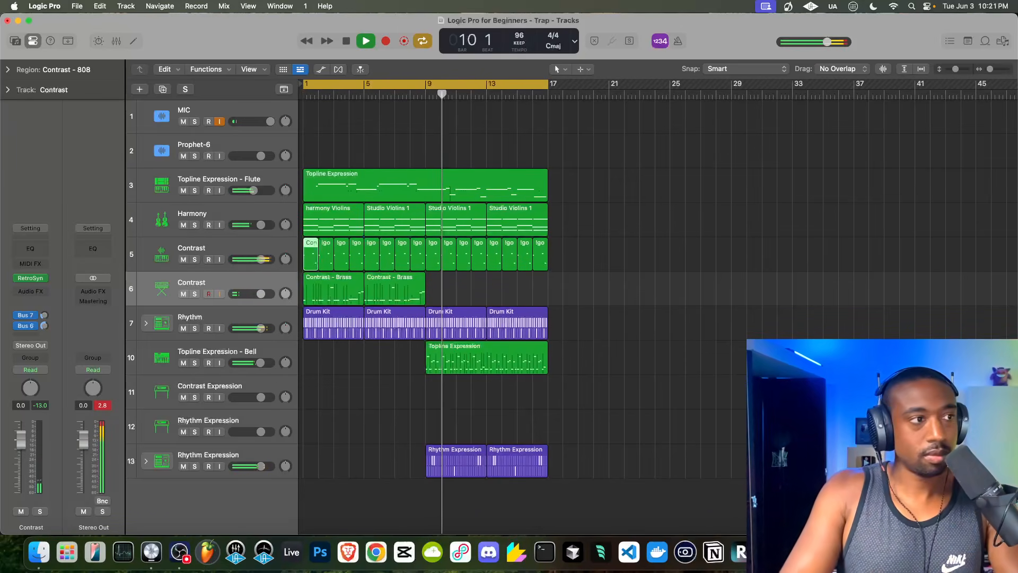
Step: Rename the bell region starting at bar 9 as "Topline Expression - Bell"
right_click(433, 350)
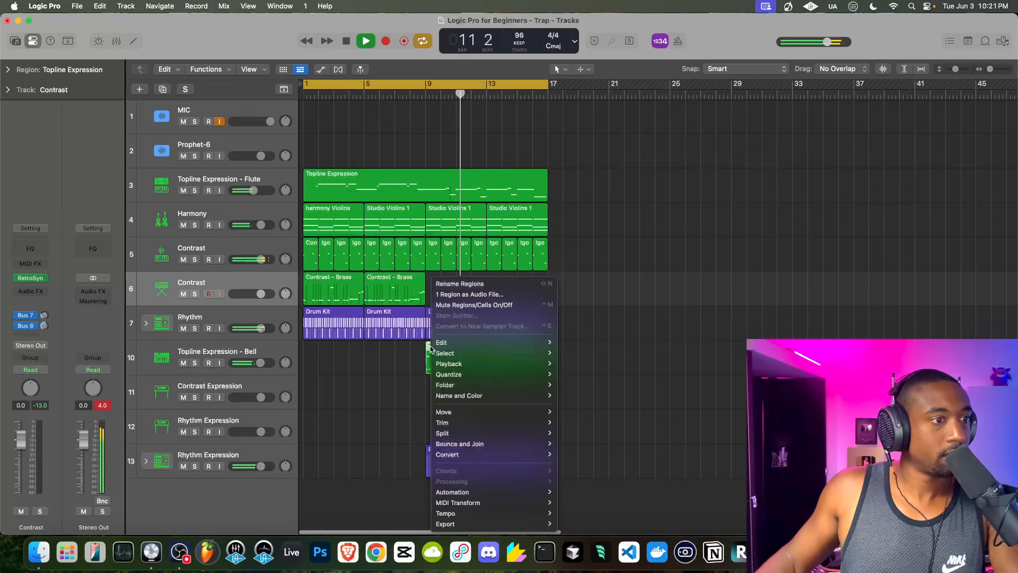
left_click(459, 284)
type("- Bell")
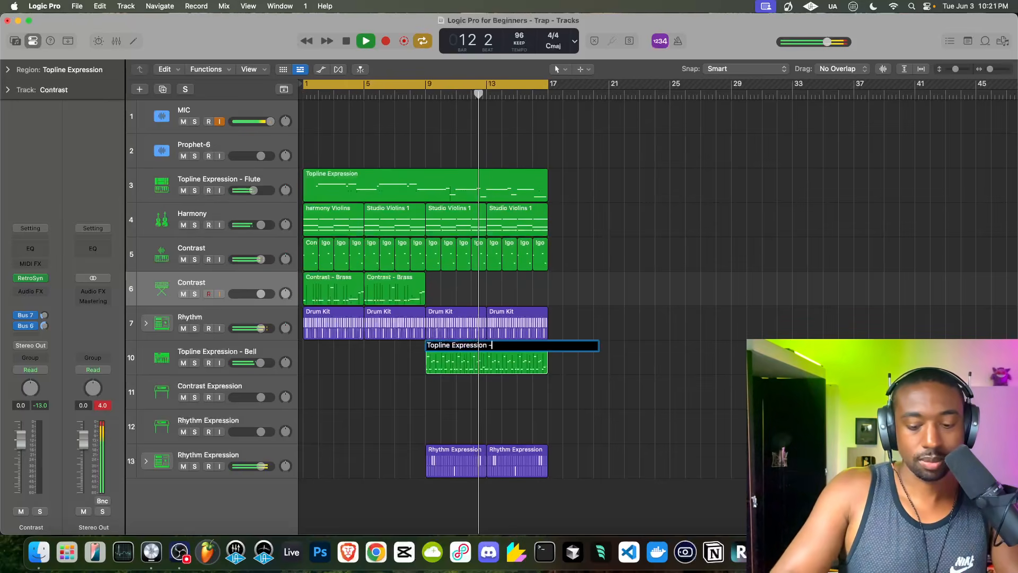
key("Return")
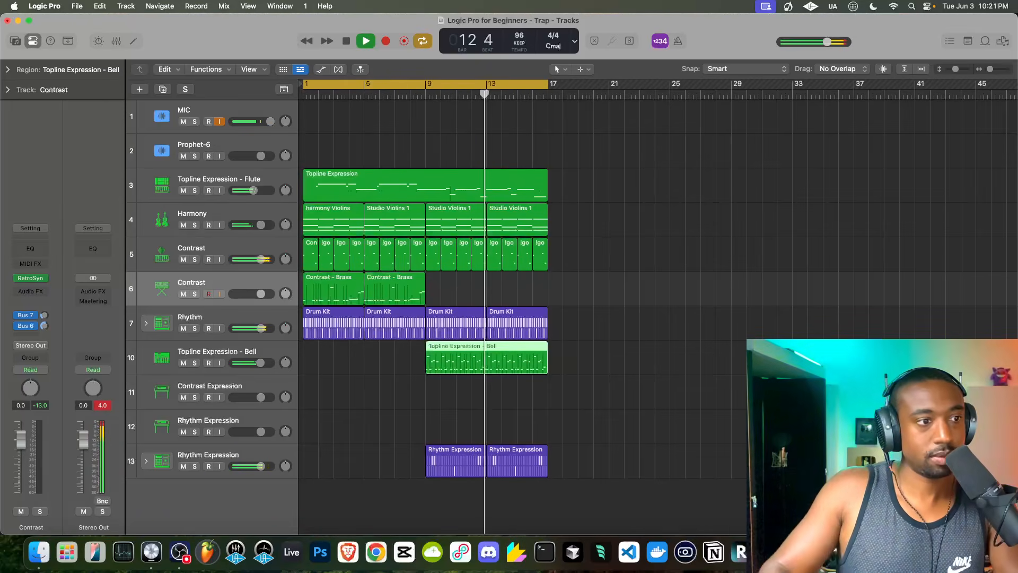
Step: Shorten the name of the flute track's region to "Topline"
right_click(431, 451)
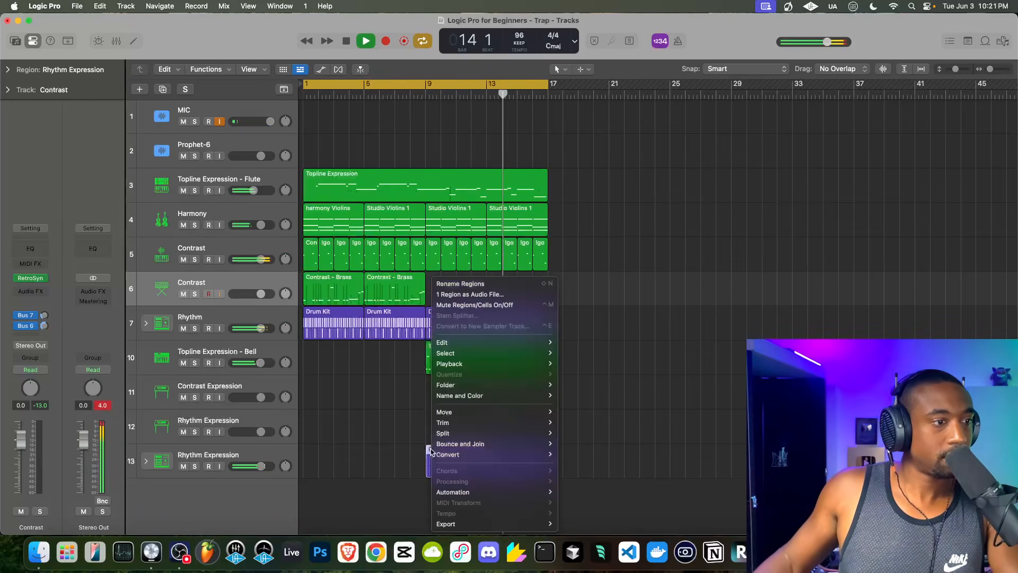
right_click(309, 177)
left_click(323, 182)
left_click_drag(367, 170, 327, 169)
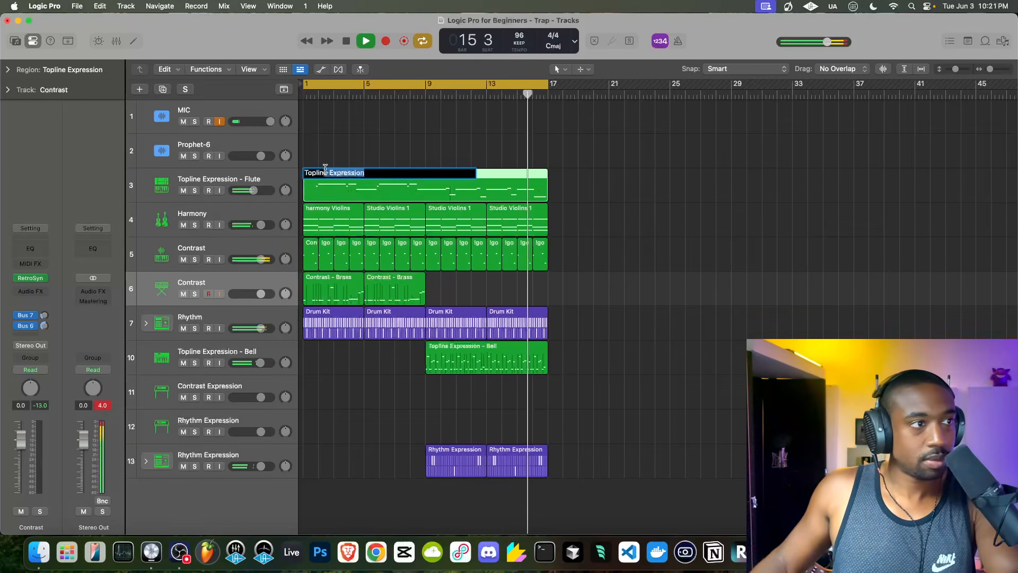
key("BackSpace")
key("Return")
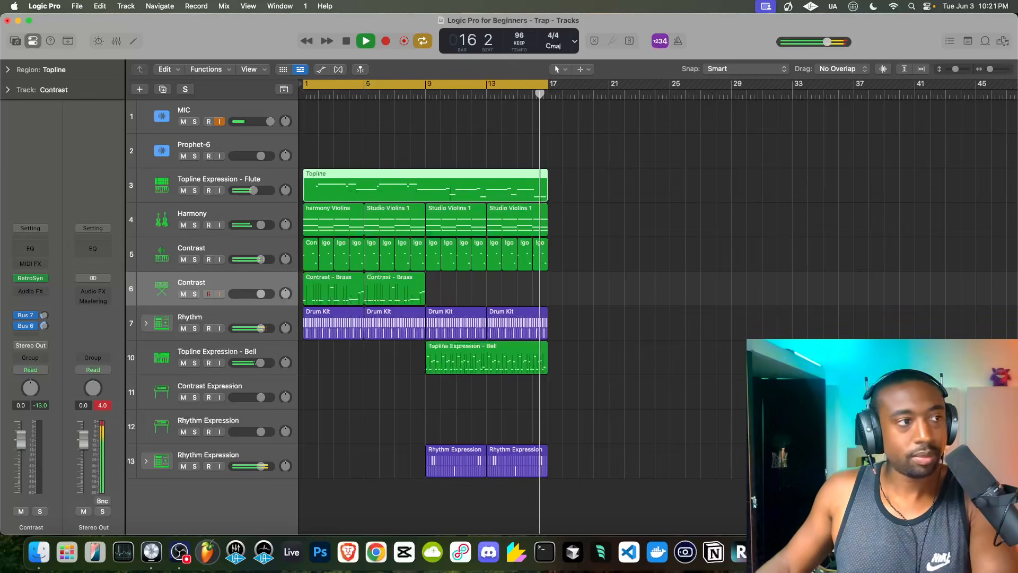
Step: Rename the flute track as "Topline - Flute" and stop playback
double_click(221, 180)
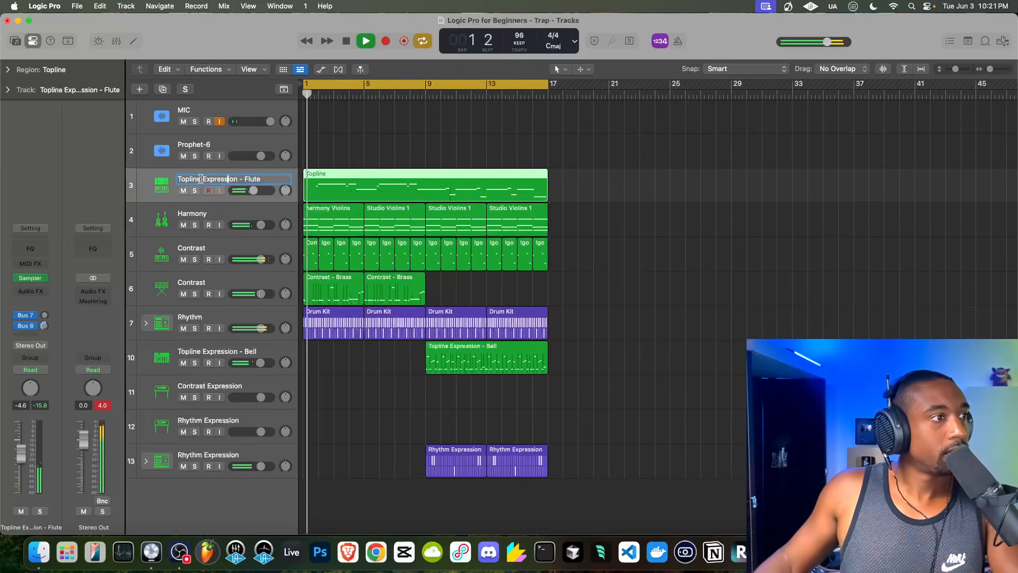
left_click(237, 179)
key("BackSpace")
key("BackSpace")
key("BackSpace")
key("BackSpace")
key("BackSpace")
key("BackSpace")
key("BackSpace")
key("BackSpace")
key("BackSpace")
key("BackSpace")
key("BackSpace")
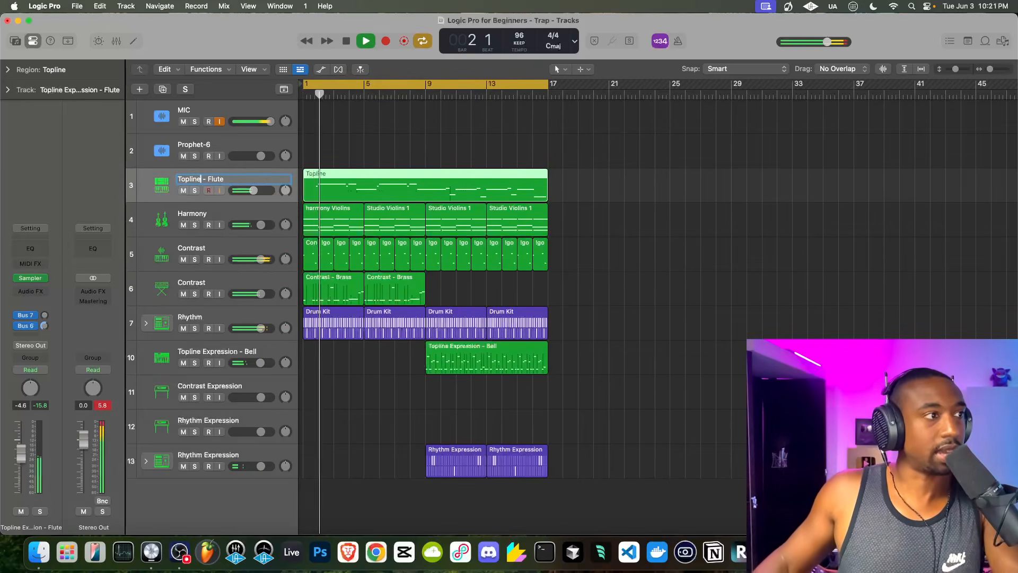
key("Return")
key("space")
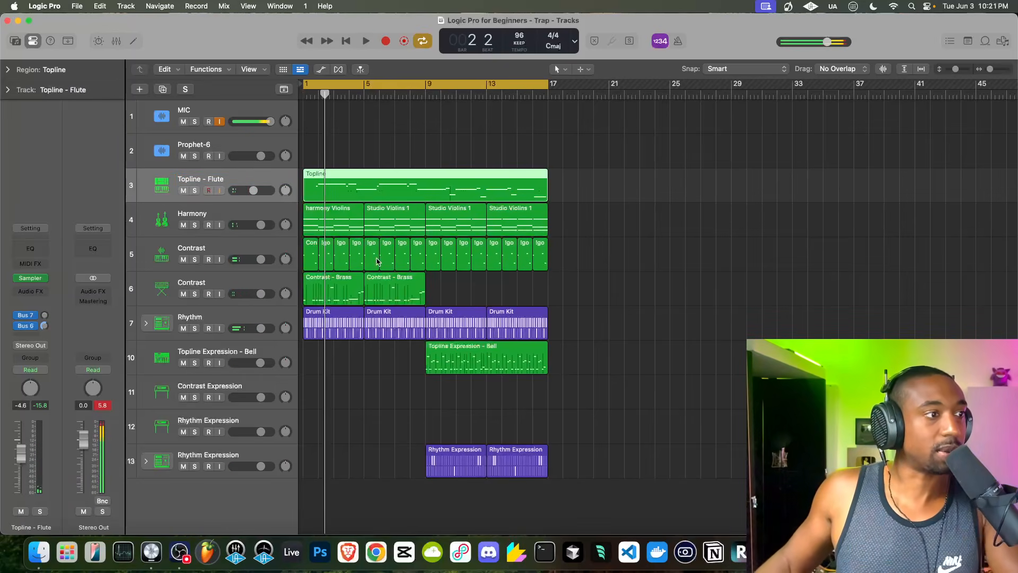
Step: Replay the opening of the beat from bar 1 and stop playback
key("Return")
key("space")
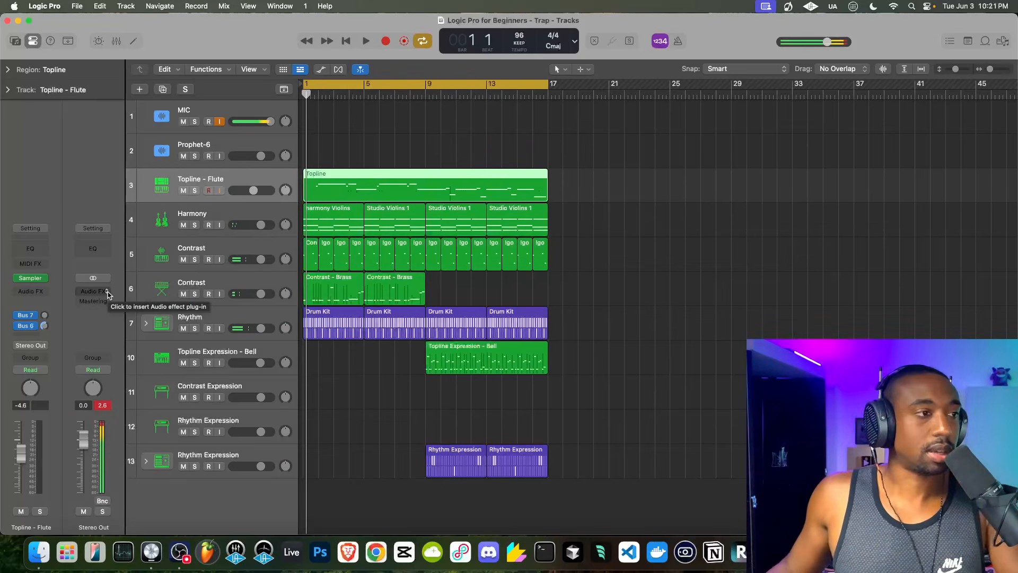
key("Return")
key("space")
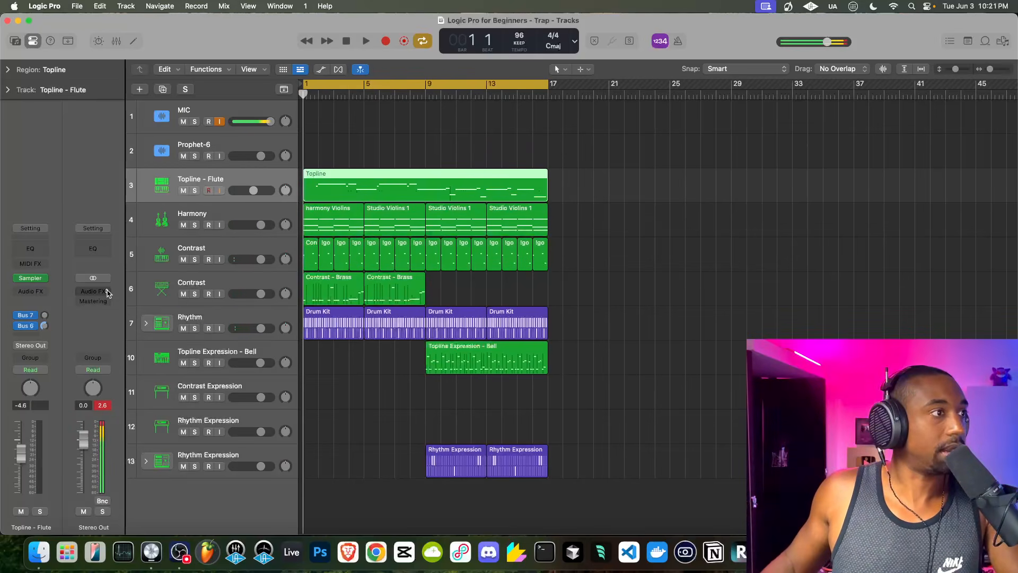
key("space")
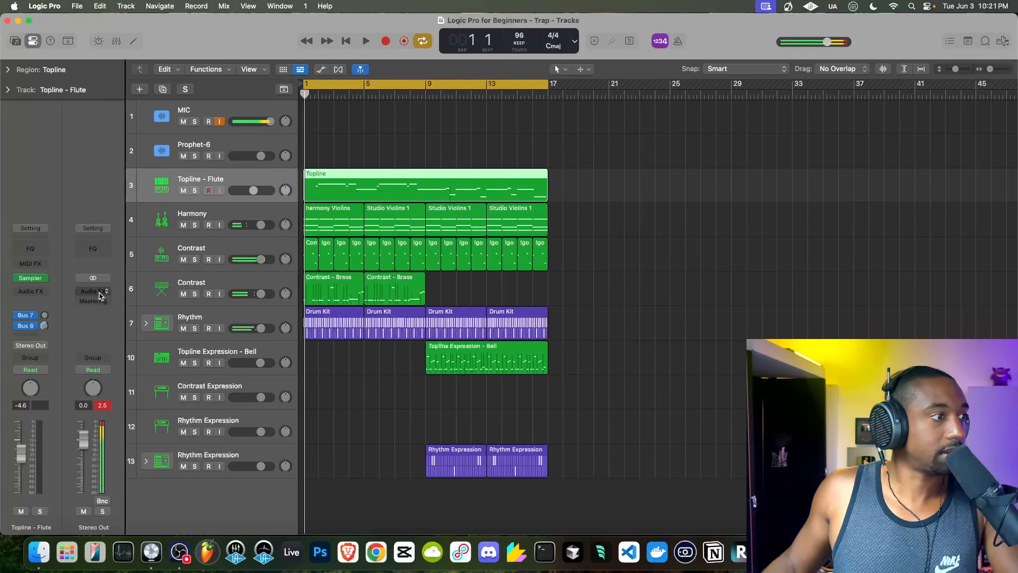
Step: Insert the Overdrive distortion effect on the Stereo Out channel
left_click(101, 292)
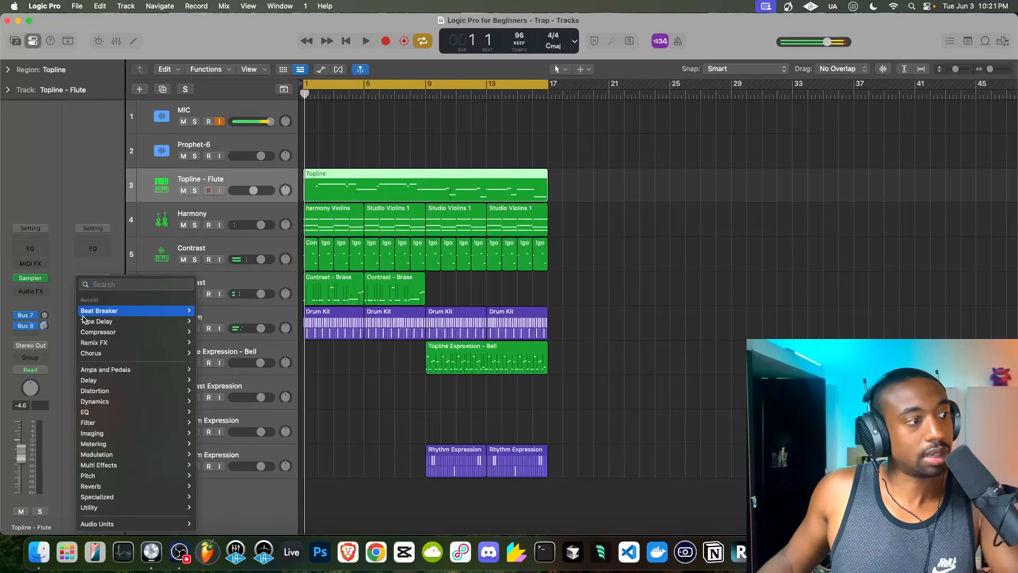
mouse_move(116, 393)
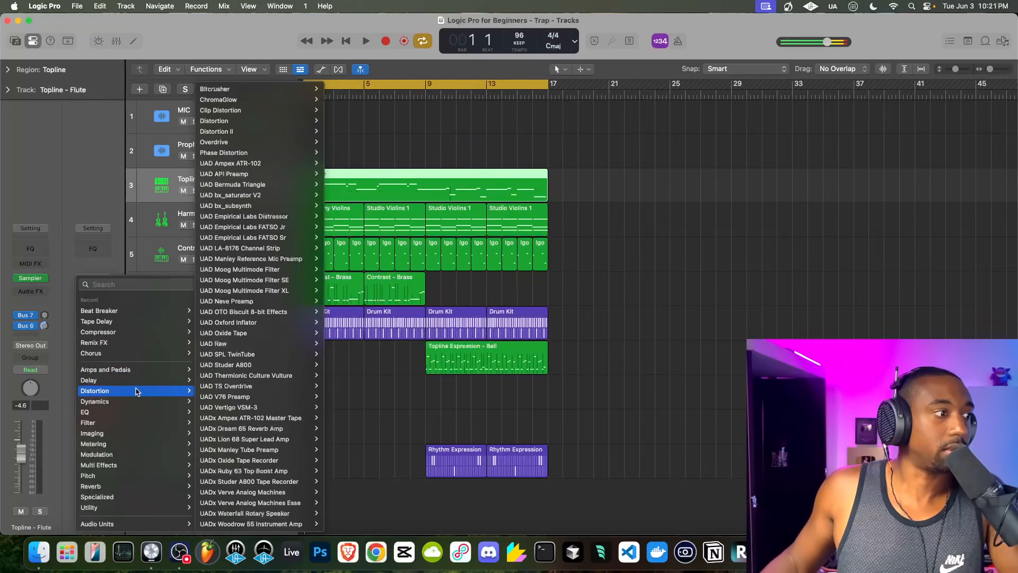
left_click(234, 142)
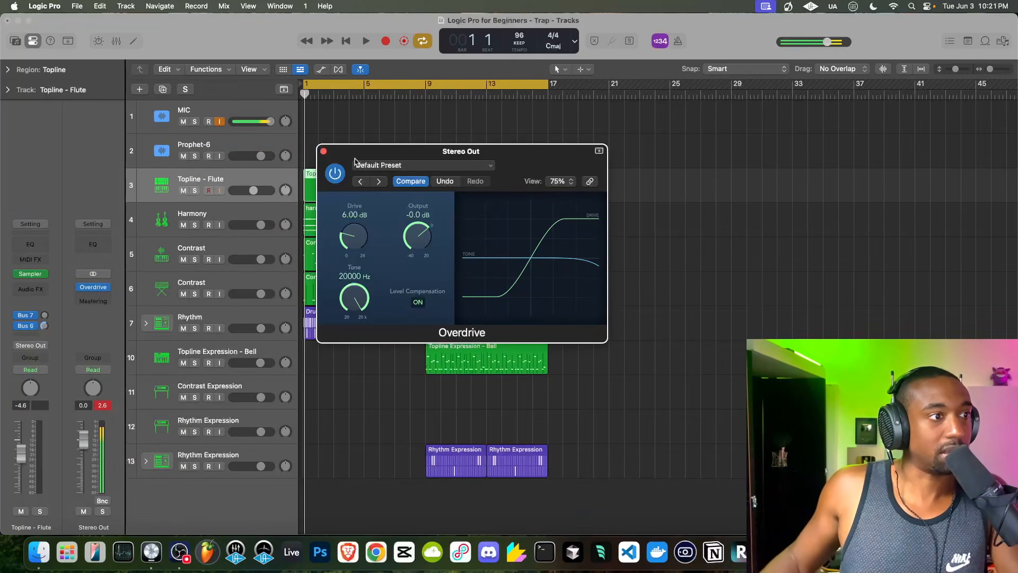
Step: Lower the Overdrive's Drive to 0.75 dB on Stereo Out while auditioning the beat, and close the effect
key("space")
left_click_drag(355, 238, 356, 250)
key("space")
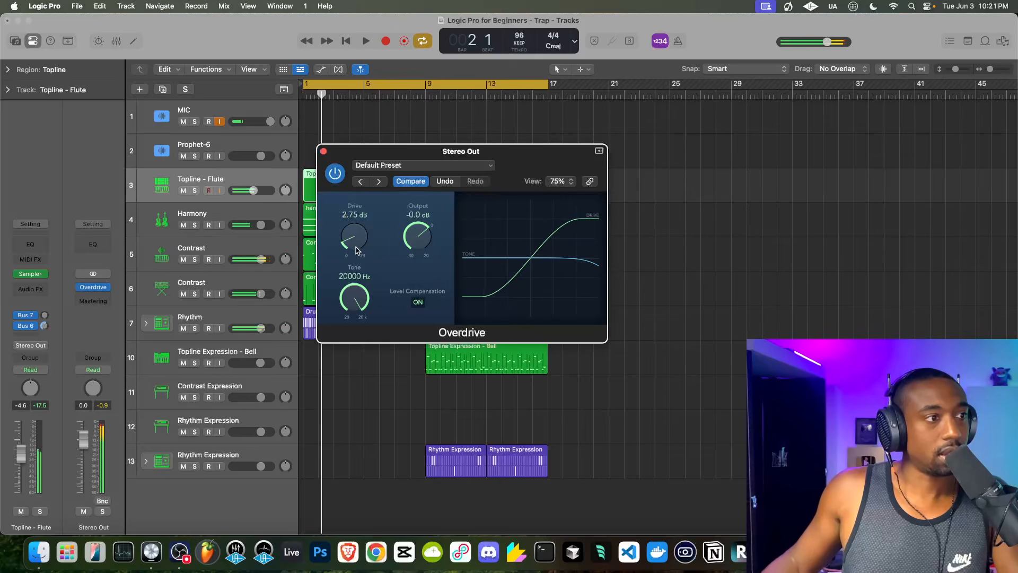
key("space")
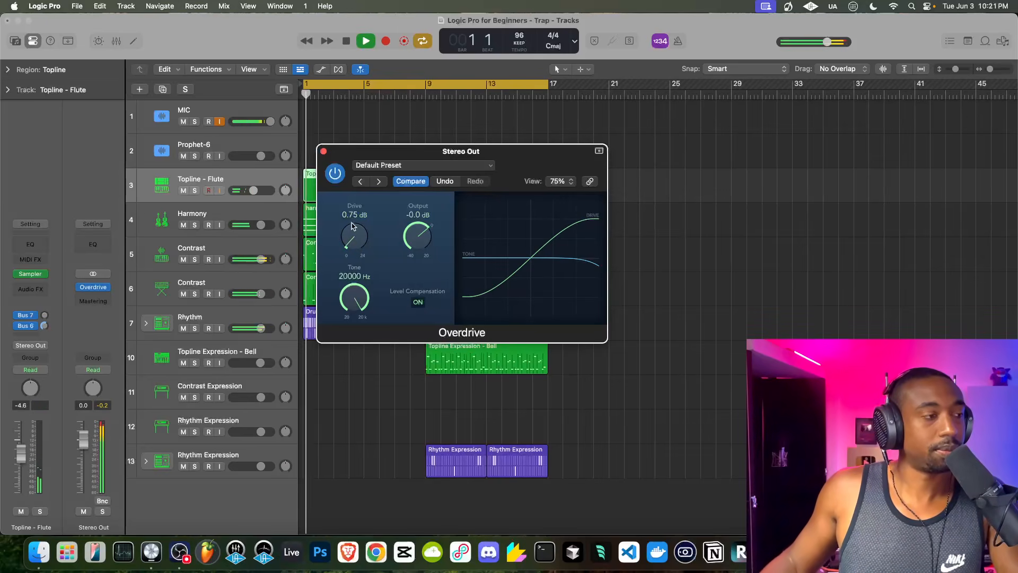
left_click_drag(353, 231, 353, 228)
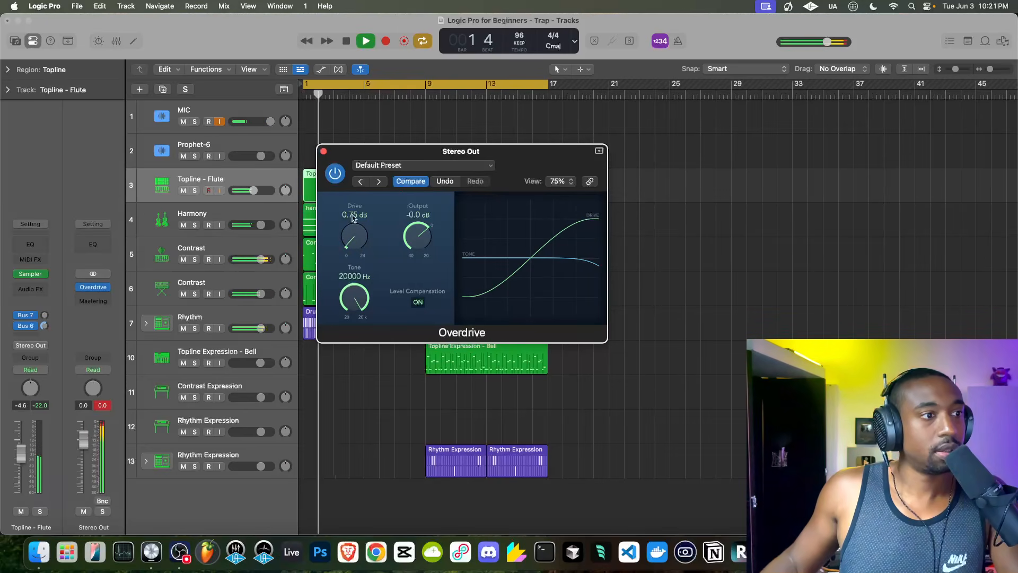
left_click(323, 153)
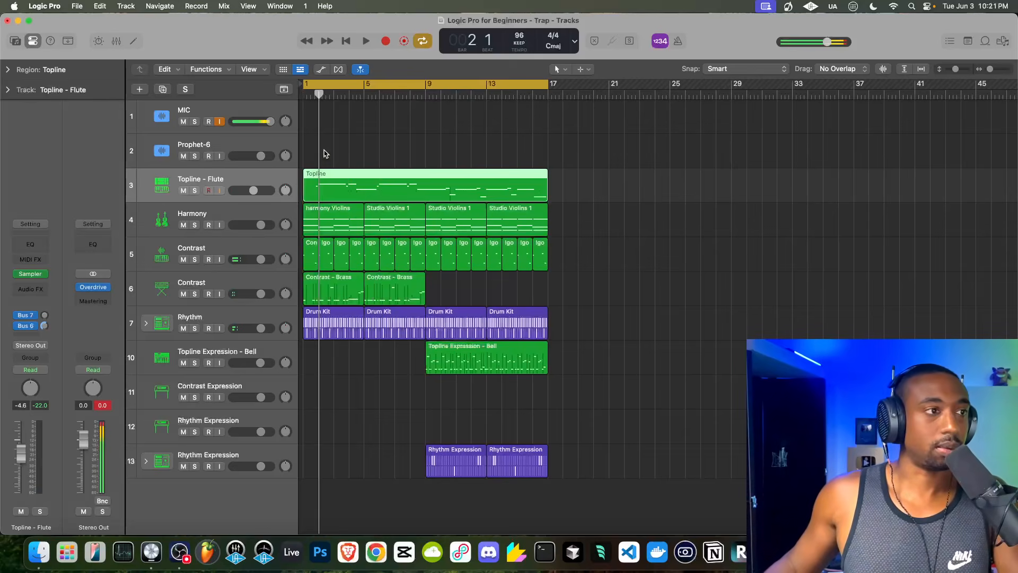
key("space")
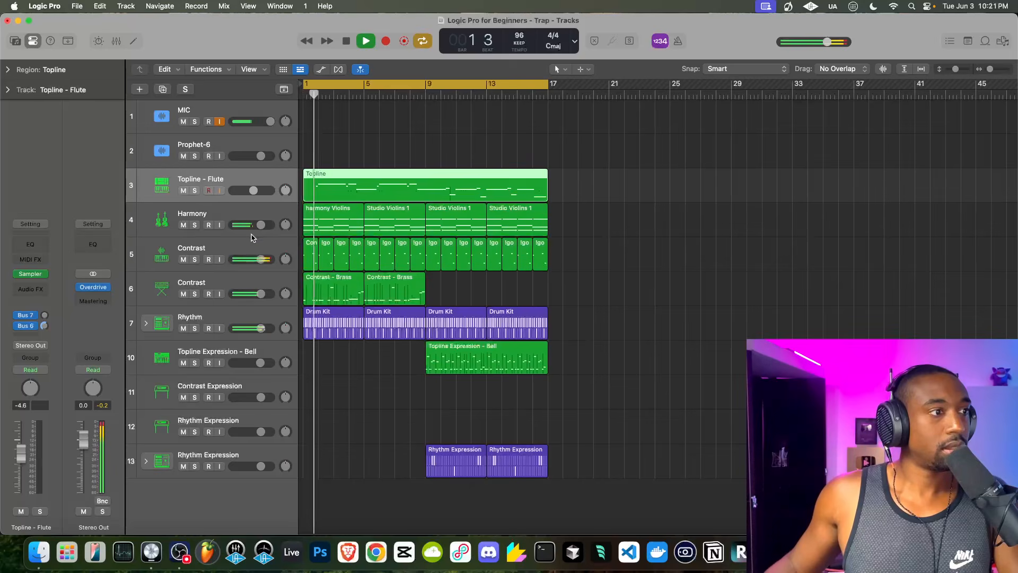
key("space")
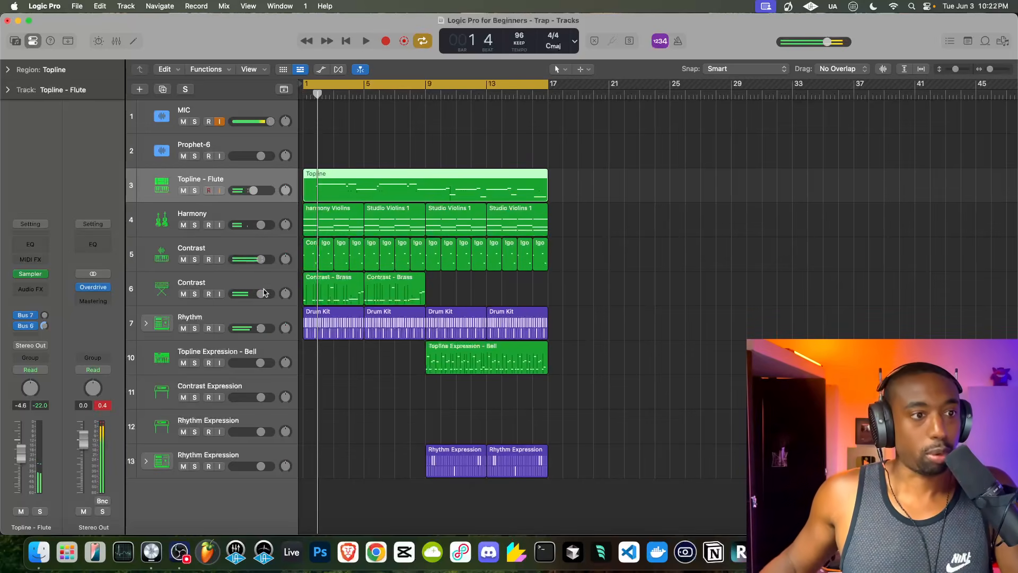
Step: Replace the Overdrive on Stereo Out with the stereo Distortion II effect and audition the beat through it
left_click(108, 292)
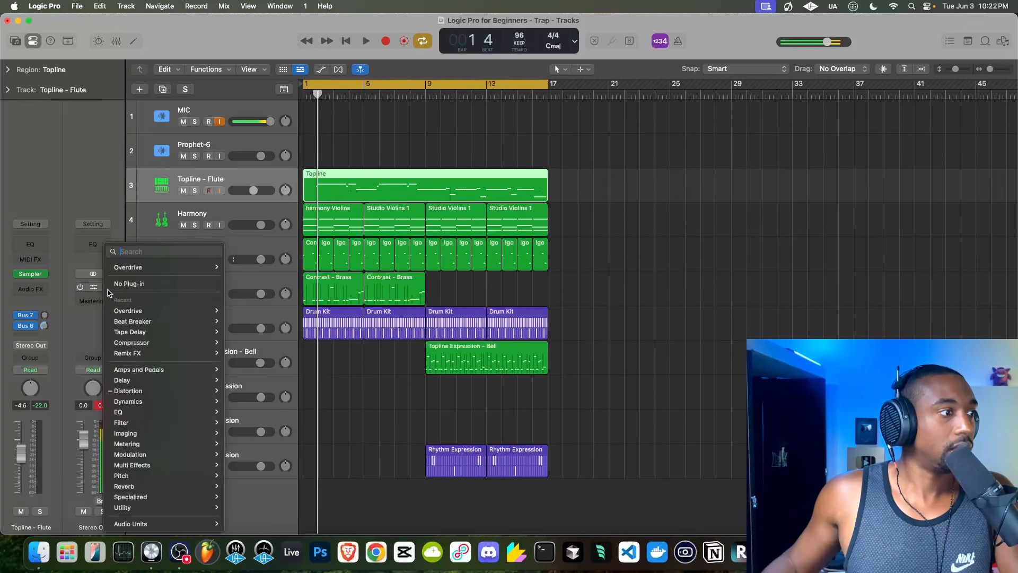
mouse_move(131, 391)
mouse_move(248, 131)
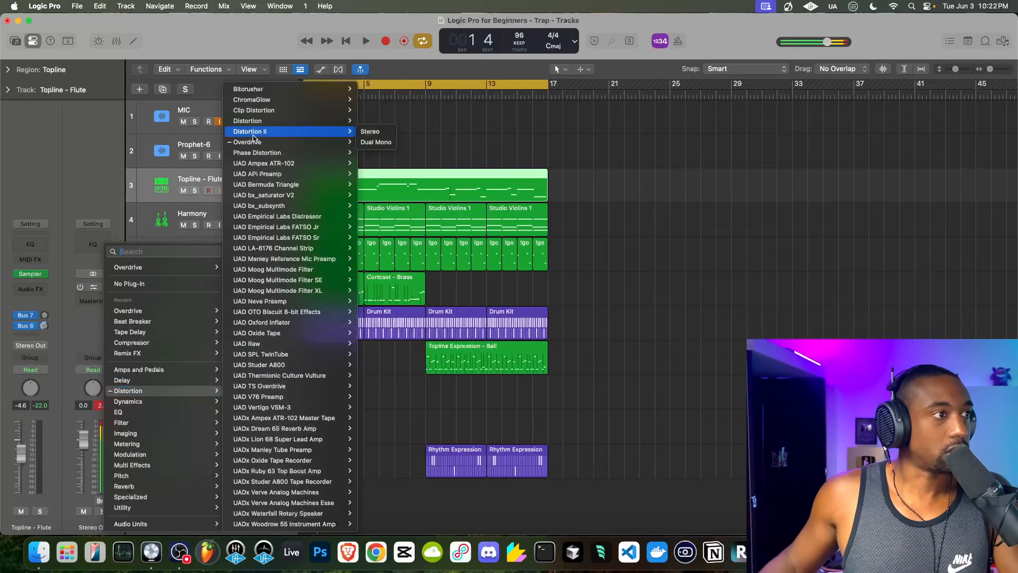
left_click(374, 132)
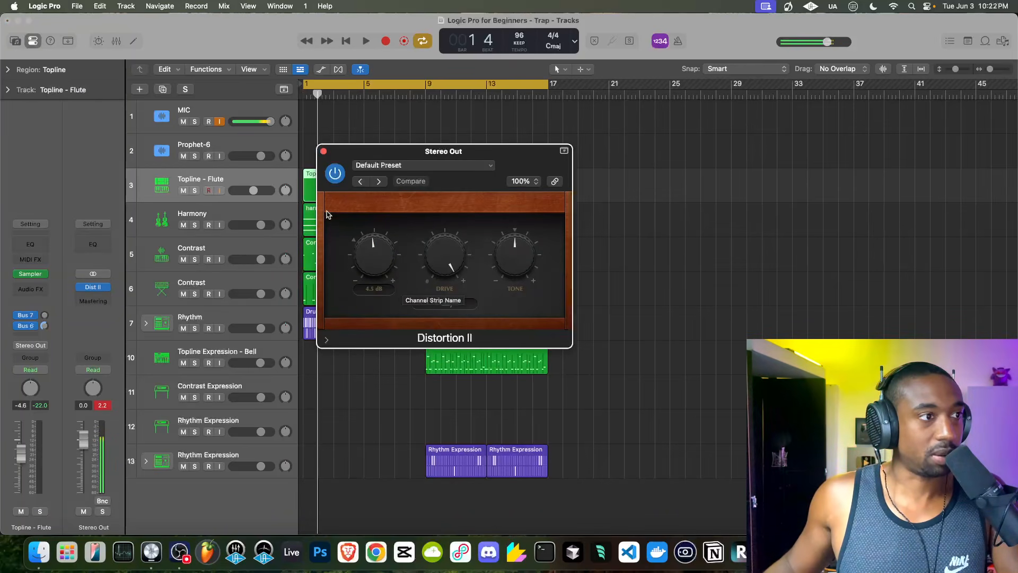
key("space")
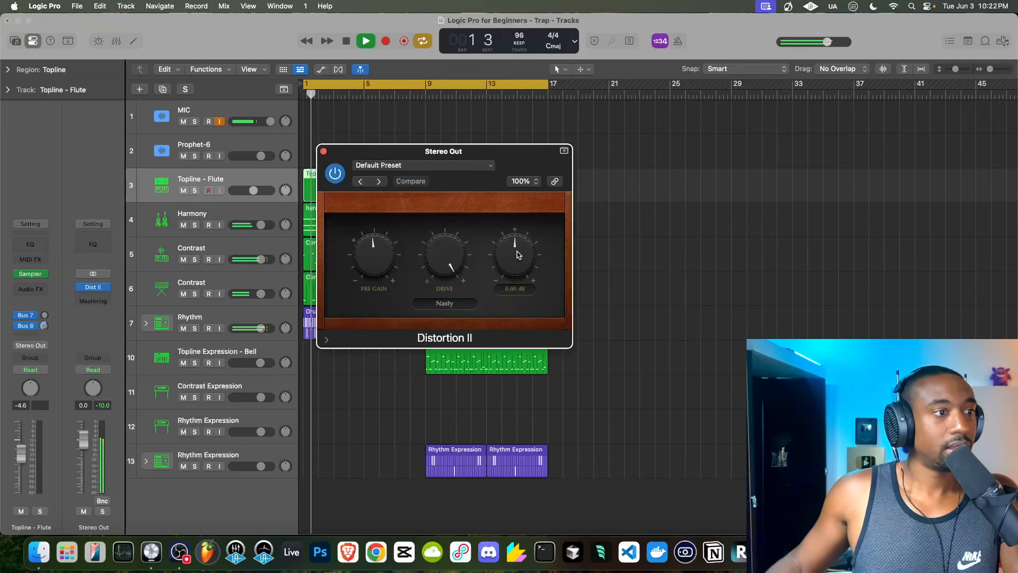
key("space")
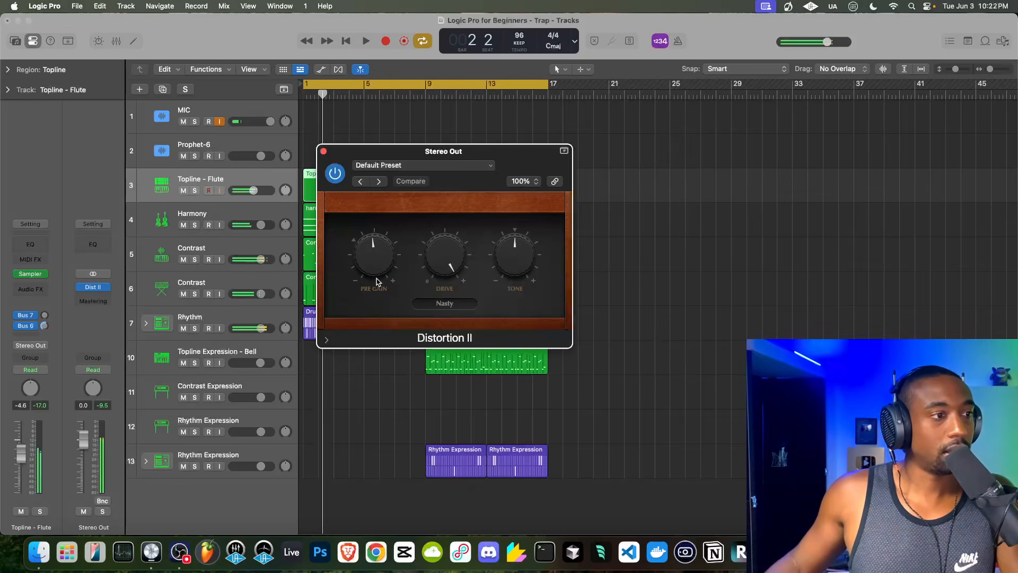
Step: Reveal Distortion II's extra settings, cut its Mix to 0 %, and blend it partway back in while the beat plays
left_click(326, 340)
left_click_drag(546, 373, 493, 378)
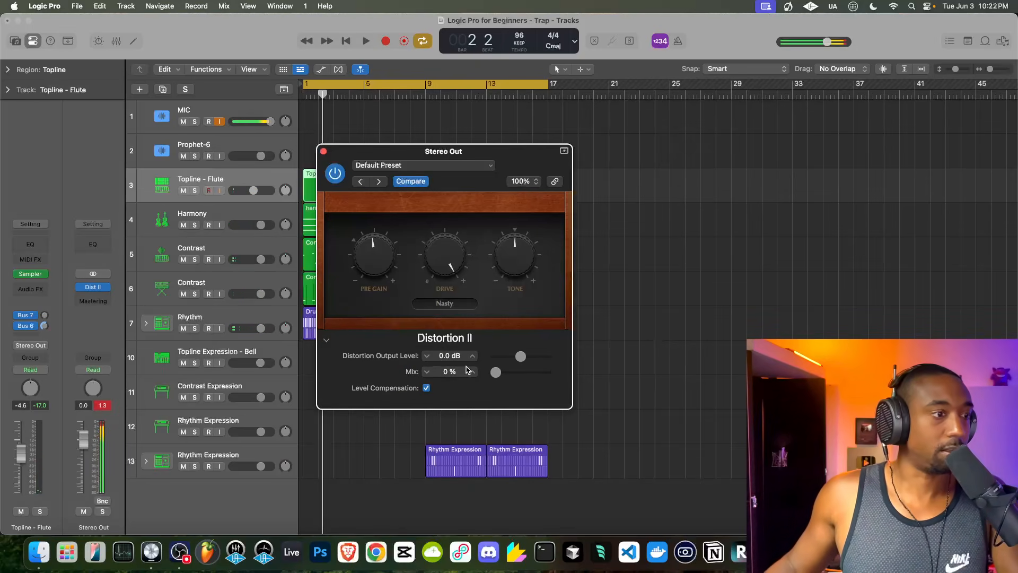
key("space")
left_click_drag(496, 373, 519, 374)
key("space")
left_click(324, 152)
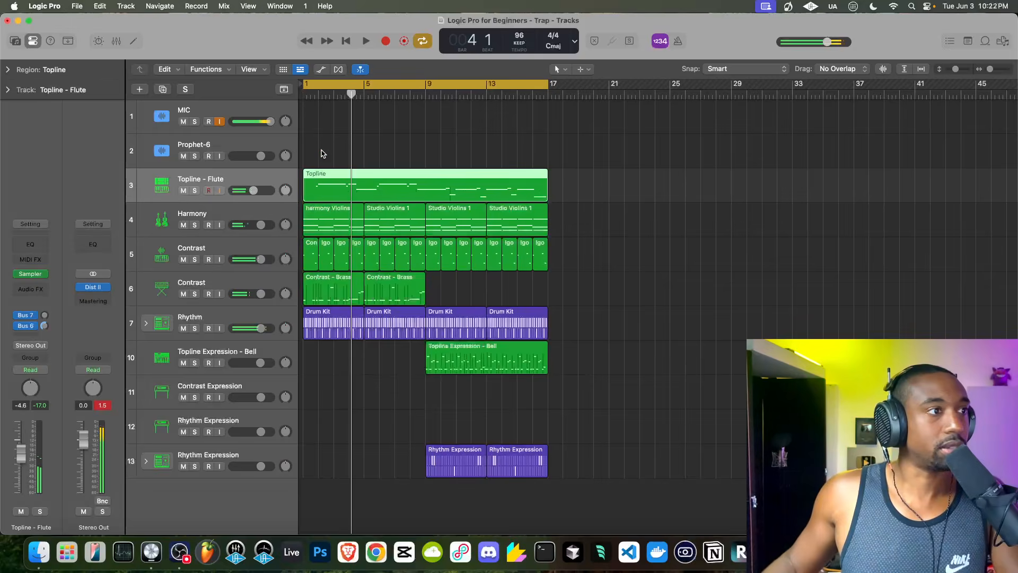
Step: Insert a Channel EQ after Distortion II on Stereo Out and boost its 75 Hz low shelf by 1.5 dB
left_click(91, 298)
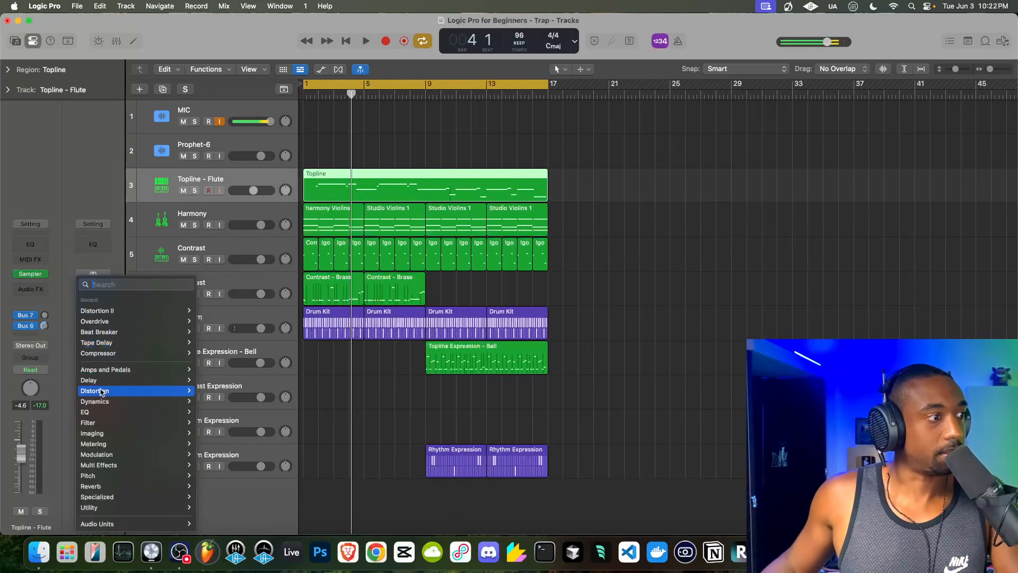
mouse_move(100, 407)
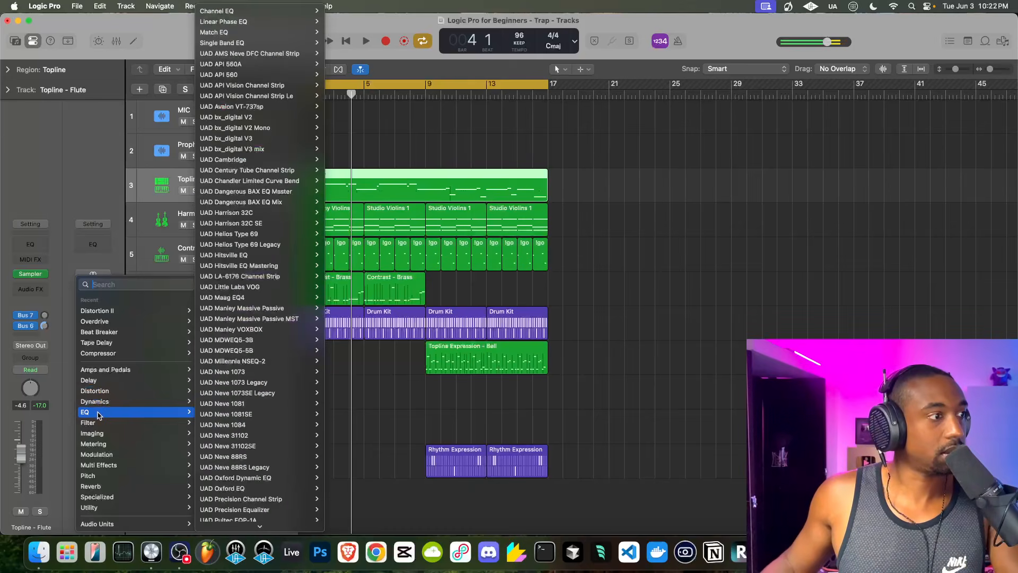
left_click(223, 10)
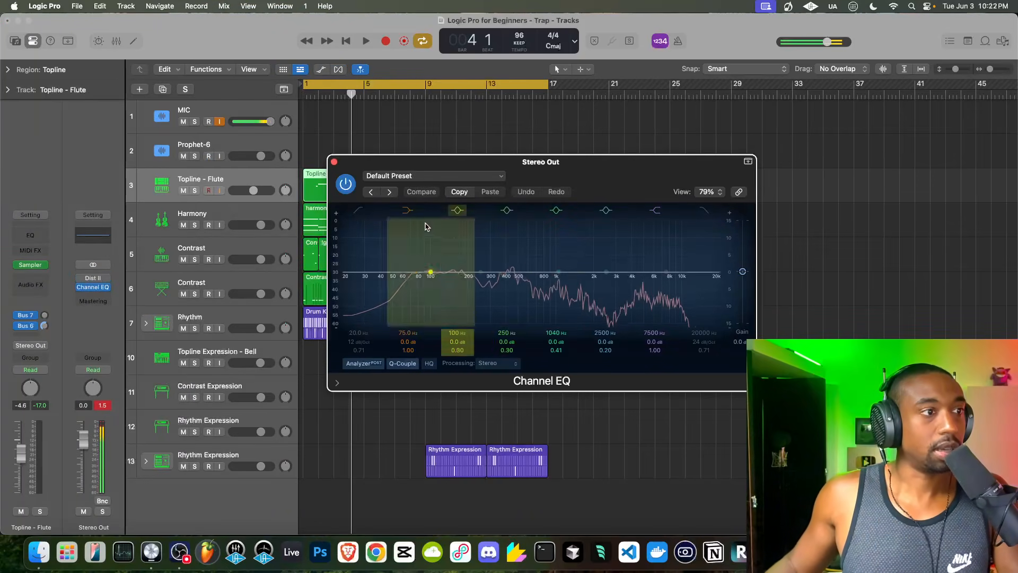
left_click_drag(462, 162, 304, 152)
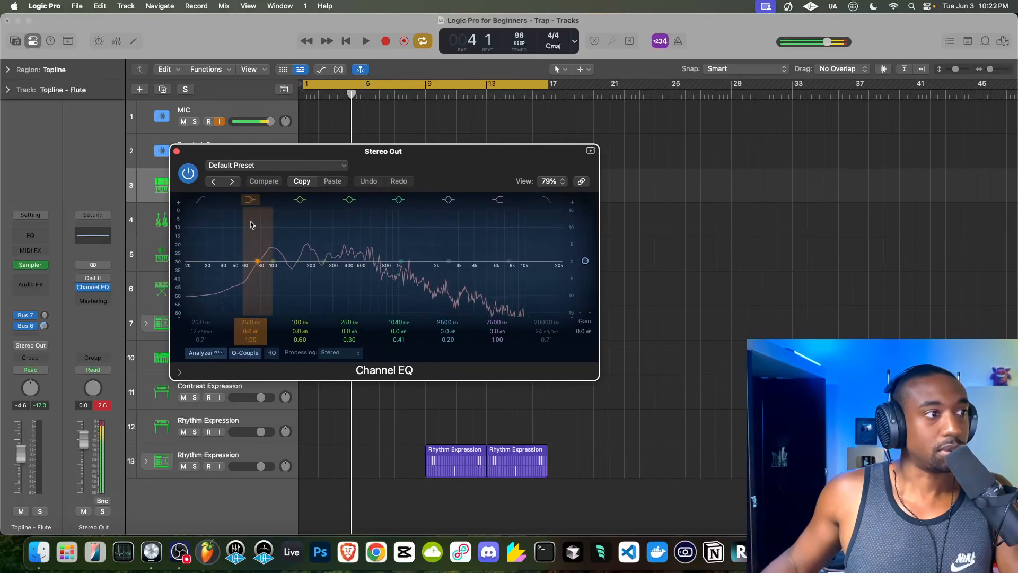
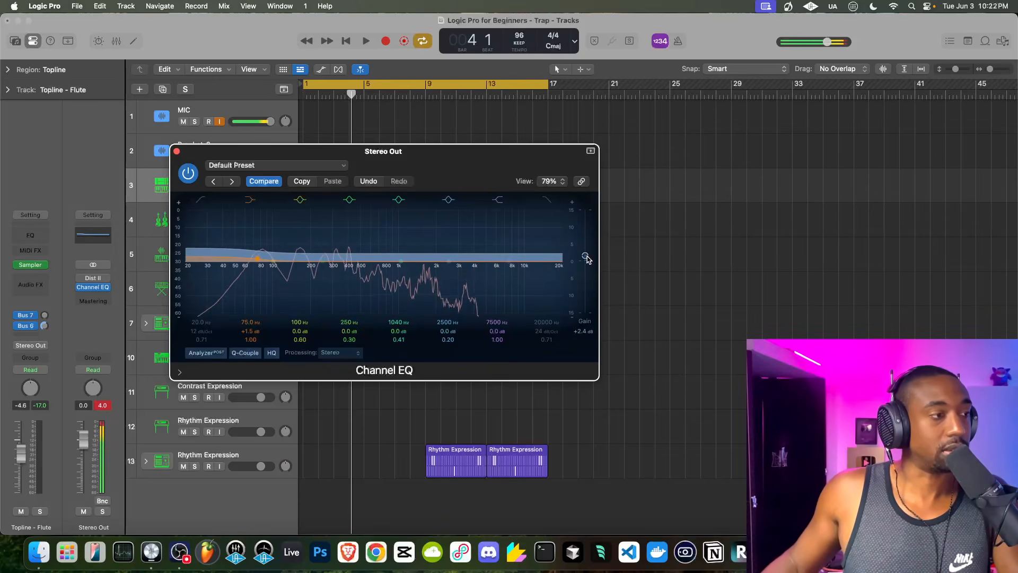
Step: Audition different Channel EQ master gain levels during playback, settle on +1.7 dB, and close the EQ
key("space")
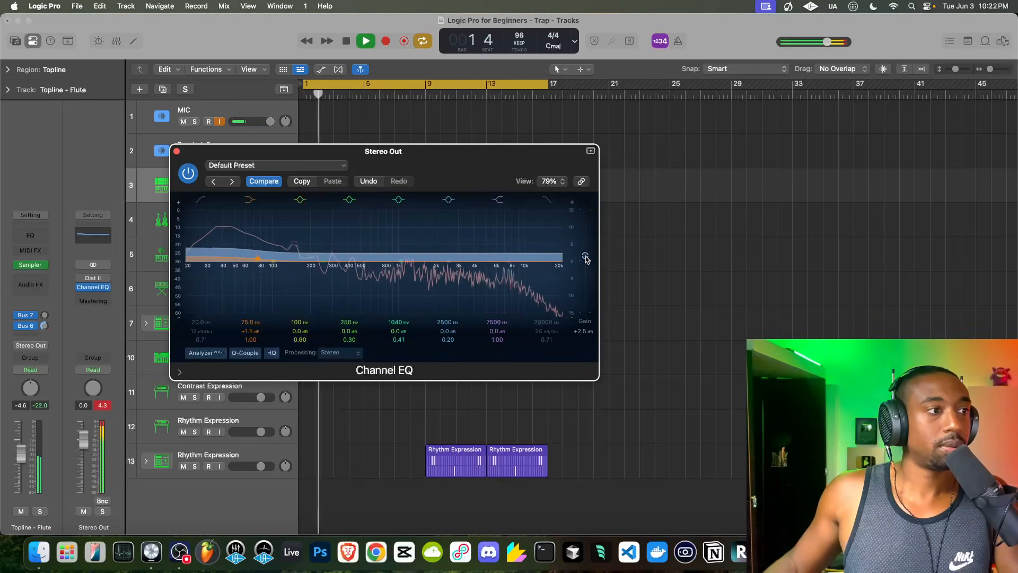
key("space")
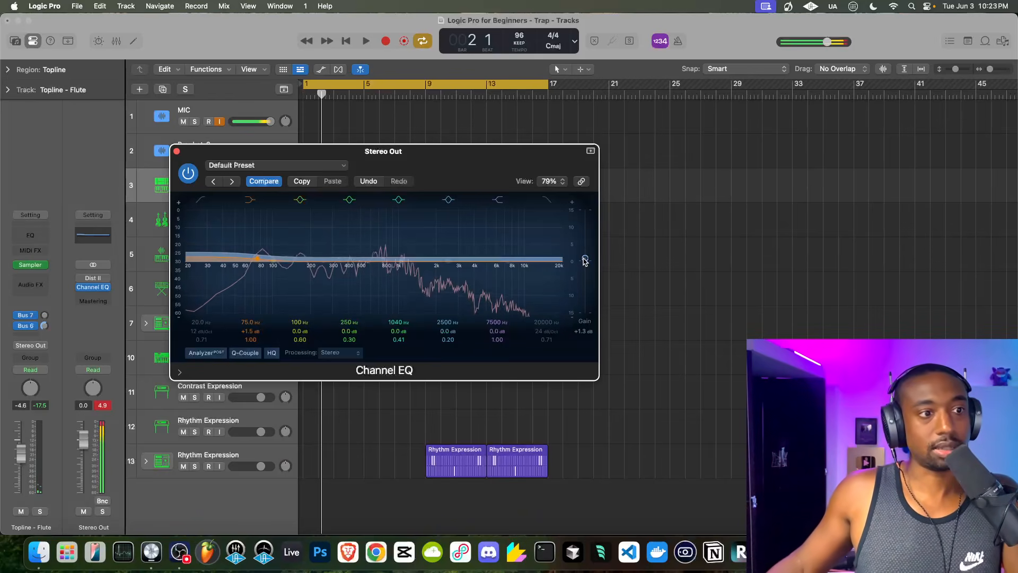
key("space")
left_click_drag(585, 259, 586, 256)
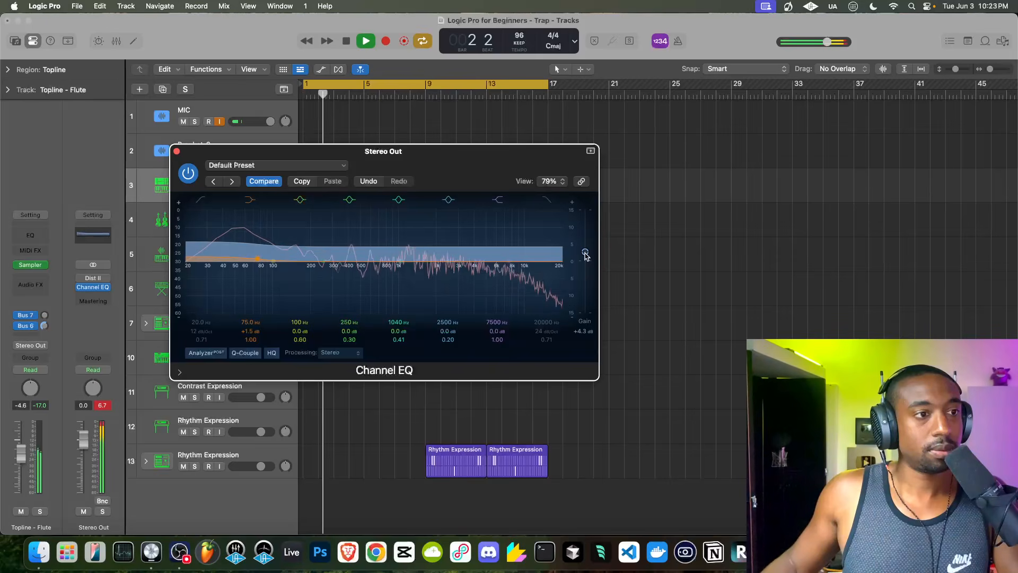
key("space")
left_click_drag(585, 256, 586, 258)
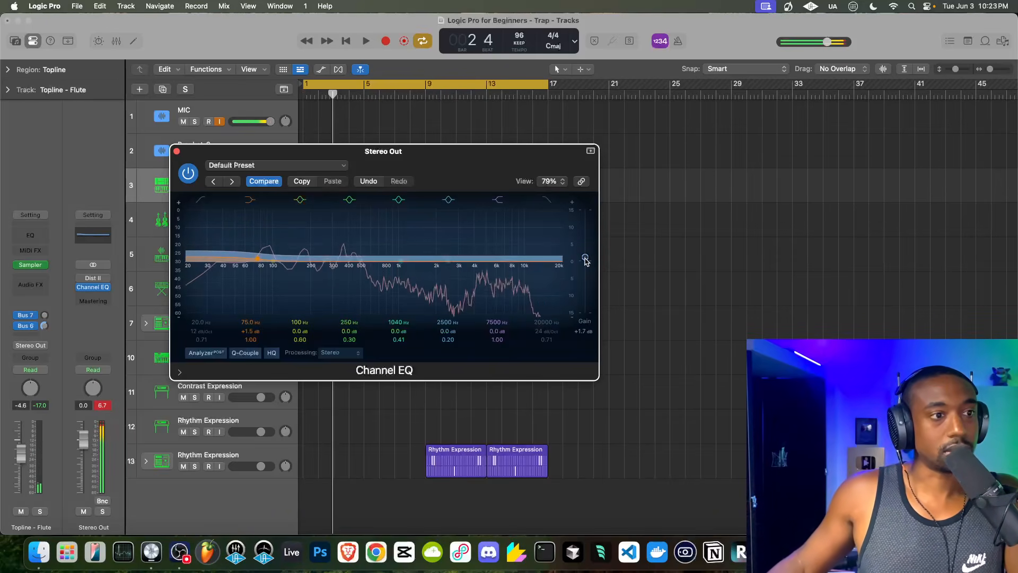
key("space")
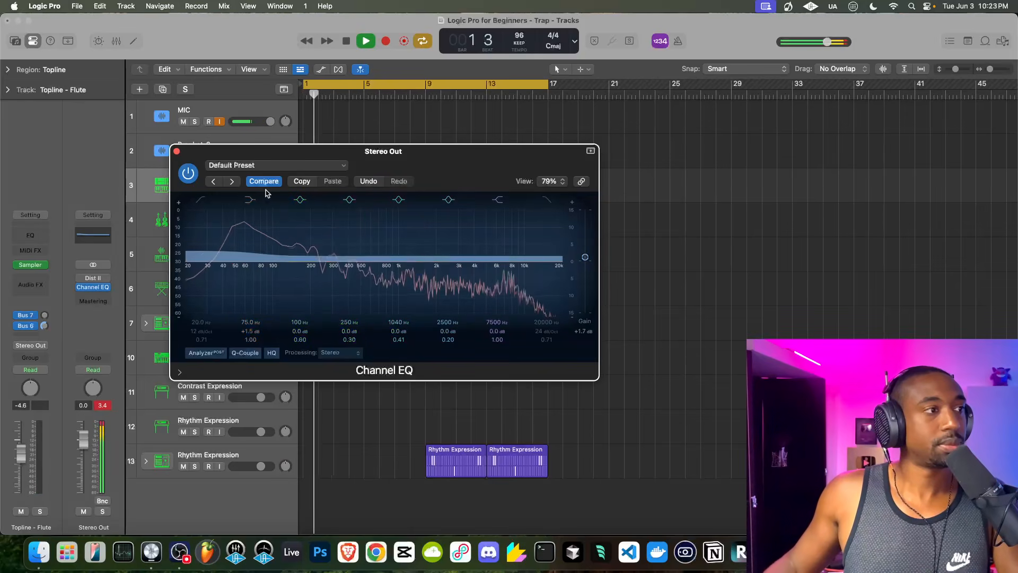
left_click(177, 151)
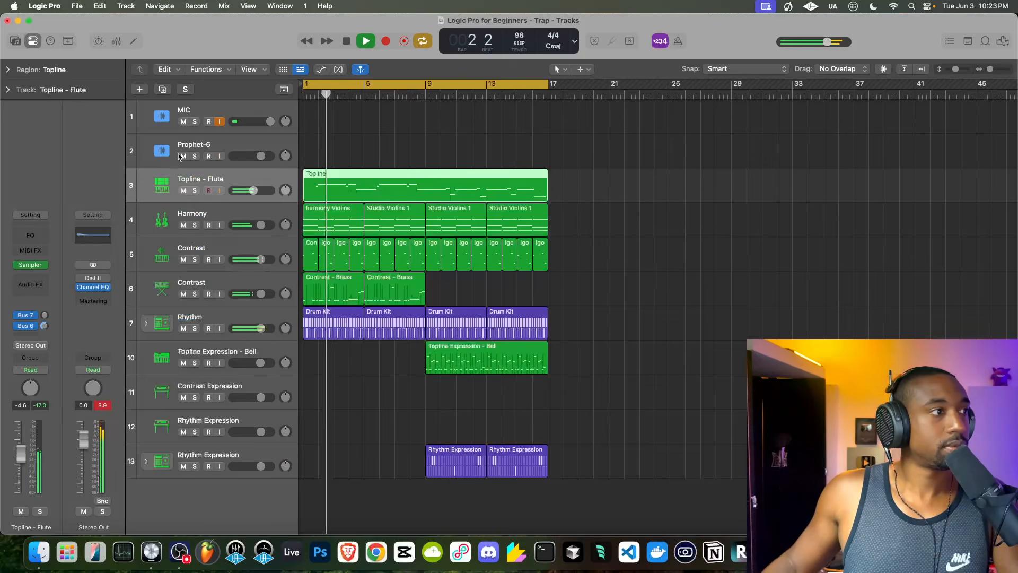
key("space")
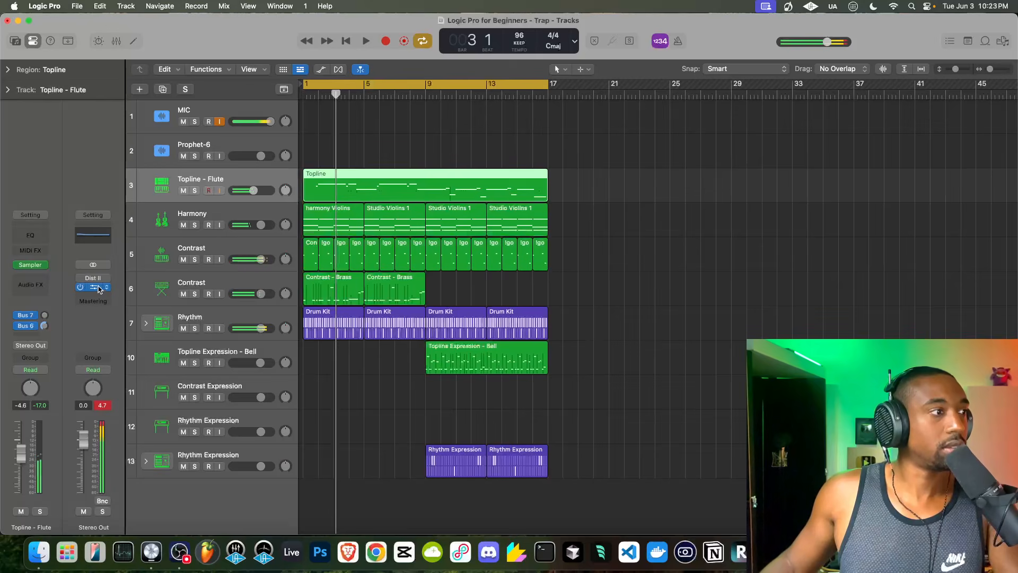
Step: Reopen the Stereo Out Channel EQ and reduce its 75 Hz low shelf boost to +0.4 dB during playback
left_click(106, 287)
left_click(109, 286)
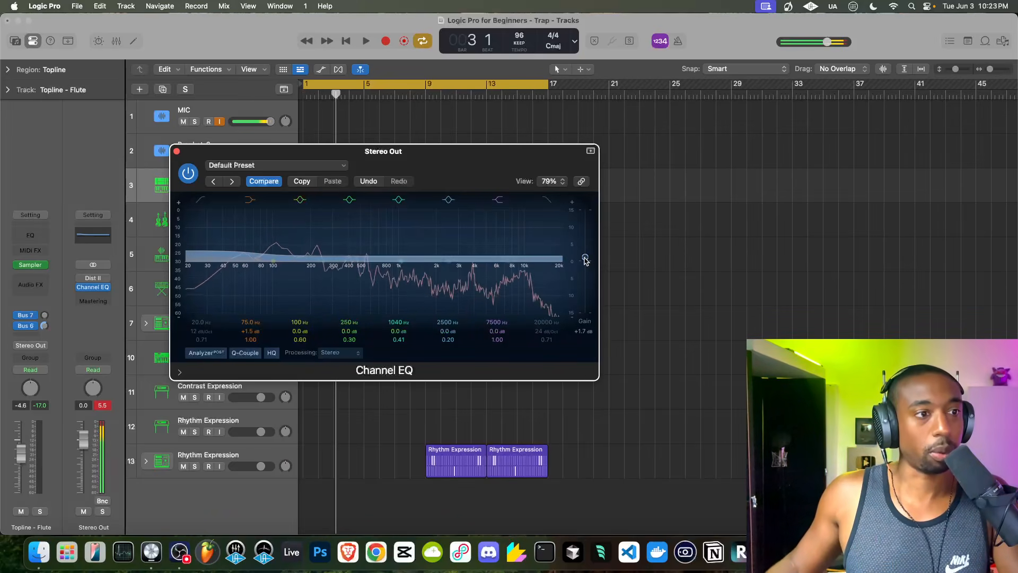
key("space")
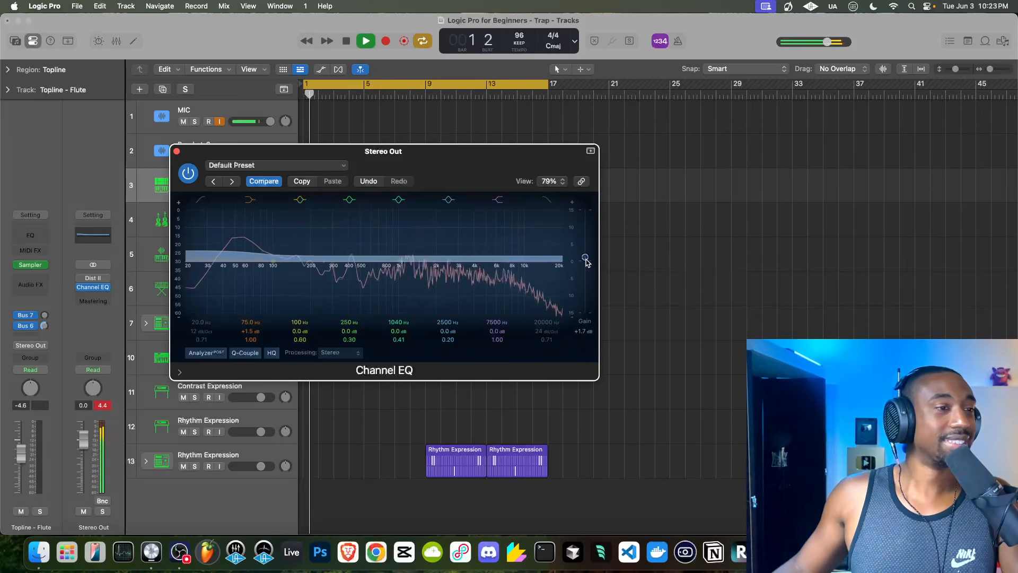
left_click_drag(258, 264, 257, 269)
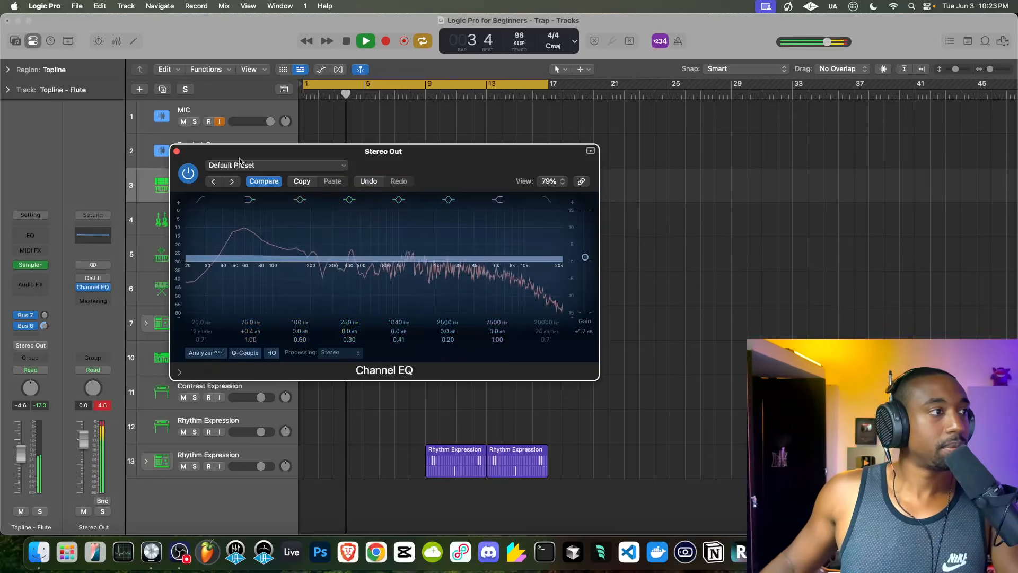
left_click(177, 152)
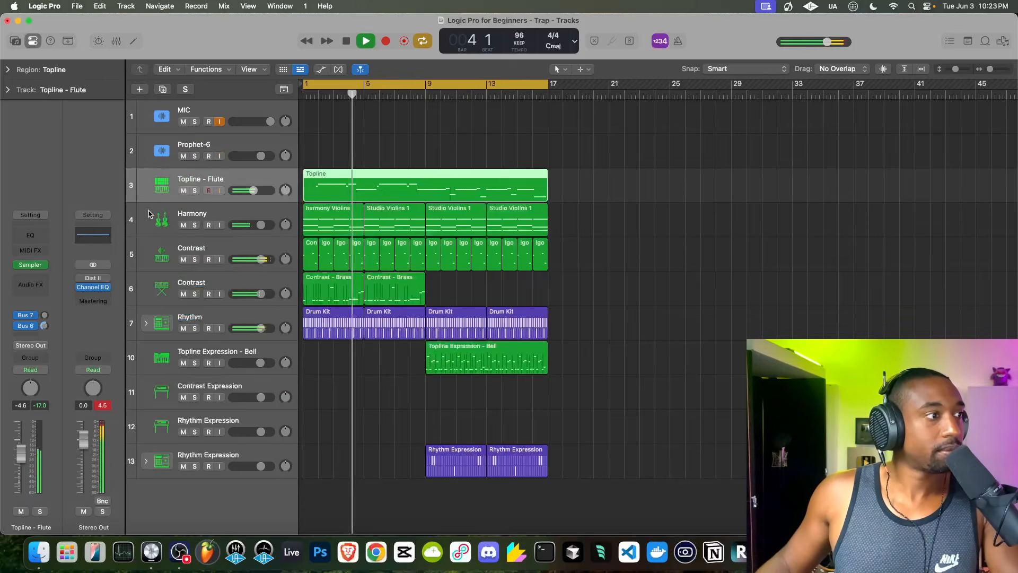
key("space")
Step: Insert the Compressor dynamics effect after the Channel EQ on Stereo Out
left_click(91, 300)
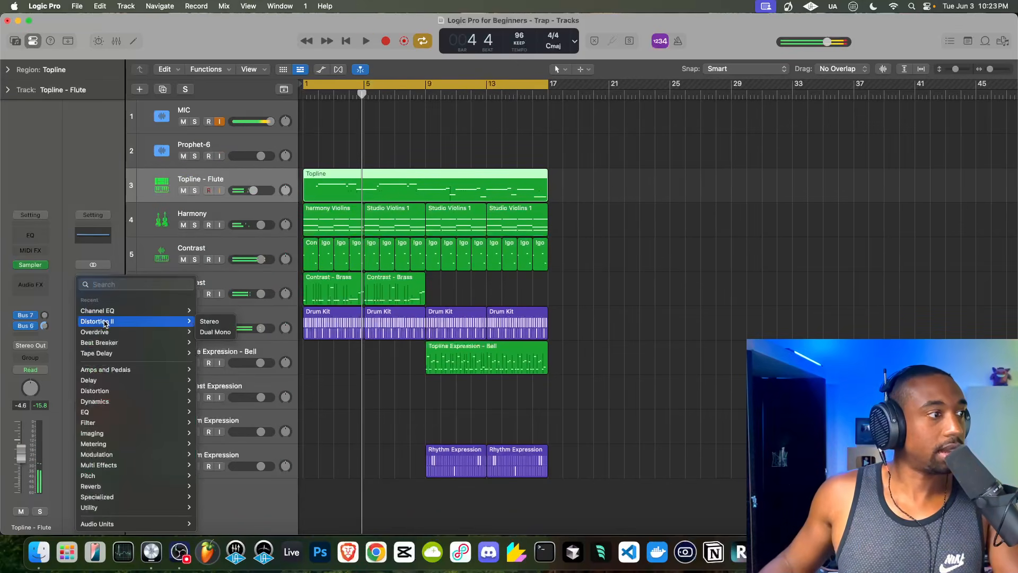
mouse_move(101, 402)
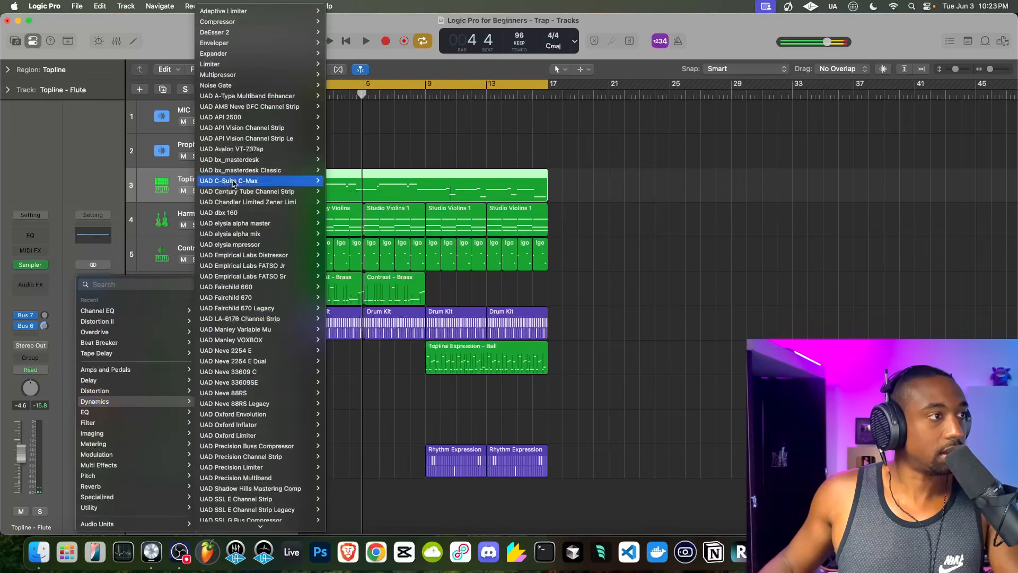
left_click(217, 21)
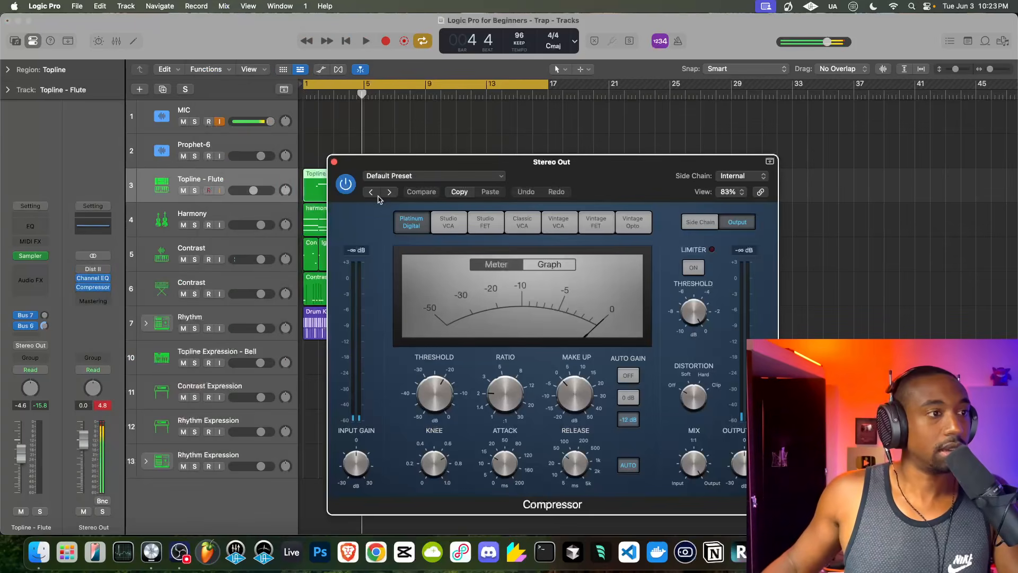
left_click_drag(537, 174, 354, 148)
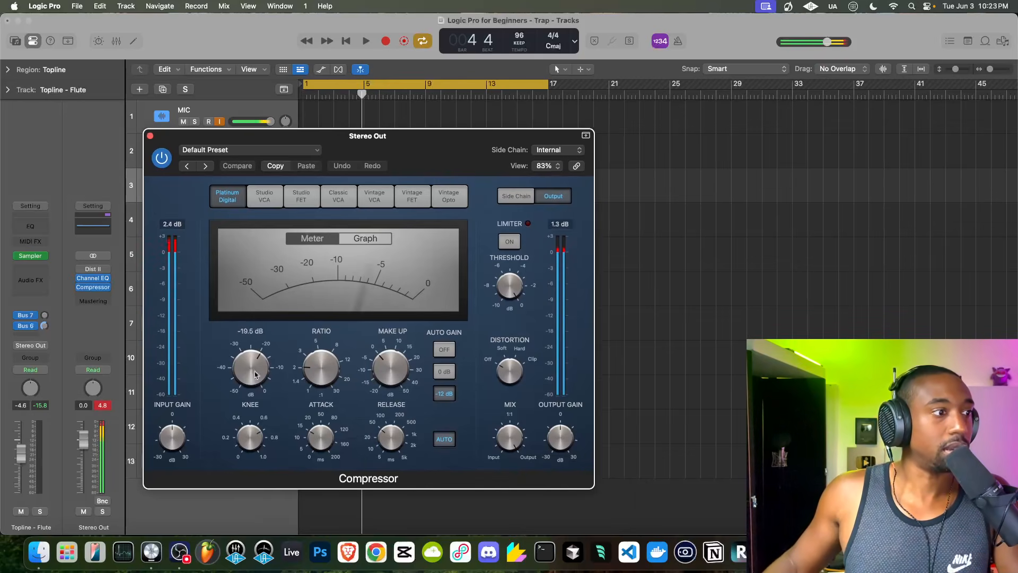
Step: Set the Stereo Out Compressor's threshold to 0 dB, ratio to 1.0:1 and auto gain off, and audition it
left_click_drag(257, 375, 304, 350)
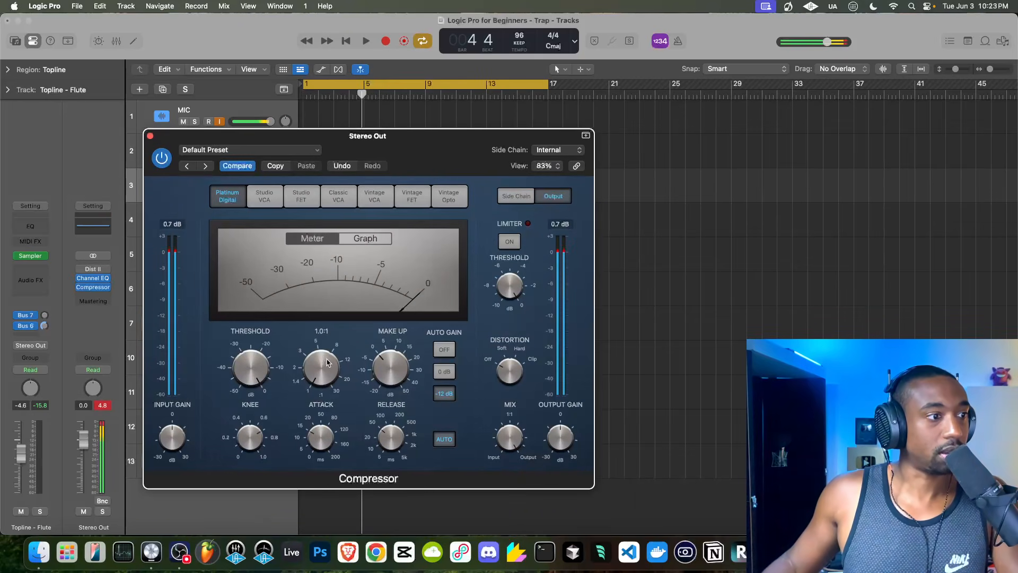
left_click(444, 350)
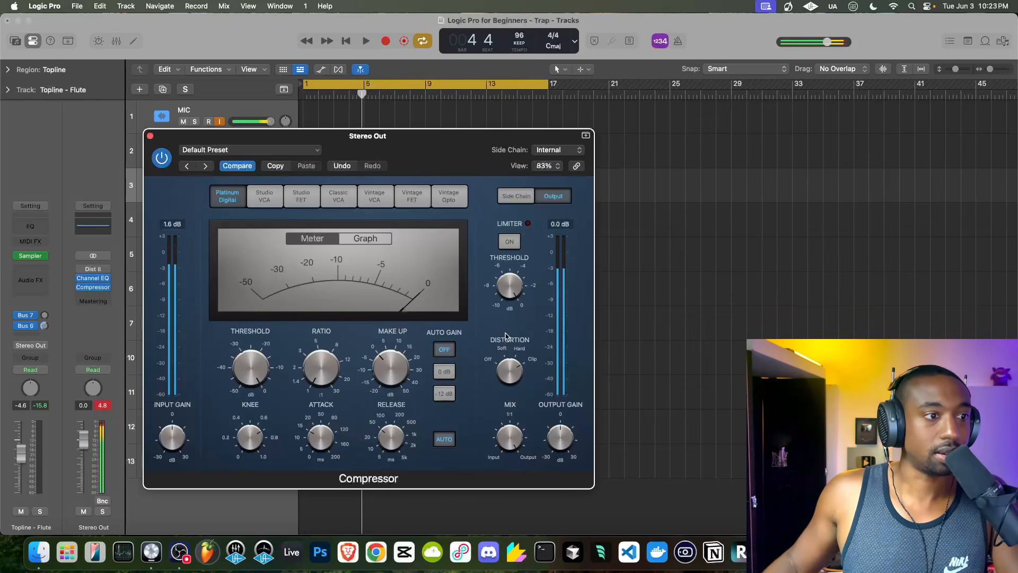
key("space")
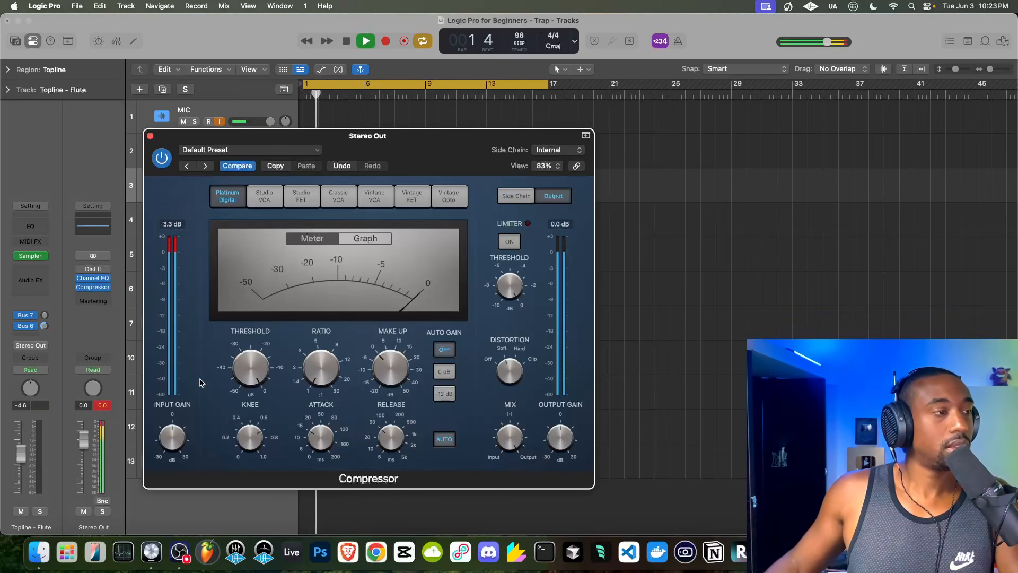
key("space")
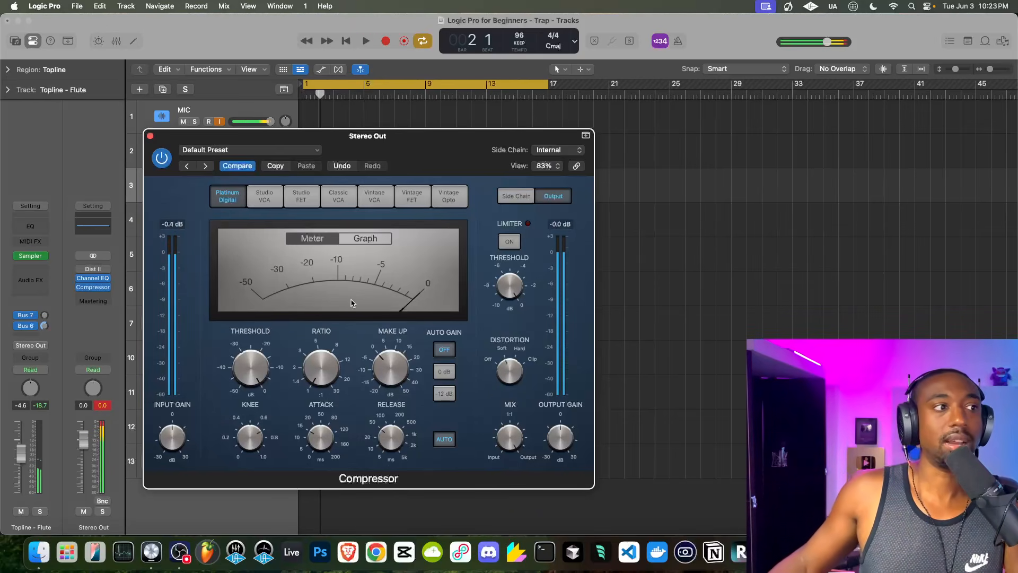
Step: Compare the Compressor's Studio FET model with Platinum Digital, keep Studio FET, and audition the beat
left_click(304, 206)
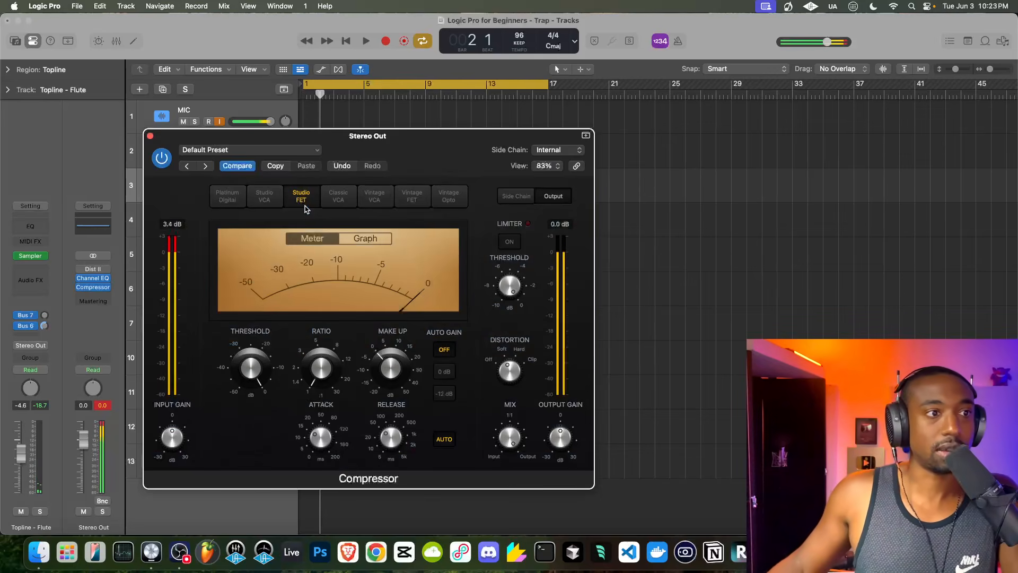
left_click(244, 197)
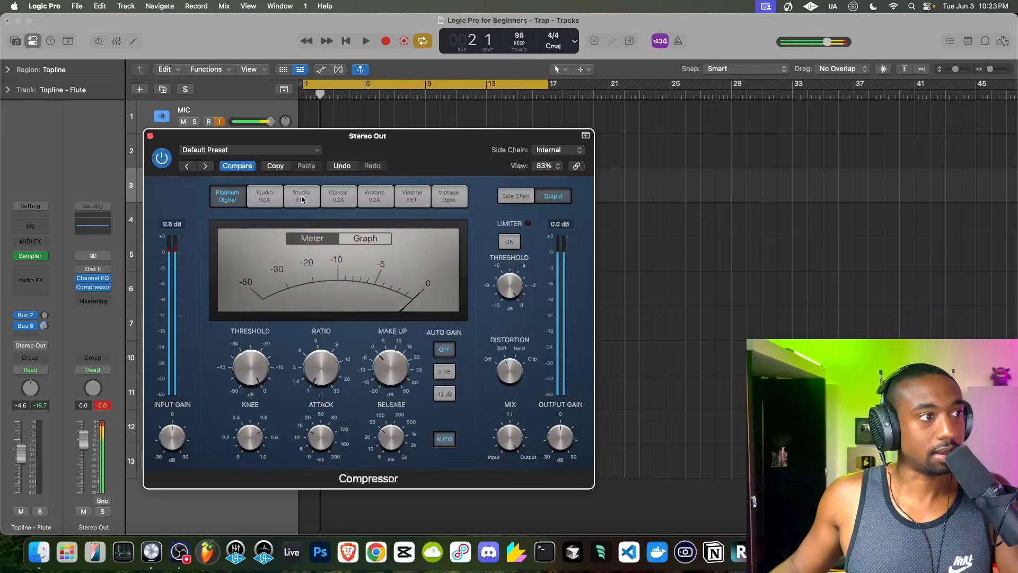
left_click(301, 197)
key("space")
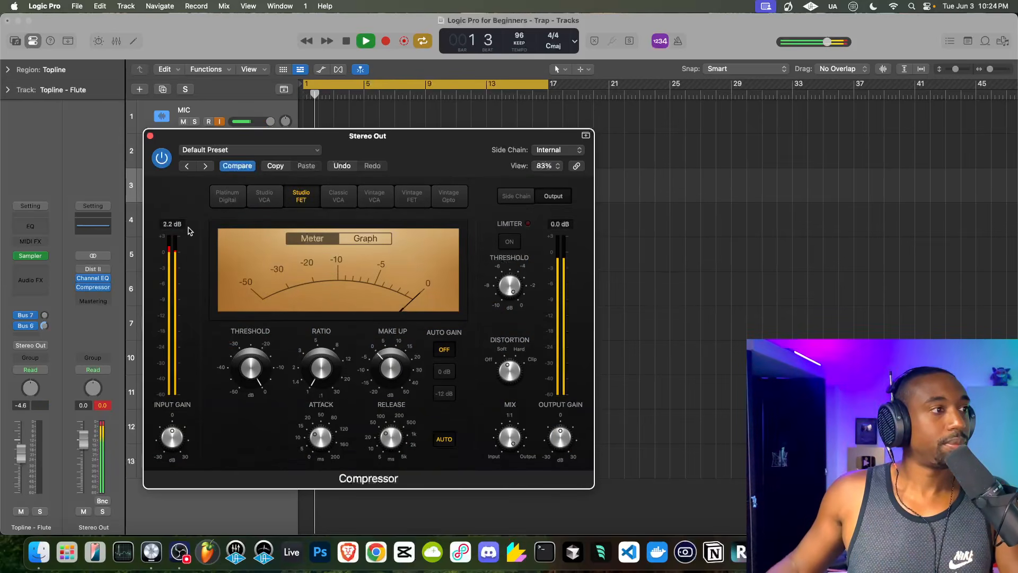
key("space")
key("space")
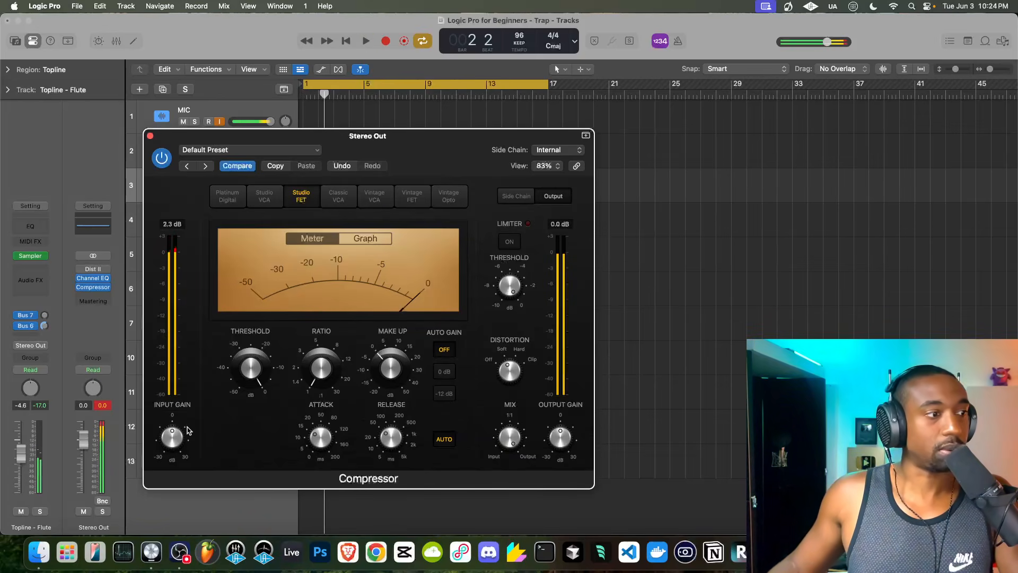
Step: Set the Compressor's input gain to -1.0 dB, adjust its mix during playback, and reset the Stereo Out peak reading
key("space")
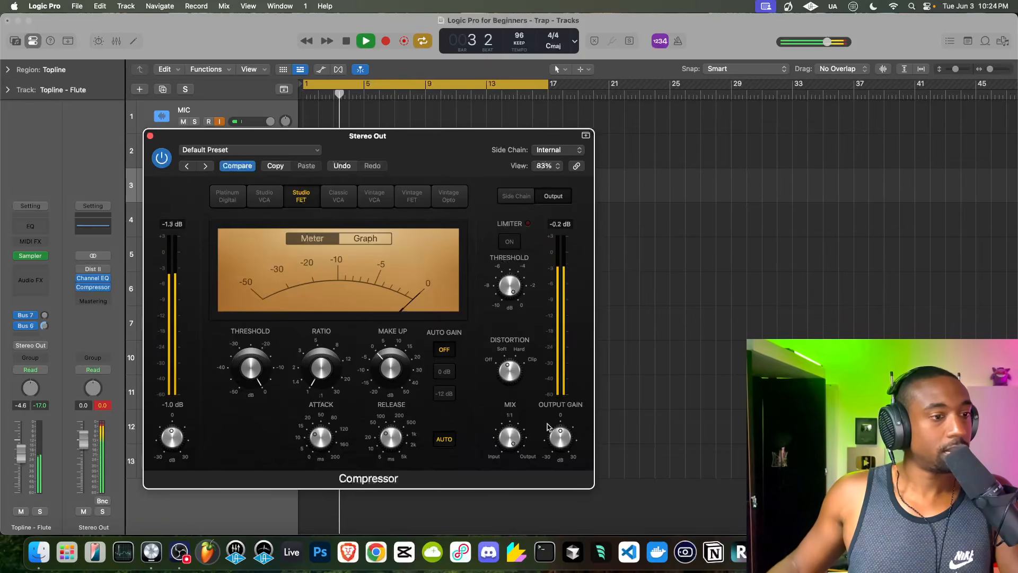
key("space")
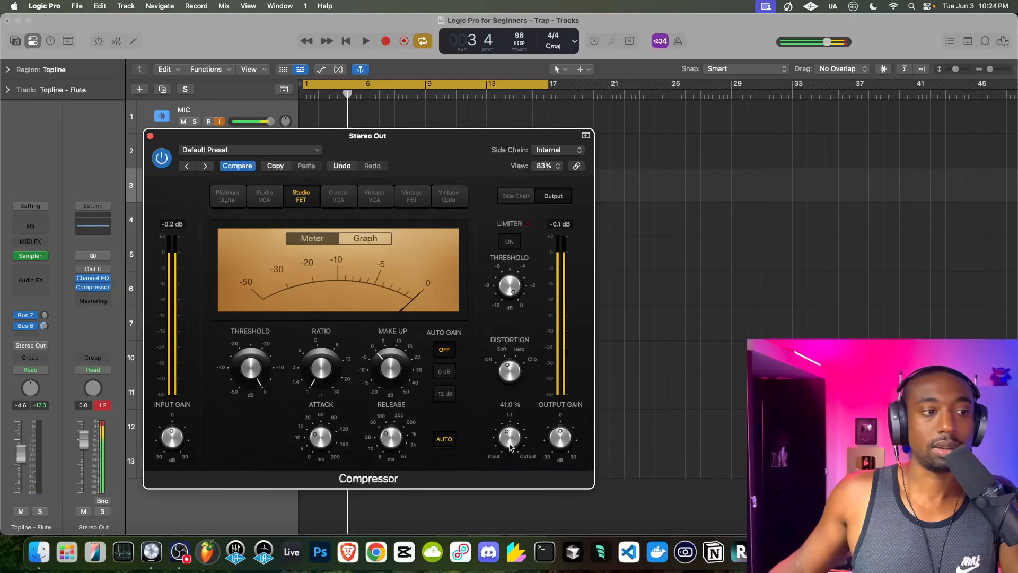
key("space")
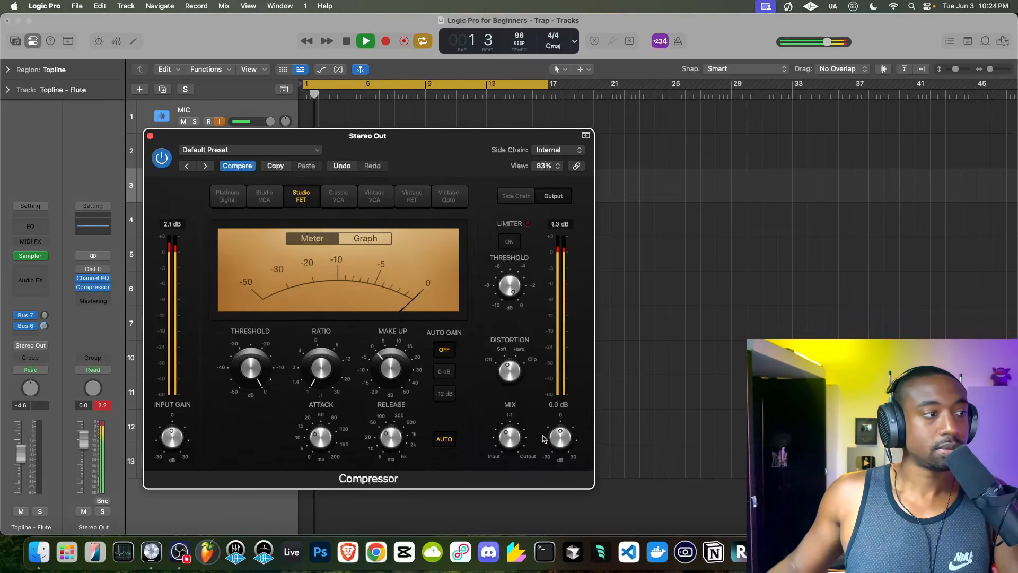
left_click(103, 406)
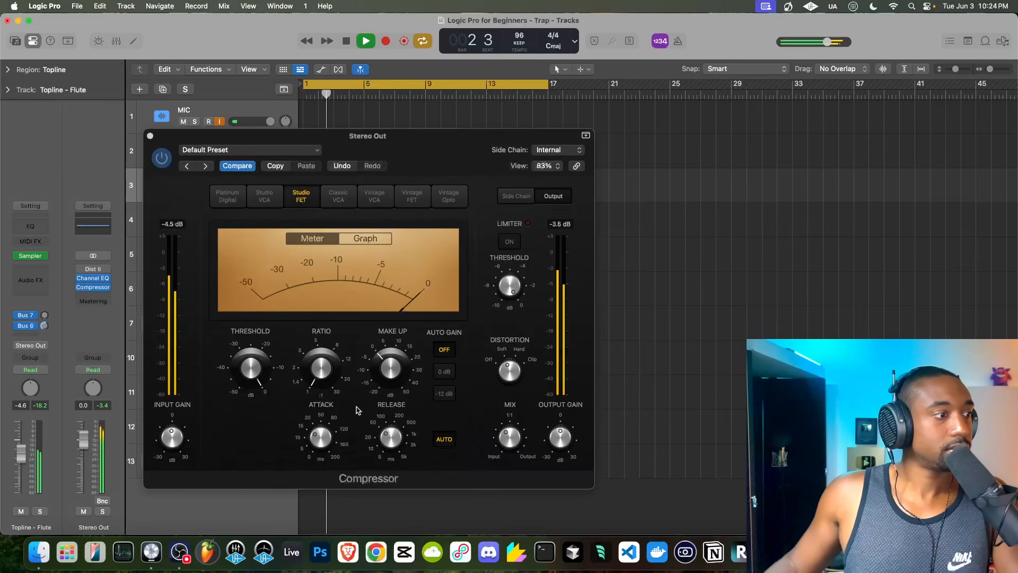
Step: Close the Compressor, re-enable Distortion II on Stereo Out, and restart playback
left_click(150, 135)
mouse_move(82, 269)
key("space")
key("space")
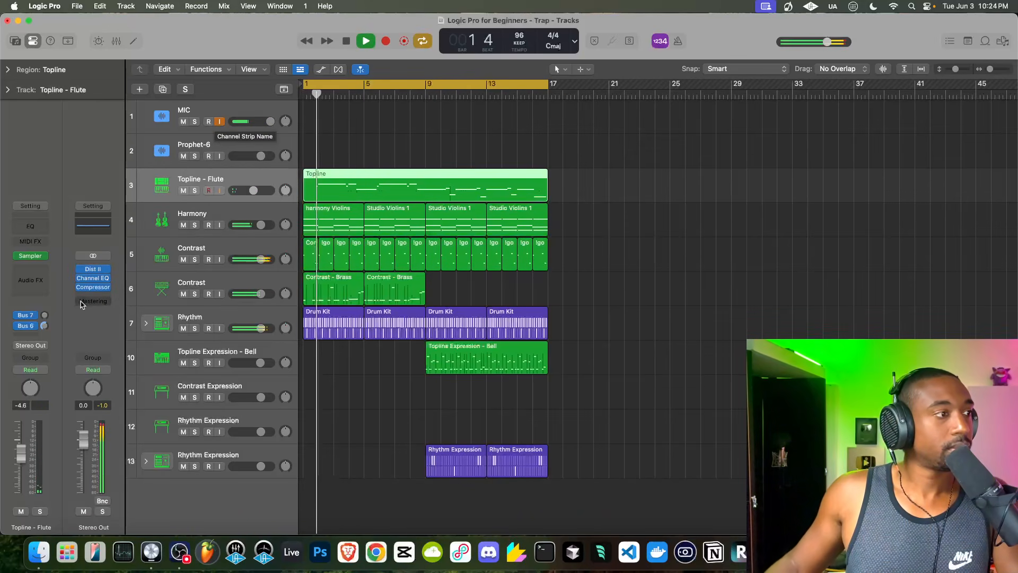
Step: Audition different Distortion II pre gain levels on Stereo Out, settle on about 4.1 dB, and close the effect windows
left_click(93, 287)
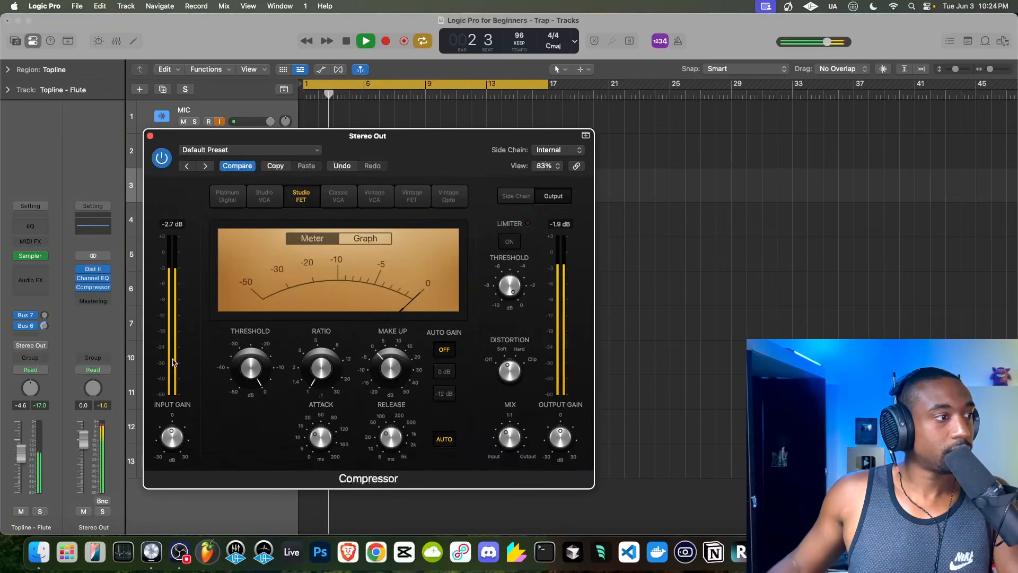
left_click(93, 269)
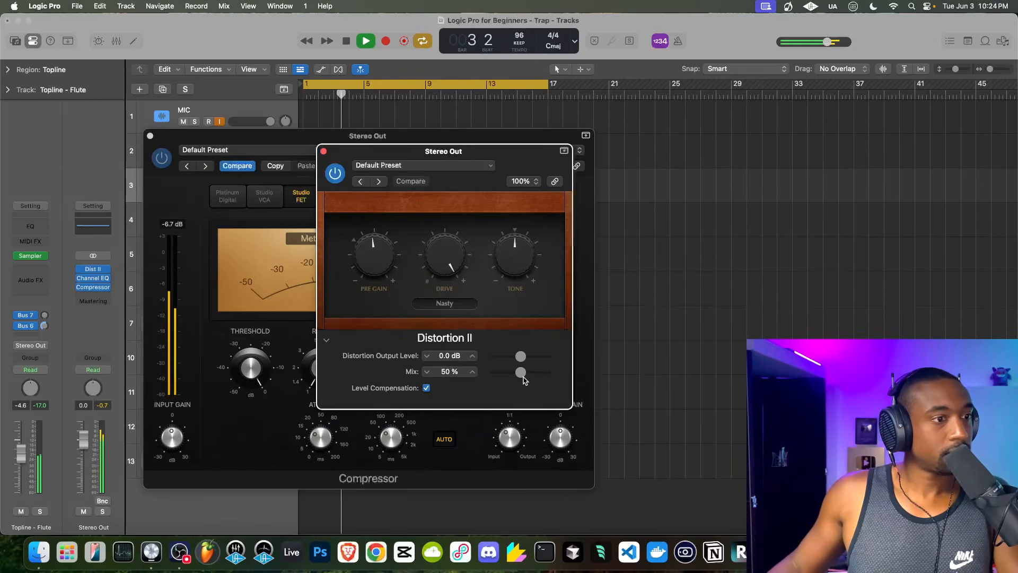
left_click_drag(366, 253, 367, 241)
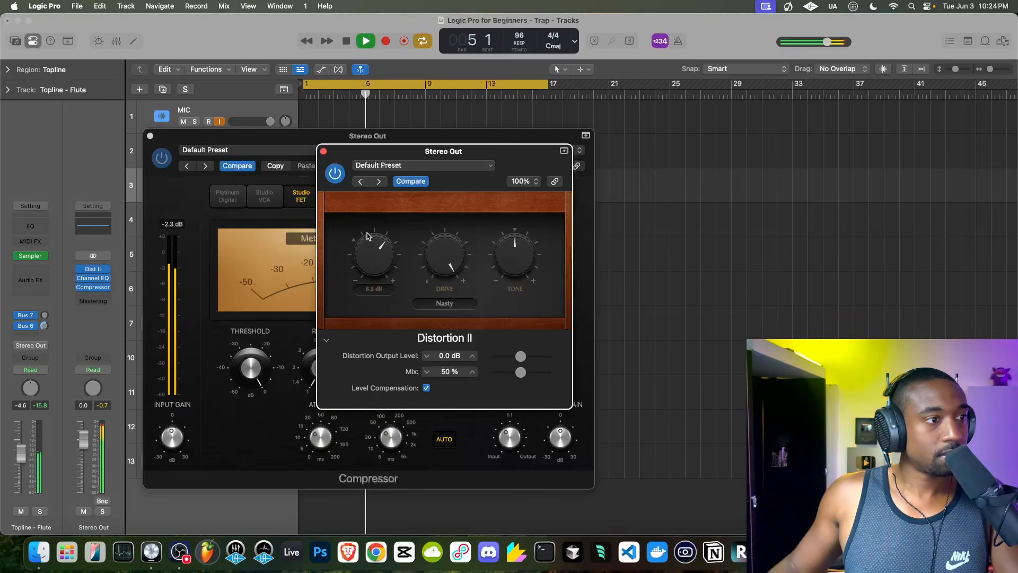
left_click_drag(369, 254, 372, 231)
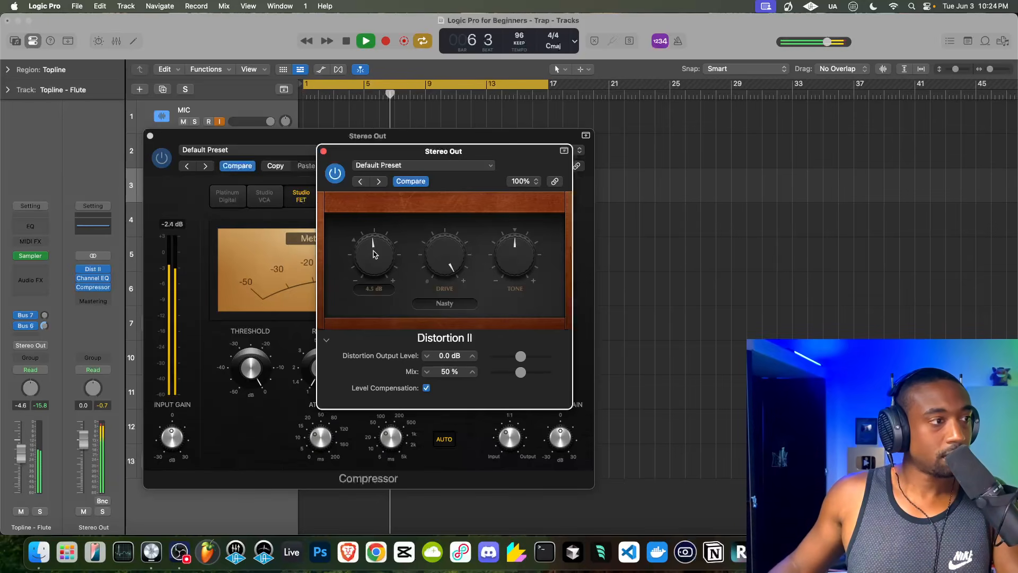
left_click(323, 152)
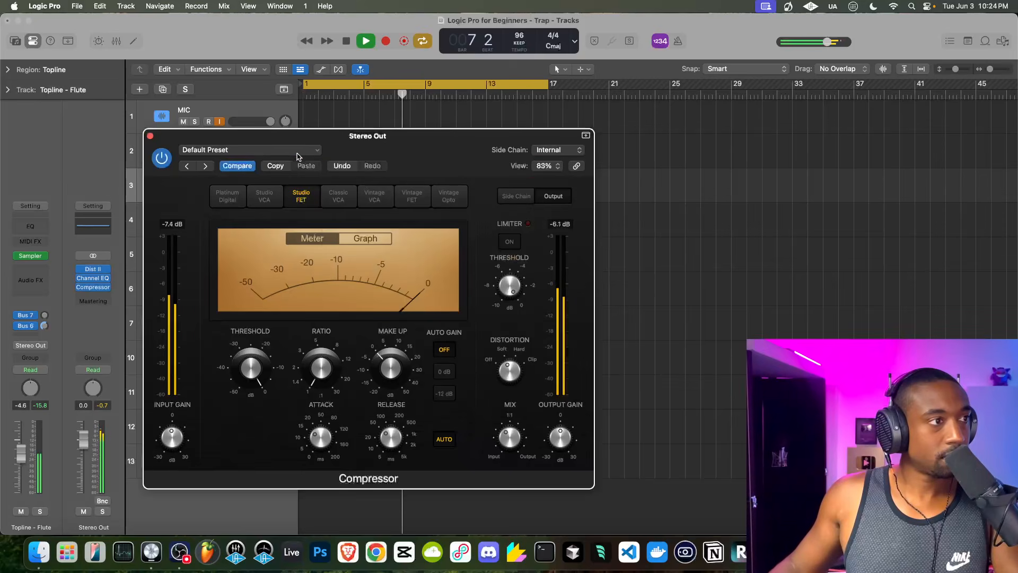
left_click(150, 137)
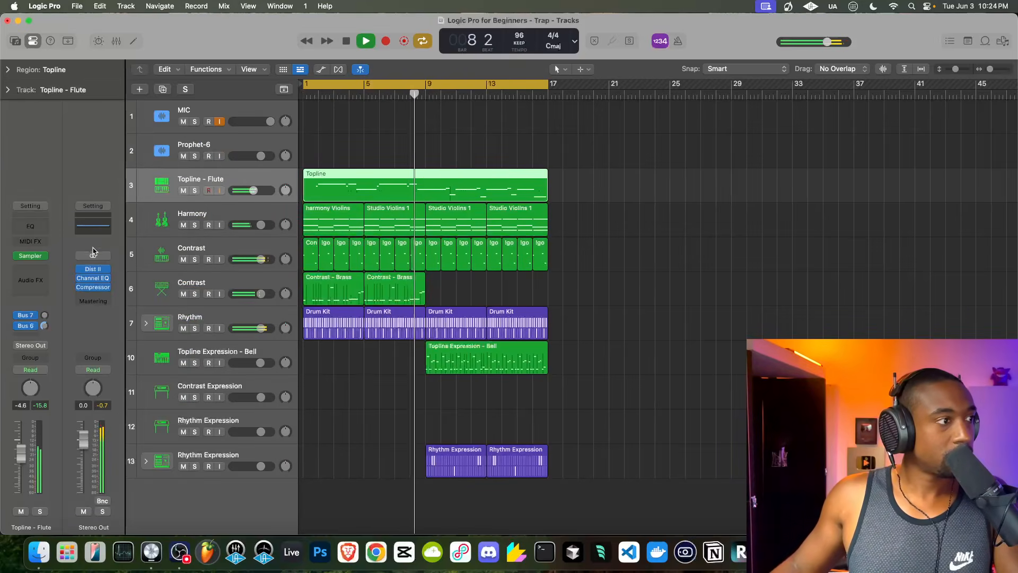
Step: Raise the Stereo Out Channel EQ's 75 Hz low shelf to +1.7 dB, increase its master gain slightly, and close the EQ
left_click(92, 279)
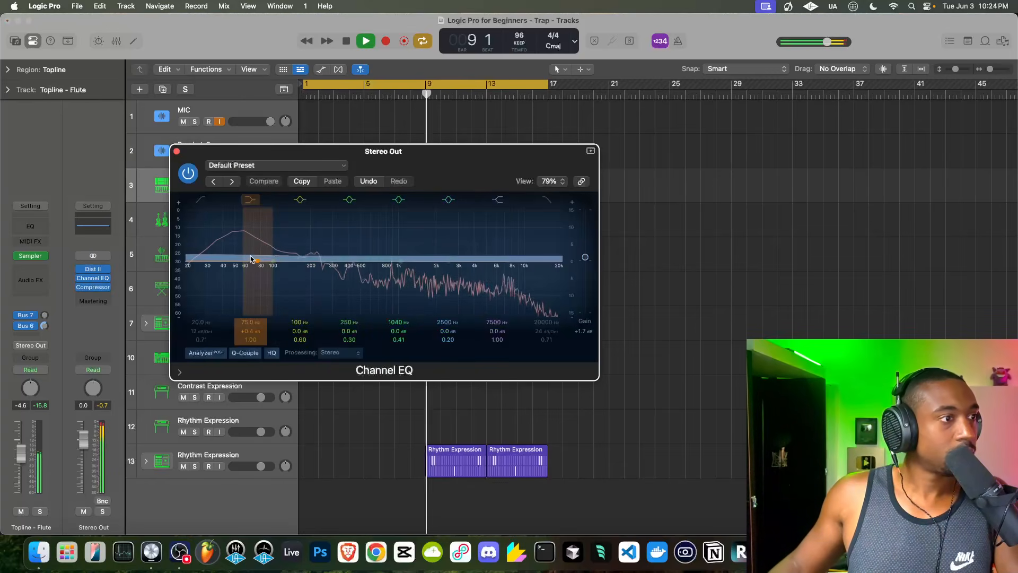
left_click_drag(257, 255, 258, 252)
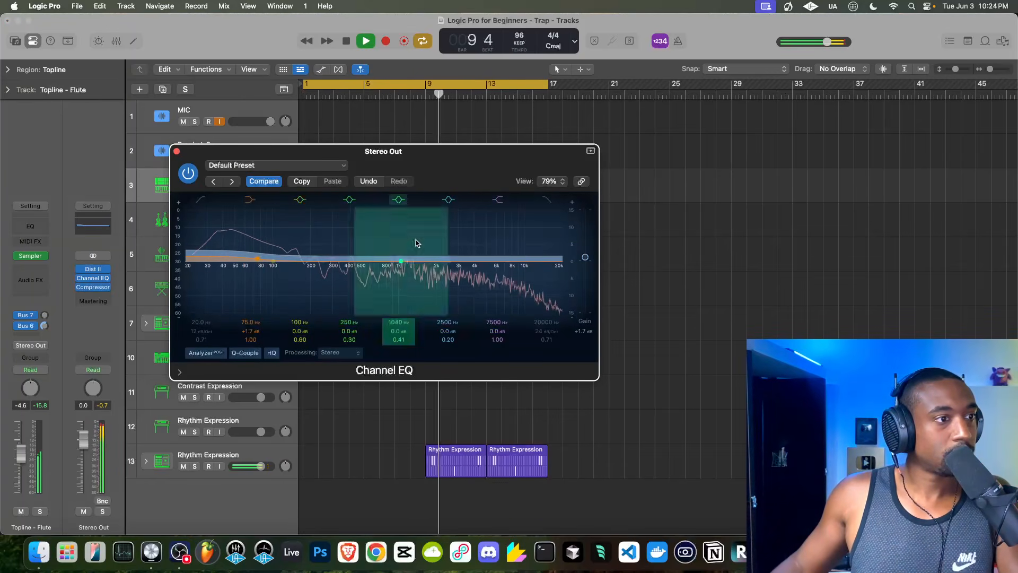
left_click_drag(585, 258, 584, 256)
left_click(104, 227)
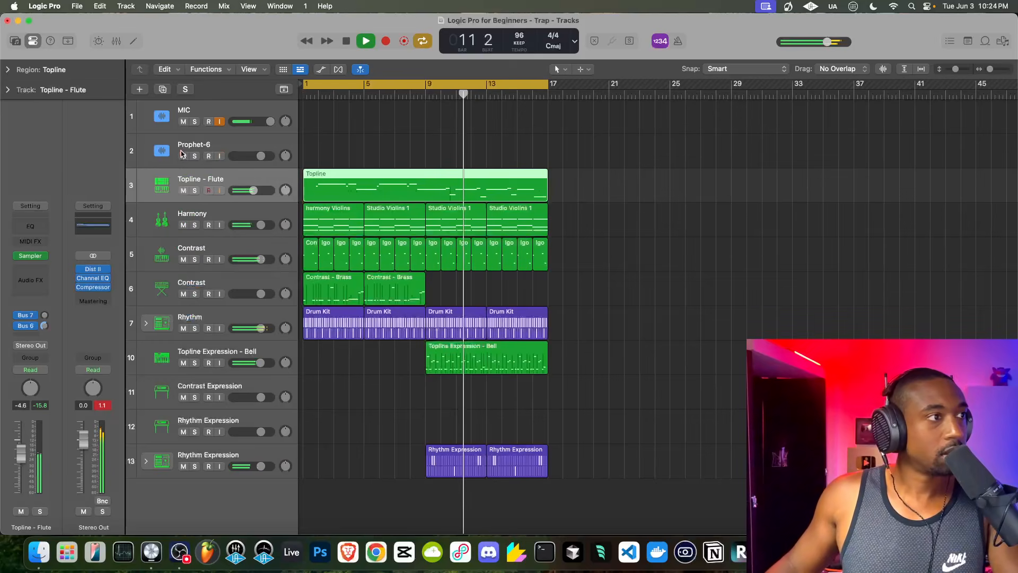
Step: Stop playback and insert the Limiter dynamics effect in stereo after the Compressor on Stereo Out
mouse_move(95, 291)
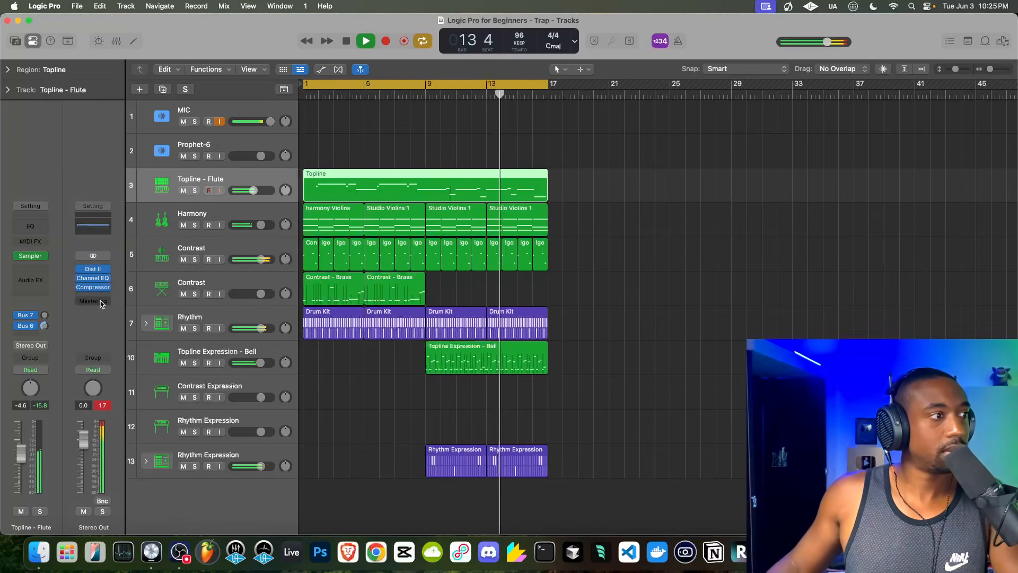
left_click(98, 297)
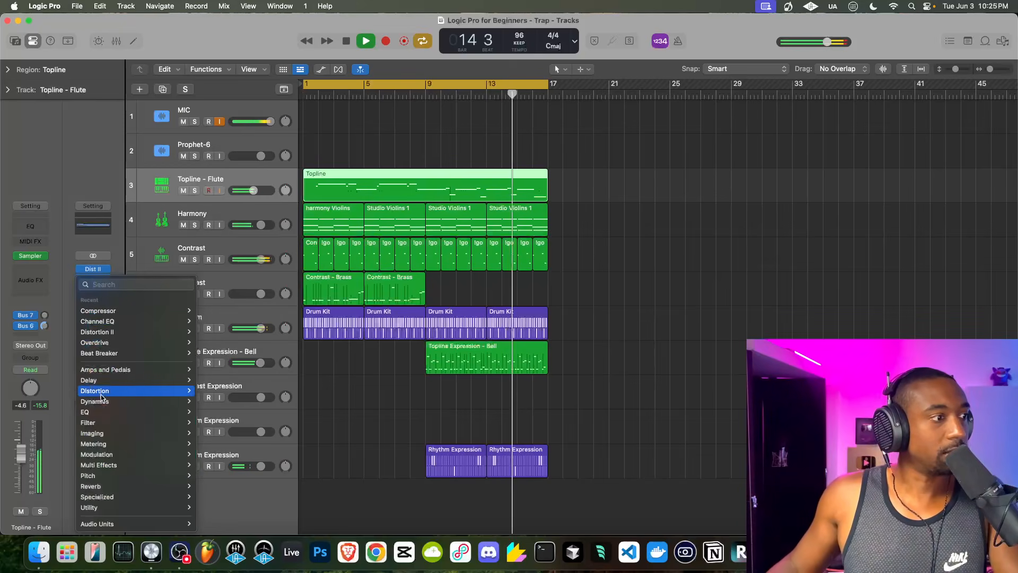
left_click(56, 330)
key("space")
left_click(89, 295)
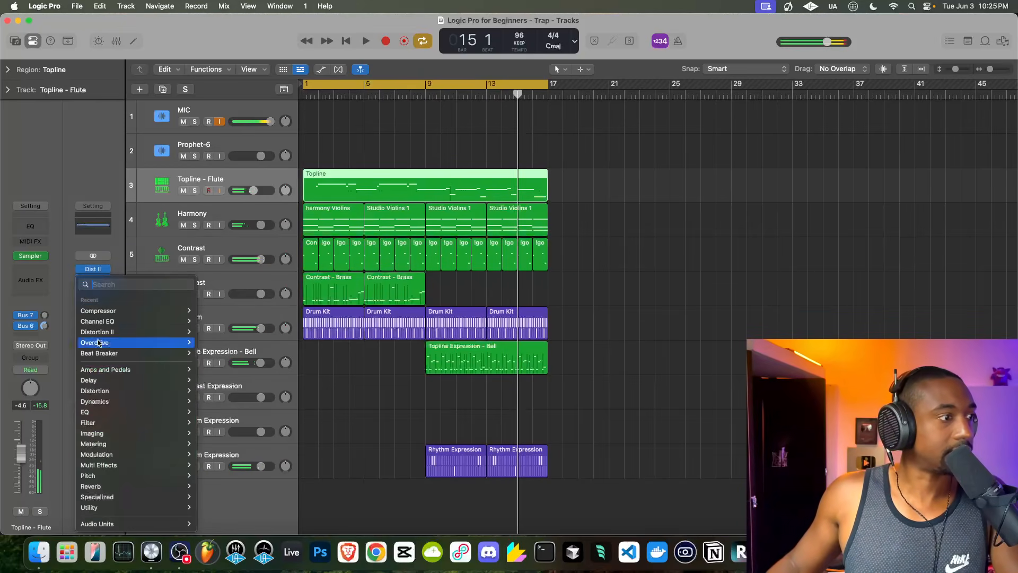
mouse_move(105, 422)
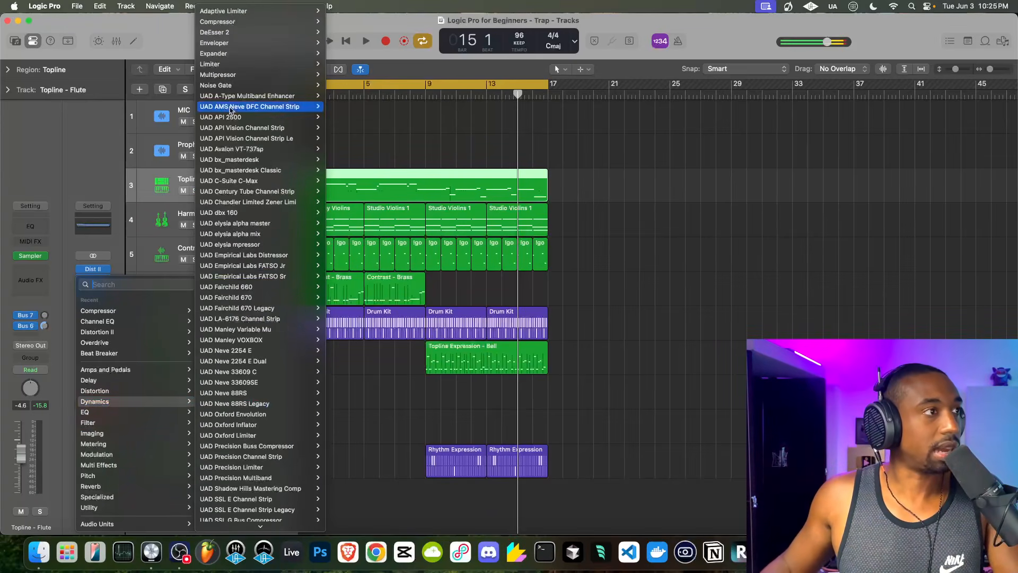
mouse_move(249, 64)
left_click(342, 80)
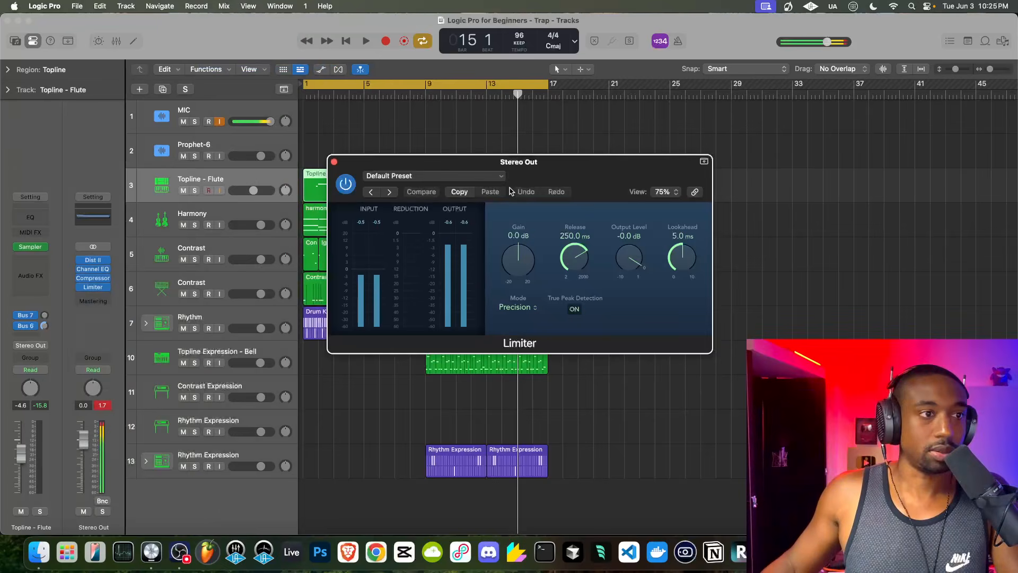
Step: Play the beat through the Limiter to check its input, reduction and output levels, and close its window
key("space")
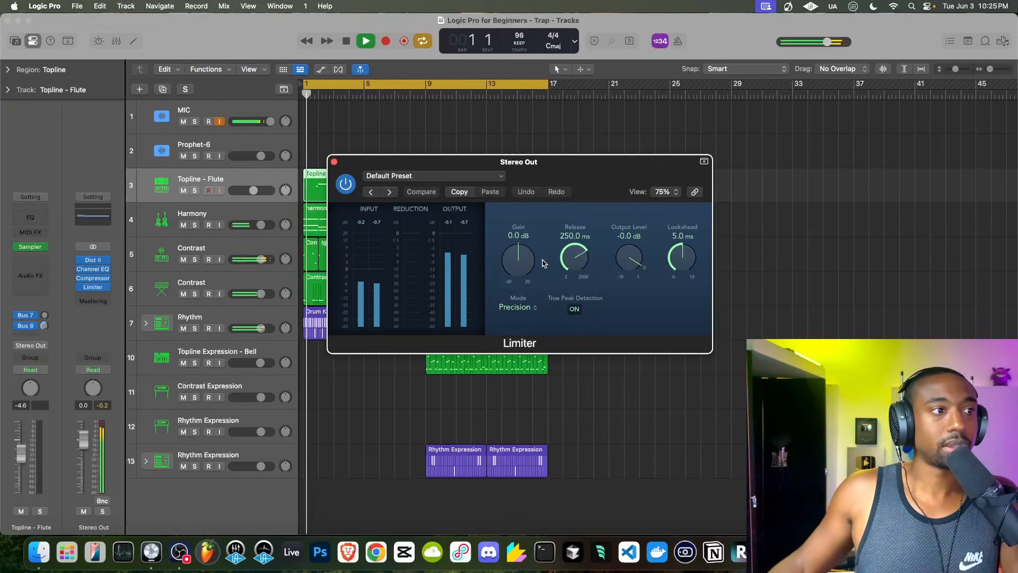
key("space")
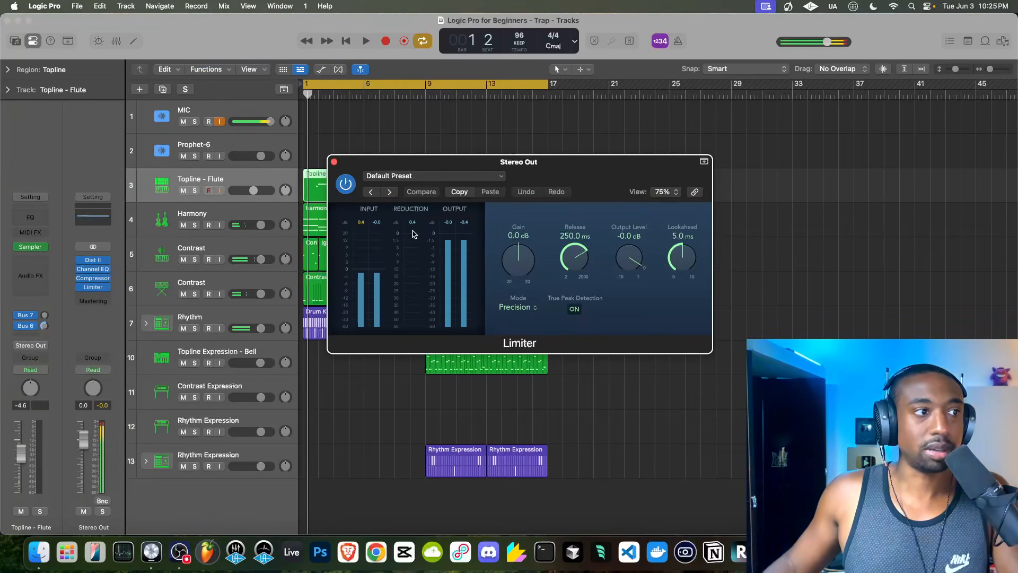
key("space")
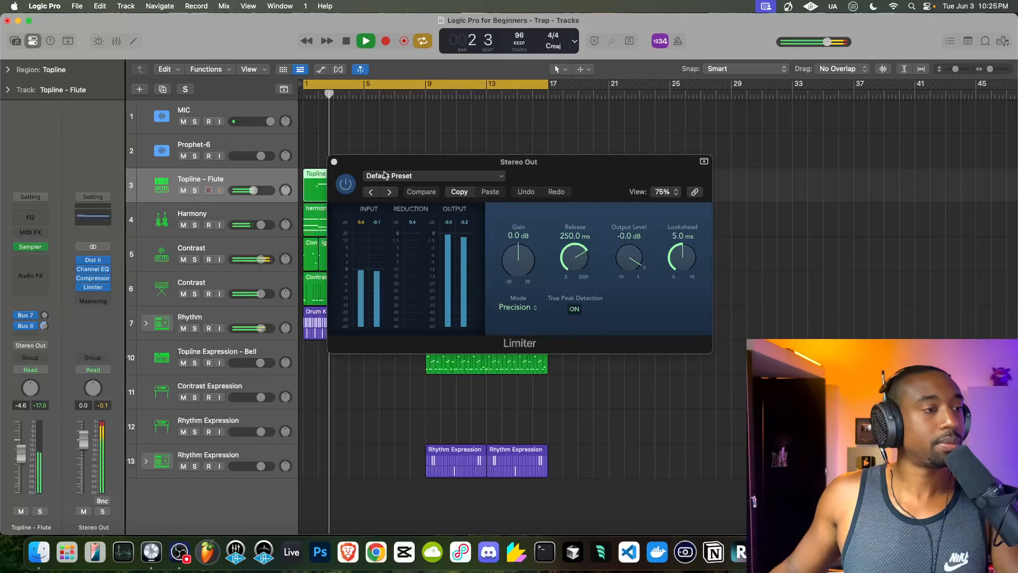
left_click(334, 163)
key("space")
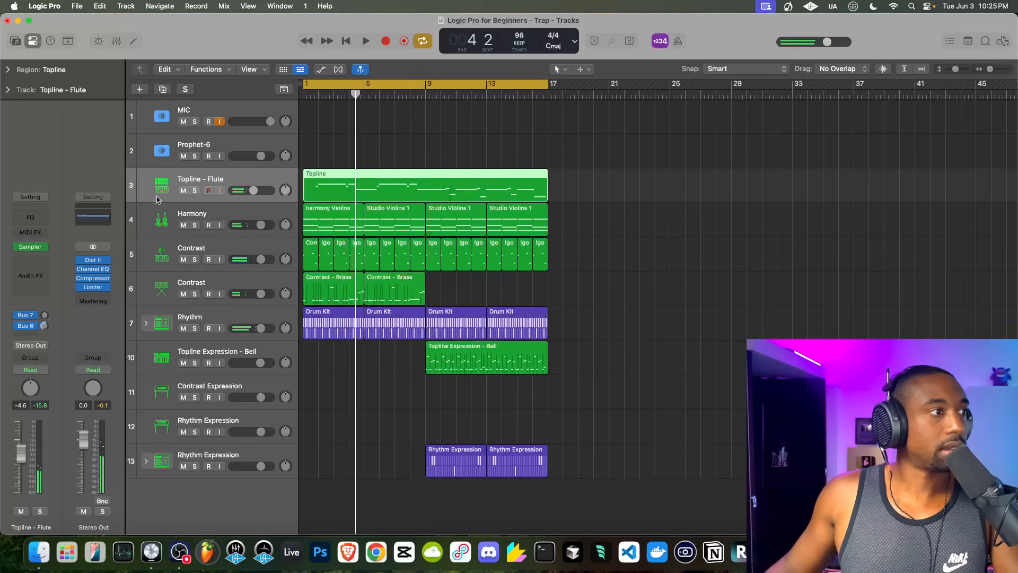
Step: Insert the Direction Mixer imaging effect after the Limiter on Stereo Out and turn on its Split option
left_click(96, 295)
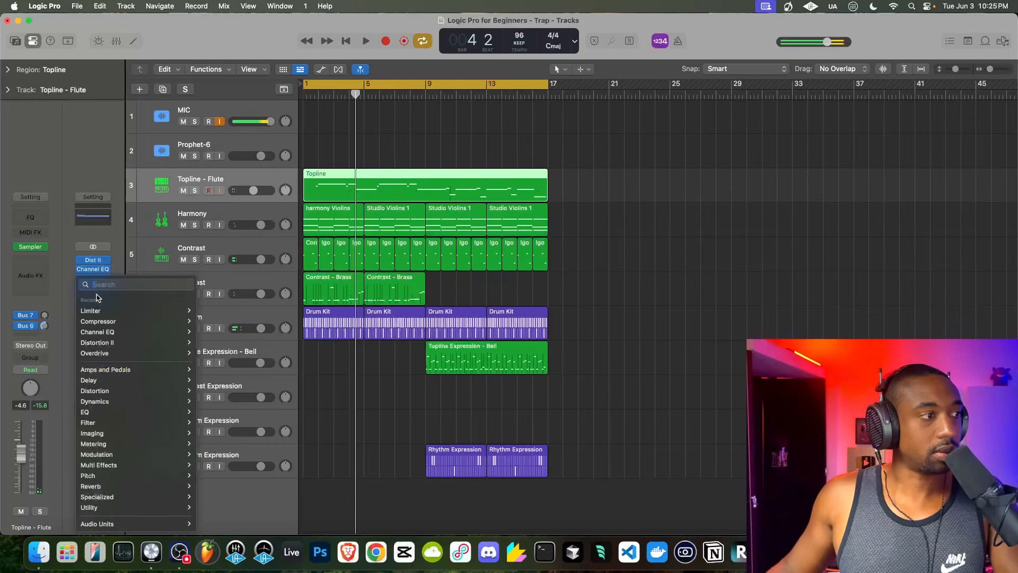
mouse_move(109, 445)
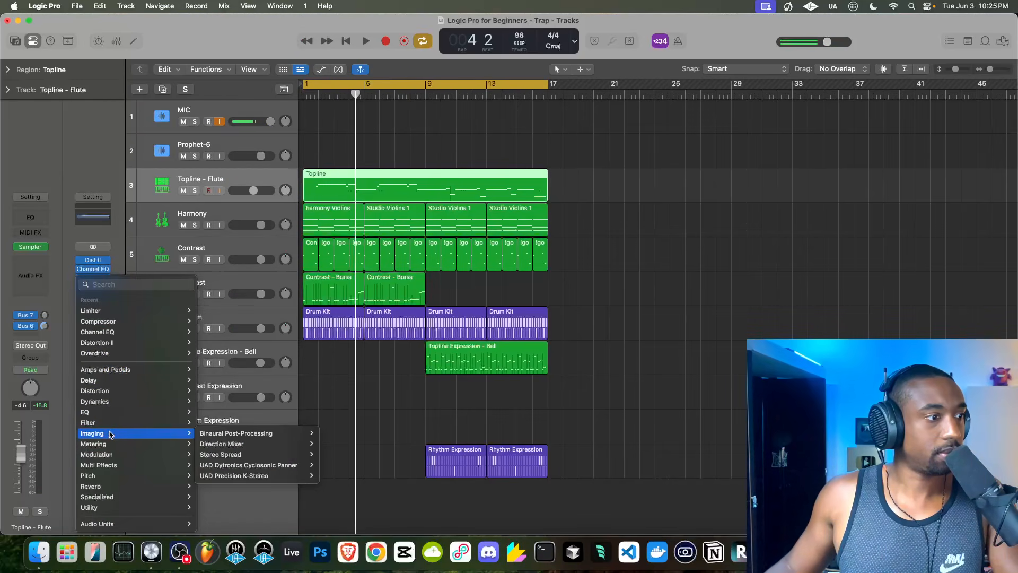
left_click(214, 445)
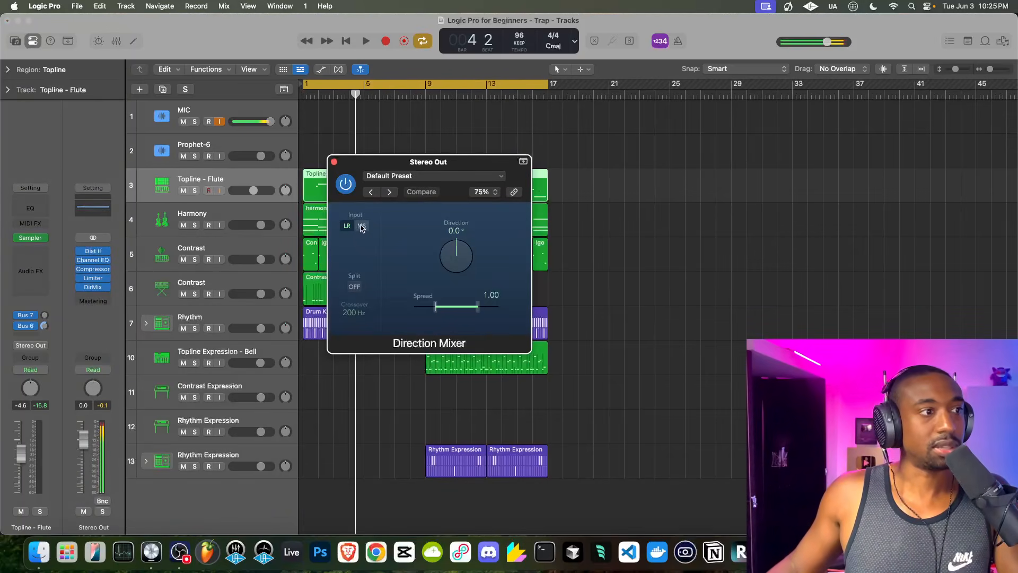
left_click(354, 286)
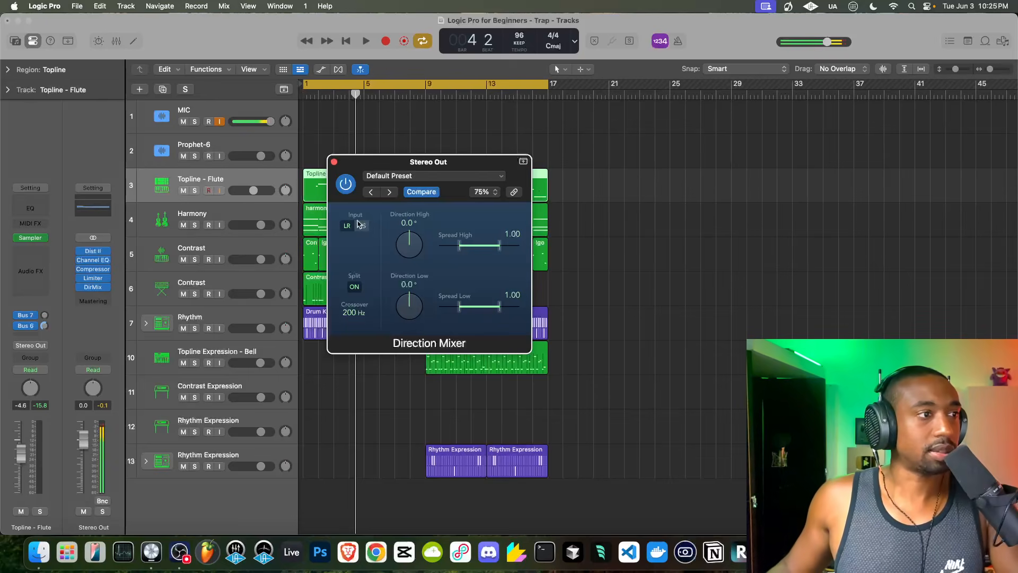
Step: Toggle the Direction Mixer's Split option off and on to compare its single and split controls
left_click(355, 287)
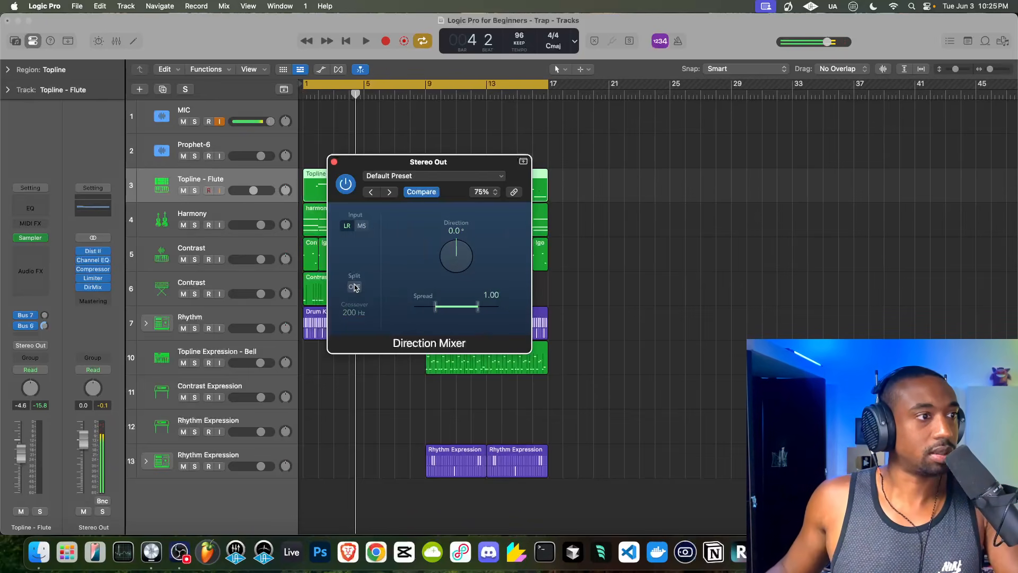
left_click(355, 287)
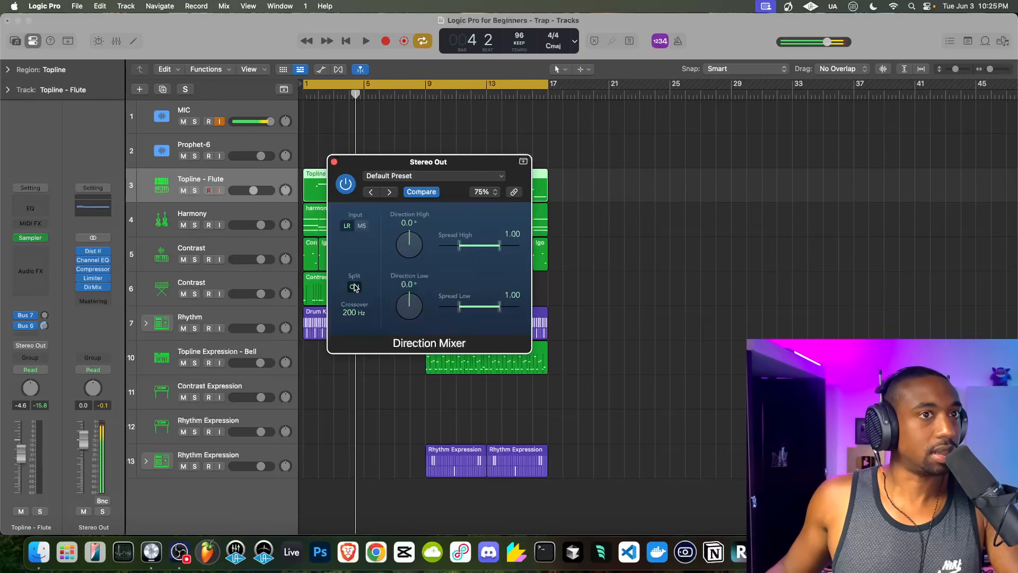
left_click(355, 287)
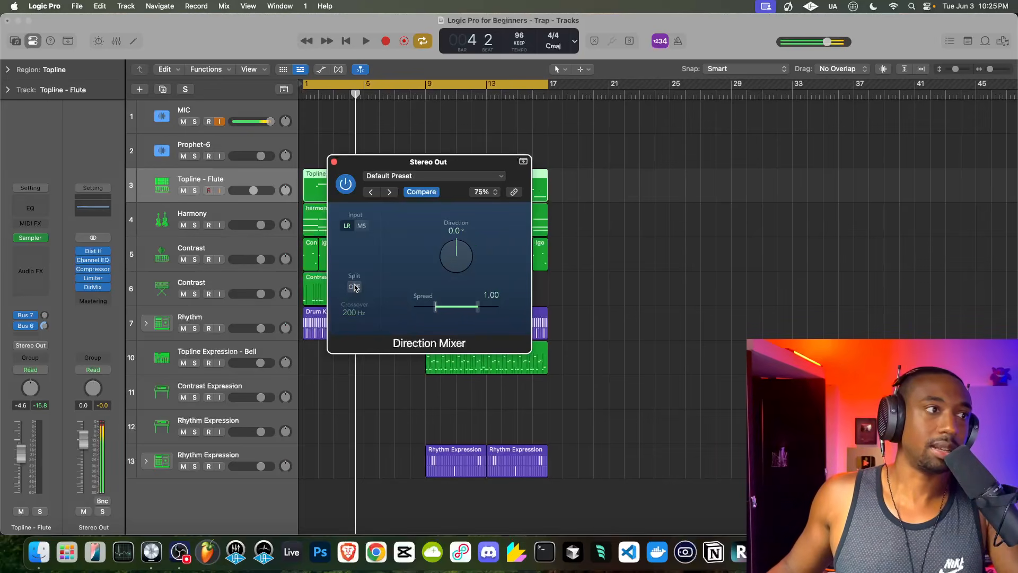
left_click(355, 287)
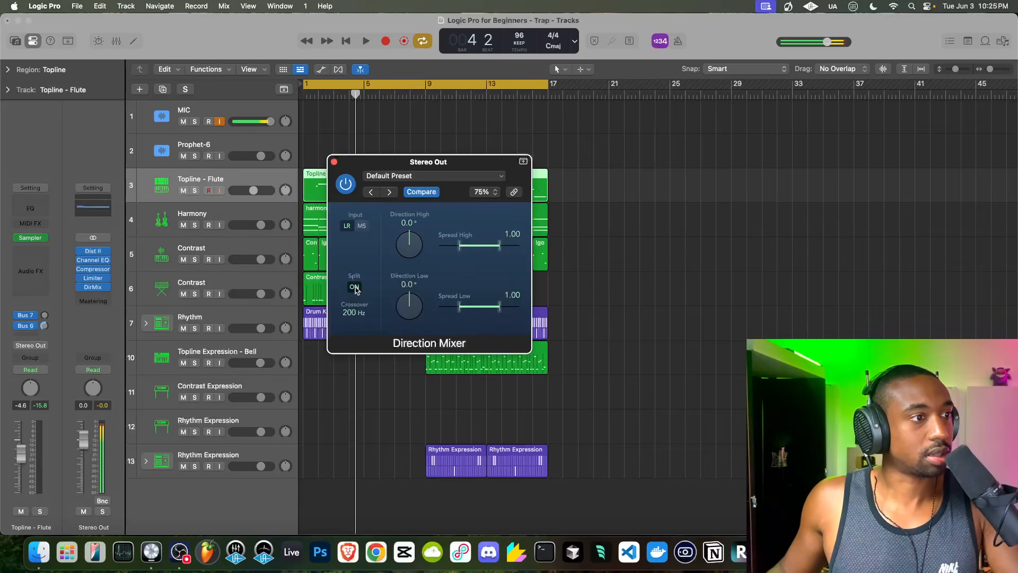
left_click(83, 254)
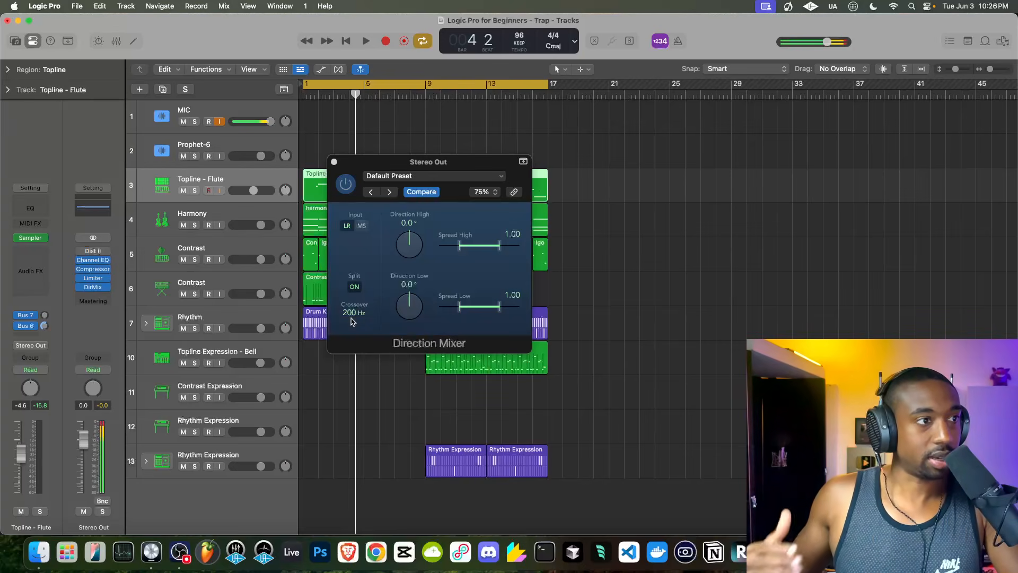
Step: Narrow the Direction Mixer's Spread Low to 0.28, audition the beat briefly, and close the effect window
left_click(477, 309)
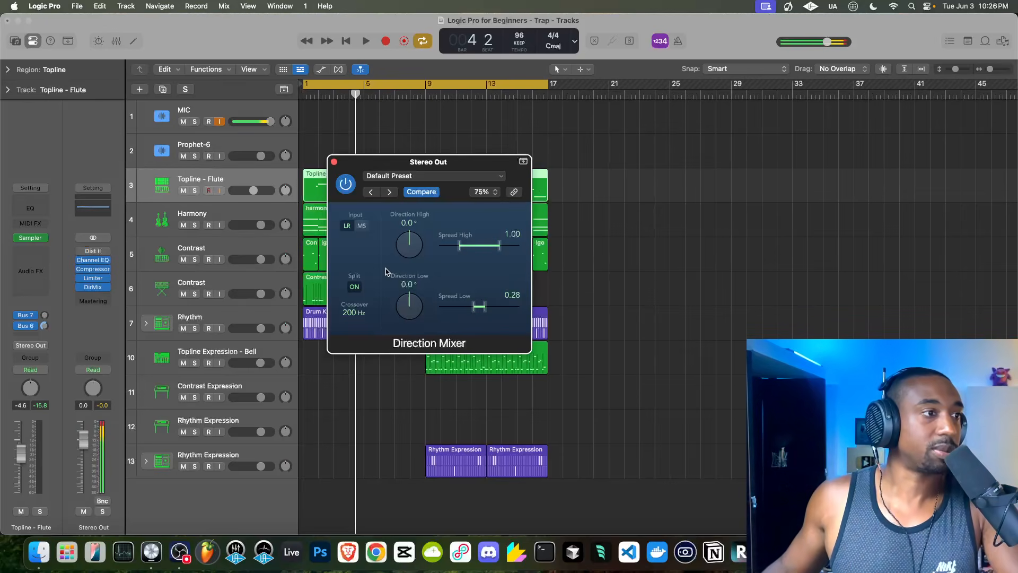
key("space")
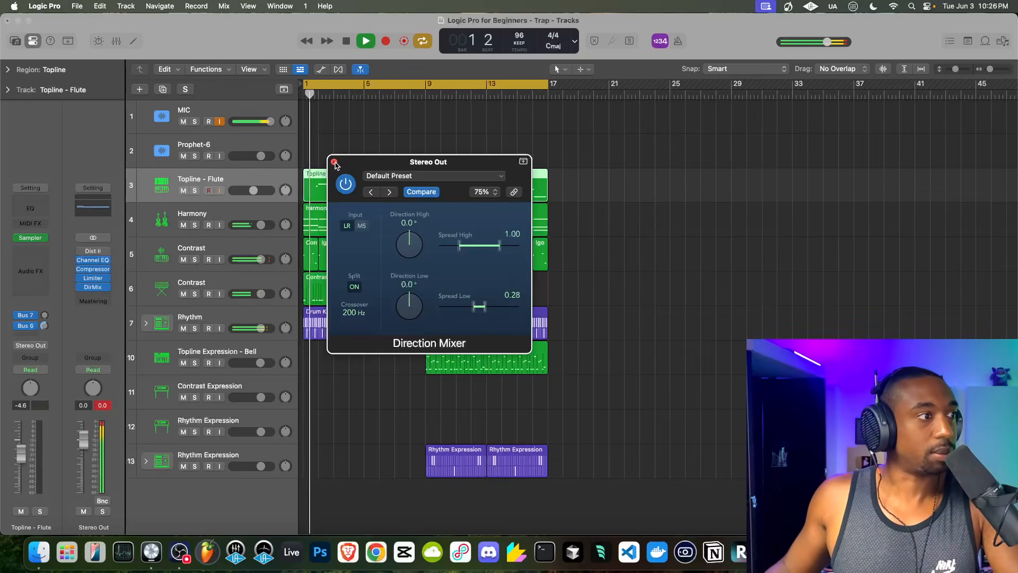
key("space")
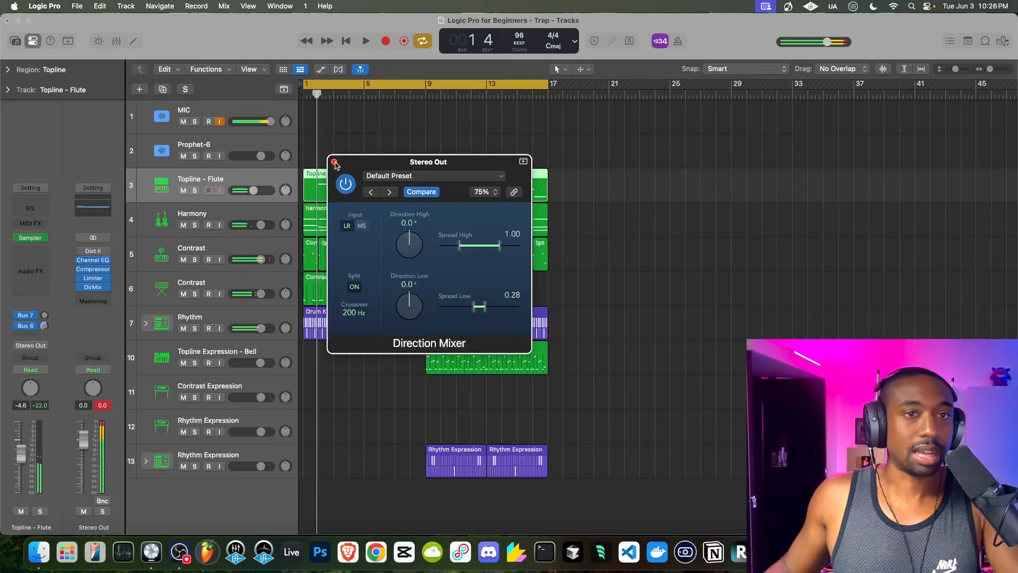
left_click(334, 161)
Step: Play the beat while reviewing the Distortion II settings on Stereo Out, and close its window
key("space")
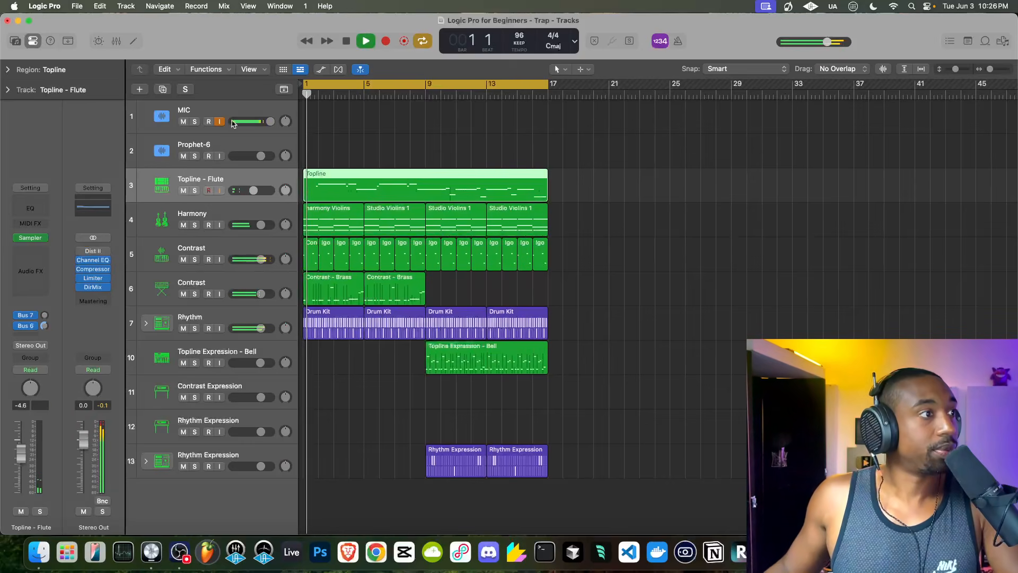
left_click(93, 250)
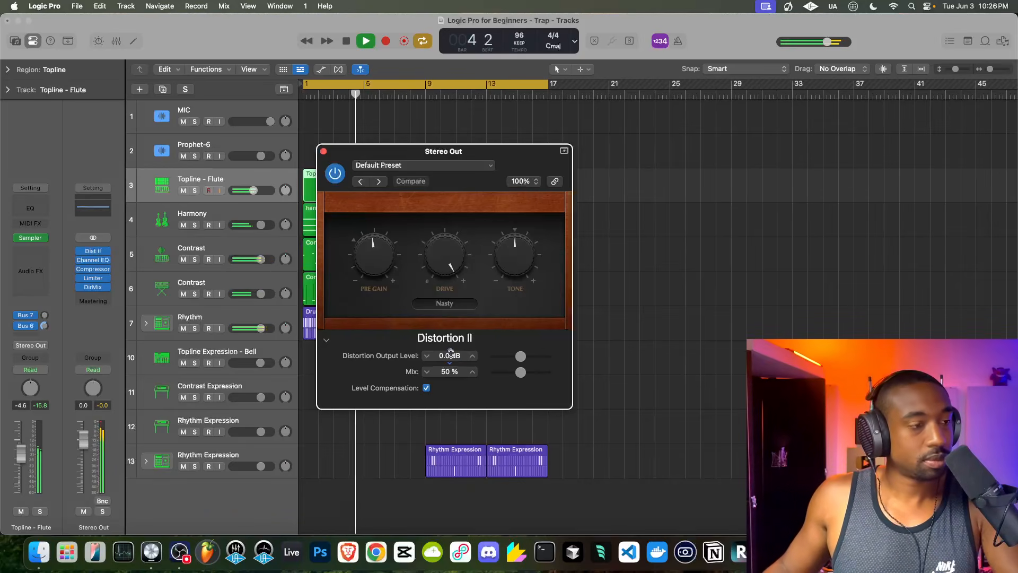
left_click(324, 151)
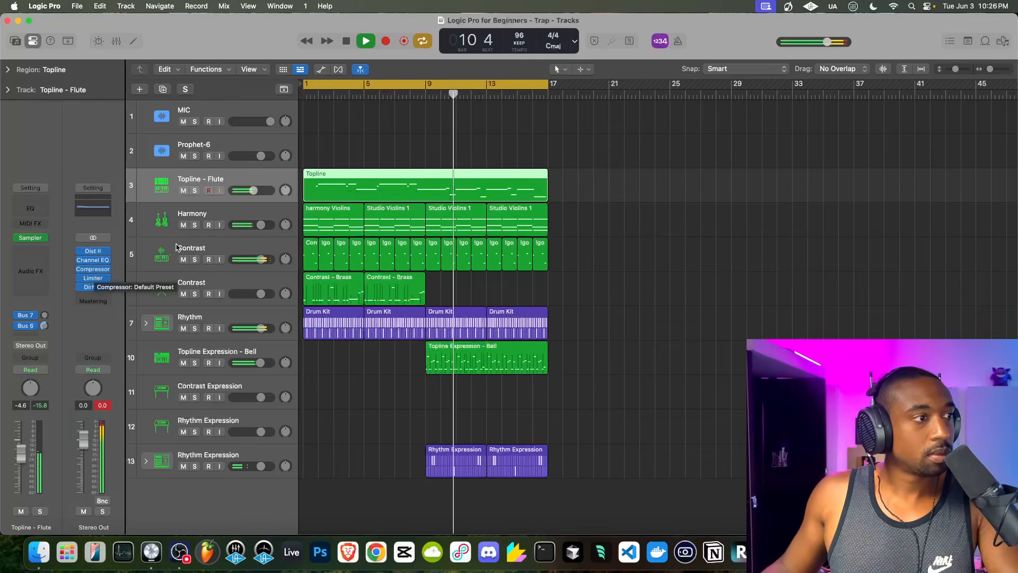
Step: Stop playback and create a new track with duplicate settings from the 808 Contrast track 5
left_click(200, 244)
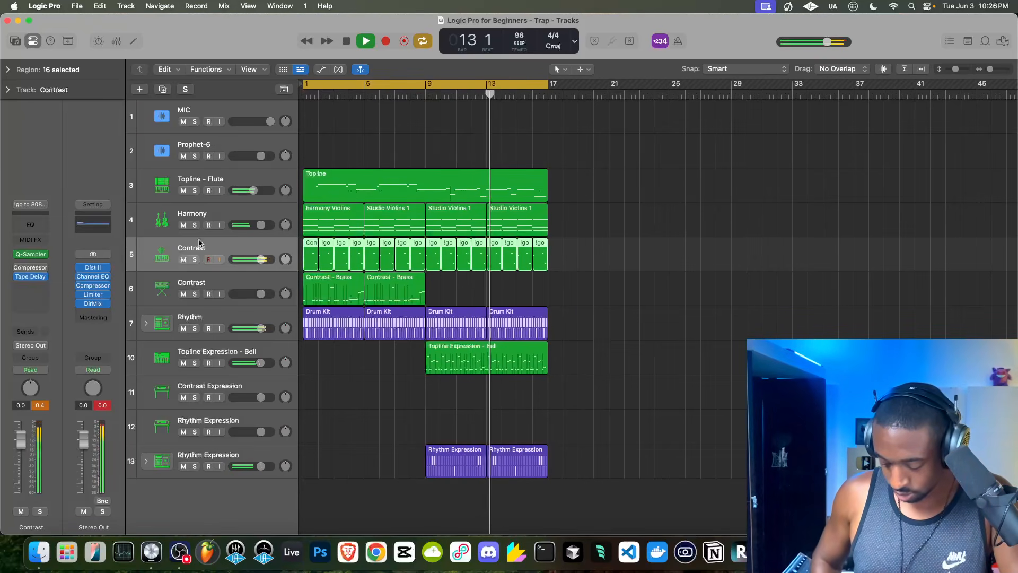
key("space")
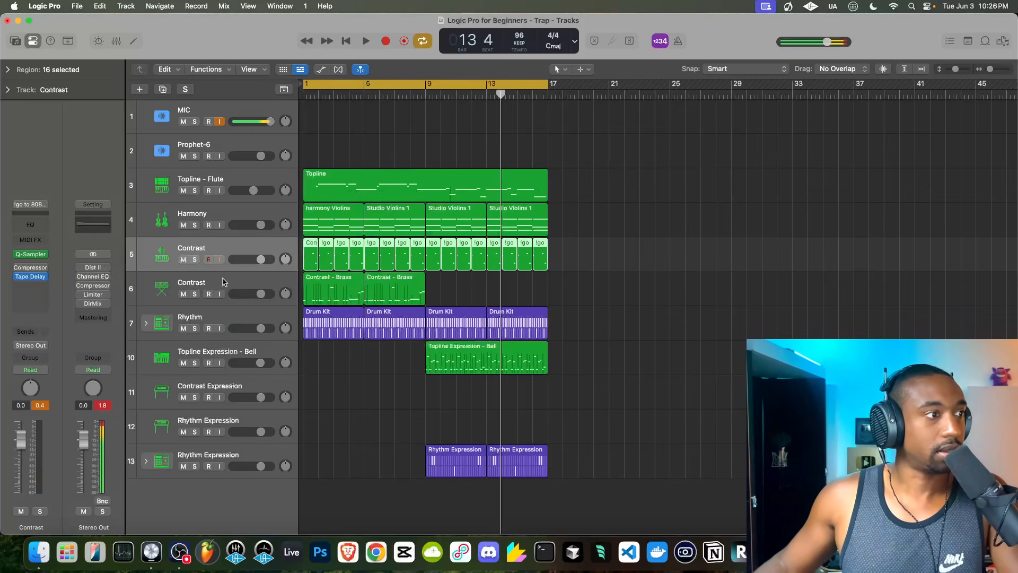
right_click(220, 243)
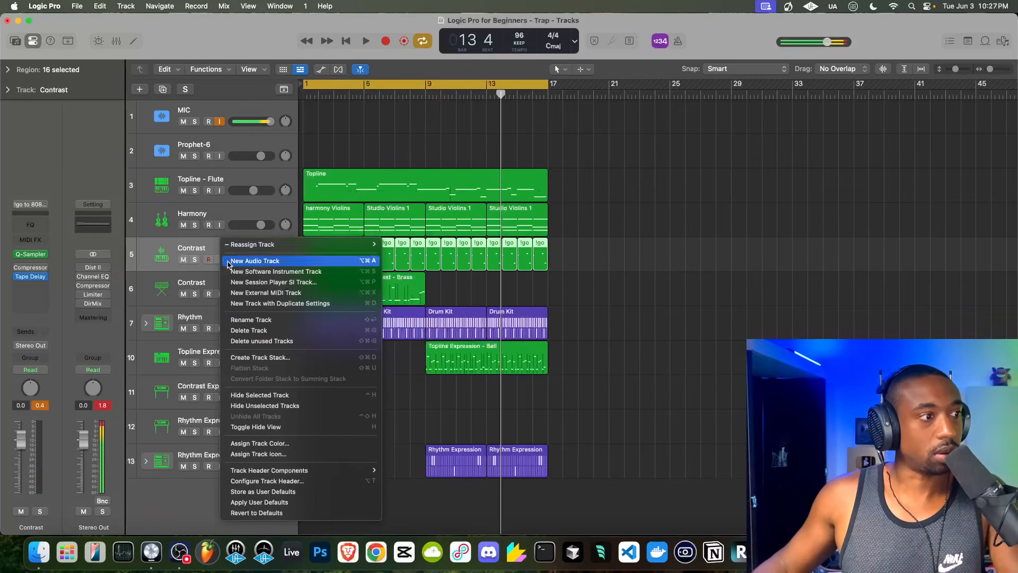
left_click(276, 304)
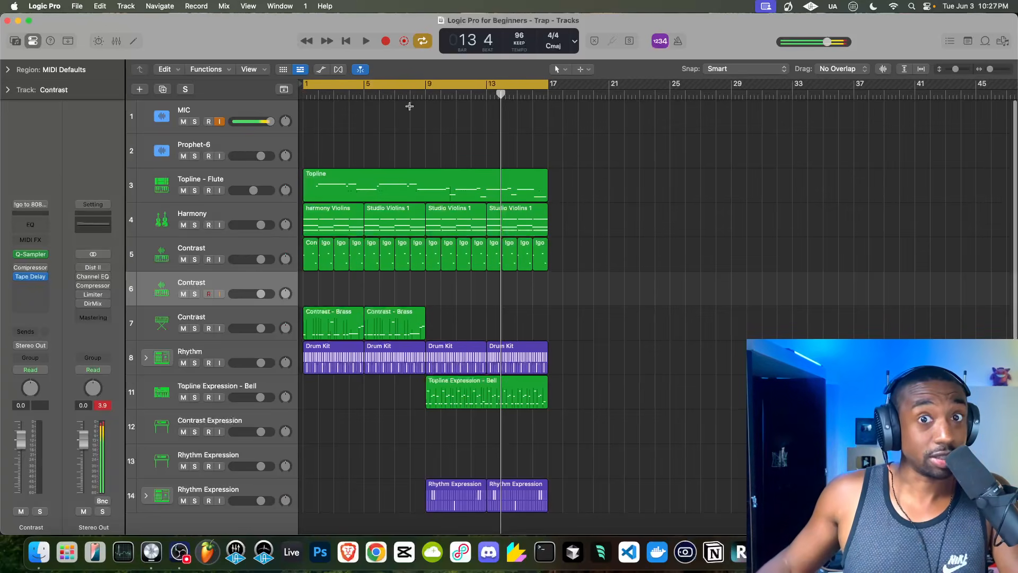
Step: Record a short MIDI part in bars 13 to 15 on the duplicated Contrast track, starting playback from bar 8
left_click(410, 94)
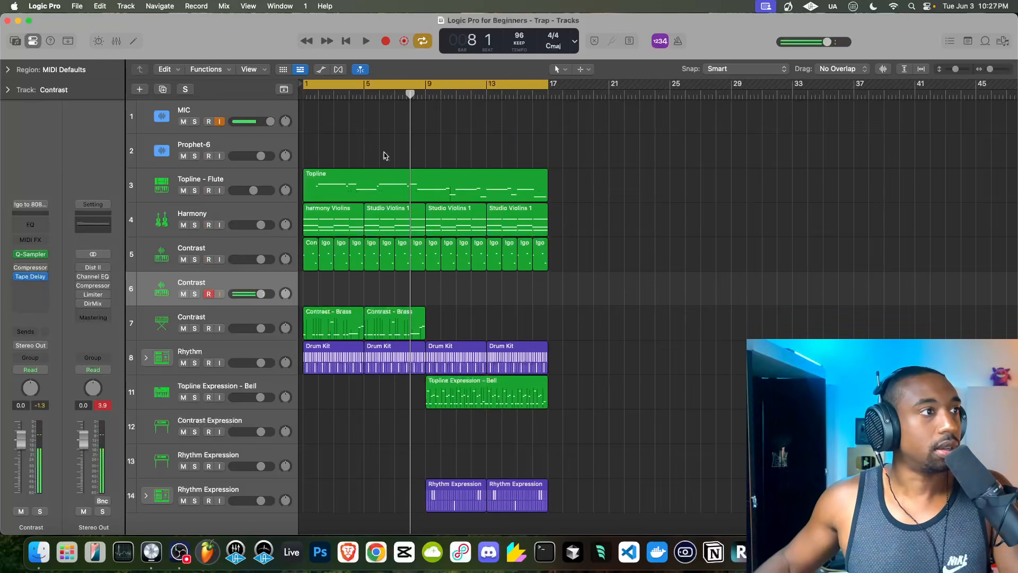
left_click(385, 41)
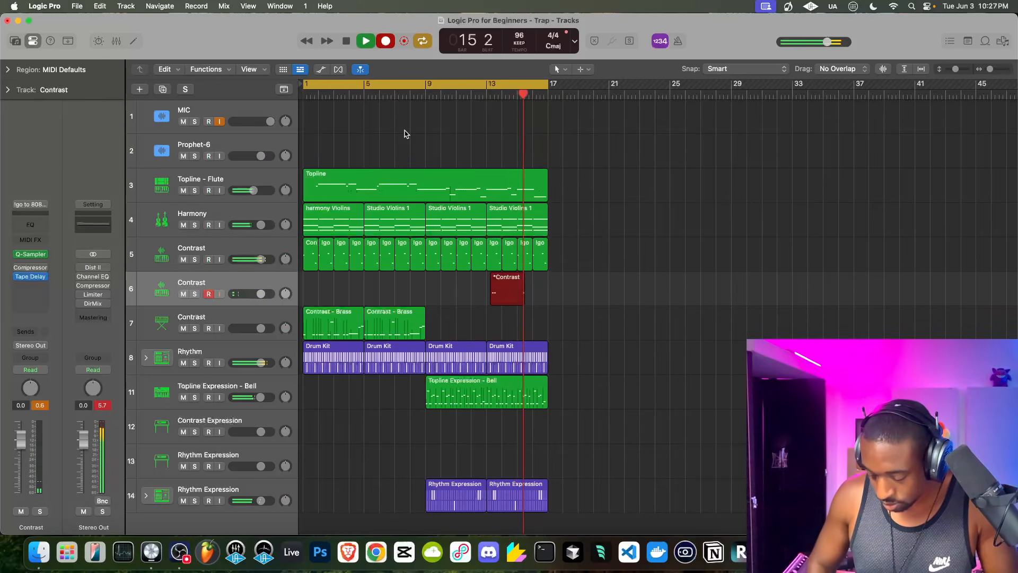
key("space")
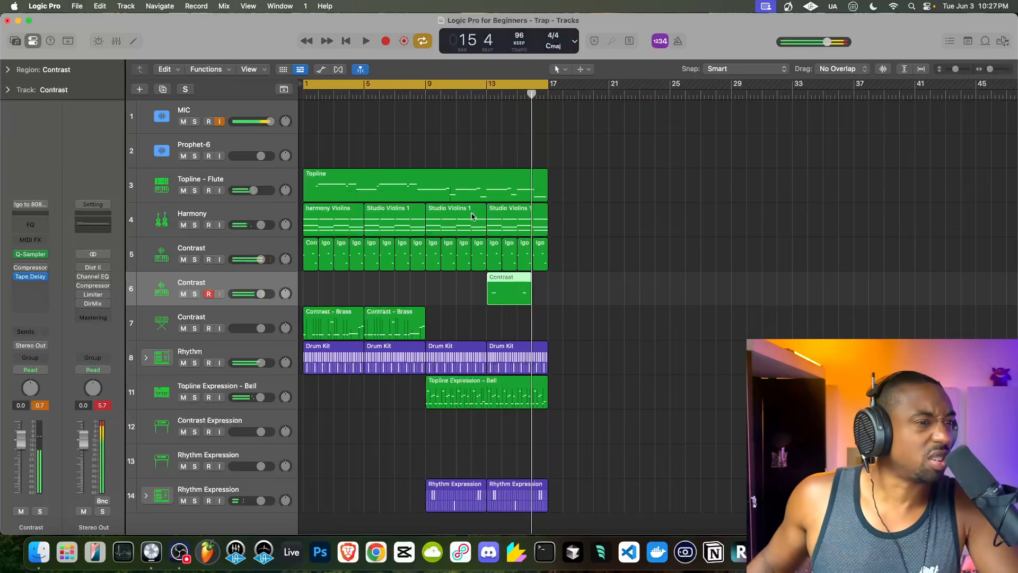
Step: Open the recorded Contrast region in the Piano Roll, select all its notes, and close the editor
double_click(499, 294)
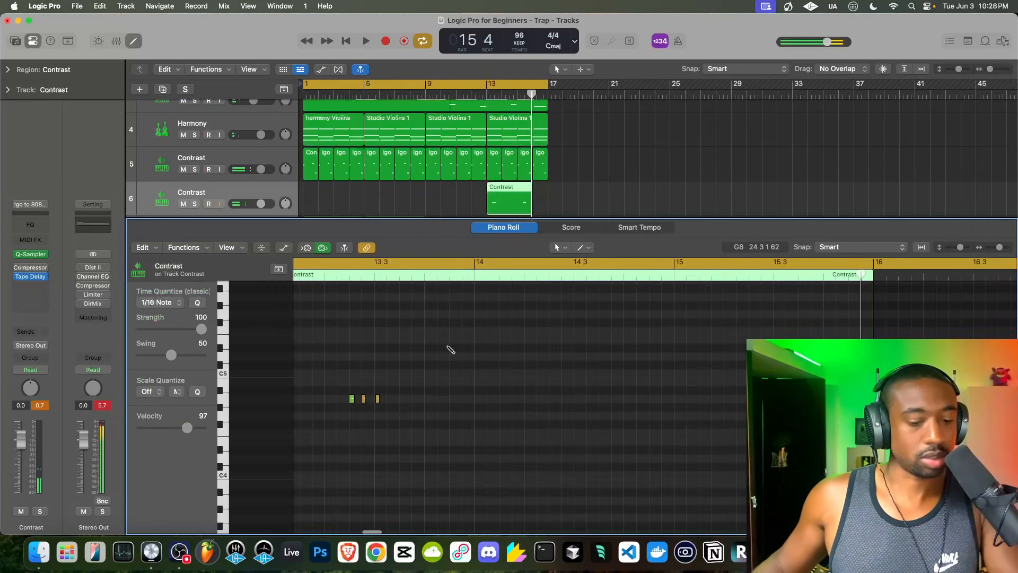
key("super+q")
left_click(509, 258)
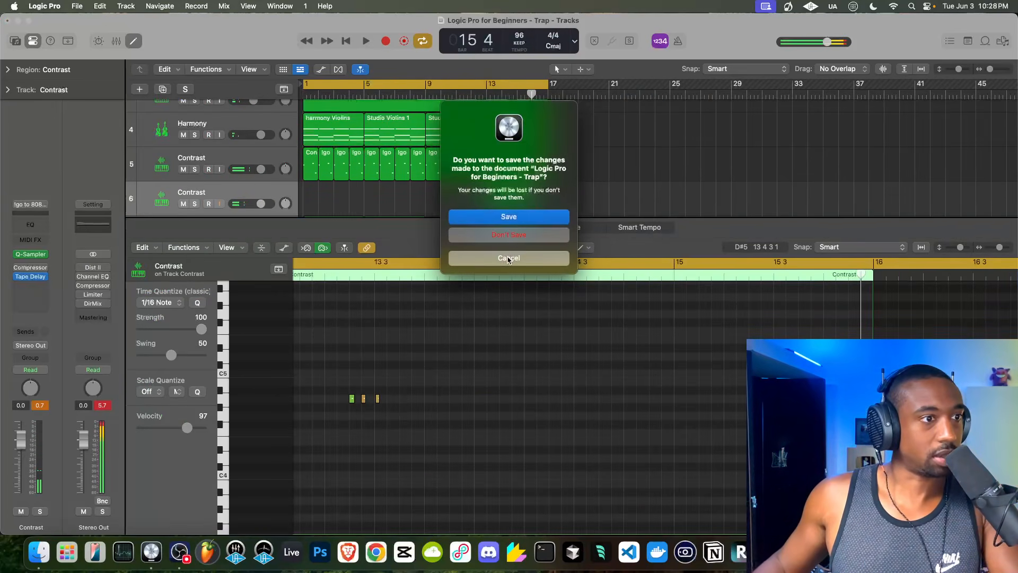
key("super+a")
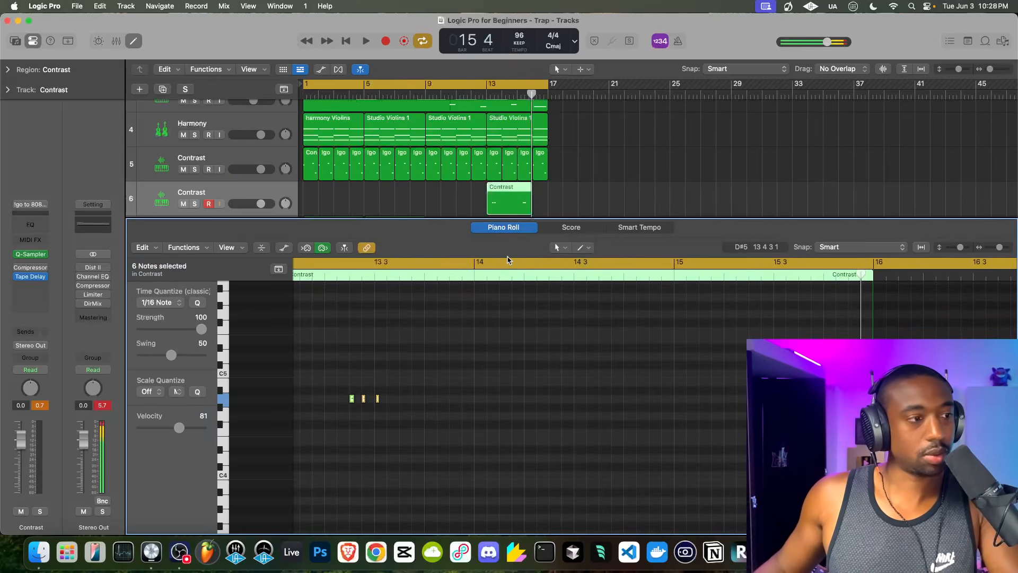
key("space")
key("space")
left_click_drag(507, 219, 491, 555)
Step: Turn off cycle, play from around bar 11, and lower the duplicated Contrast track's volume to -10.0 dB
left_click_drag(264, 265, 255, 265)
left_click(468, 88)
left_click(465, 93)
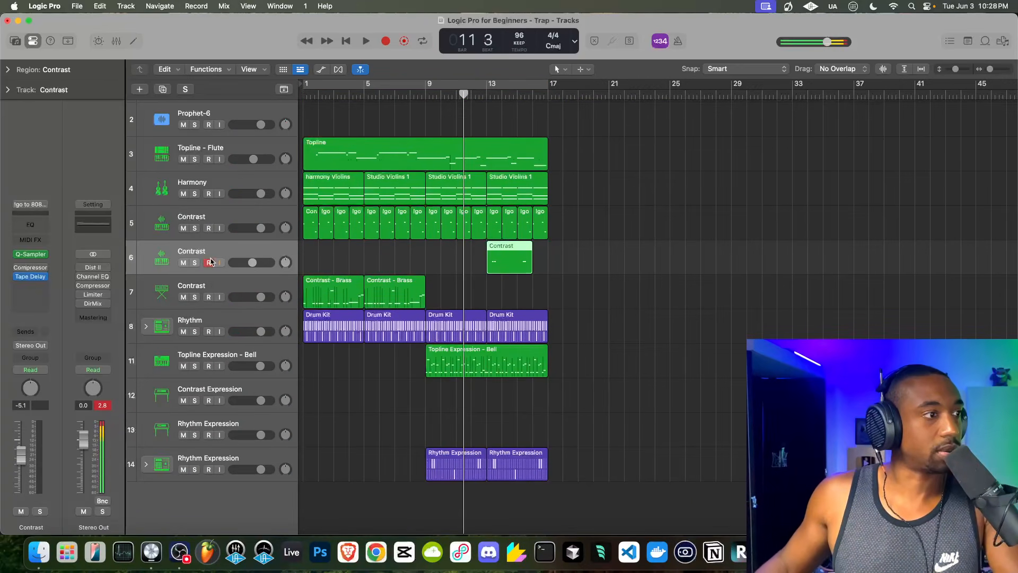
key("space")
left_click_drag(259, 265, 236, 265)
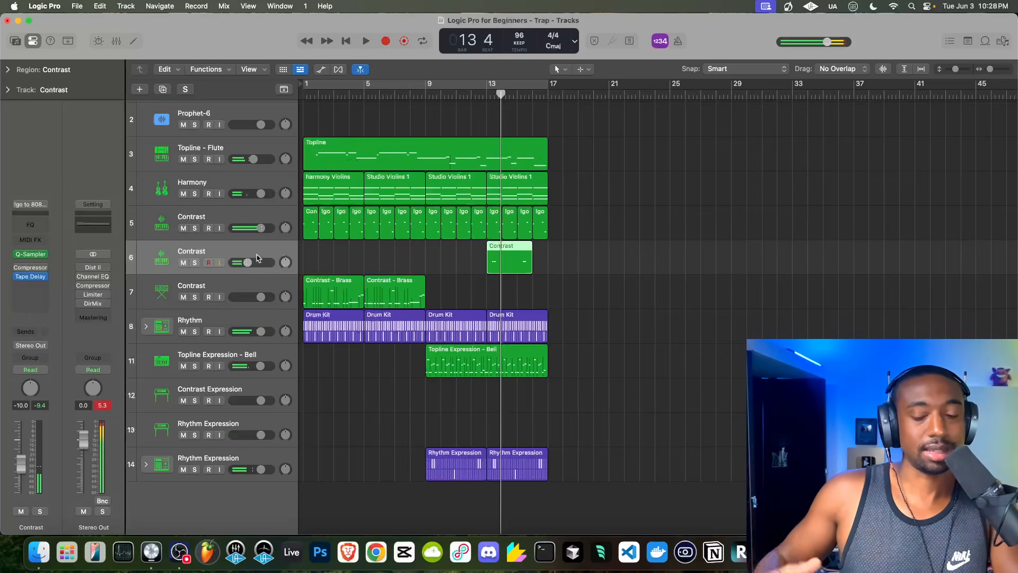
Step: Turn cycle mode back on for bars 1 to 17 and play the beat through before stopping
key("space")
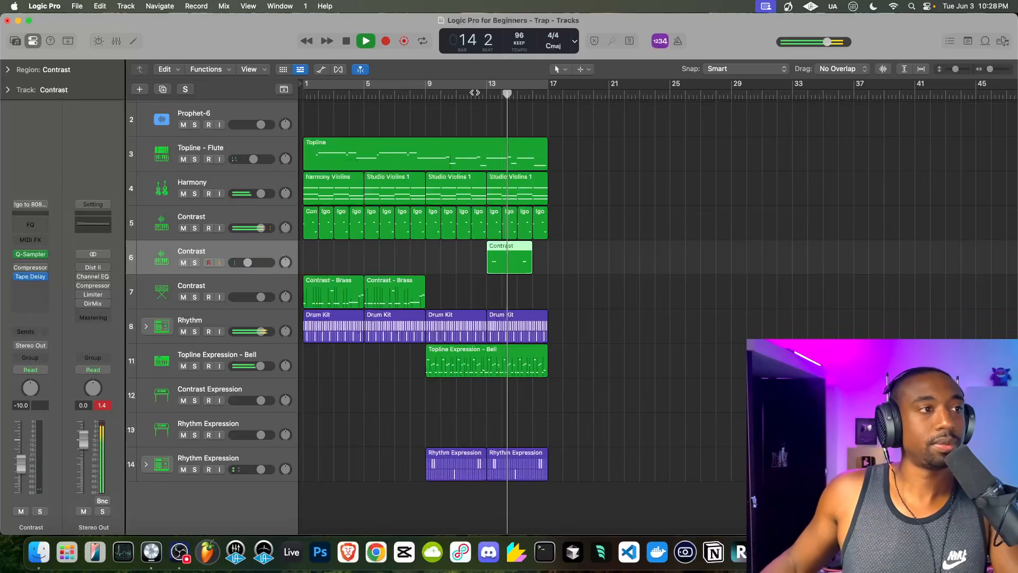
left_click(474, 85)
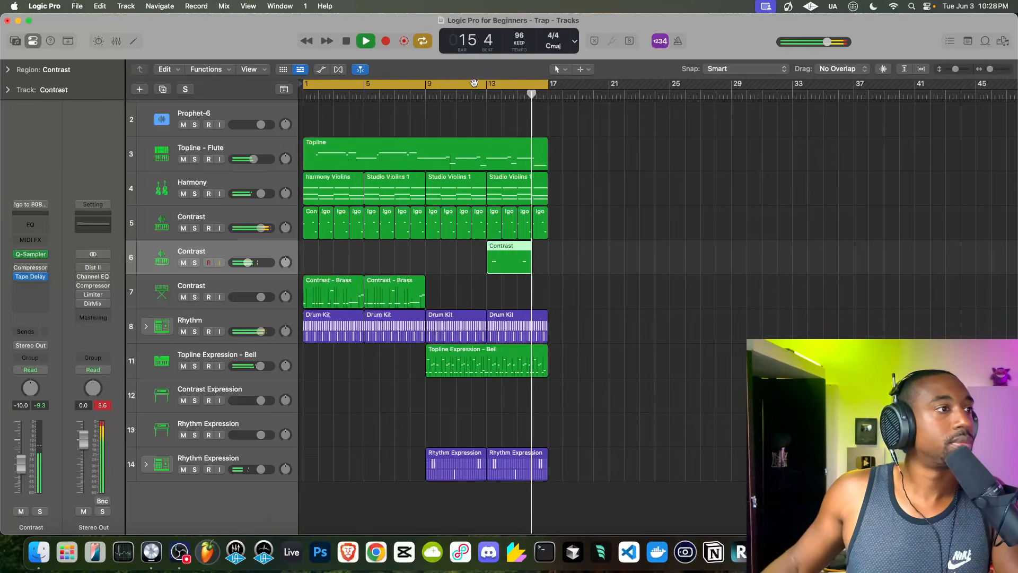
left_click(473, 126)
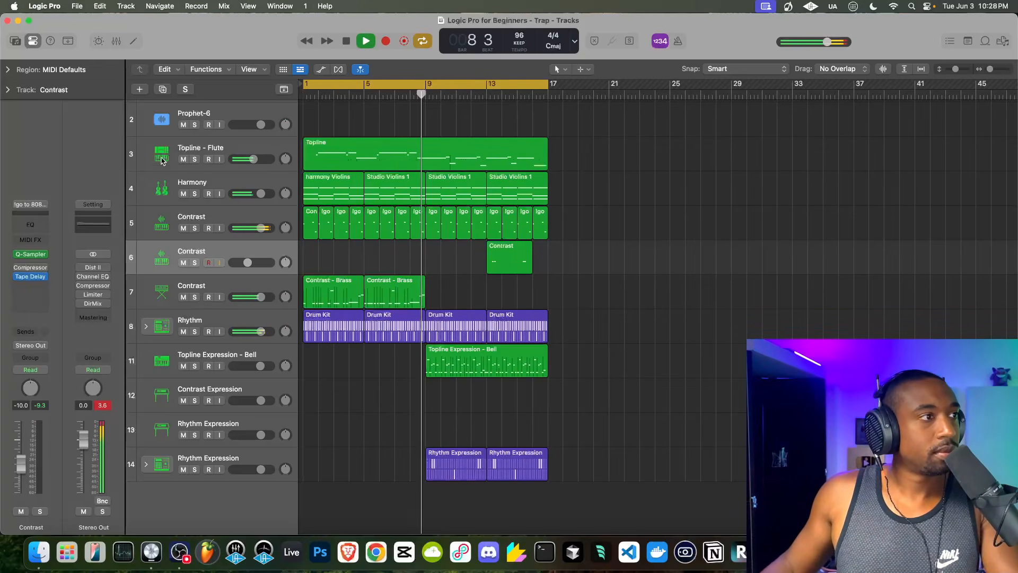
scroll(317, 145, "up", 2)
key("space")
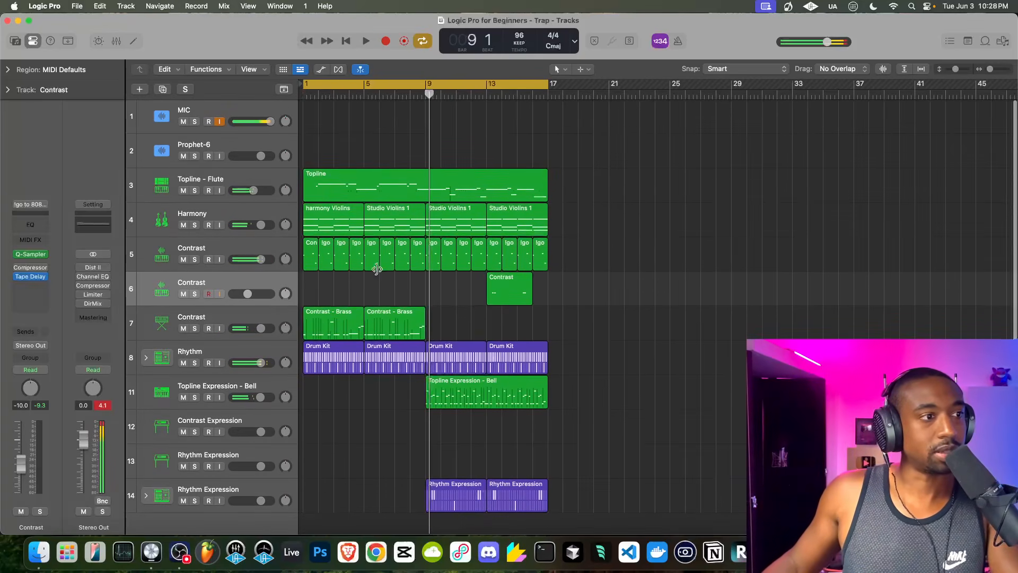
Step: Repeat all regions once from bar 17, and delete the track 5 Contrast regions in bars 1 to 8
left_click_drag(619, 144, 173, 530)
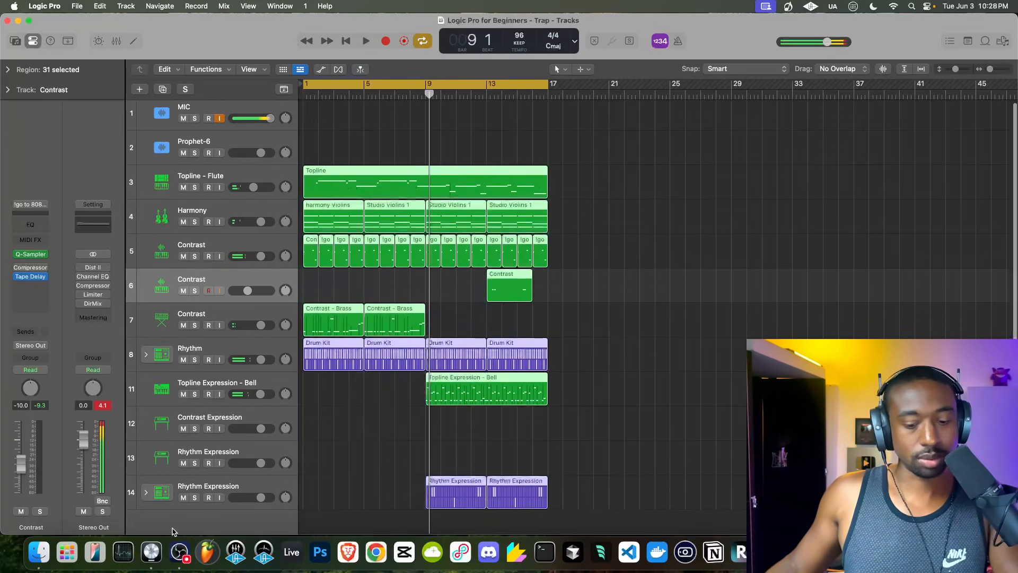
key("super+r")
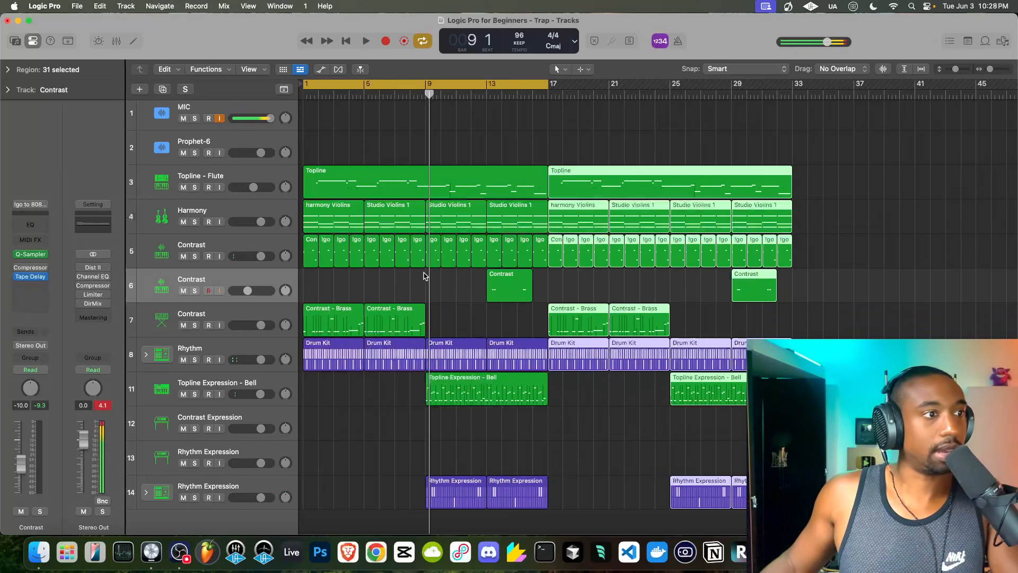
left_click_drag(424, 275, 295, 255)
key("Delete")
Step: During playback, reorder the Stereo Out effects so the Direction Mixer comes first and the Limiter last
key("space")
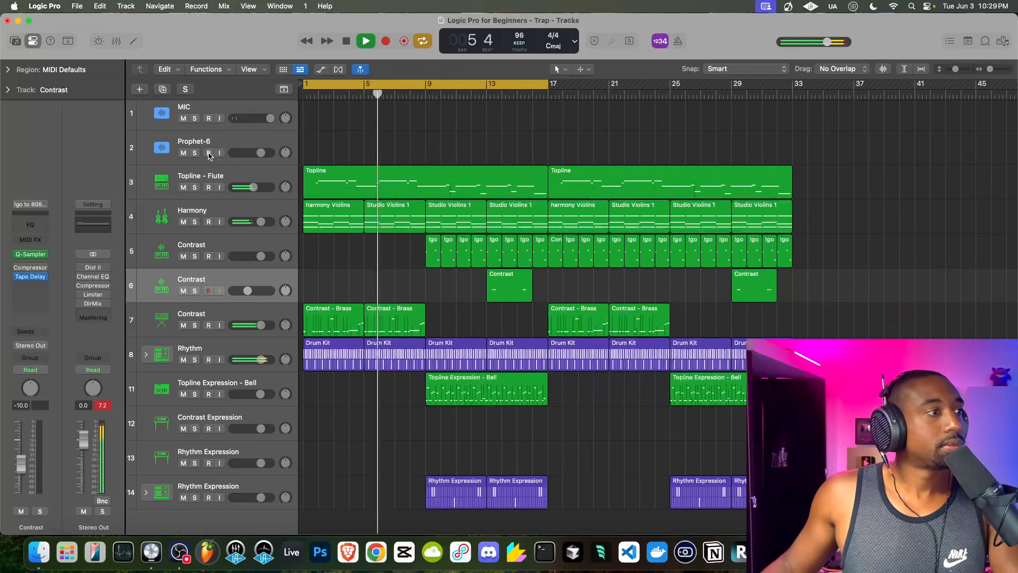
left_click(80, 304)
left_click_drag(91, 304, 92, 265)
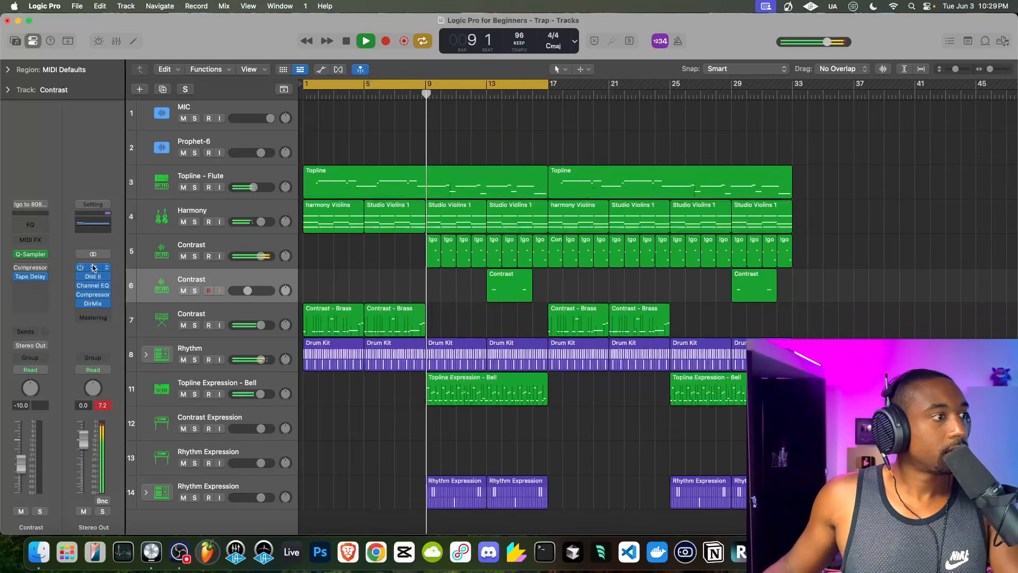
left_click_drag(92, 306, 93, 259)
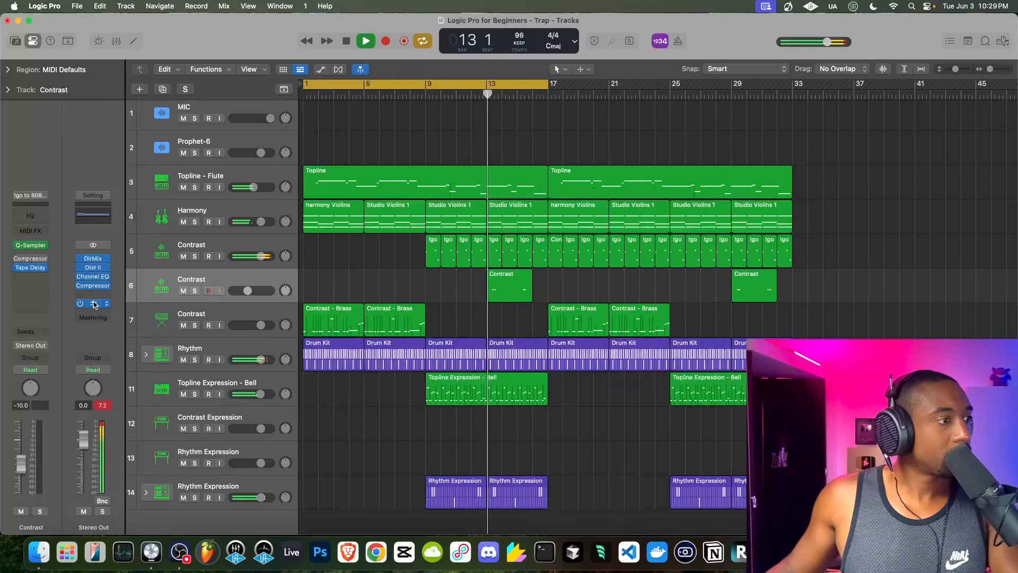
scroll(93, 300, "up", 1)
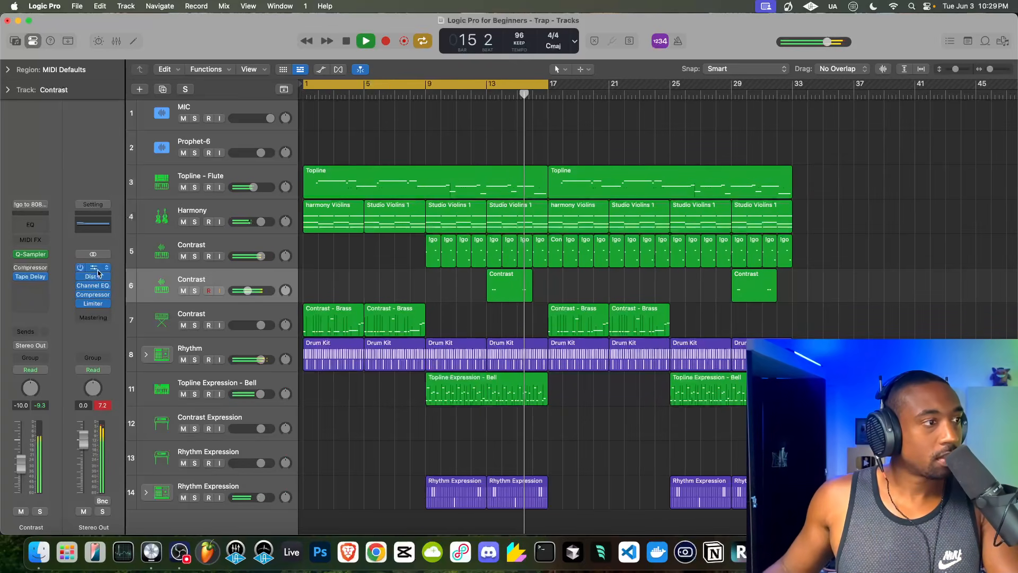
Step: Turn on input monitoring for the MIC track, stop playback, and place the playhead at bar 13
left_click(220, 118)
key("space")
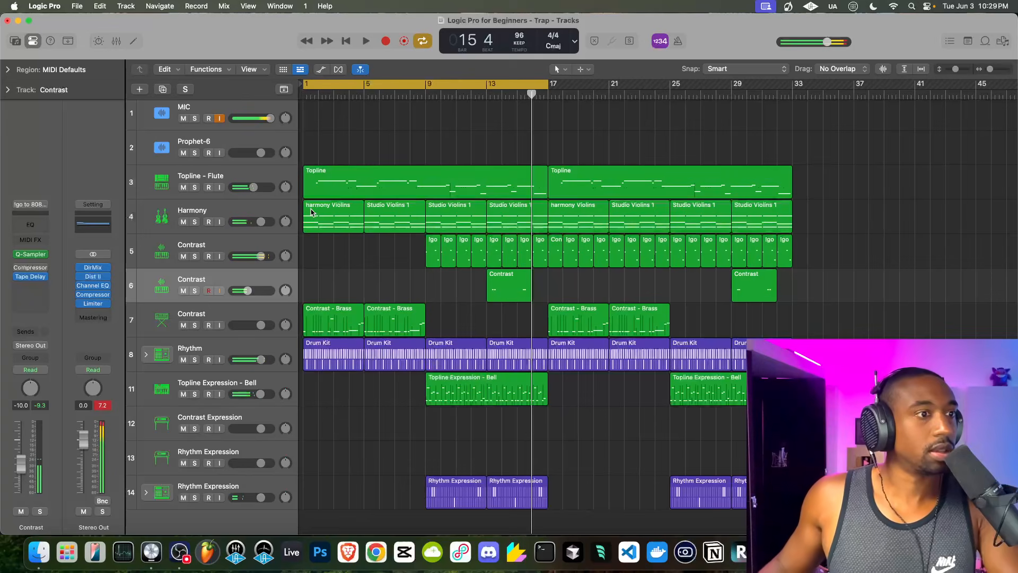
left_click(484, 96)
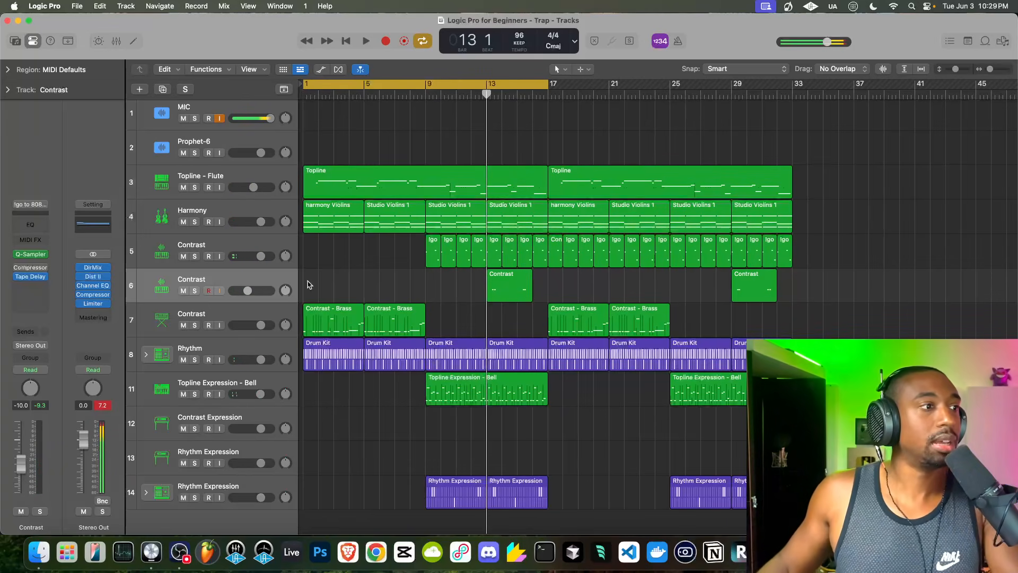
Step: Open the Tape Delay on the track 6 Contrast, set its delay time to 50.4 ms, and audition it from bar 13
left_click(32, 276)
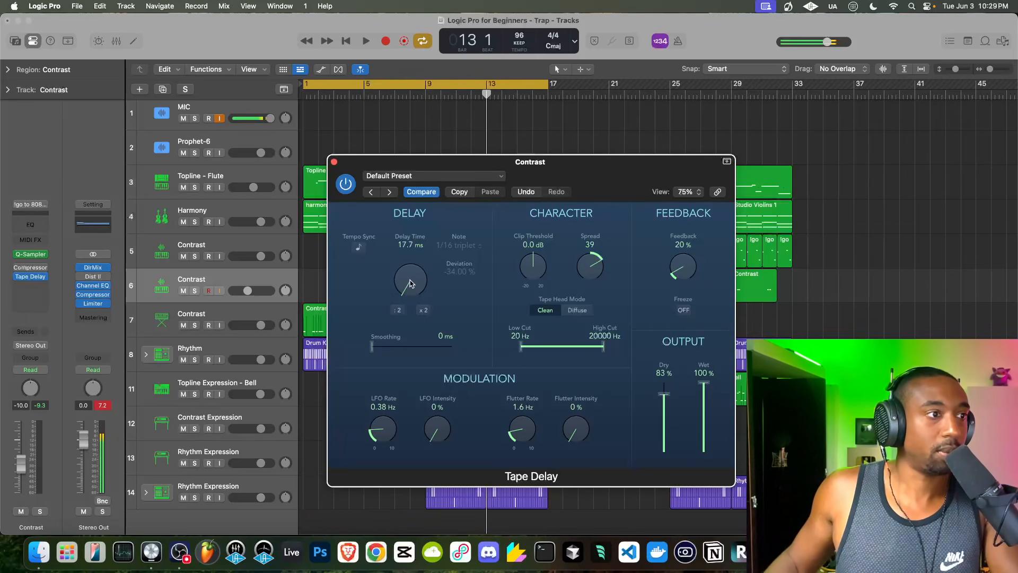
key("space")
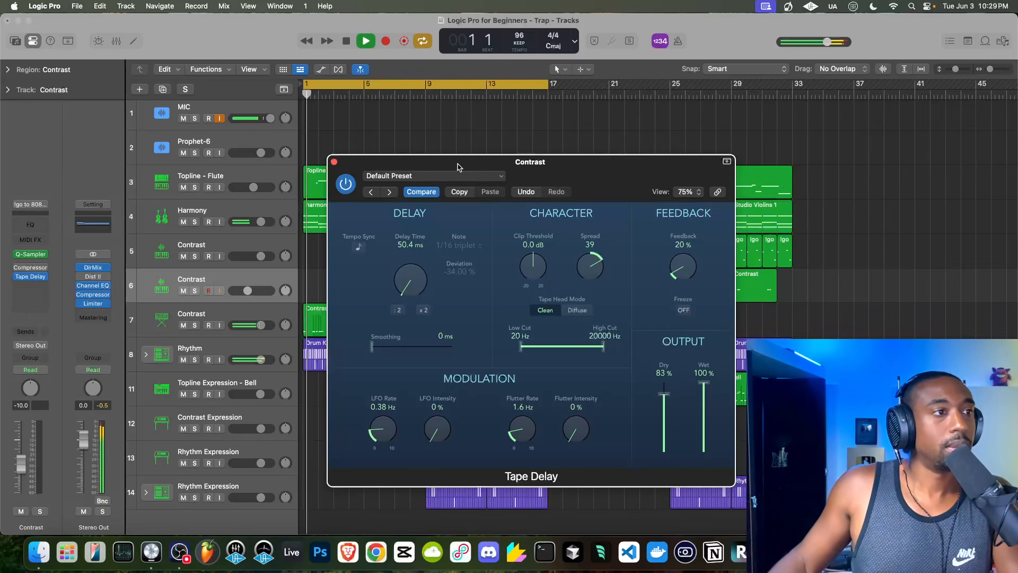
left_click_drag(457, 163, 456, 314)
left_click(483, 93)
key("space")
left_click_drag(521, 317, 494, 231)
key("space")
Step: Set the track 6 Tape Delay's delay time to 20 ms and replay the part from bar 13
left_click(483, 95)
key("space")
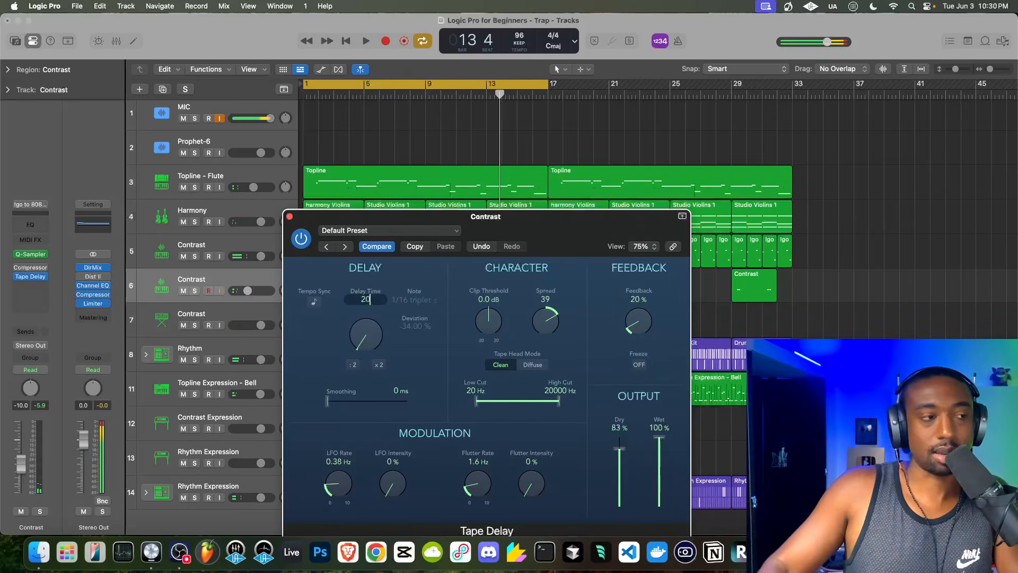
left_click(475, 96)
key("space")
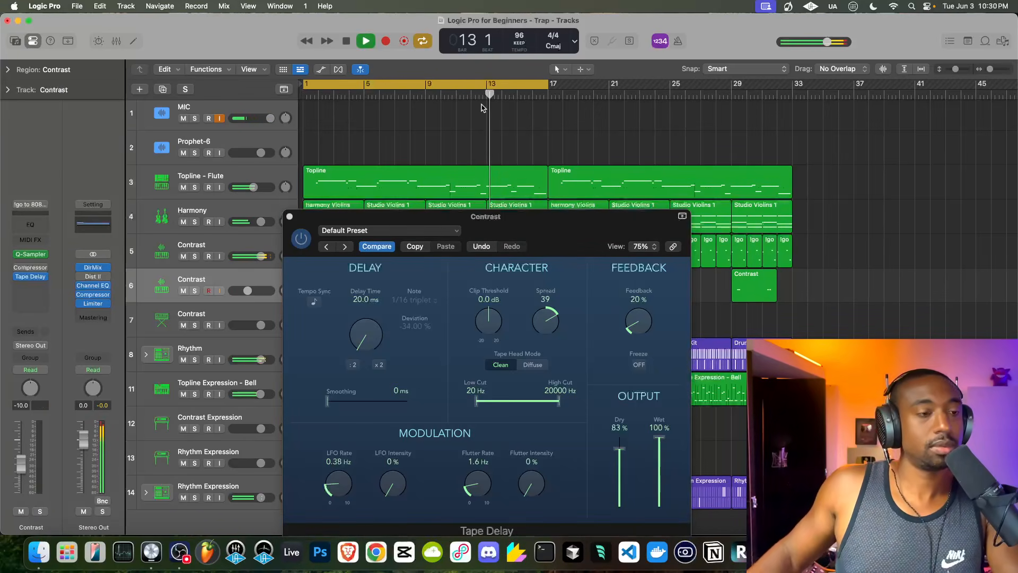
key("space")
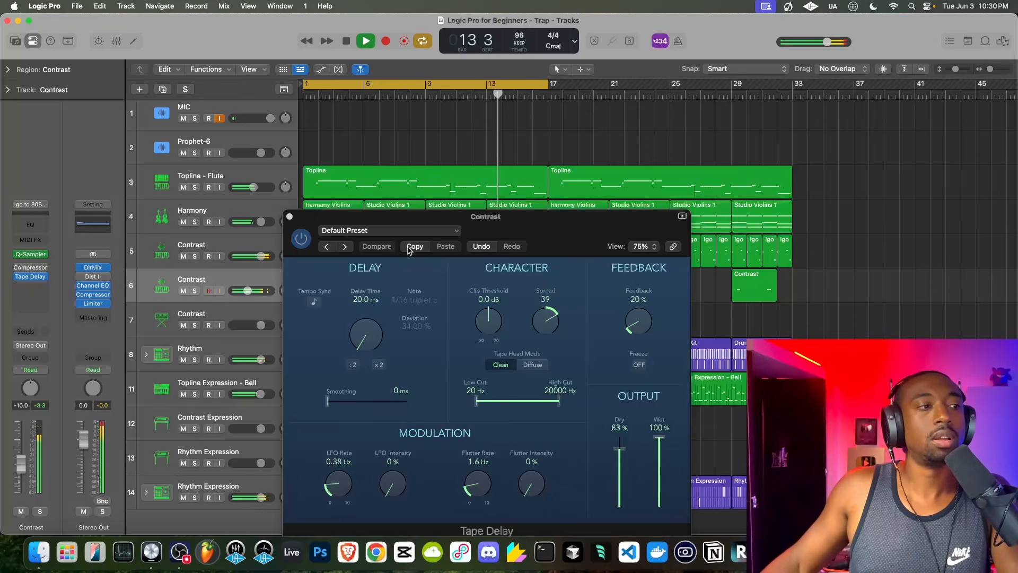
Step: Set the Tape Delay's delay time to 45 ms, audition it from bar 13, and close the plug-in
double_click(361, 300)
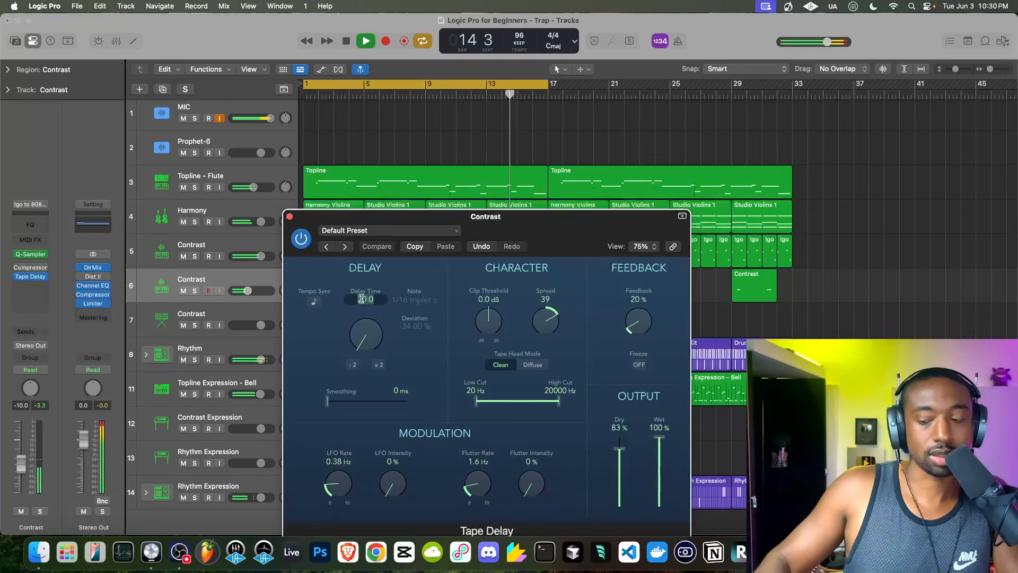
key("Return")
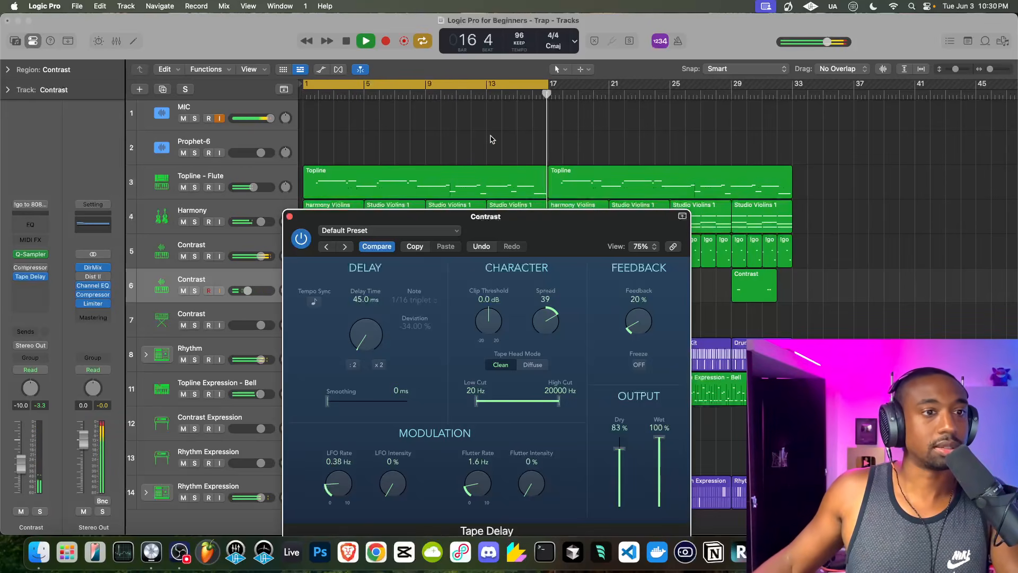
left_click_drag(557, 234, 451, 313)
left_click(485, 95)
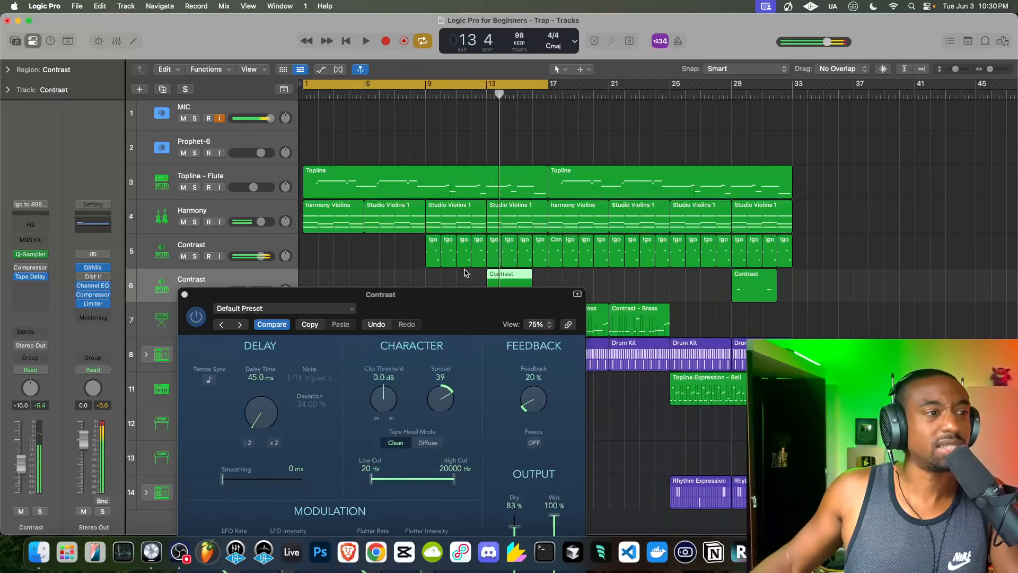
left_click(453, 297)
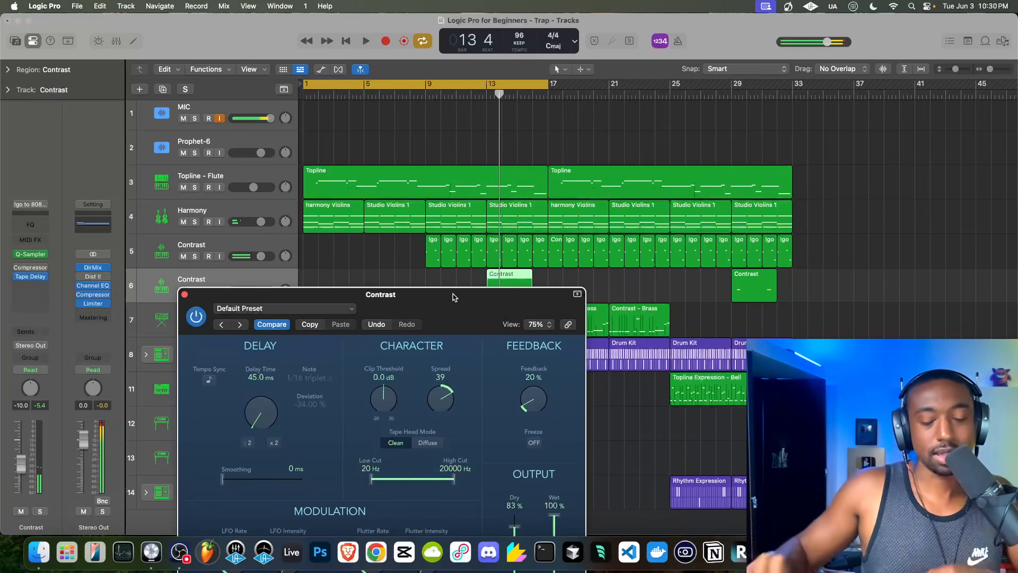
key("space")
left_click(184, 295)
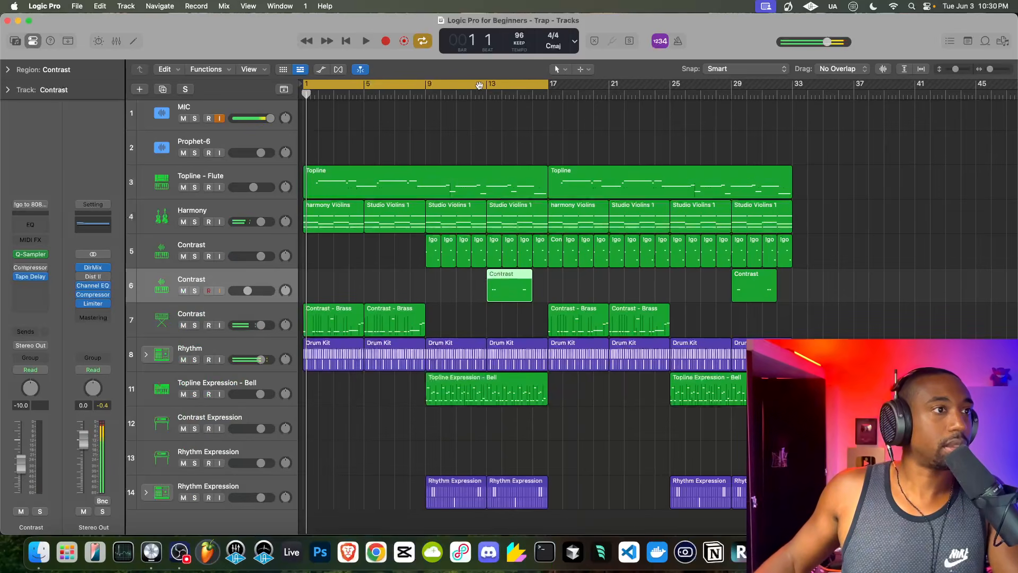
Step: Extend the cycle range to bar 33, play from bar 1, and turn off input monitoring for the MIC track
left_click_drag(546, 86, 794, 89)
key("space")
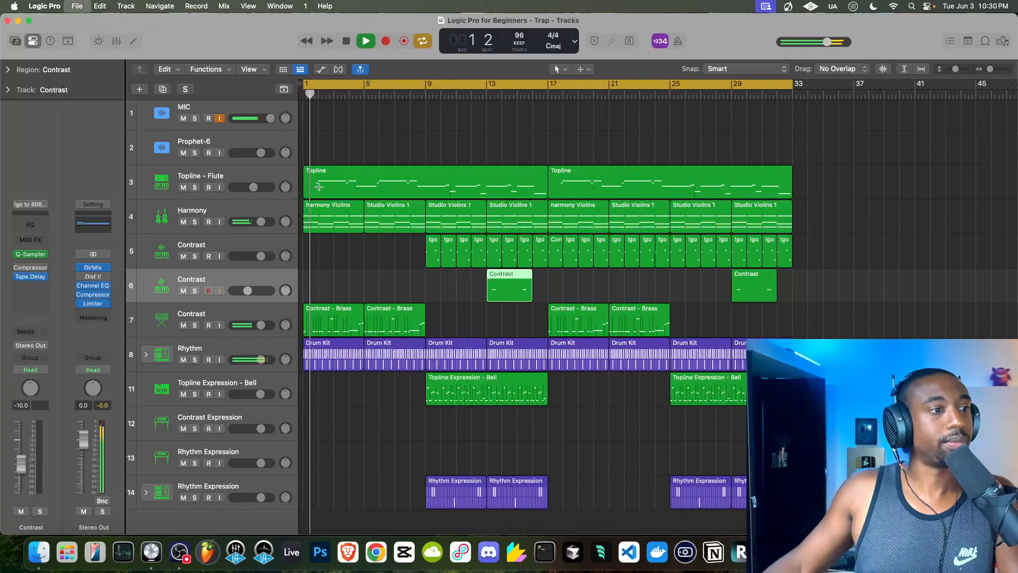
key("space")
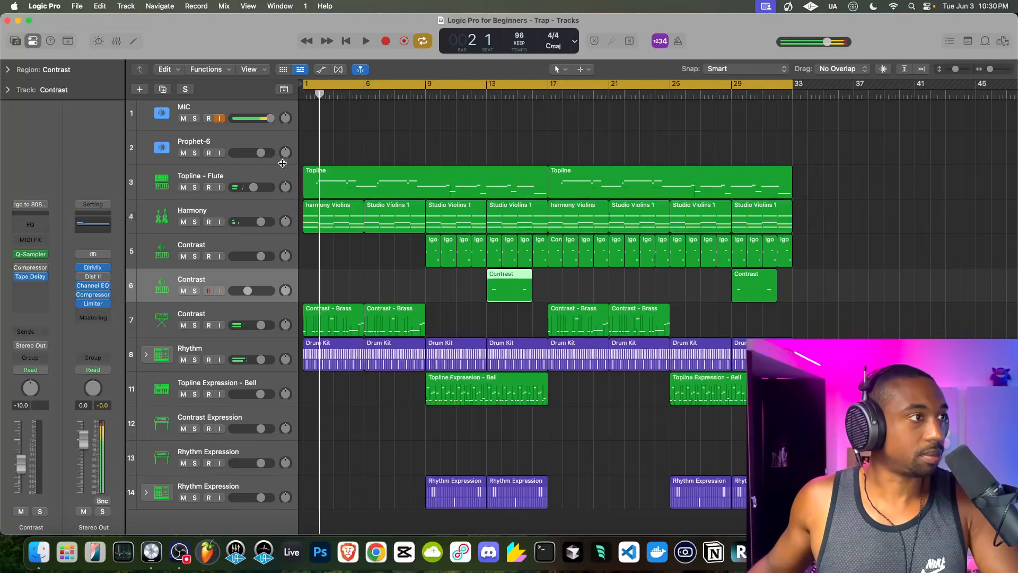
key("space")
left_click(219, 119)
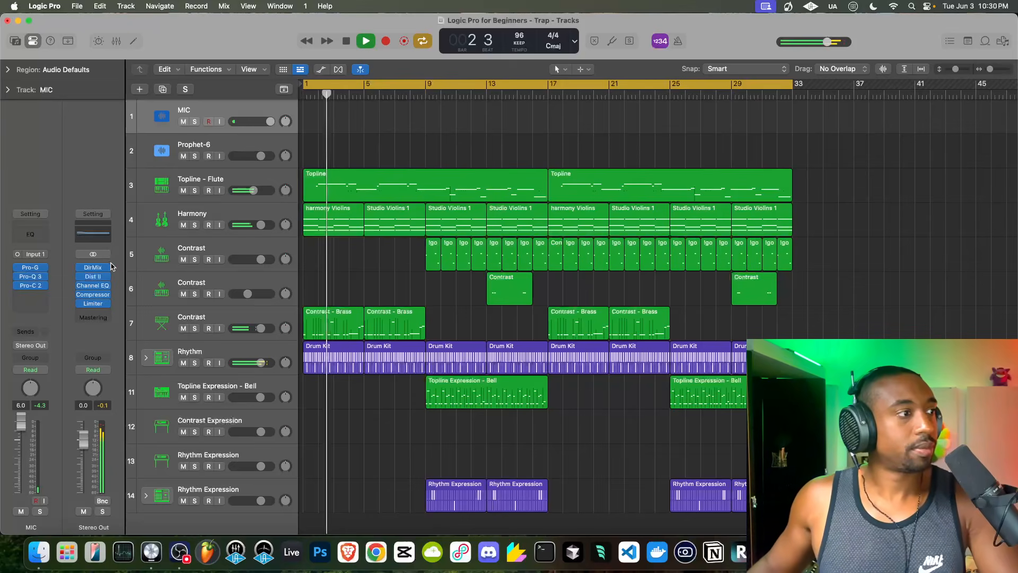
Step: Insert an Expander between the Compressor and the Limiter on the Stereo Out
mouse_move(95, 276)
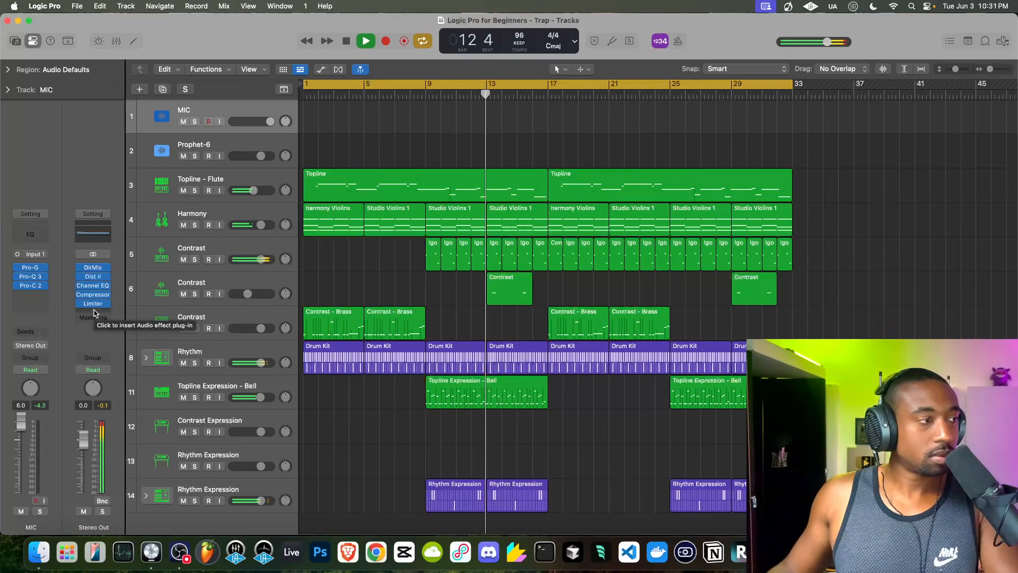
scroll(94, 305, "down", 1)
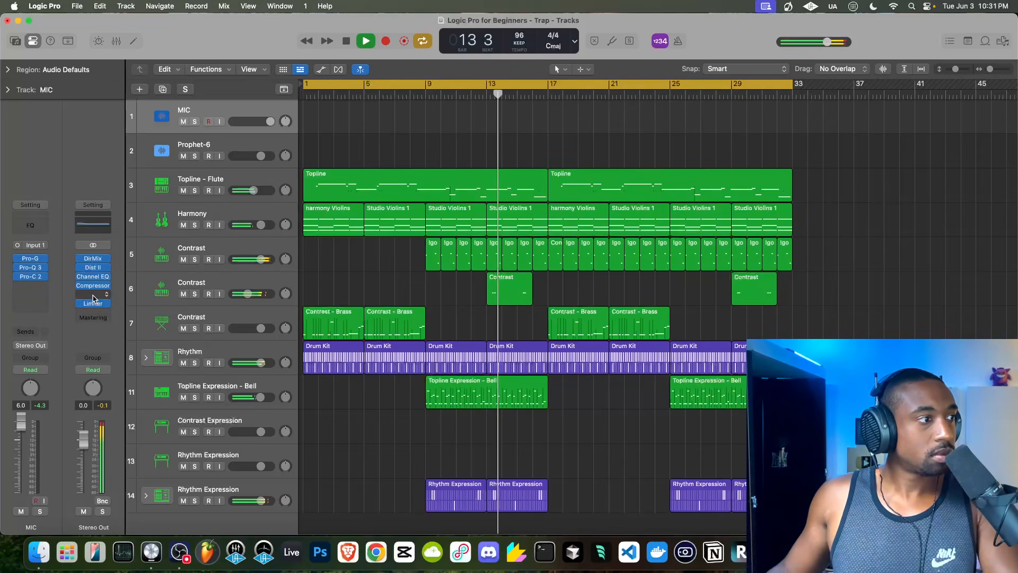
left_click(94, 298)
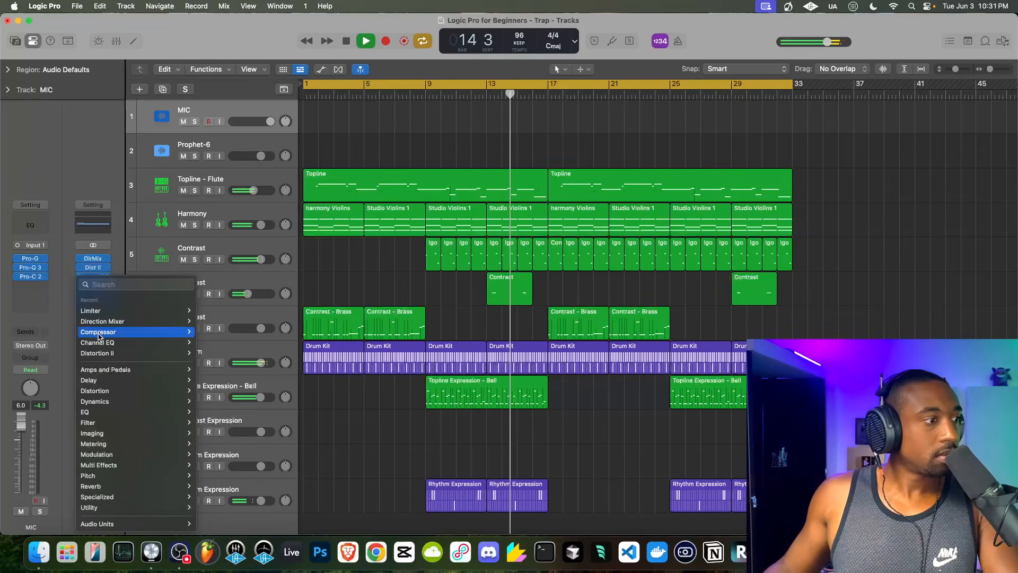
mouse_move(106, 401)
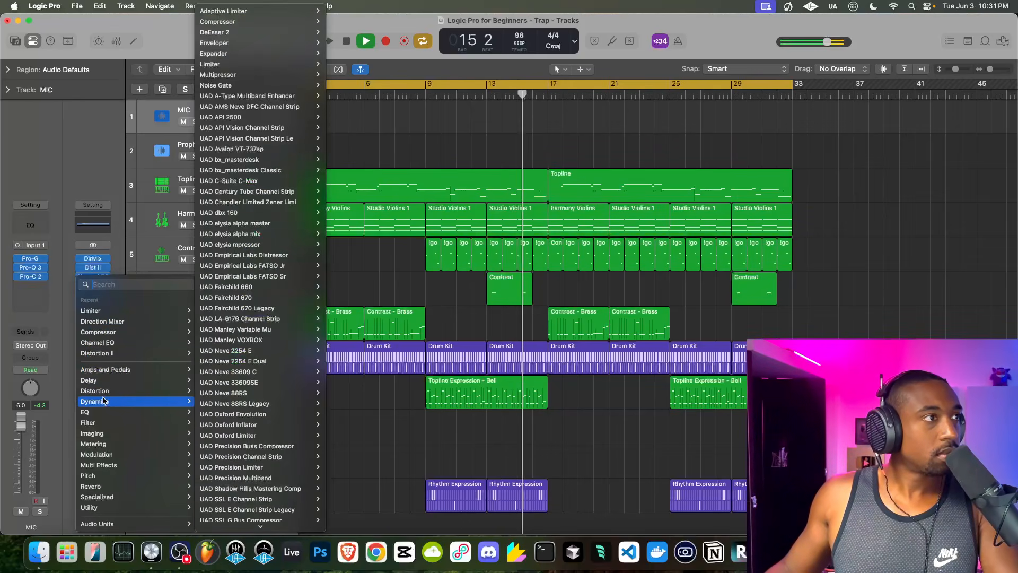
mouse_move(265, 54)
left_click(345, 54)
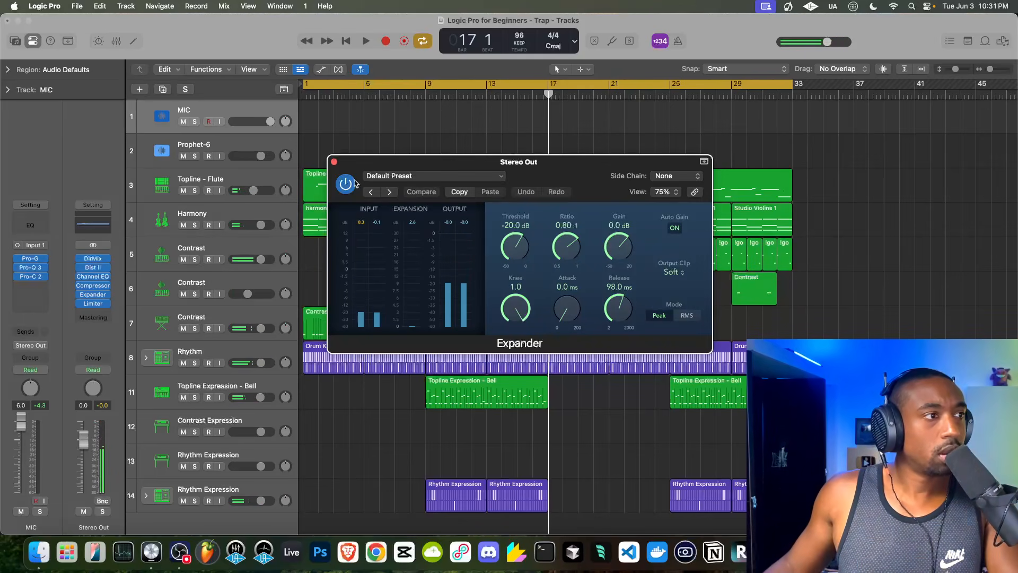
Step: Set the Expander's threshold to -0.5 dB, ratio to 0.92:1 and release to 4.3 ms, and play from the start
left_click(220, 122)
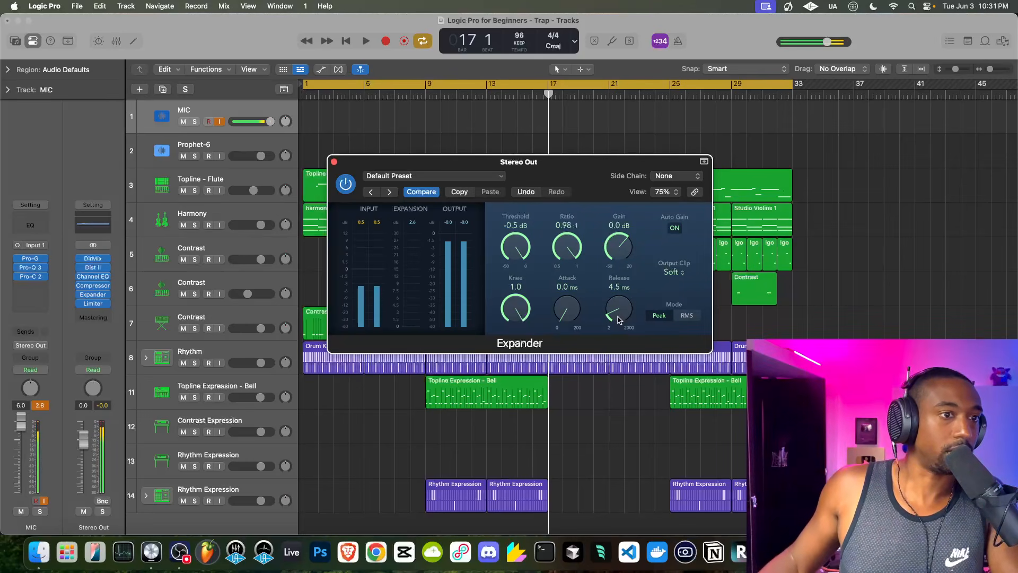
key("space")
left_click_drag(620, 318, 621, 313)
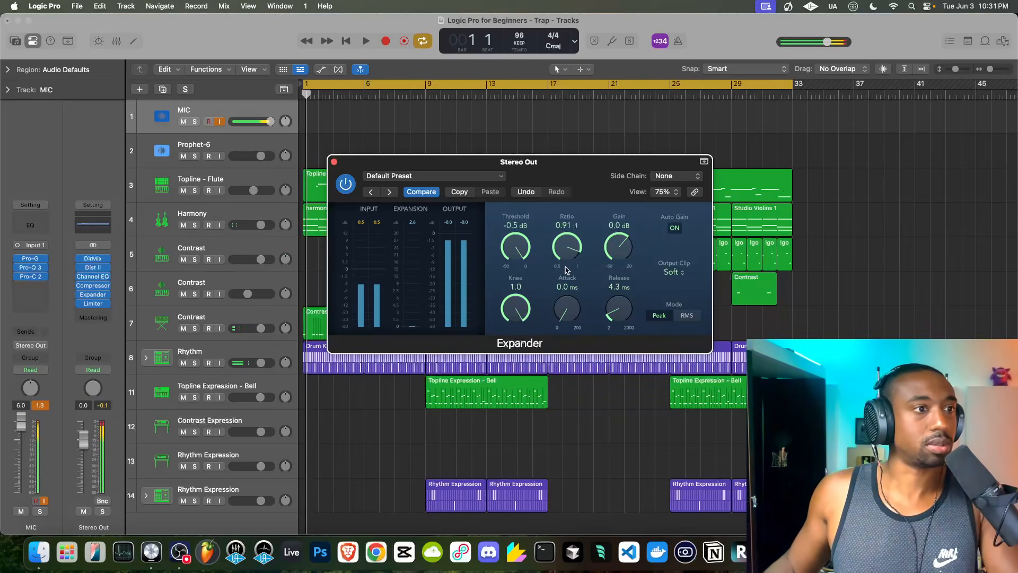
left_click_drag(563, 279, 564, 273)
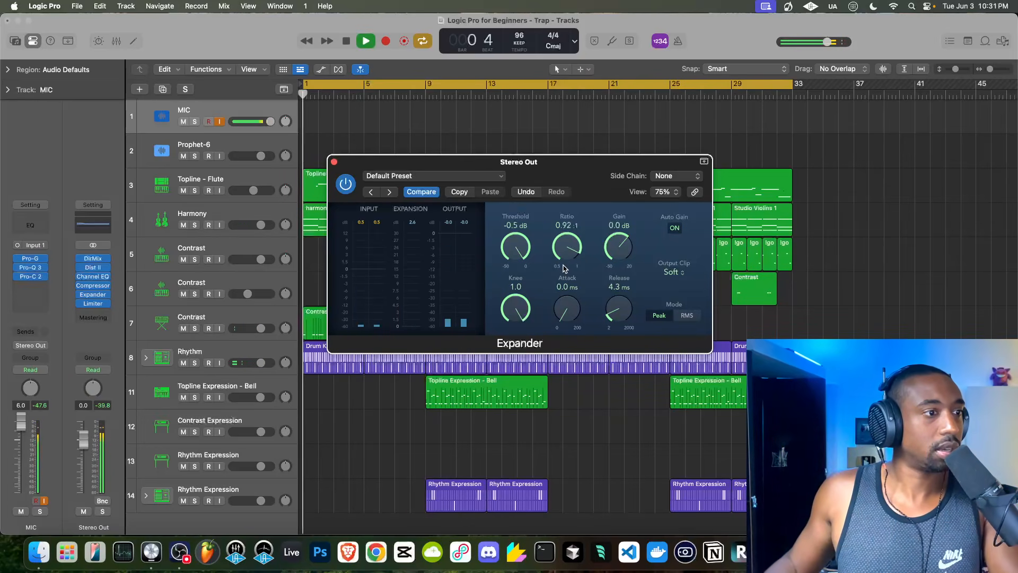
left_click(338, 95)
key("space")
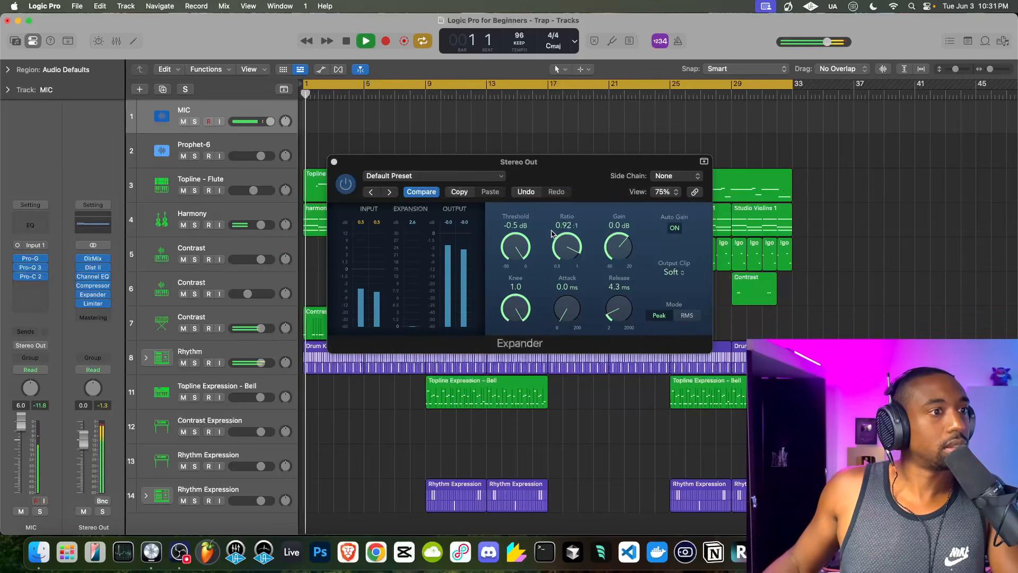
Step: During playback, set the Expander's threshold to -11 dB, ratio to 0.89:1 and release to 14 ms
left_click(377, 94)
left_click_drag(561, 249, 561, 214)
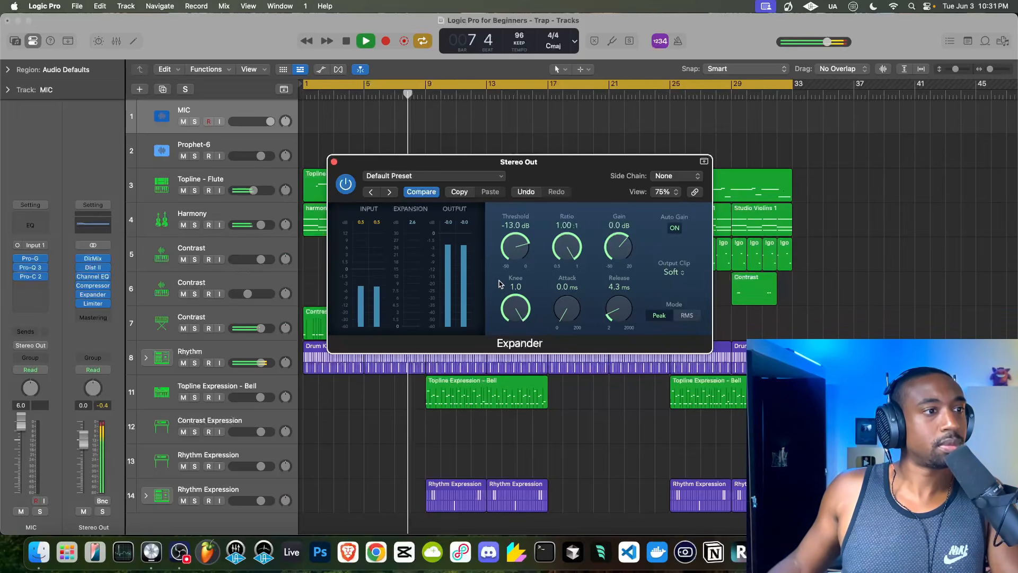
left_click_drag(501, 321, 519, 272)
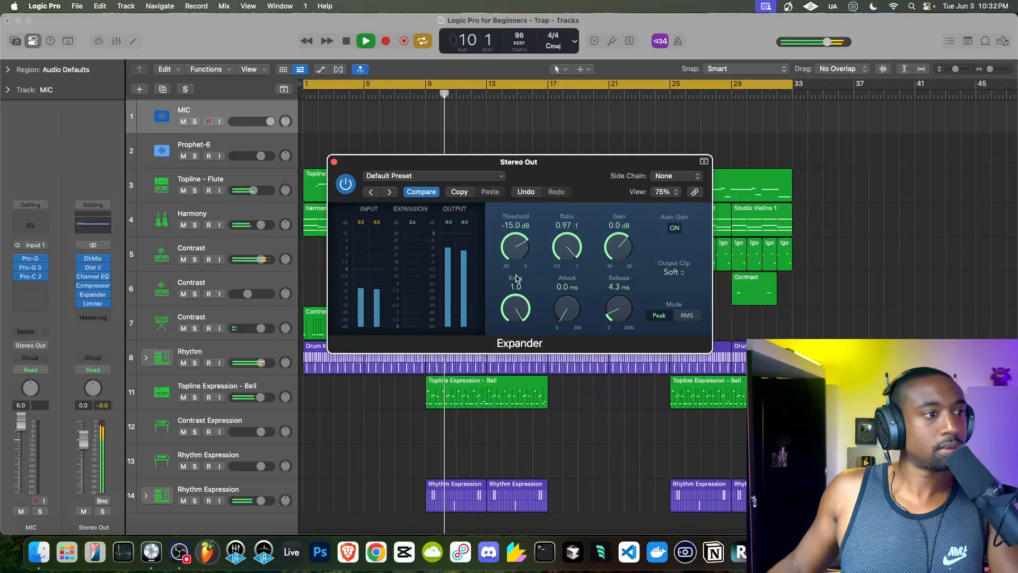
left_click_drag(517, 253, 510, 264)
left_click_drag(512, 232, 555, 258)
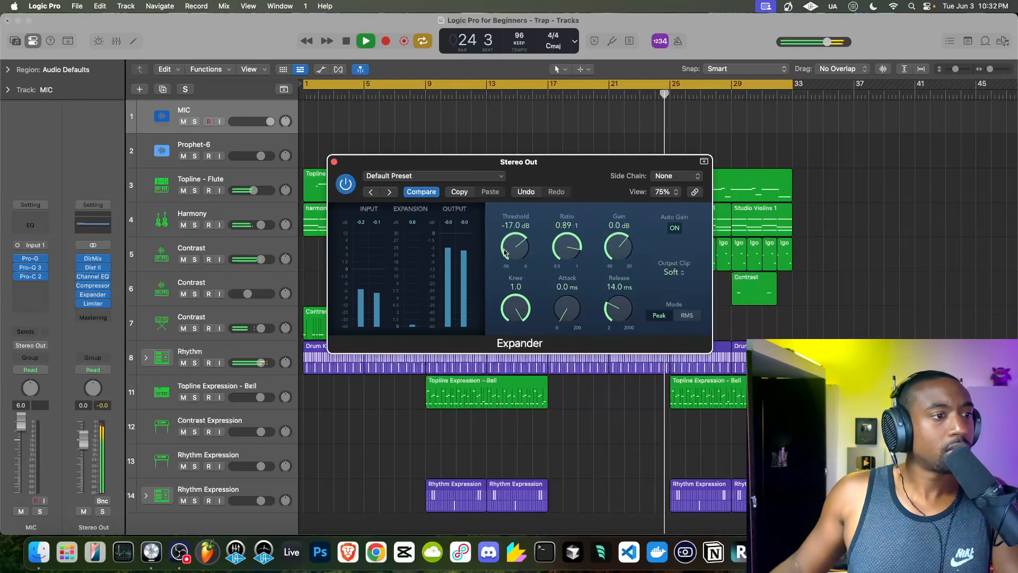
left_click_drag(518, 256, 519, 229)
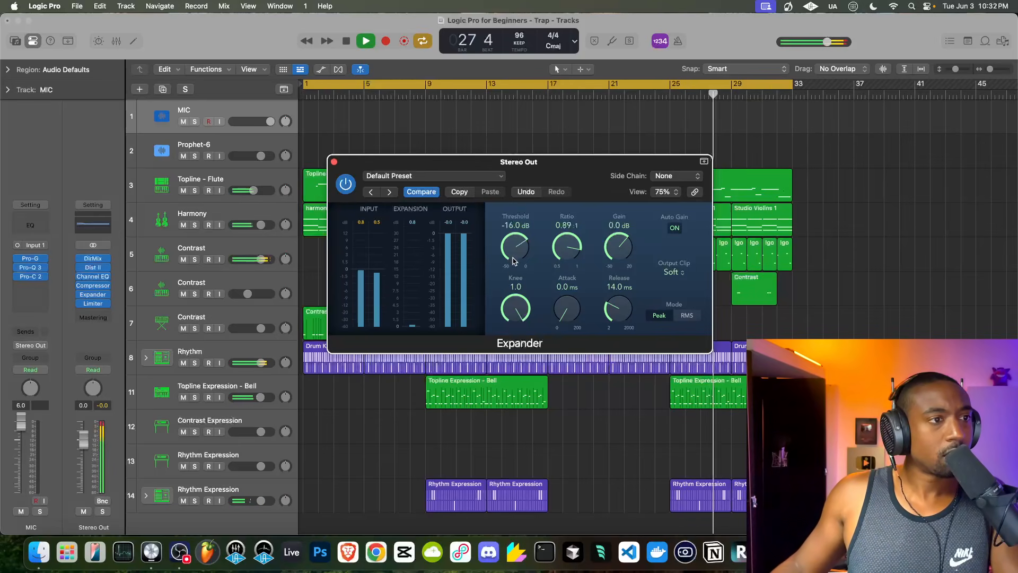
left_click_drag(517, 236, 513, 245)
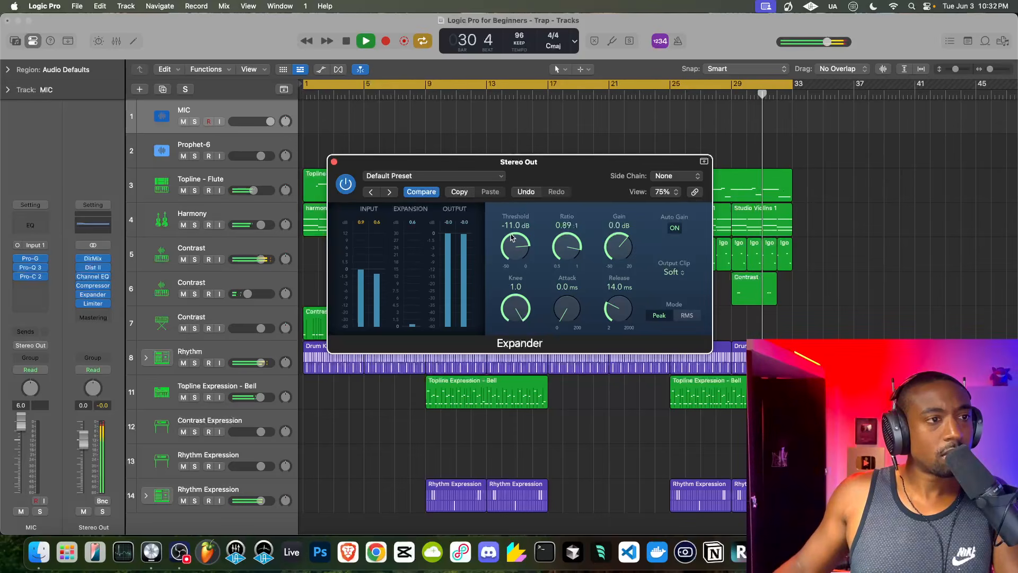
Step: Set the Expander's output clip to Off, toggle its settings comparison, and close the plug-in
left_click(670, 271)
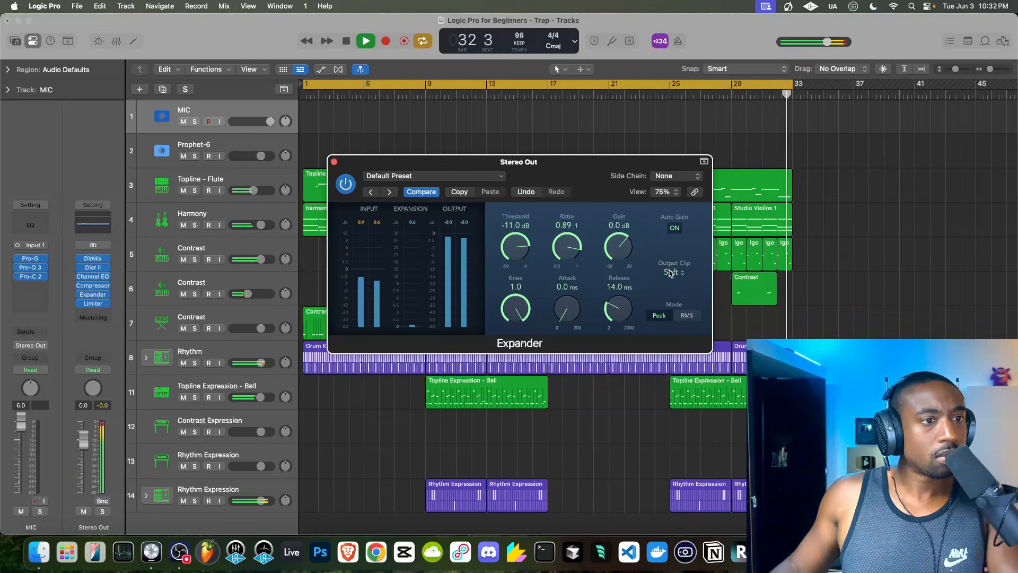
left_click(670, 273)
left_click(672, 263)
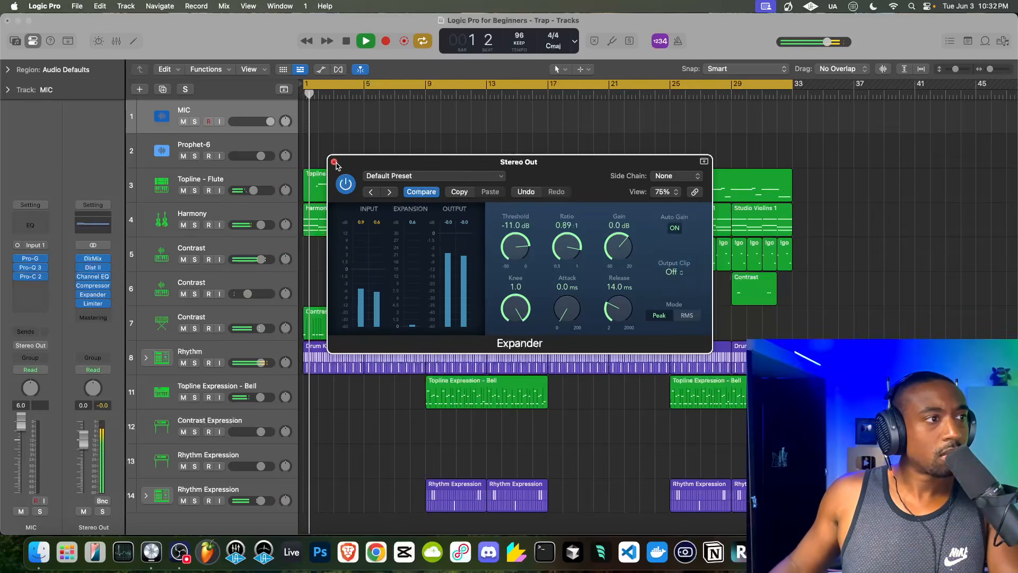
left_click(421, 192)
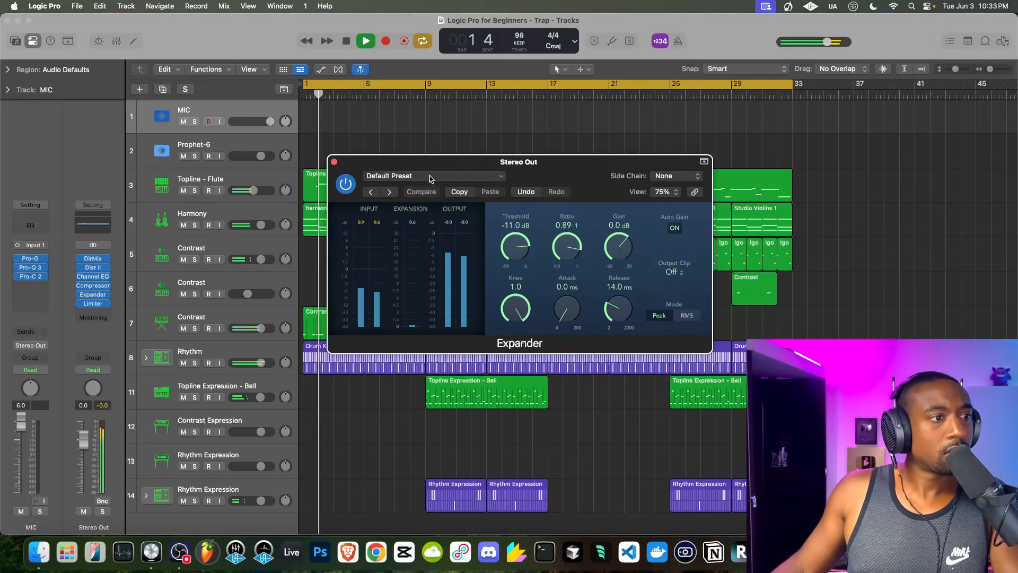
left_click(334, 162)
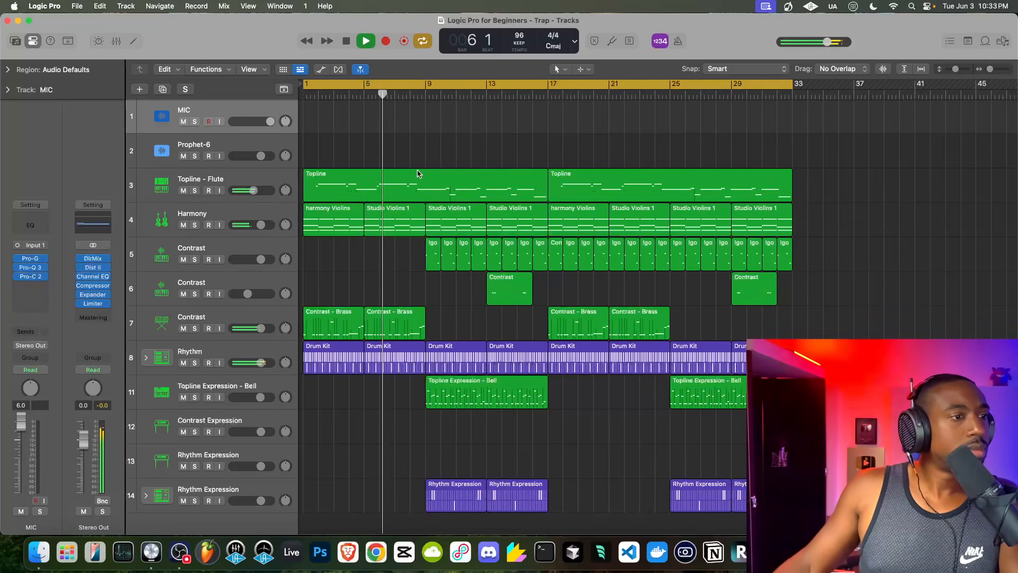
Step: Open the first Topline region in the Piano Roll to examine its notes during playback, and close the editor
scroll(416, 175, "down", 1)
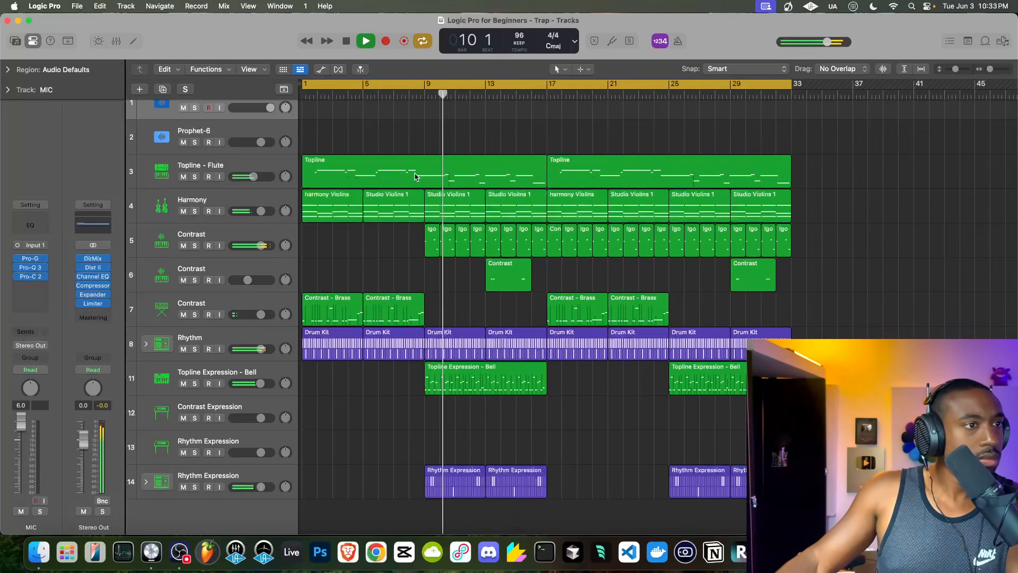
double_click(415, 176)
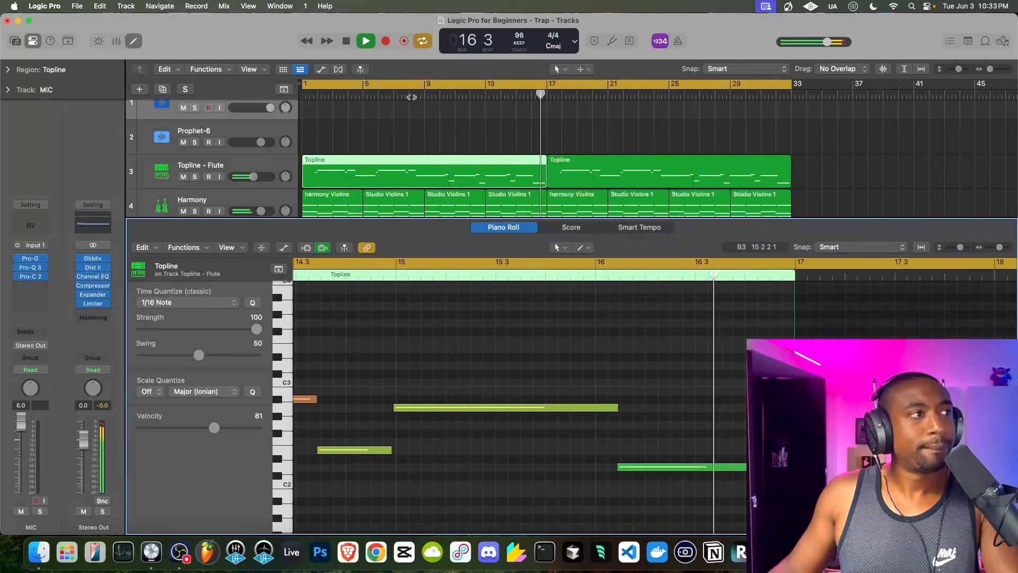
key("p")
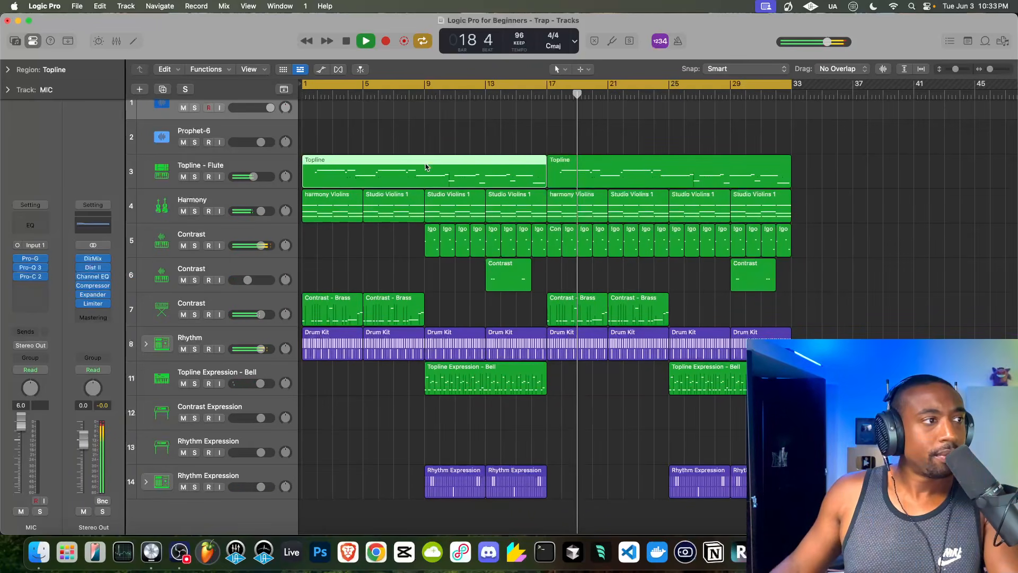
scroll(329, 163, "up", 1)
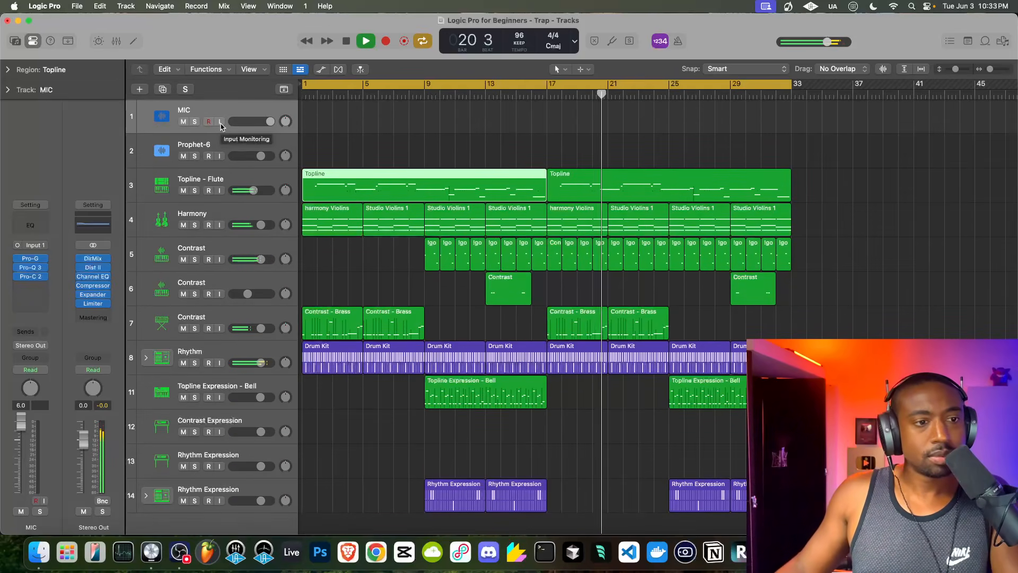
Step: Turn on input monitoring for the MIC track, stop playback, and delete the second Topline region starting at bar 17
left_click(219, 122)
key("space")
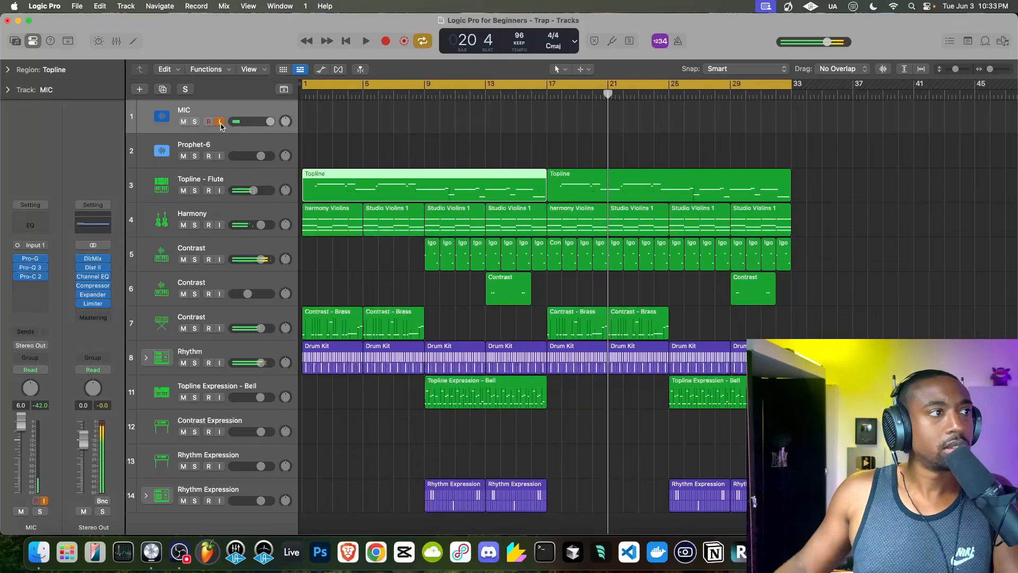
left_click(603, 189)
key("Delete")
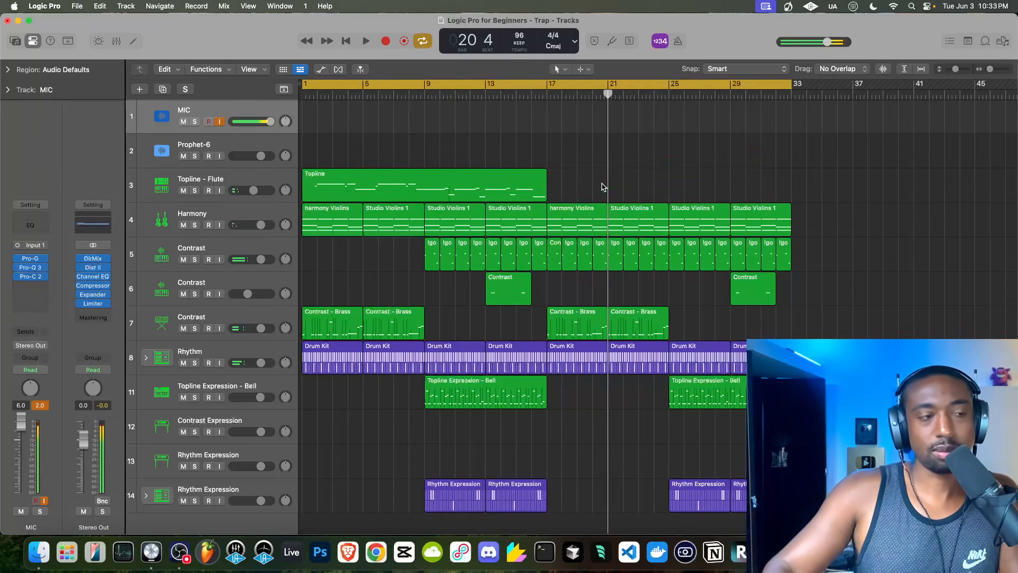
Step: Copy the Topline Expression - Bell region from bar 25 so that a copy fills the gap starting at bar 17
left_click(712, 406)
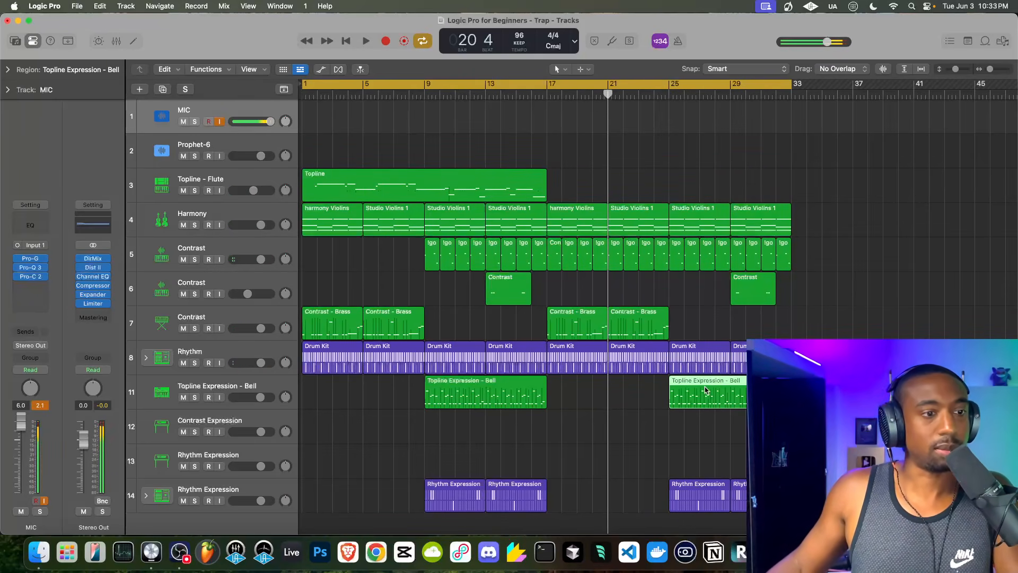
left_click_drag(713, 406, 597, 400)
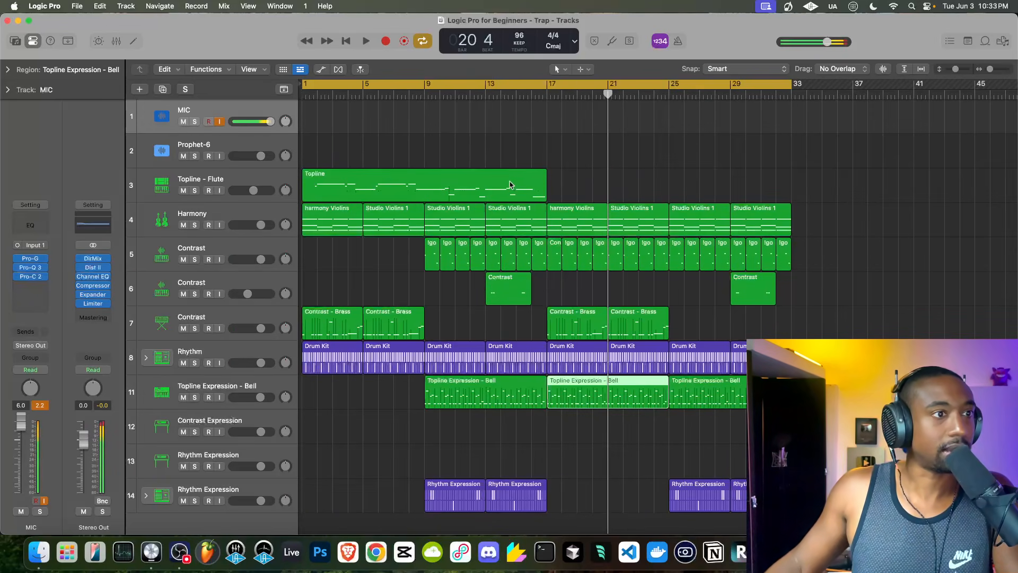
Step: Play across the bar 17 transition from about bar 14 with MIC input monitoring off and the cycle on
left_click(513, 95)
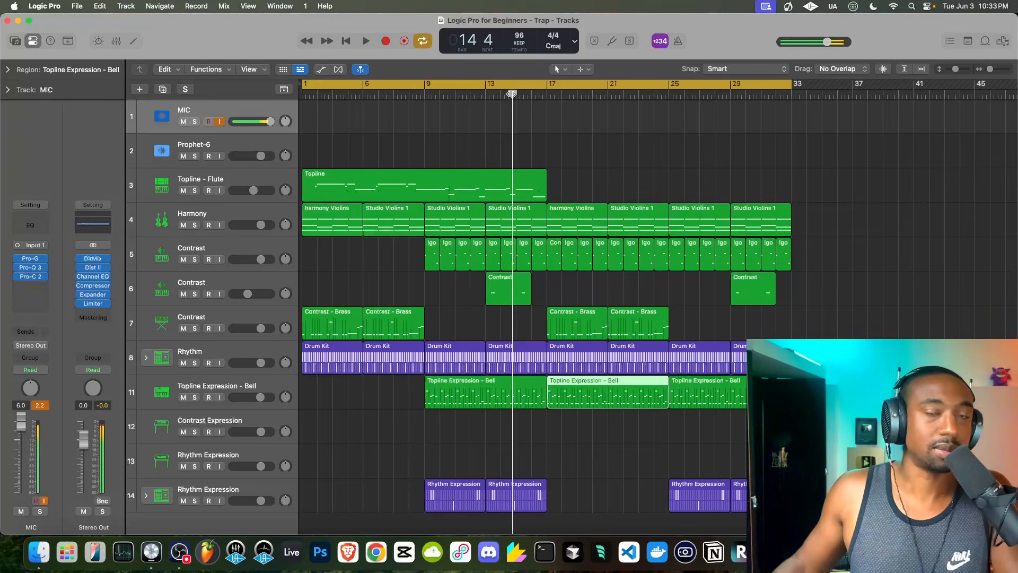
key("space")
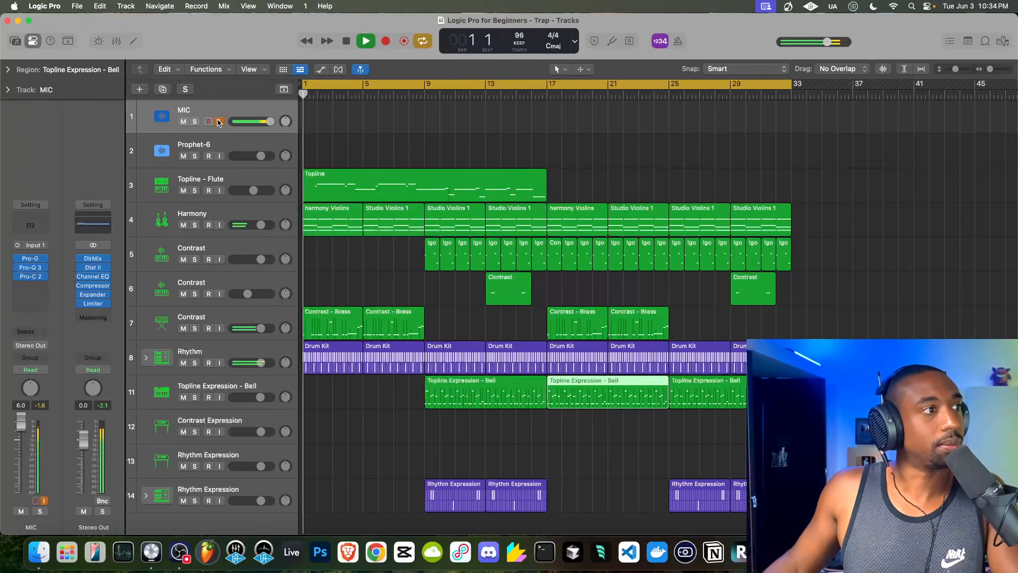
key("c")
left_click(510, 93)
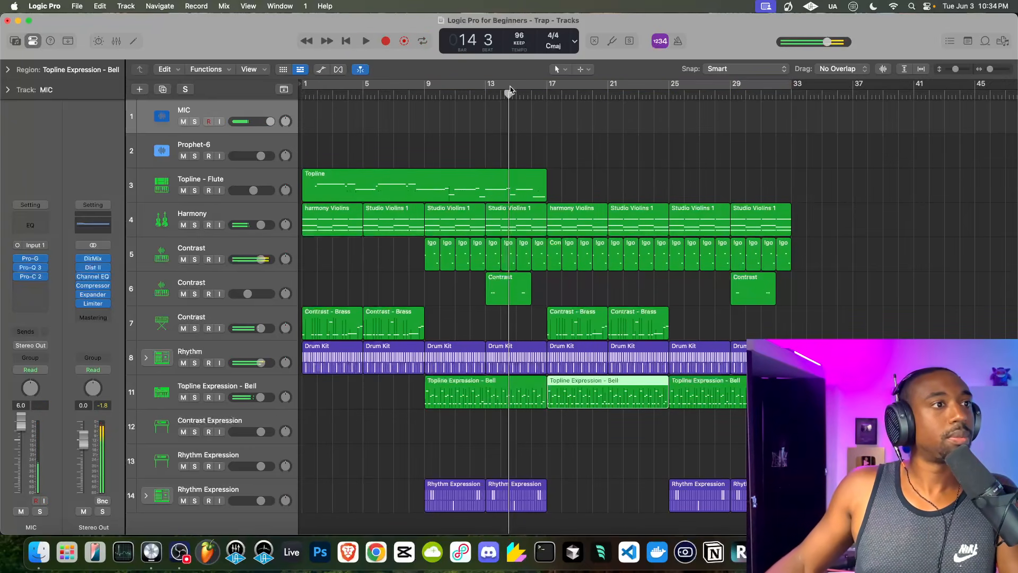
key("c")
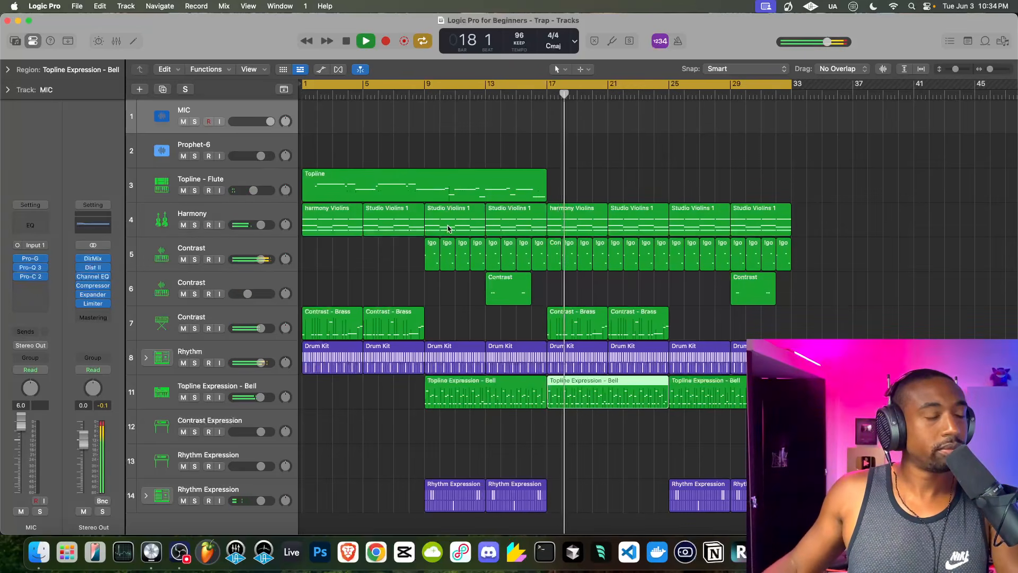
Step: Open Beat Breaker on the Topline Expression - Bell track, raise its mix while checking the Time and Repeat patterns, and close it
scroll(448, 229, "down", 2)
scroll(448, 229, "down", 5)
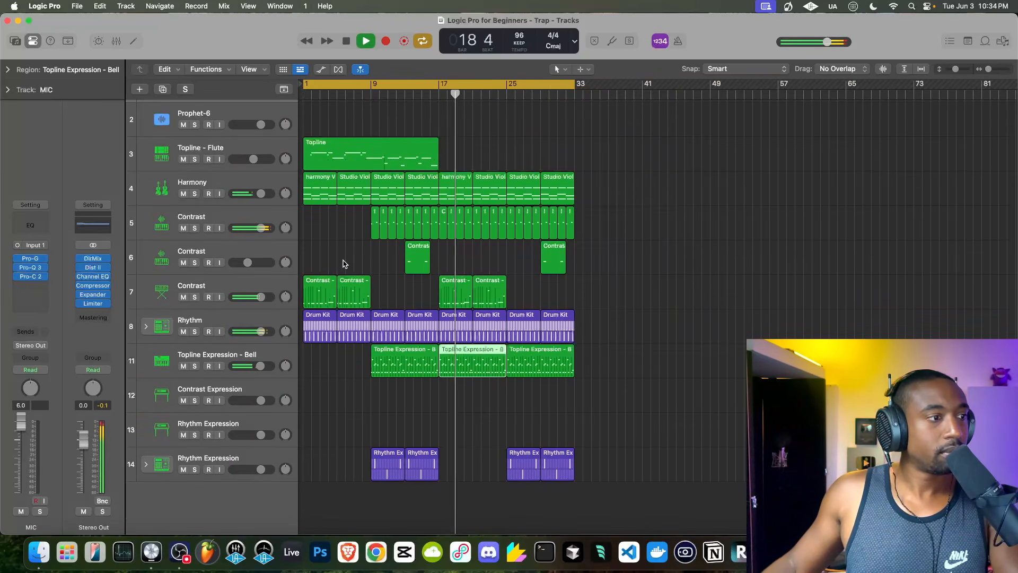
left_click(249, 354)
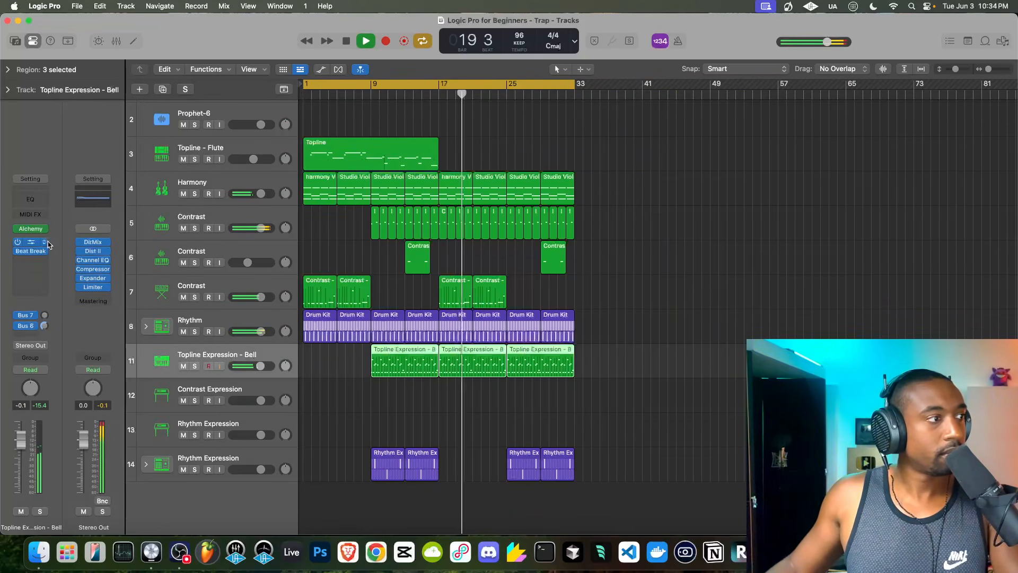
left_click(32, 249)
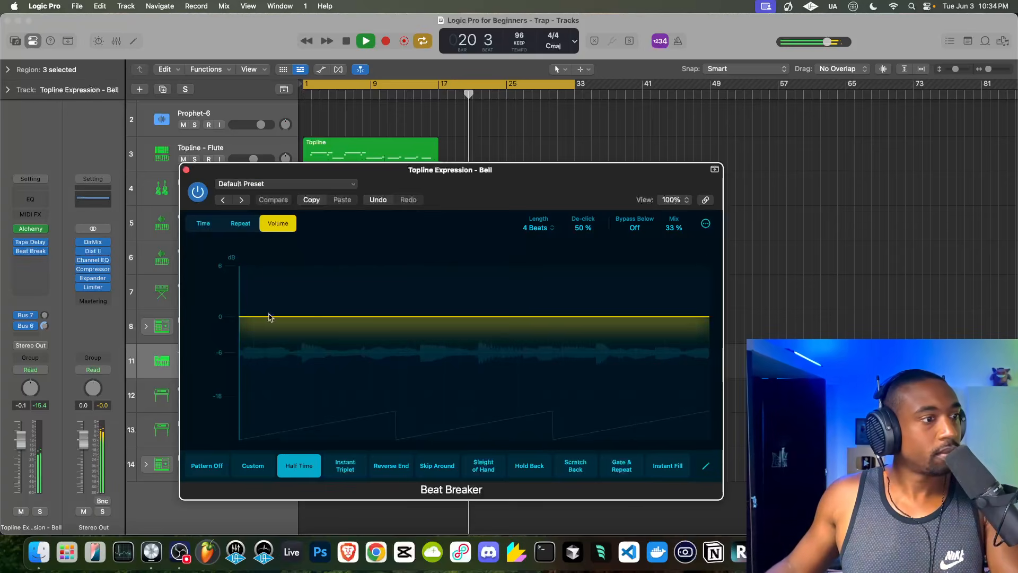
left_click(203, 224)
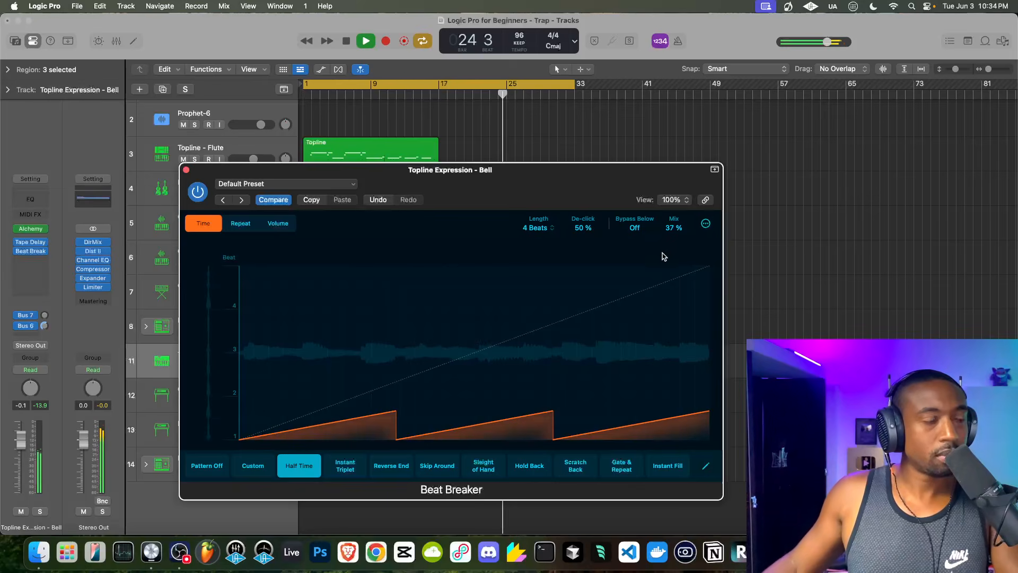
left_click(247, 224)
left_click_drag(460, 423, 453, 442)
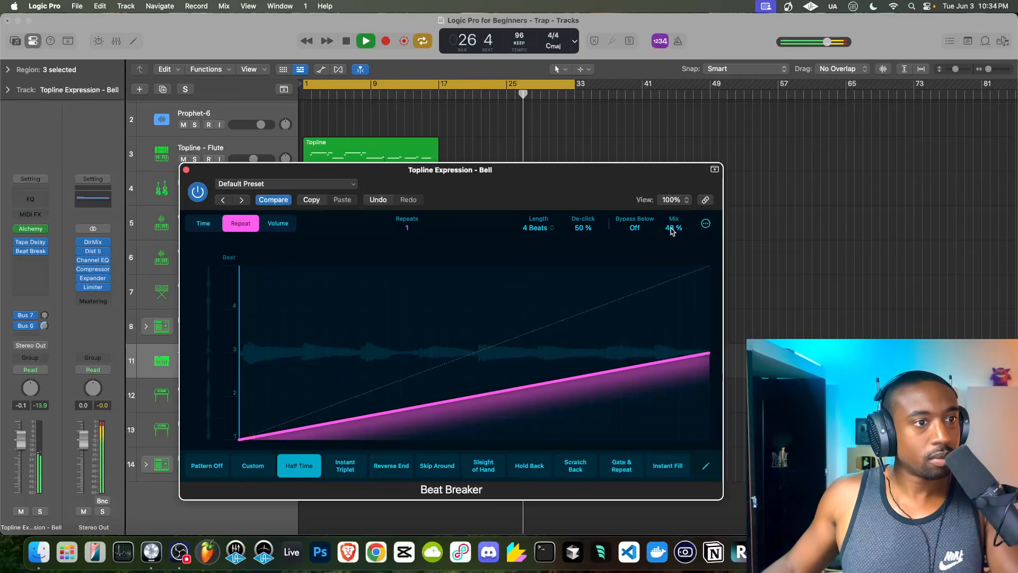
left_click(202, 224)
left_click(239, 225)
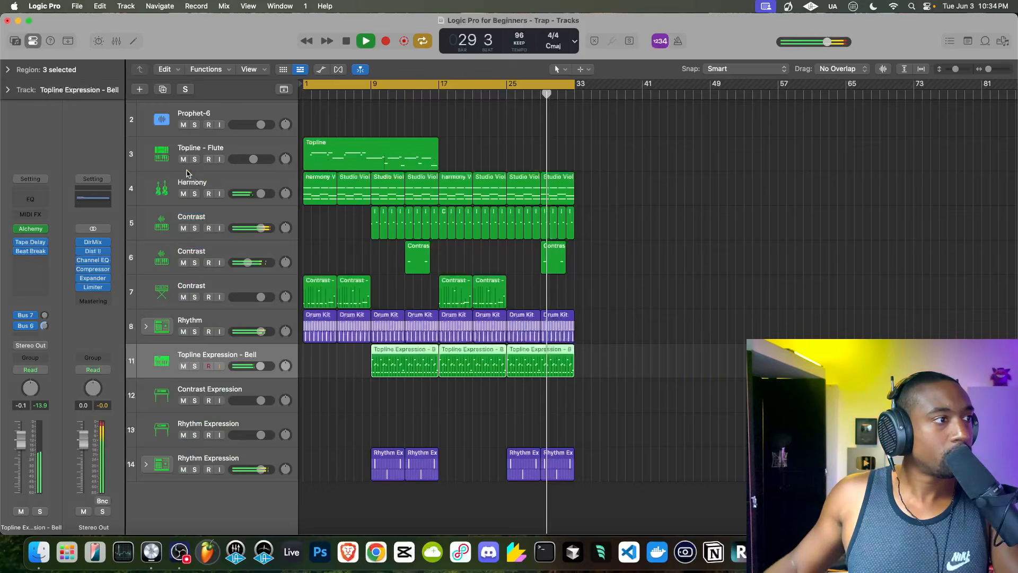
left_click(186, 169)
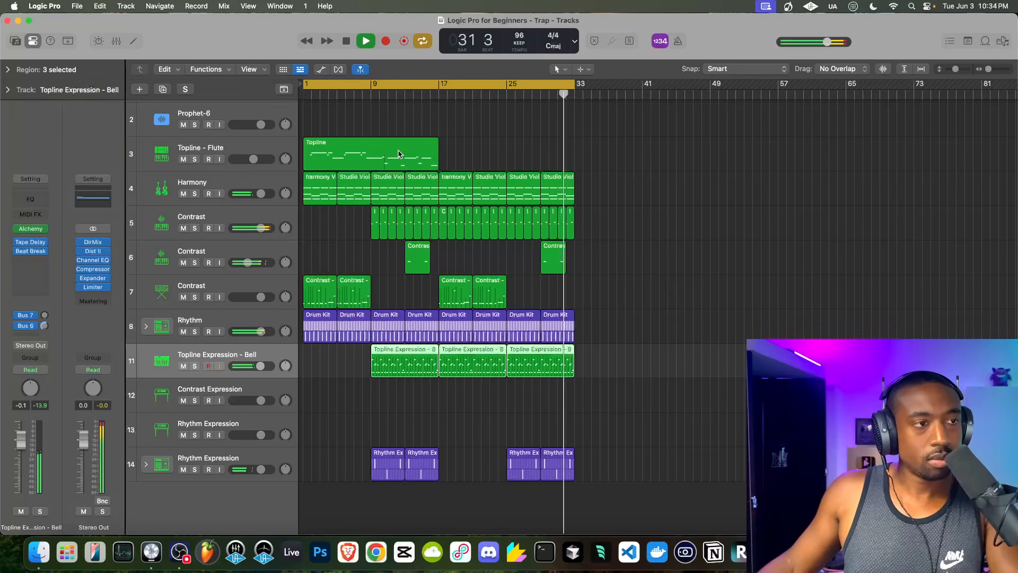
Step: Stop playback and turn on input monitoring for the MIC track
scroll(371, 158, "up", 2)
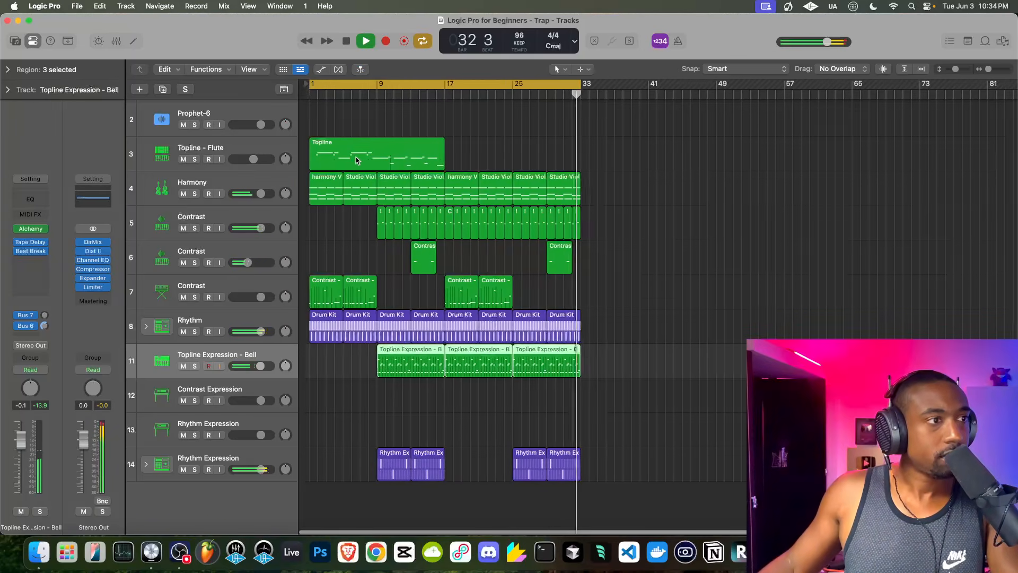
scroll(233, 106, "up", 1)
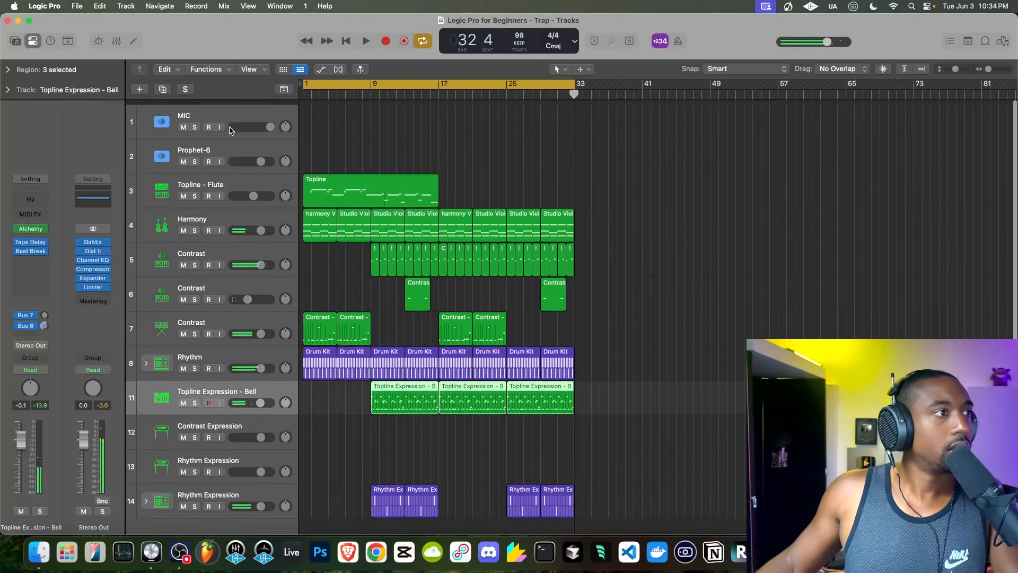
left_click(220, 123)
Step: Repeat all the arrangement's regions once so the copies start at bar 33, and extend the cycle range to bar 65
left_click(338, 192)
left_click_drag(607, 142, 156, 533)
key("super+d")
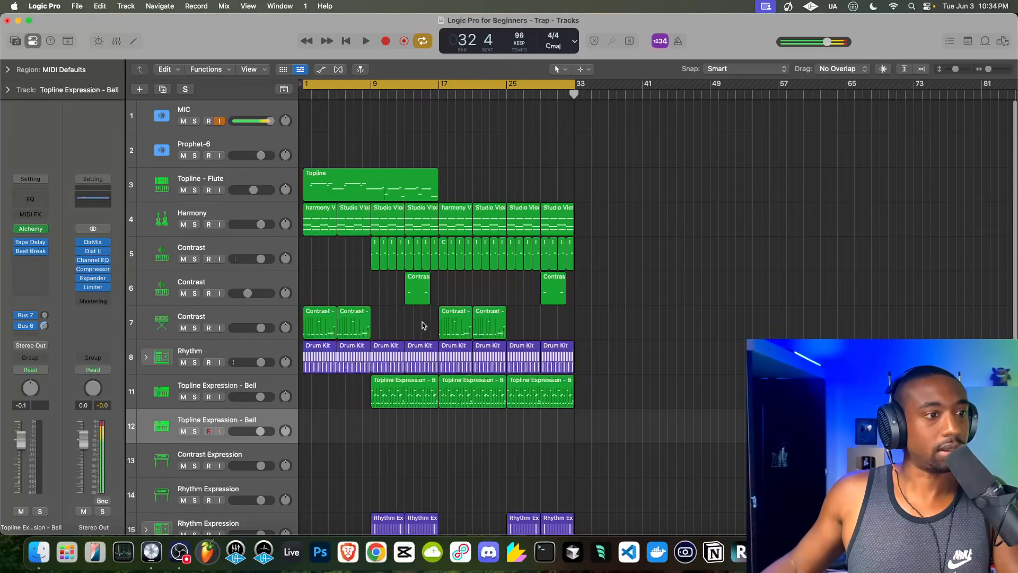
key("super+z")
scroll(589, 219, "down", 1)
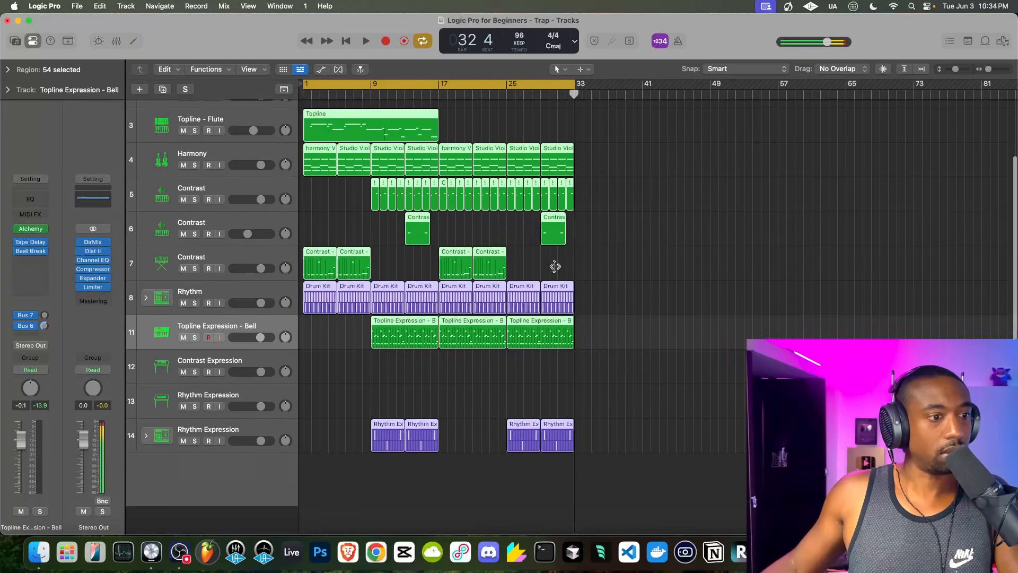
key("super+r")
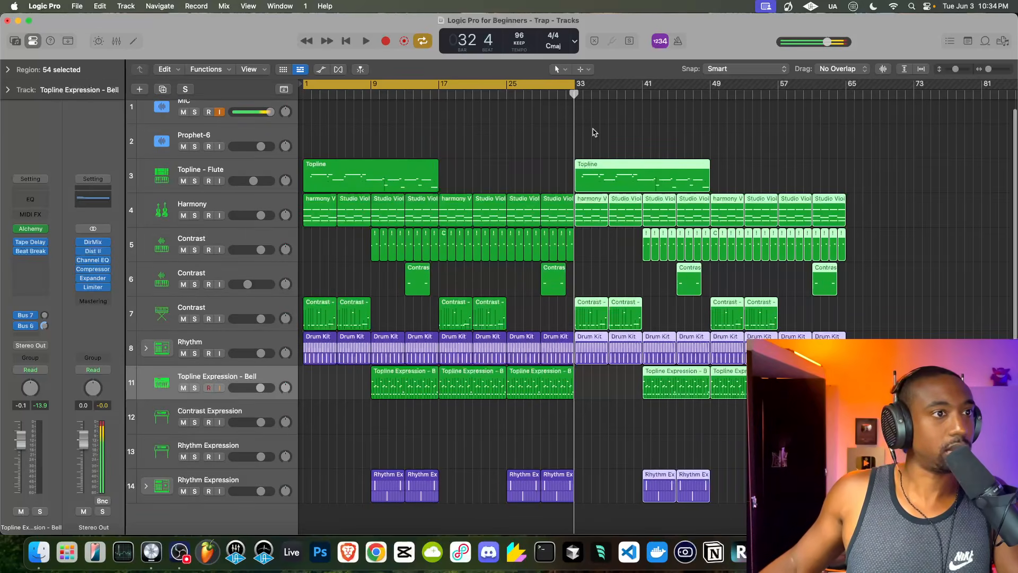
left_click(594, 132)
left_click_drag(572, 86, 848, 88)
Step: Add Beat Breaker to the Topline - Flute track with the Half Time pattern and a mix of 0 %, and close it
left_click(613, 173)
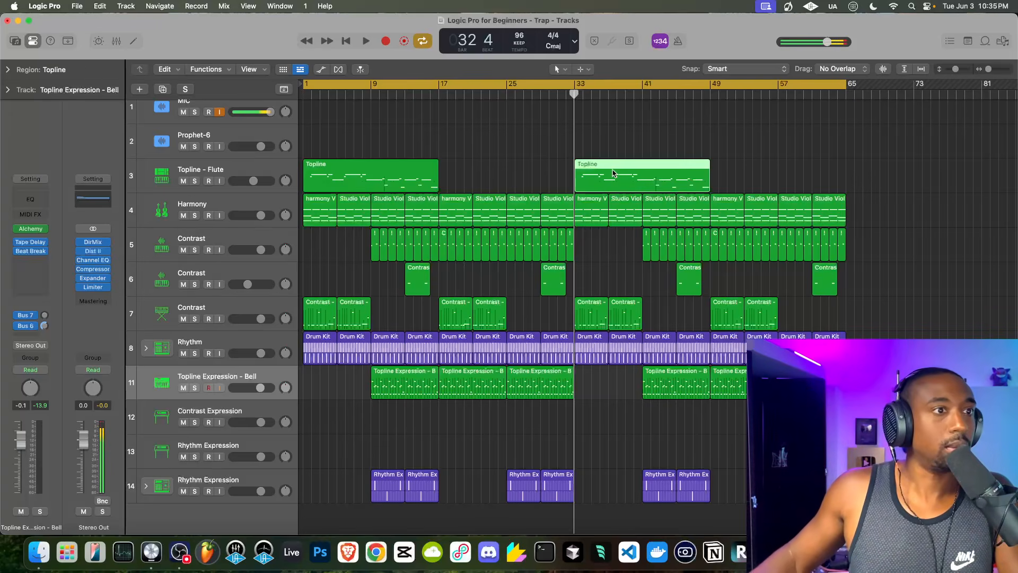
left_click(200, 174)
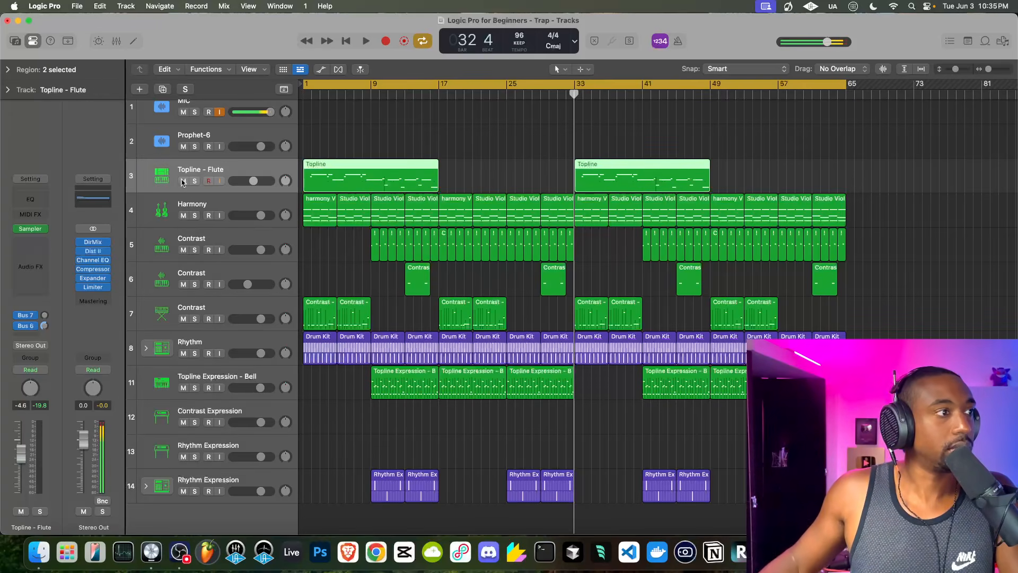
left_click(29, 242)
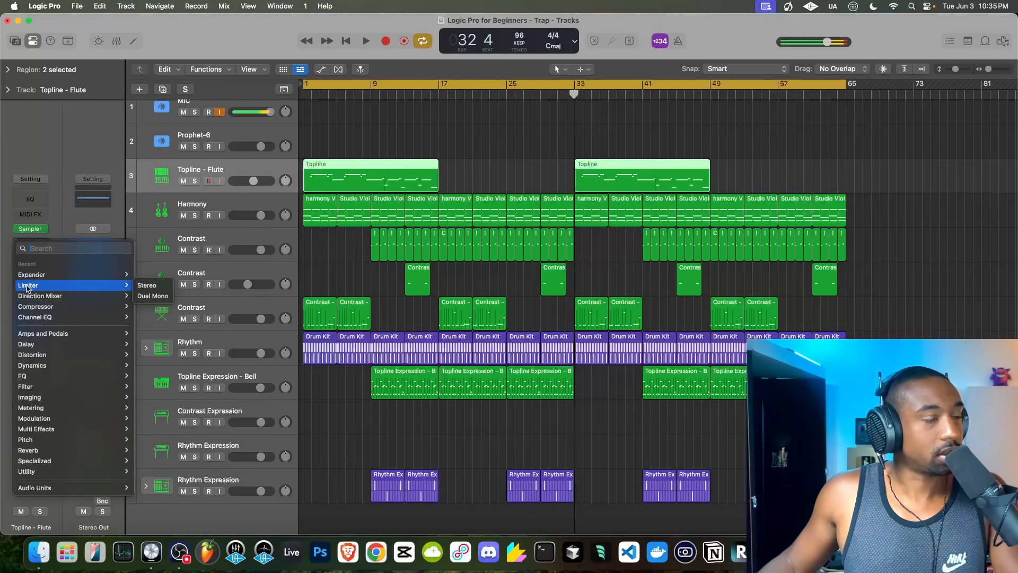
mouse_move(38, 429)
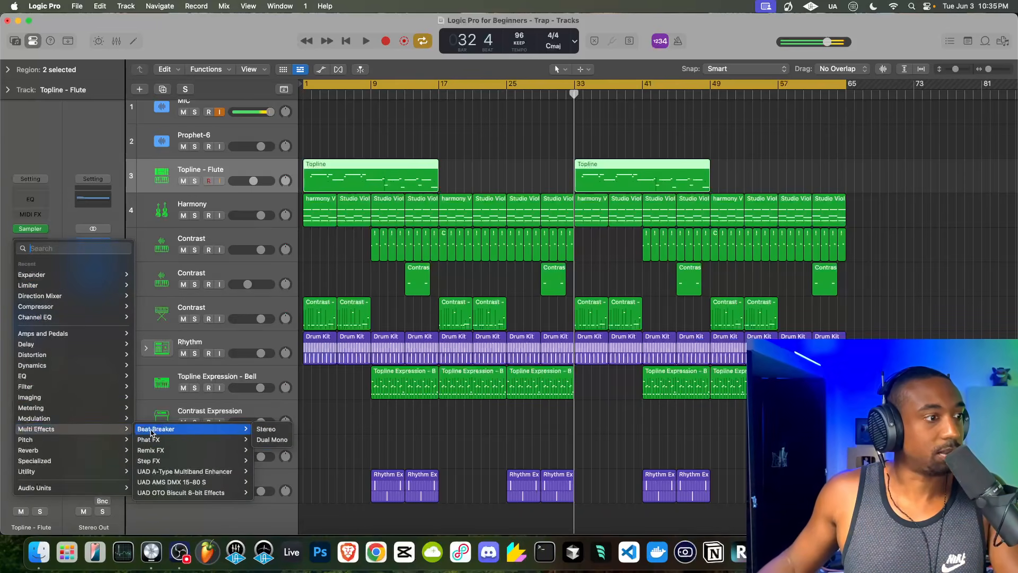
left_click(151, 430)
left_click(444, 457)
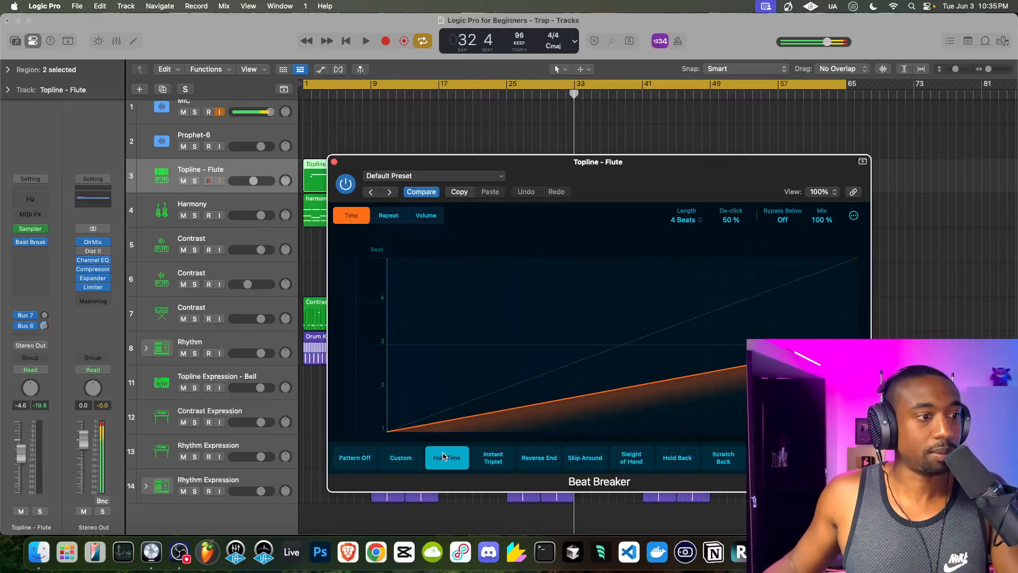
left_click_drag(549, 162, 345, 117)
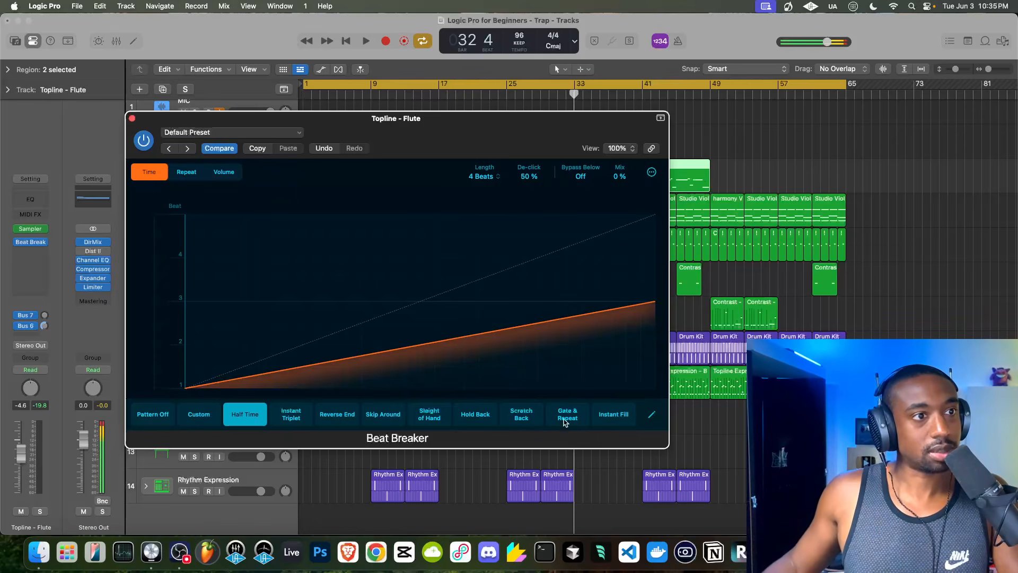
left_click(132, 119)
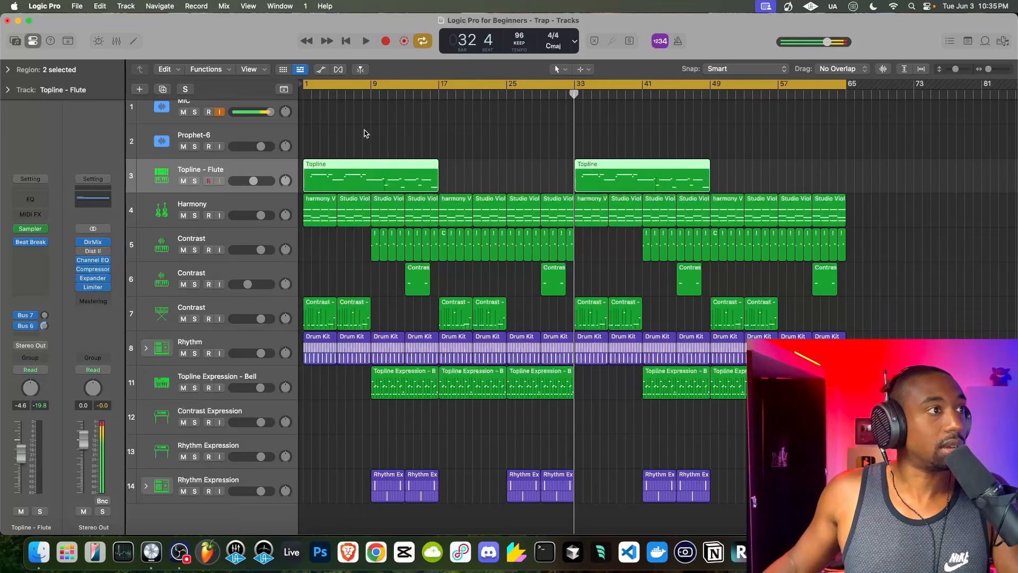
Step: Show track automation, choose Beat Breaker's Mix as the Topline - Flute parameter, and set its automation mode to Touch
left_click(322, 70)
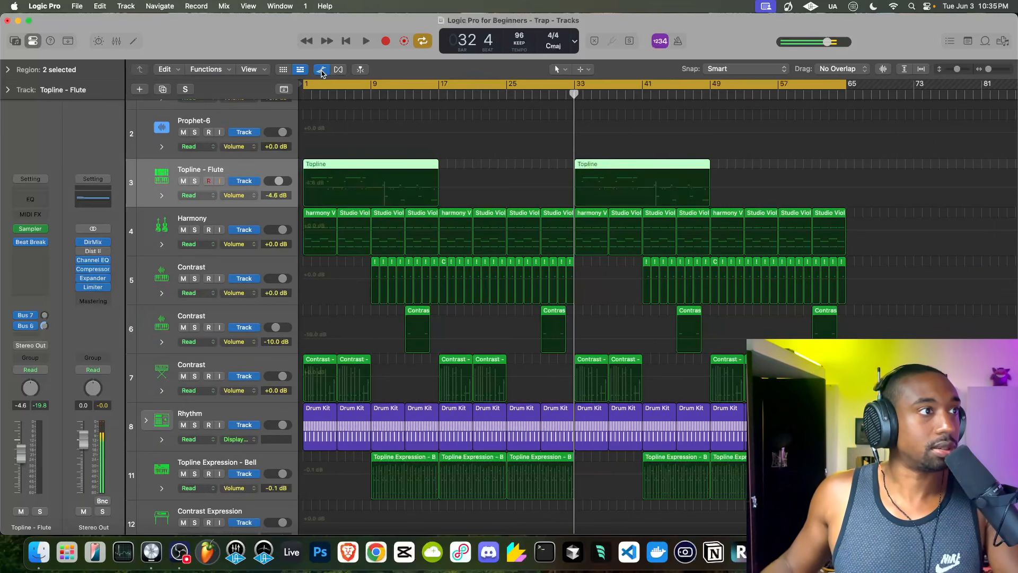
left_click(240, 196)
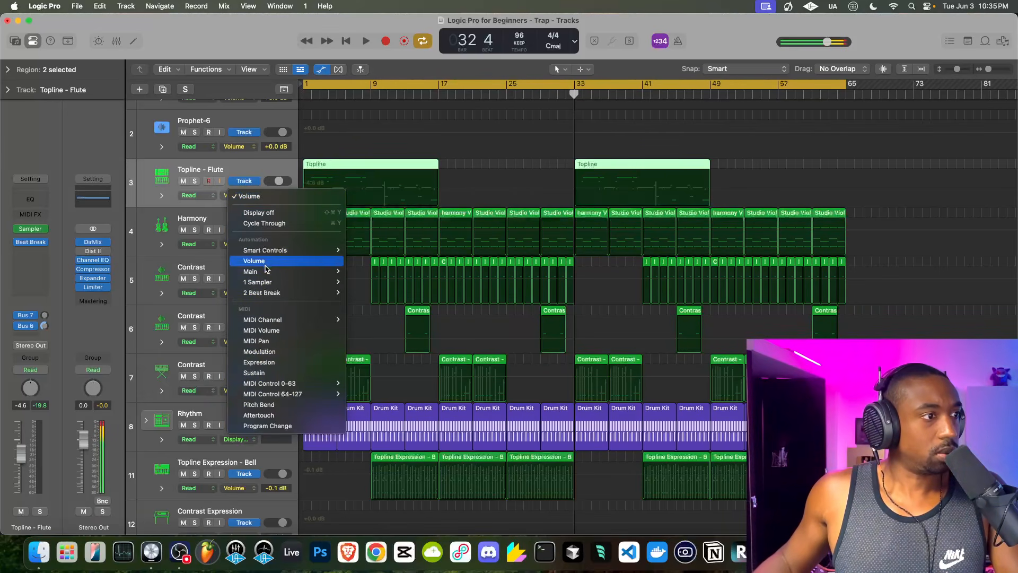
mouse_move(268, 296)
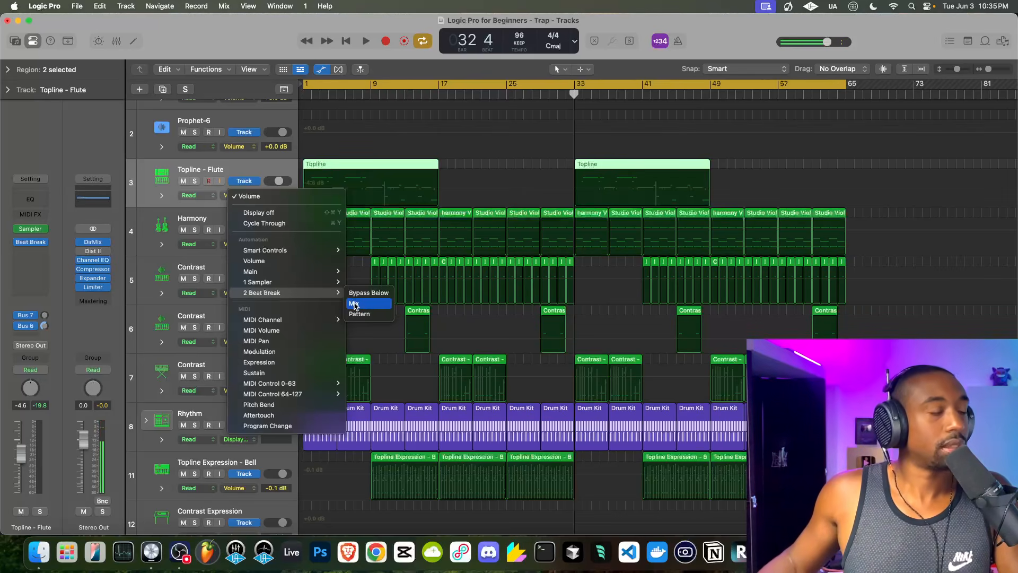
left_click(355, 304)
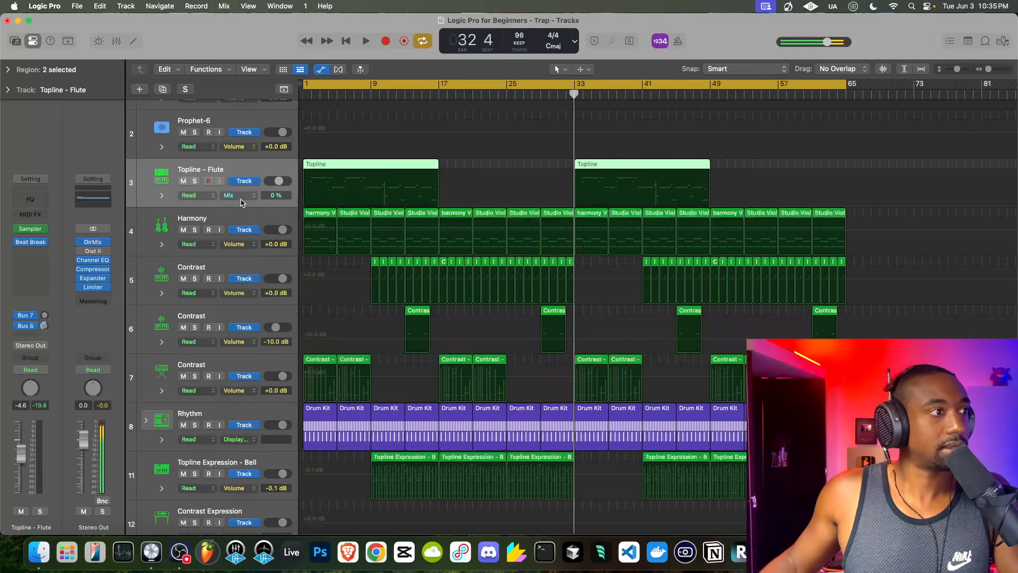
left_click(210, 197)
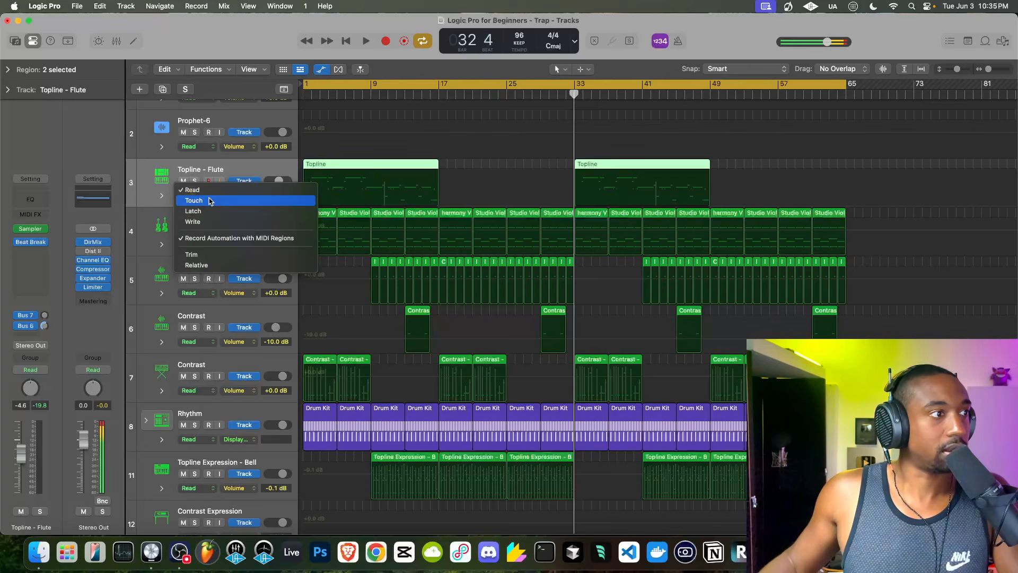
key("Escape")
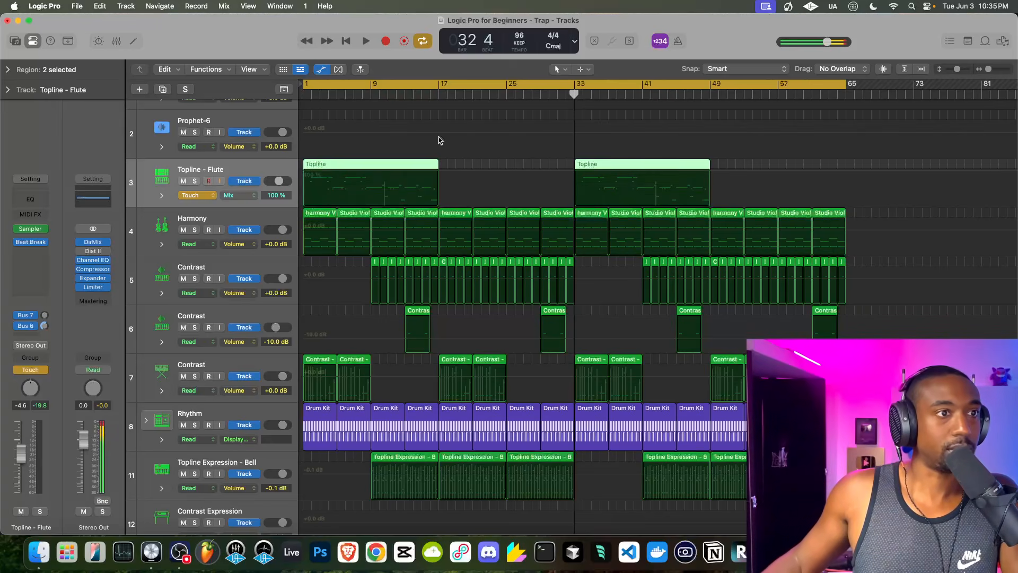
Step: Add a Mix automation point at bar 33 on the Topline - Flute track and lower the curve to 0 % from bar 1 to bar 33
left_click(566, 179)
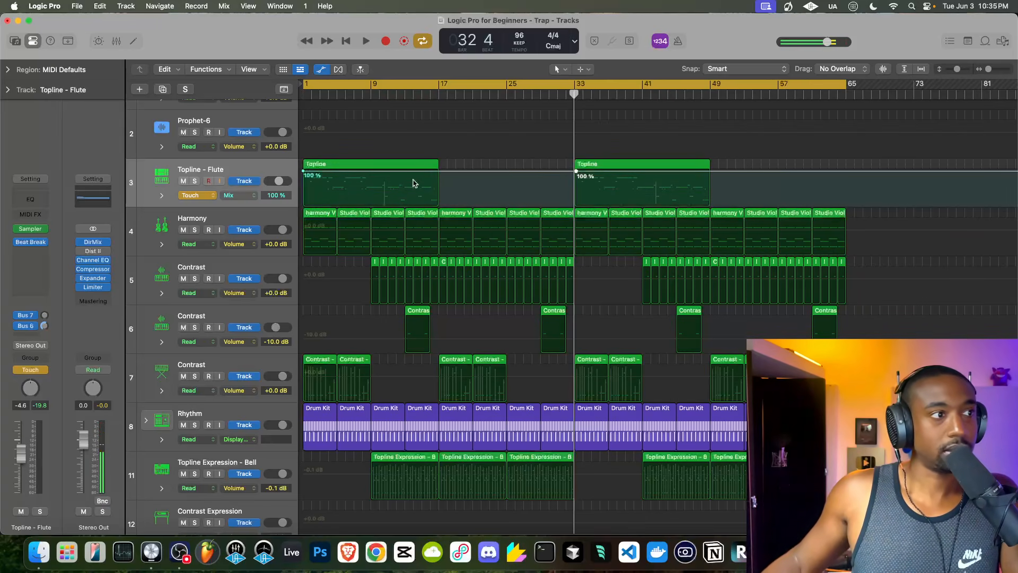
left_click_drag(305, 175, 306, 203)
left_click_drag(495, 183, 494, 207)
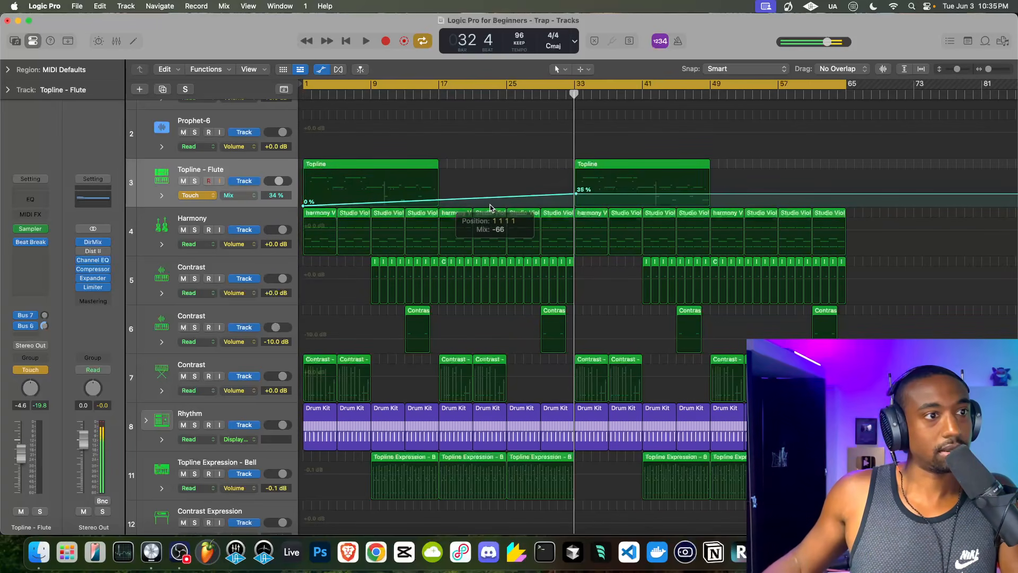
left_click(555, 185)
left_click_drag(555, 185, 574, 211)
Step: Ramp the flute's Mix automation from 0 % at bar 33 to 100 % at bar 49, aligning the end point with Bar snap and restoring Smart snap
scroll(582, 210, "up", 10)
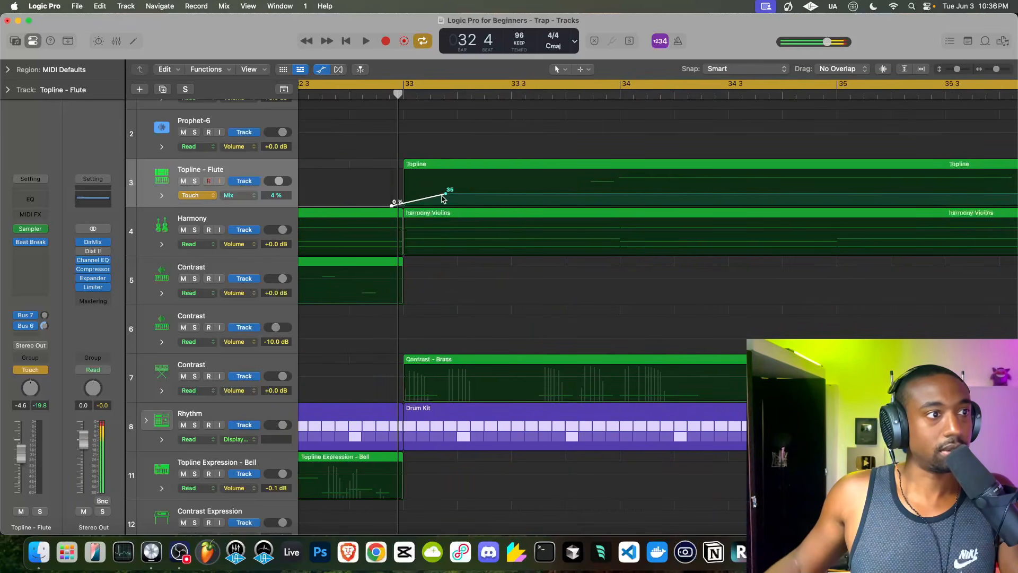
left_click_drag(390, 207, 725, 171)
scroll(503, 196, "down", 10)
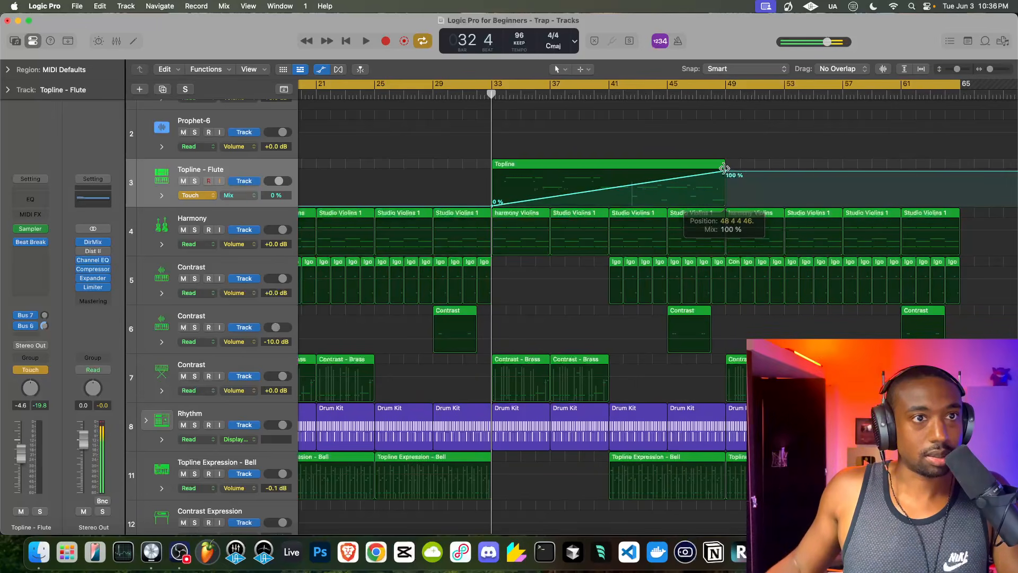
scroll(725, 171, "up", 10)
left_click(758, 68)
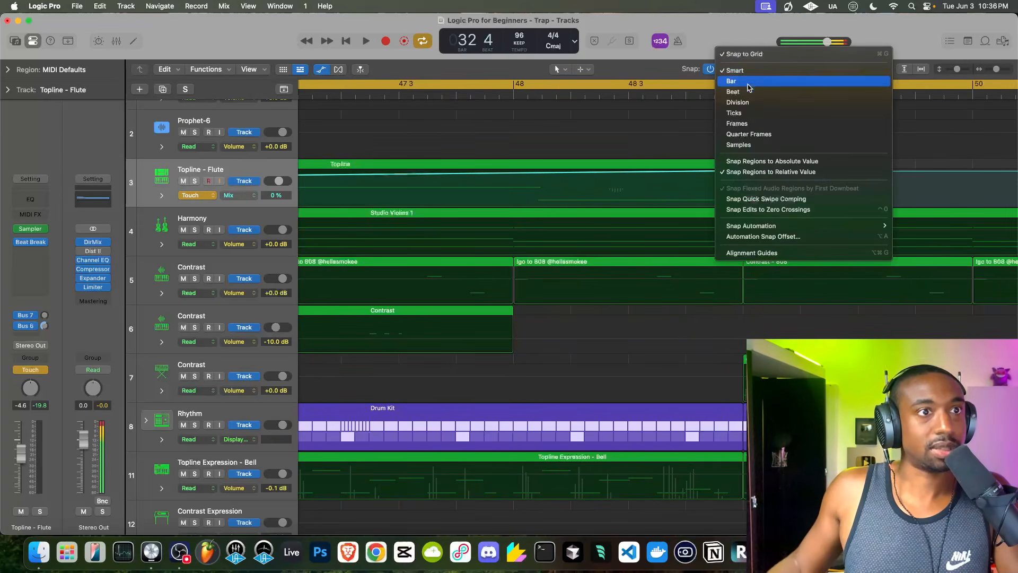
left_click(748, 83)
mouse_move(731, 175)
left_mouse_down()
mouse_move(793, 172)
mouse_move(743, 173)
left_mouse_up()
left_click(740, 68)
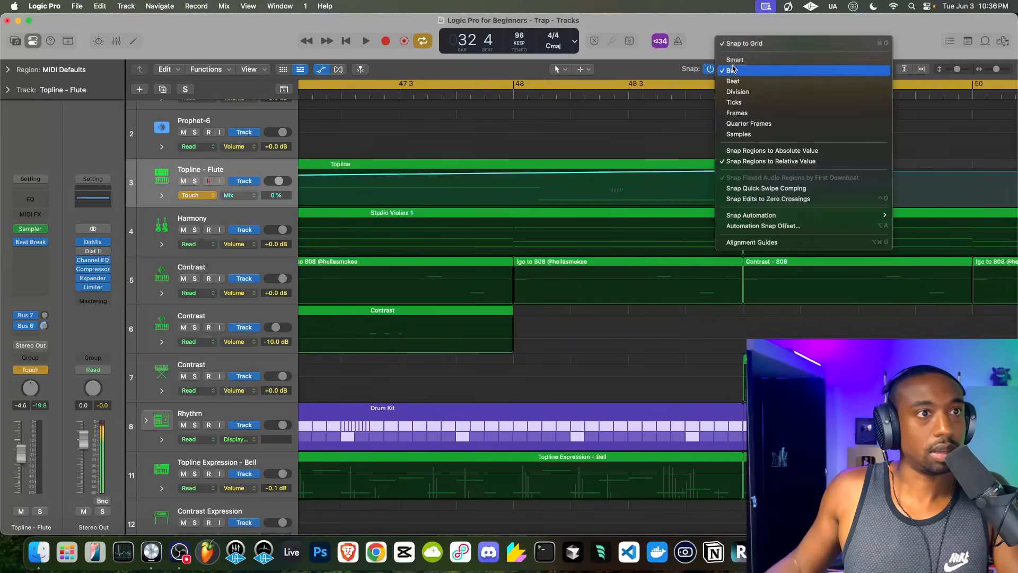
left_click(743, 59)
Step: Drop the flute's Mix automation to 0 % at bar 49, right where the second Topline region ends
left_click(754, 198)
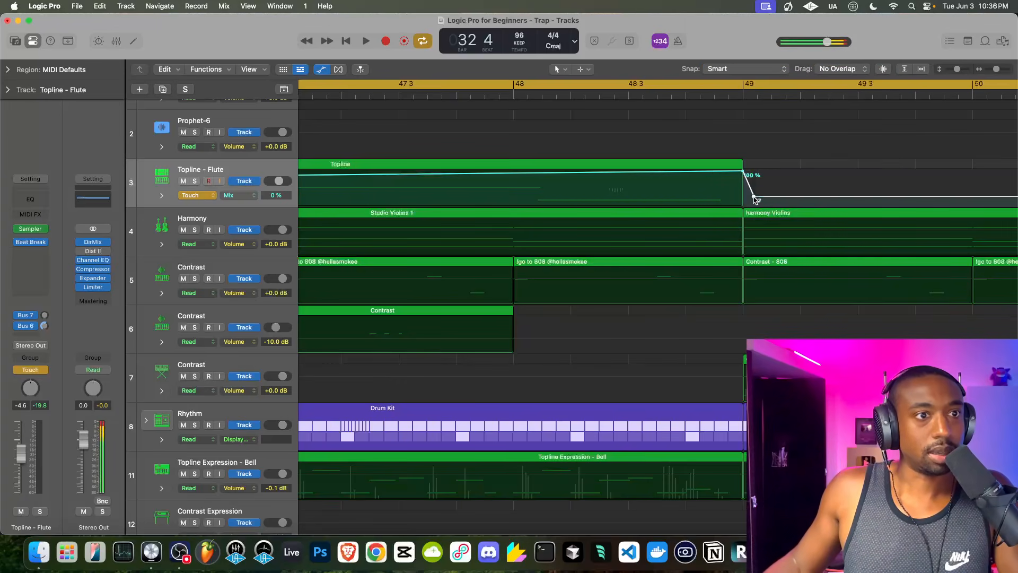
mouse_move(754, 198)
left_mouse_down()
mouse_move(729, 197)
mouse_move(750, 199)
mouse_move(743, 206)
left_mouse_up()
key("super+z")
scroll(743, 206, "down", 10)
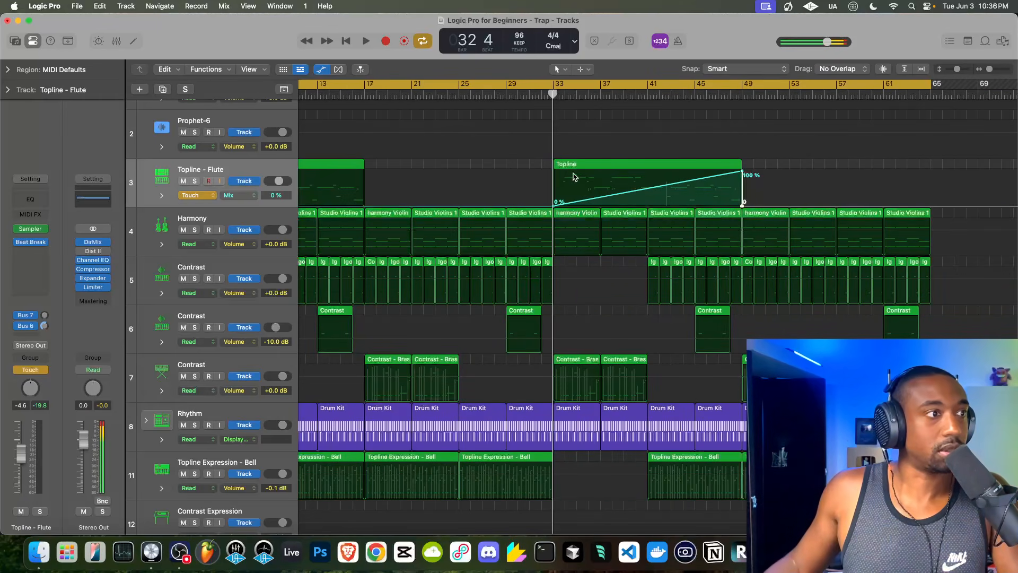
Step: Play the arrangement from about bar 31, check how Beat Breaker's mix follows the automation, and close the plug-in
key("space")
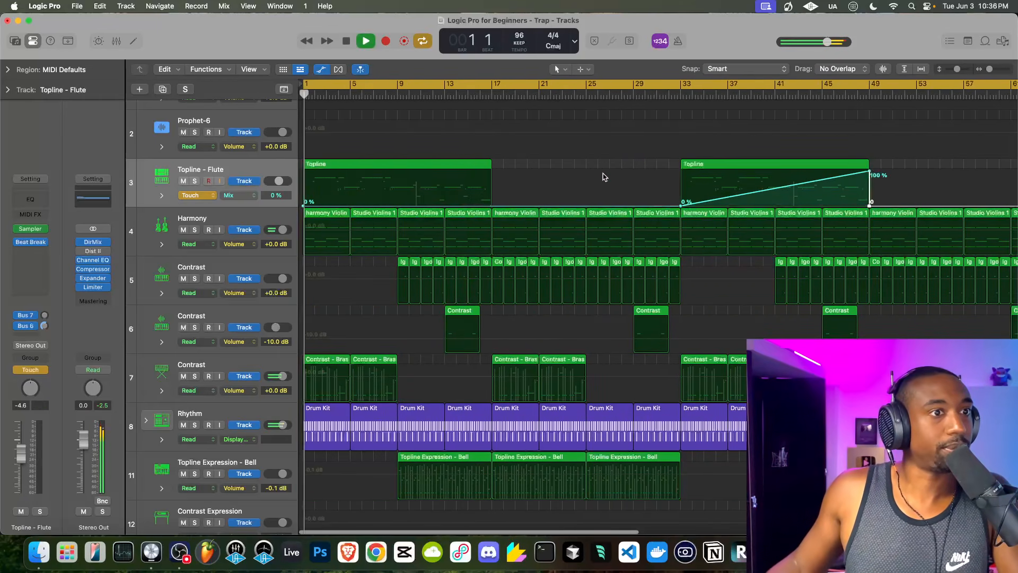
left_click(662, 93)
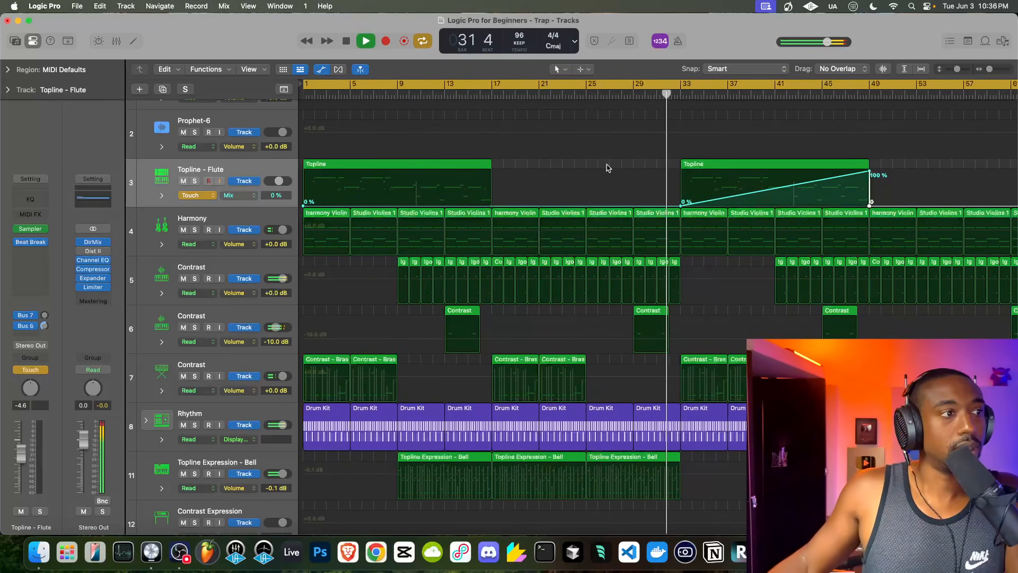
left_click(30, 241)
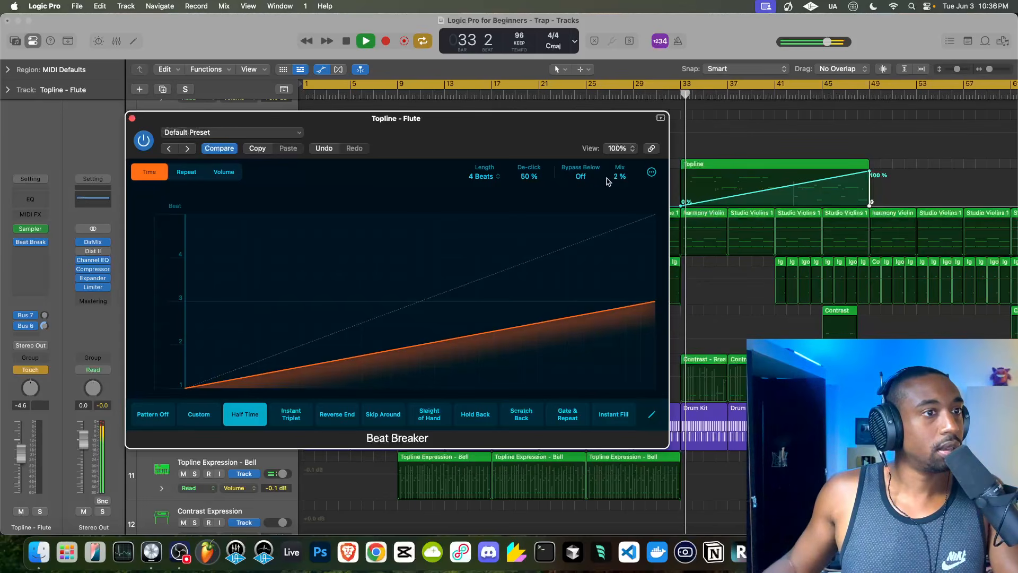
left_click_drag(619, 184, 621, 177)
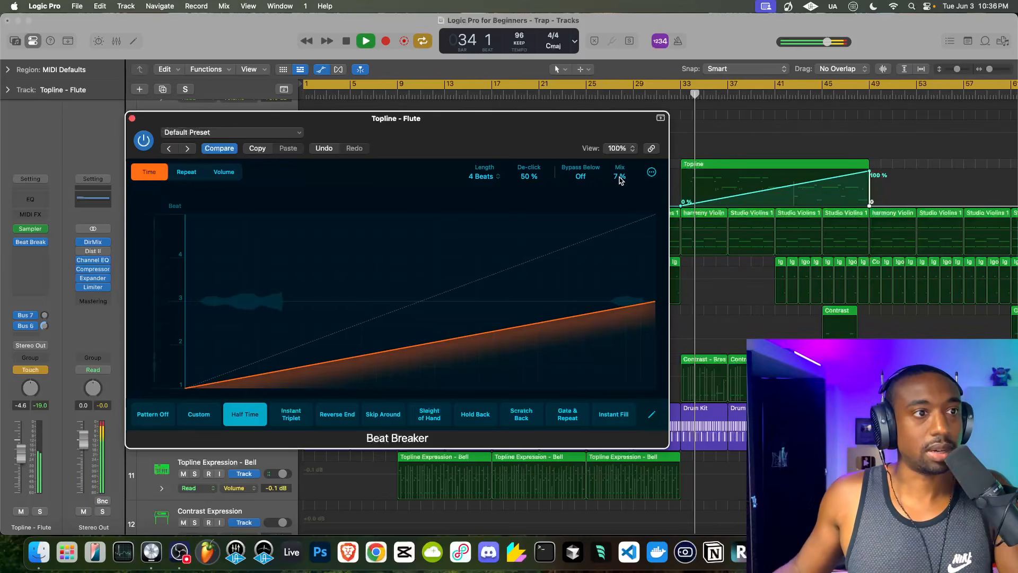
left_click_drag(619, 122, 577, 122)
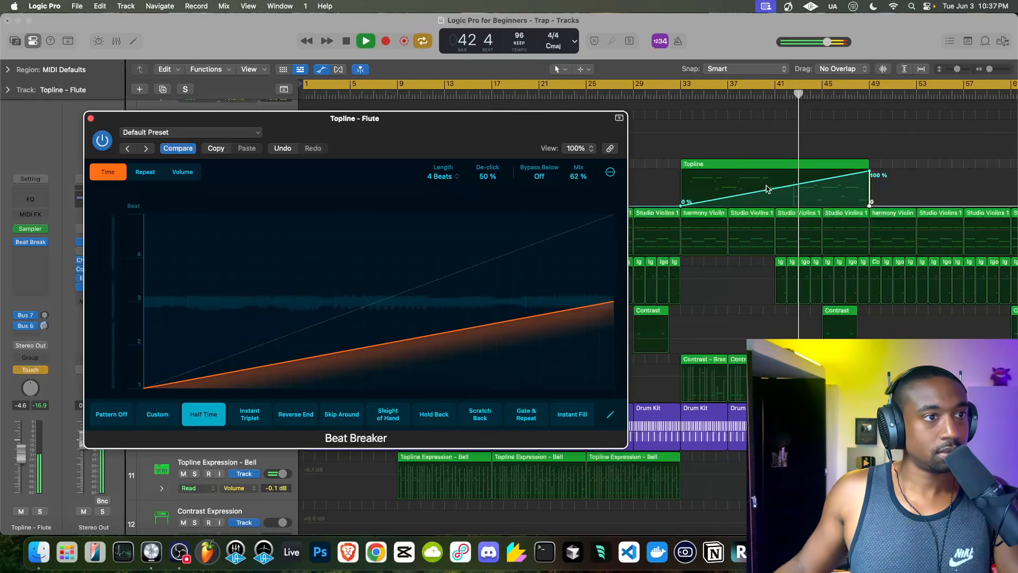
left_click(91, 119)
Step: Solo the Topline - Flute and MIC tracks to check Beat Breaker's effect in isolation, stop playback, close the plug-in, and clear the solos
left_click(194, 181)
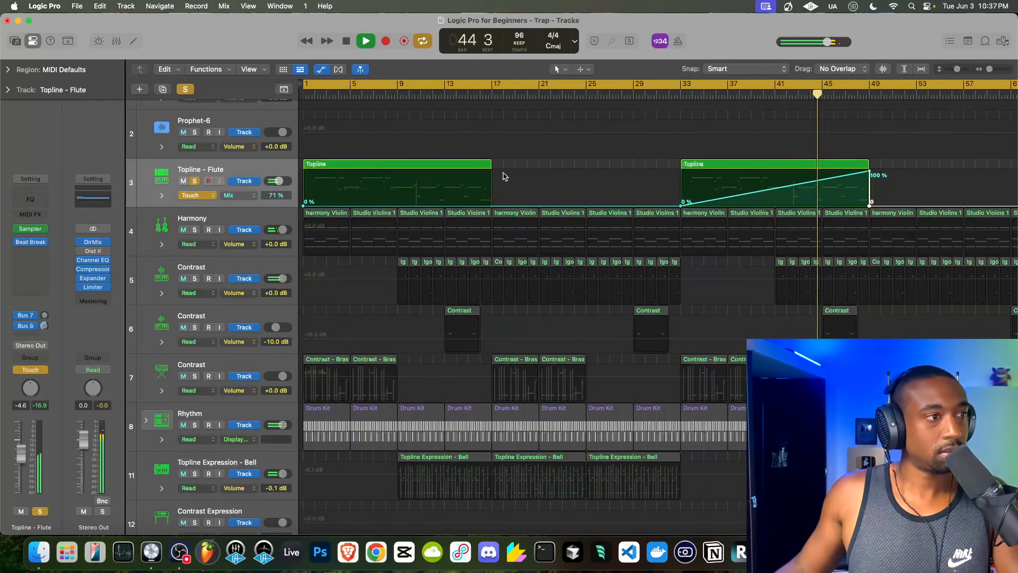
left_click(30, 244)
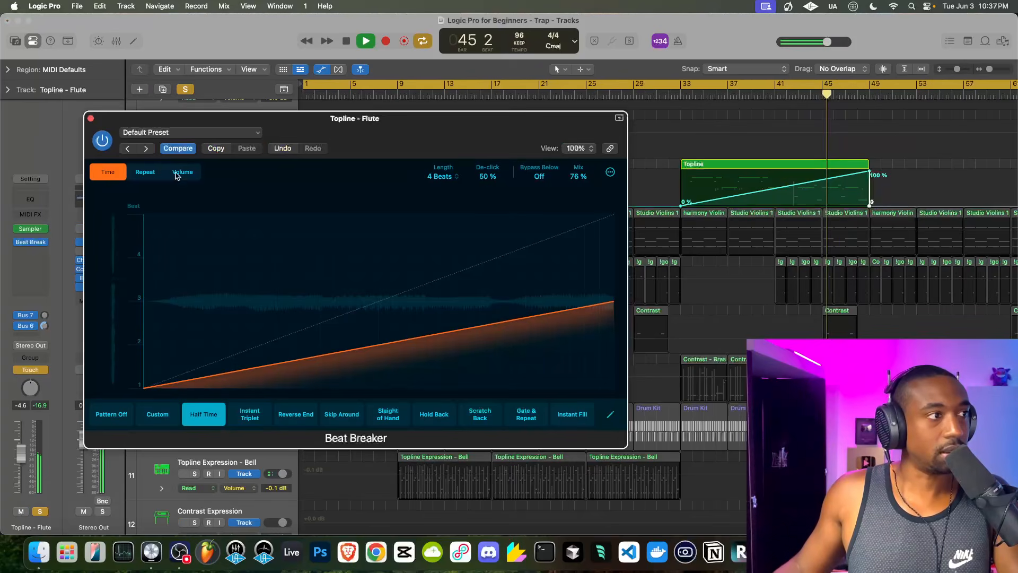
left_click_drag(233, 122, 234, 191)
scroll(226, 149, "up", 3)
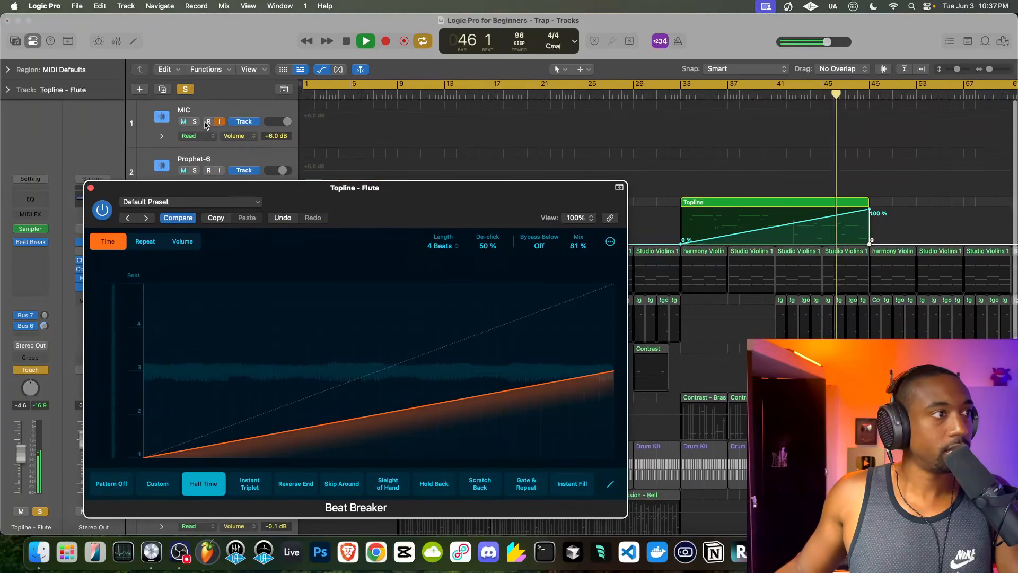
left_click(194, 122)
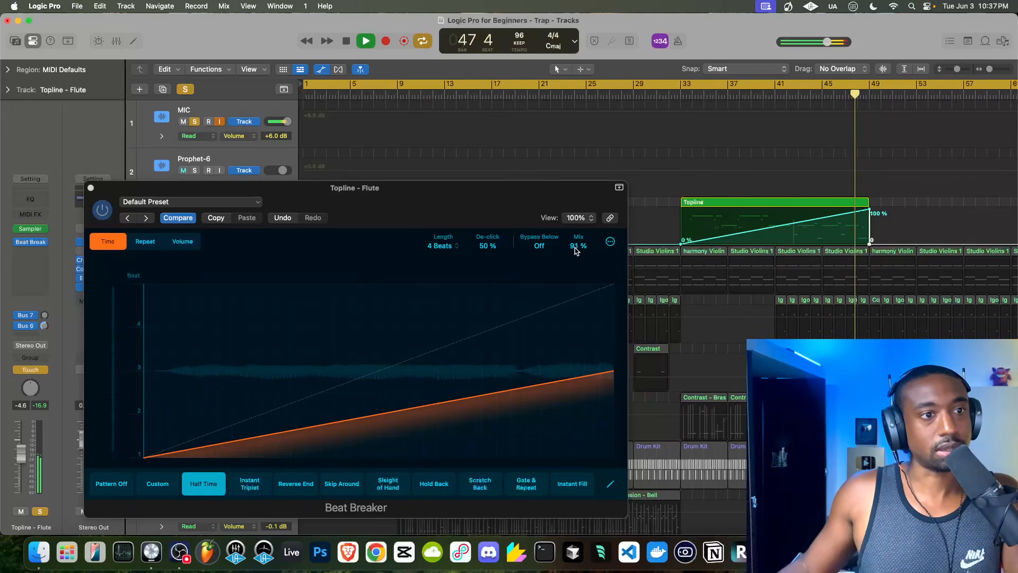
left_click(91, 188)
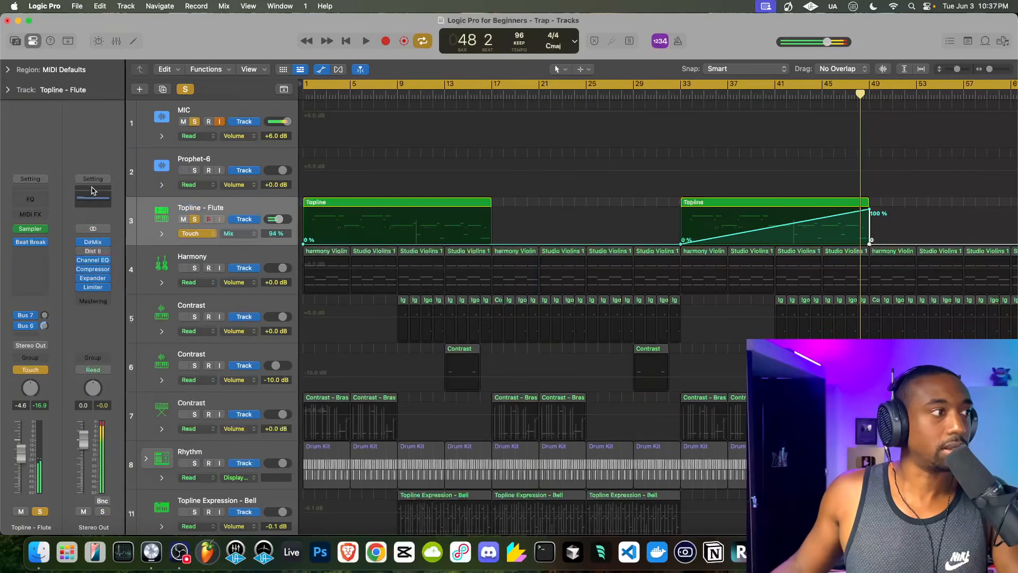
left_click(196, 220)
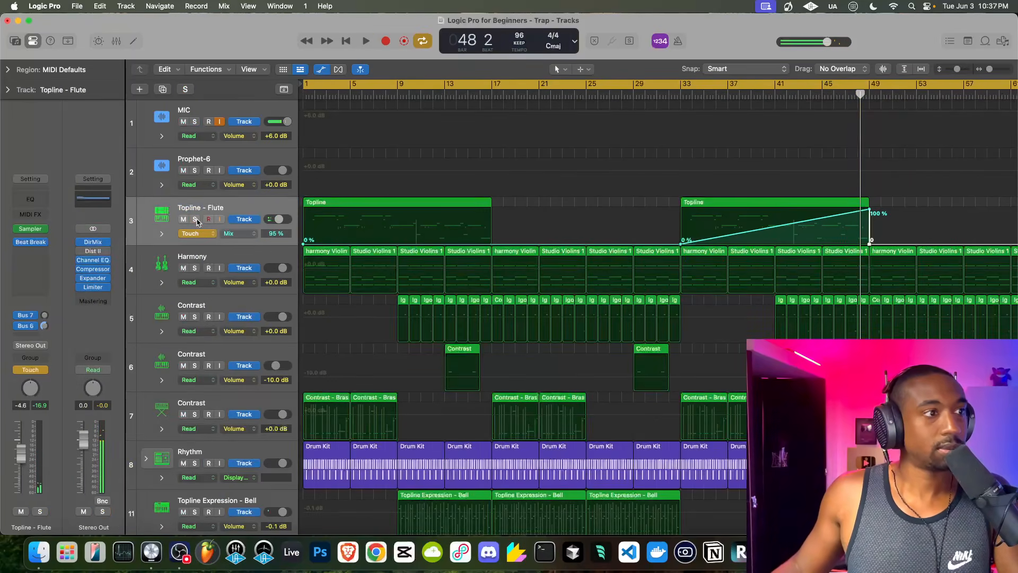
Step: Hide the track automation and start playback from bar 1 with the whole 64-bar arrangement in view
left_click(325, 72)
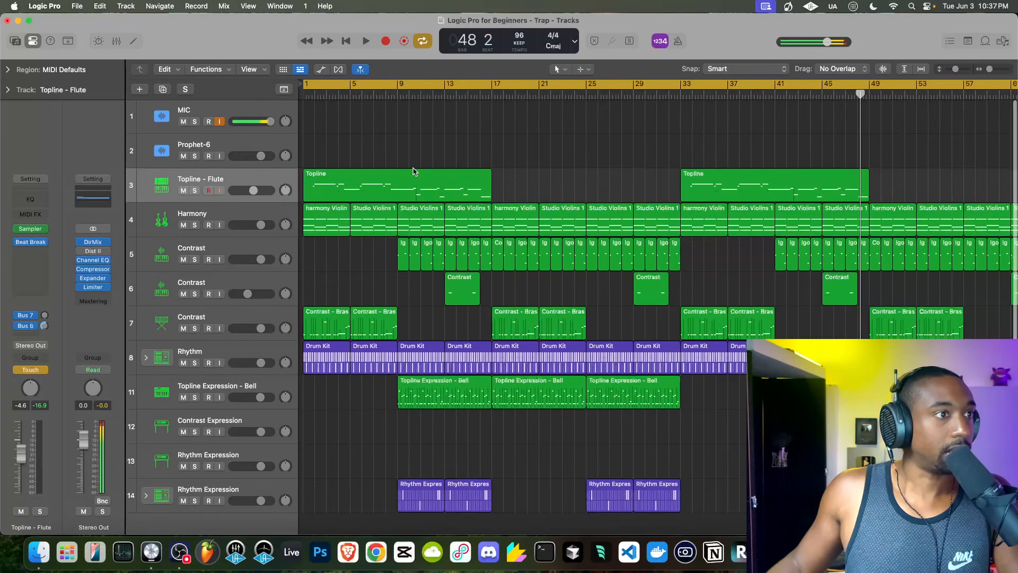
key("Return")
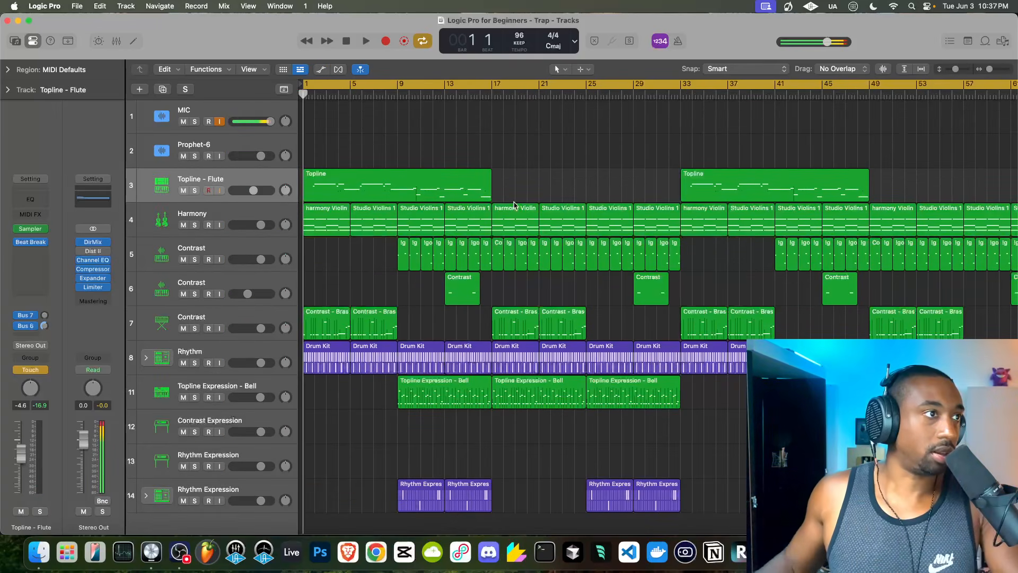
key("space")
key("super+Left")
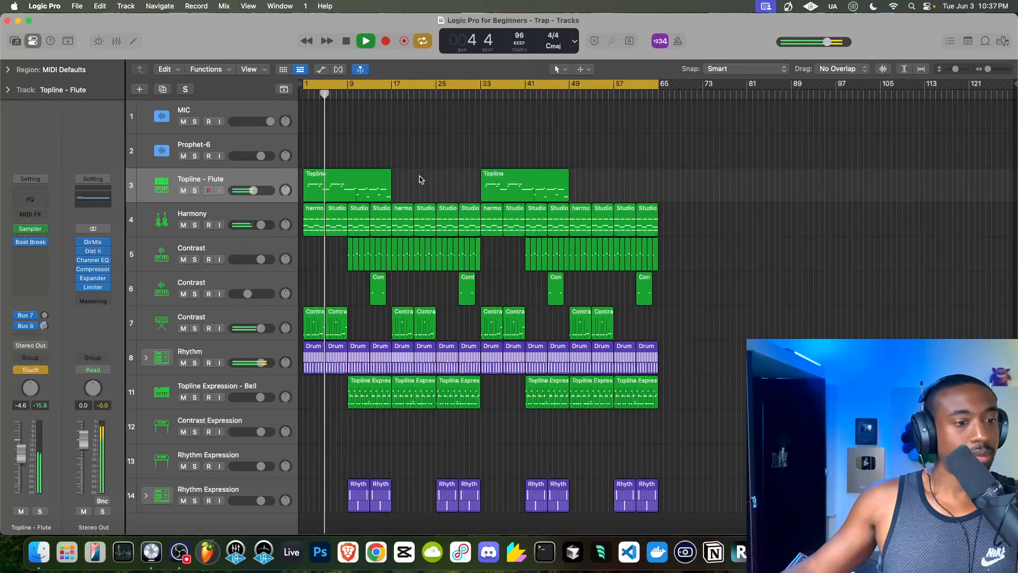
Step: Turn on vertical auto zoom to fit all tracks in height and hide the inspector
scroll(418, 178, "down", 1)
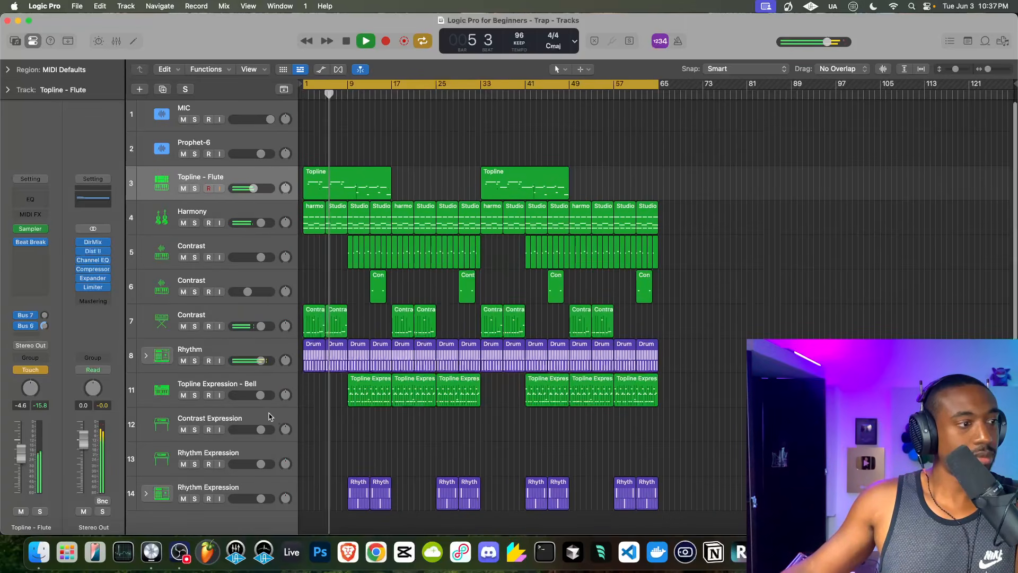
mouse_move(230, 439)
left_mouse_down()
mouse_move(229, 413)
mouse_move(228, 438)
left_mouse_up()
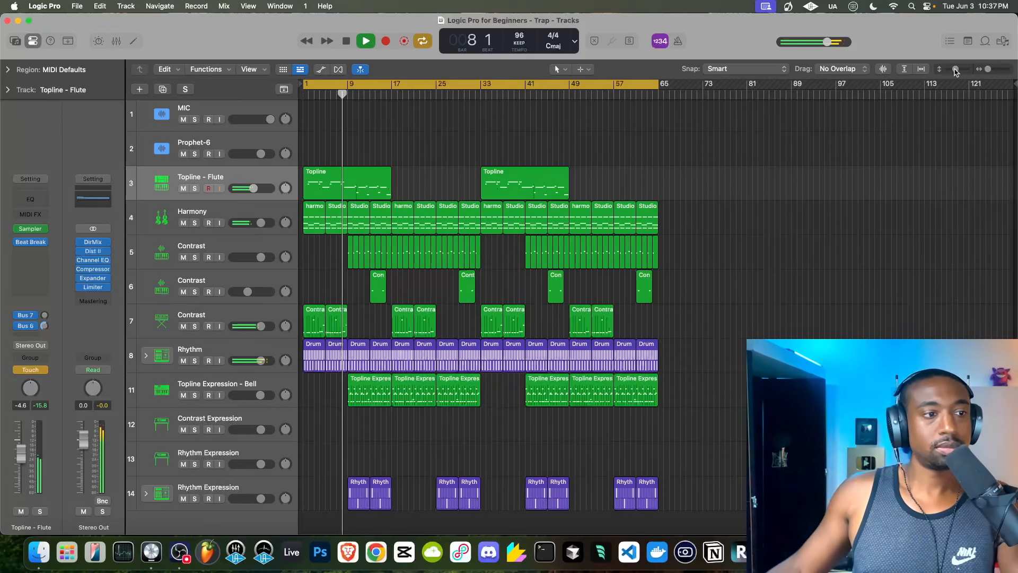
left_click_drag(955, 70, 955, 70)
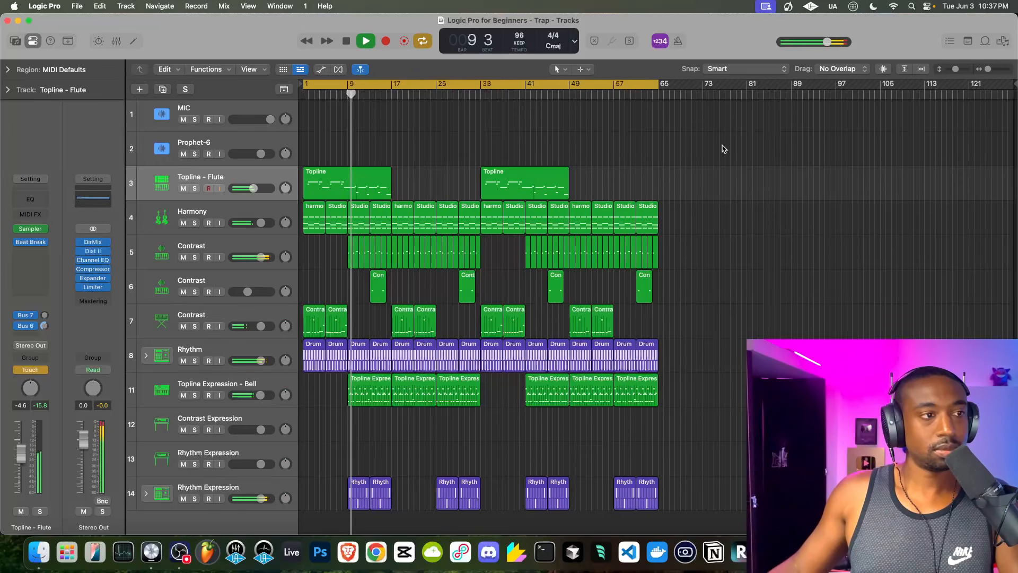
left_click(911, 69)
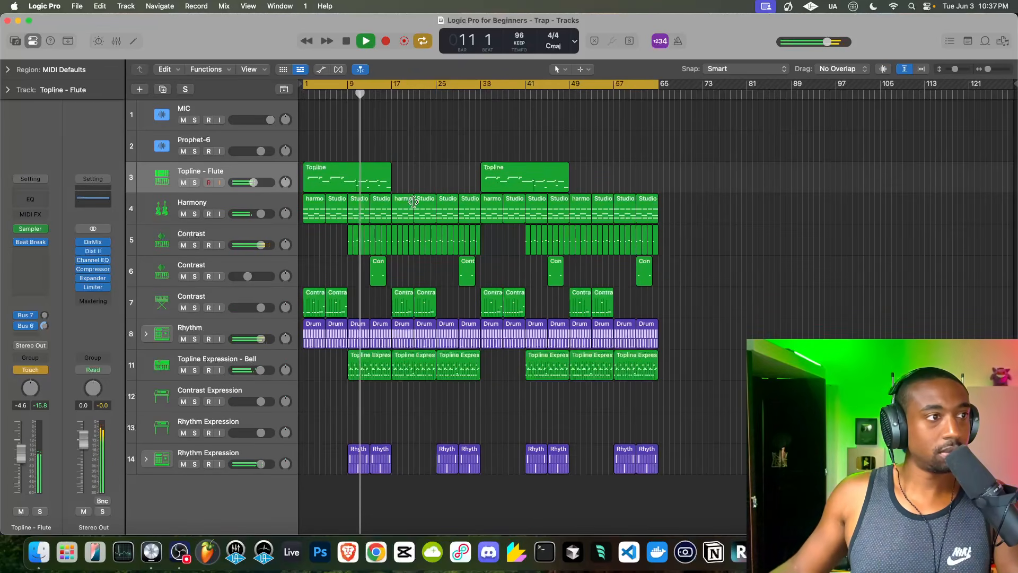
scroll(413, 201, "up", 5)
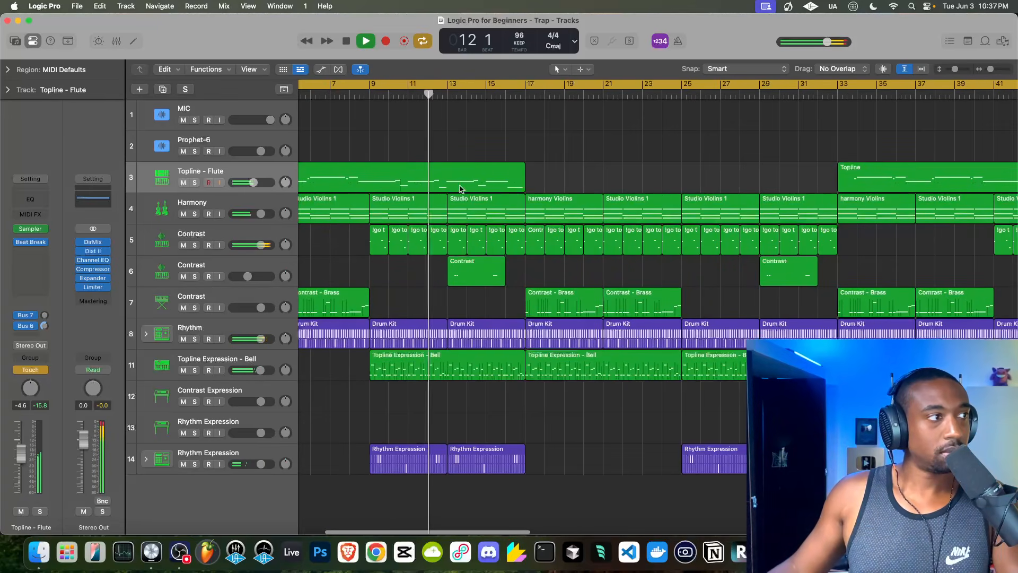
left_click(33, 42)
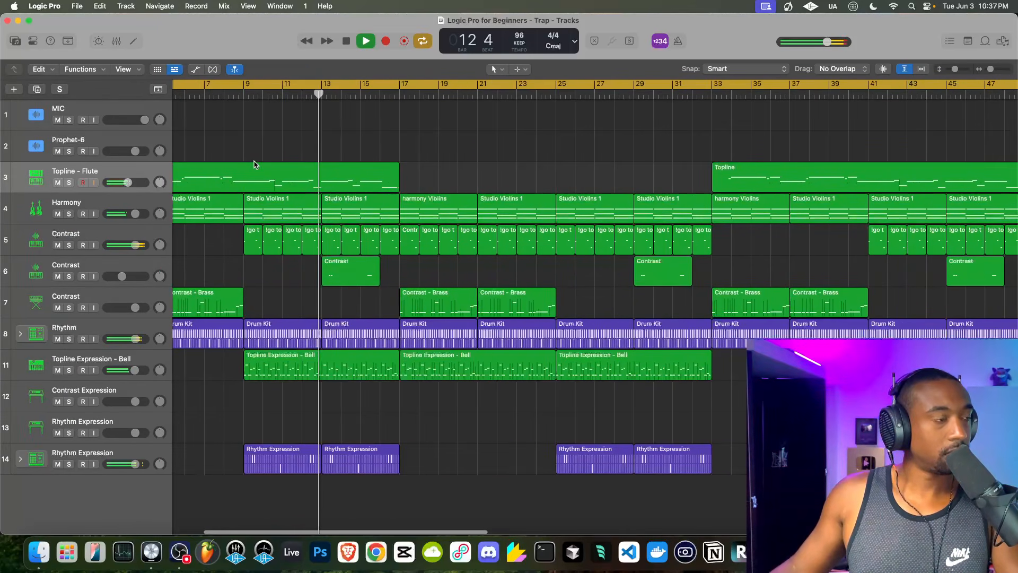
Step: Listen through the arrangement, following the regions from bar 1 through the automated flute topline after bar 33
scroll(276, 144, "left", 3)
scroll(277, 143, "left", 2)
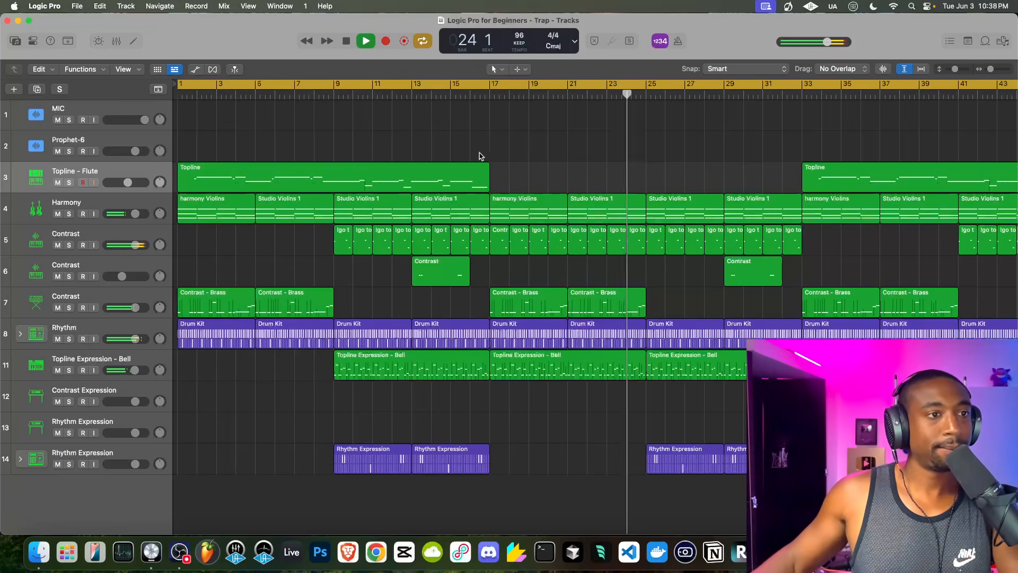
scroll(474, 185, "right", 3)
scroll(474, 186, "right", 3)
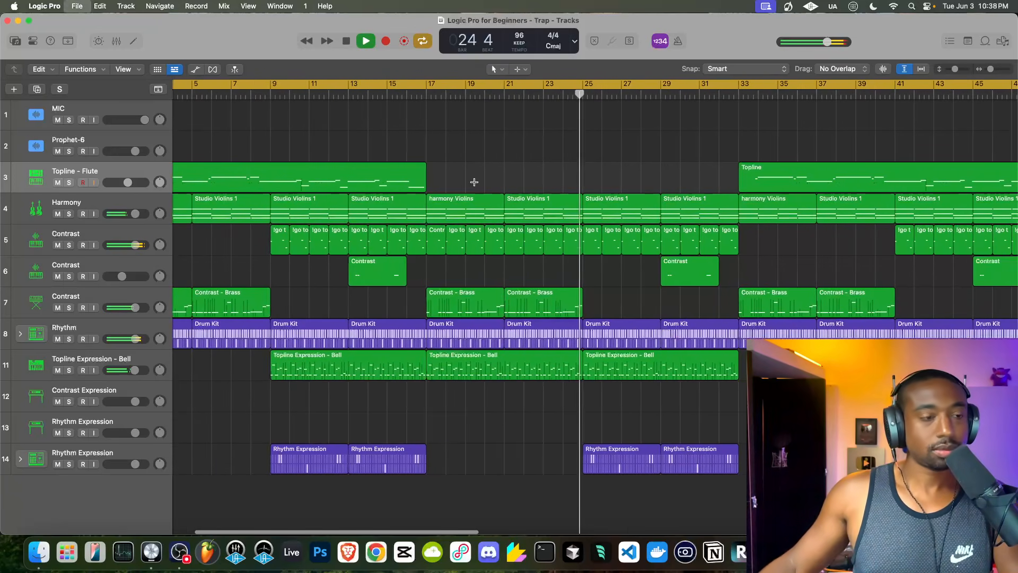
scroll(460, 185, "right", 5)
scroll(460, 186, "right", 5)
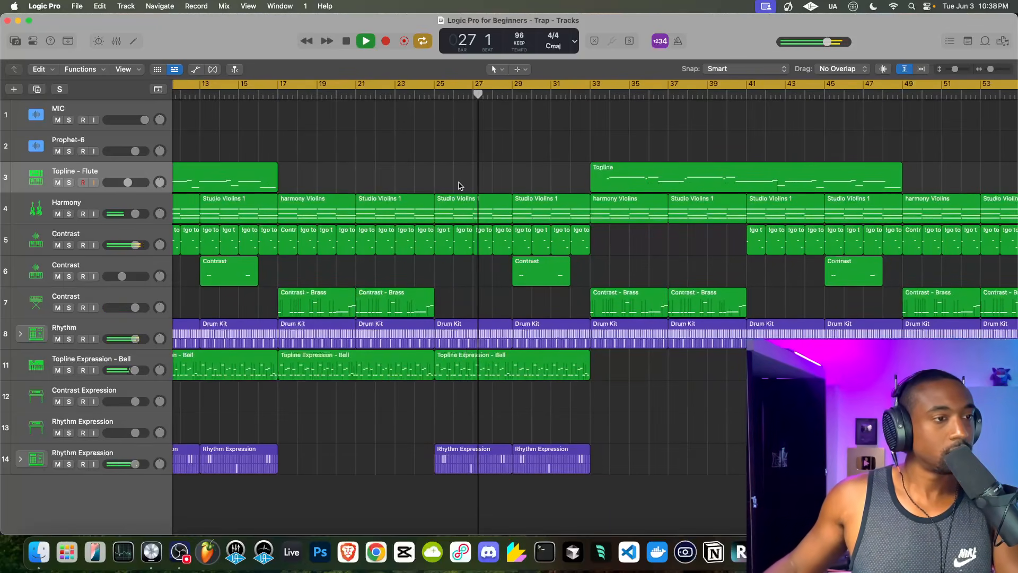
scroll(460, 184, "right", 1)
scroll(459, 185, "right", 2)
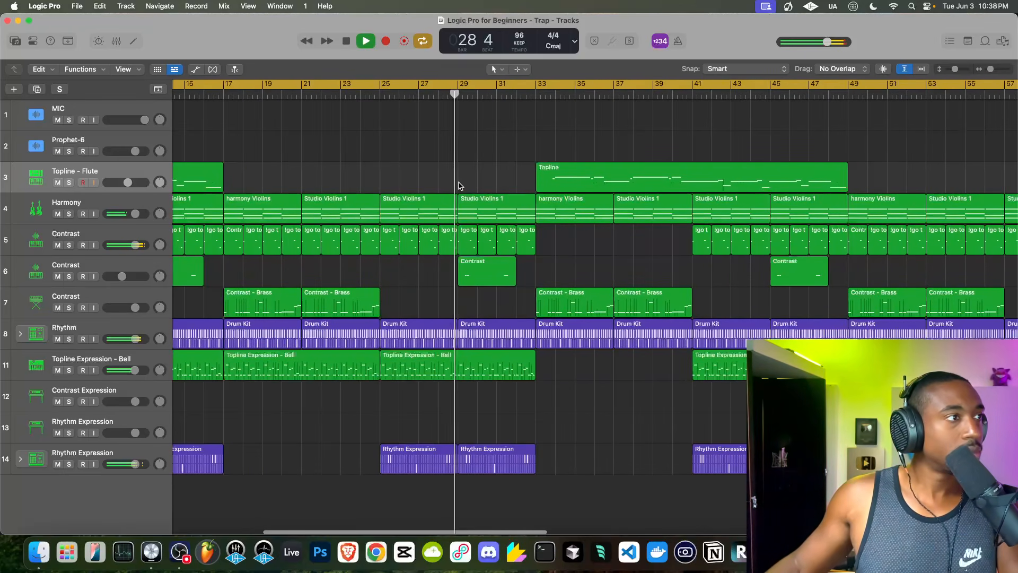
scroll(459, 185, "right", 1)
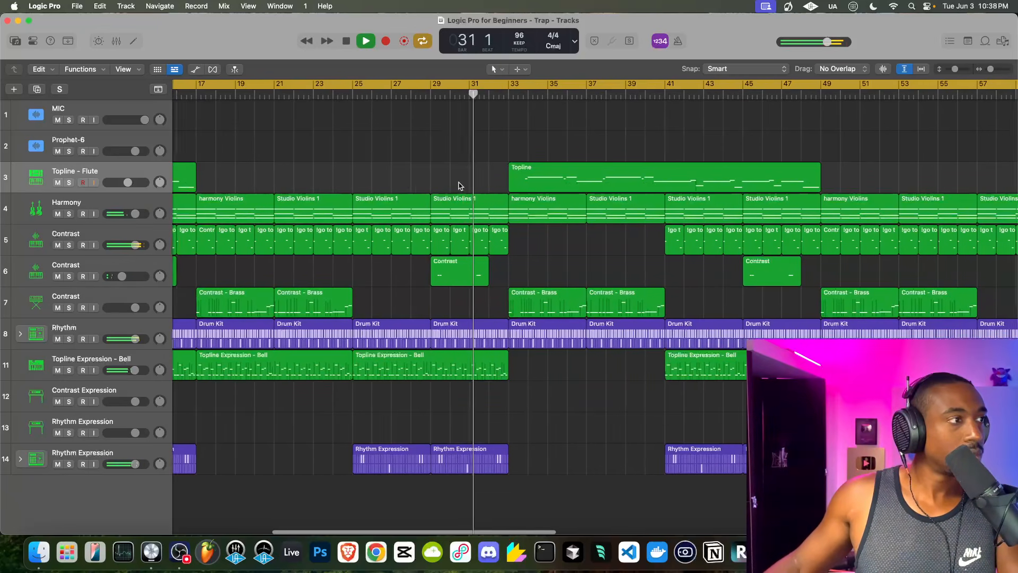
scroll(459, 185, "right", 2)
scroll(458, 183, "right", 1)
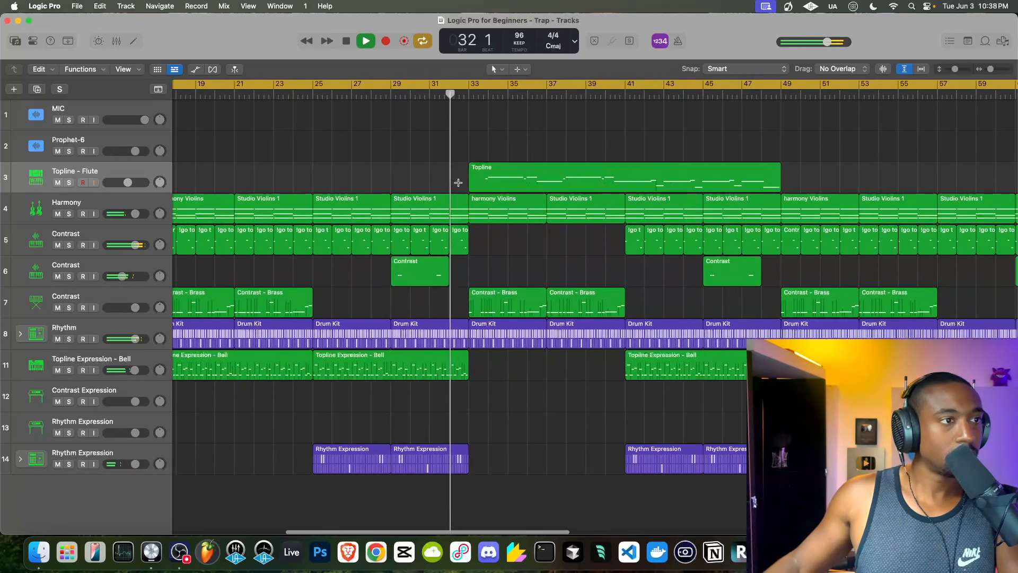
scroll(460, 185, "right", 1)
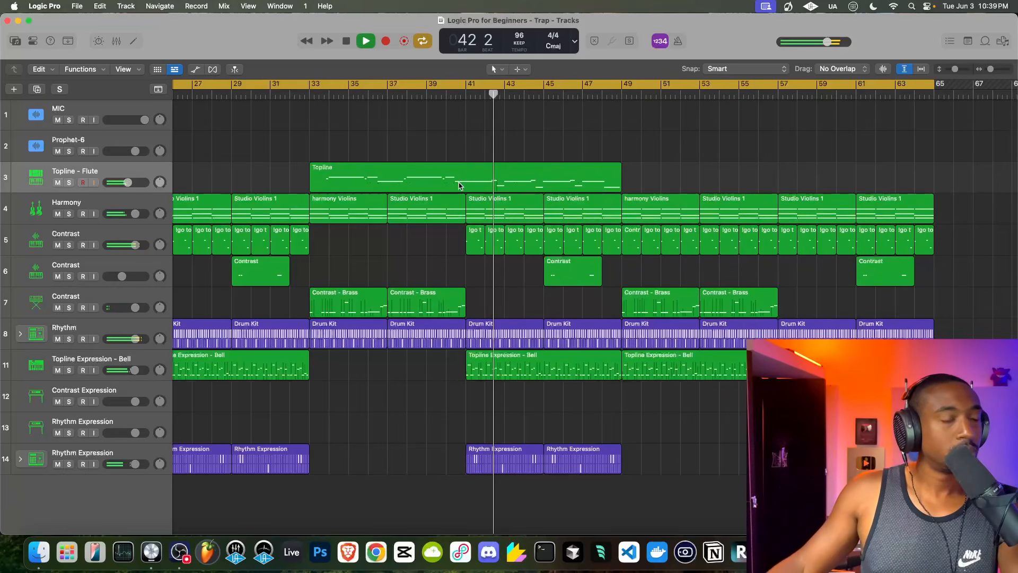
Step: Listen to the rest of the arrangement from about bar 42, following the regions through the final section up to bar 65
scroll(459, 185, "right", 5)
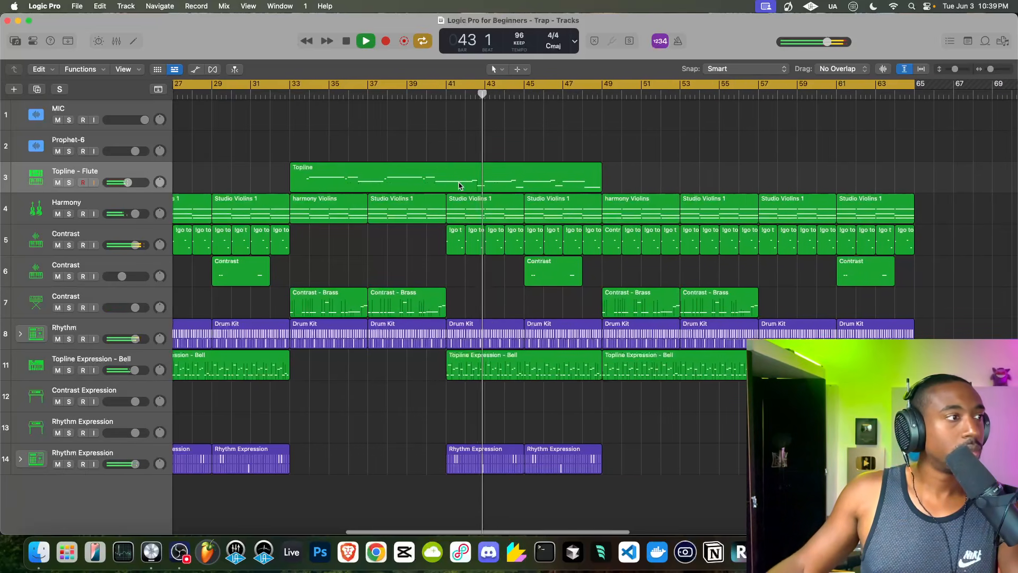
scroll(459, 185, "right", 2)
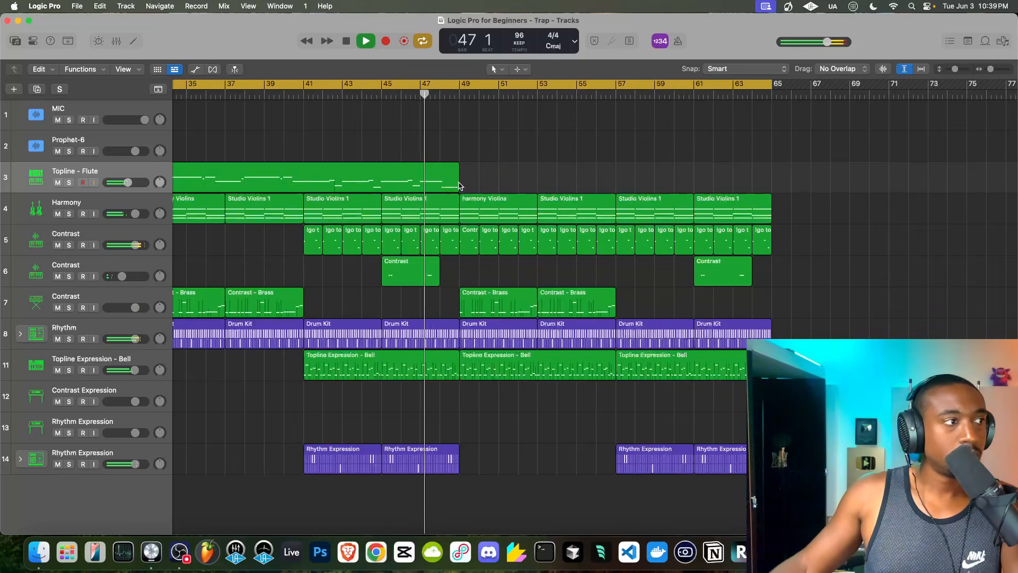
left_click(185, 562)
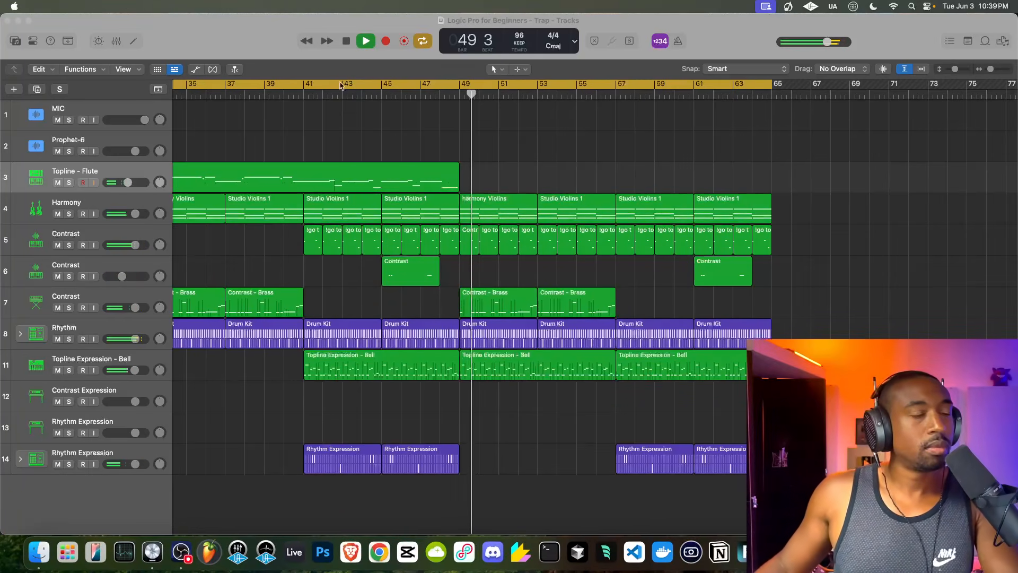
scroll(345, 223, "right", 2)
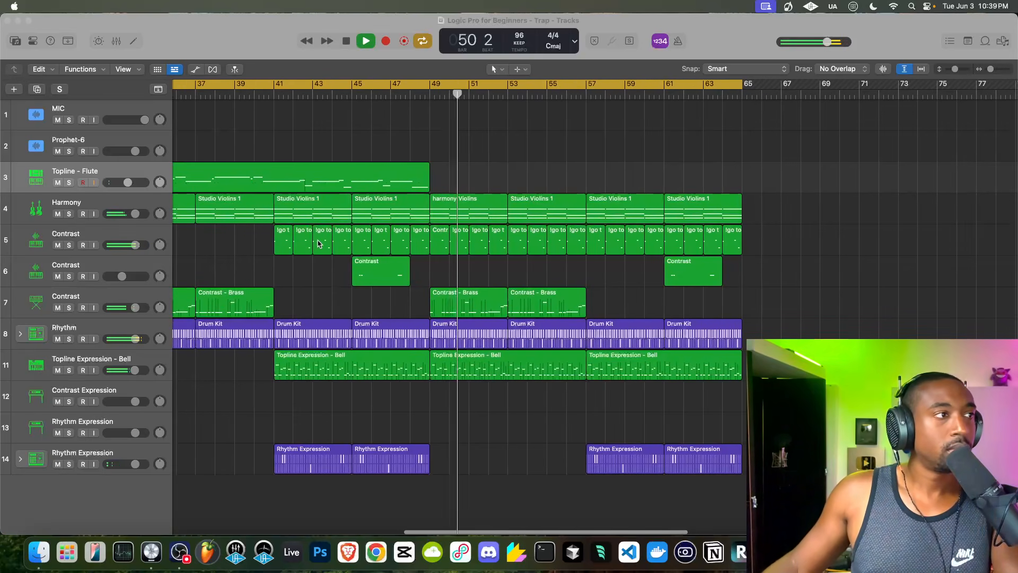
scroll(318, 243, "right", 3)
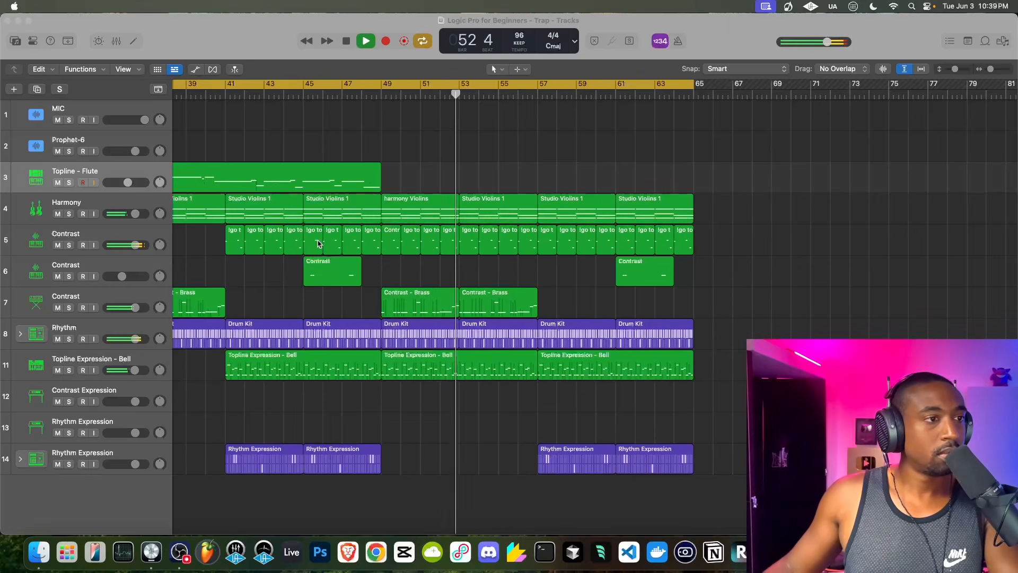
left_click(319, 243)
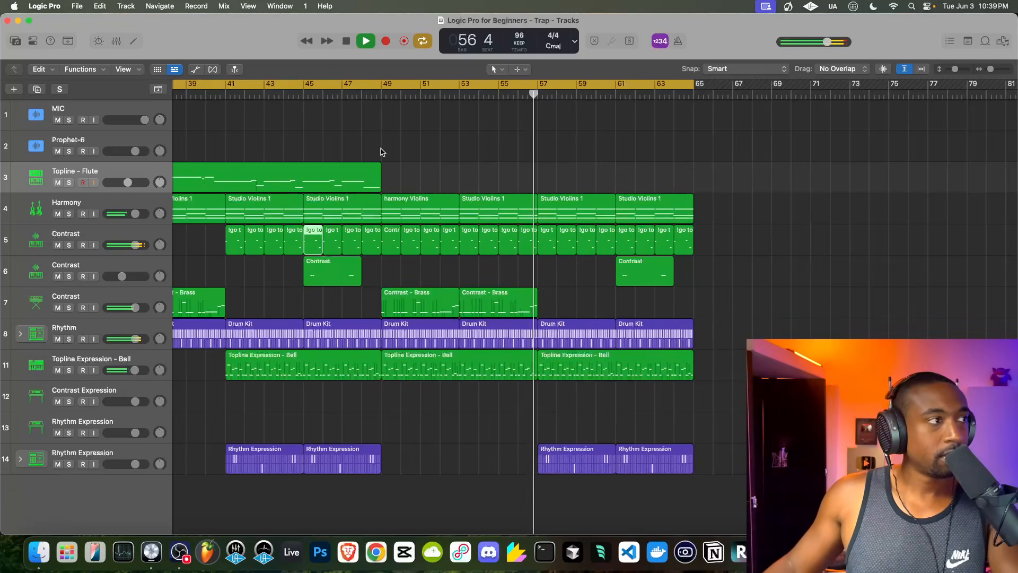
scroll(381, 151, "right", 3)
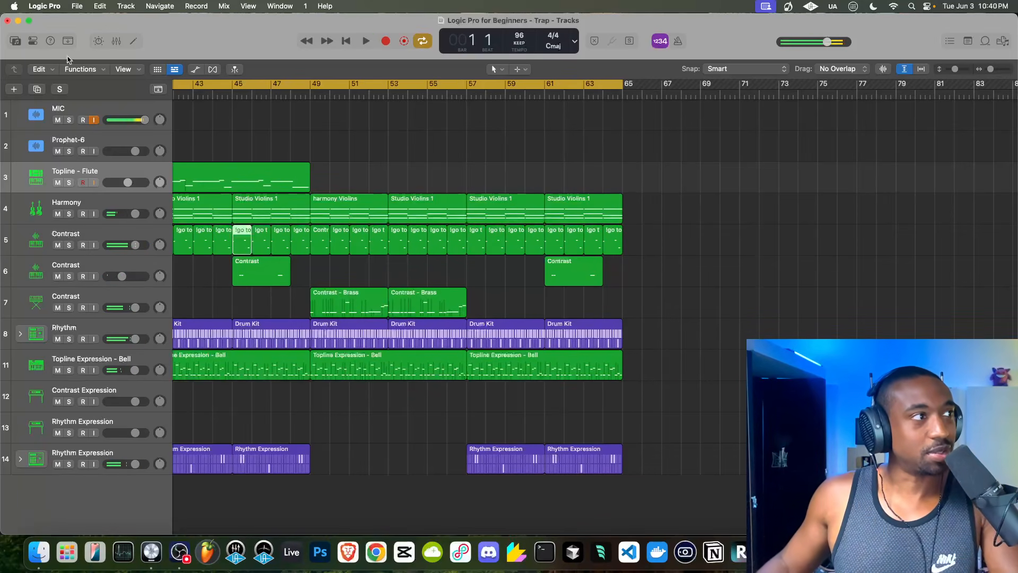
Step: Show the inspector with the Topline - Flute and Stereo Out channel strips
left_click(33, 41)
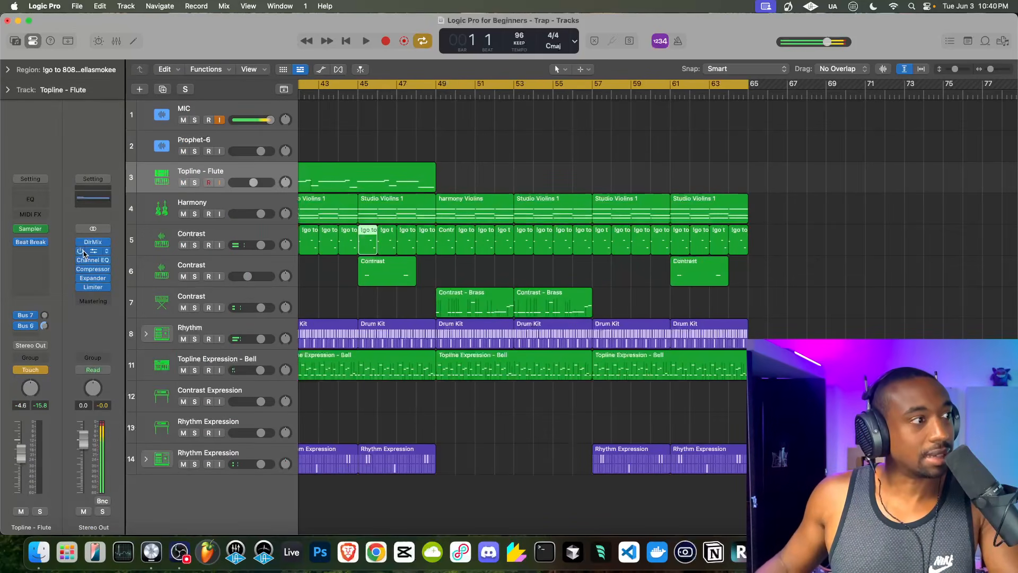